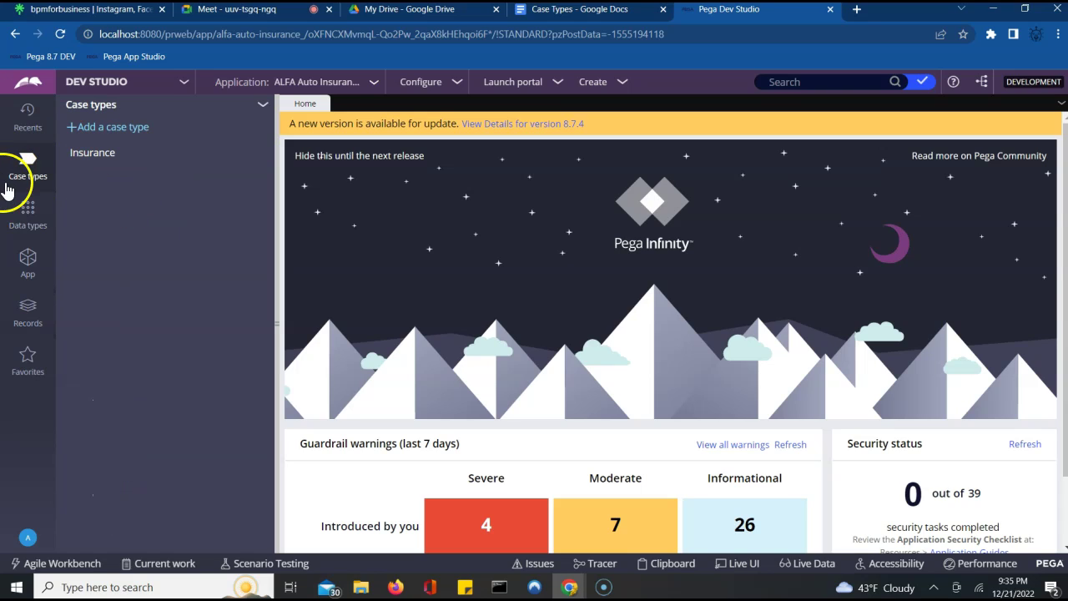
- Open the Insurance case type from Case types and close the Process properties panel
{"action": "left_click", "coordinate": [30, 178]}
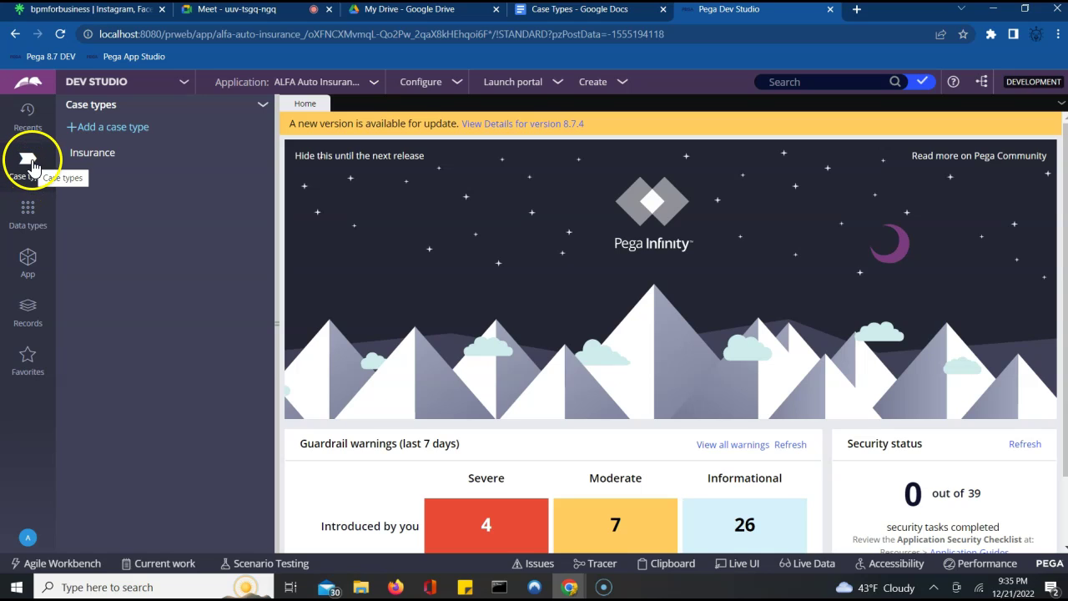
{"action": "left_click", "coordinate": [96, 156]}
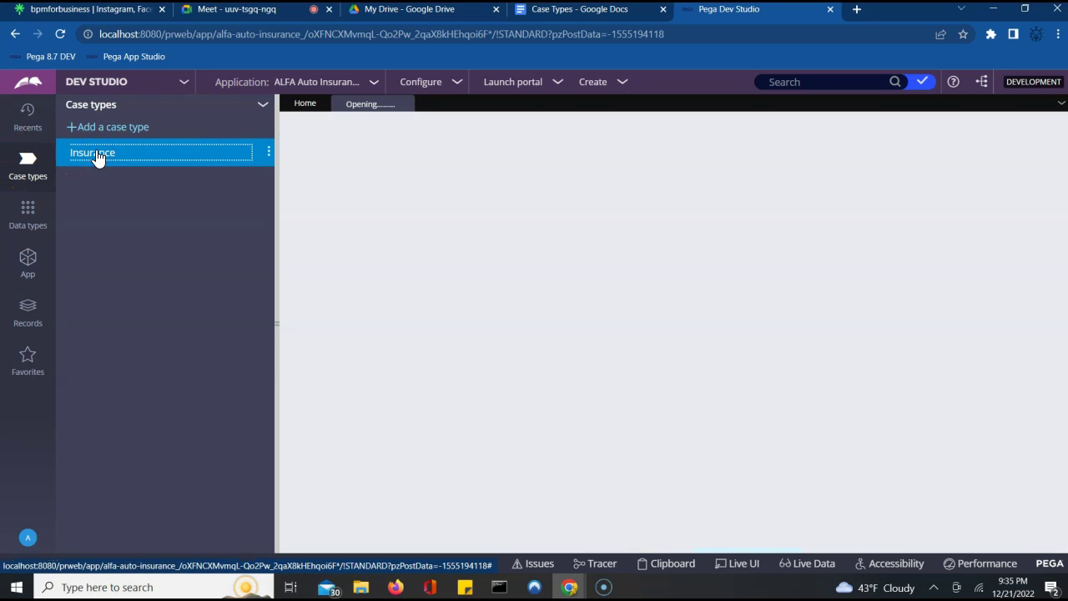
{"action": "left_click", "coordinate": [484, 265]}
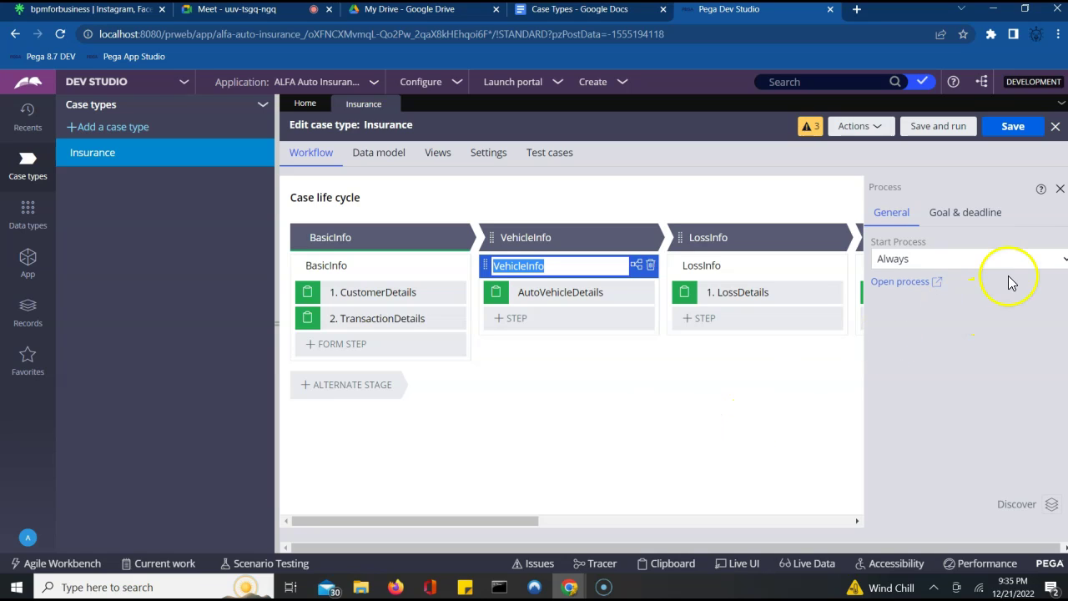
- Open the BasicInfo stage's CreateForm_Default flow diagram and select its CustomerDetails step
{"action": "left_click", "coordinate": [1060, 189]}
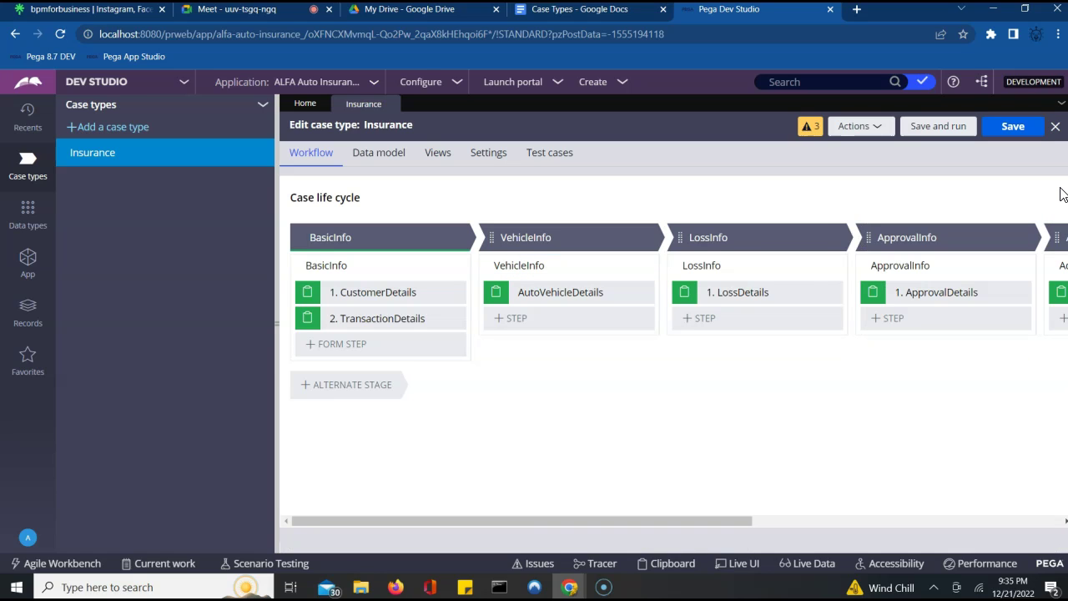
{"action": "left_click", "coordinate": [611, 246]}
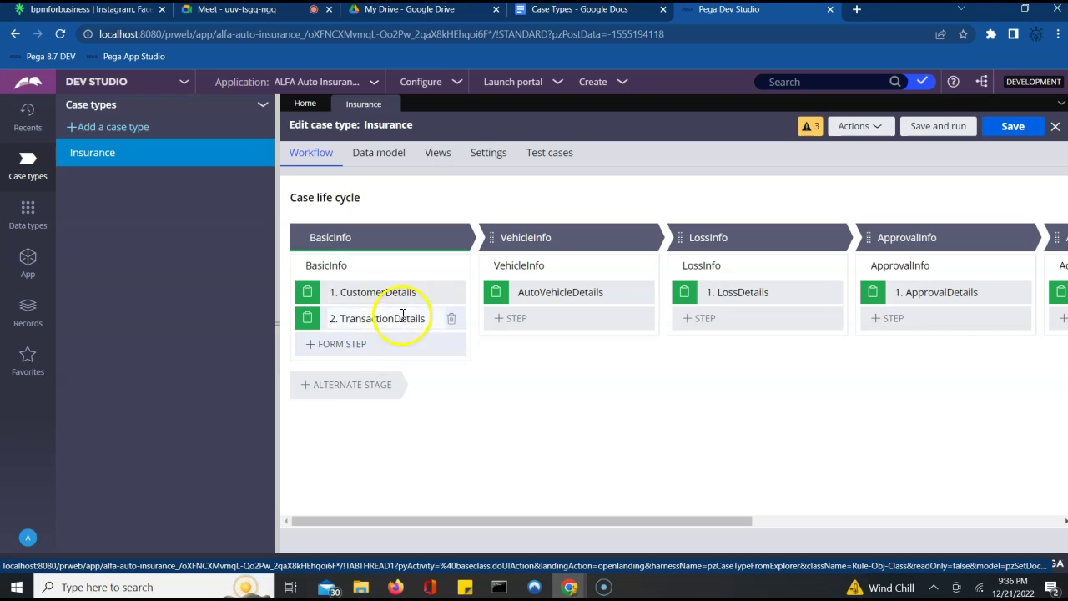
{"action": "left_click", "coordinate": [446, 266]}
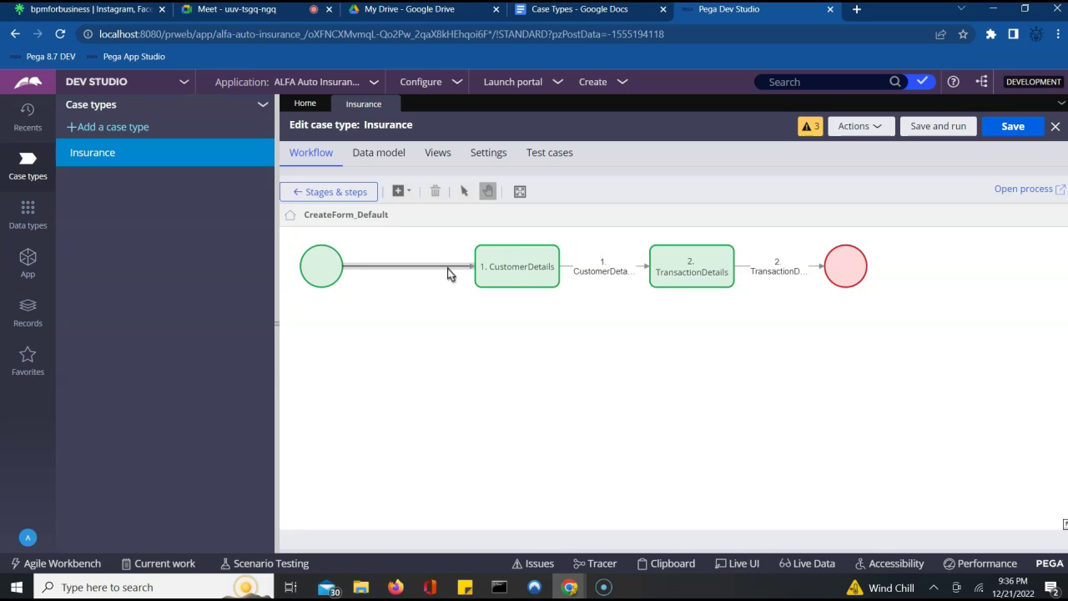
{"action": "left_click", "coordinate": [564, 285]}
- Inspect the TransactionDetails step and CustomerDetails connector, after admitting a caller to the video meeting
{"action": "left_click", "coordinate": [663, 269]}
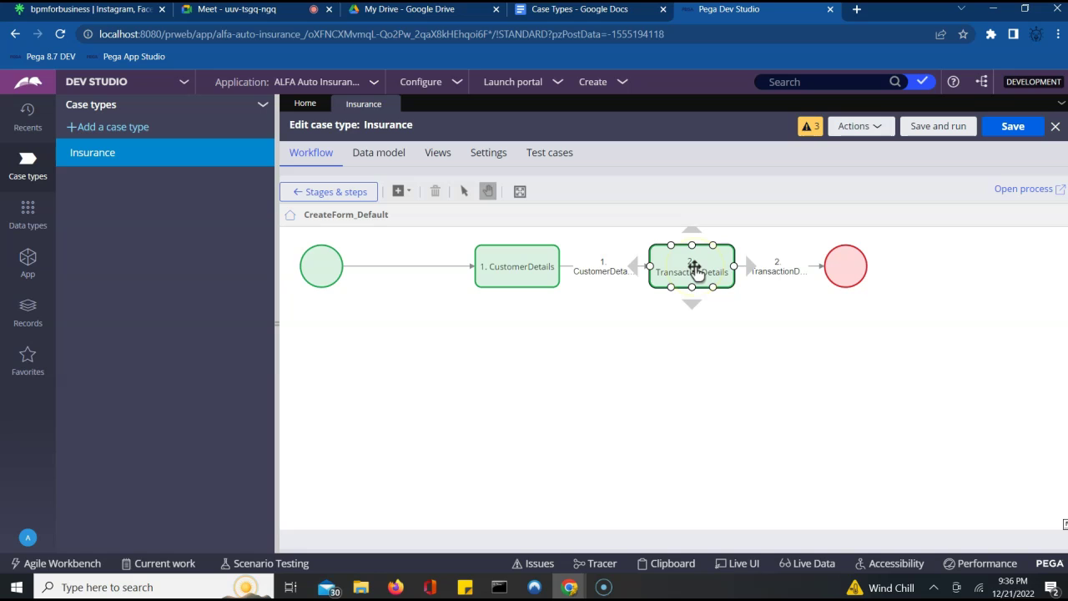
{"action": "left_click", "coordinate": [250, 10]}
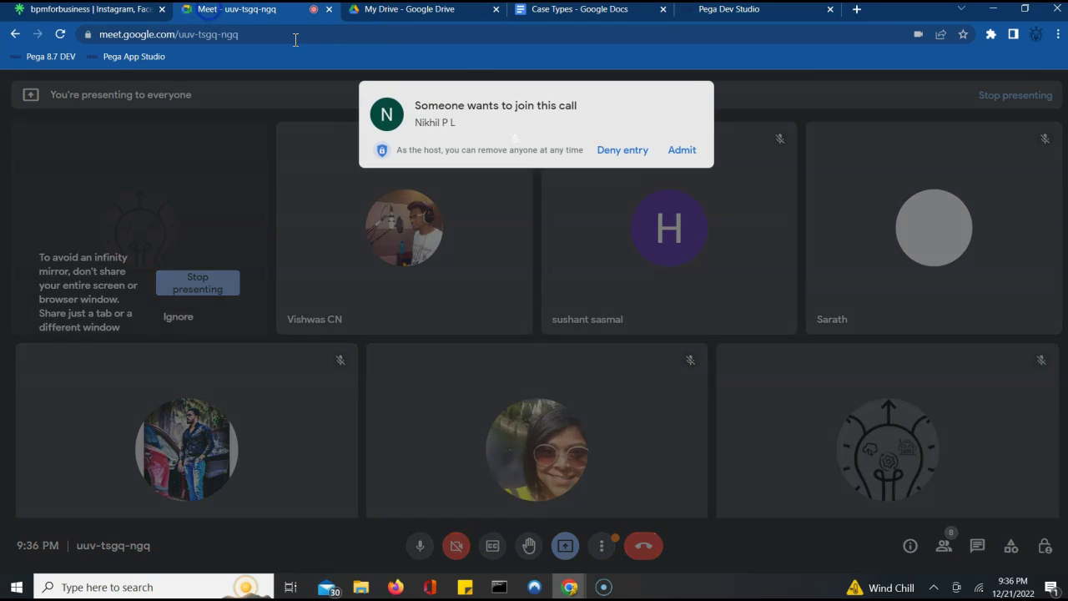
{"action": "left_click", "coordinate": [682, 149]}
{"action": "left_click", "coordinate": [718, 11]}
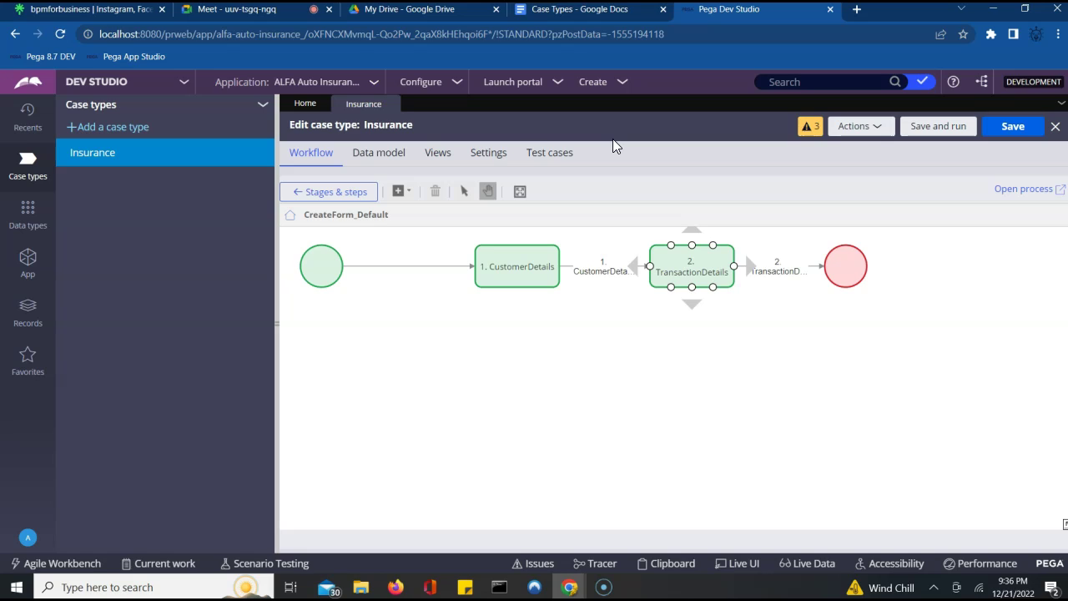
{"action": "left_click", "coordinate": [592, 319]}
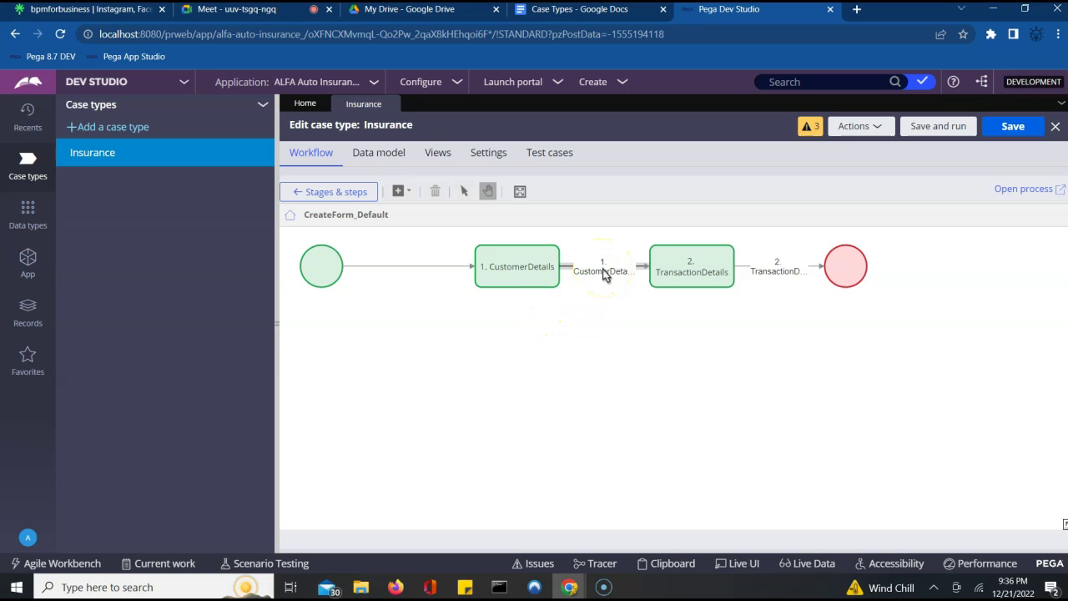
{"action": "left_click", "coordinate": [599, 272]}
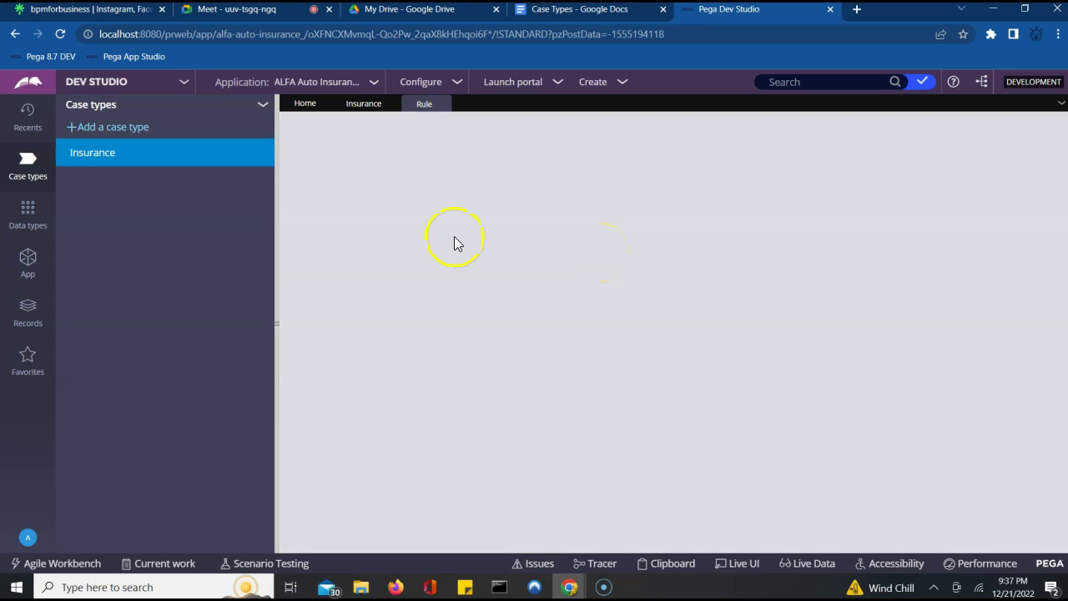
{"action": "double_click", "coordinate": [302, 125]}
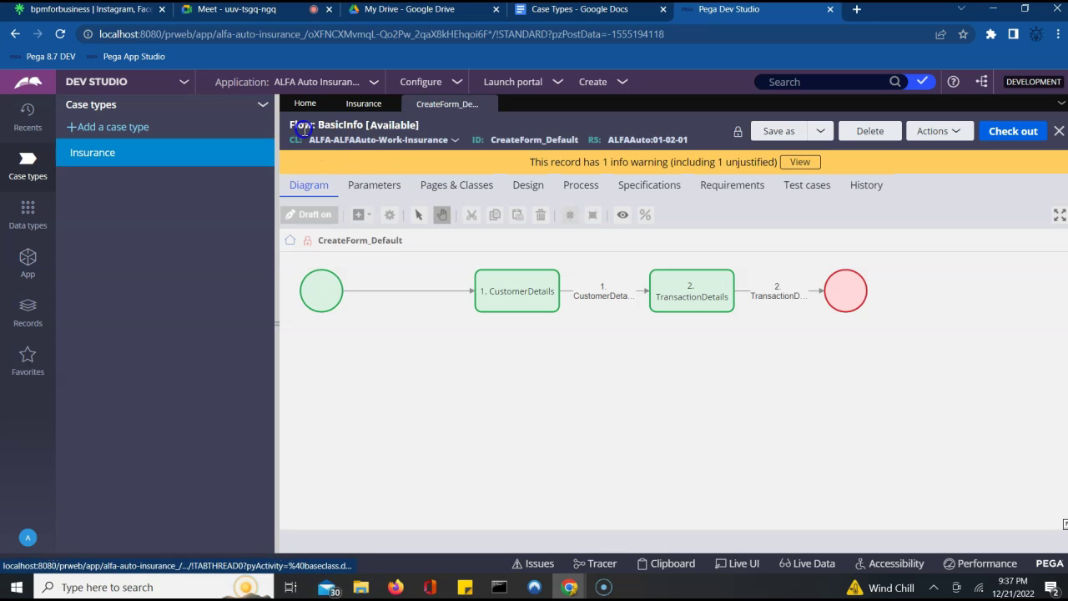
{"action": "left_click", "coordinate": [356, 127]}
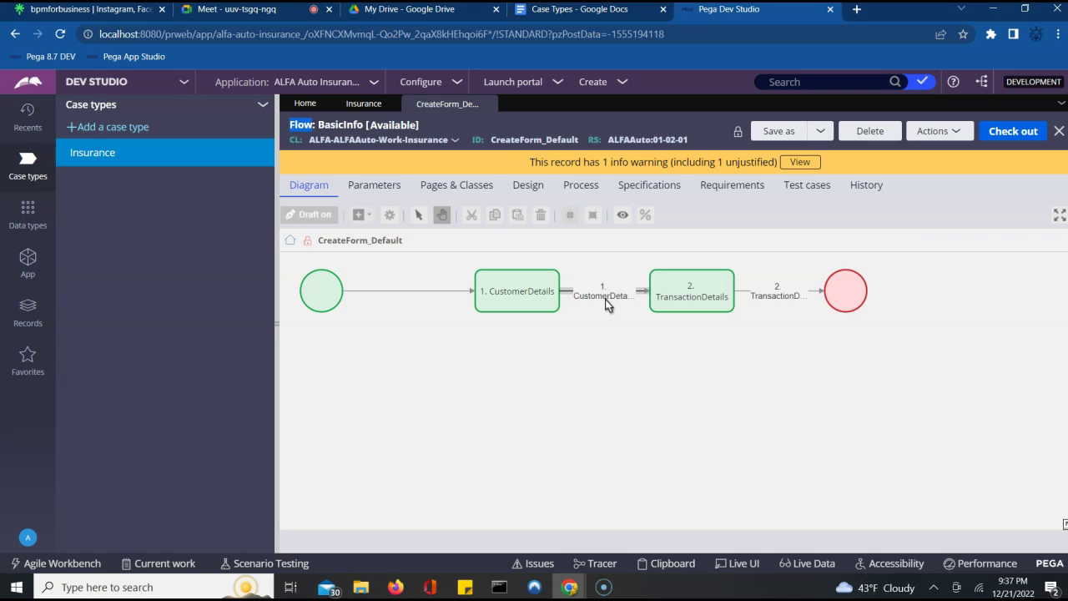
- Go back to the Insurance Stages & steps view and open App Explorer alongside it
{"action": "left_click", "coordinate": [357, 110]}
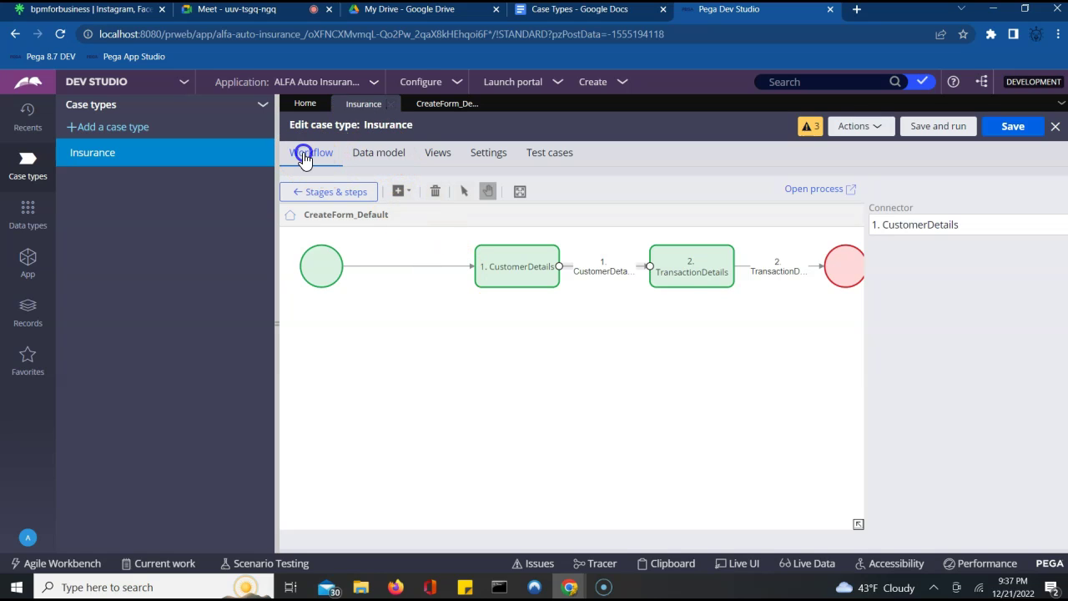
{"action": "left_click", "coordinate": [301, 196]}
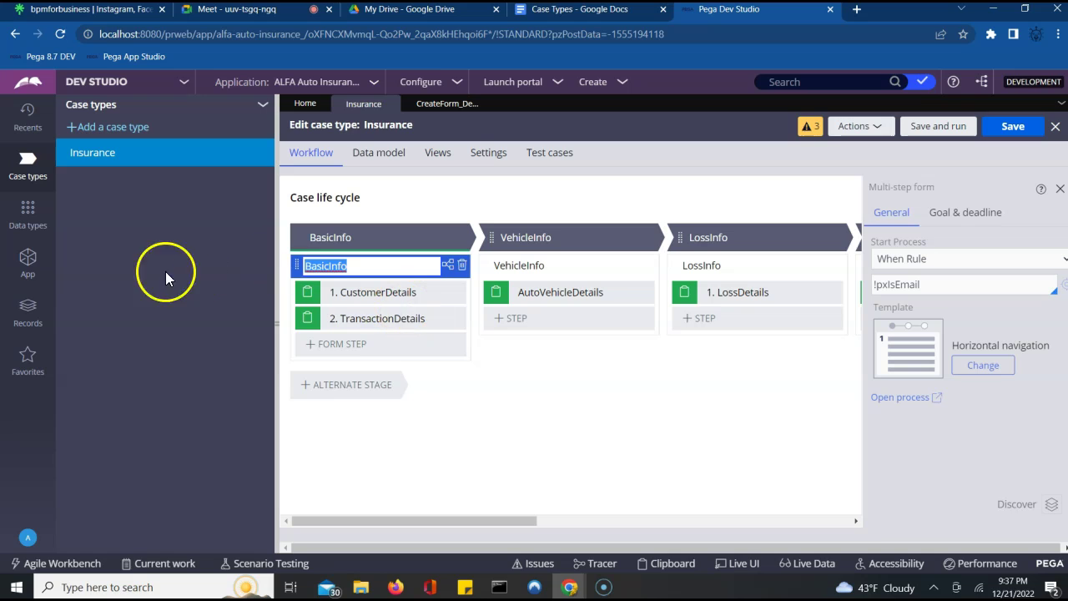
{"action": "left_click", "coordinate": [21, 266]}
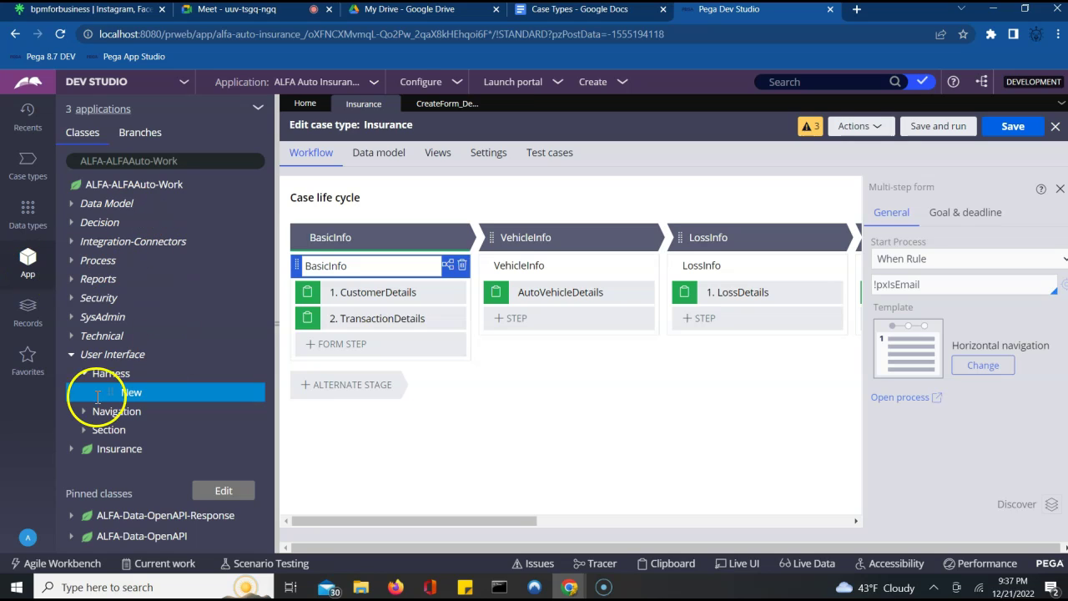
- Expand Insurance > Process in App Explorer, listing its Flow and Flow Action records
{"action": "left_click", "coordinate": [71, 449]}
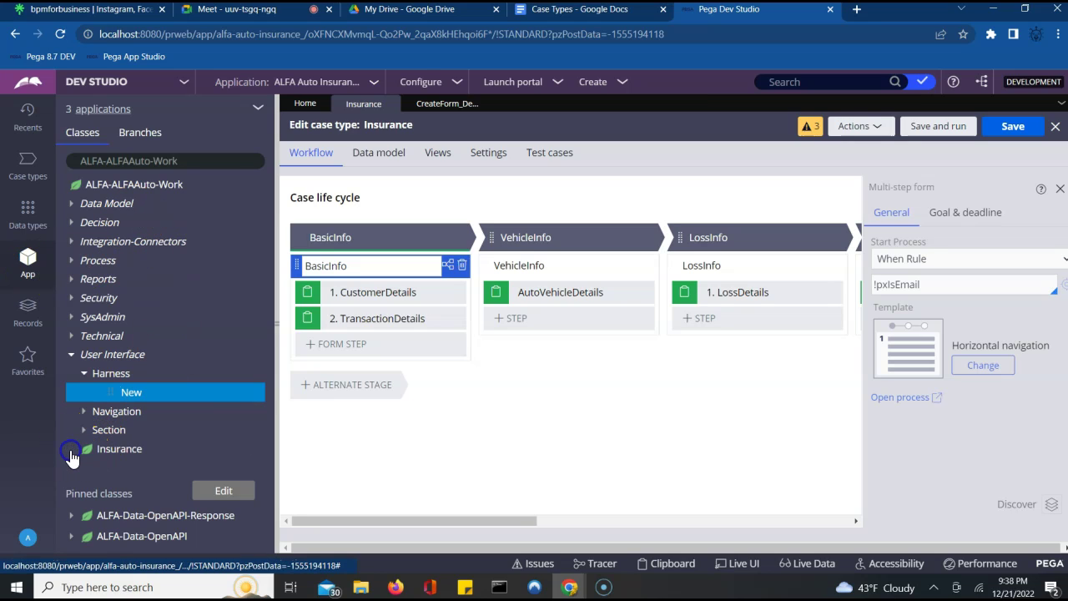
{"action": "left_click", "coordinate": [267, 532]}
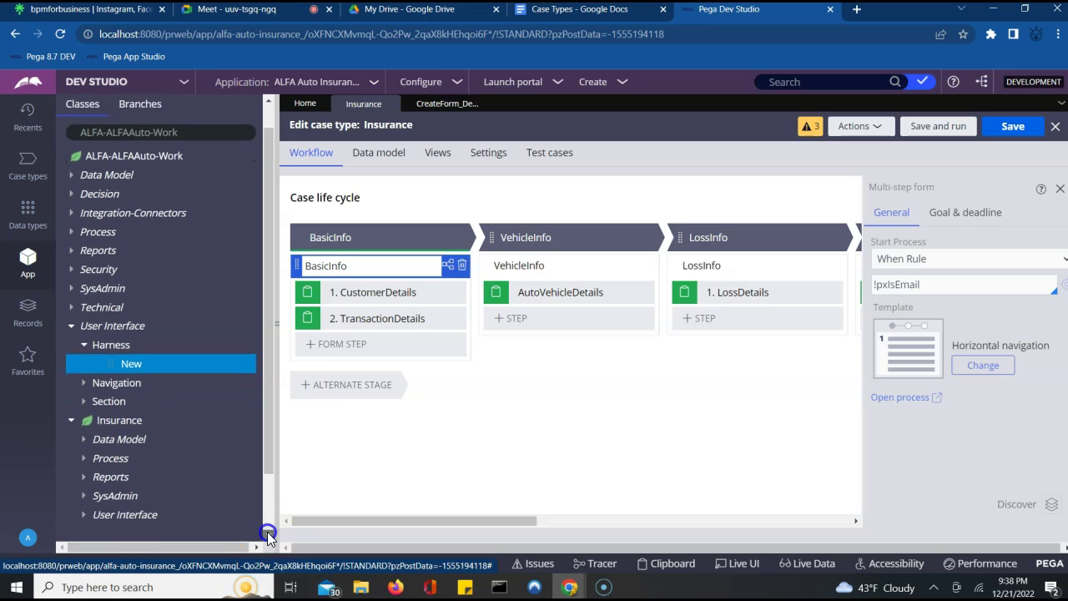
{"action": "left_click", "coordinate": [189, 410]}
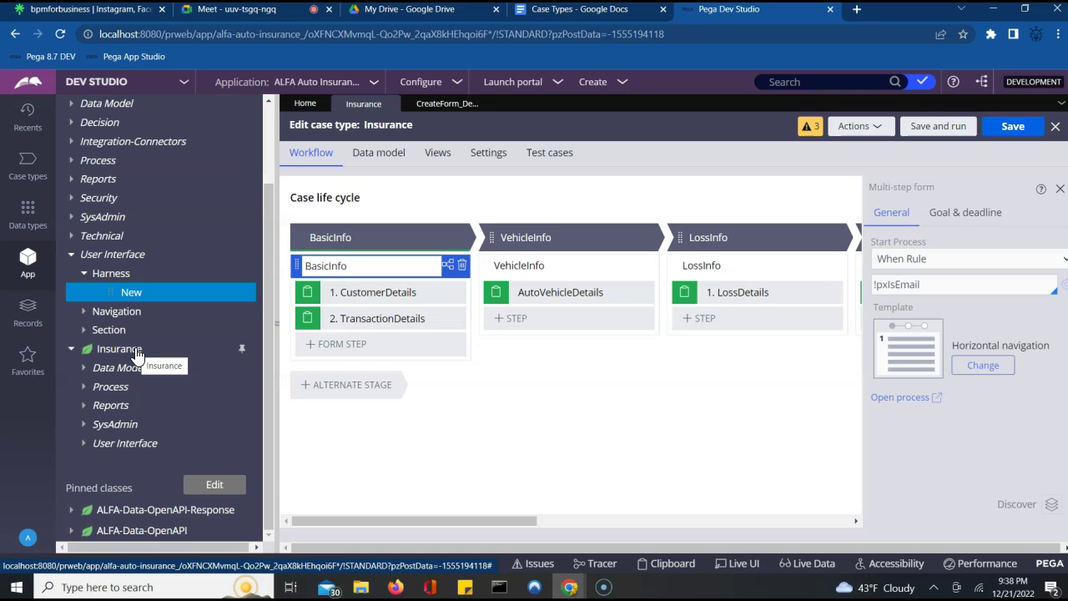
{"action": "left_click", "coordinate": [88, 392]}
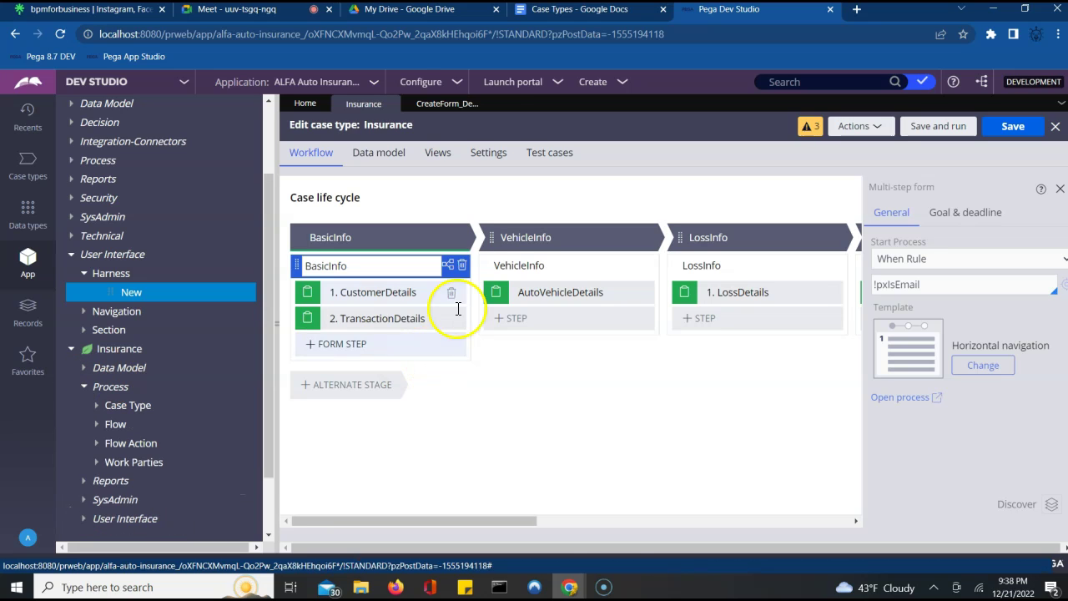
{"action": "left_click", "coordinate": [98, 443]}
{"action": "left_click", "coordinate": [98, 425]}
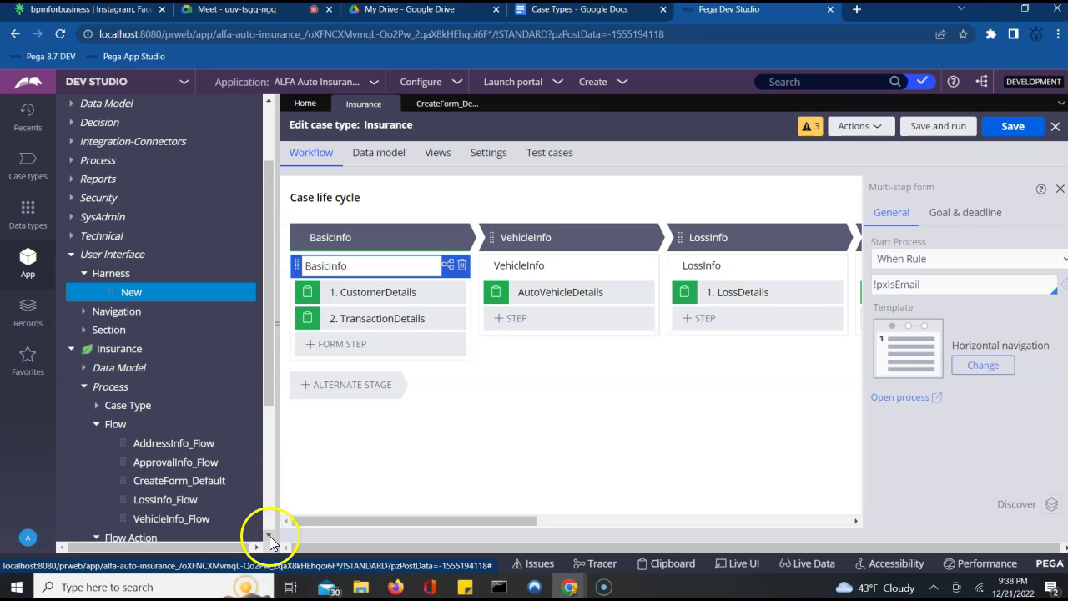
{"action": "scroll", "coordinate": [269, 535], "scroll_direction": "down", "scroll_amount": 2}
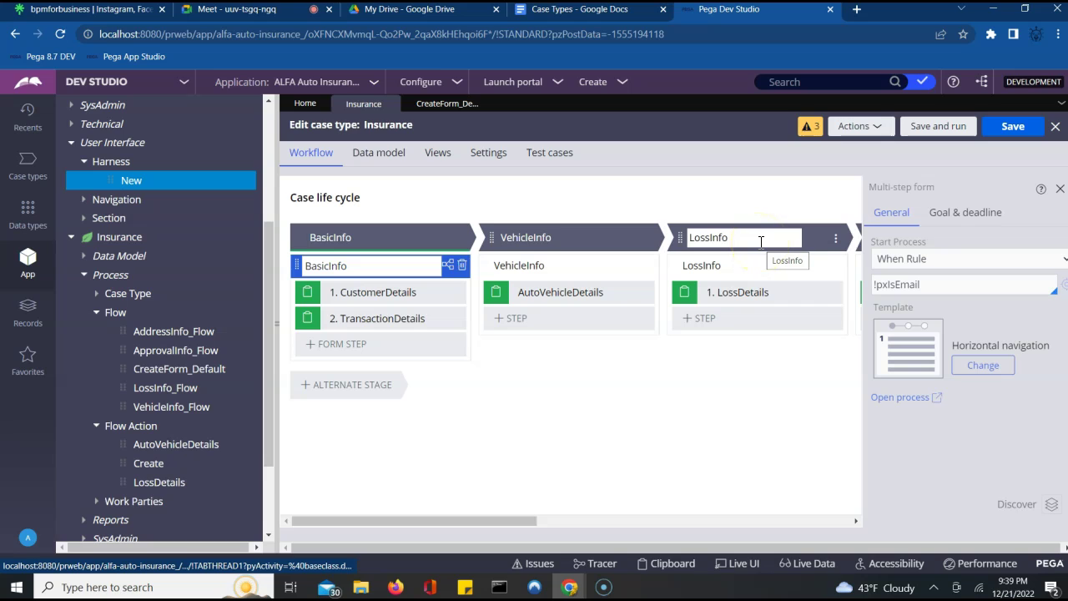
{"action": "left_click", "coordinate": [372, 241]}
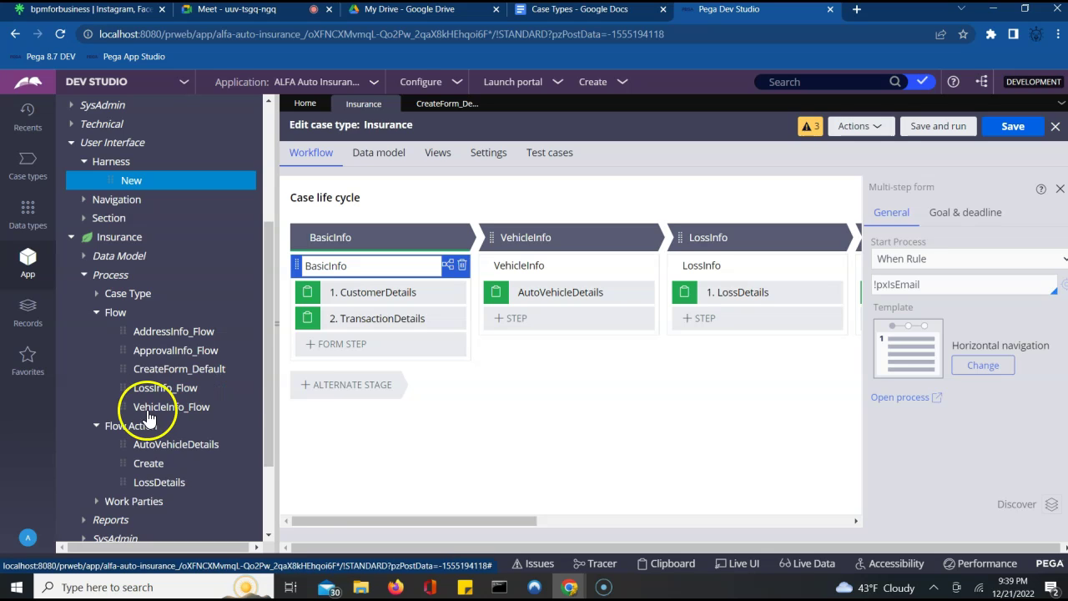
- Open CreateForm_Default and review the CustomerDetails connector and assignment properties without changes
{"action": "left_click", "coordinate": [170, 372]}
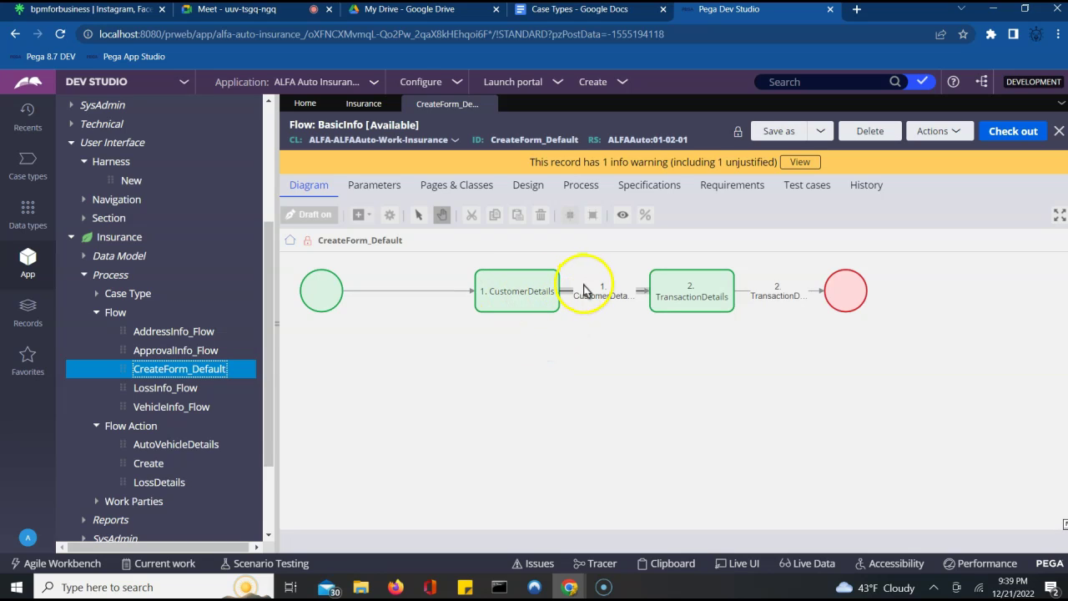
{"action": "left_click", "coordinate": [585, 294]}
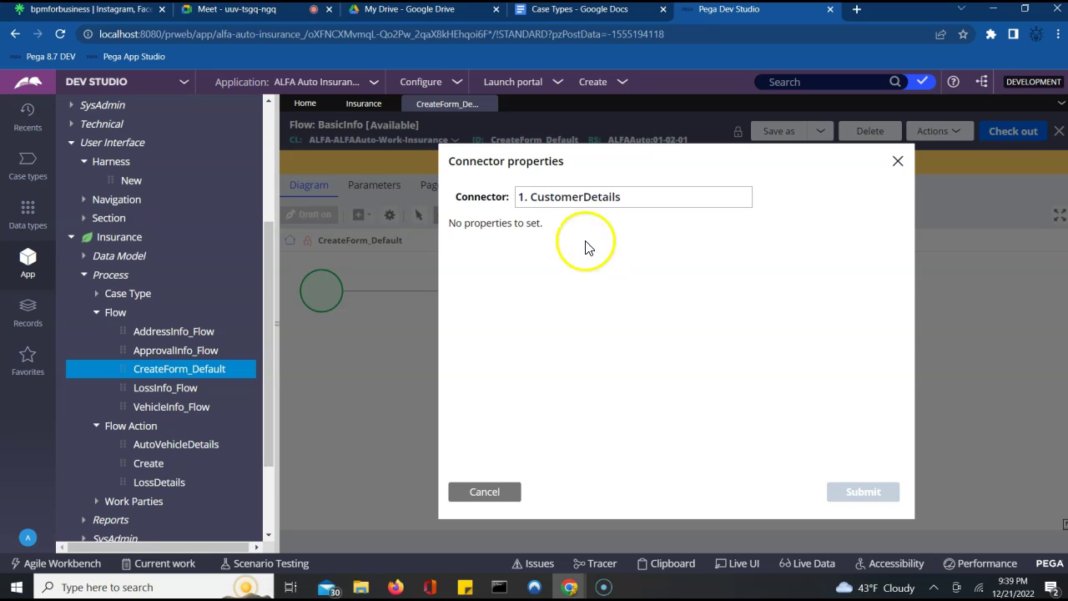
{"action": "left_click", "coordinate": [901, 161]}
{"action": "double_click", "coordinate": [511, 297]}
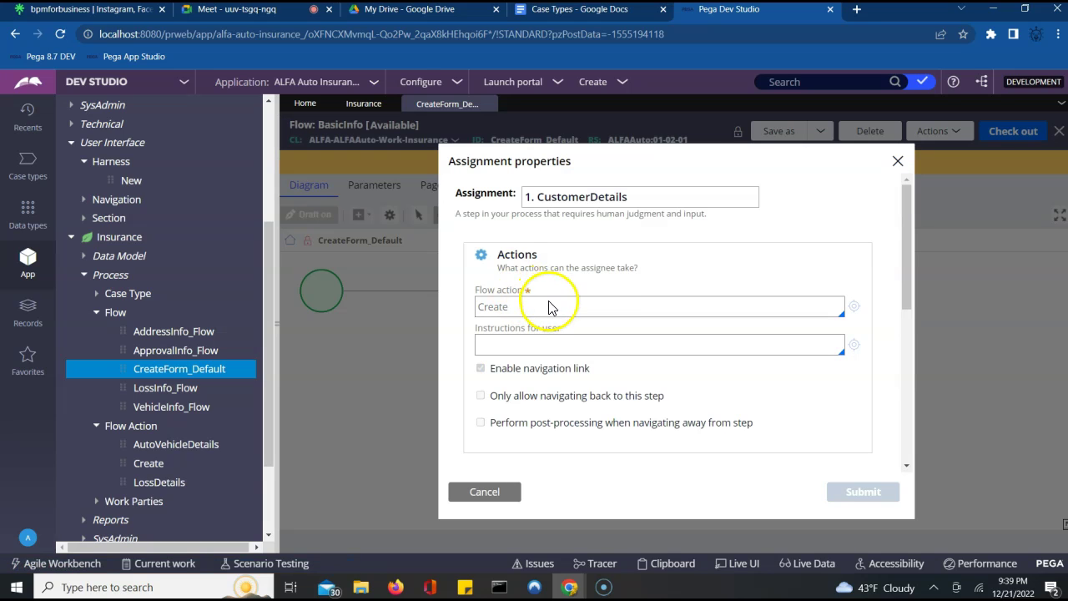
{"action": "left_click", "coordinate": [543, 308]}
{"action": "left_click", "coordinate": [520, 306]}
{"action": "left_click", "coordinate": [480, 491]}
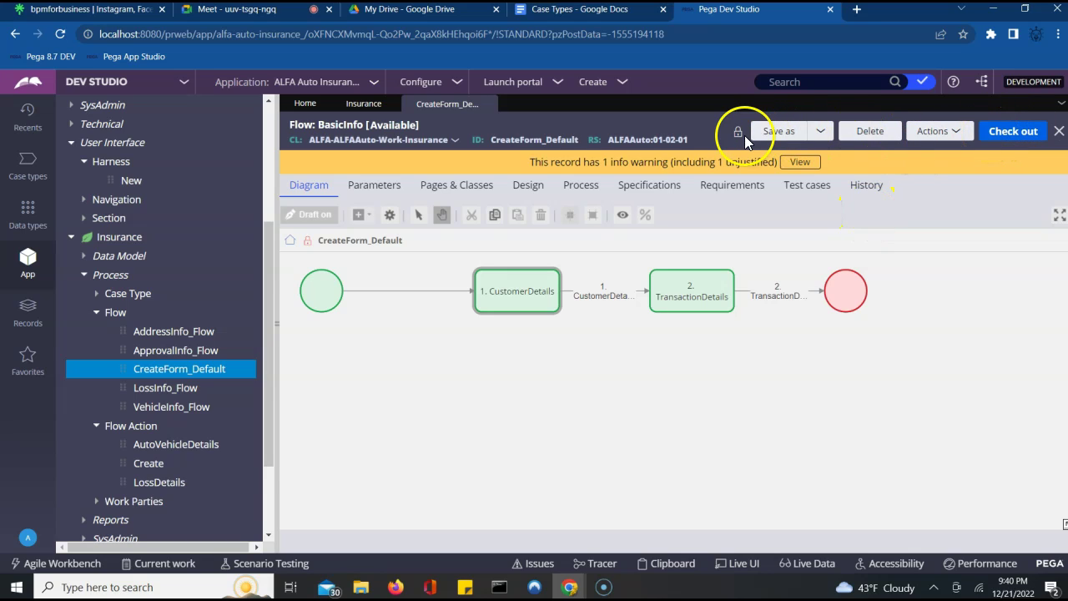
- Check out the CreateForm_Default flow record and open the CustomerDetails assignment for editing
{"action": "left_click", "coordinate": [995, 144]}
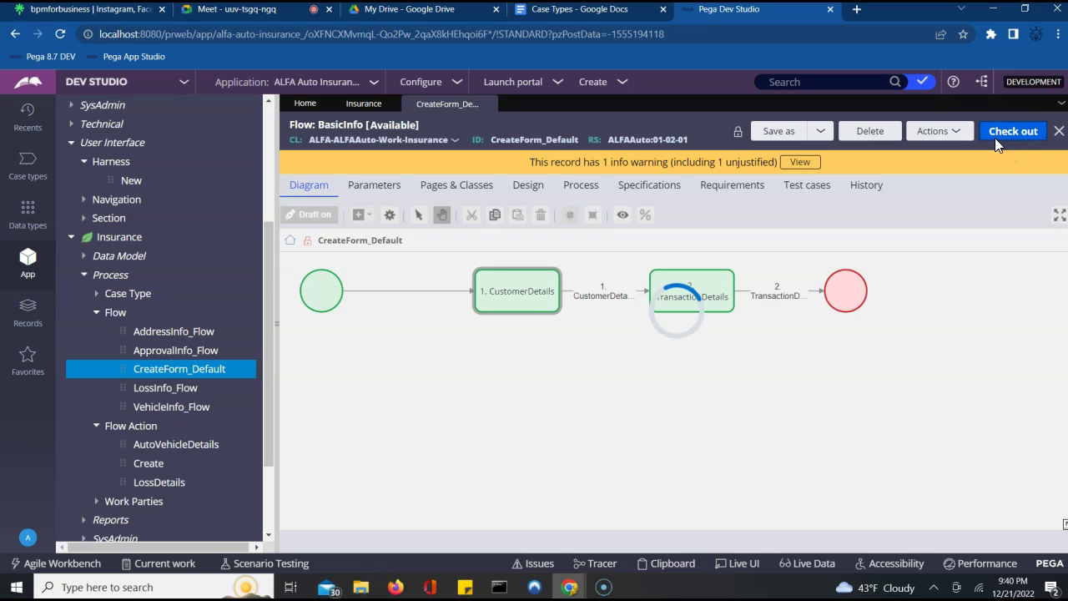
{"action": "left_click", "coordinate": [666, 141]}
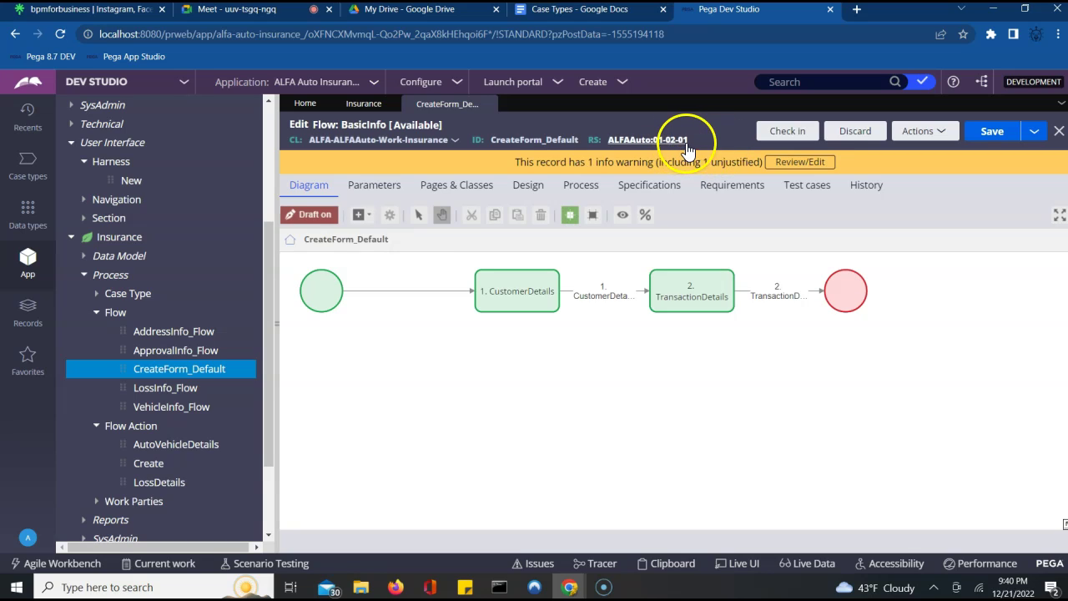
{"action": "left_click", "coordinate": [511, 303]}
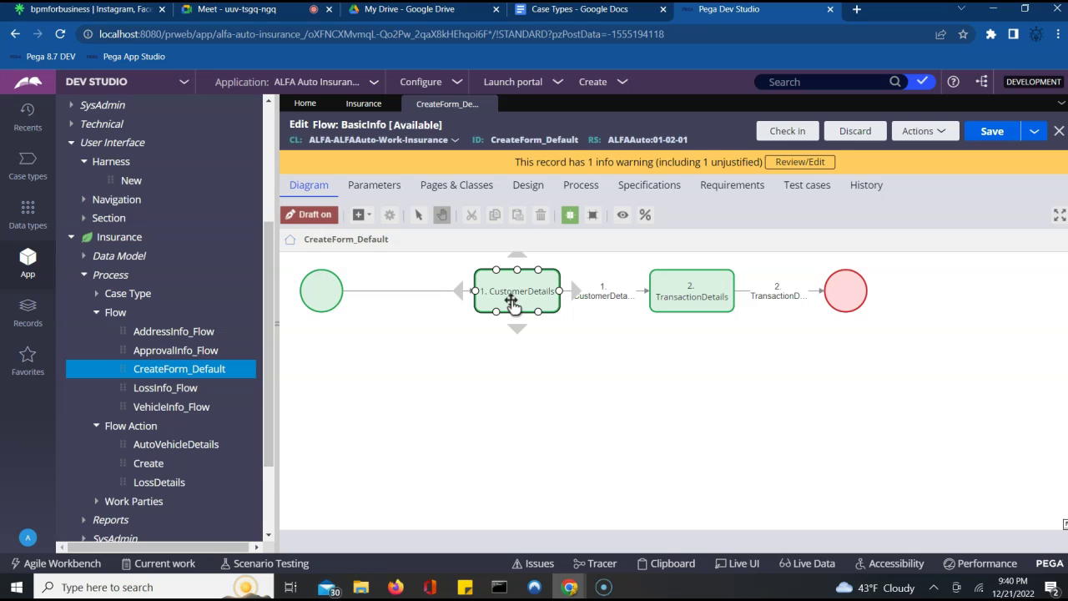
{"action": "double_click", "coordinate": [512, 302]}
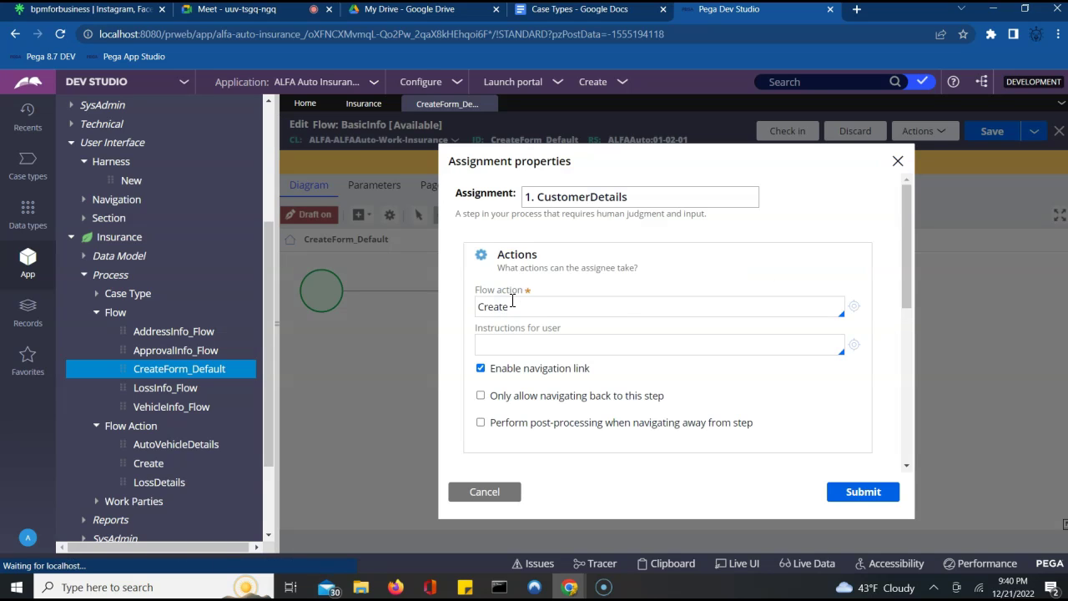
- Change the CustomerDetails assignment's flow action from Create to CustomerDetailsFA and submit
{"action": "left_click", "coordinate": [534, 309]}
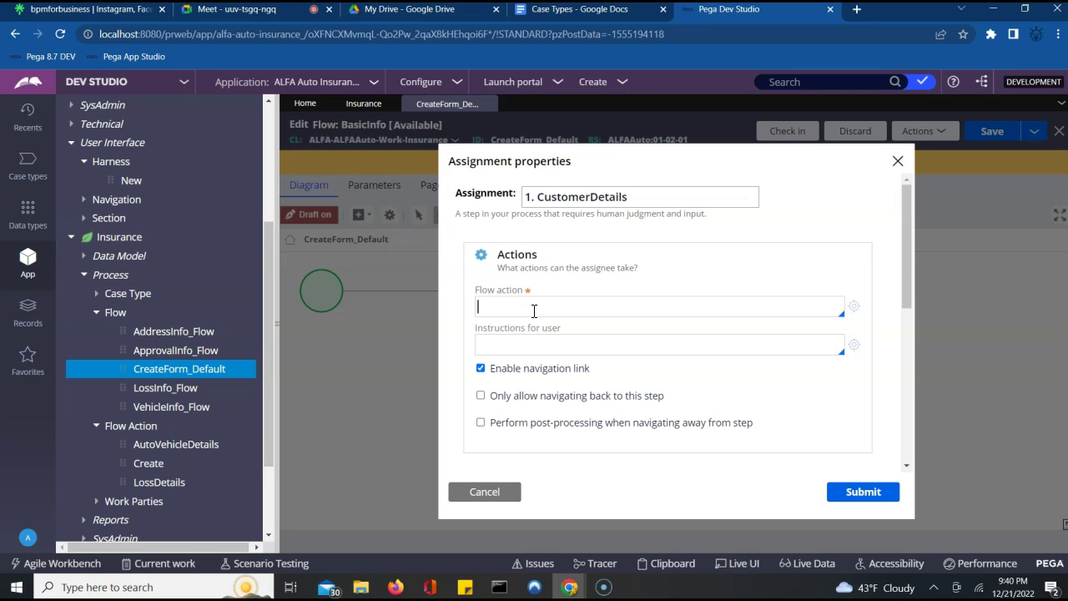
{"action": "left_click", "coordinate": [534, 311]}
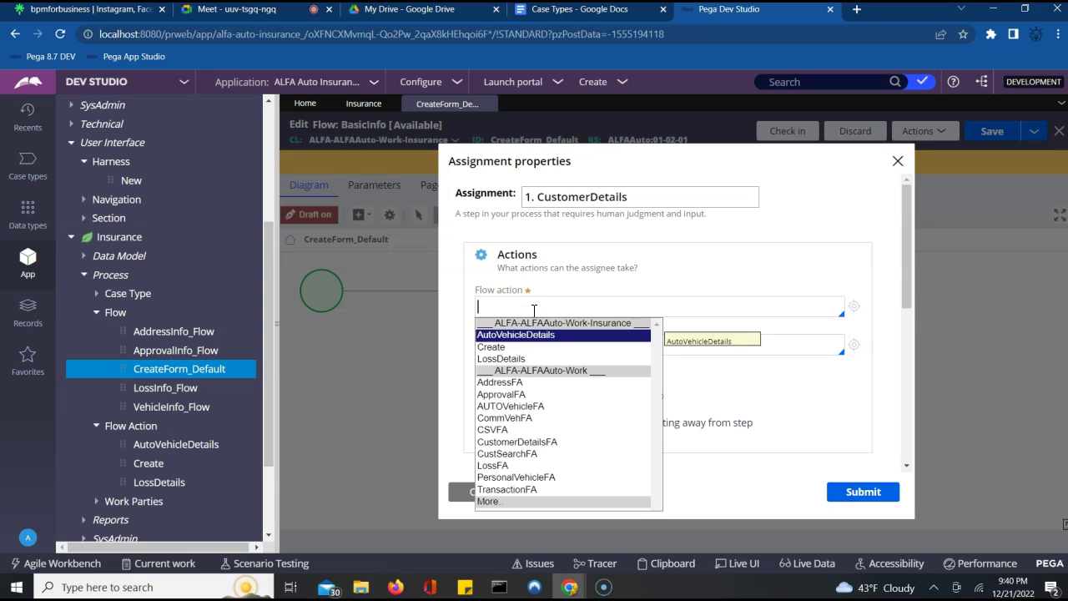
{"action": "key", "text": "Down"}
{"action": "key", "text": "Down"}
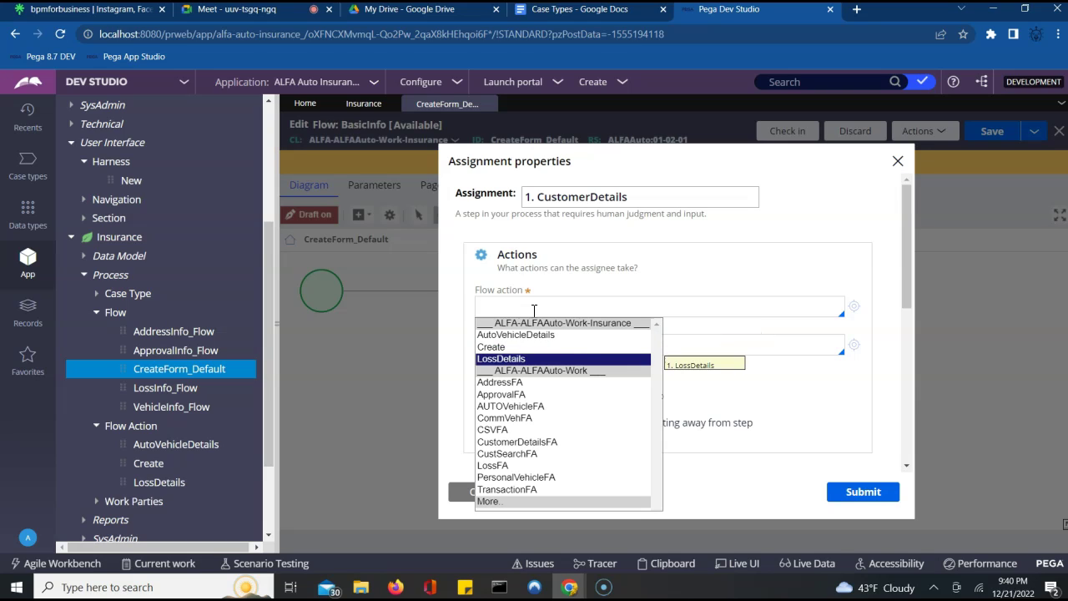
{"action": "key", "text": "Up"}
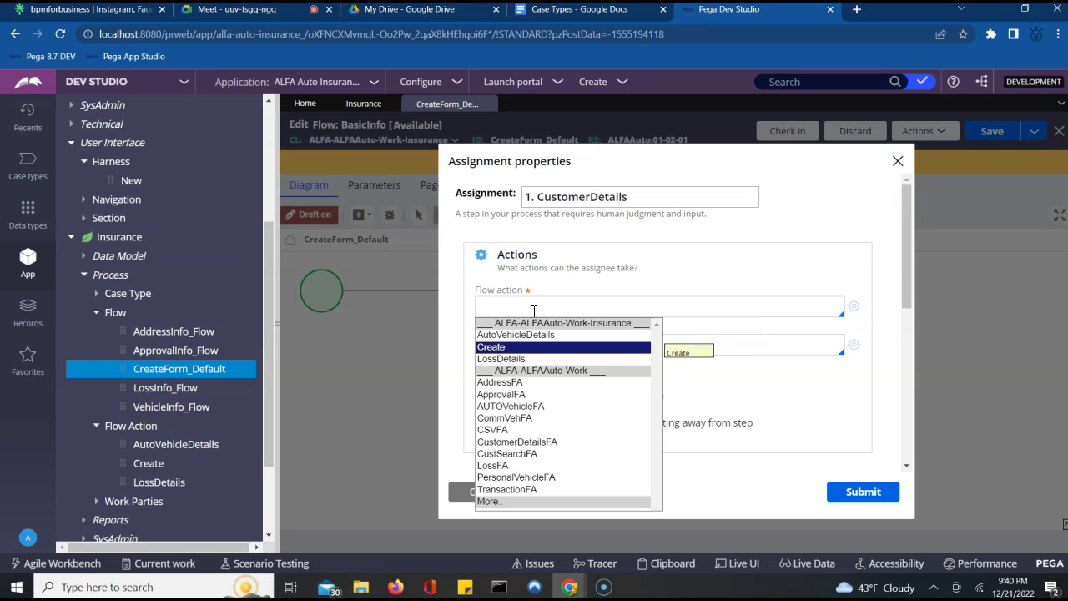
{"action": "key", "text": "Down"}
{"action": "key", "text": "Down"}
{"action": "key", "text": "Down"}
{"action": "key", "text": "Down"}
{"action": "key", "text": "Down"}
{"action": "key", "text": "Down"}
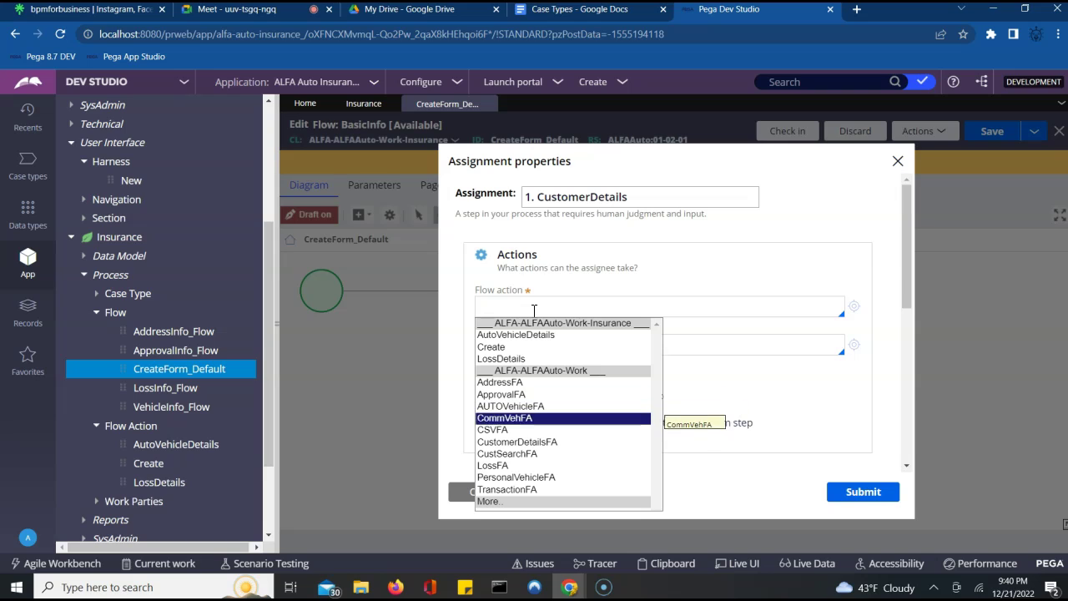
{"action": "key", "text": "Down"}
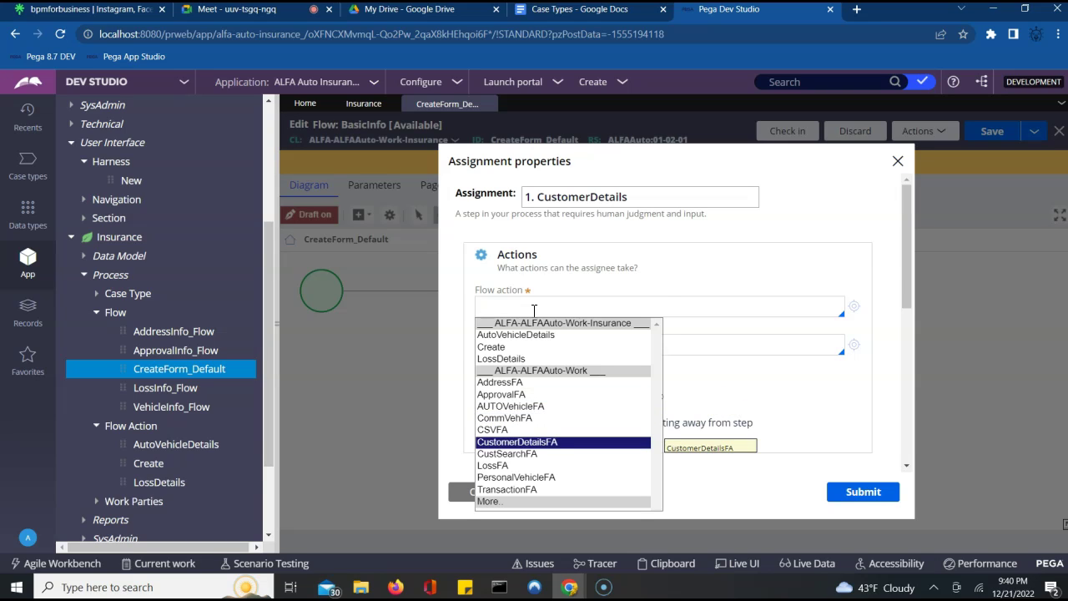
{"action": "key", "text": "Return"}
{"action": "left_click", "coordinate": [759, 417]}
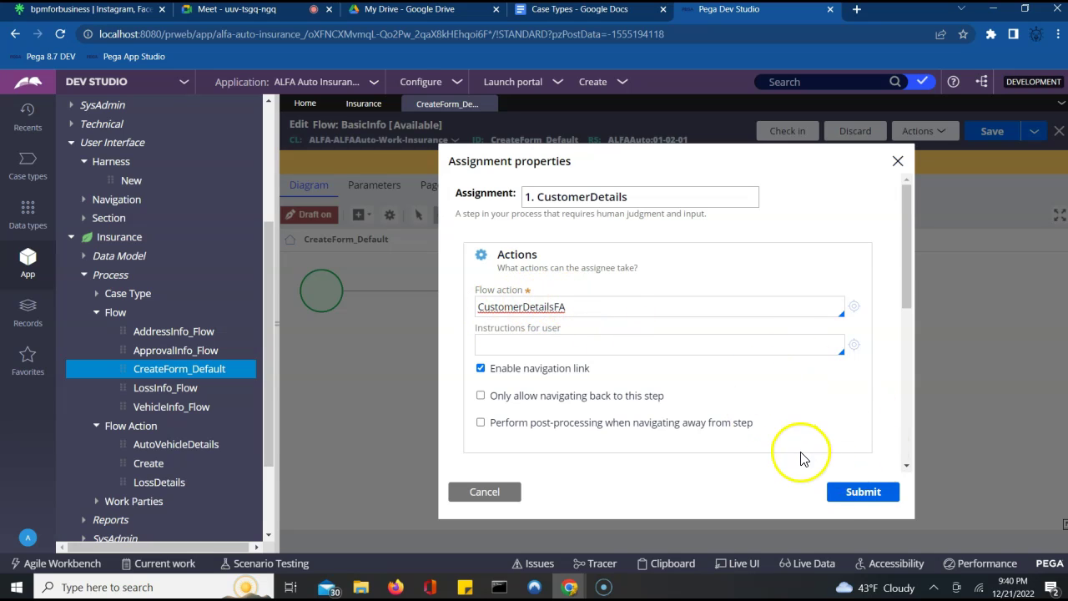
{"action": "left_click", "coordinate": [847, 494]}
{"action": "left_click", "coordinate": [776, 303]}
- Set the TransactionDetails step's flow action to TransactionFA and save the CreateForm_Default flow
{"action": "double_click", "coordinate": [705, 296]}
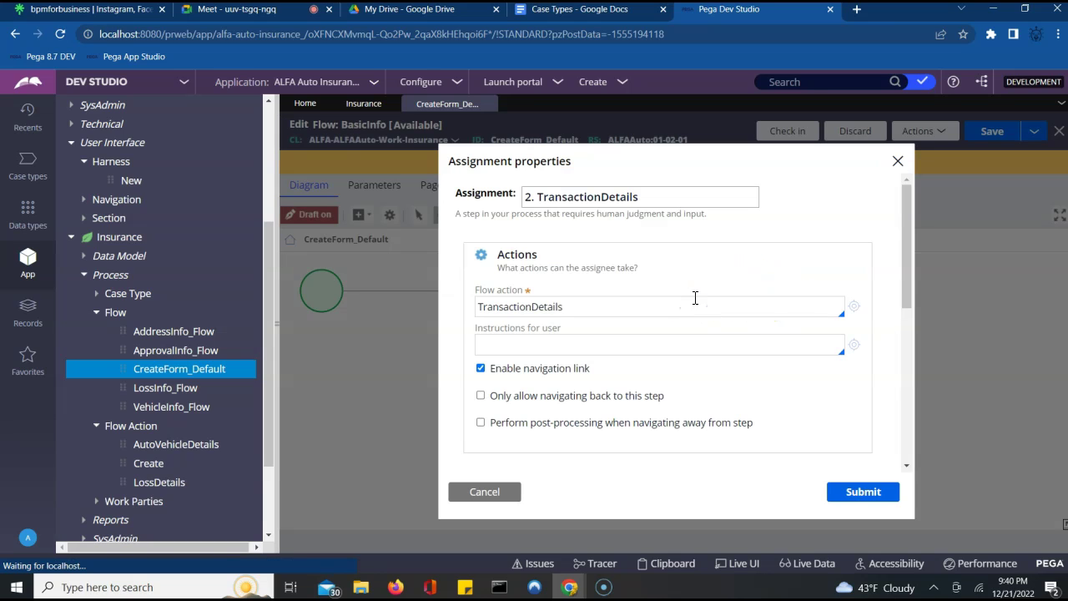
{"action": "left_click", "coordinate": [632, 309]}
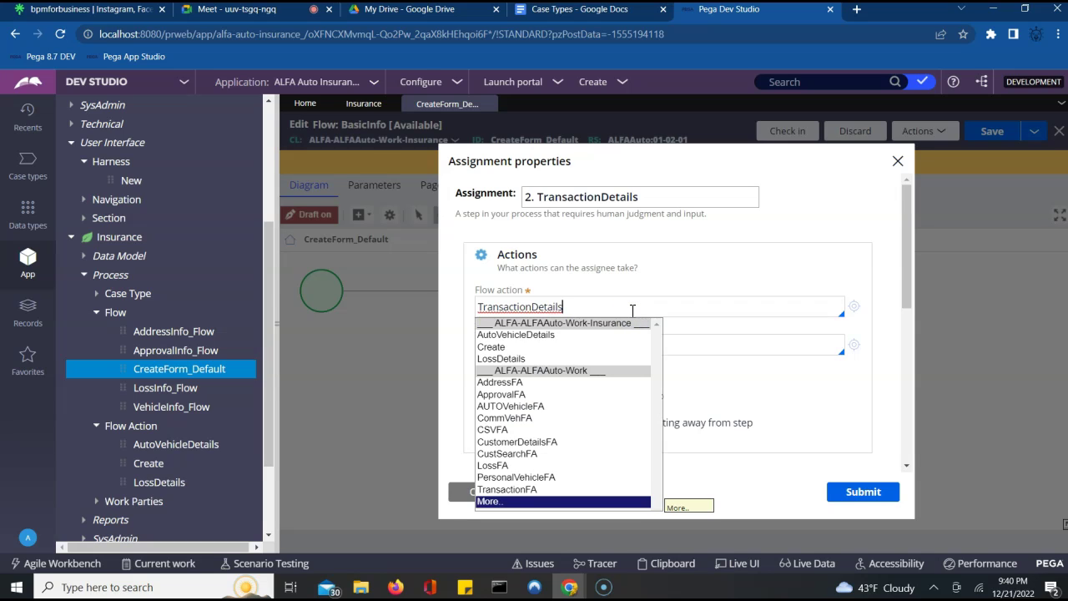
{"action": "key", "text": "Up"}
{"action": "key", "text": "Return"}
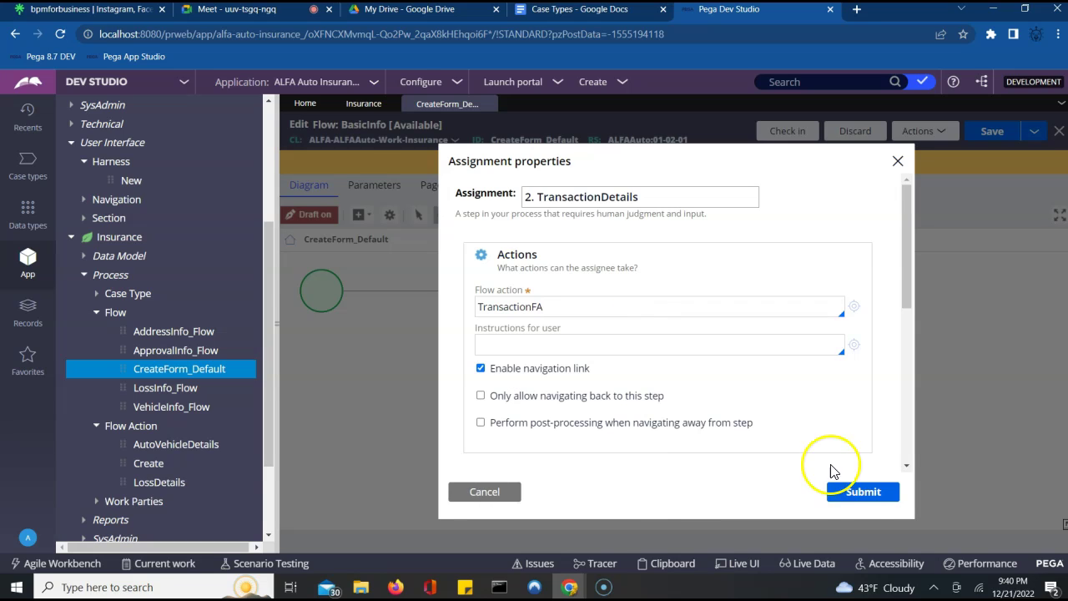
{"action": "left_click", "coordinate": [852, 496]}
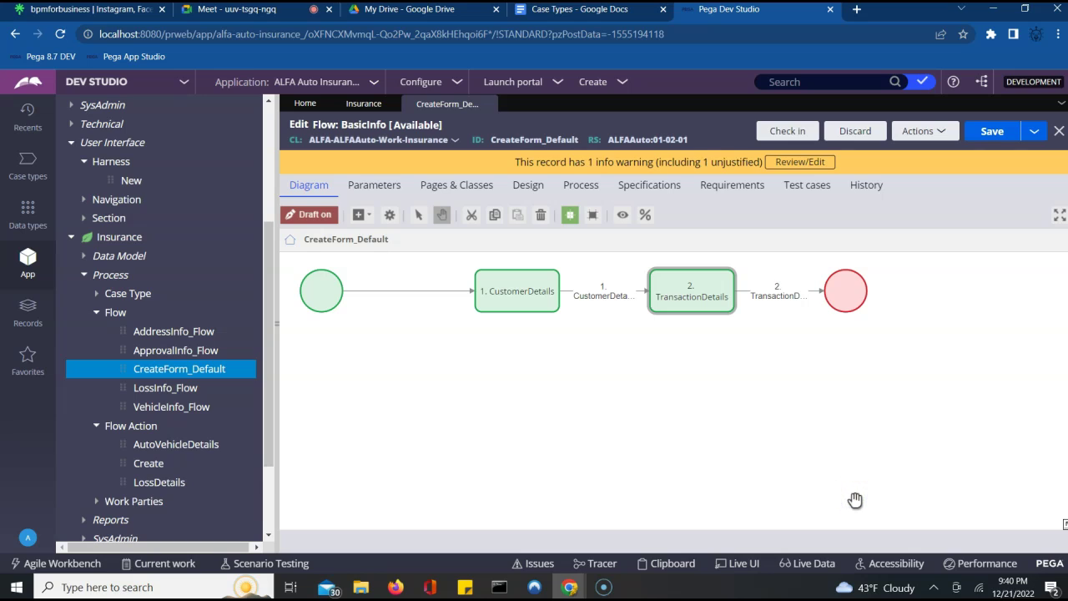
{"action": "left_click", "coordinate": [991, 132]}
- Open VehicleInfo_Flow, review the AutoVehicleDetails assignment unchanged, and check the flow out
{"action": "left_click", "coordinate": [172, 409]}
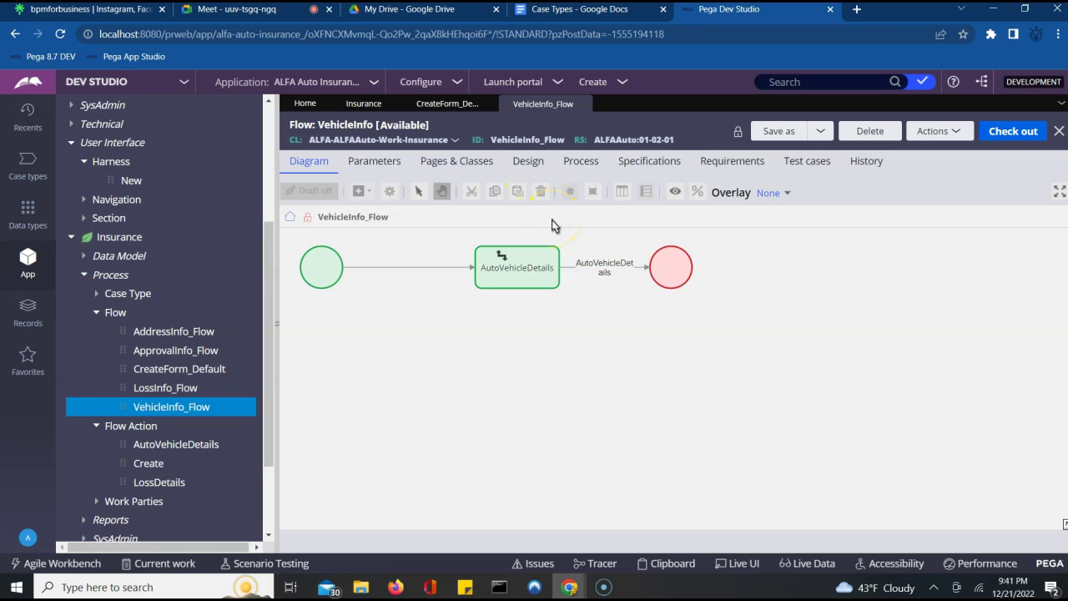
{"action": "double_click", "coordinate": [517, 278]}
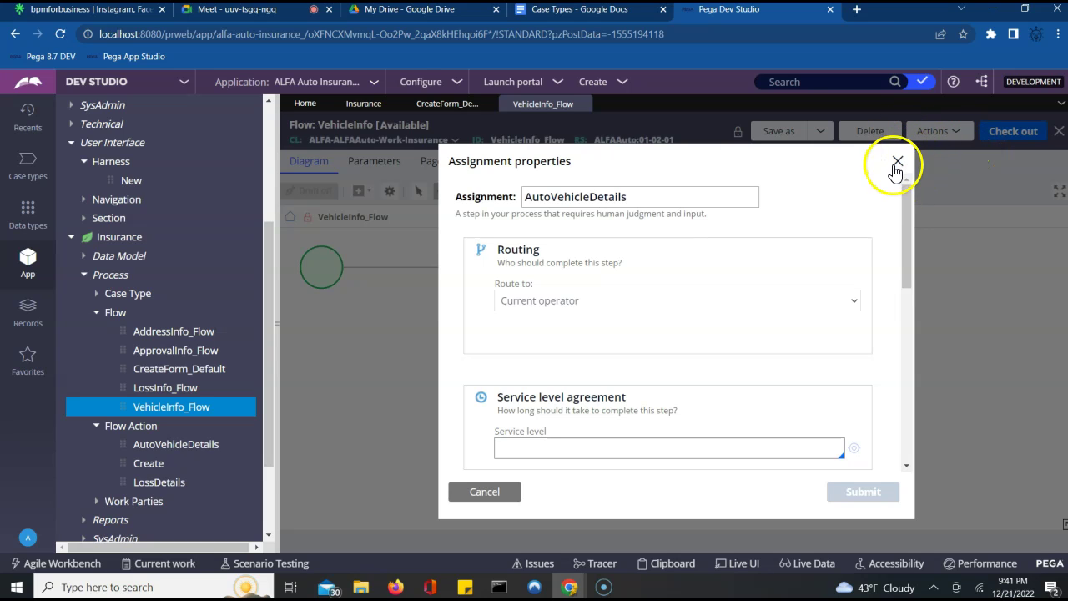
{"action": "left_click", "coordinate": [896, 167]}
{"action": "left_click", "coordinate": [1008, 136]}
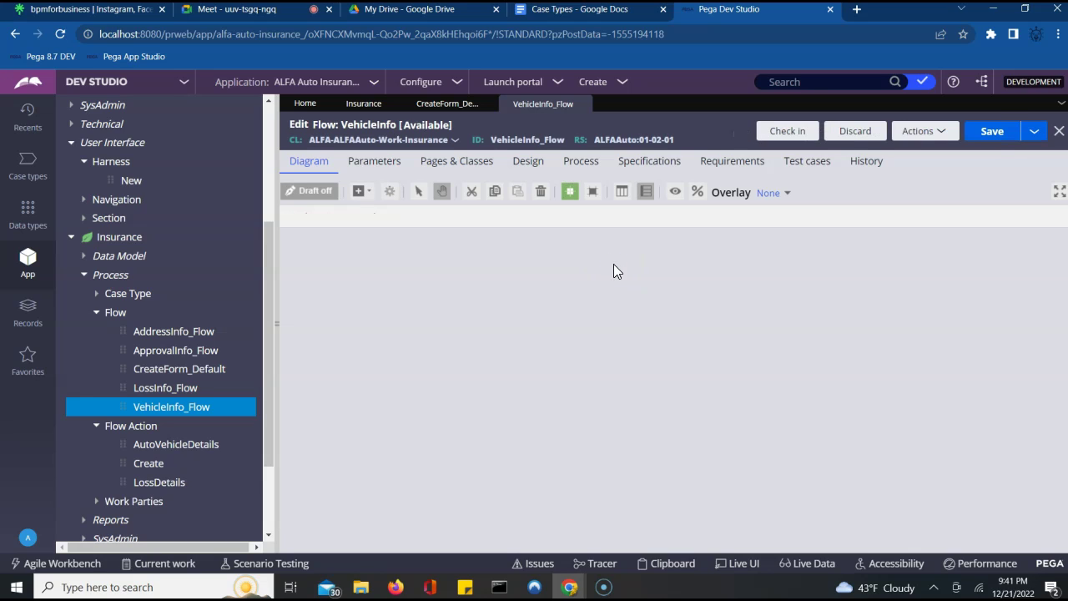
{"action": "left_click", "coordinate": [614, 269]}
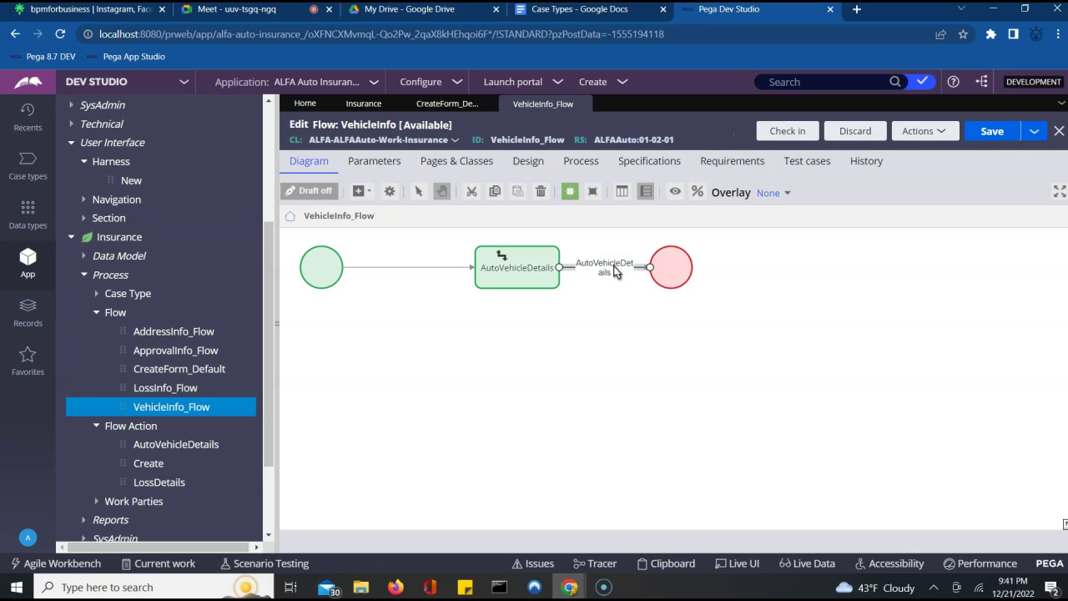
- Locate AUTOVehicleFA under Flow Action in App Explorer and assign it to the AutoVehicleDetails connector
{"action": "double_click", "coordinate": [614, 268]}
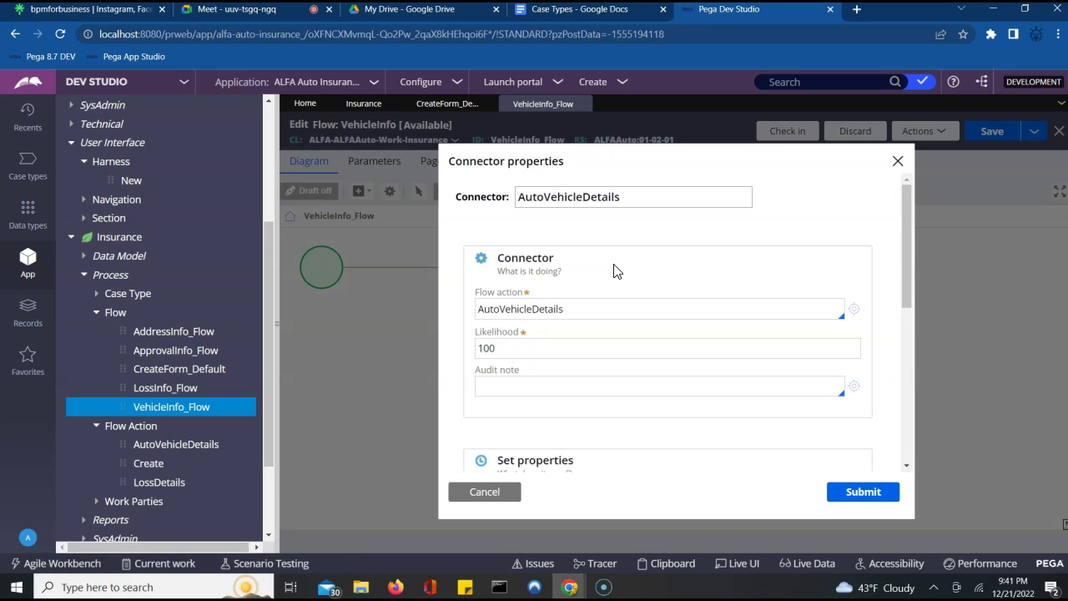
{"action": "left_click", "coordinate": [591, 310]}
{"action": "key", "text": "Down"}
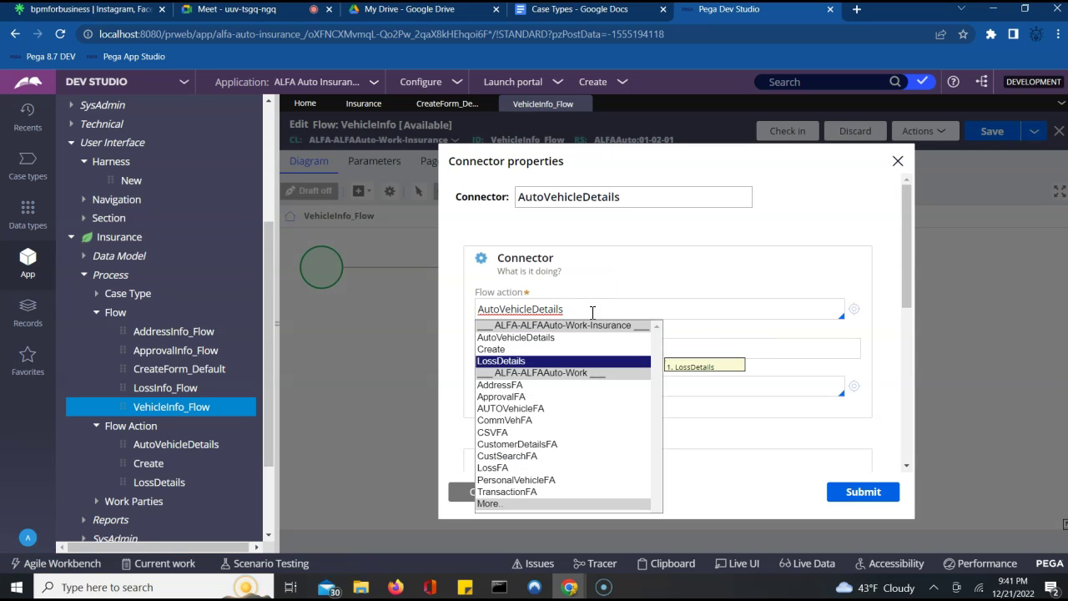
{"action": "key", "text": "Down"}
{"action": "key", "text": "Down"}
{"action": "key", "text": "Down"}
{"action": "key", "text": "Down"}
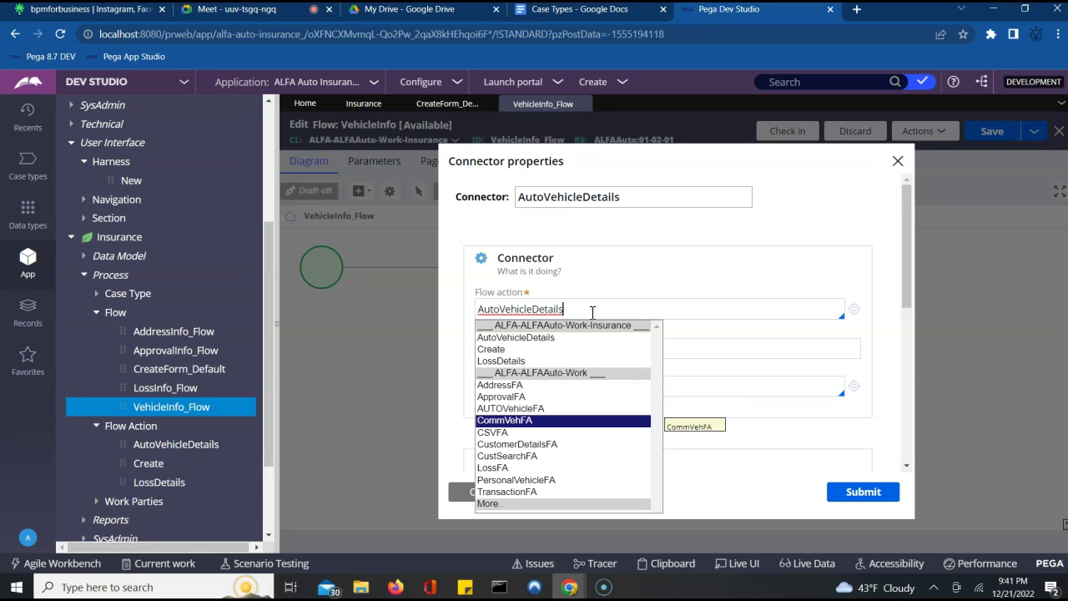
{"action": "key", "text": "Down"}
{"action": "key", "text": "Down"}
{"action": "key", "text": "Down"}
{"action": "key", "text": "Down"}
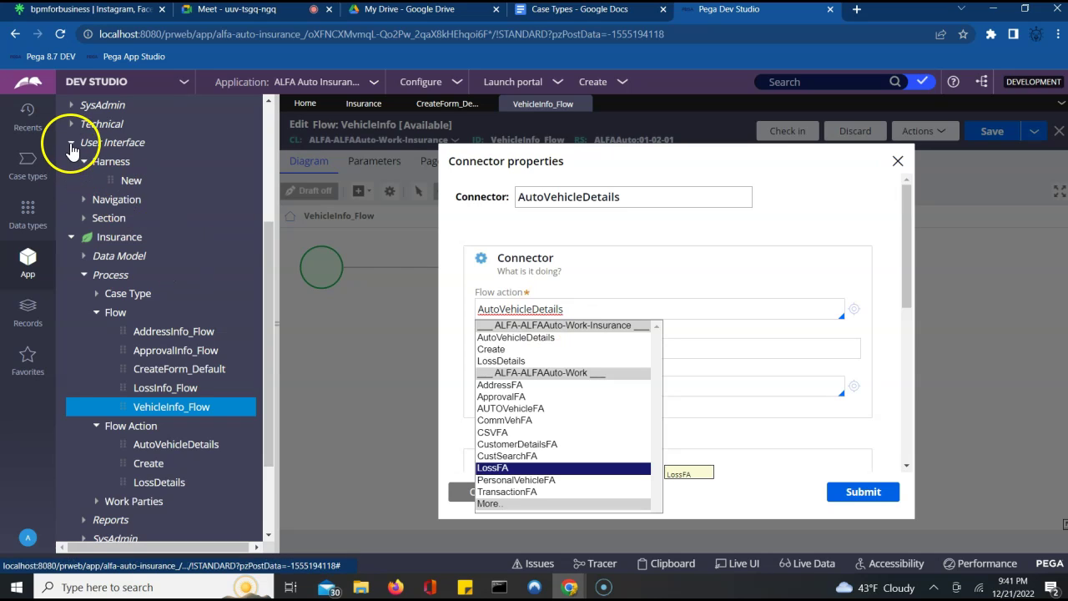
{"action": "left_click", "coordinate": [84, 222]}
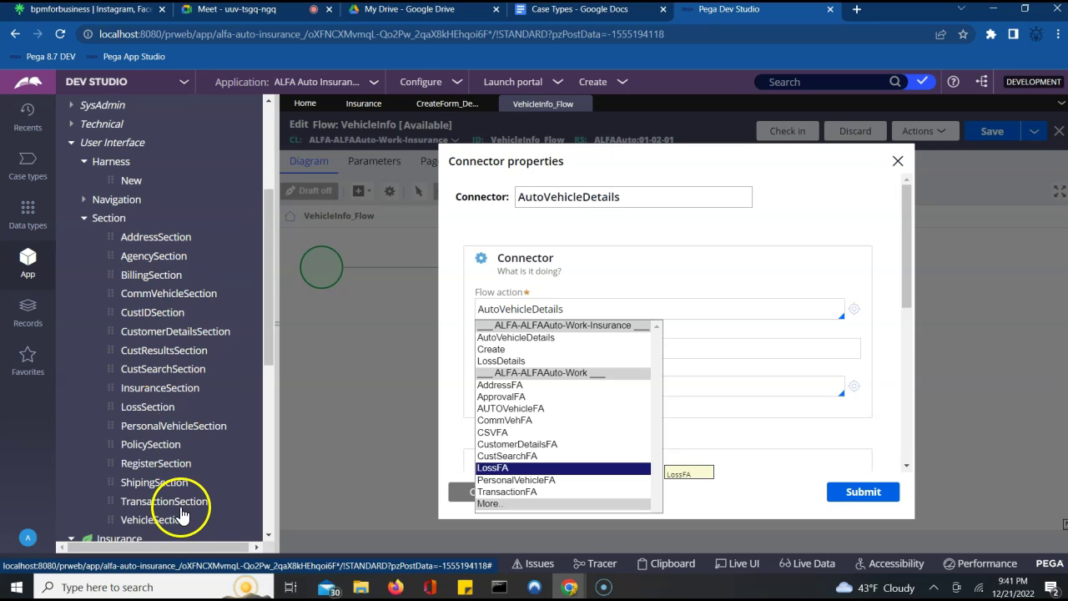
{"action": "left_click", "coordinate": [267, 170]}
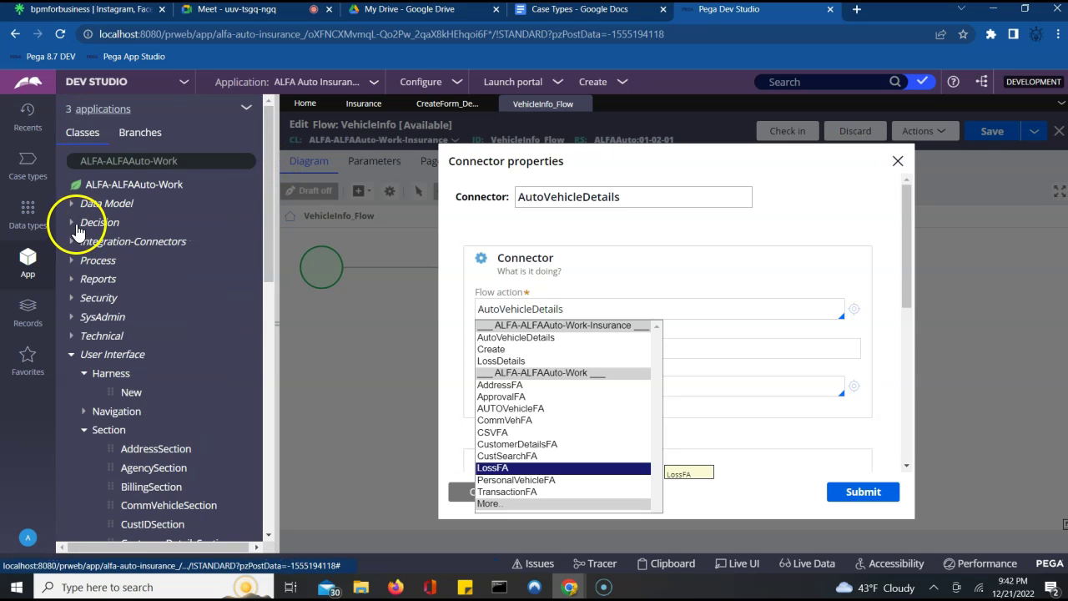
{"action": "left_click", "coordinate": [71, 261]}
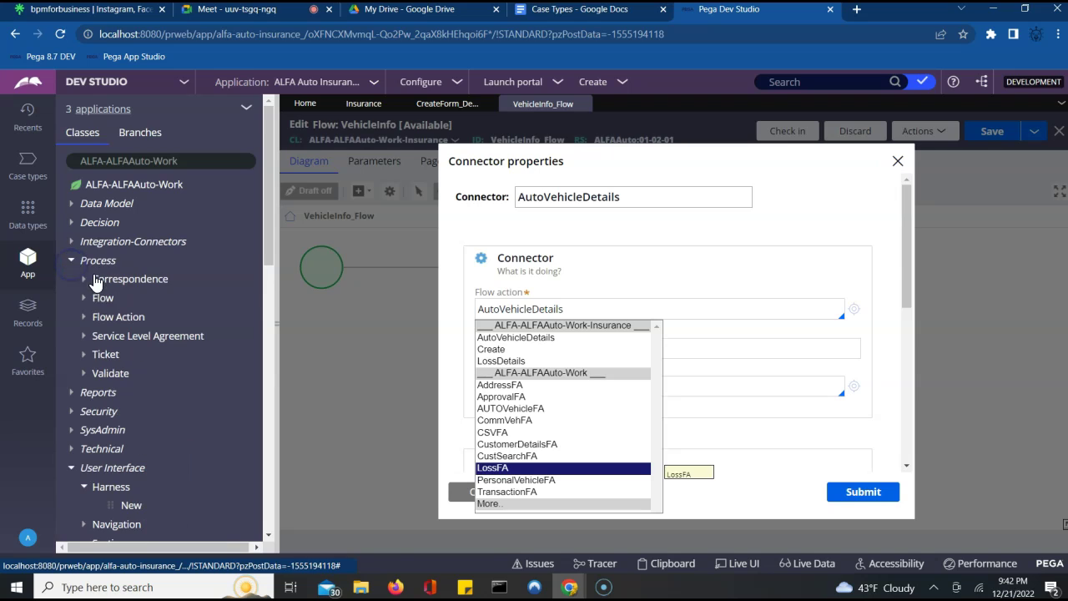
{"action": "left_click", "coordinate": [84, 317]}
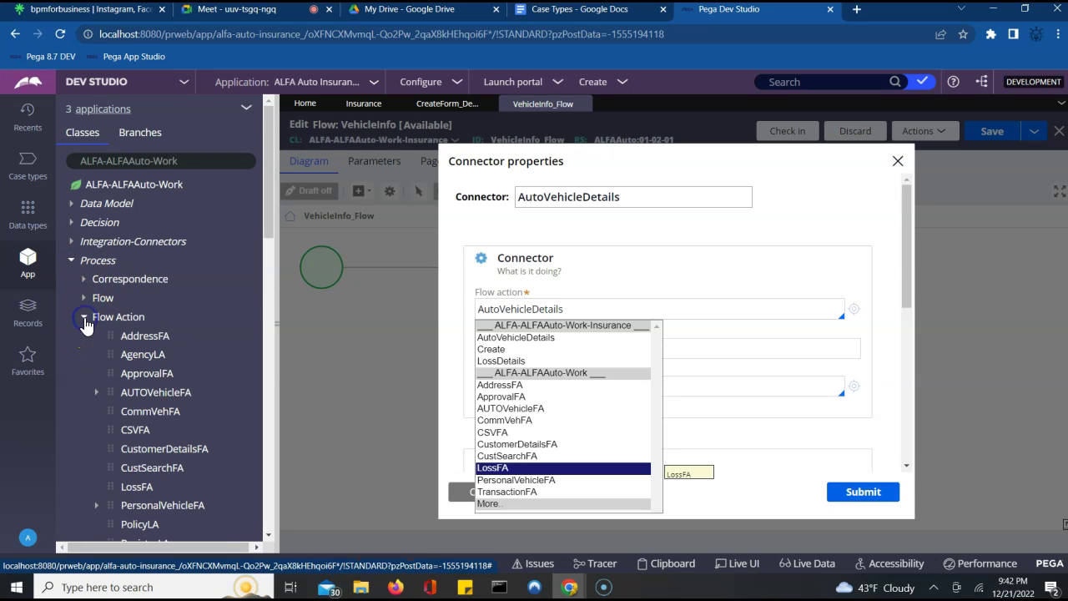
{"action": "left_click", "coordinate": [96, 393]}
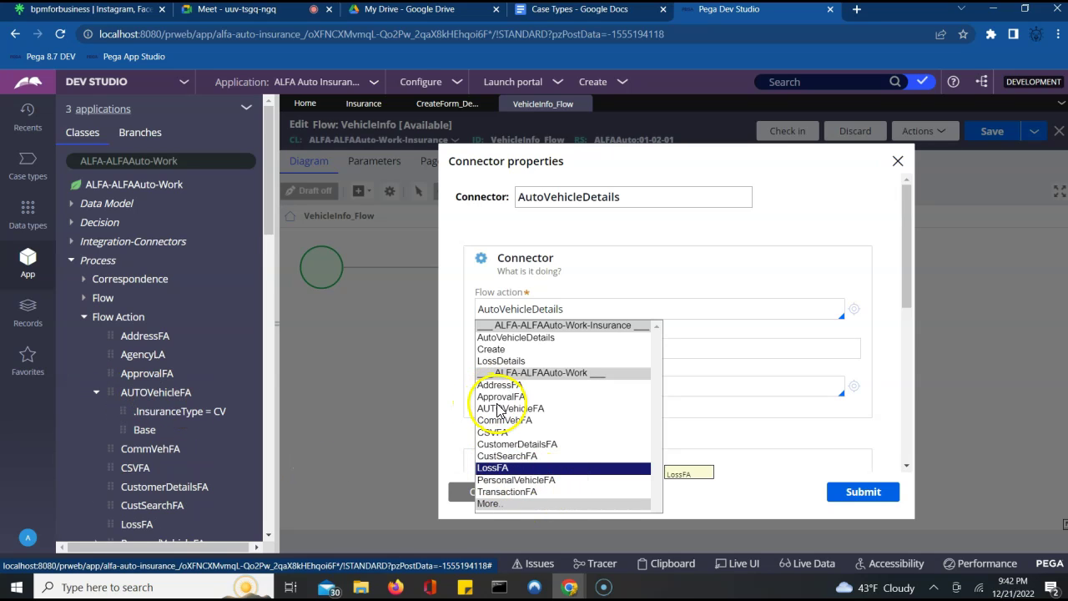
{"action": "left_click", "coordinate": [498, 409]}
{"action": "left_click", "coordinate": [861, 493]}
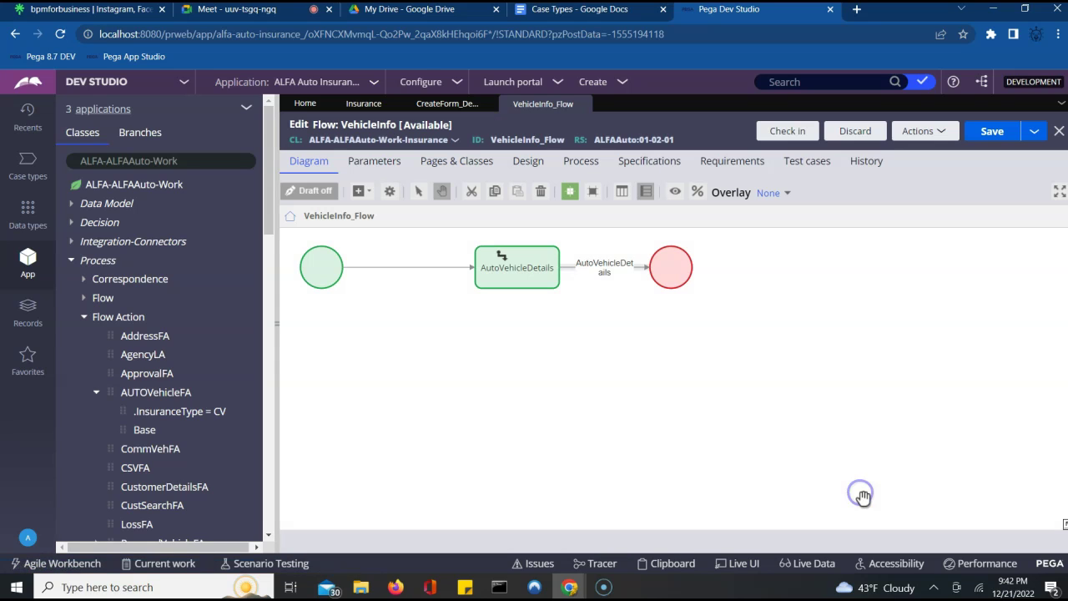
- Save the VehicleInfo flow and show the CreateForm_Default flow's Process tab settings
{"action": "left_click", "coordinate": [991, 133]}
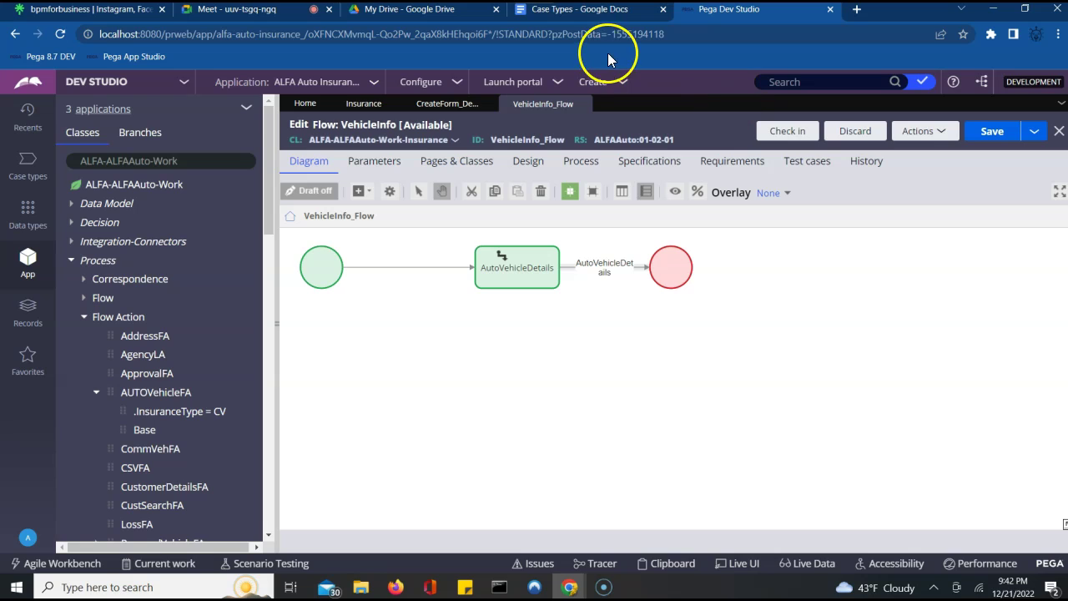
{"action": "left_click", "coordinate": [267, 406]}
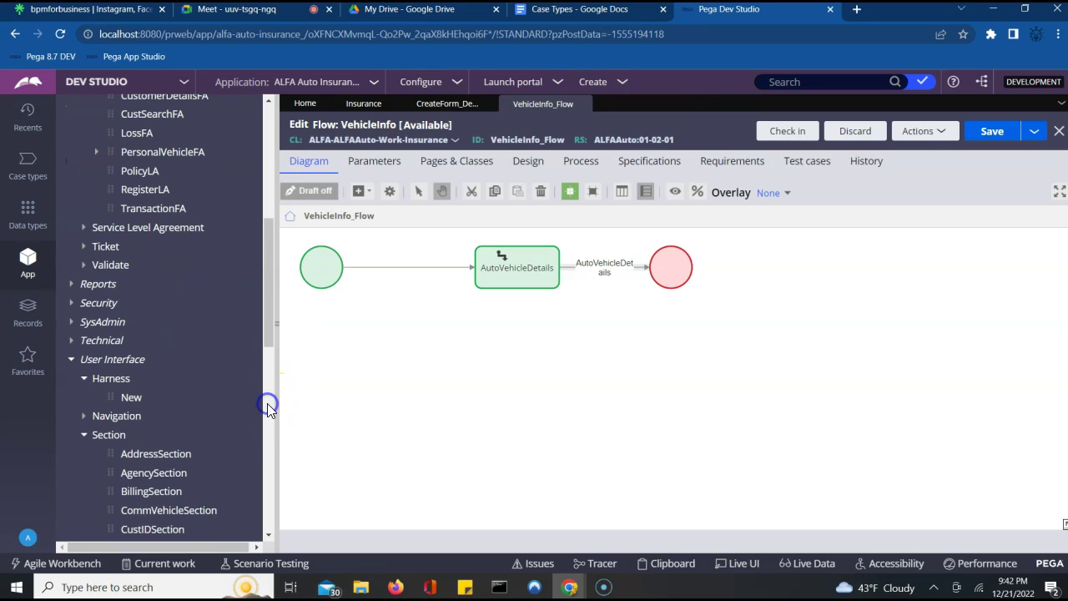
{"action": "left_click", "coordinate": [267, 490]}
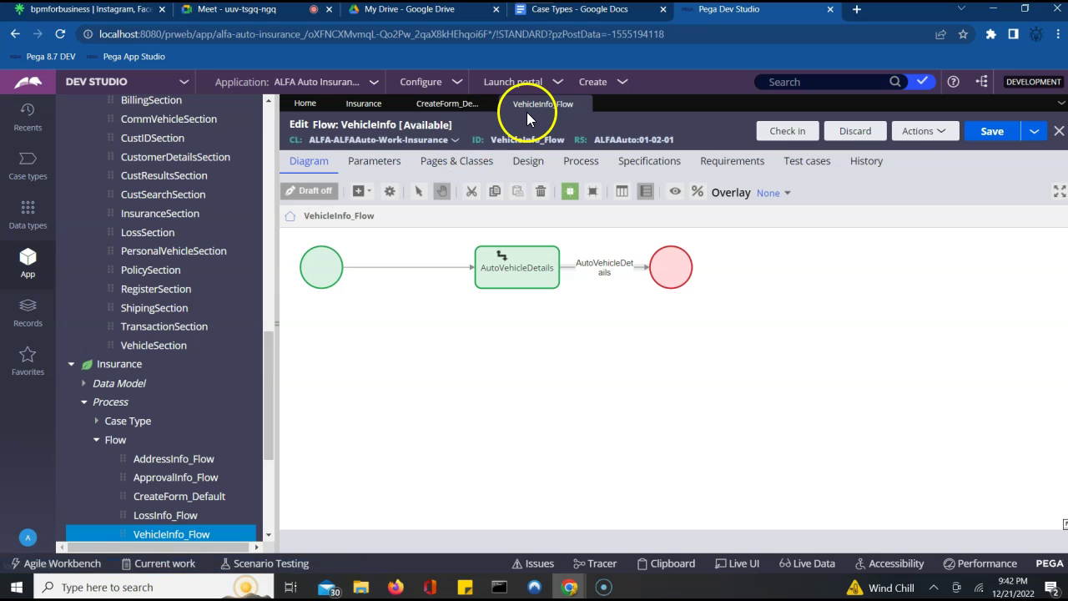
{"action": "left_click", "coordinate": [448, 112]}
{"action": "left_click", "coordinate": [579, 192]}
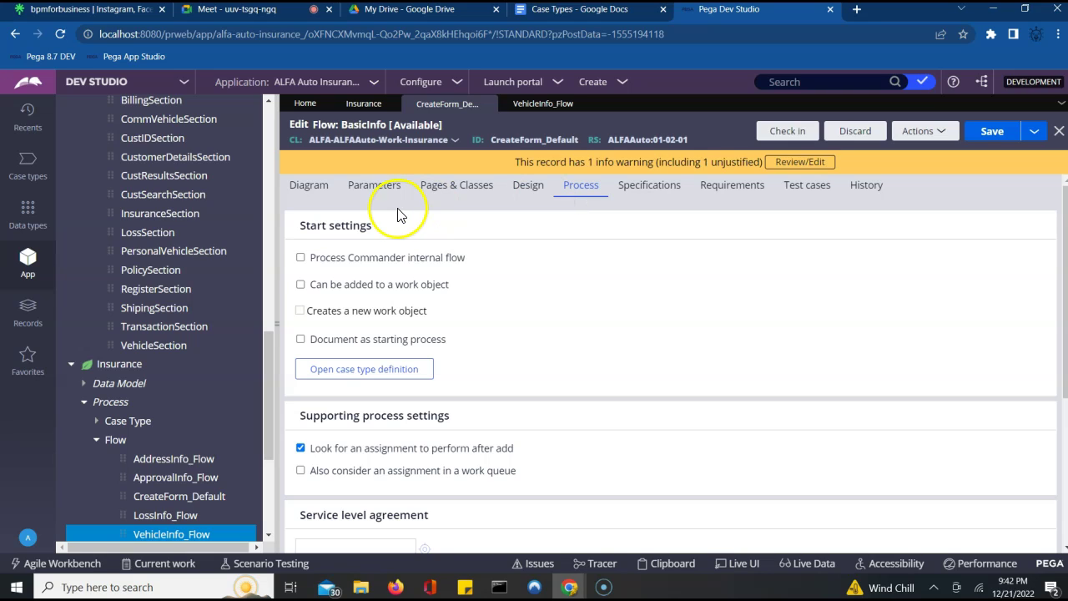
{"action": "left_click", "coordinate": [303, 190]}
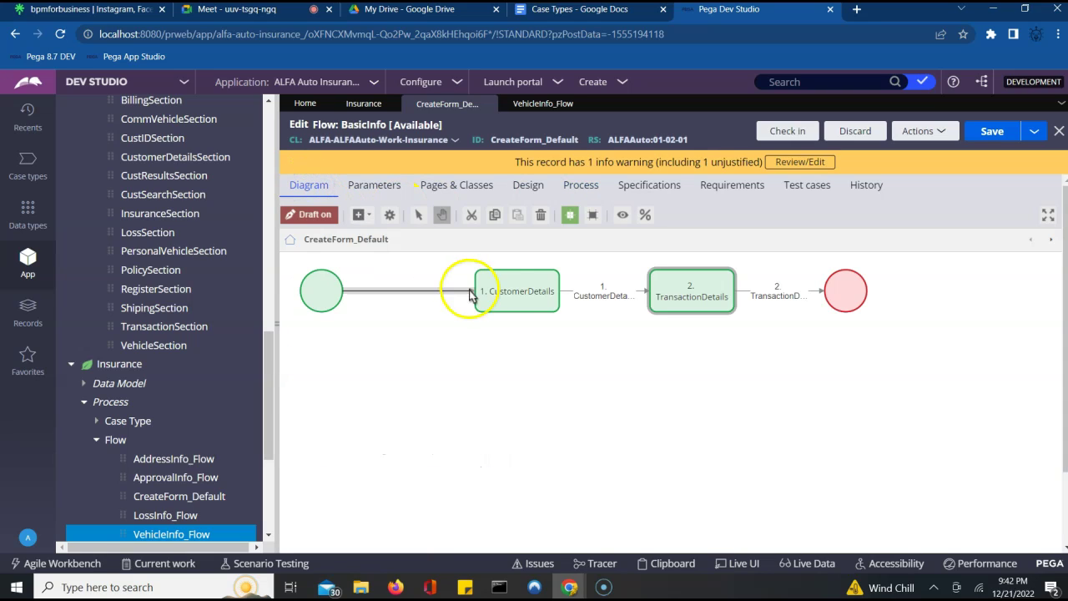
{"action": "left_click", "coordinate": [503, 299]}
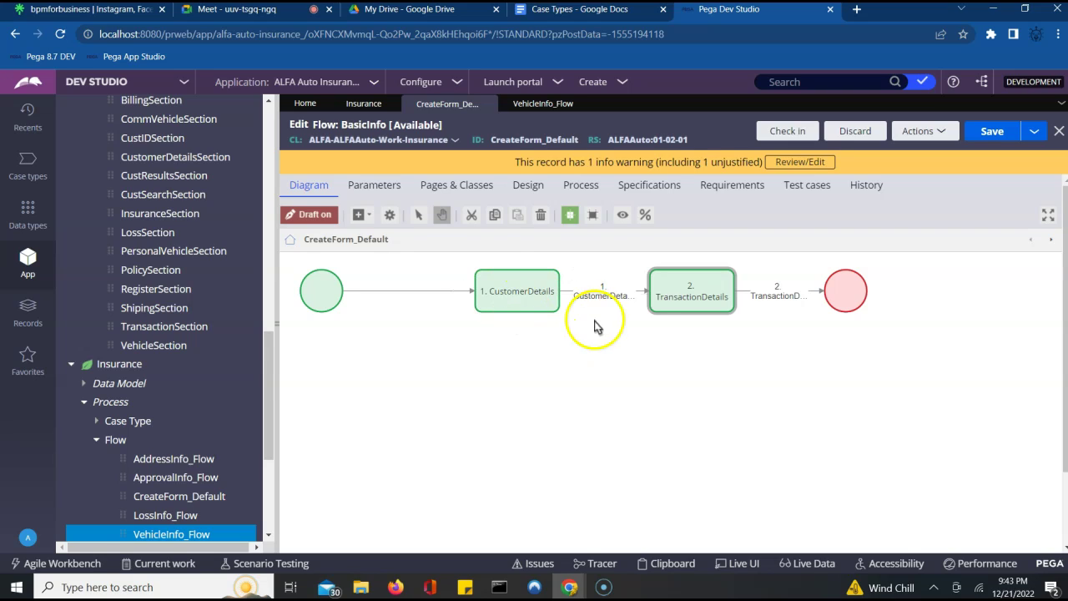
{"action": "left_click", "coordinate": [622, 341]}
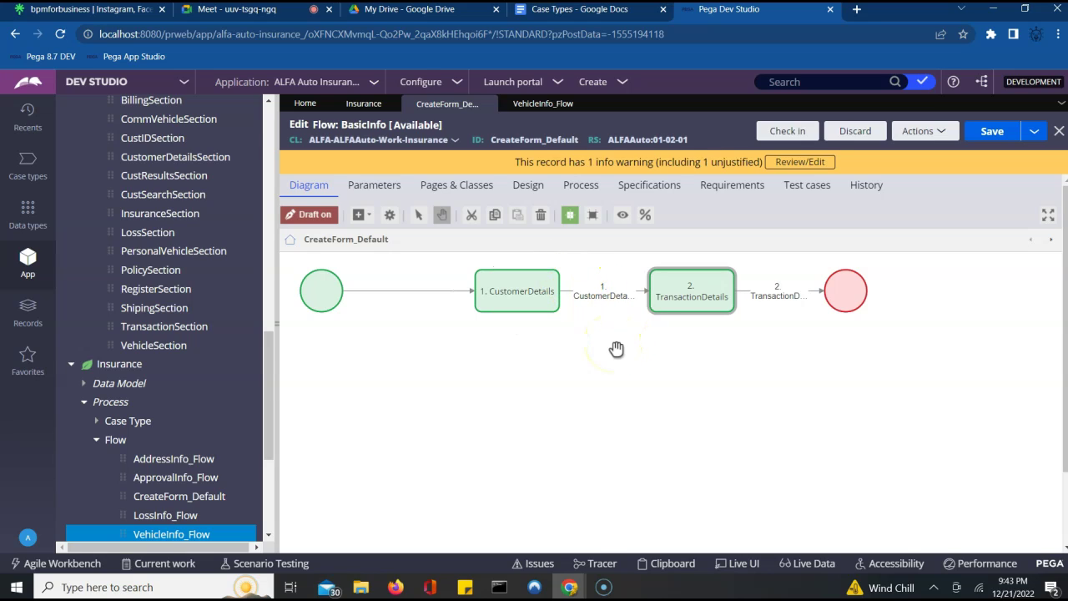
{"action": "left_click", "coordinate": [581, 187]}
{"action": "left_click", "coordinate": [568, 338]}
{"action": "scroll", "coordinate": [568, 338], "scroll_direction": "down", "scroll_amount": 4}
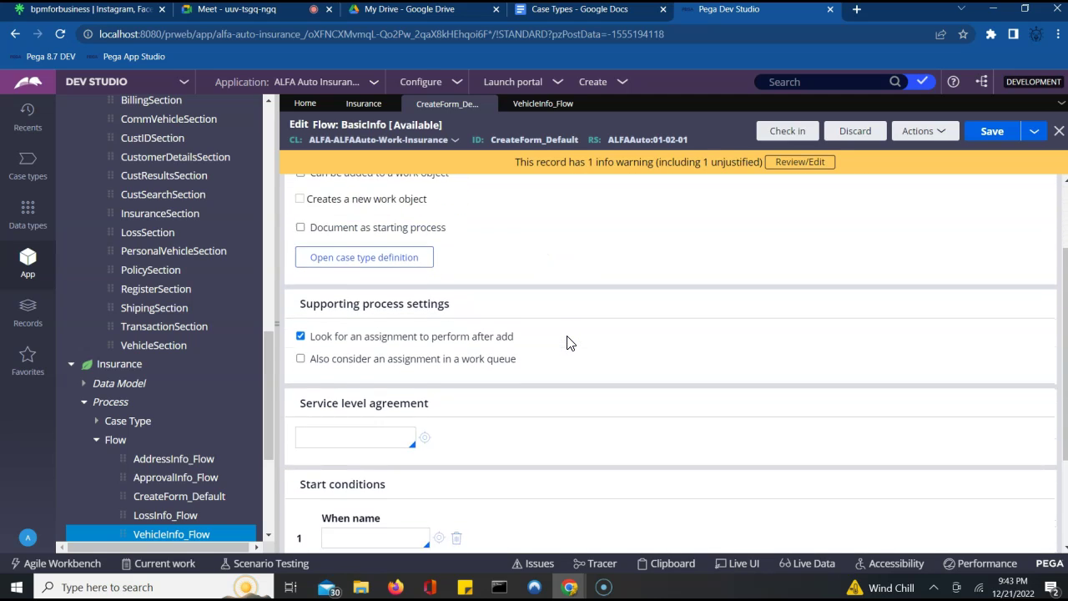
{"action": "scroll", "coordinate": [567, 343], "scroll_direction": "up", "scroll_amount": 5}
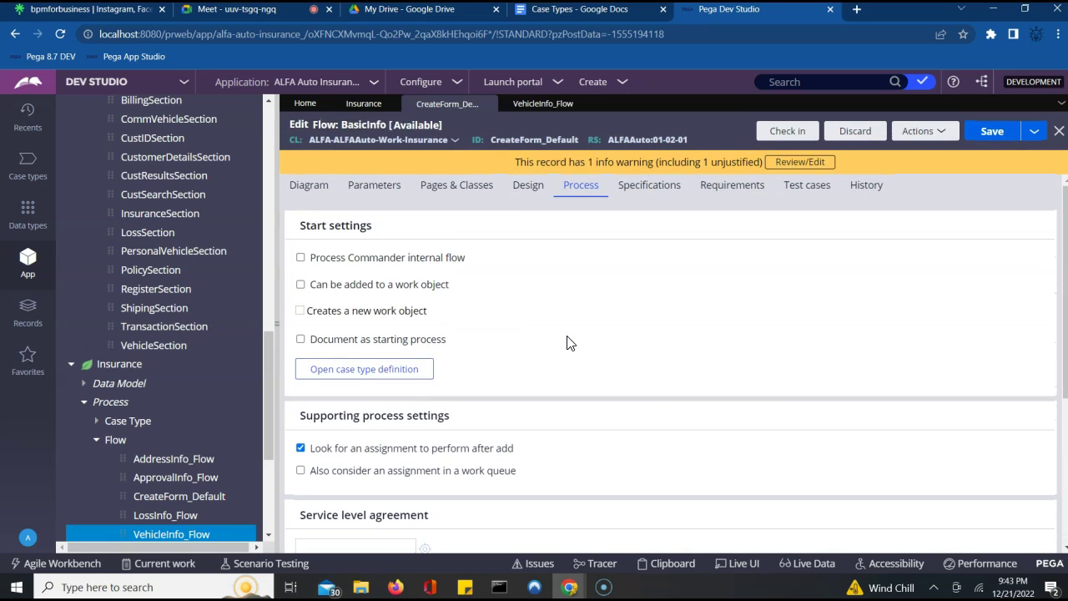
{"action": "left_click", "coordinate": [369, 187]}
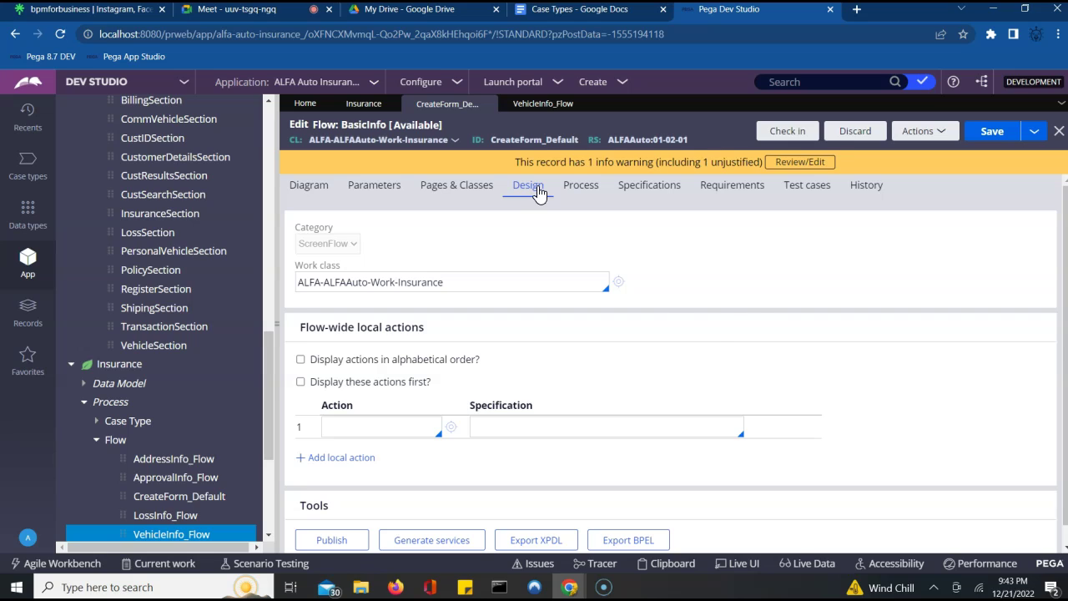
{"action": "left_click", "coordinate": [756, 310]}
{"action": "scroll", "coordinate": [759, 313], "scroll_direction": "down", "scroll_amount": 1}
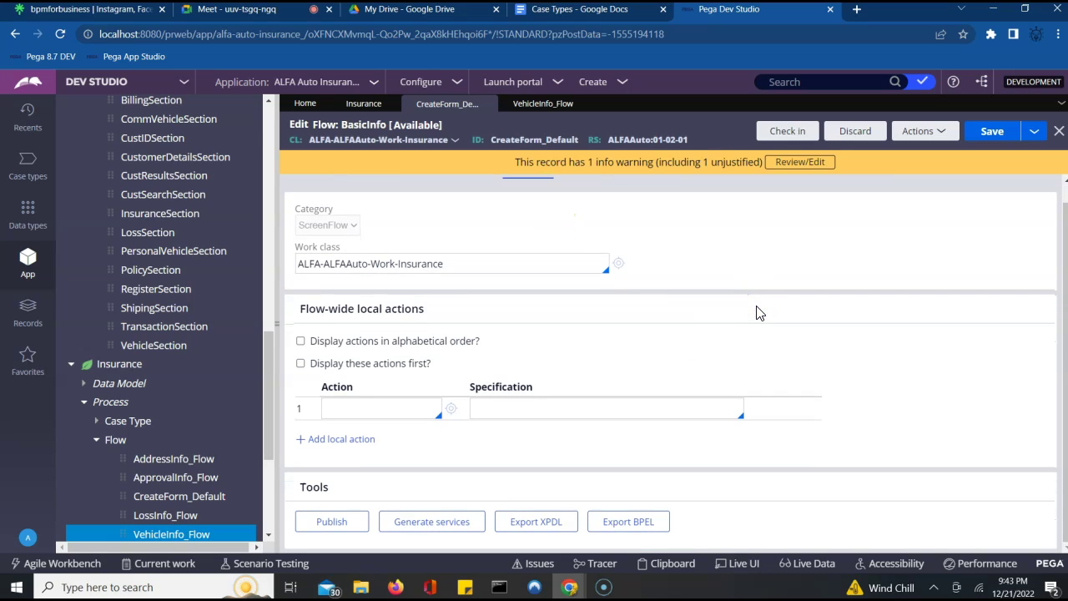
{"action": "scroll", "coordinate": [757, 313], "scroll_direction": "up", "scroll_amount": 1}
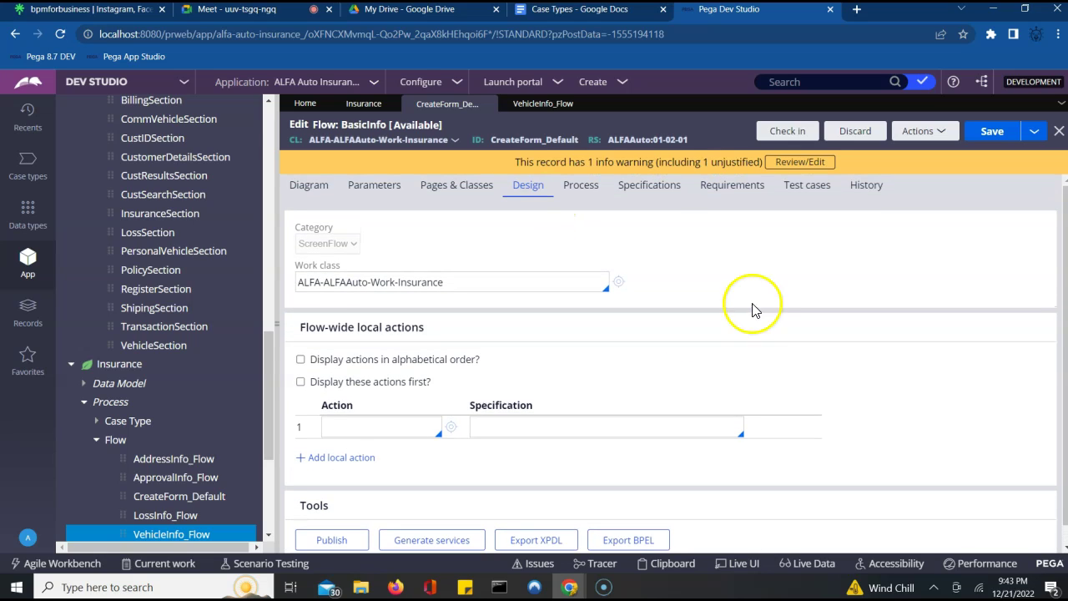
{"action": "left_click", "coordinate": [314, 186]}
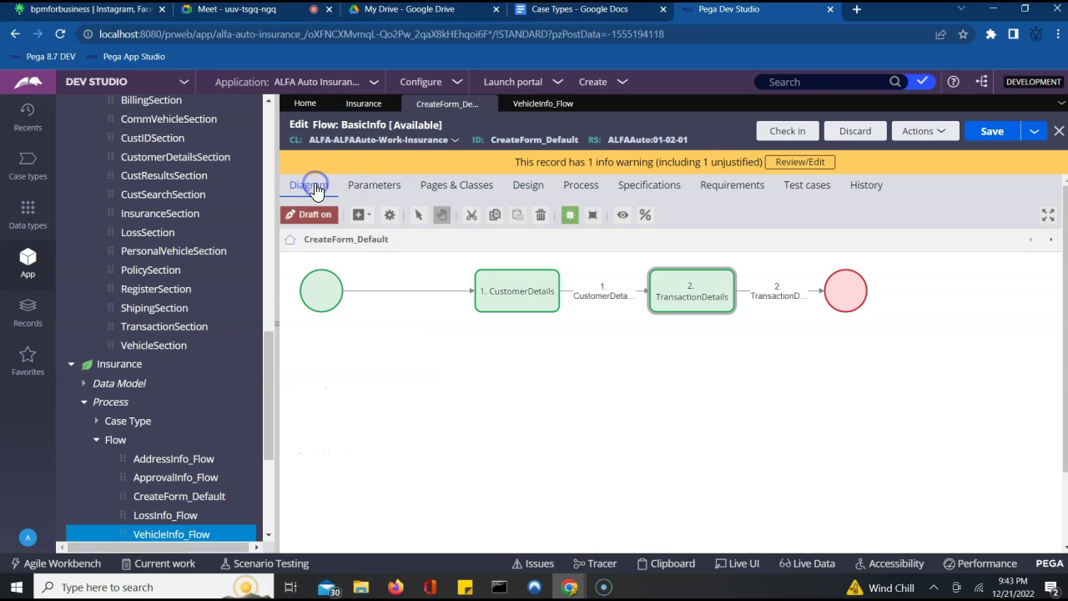
{"action": "left_click", "coordinate": [321, 287]}
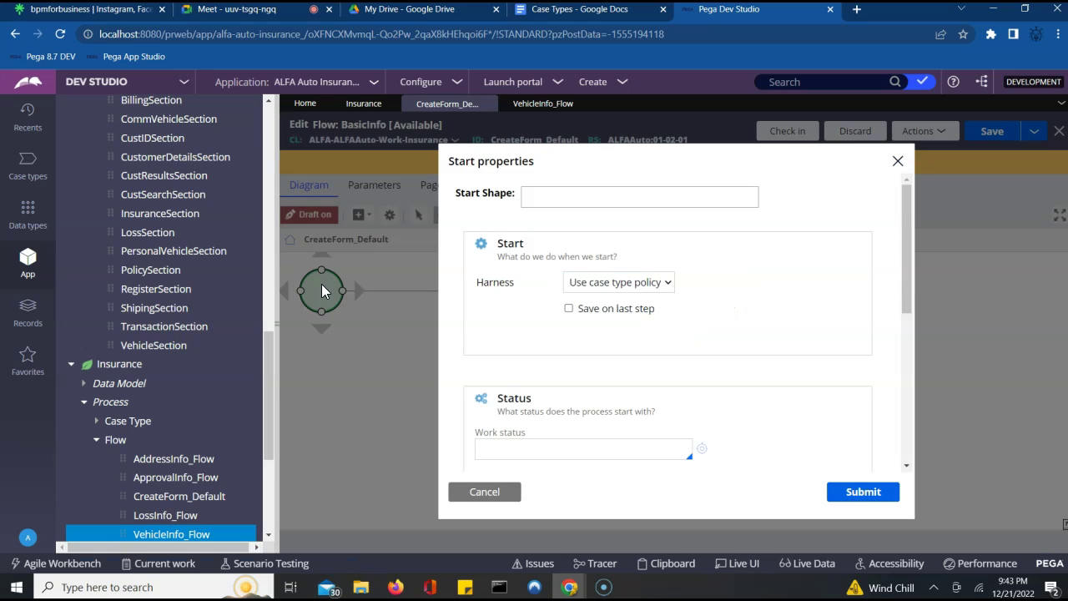
{"action": "double_click", "coordinate": [321, 288]}
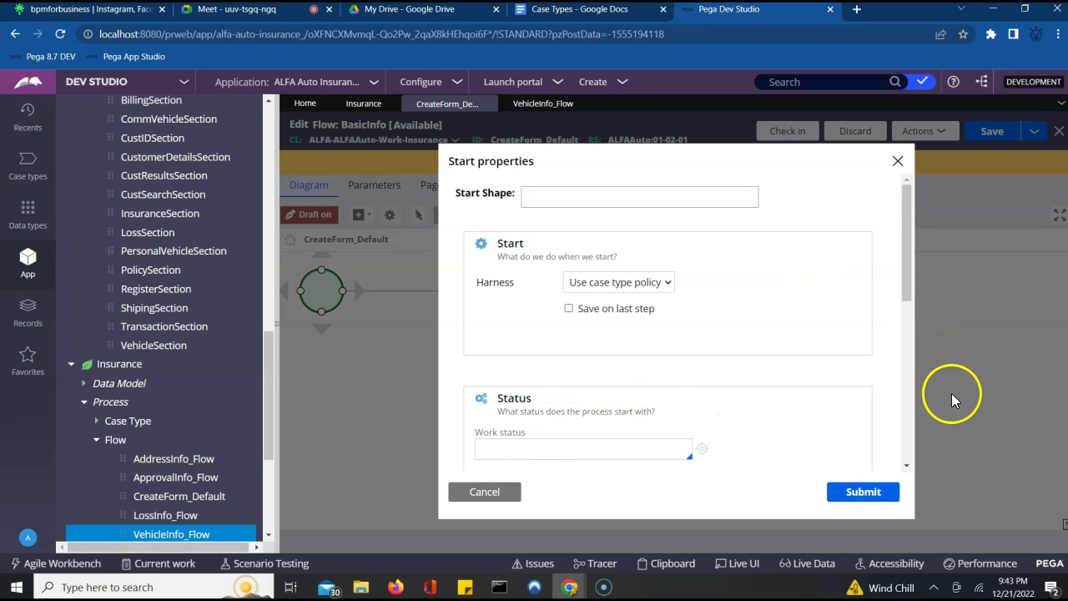
{"action": "scroll", "coordinate": [905, 460], "scroll_direction": "down", "scroll_amount": 6}
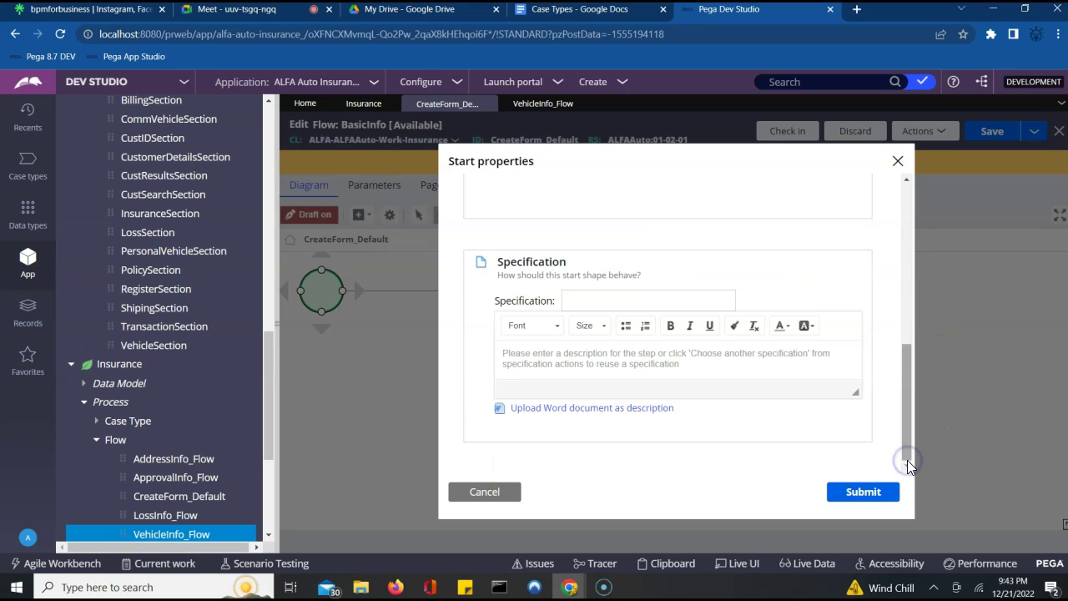
{"action": "left_click", "coordinate": [908, 331]}
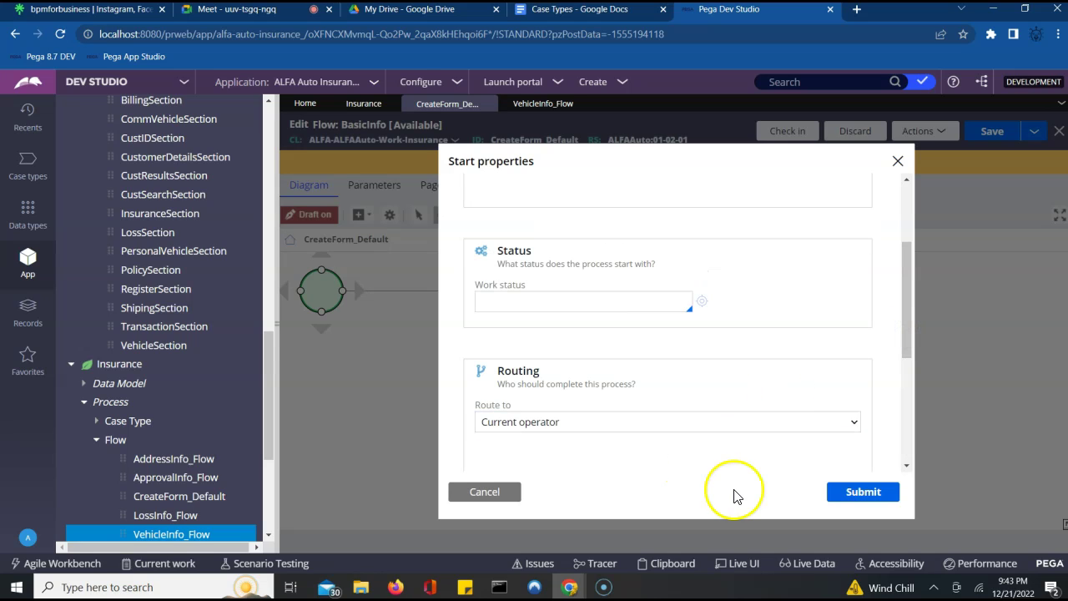
{"action": "left_click", "coordinate": [488, 490]}
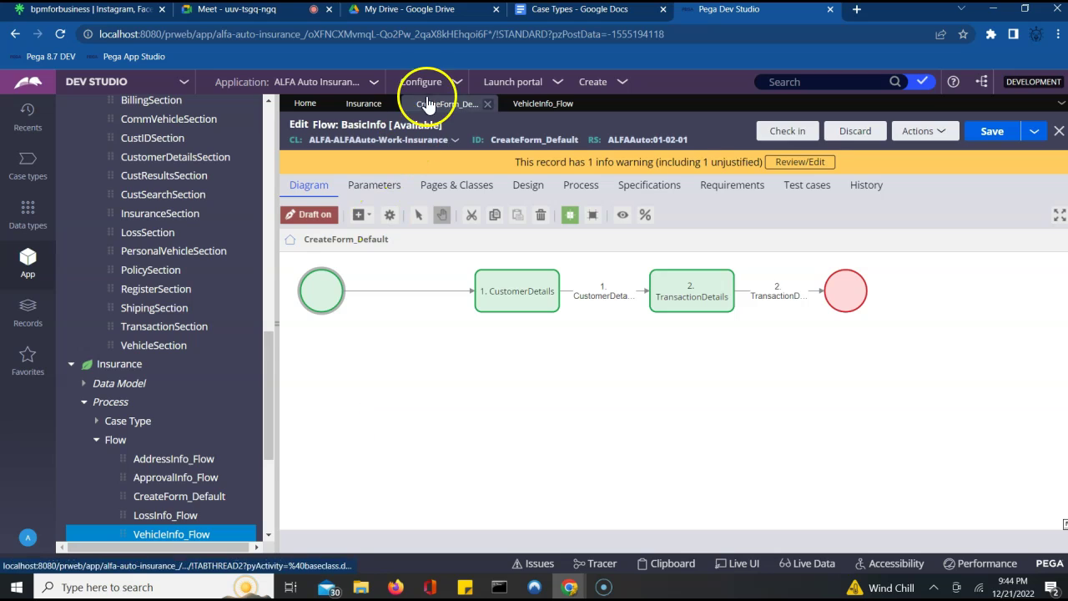
- Load the LossInfo_Flow record from the Insurance explorer and check it out
{"action": "left_click", "coordinate": [364, 106]}
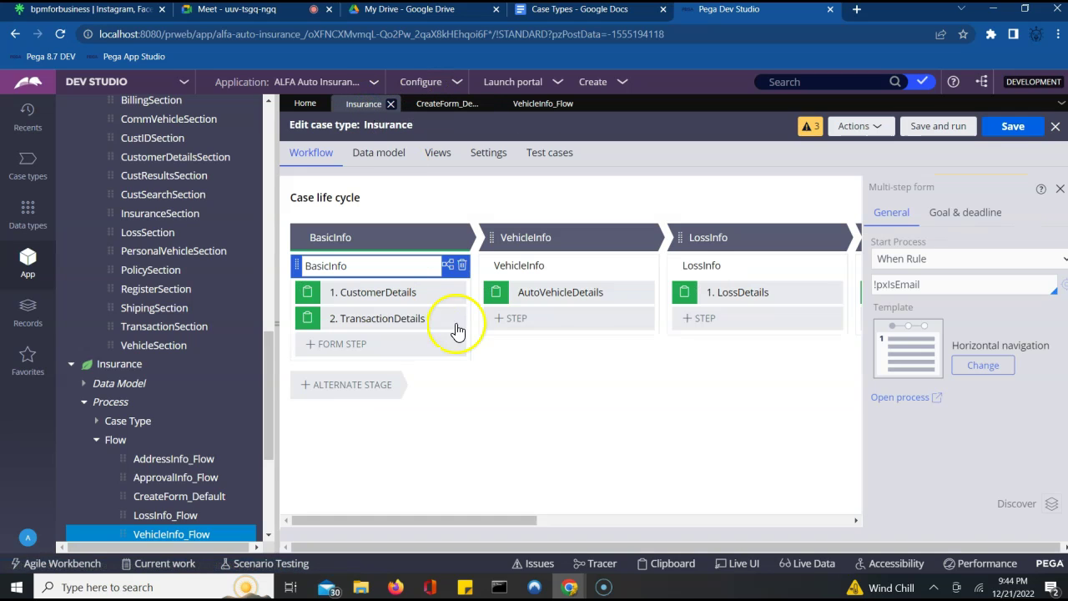
{"action": "left_click", "coordinate": [166, 516]}
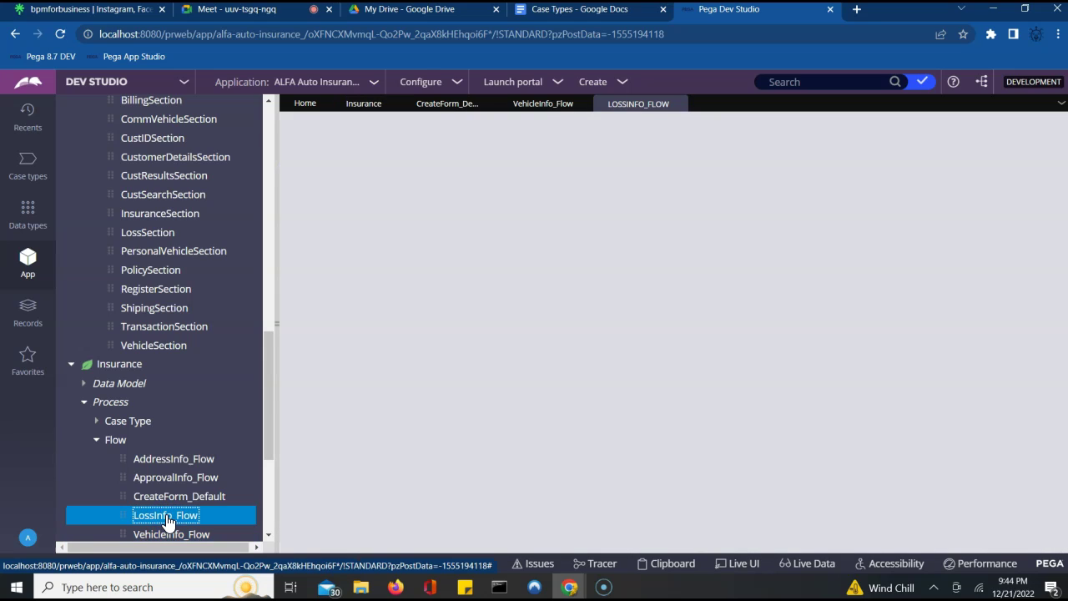
{"action": "left_click", "coordinate": [166, 517]}
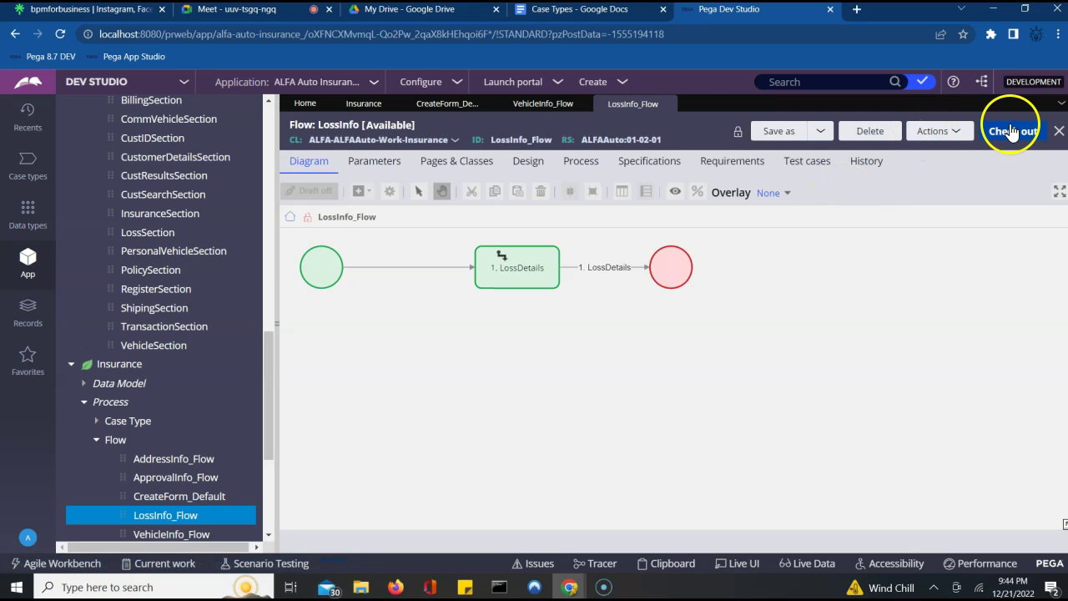
{"action": "left_click", "coordinate": [1013, 131]}
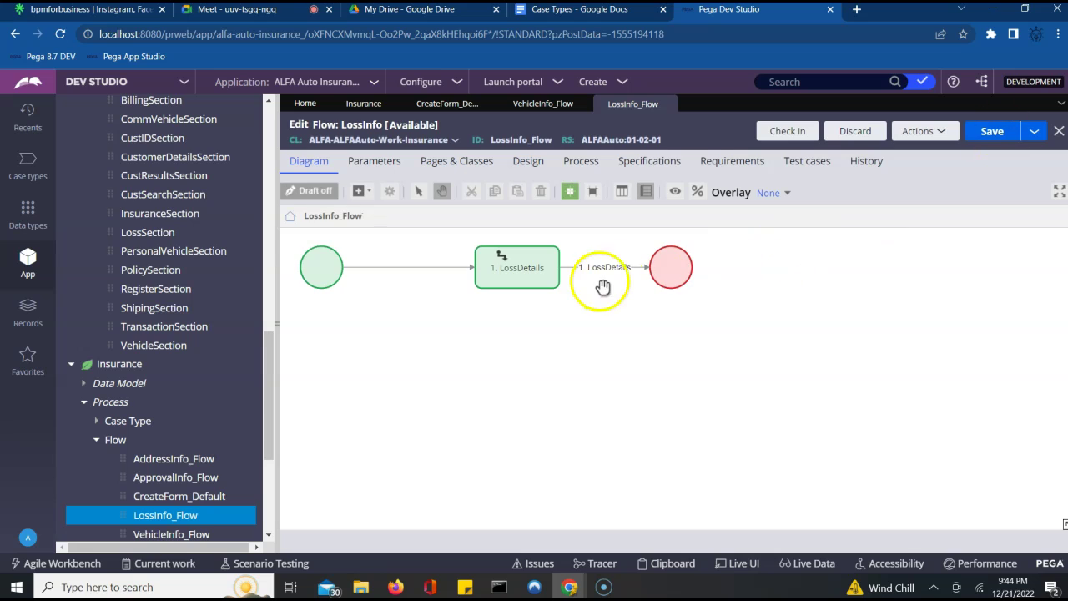
- Set the LossDetails connector's flow action to LossFA
{"action": "left_click", "coordinate": [600, 278]}
{"action": "double_click", "coordinate": [600, 278]}
{"action": "left_click", "coordinate": [556, 314]}
{"action": "key", "text": "Down"}
{"action": "key", "text": "Down"}
{"action": "key", "text": "Down"}
{"action": "key", "text": "Down"}
{"action": "key", "text": "Down"}
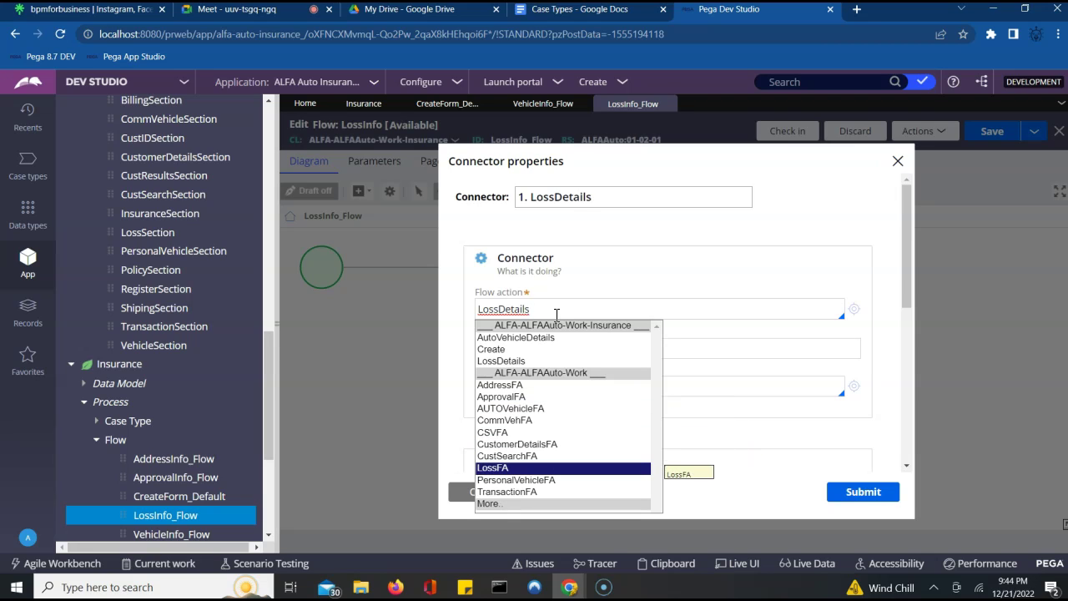
{"action": "key", "text": "Return"}
{"action": "left_click", "coordinate": [851, 490]}
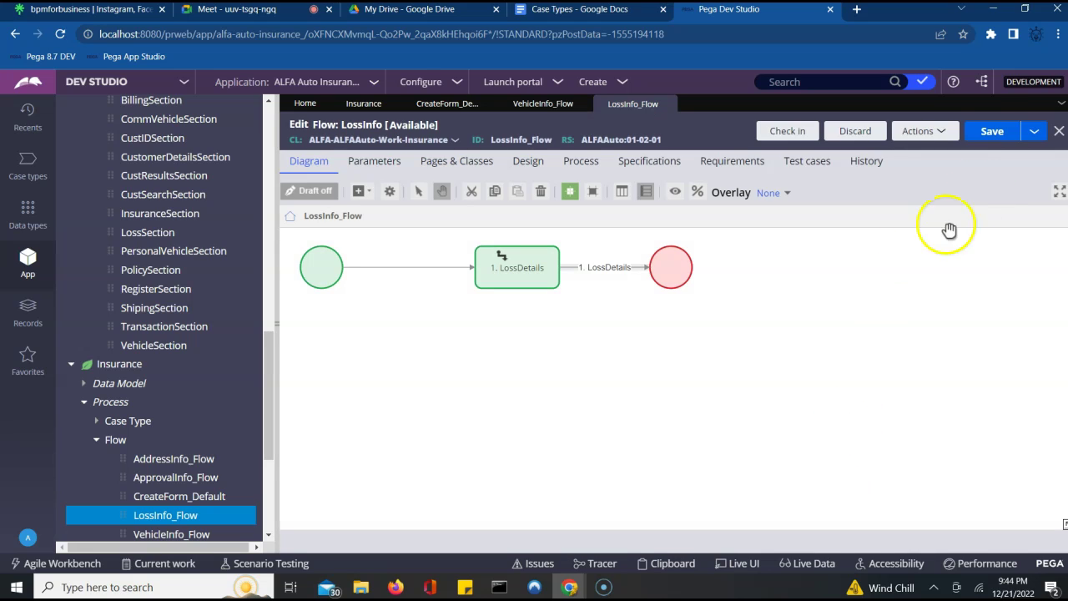
- Save LossInfo_Flow and open the AddressInfo_Flow record
{"action": "left_click", "coordinate": [992, 133]}
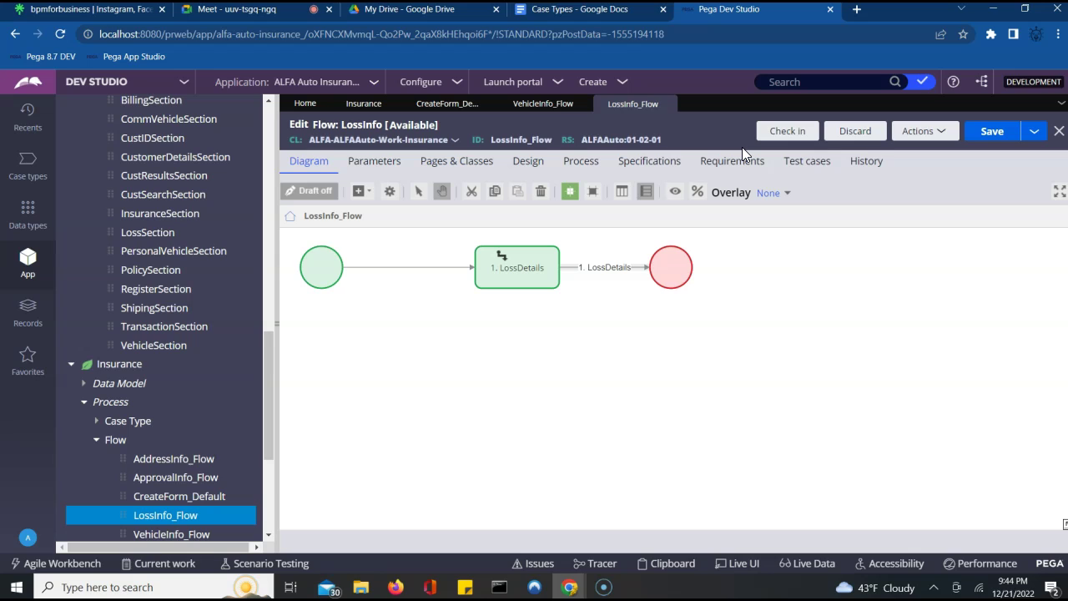
{"action": "left_click", "coordinate": [647, 180]}
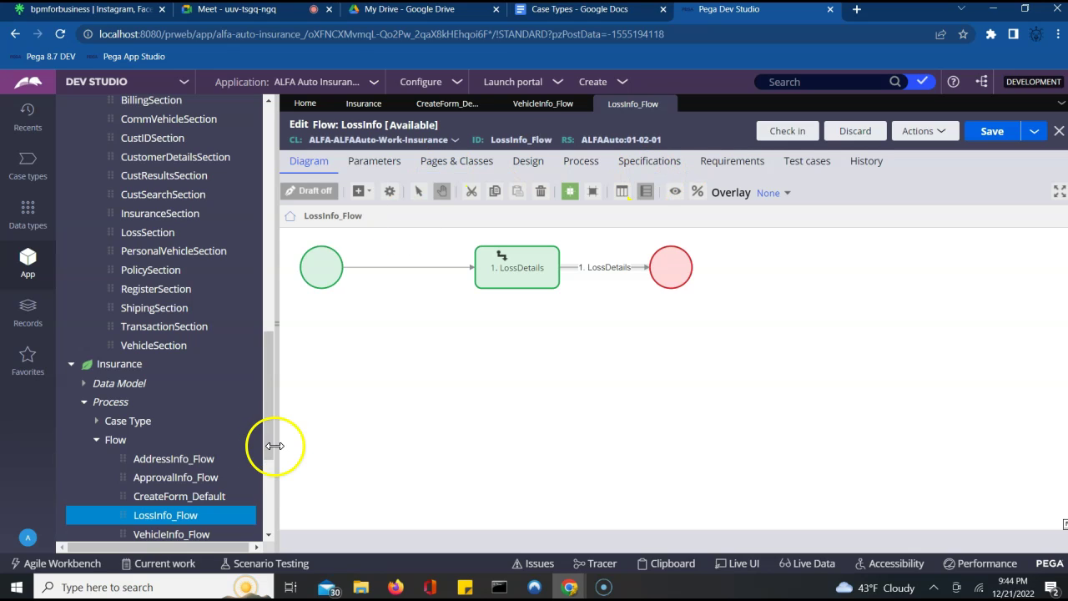
{"action": "left_click", "coordinate": [183, 459]}
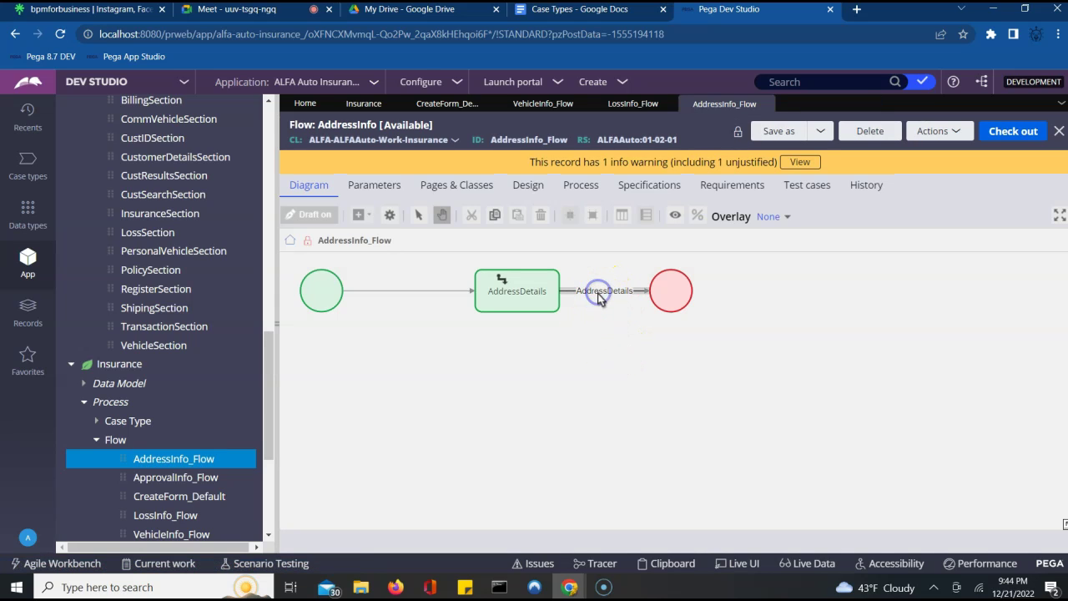
- Set the AddressDetails connector's flow action to AddressFA
{"action": "double_click", "coordinate": [598, 293]}
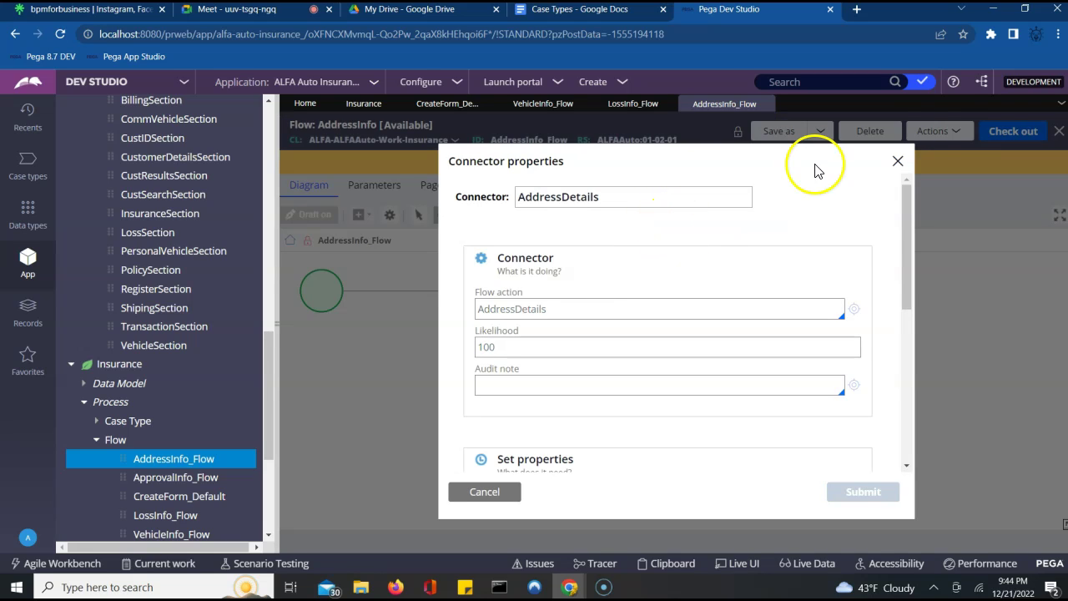
{"action": "left_click", "coordinate": [898, 160]}
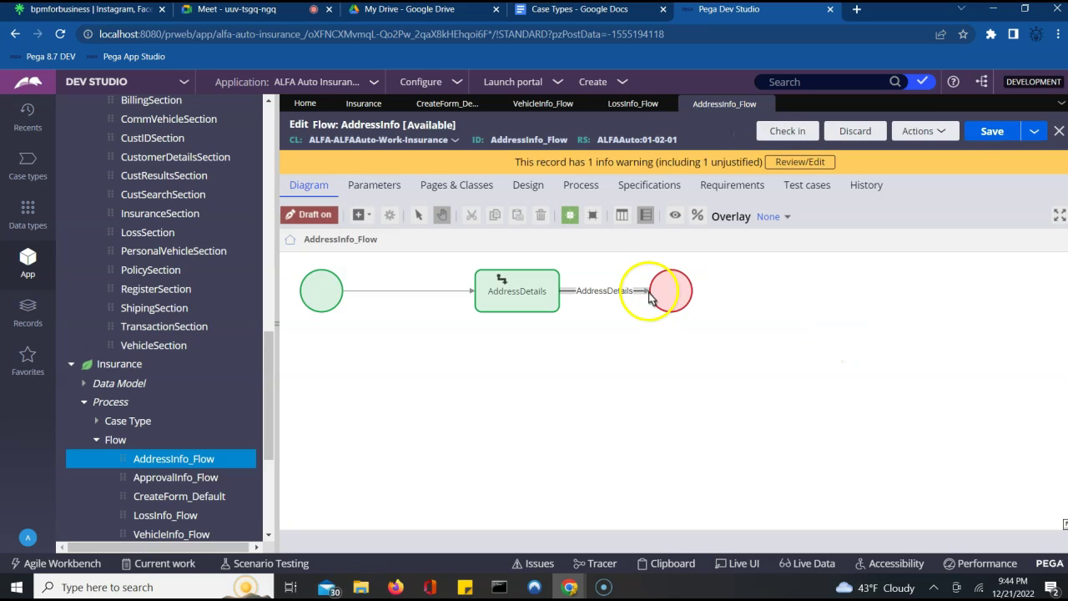
{"action": "double_click", "coordinate": [615, 291]}
{"action": "left_click", "coordinate": [602, 313]}
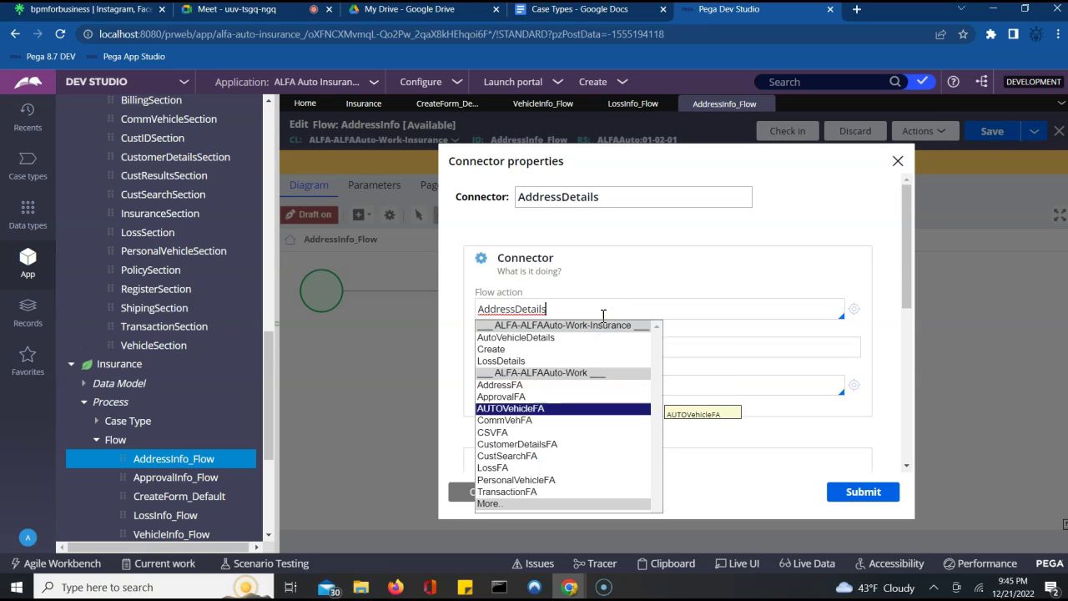
{"action": "key", "text": "Down"}
{"action": "key", "text": "Down"}
{"action": "key", "text": "Down"}
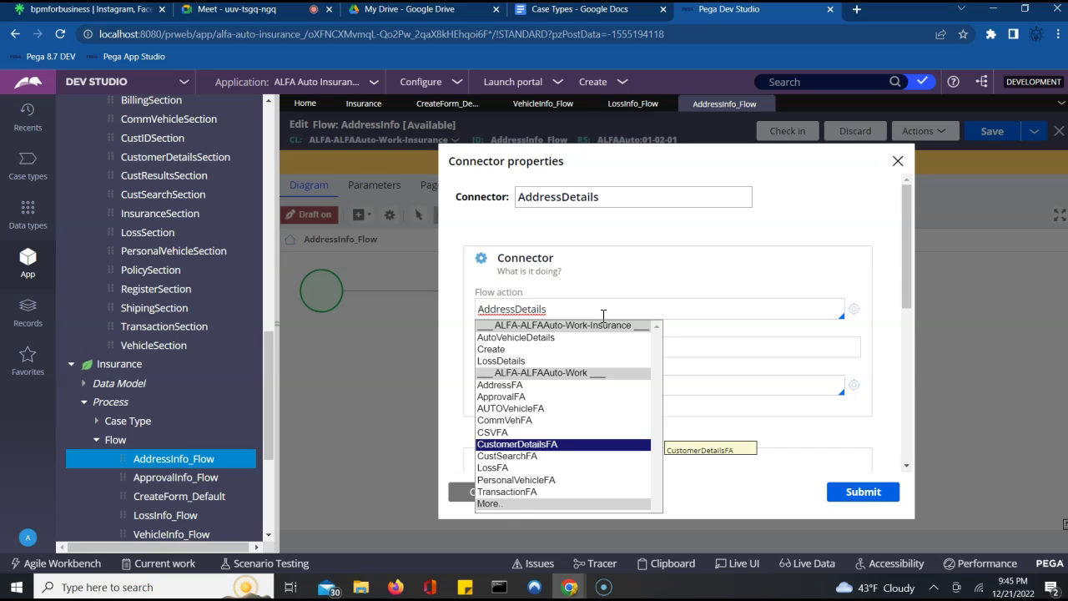
{"action": "key", "text": "Up"}
{"action": "key", "text": "Up"}
{"action": "key", "text": "Up"}
{"action": "key", "text": "Up"}
{"action": "key", "text": "Up"}
{"action": "key", "text": "Return"}
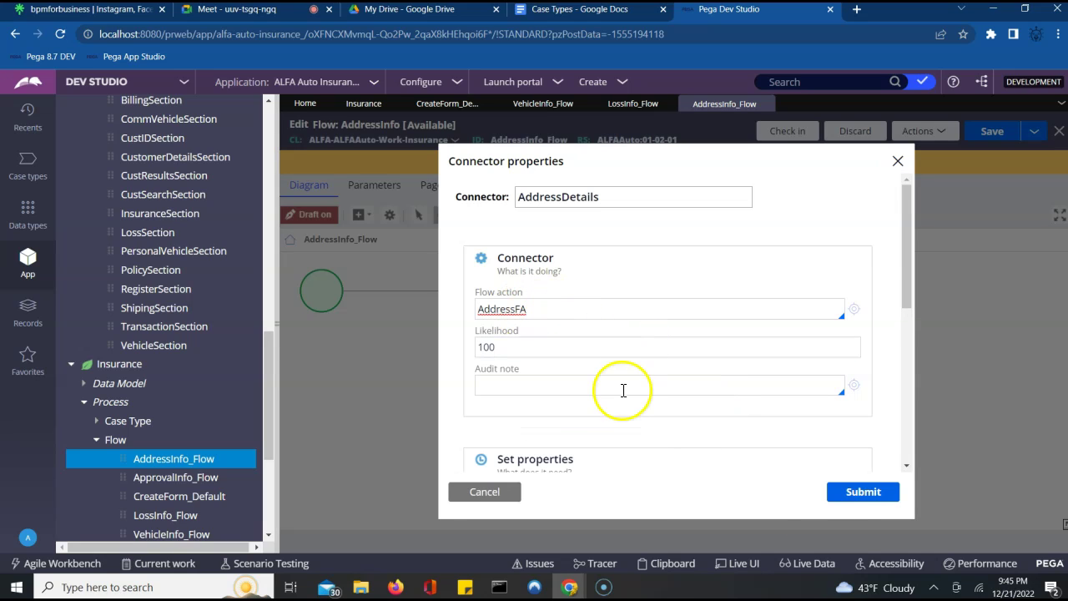
{"action": "left_click", "coordinate": [876, 494]}
- Save AddressInfo_Flow, recheck the AddressDetails connector settings, and save again
{"action": "left_click", "coordinate": [986, 135]}
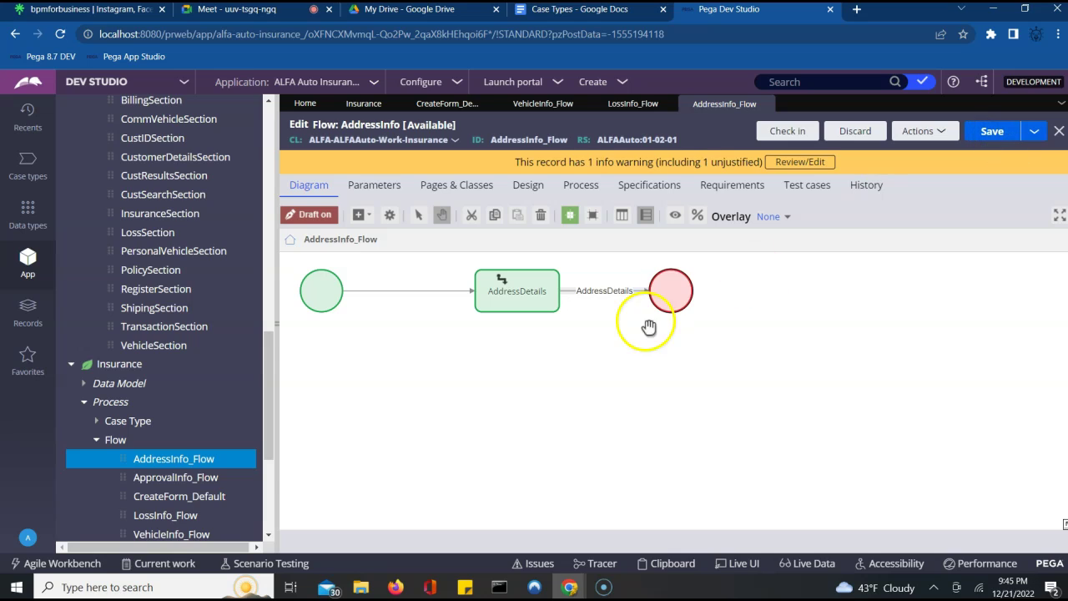
{"action": "double_click", "coordinate": [594, 299]}
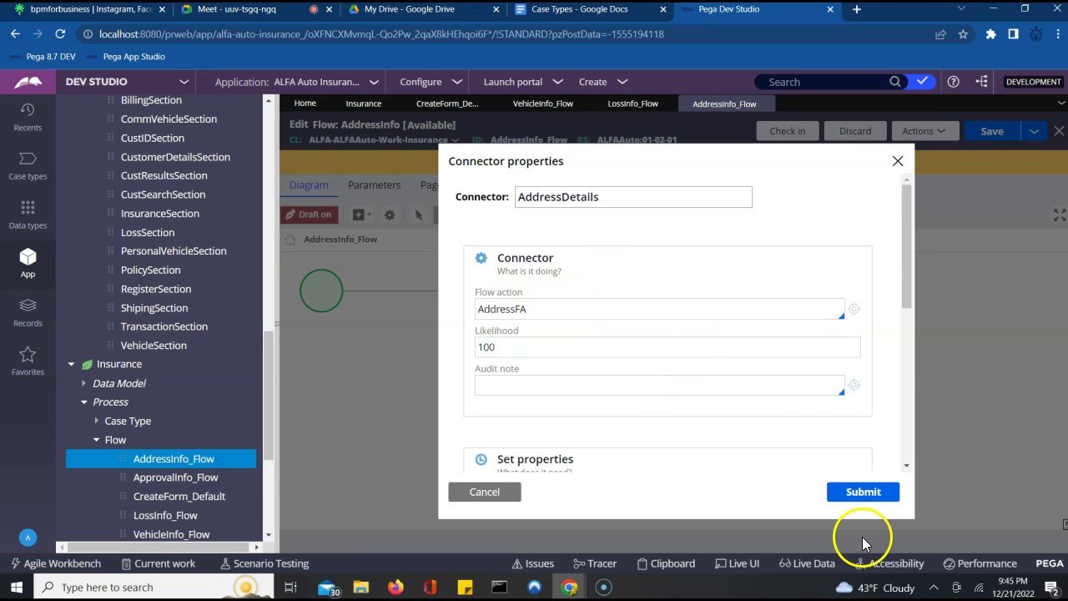
{"action": "left_click", "coordinate": [867, 494]}
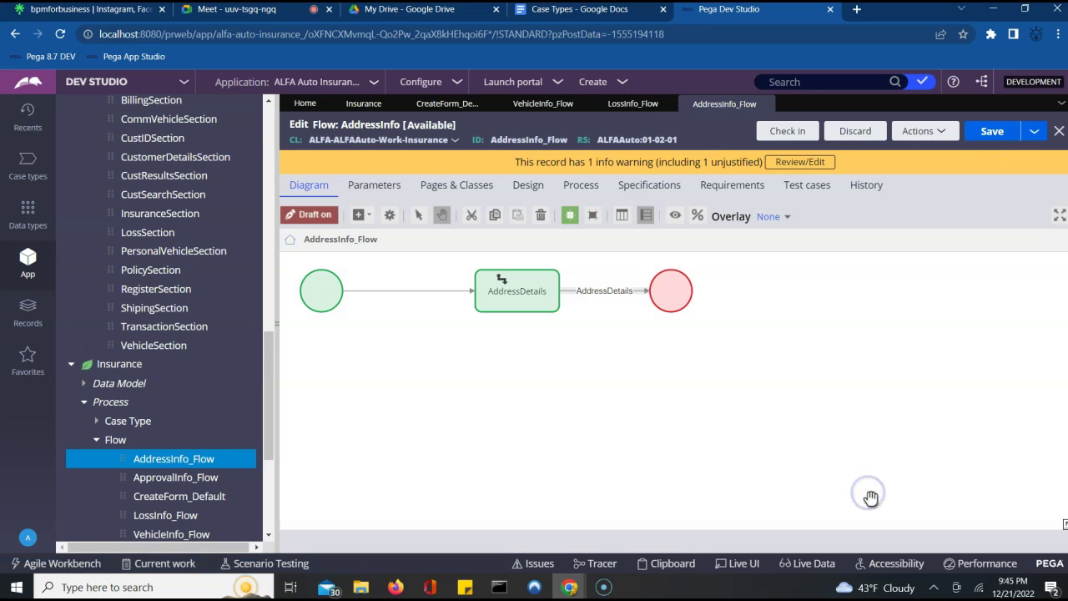
{"action": "left_click", "coordinate": [993, 135]}
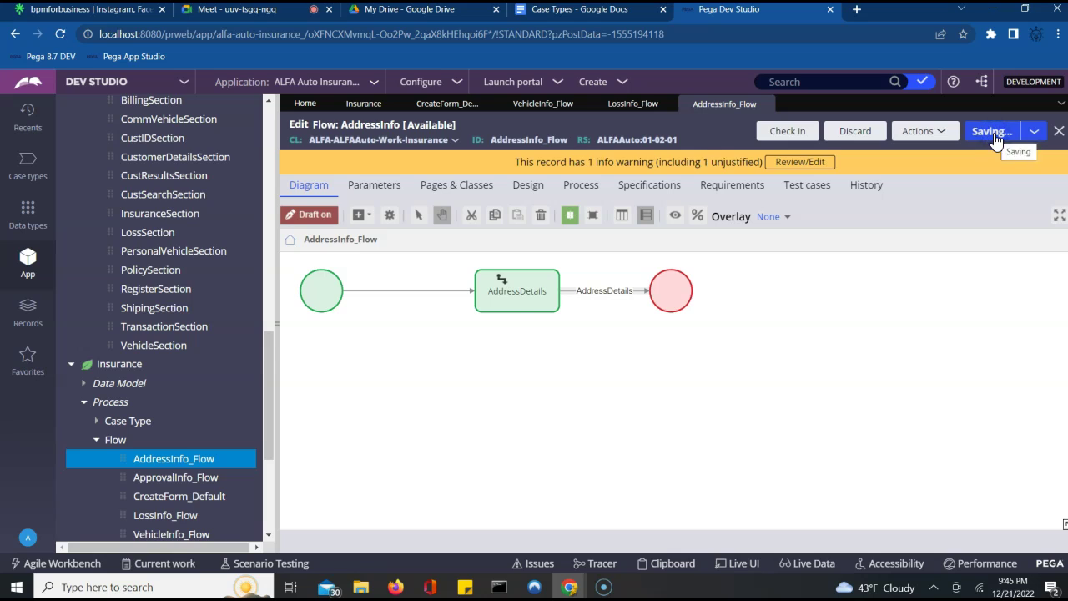
- Open ApprovalInfo_Flow, inspect the ApprovalDetails connector, and check the flow out
{"action": "left_click", "coordinate": [178, 477]}
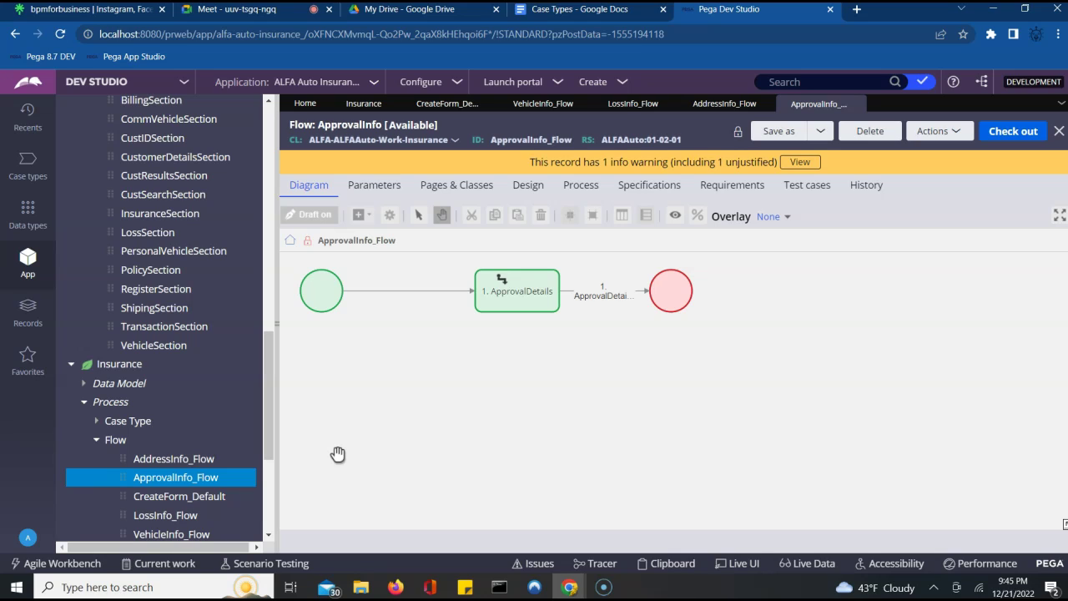
{"action": "left_click", "coordinate": [591, 294]}
{"action": "double_click", "coordinate": [591, 294]}
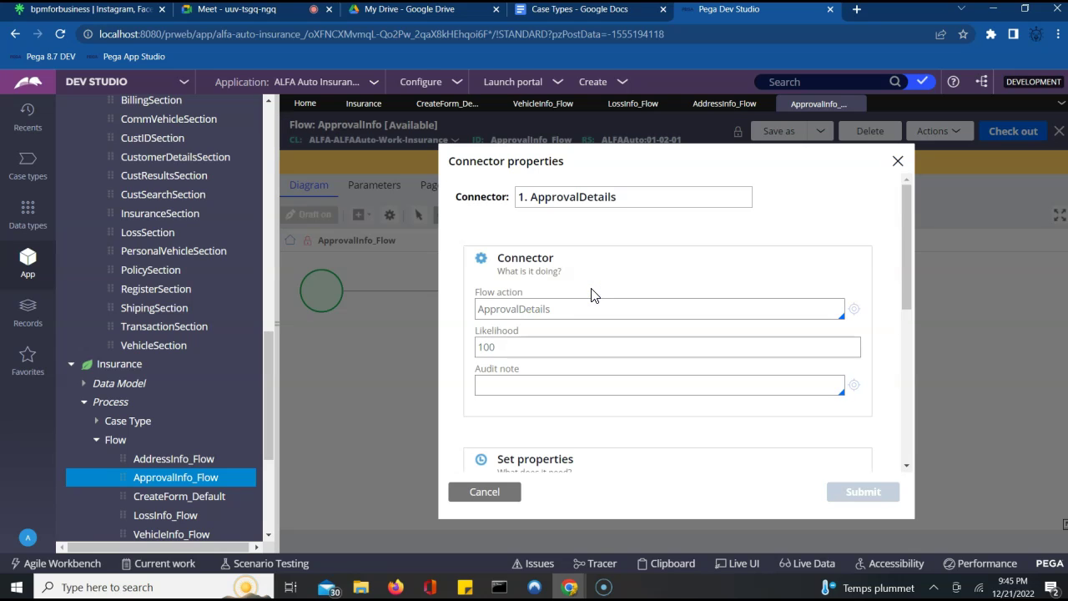
{"action": "left_click", "coordinate": [897, 162]}
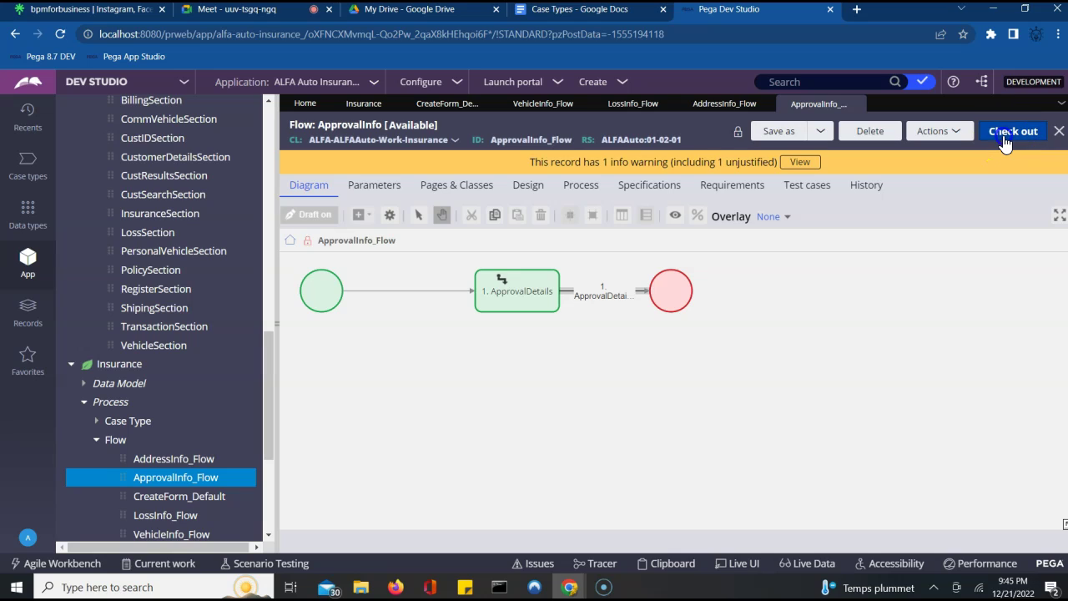
{"action": "left_click", "coordinate": [1010, 131]}
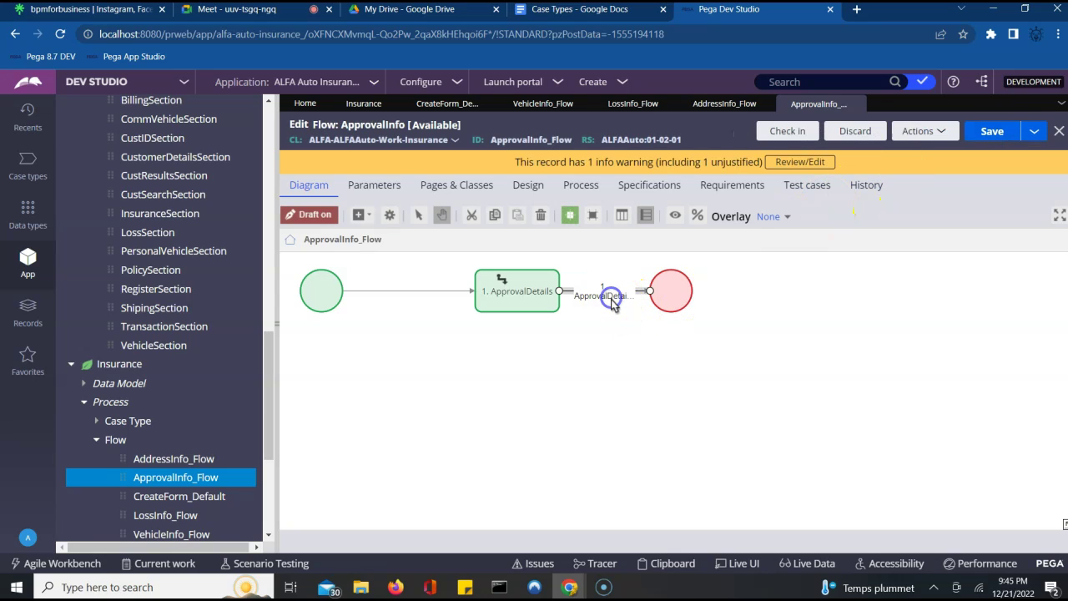
- Set the connector's flow action to ApprovalFA, save the flow, and return to Insurance
{"action": "double_click", "coordinate": [610, 294]}
{"action": "left_click", "coordinate": [614, 306]}
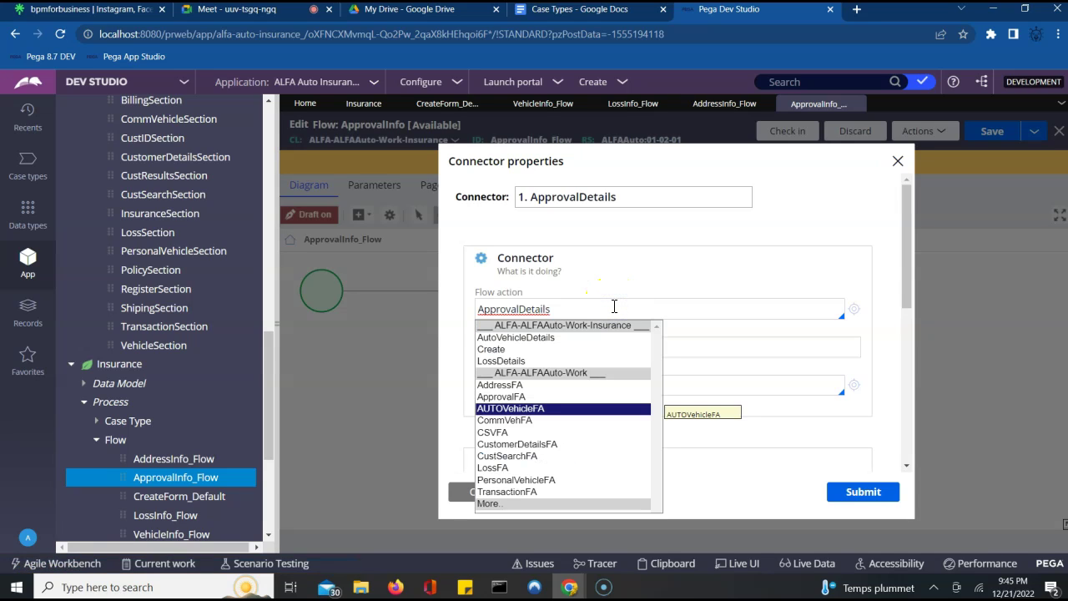
{"action": "key", "text": "Up"}
{"action": "key", "text": "Return"}
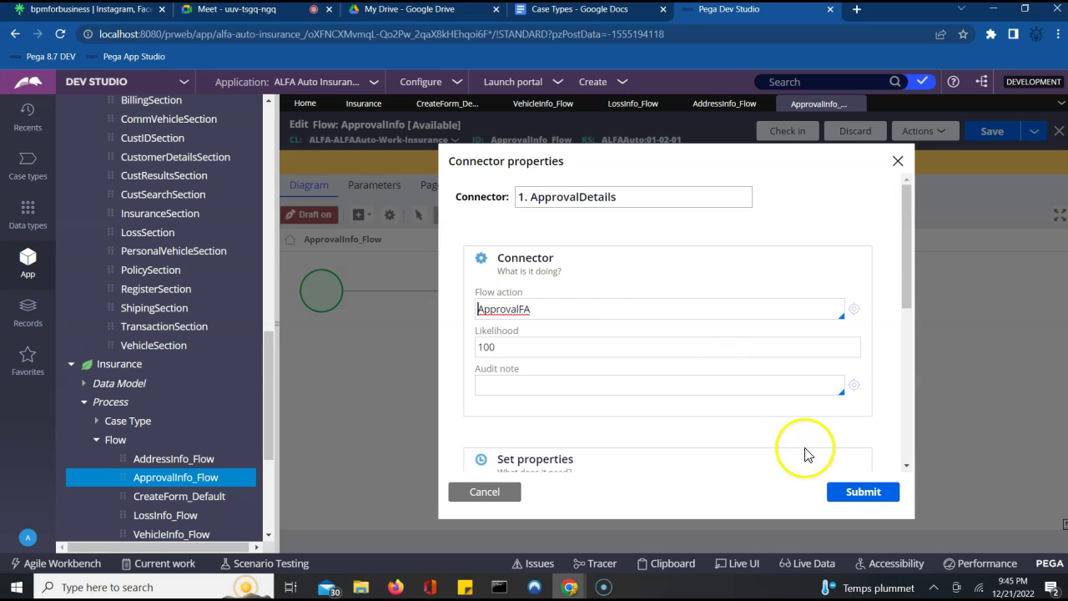
{"action": "left_click", "coordinate": [855, 494]}
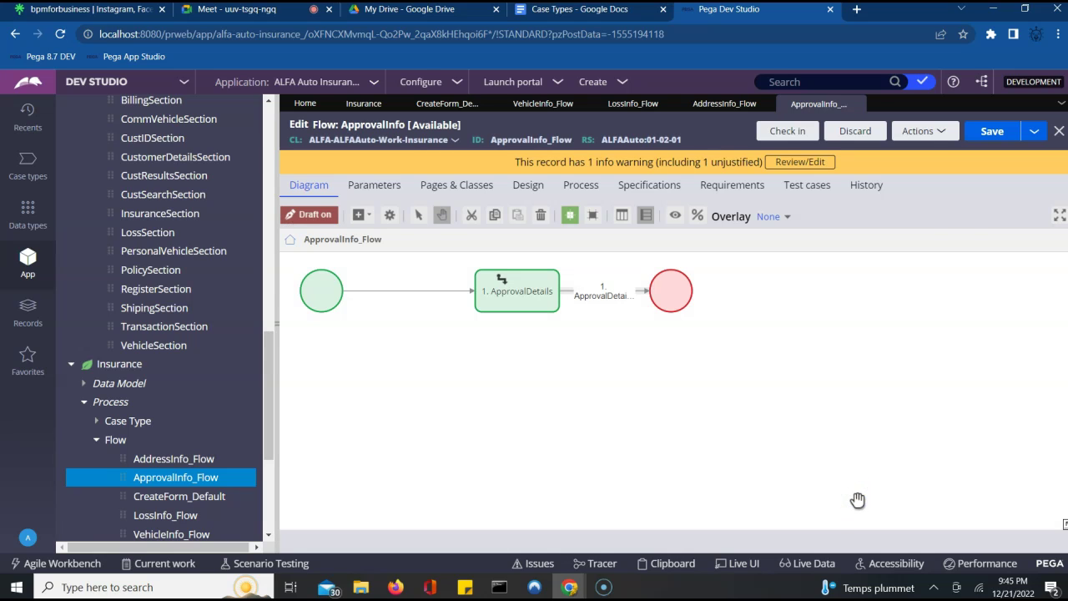
{"action": "left_click", "coordinate": [987, 134]}
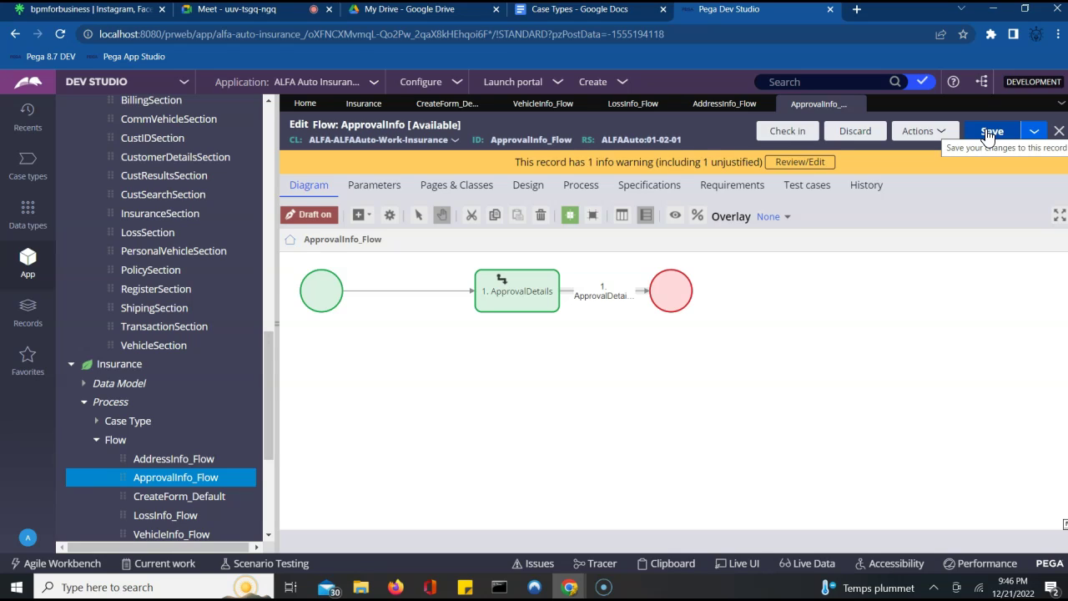
{"action": "left_click", "coordinate": [351, 104]}
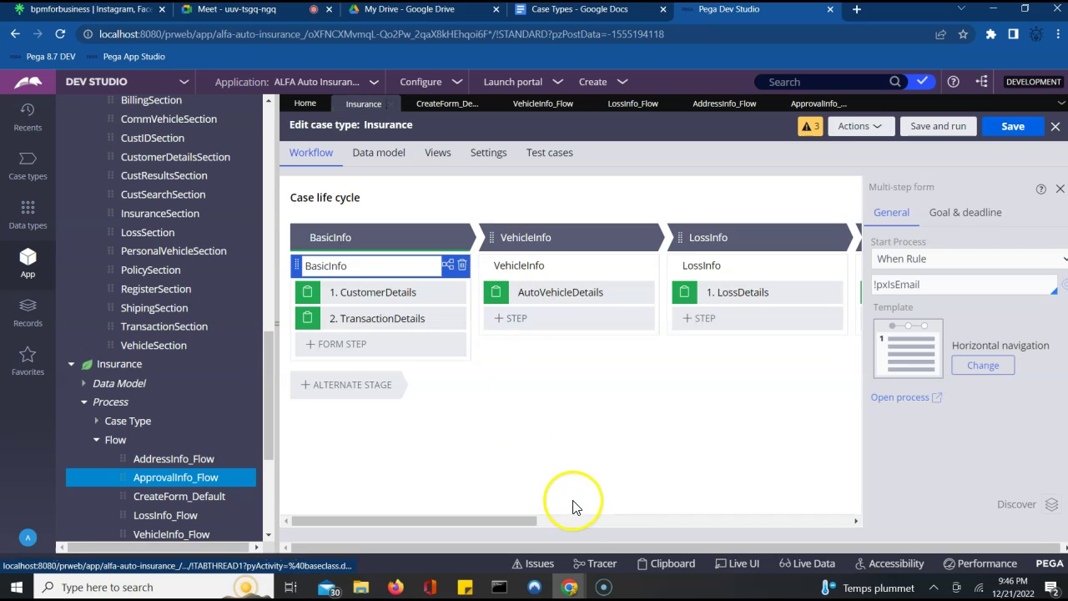
- Save the Insurance case type and list the checked-out records
{"action": "left_click", "coordinate": [1009, 127]}
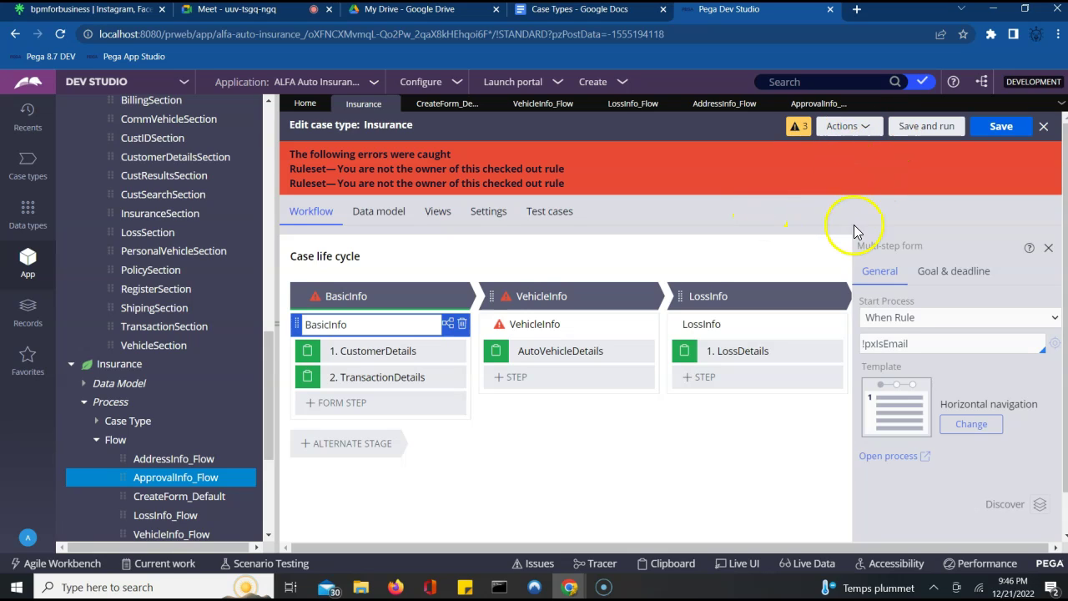
{"action": "mouse_move", "coordinate": [519, 330]}
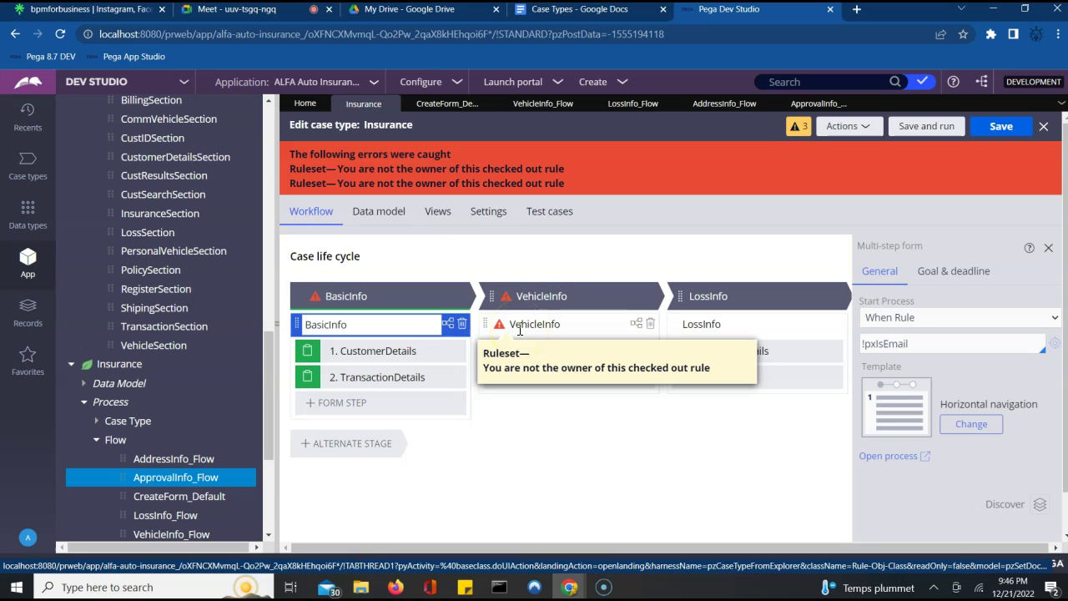
{"action": "left_click", "coordinate": [921, 81]}
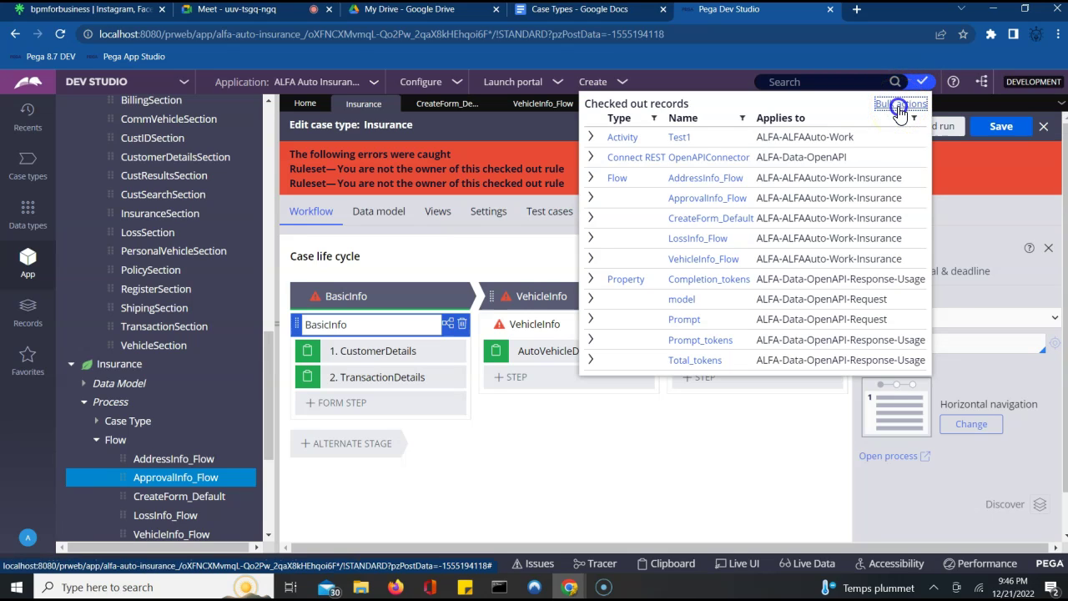
- Select all checked-out rules except Test1 and the token, model and prompt properties
{"action": "left_click", "coordinate": [900, 105]}
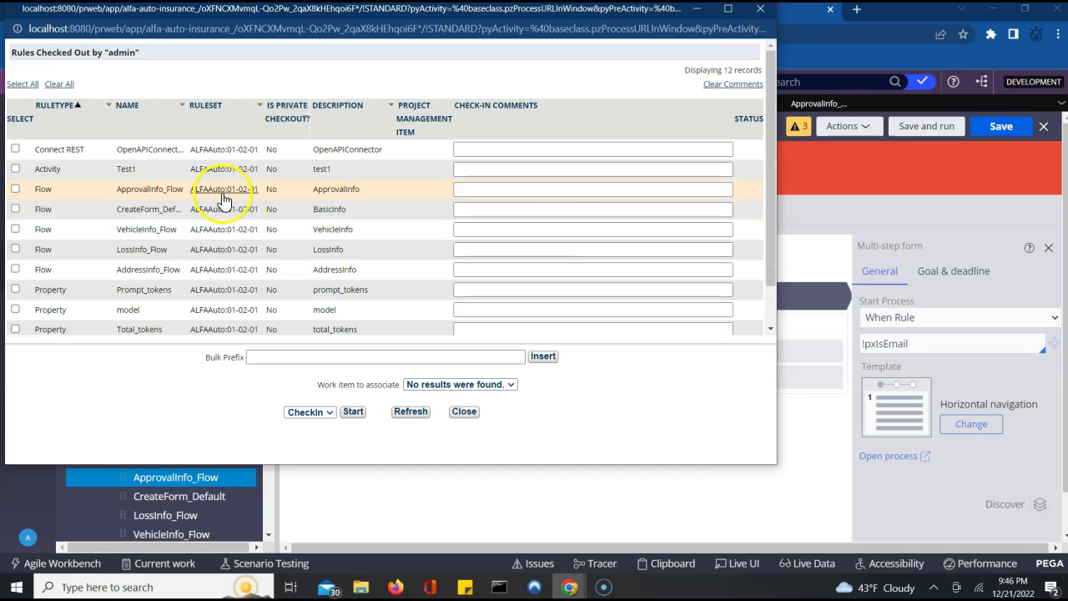
{"action": "left_click", "coordinate": [22, 84]}
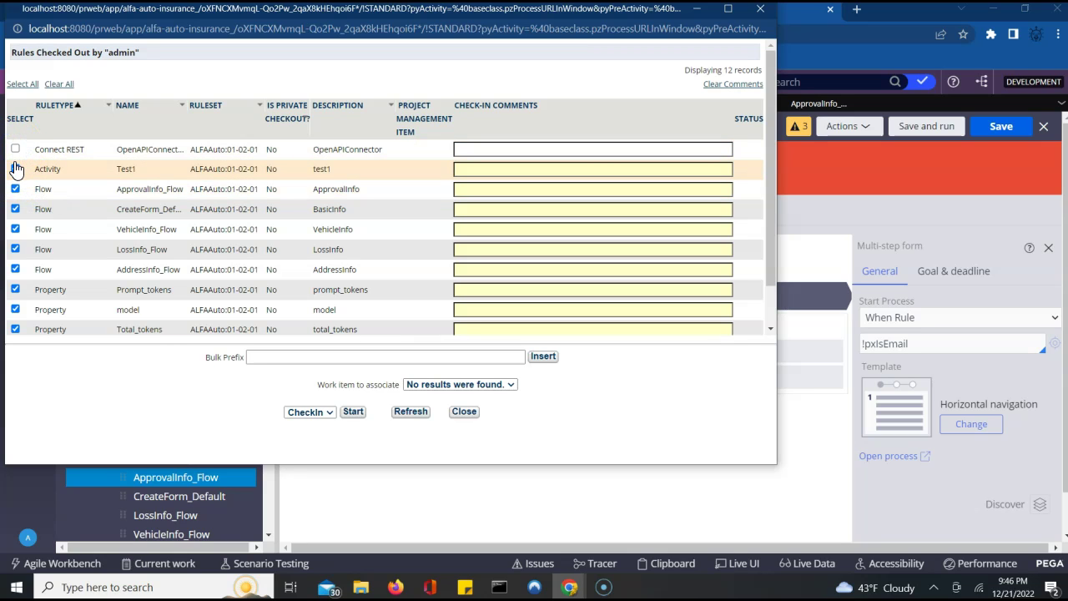
{"action": "left_click", "coordinate": [15, 168]}
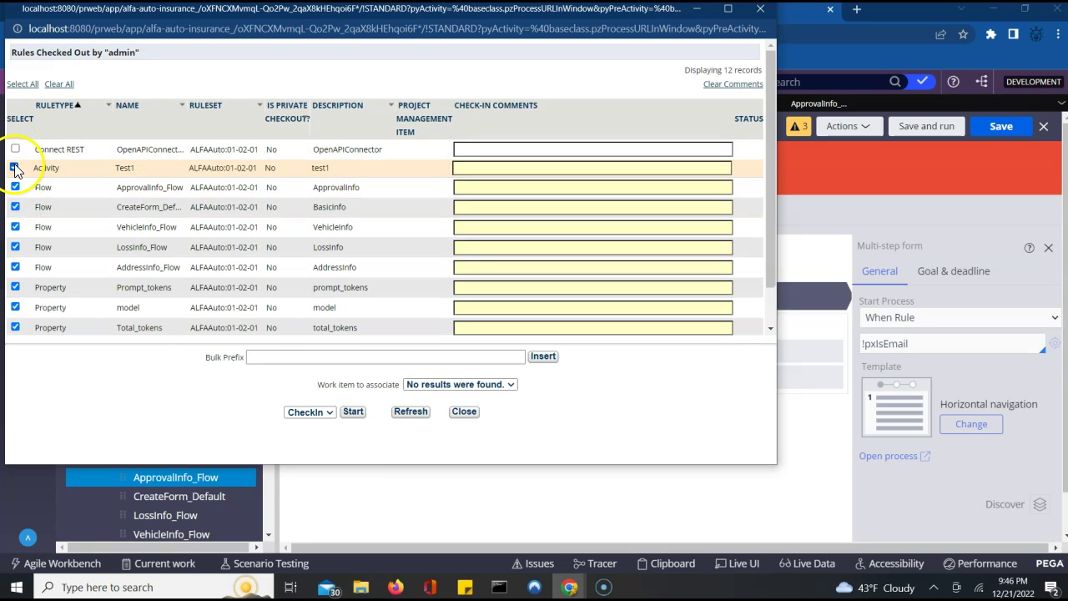
{"action": "left_click", "coordinate": [15, 168]}
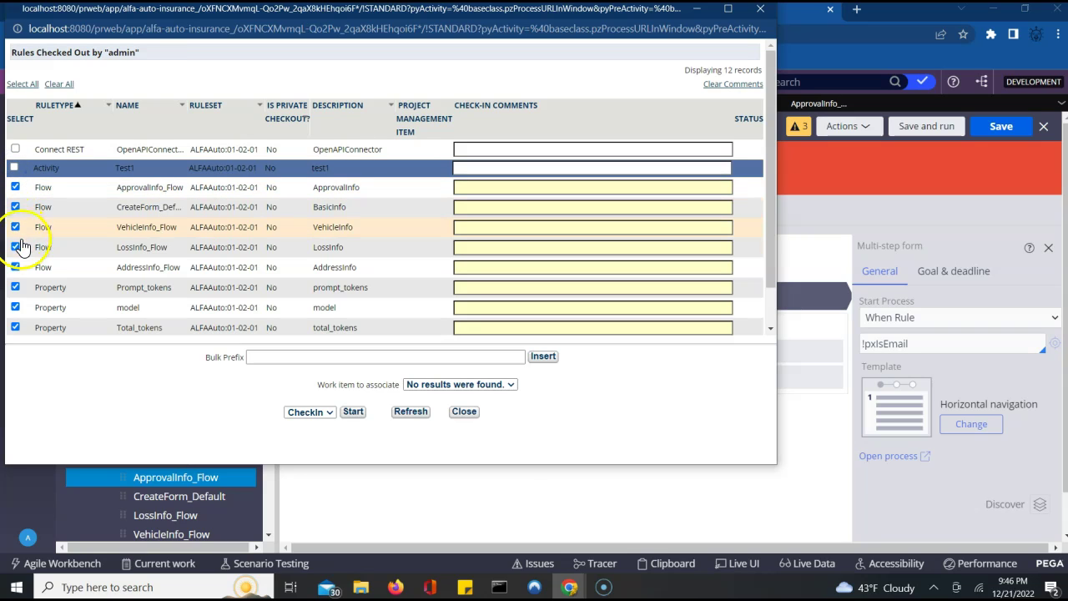
{"action": "left_click", "coordinate": [15, 287]}
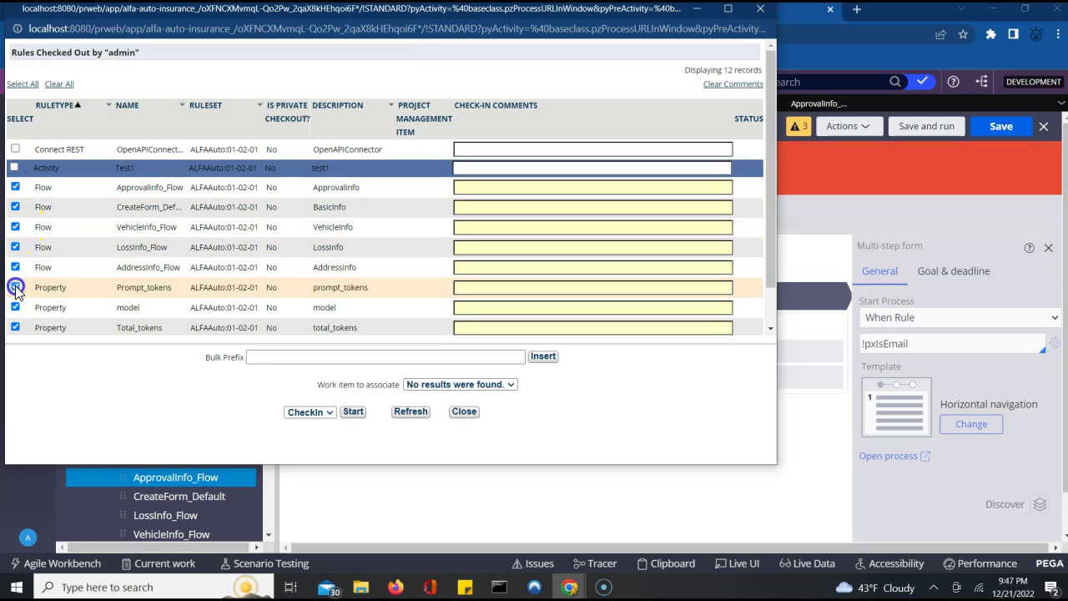
{"action": "left_click", "coordinate": [15, 307]}
{"action": "left_click", "coordinate": [15, 327]}
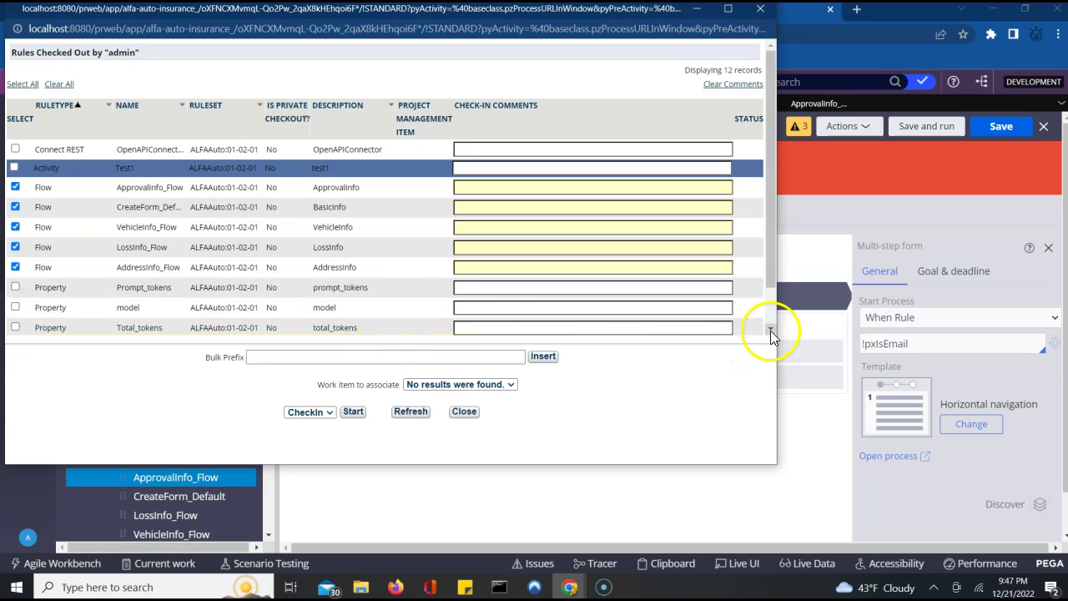
{"action": "left_click", "coordinate": [770, 331]}
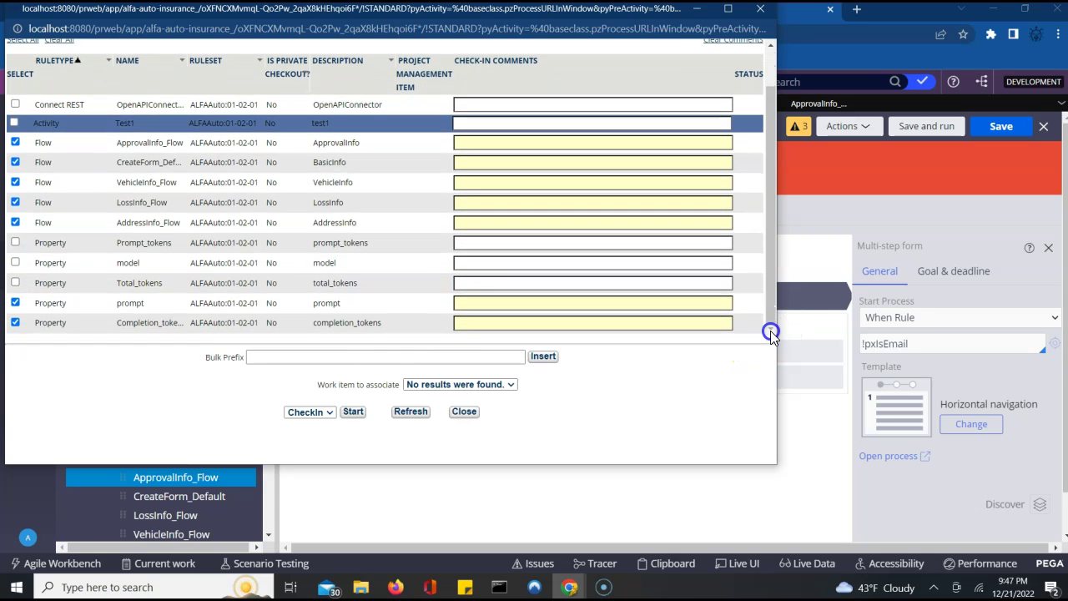
{"action": "left_click", "coordinate": [14, 306]}
{"action": "left_click", "coordinate": [14, 322]}
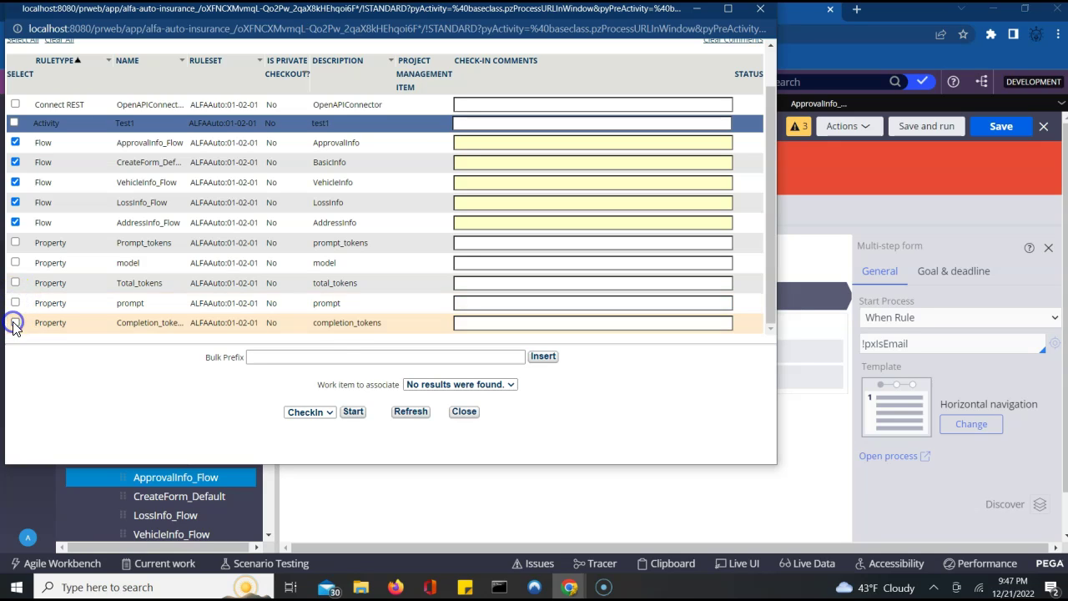
- Give the selected Flow rules the comment wip and keep CheckIn as the bulk action
{"action": "left_click", "coordinate": [287, 356]}
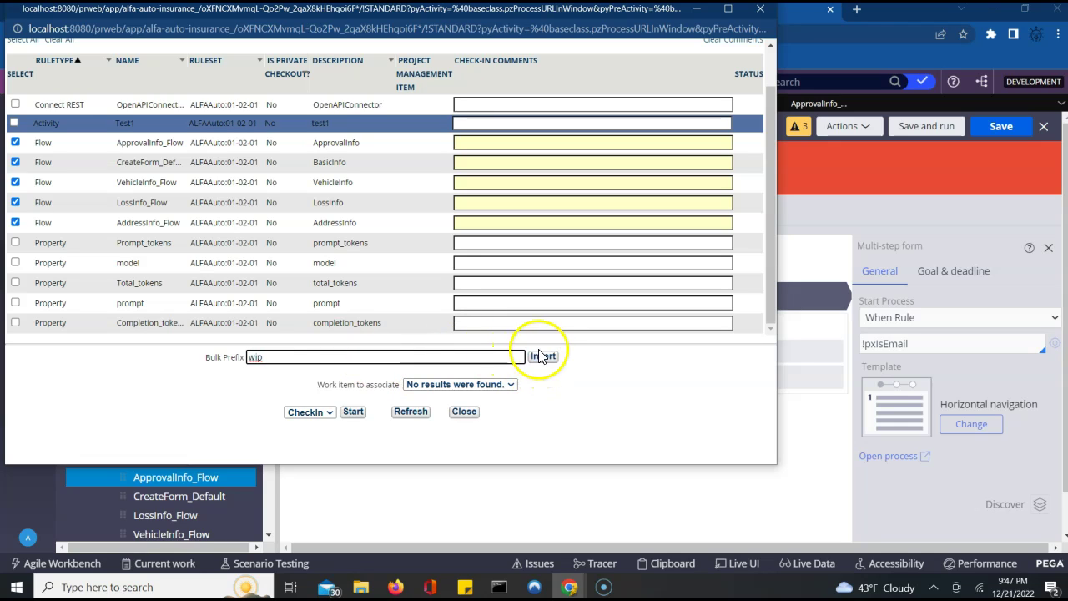
{"action": "left_click", "coordinate": [543, 356]}
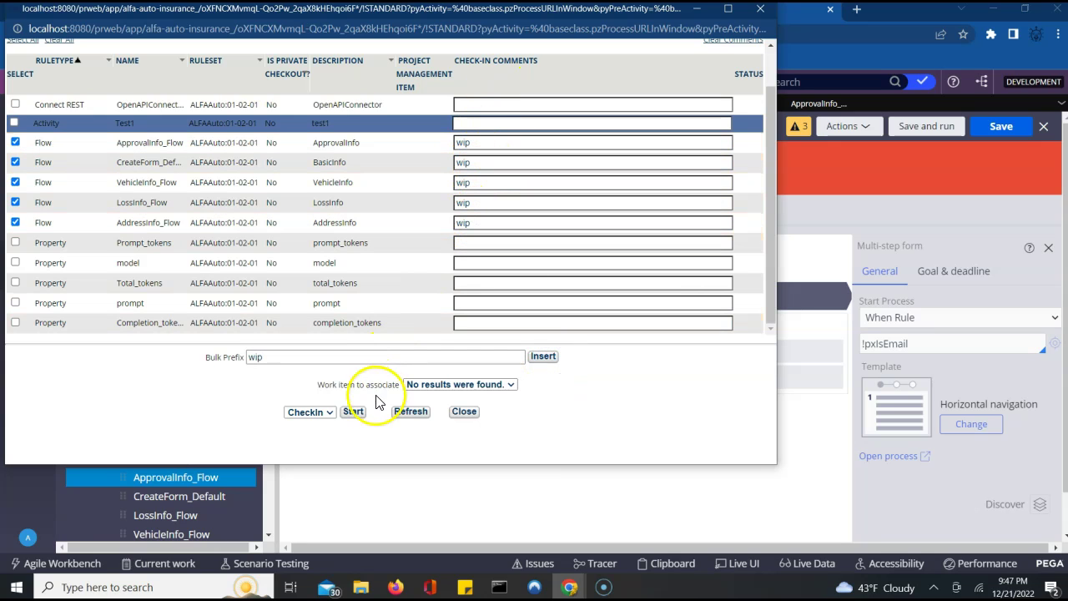
{"action": "left_click", "coordinate": [321, 422]}
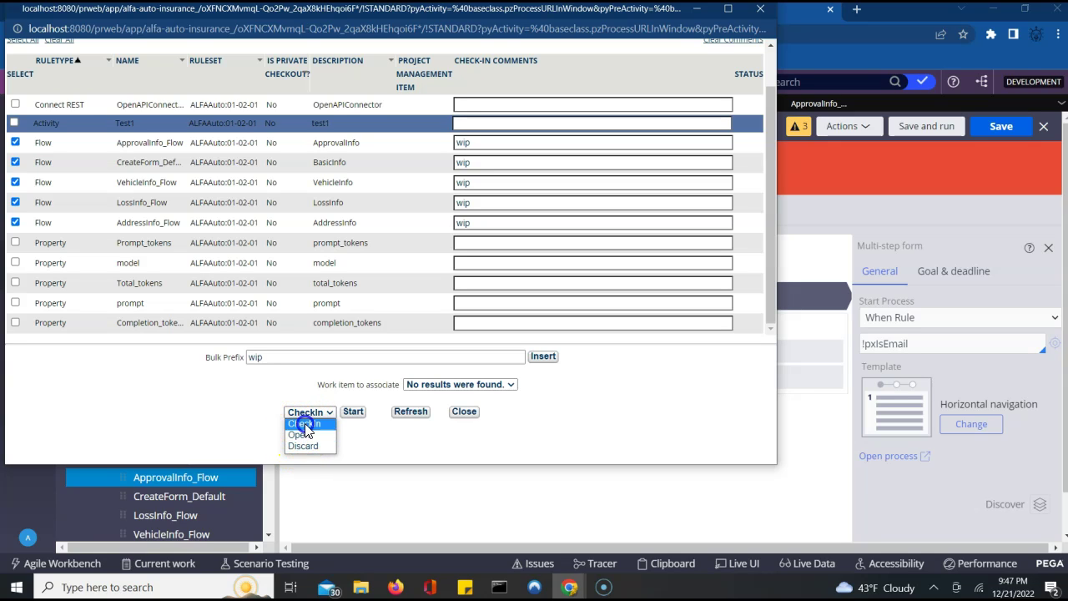
{"action": "left_click", "coordinate": [304, 424]}
- Run the bulk CheckIn, replace the wip comment prefix, dismiss the alert, and close the window
{"action": "left_click", "coordinate": [352, 415]}
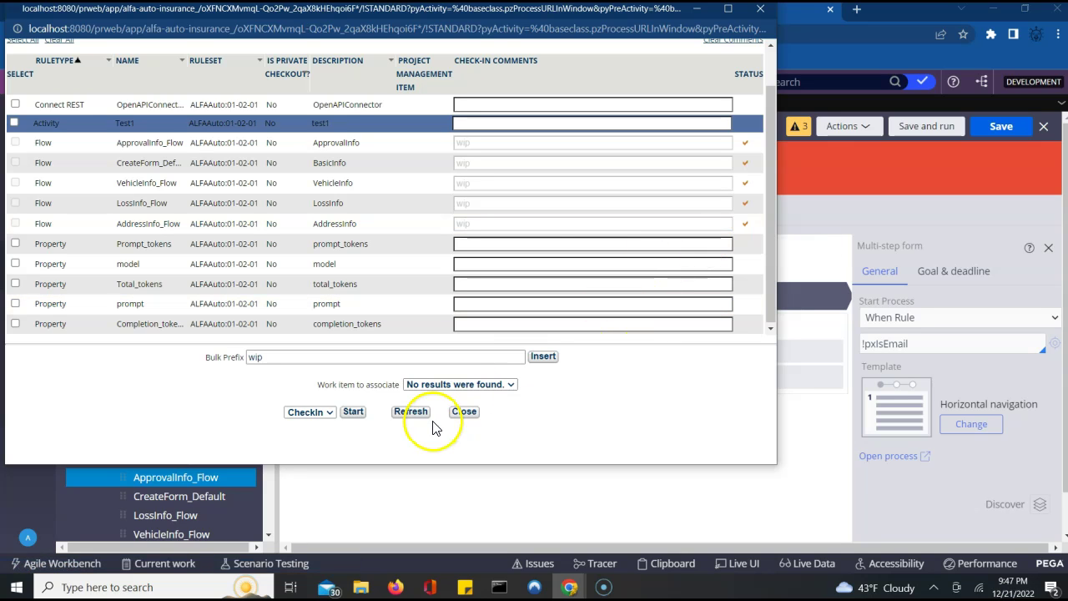
{"action": "left_click", "coordinate": [465, 414]}
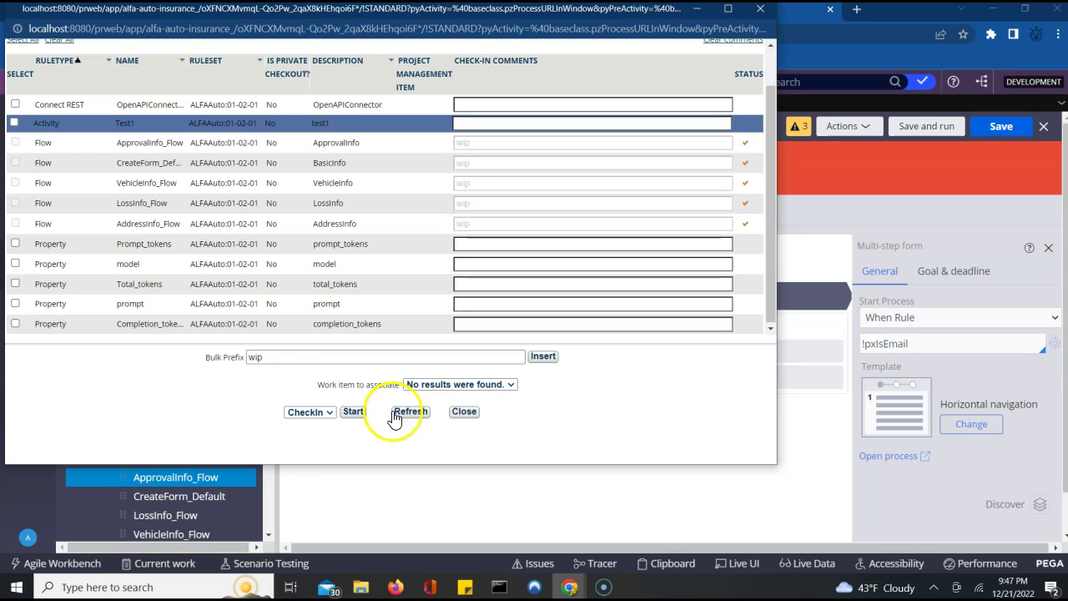
{"action": "left_click", "coordinate": [264, 359]}
{"action": "double_click", "coordinate": [264, 359]}
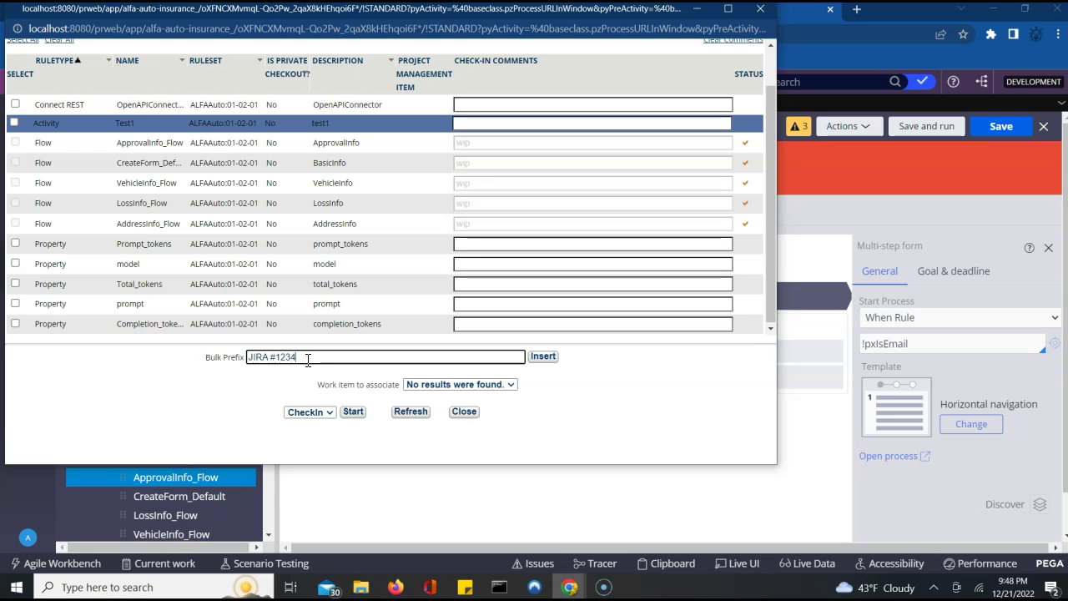
{"action": "type", "text": "hing changes for weekend relase"}
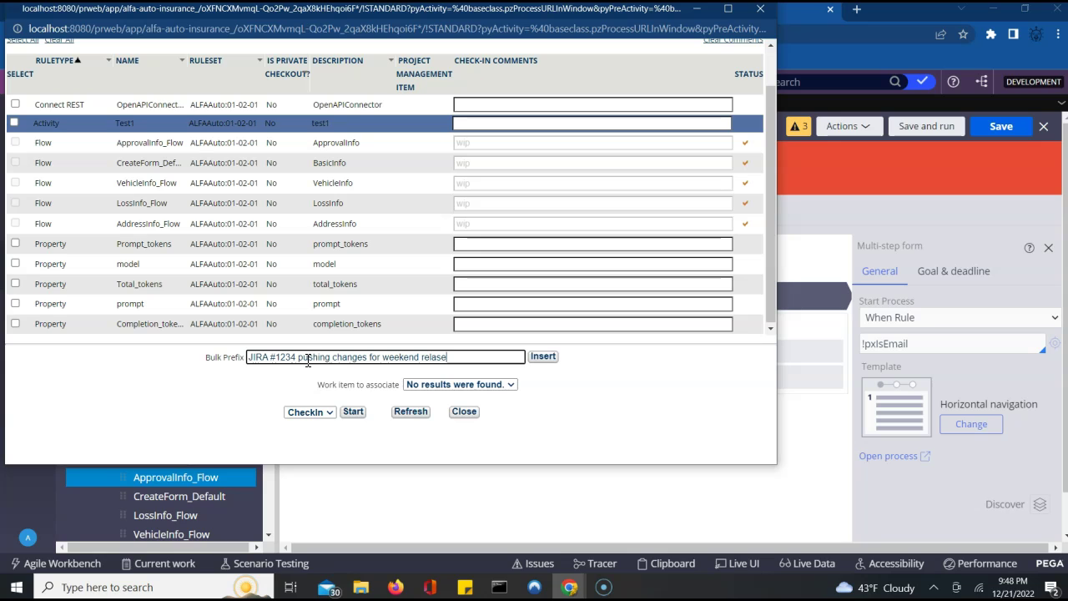
{"action": "left_click", "coordinate": [543, 357]}
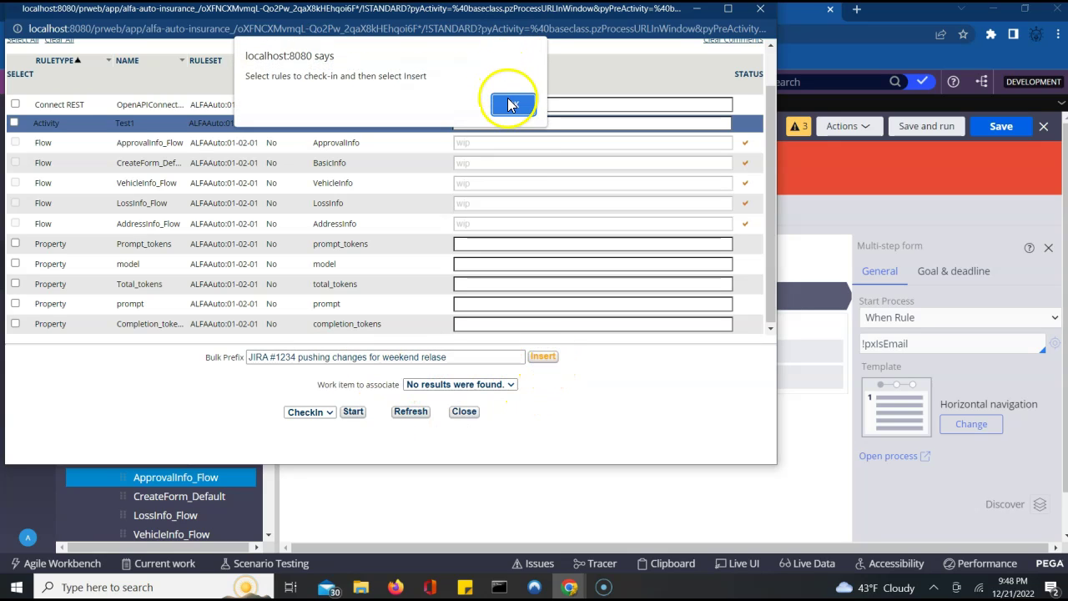
{"action": "left_click", "coordinate": [510, 104]}
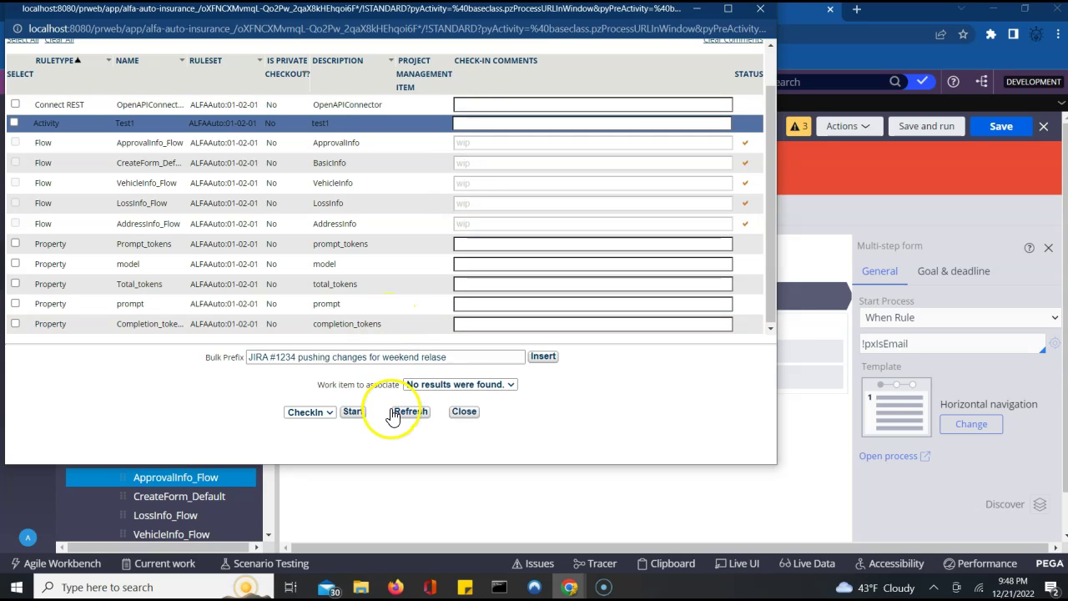
{"action": "left_click", "coordinate": [465, 412]}
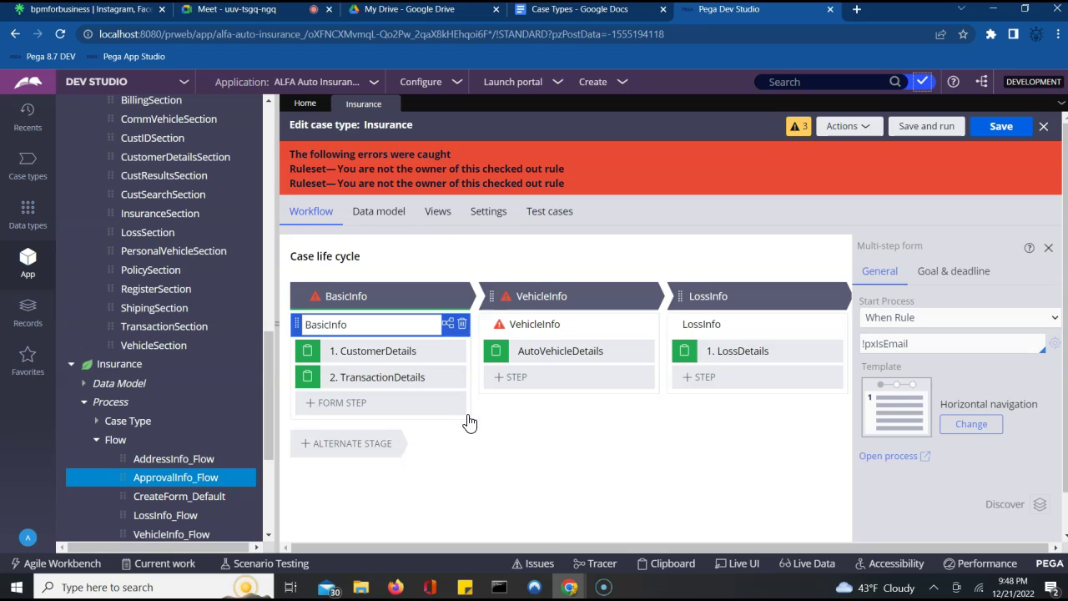
- Save the Insurance case type again and open BasicInfo's CreateForm_Default process as its own rule
{"action": "left_click", "coordinate": [1000, 129]}
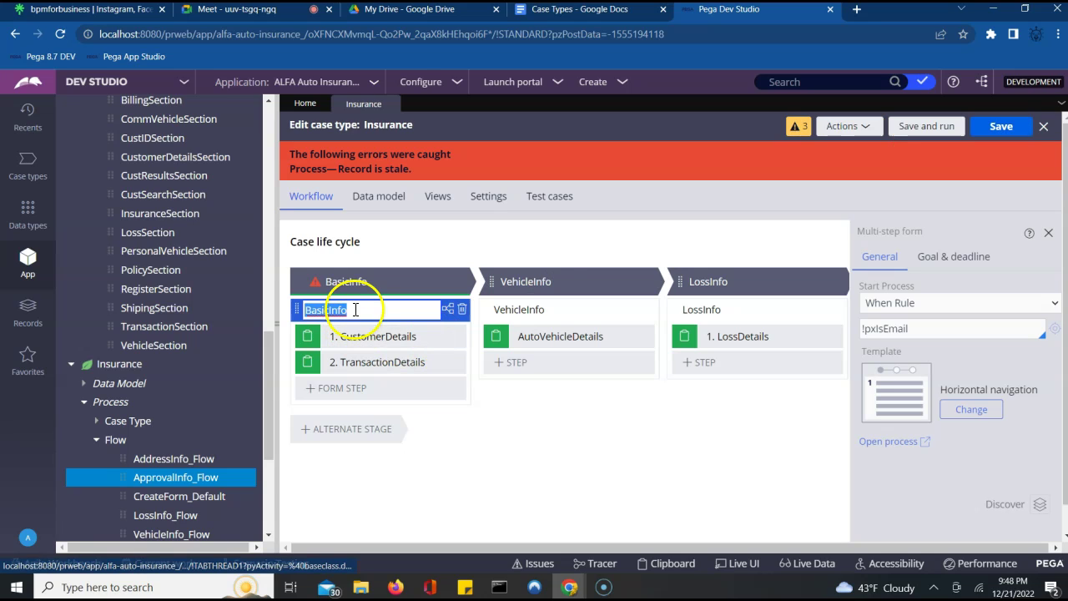
{"action": "left_click", "coordinate": [404, 277]}
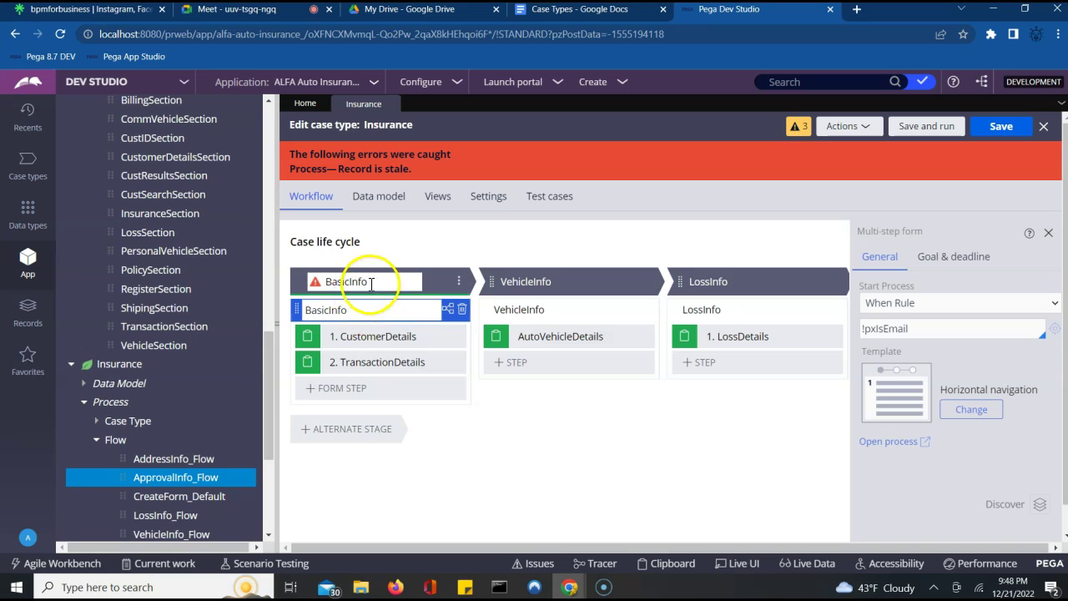
{"action": "left_click", "coordinate": [448, 311]}
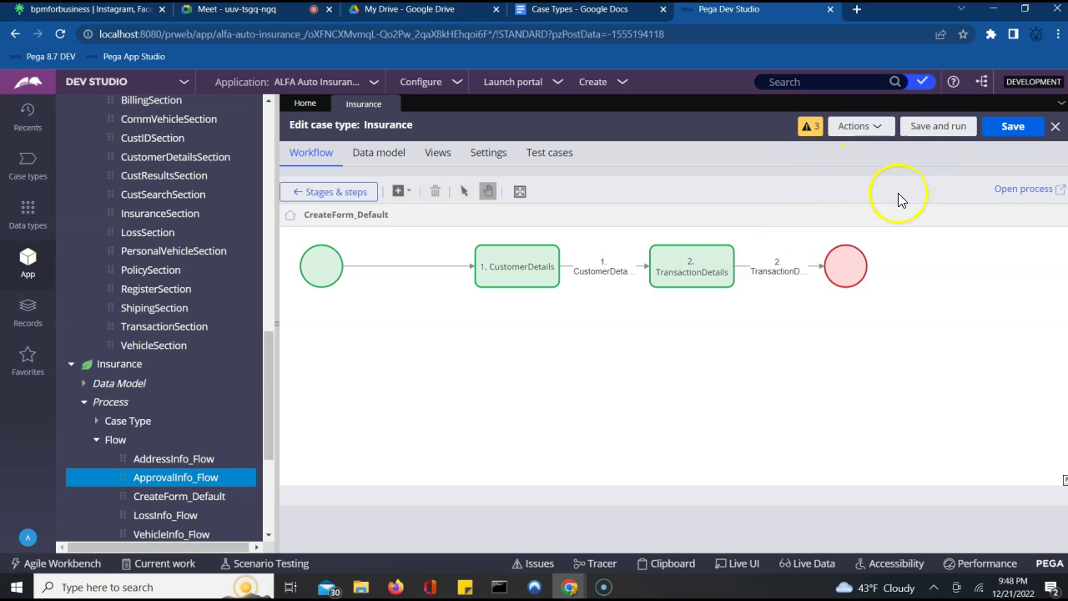
{"action": "left_click", "coordinate": [1038, 190]}
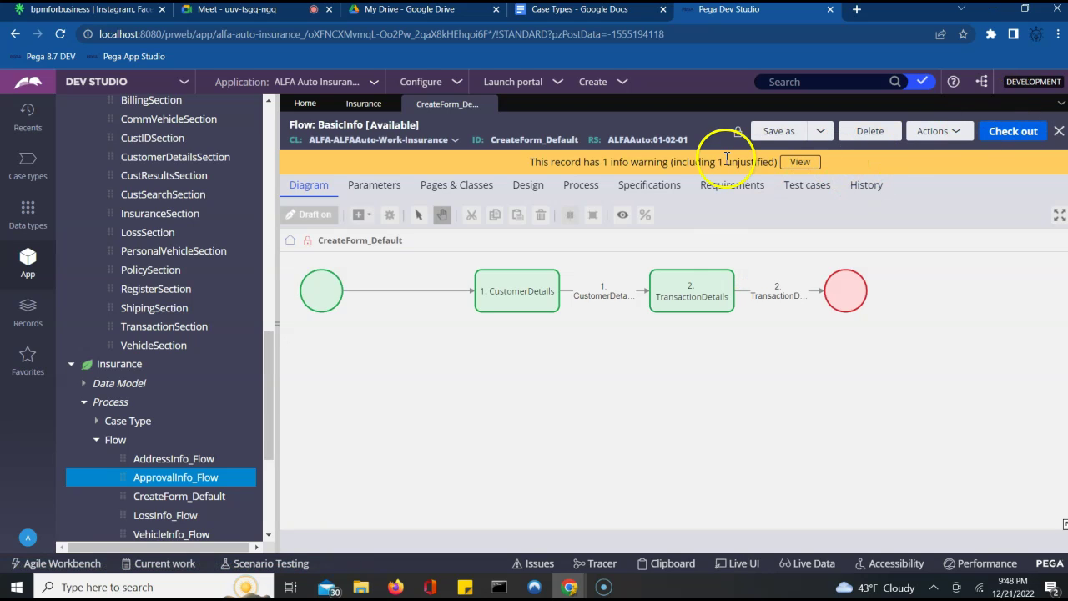
- Back in Insurance's stages and steps, retry saving until 'Record is stale', then close the editor
{"action": "left_click", "coordinate": [364, 104]}
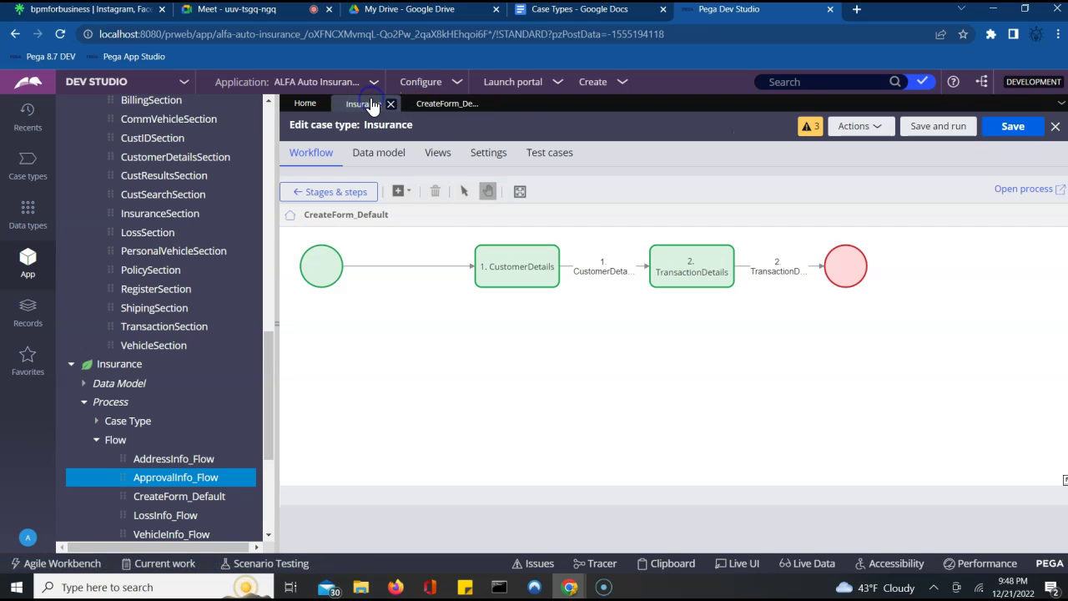
{"action": "left_click", "coordinate": [315, 193]}
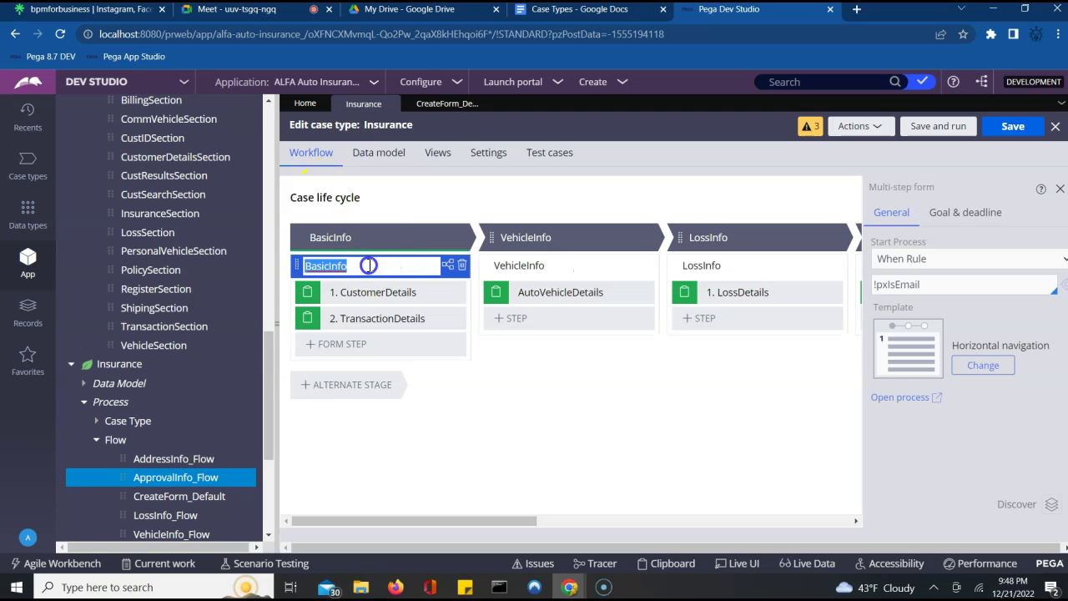
{"action": "left_click", "coordinate": [370, 266]}
{"action": "left_click", "coordinate": [1011, 130]}
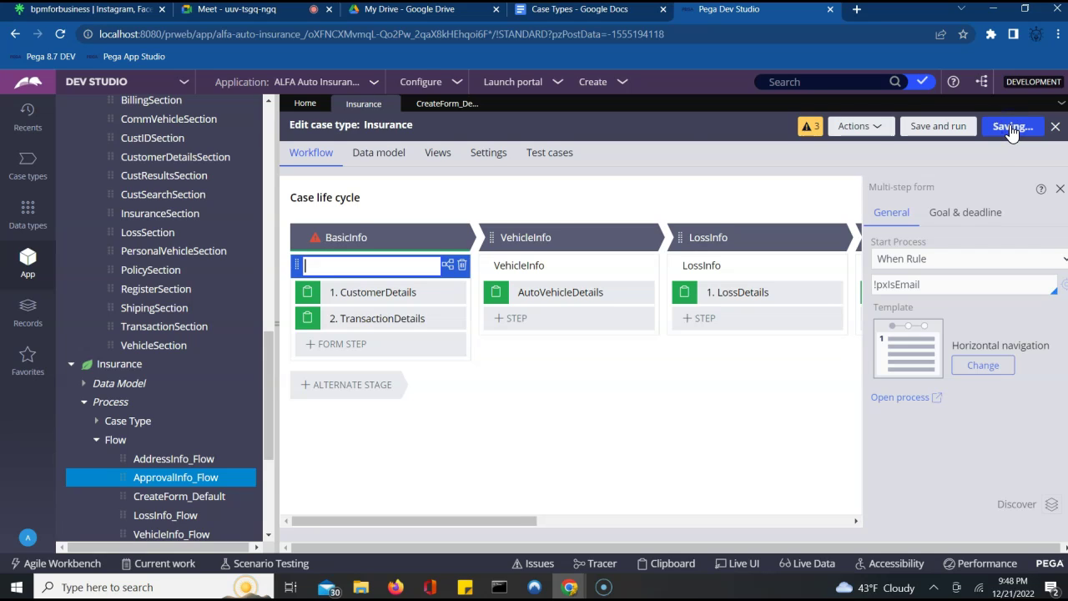
{"action": "left_click", "coordinate": [384, 317]}
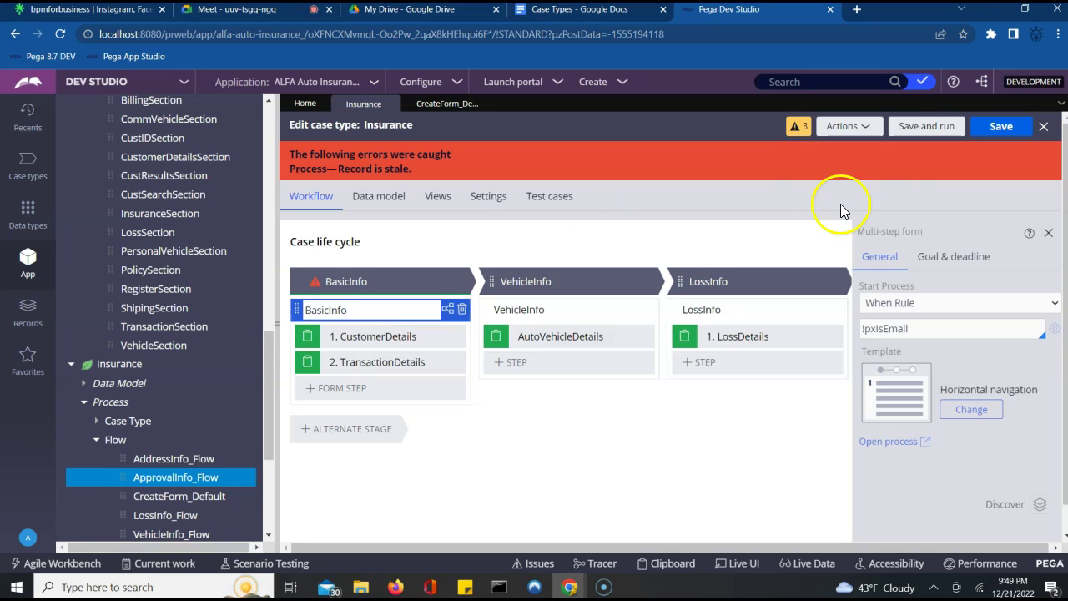
{"action": "left_click", "coordinate": [989, 129]}
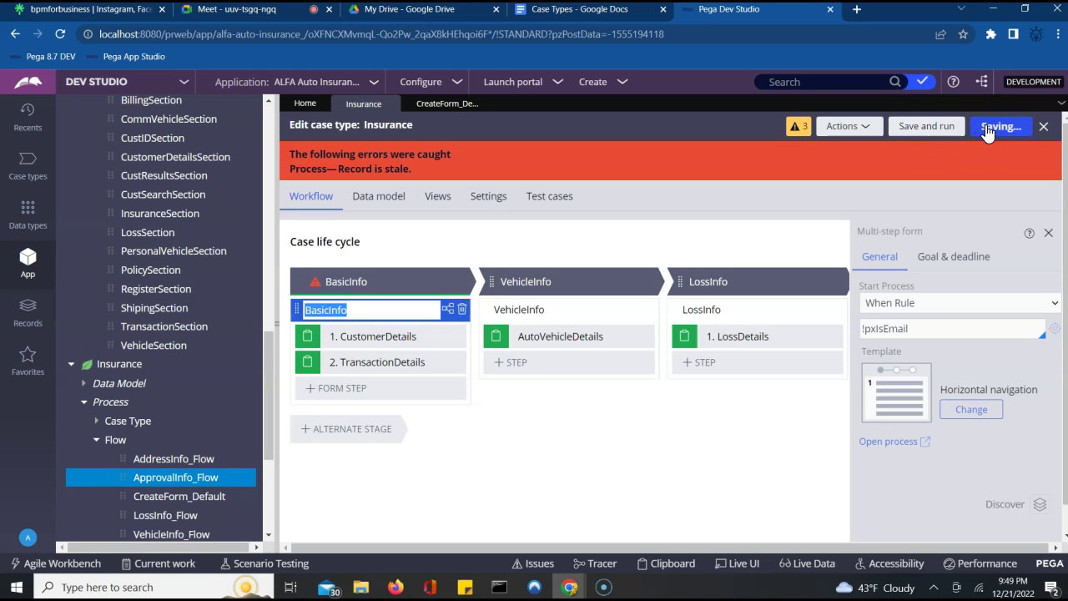
{"action": "left_click", "coordinate": [986, 128]}
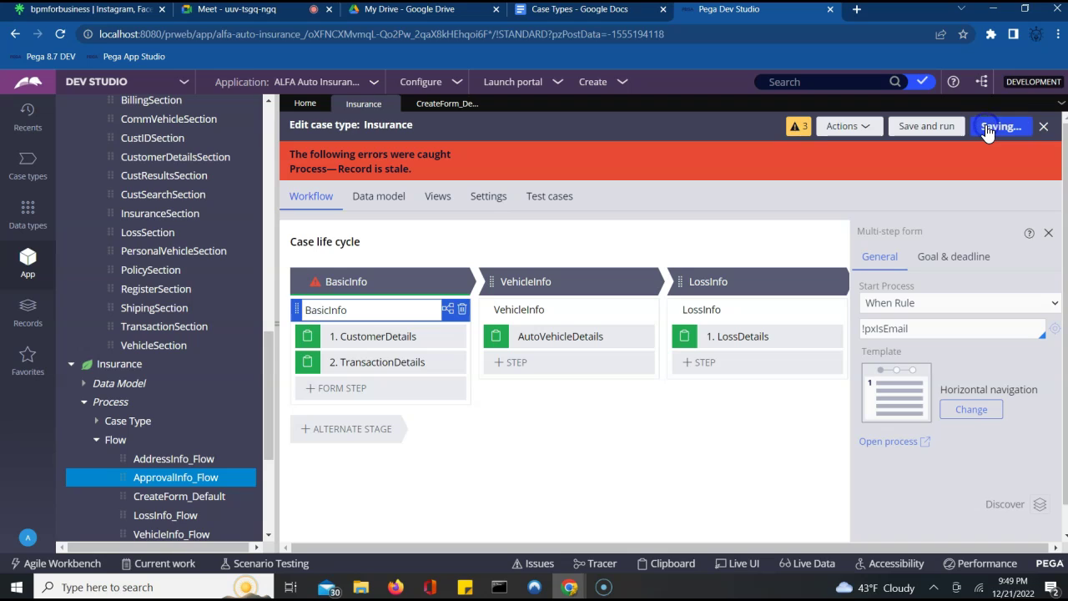
{"action": "left_click", "coordinate": [1044, 128]}
- Discard unsaved changes, reopen Insurance from Case types, and save and run it
{"action": "left_click", "coordinate": [845, 372]}
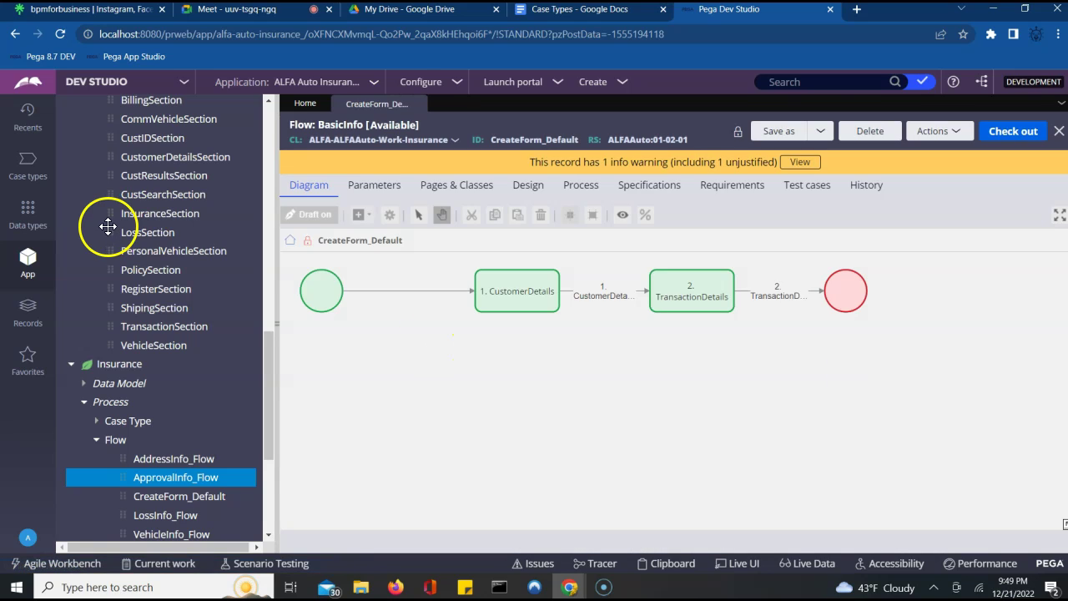
{"action": "left_click", "coordinate": [28, 164]}
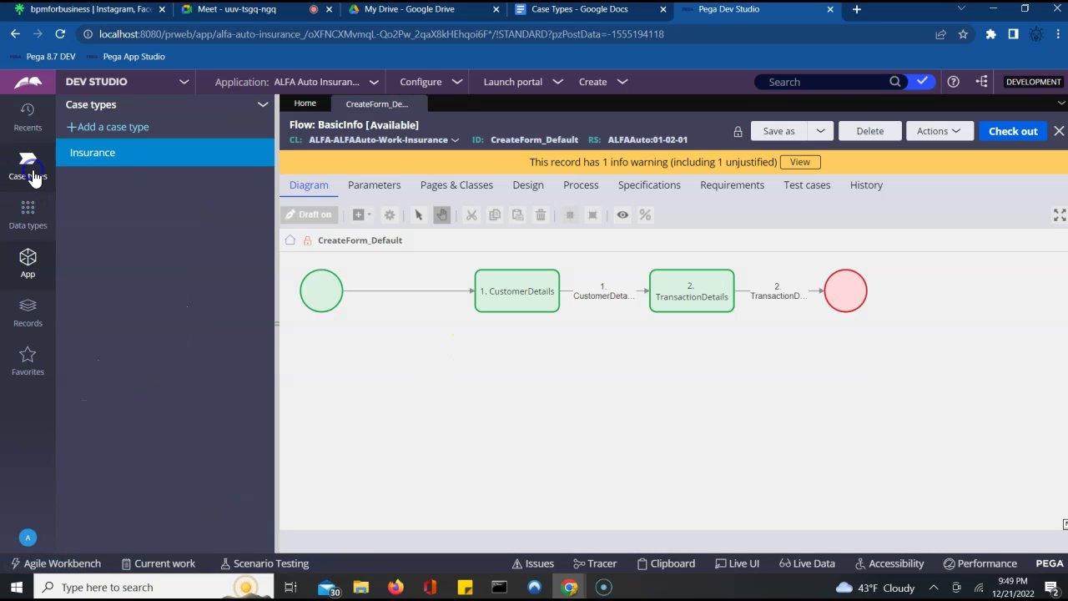
{"action": "left_click", "coordinate": [109, 153]}
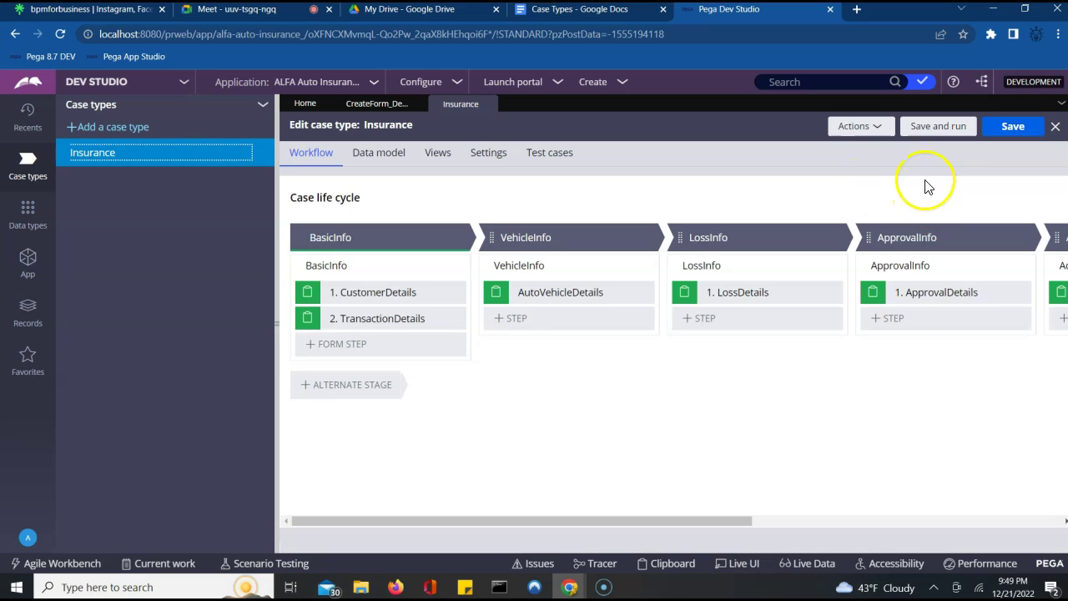
{"action": "left_click", "coordinate": [936, 126]}
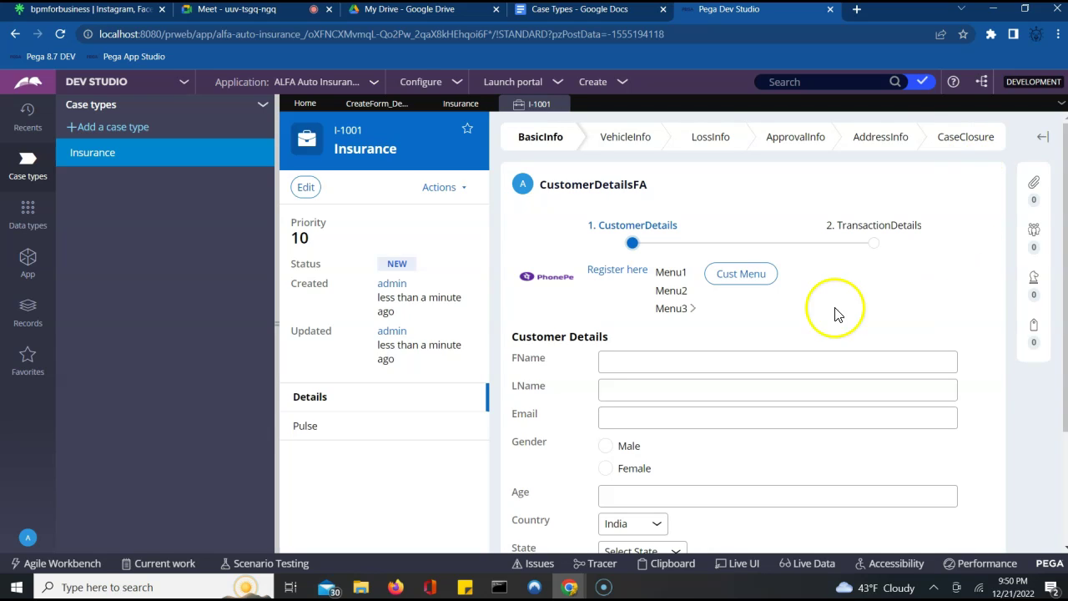
- Widen the case view and enter the customer's name, e-mail address, Male gender and age 24
{"action": "left_click", "coordinate": [274, 322]}
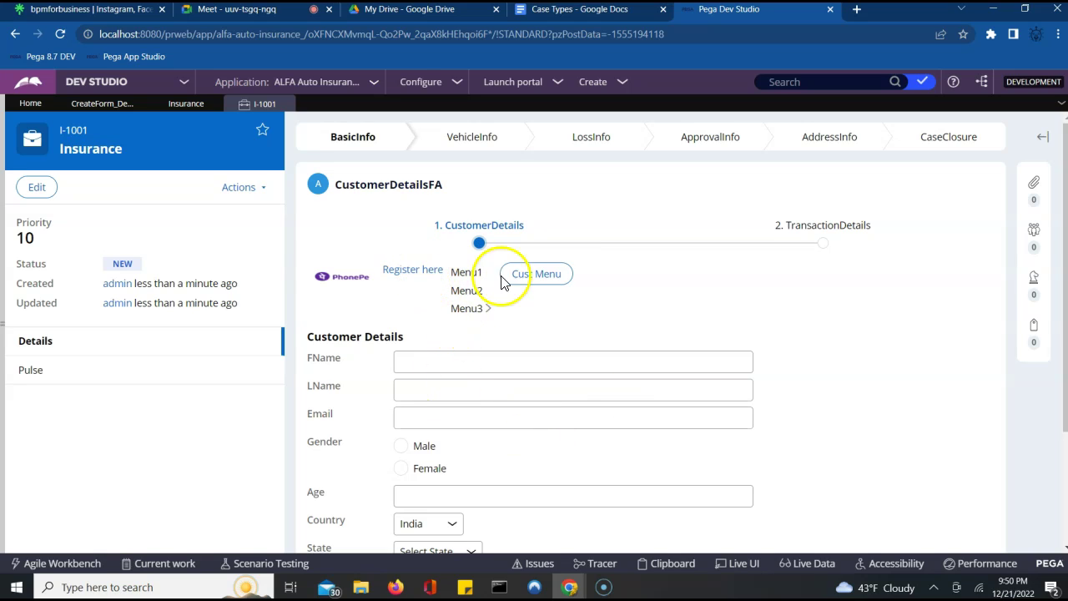
{"action": "left_click", "coordinate": [483, 365]}
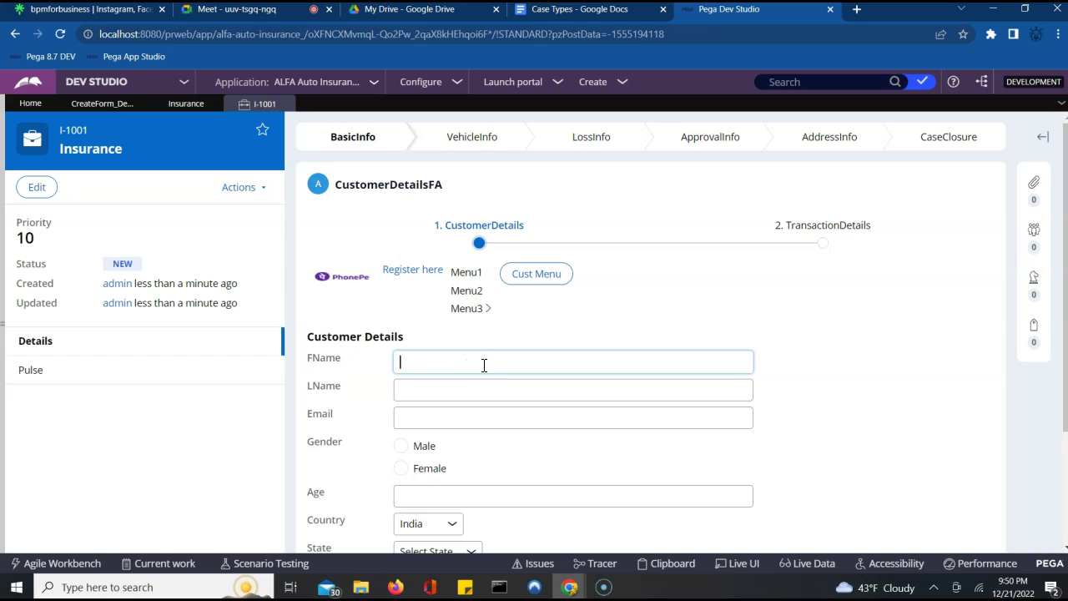
{"action": "key", "text": "Tab"}
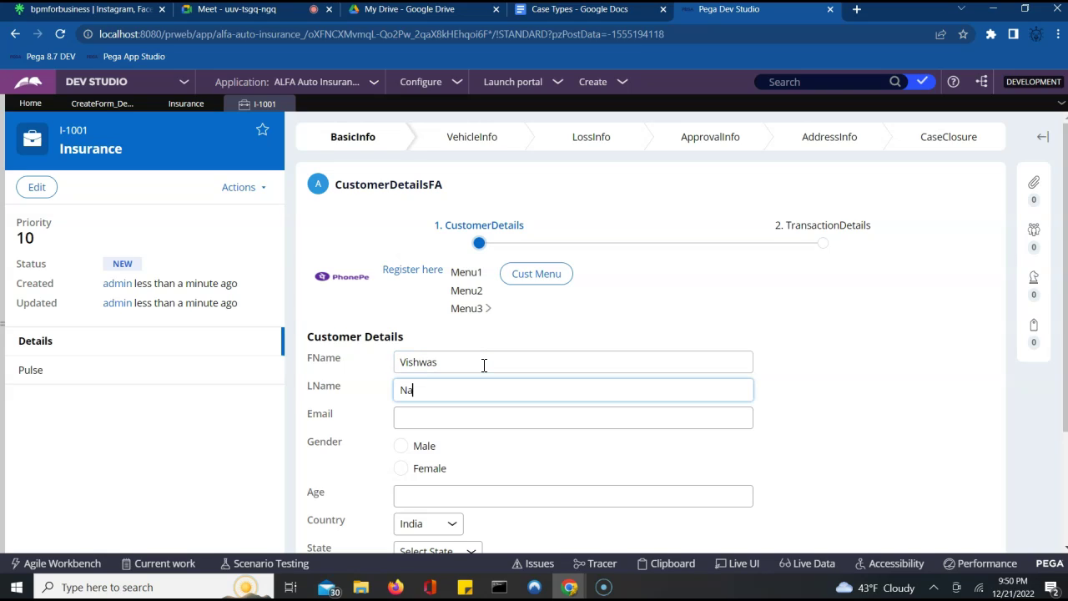
{"action": "key", "text": "Tab"}
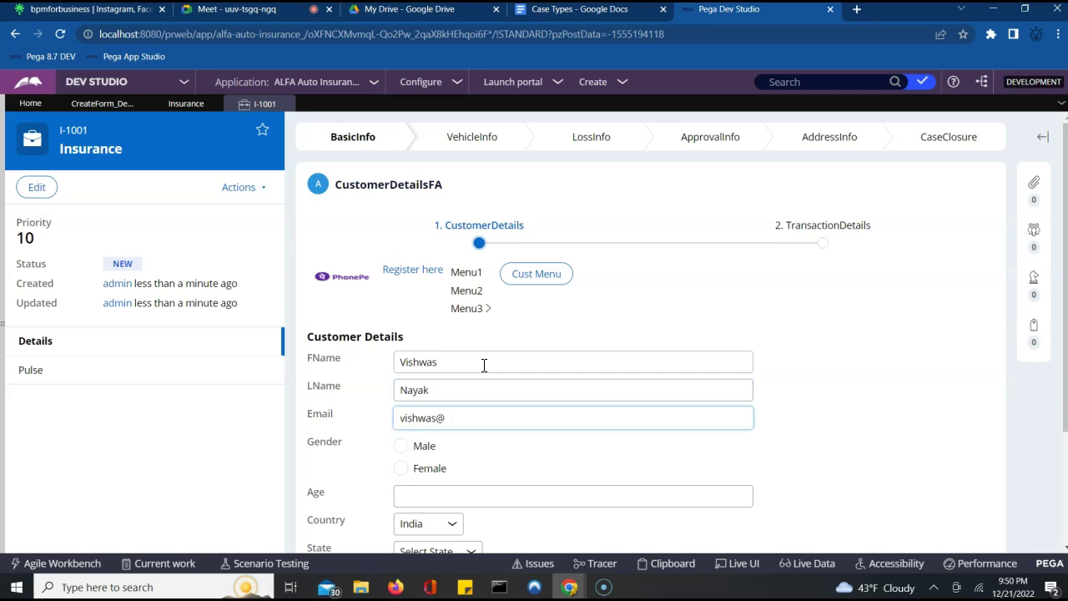
{"action": "key", "text": "Tab"}
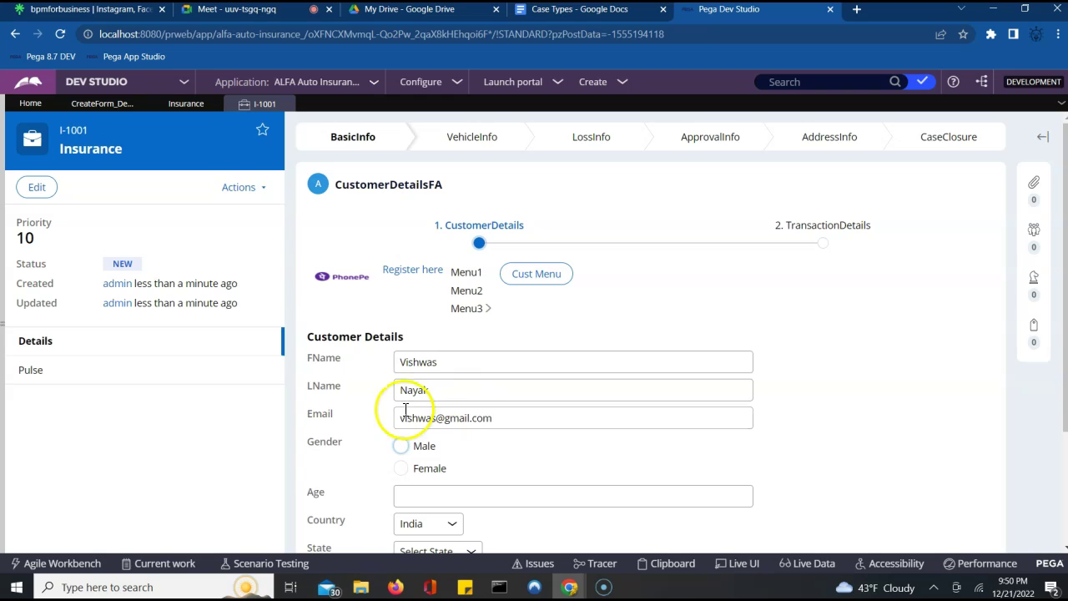
{"action": "left_click", "coordinate": [407, 452]}
{"action": "left_click", "coordinate": [476, 497]}
{"action": "type", "text": "24"}
{"action": "key", "text": "Tab"}
- Select state Karnataka and city Mysore, then continue to the transaction details
{"action": "scroll", "coordinate": [478, 500], "scroll_direction": "down", "scroll_amount": 1}
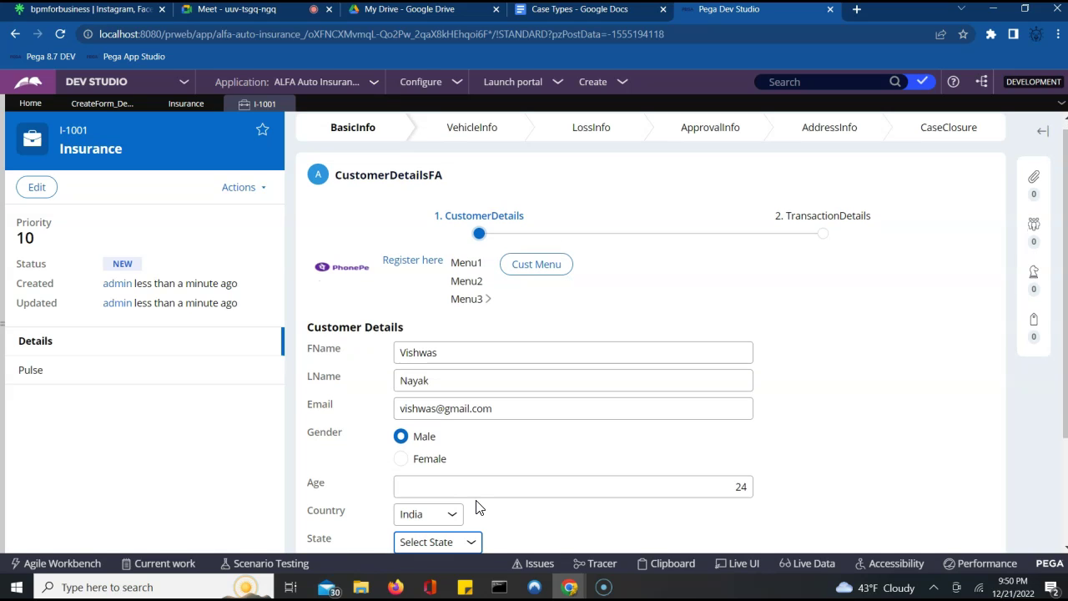
{"action": "left_click", "coordinate": [925, 496]}
{"action": "scroll", "coordinate": [925, 496], "scroll_direction": "down", "scroll_amount": 3}
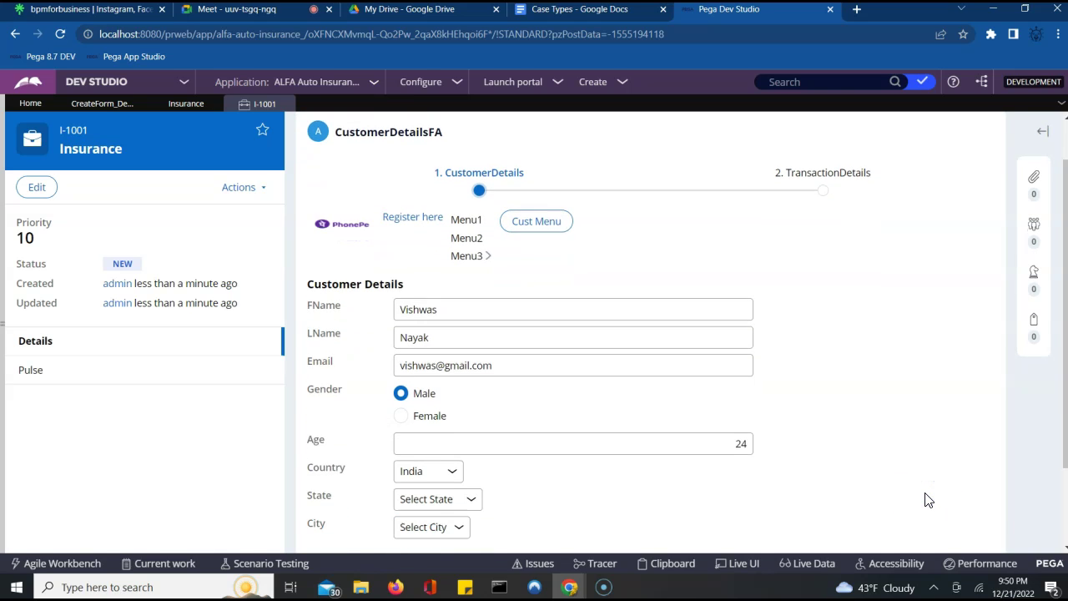
{"action": "left_click", "coordinate": [455, 402]}
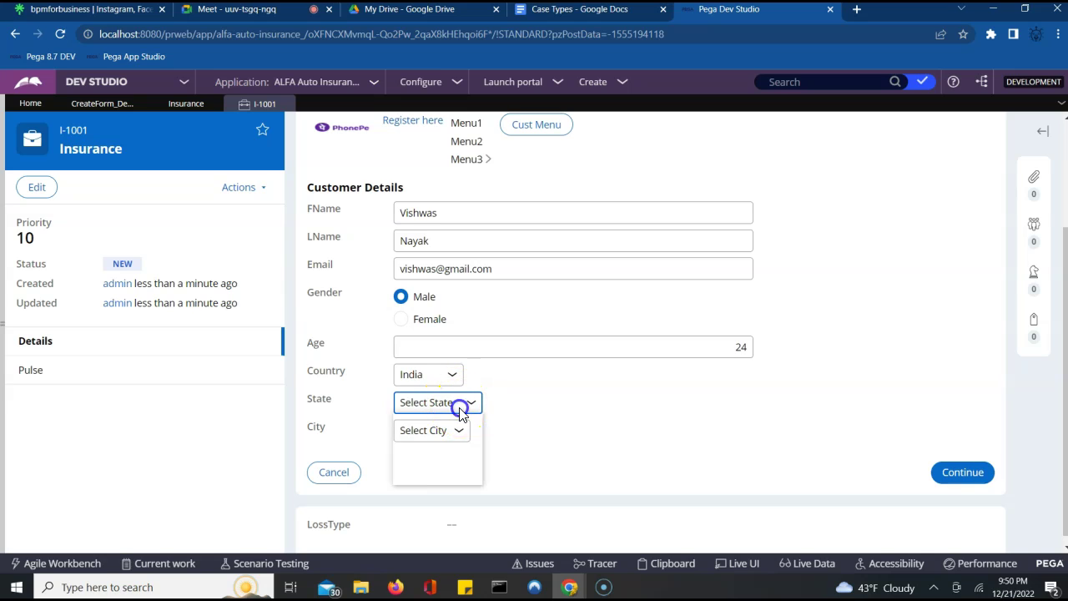
{"action": "left_click", "coordinate": [441, 432]}
{"action": "left_click", "coordinate": [444, 432]}
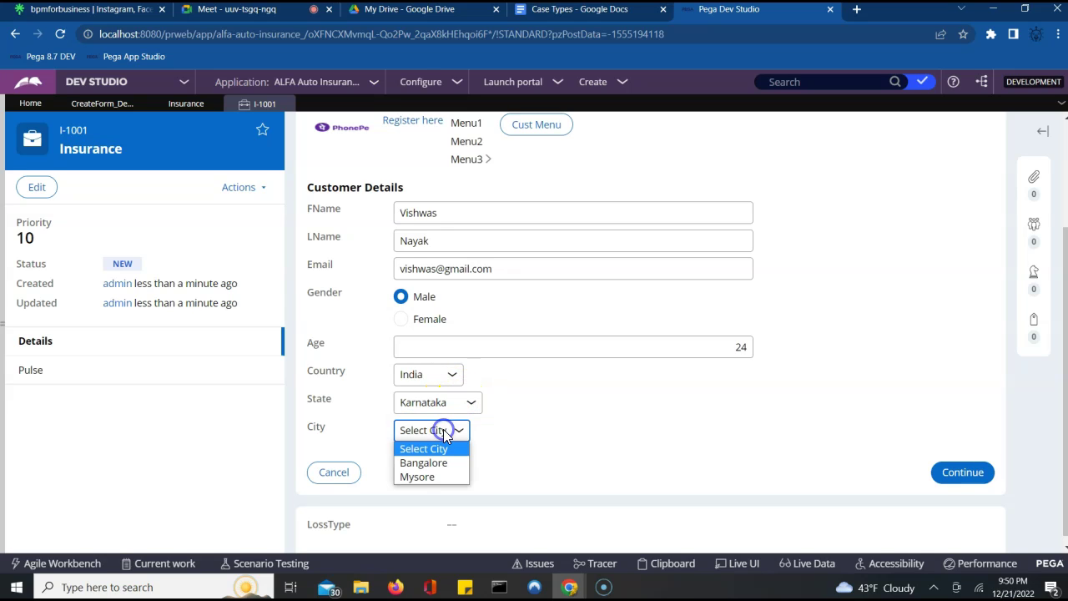
{"action": "left_click", "coordinate": [421, 476]}
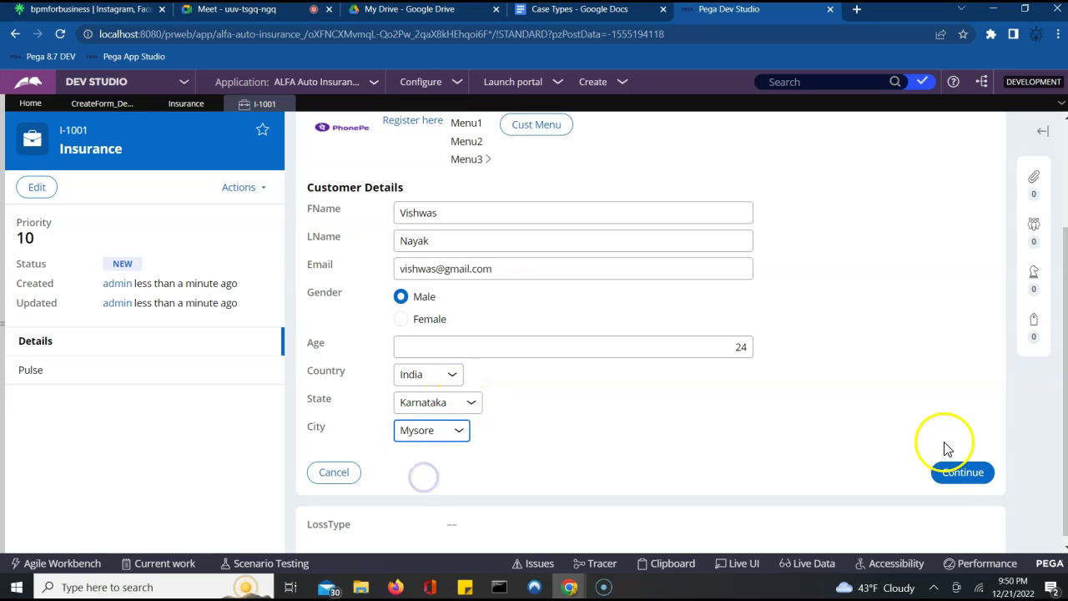
{"action": "left_click", "coordinate": [976, 475]}
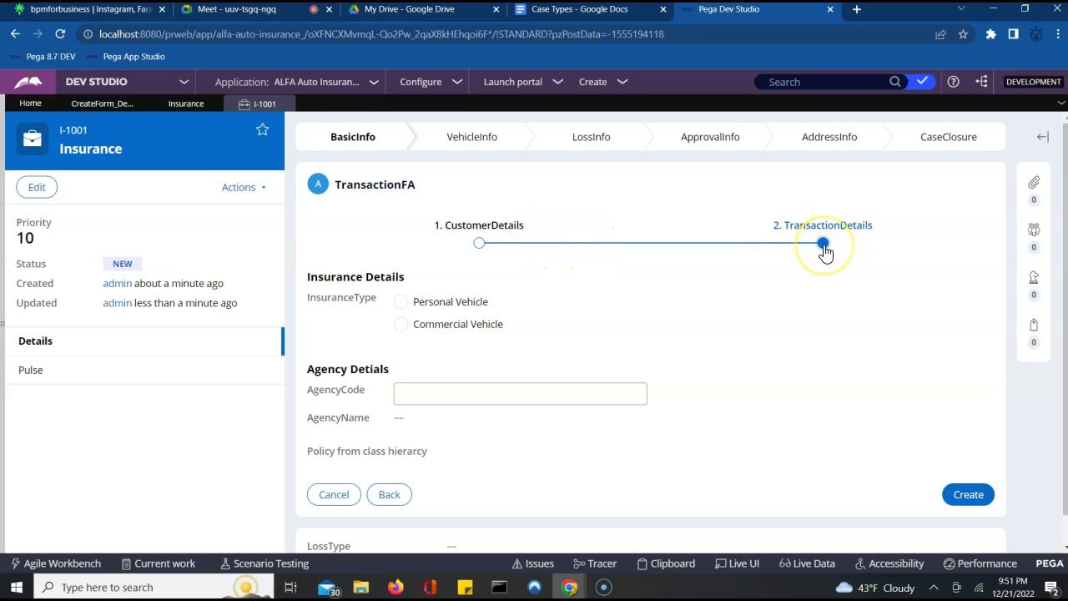
- Choose Personal Vehicle insurance, enter agency code AG002 so Bangalore fills in, and create the case
{"action": "left_click", "coordinate": [401, 304]}
{"action": "left_click", "coordinate": [419, 406]}
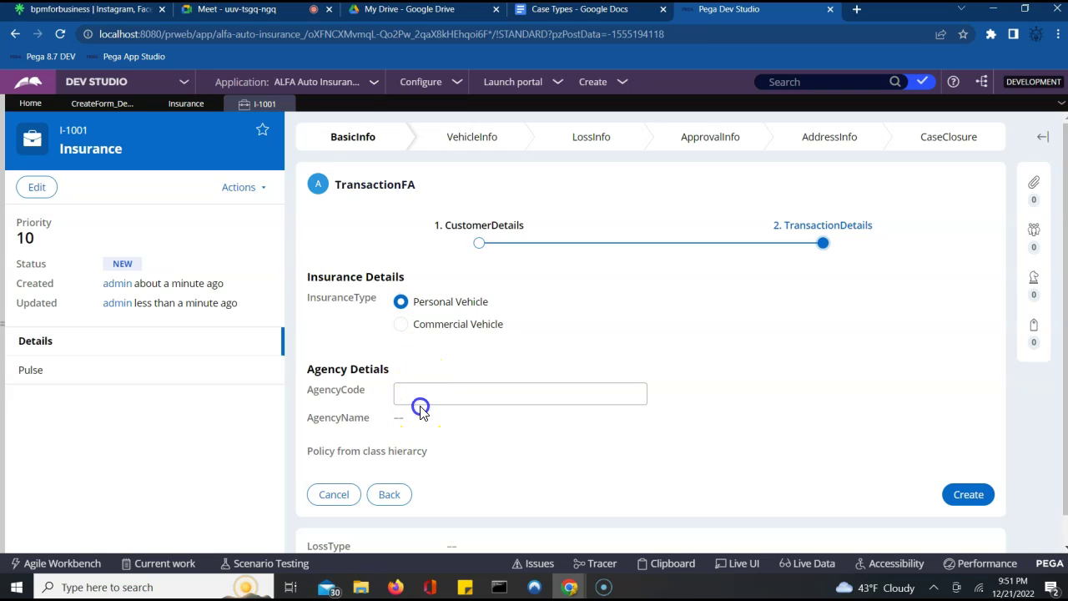
{"action": "left_click", "coordinate": [430, 400]}
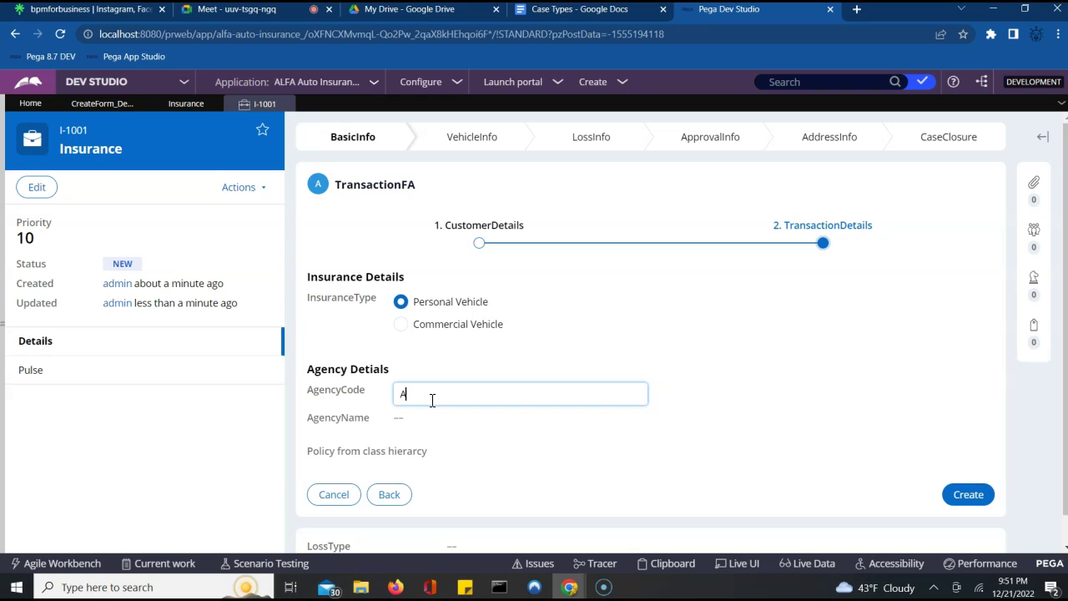
{"action": "type", "text": "AG002"}
{"action": "key", "text": "Tab"}
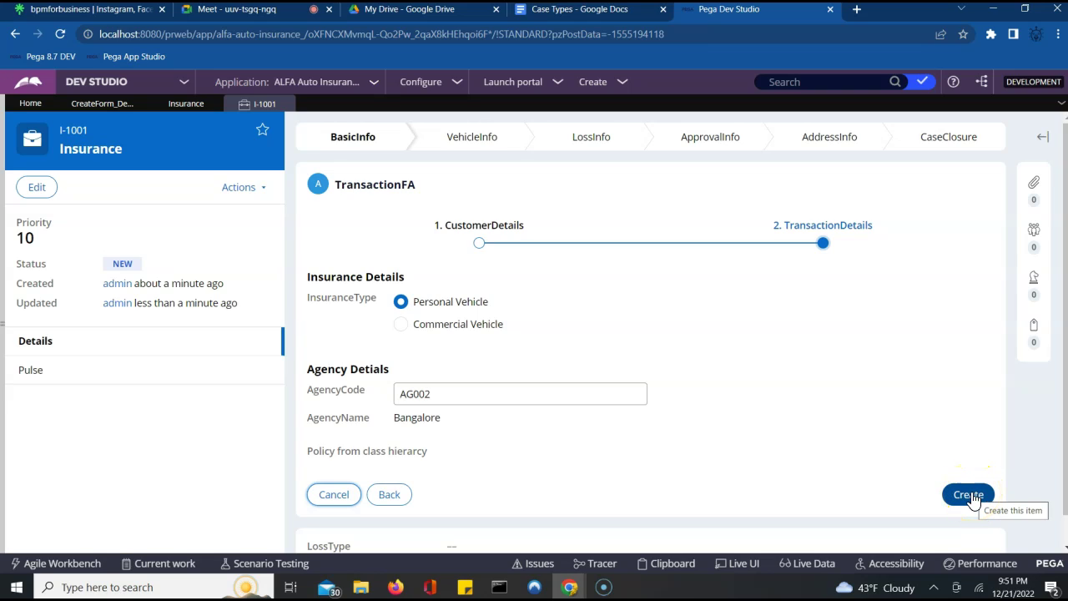
{"action": "left_click", "coordinate": [968, 494]}
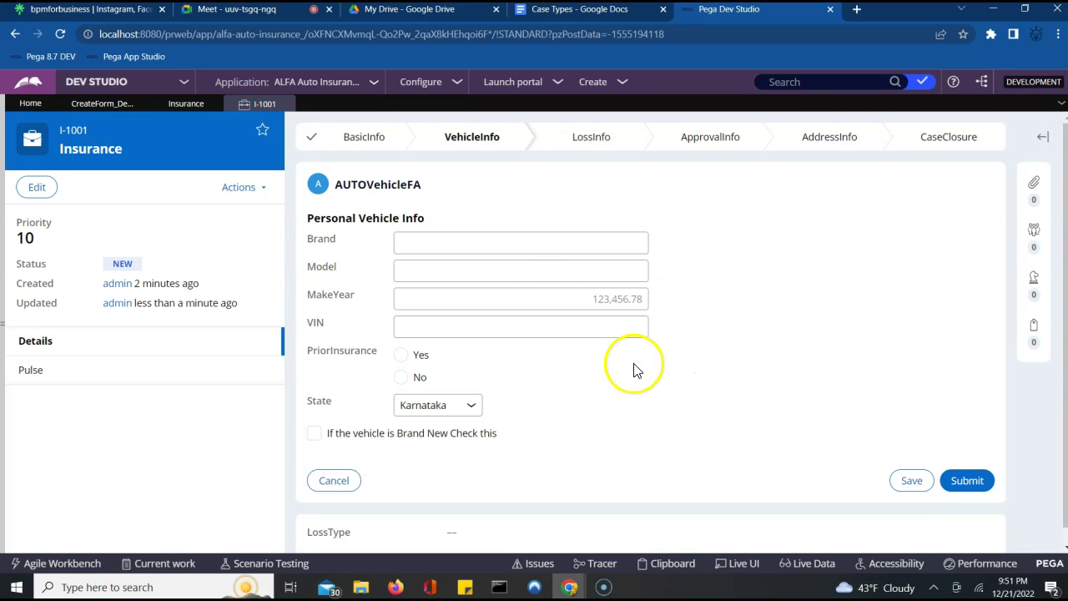
- Submit the vehicle details (Merc C class, 2022, no prior insurance, not brand new)
{"action": "left_click", "coordinate": [525, 245]}
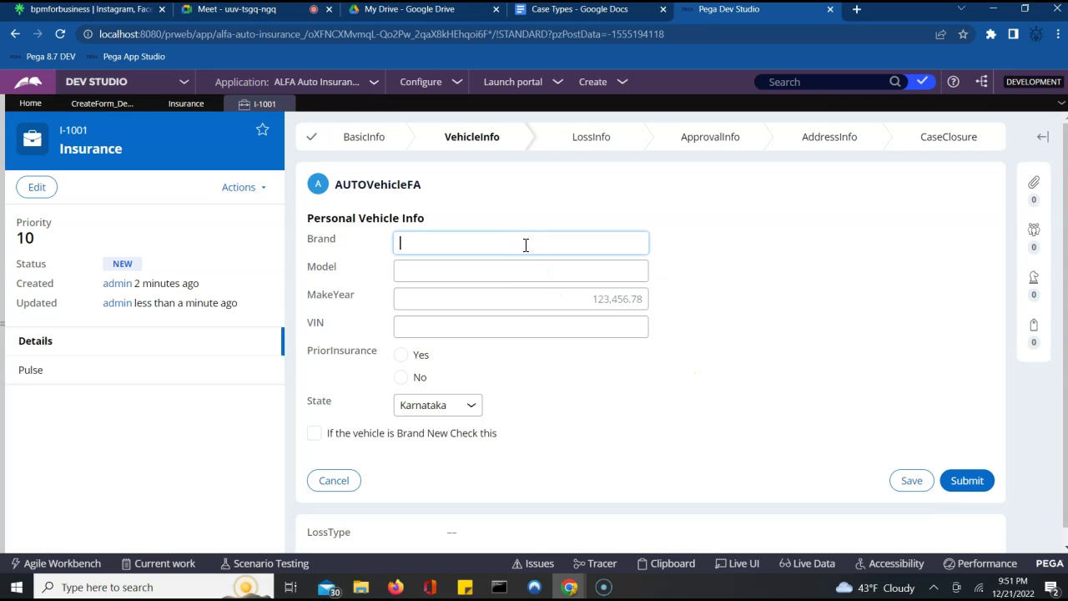
{"action": "key", "text": "Tab"}
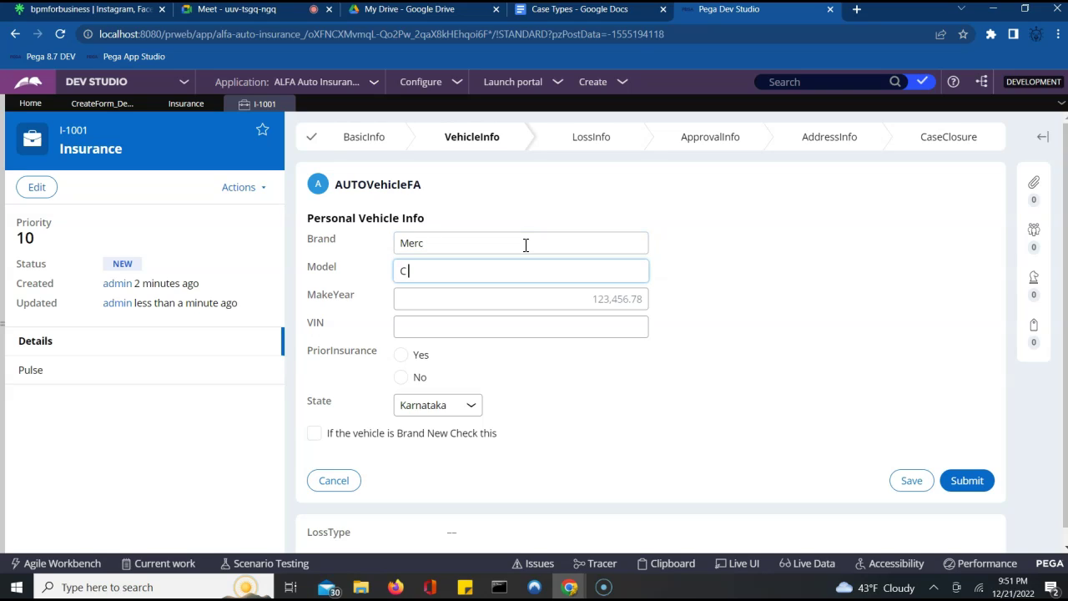
{"action": "key", "text": "Tab"}
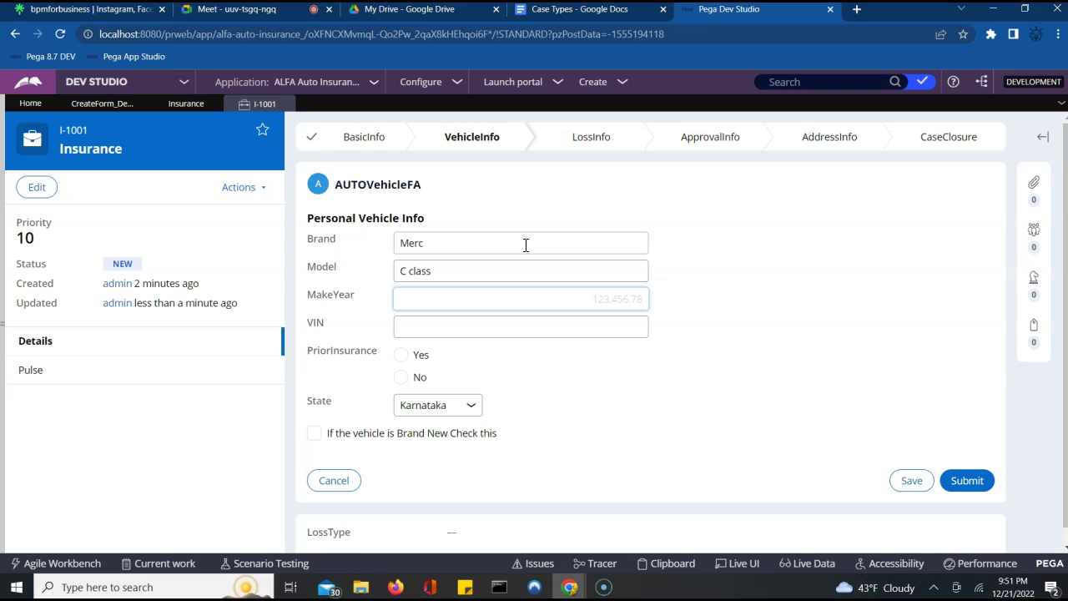
{"action": "key", "text": "Tab"}
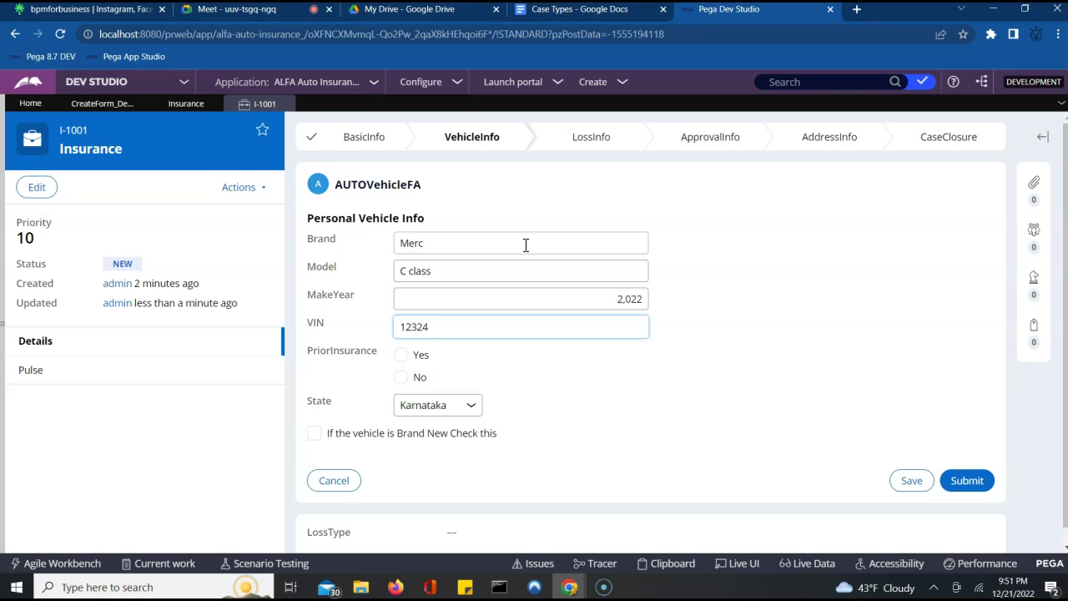
{"action": "left_click", "coordinate": [401, 378]}
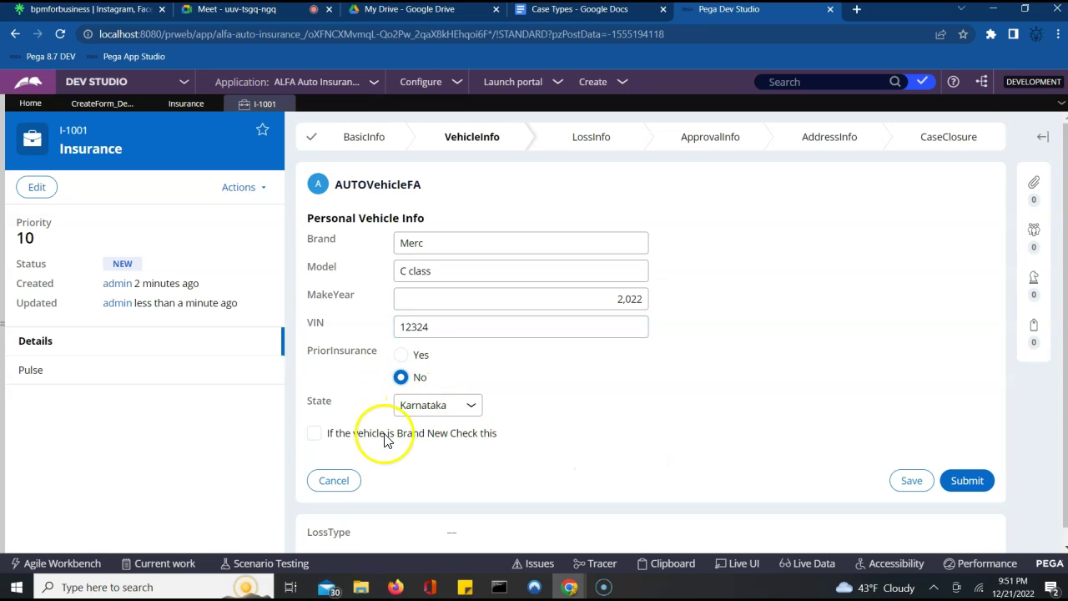
{"action": "left_click", "coordinate": [314, 433]}
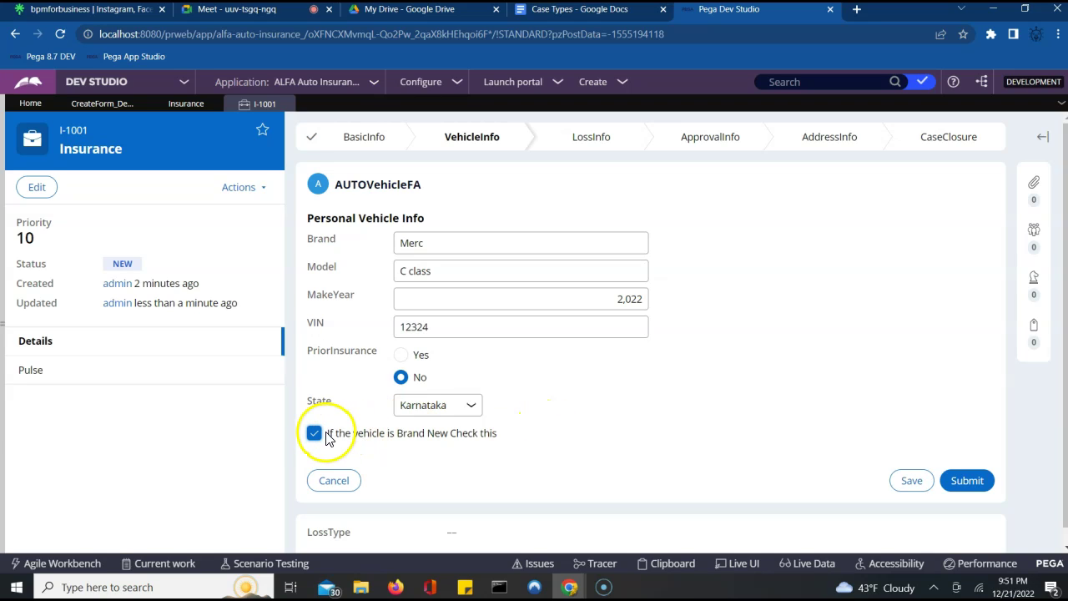
{"action": "left_click", "coordinate": [315, 433]}
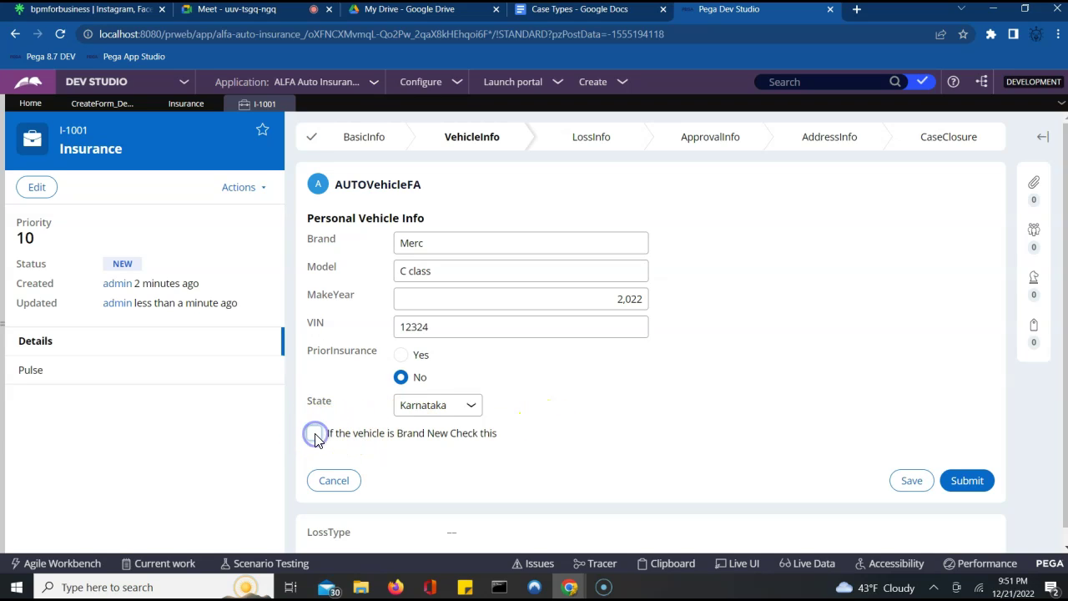
{"action": "left_click", "coordinate": [959, 481]}
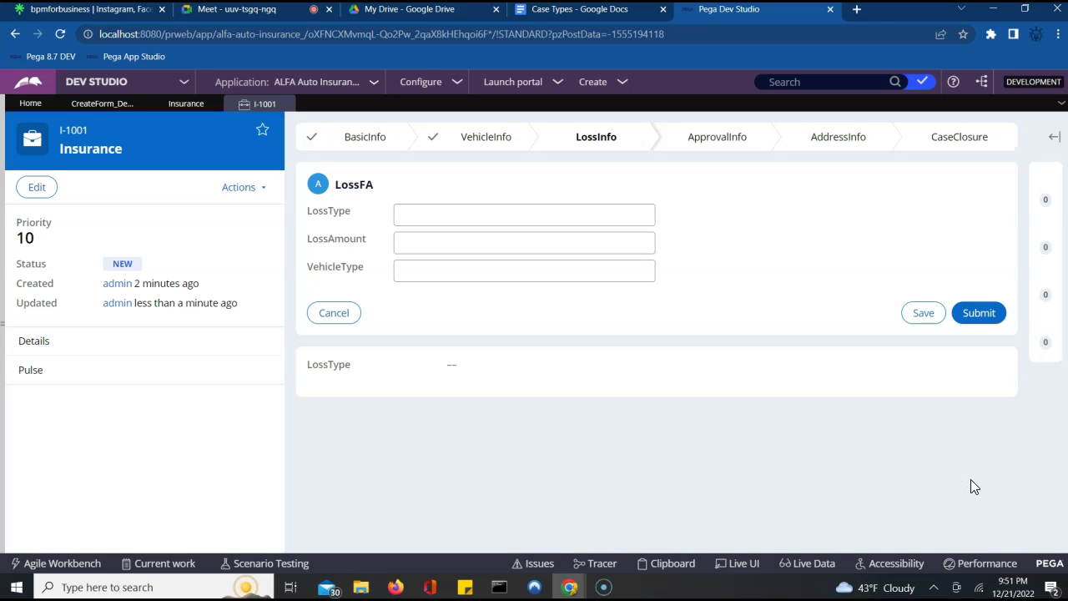
- Submit the LossFA form, then approve the claim and submit the ApprovalFA decision
{"action": "left_click", "coordinate": [768, 398]}
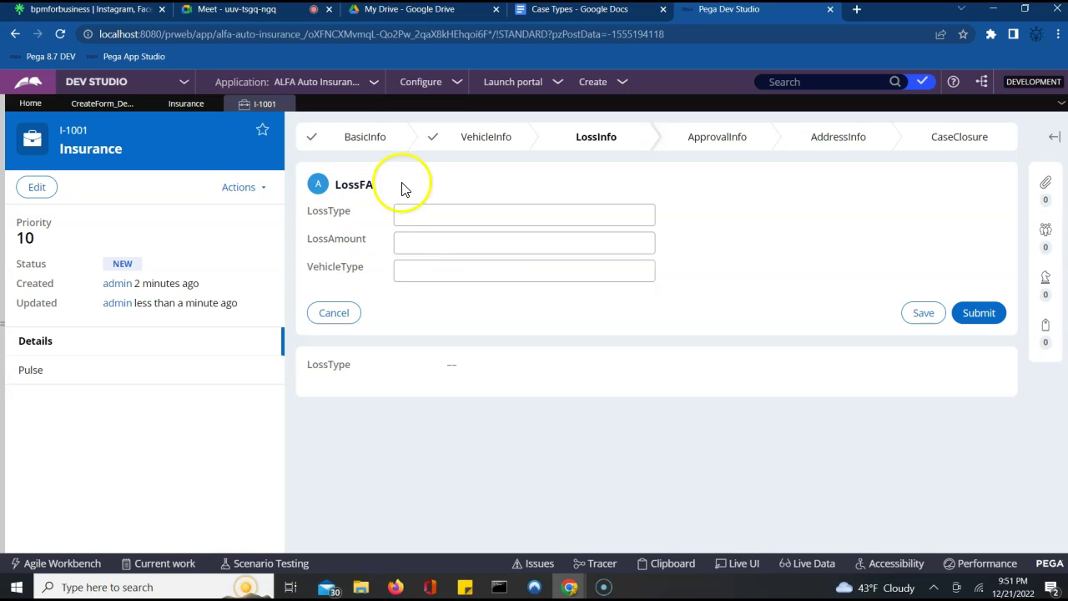
{"action": "left_click", "coordinate": [412, 213]}
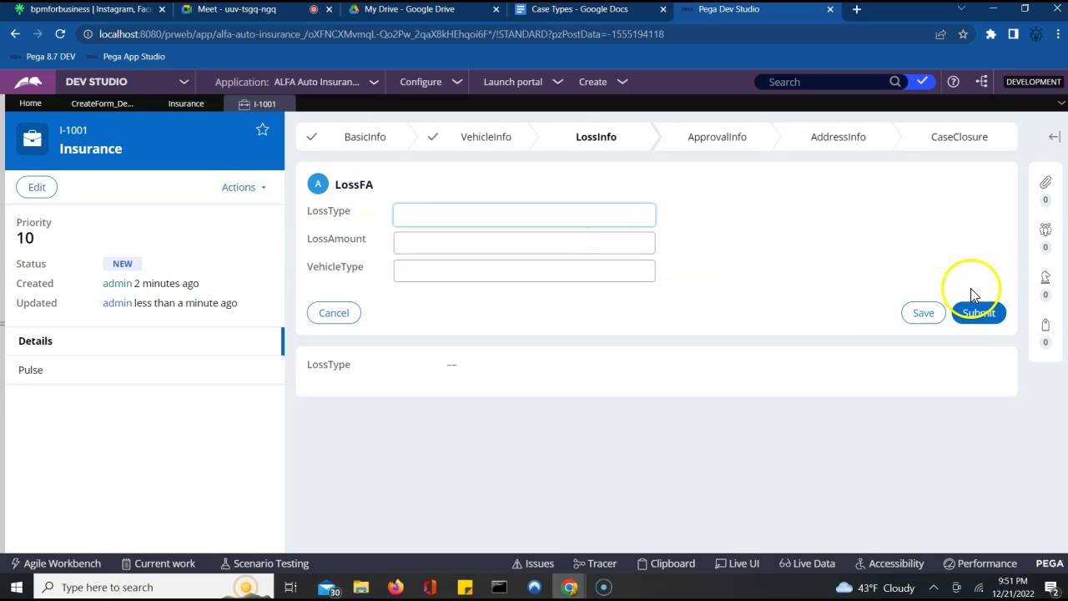
{"action": "left_click", "coordinate": [979, 316]}
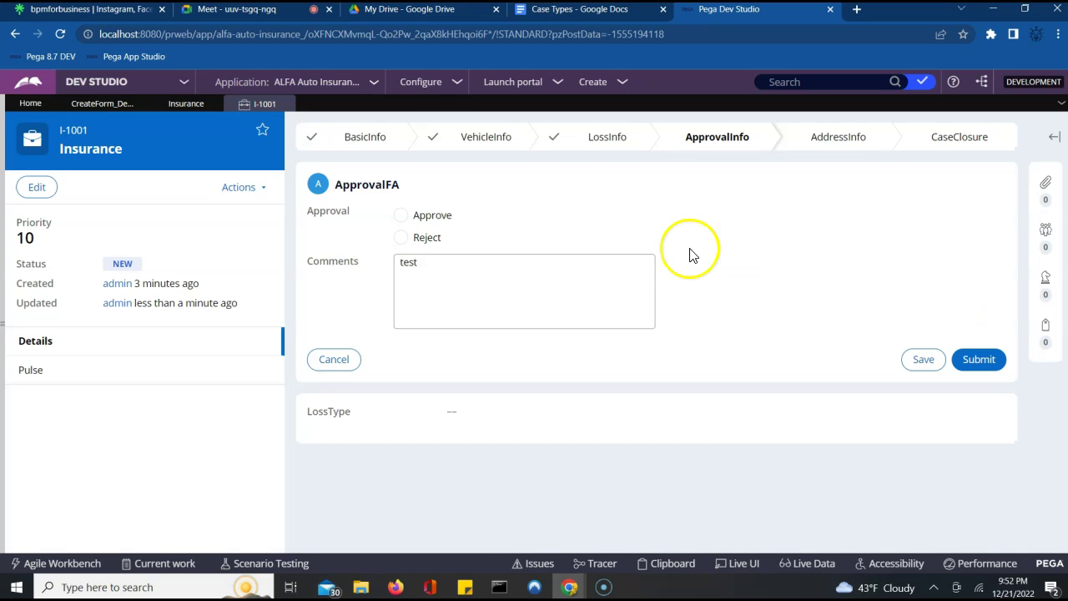
{"action": "left_click", "coordinate": [400, 216]}
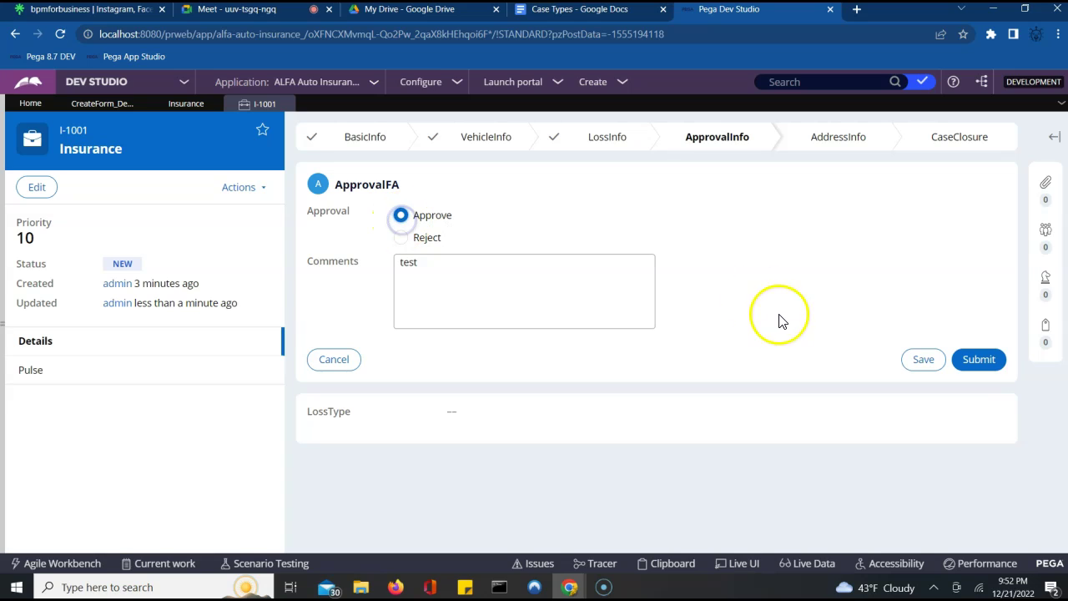
{"action": "left_click", "coordinate": [990, 364]}
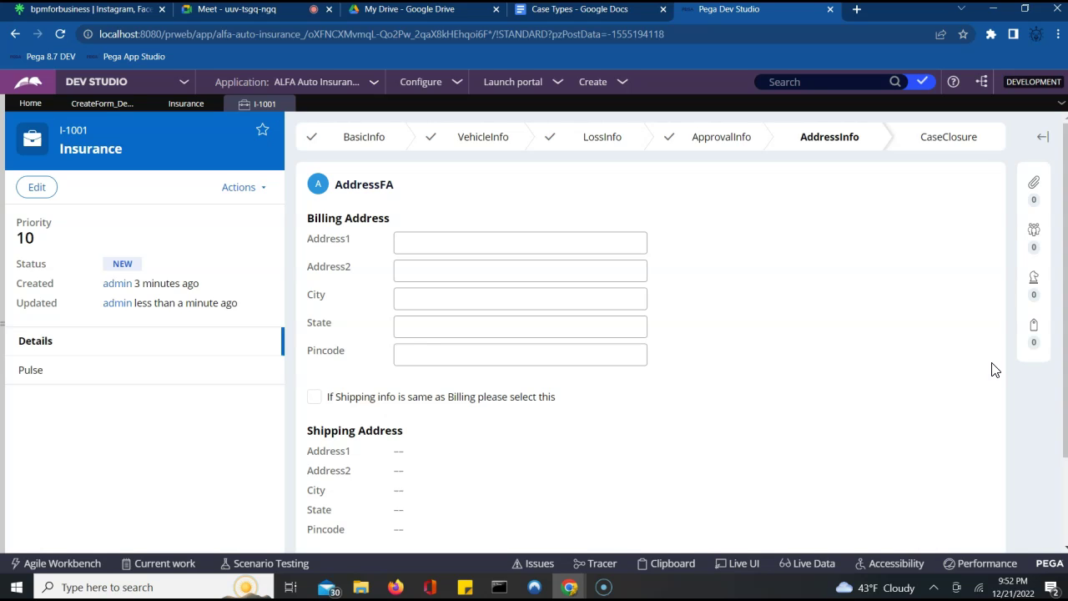
- Fill in the billing address lines, city, state and pincode, and reuse it as the shipping address
{"action": "left_click", "coordinate": [433, 242]}
{"action": "key", "text": "Tab"}
{"action": "key", "text": "Tab"}
{"action": "key", "text": "Tab"}
{"action": "key", "text": "Tab"}
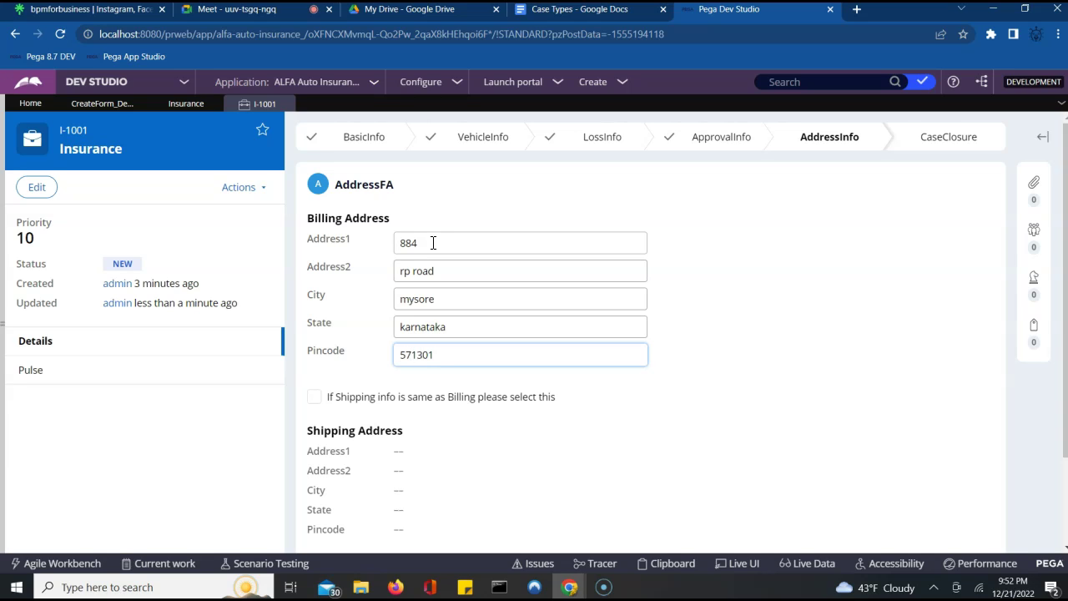
{"action": "left_click", "coordinate": [314, 397]}
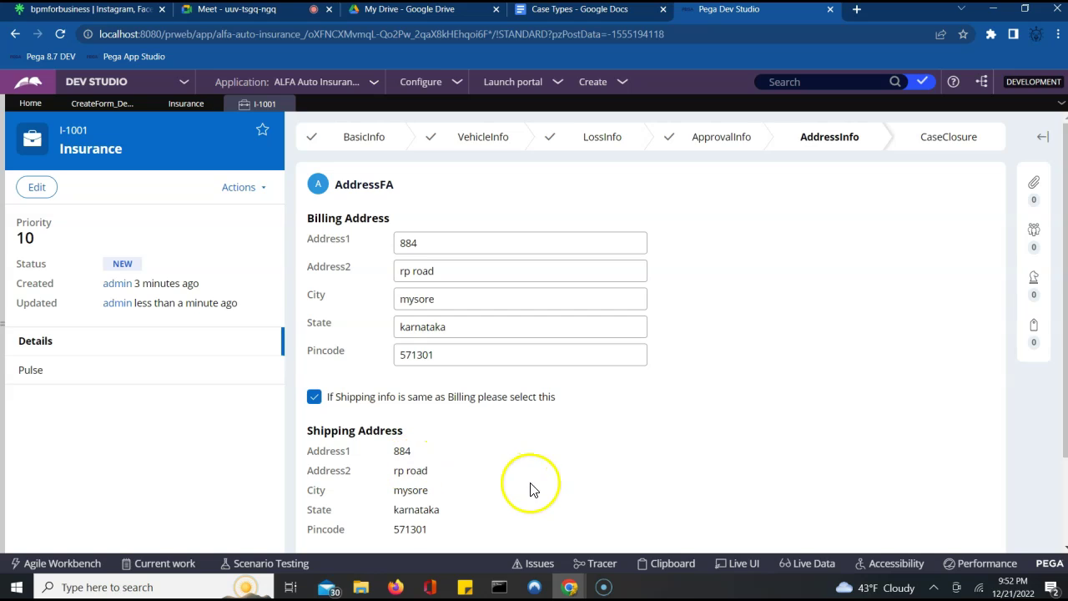
- Submit the address form, decline the browser's save prompt, and return to the Insurance case type
{"action": "scroll", "coordinate": [530, 487], "scroll_direction": "down", "scroll_amount": 1}
{"action": "scroll", "coordinate": [531, 487], "scroll_direction": "down", "scroll_amount": 1}
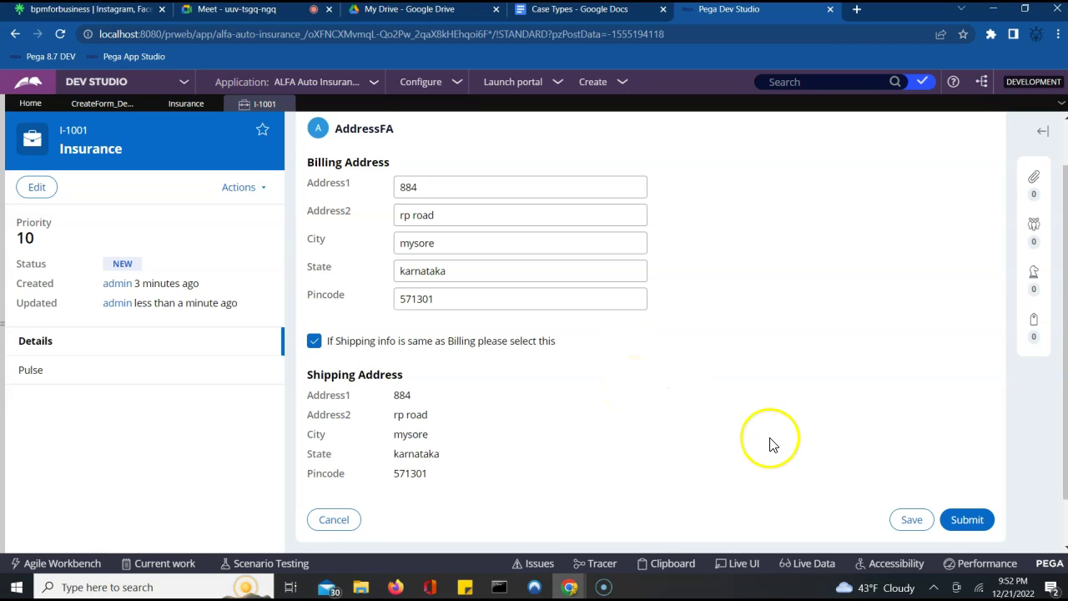
{"action": "left_click", "coordinate": [953, 519]}
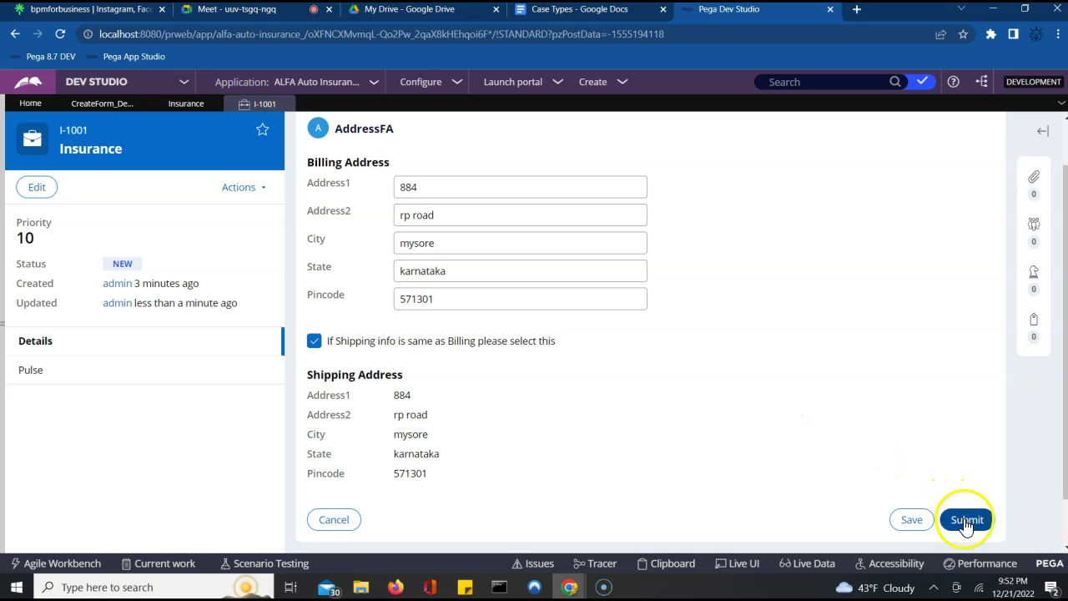
{"action": "left_click", "coordinate": [931, 234]}
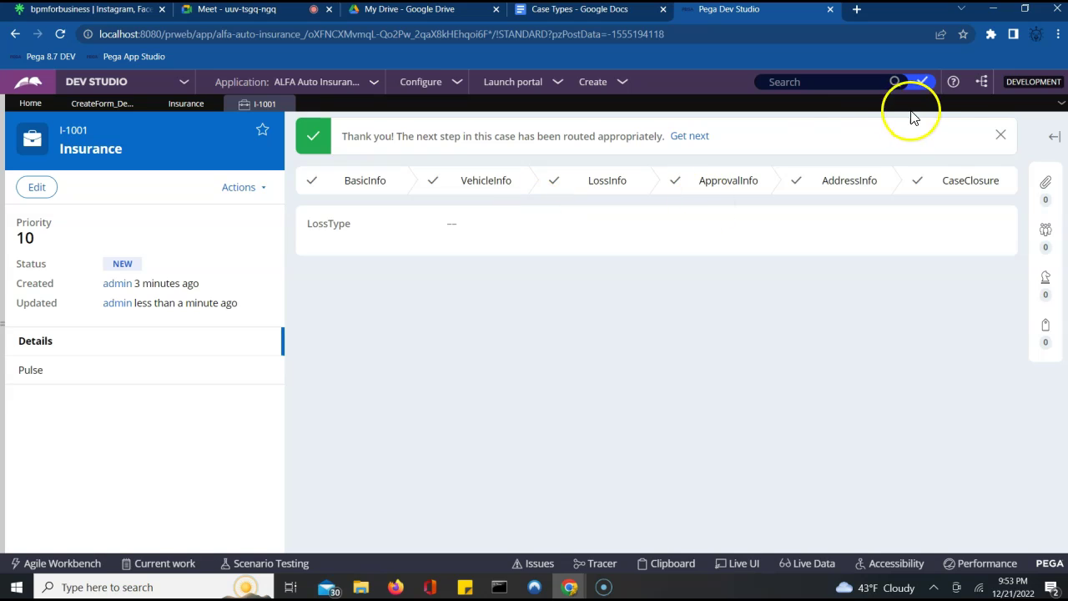
{"action": "left_click", "coordinate": [1001, 135]}
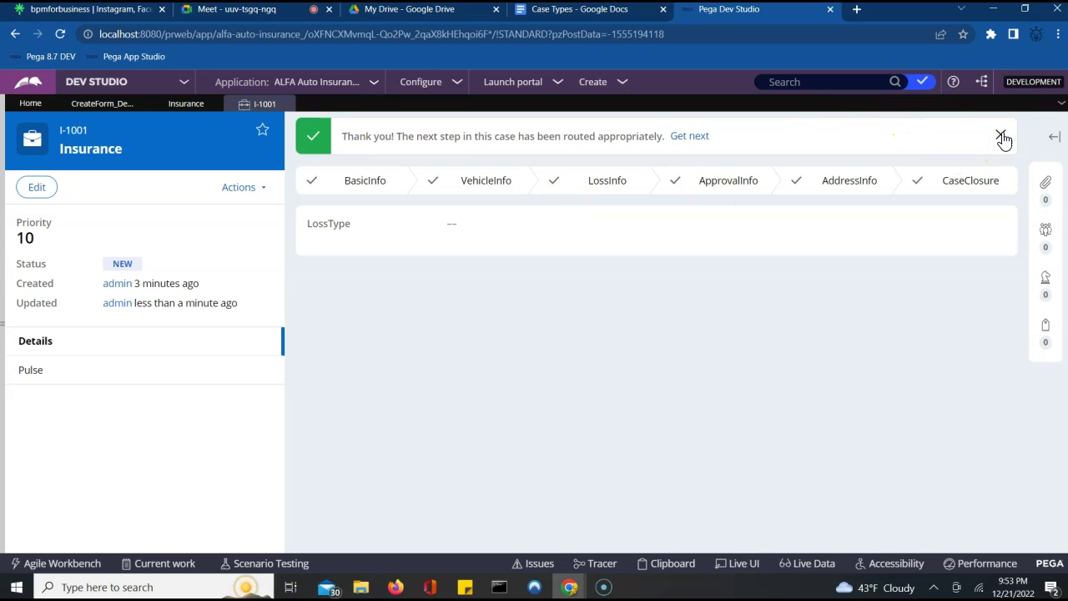
{"action": "left_click", "coordinate": [179, 109]}
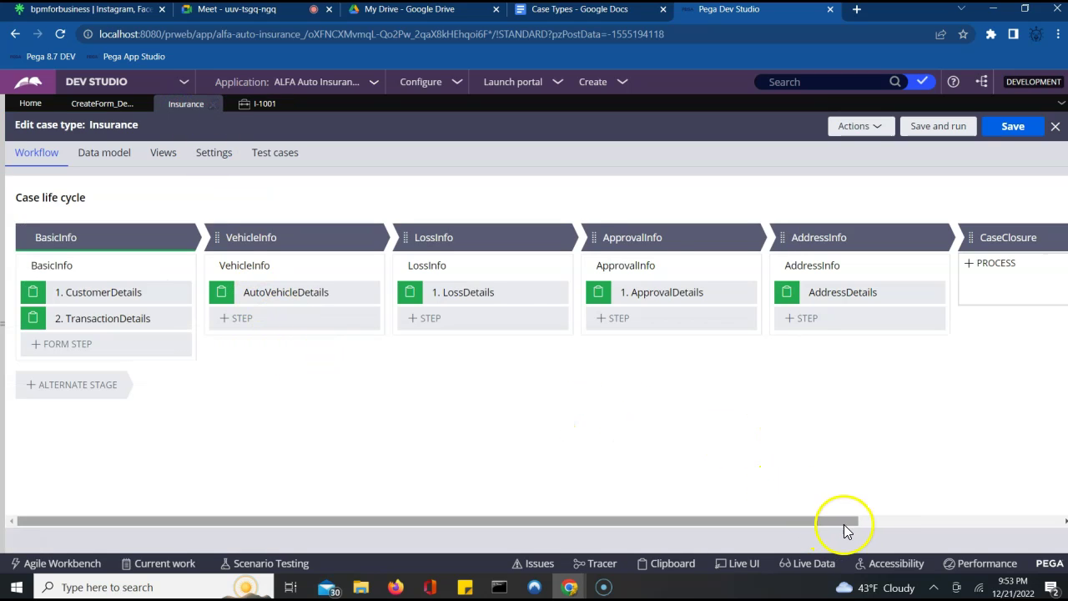
- Set the CaseClosure stage to resolve the case, then save and run the Insurance case type
{"action": "left_click", "coordinate": [876, 521]}
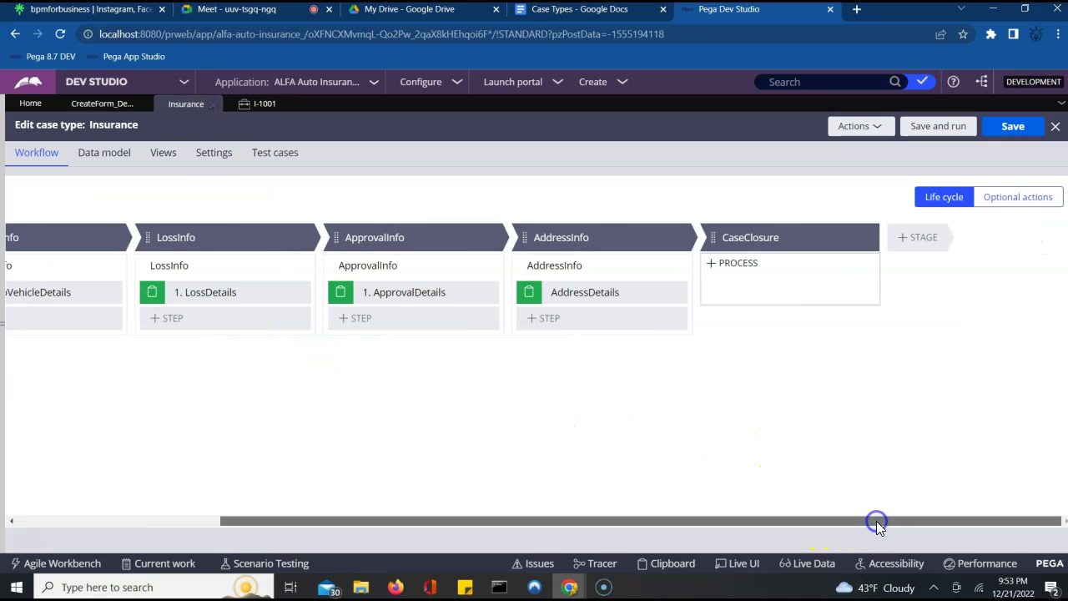
{"action": "left_click", "coordinate": [748, 237]}
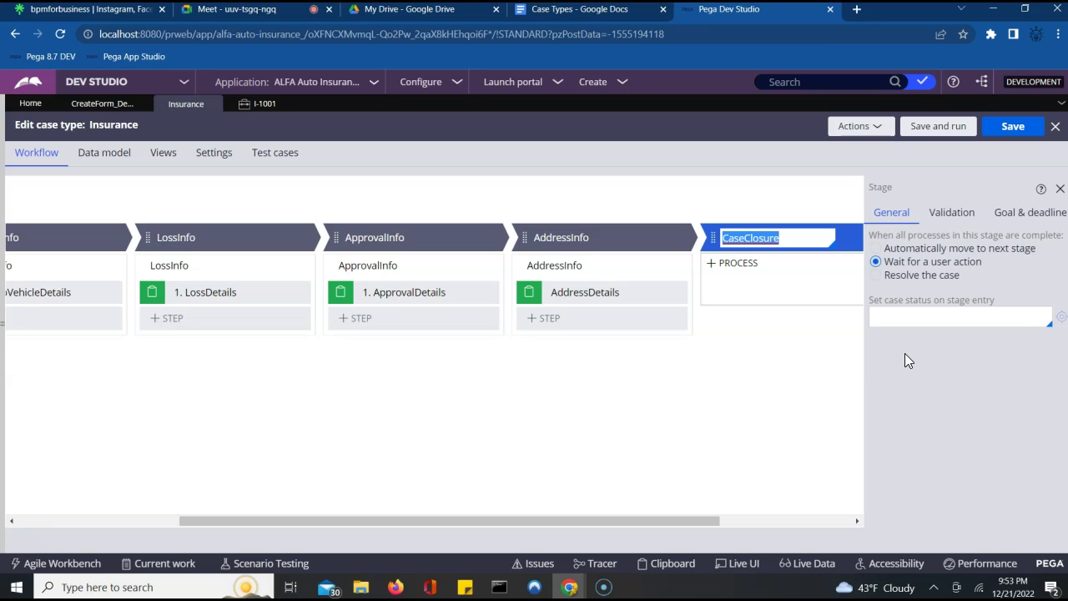
{"action": "left_click", "coordinate": [903, 277]}
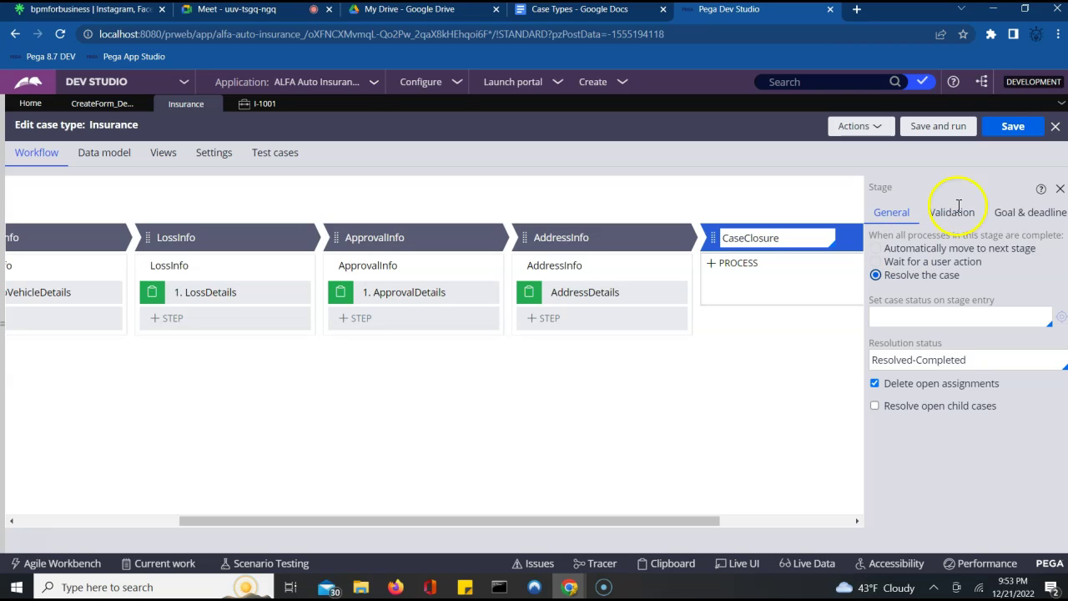
{"action": "left_click", "coordinate": [948, 131]}
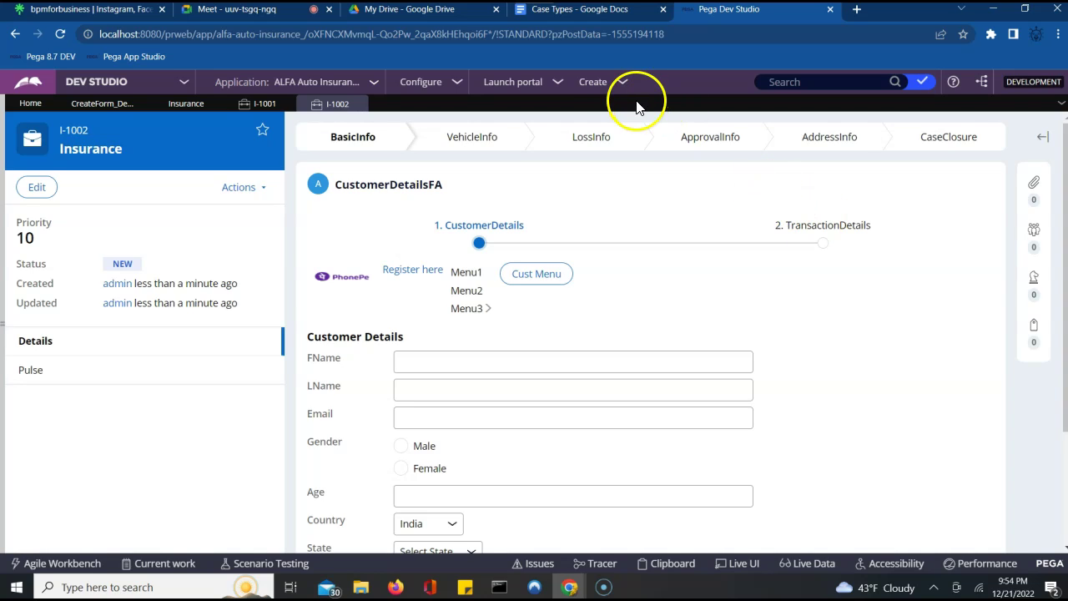
- Launch case I-1003 from the header's Create > New > Insurance menu
{"action": "left_click", "coordinate": [604, 82]}
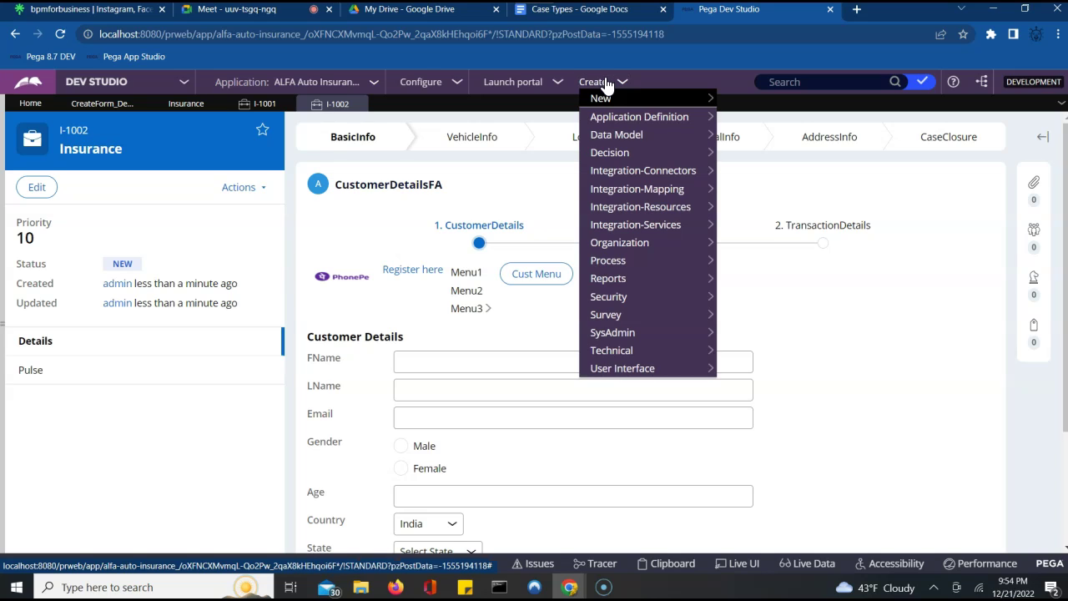
{"action": "left_click", "coordinate": [638, 100]}
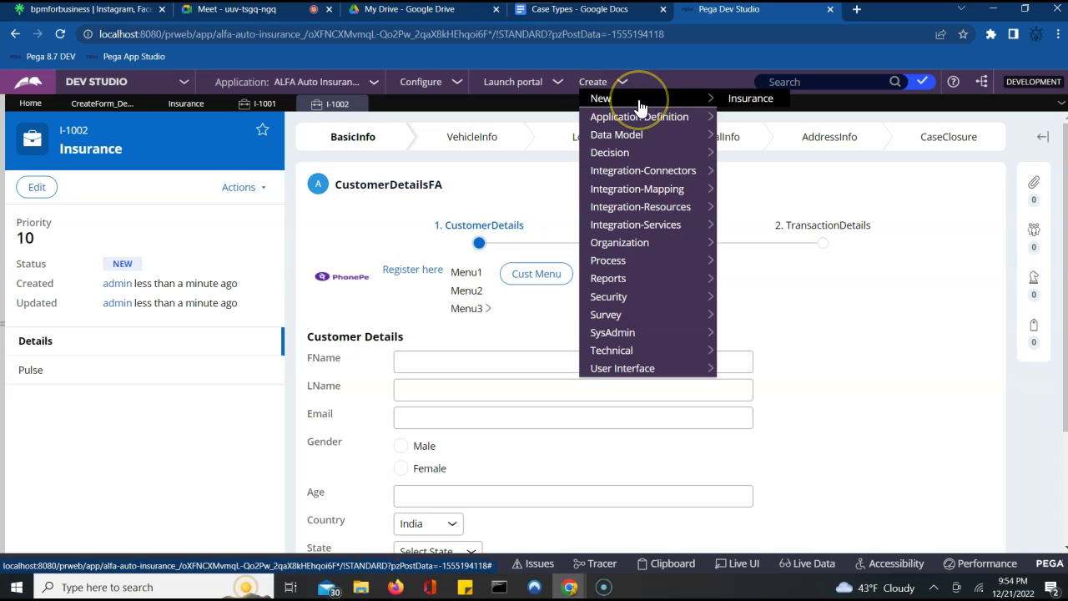
{"action": "left_click", "coordinate": [543, 111]}
{"action": "left_click", "coordinate": [599, 84]}
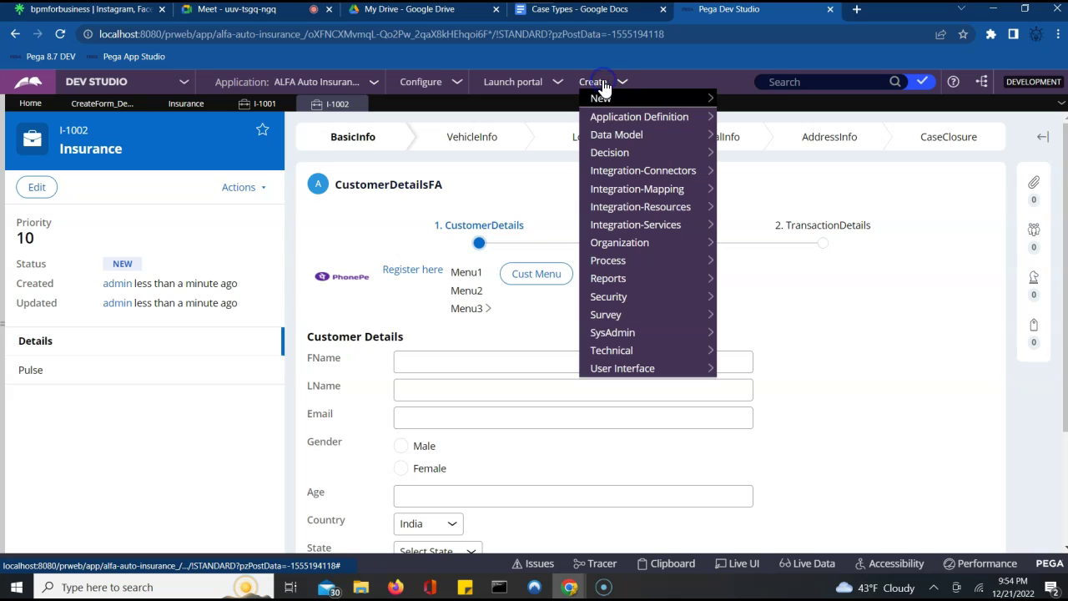
{"action": "mouse_move", "coordinate": [599, 98]}
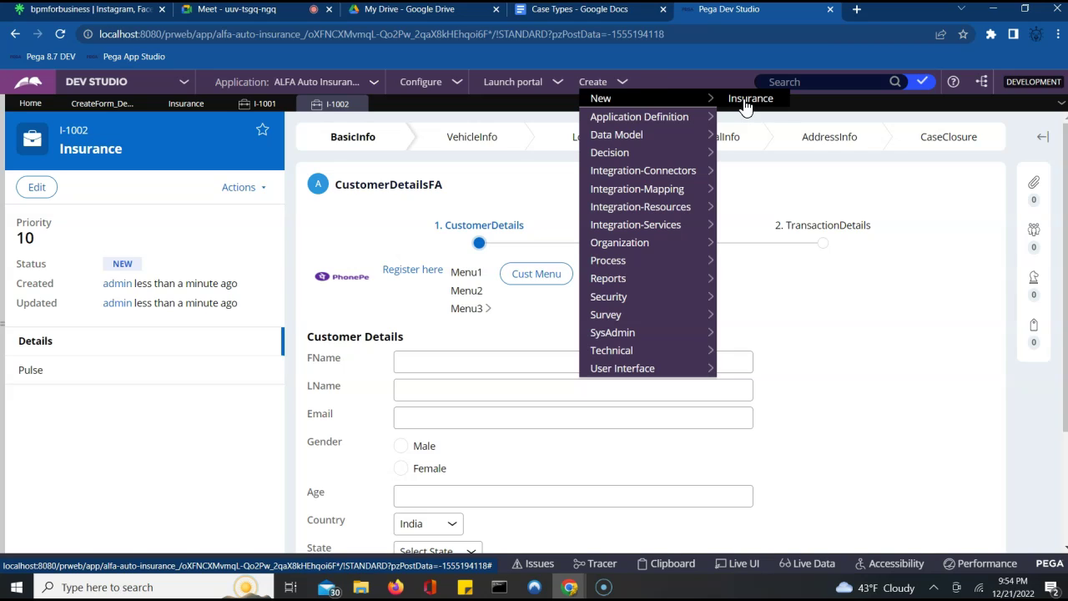
{"action": "left_click", "coordinate": [589, 83]}
{"action": "mouse_move", "coordinate": [605, 98]}
{"action": "left_click", "coordinate": [743, 100]}
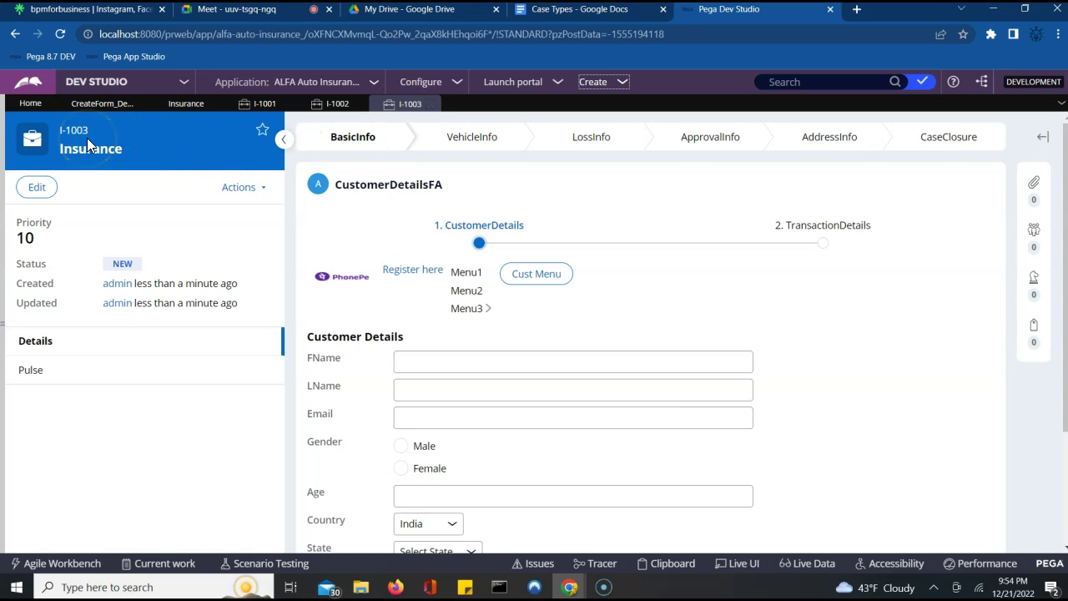
- Pass the empty CustomerDetails, TransactionDetails and vehicle forms, then show the case's stage overview
{"action": "left_click", "coordinate": [806, 450]}
{"action": "scroll", "coordinate": [806, 455], "scroll_direction": "down", "scroll_amount": 1}
{"action": "scroll", "coordinate": [806, 456], "scroll_direction": "down", "scroll_amount": 2}
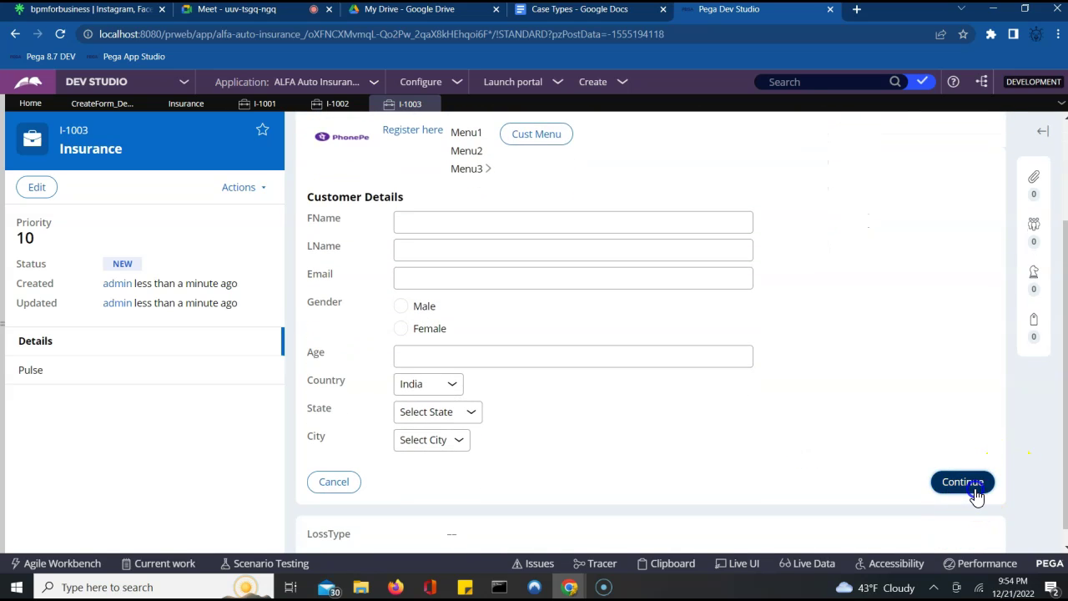
{"action": "left_click", "coordinate": [968, 484]}
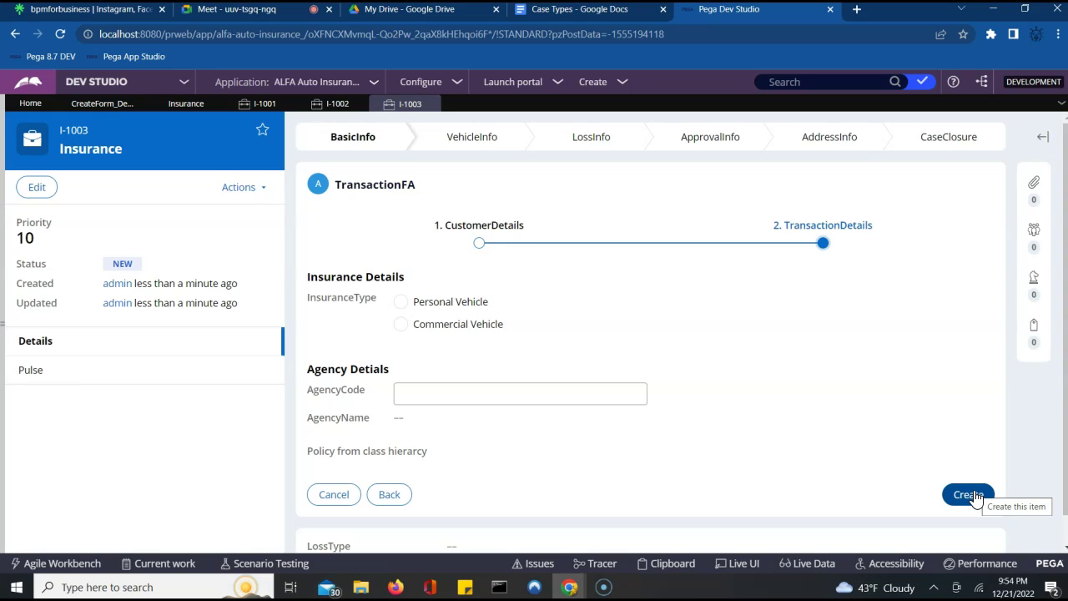
{"action": "left_click", "coordinate": [975, 492]}
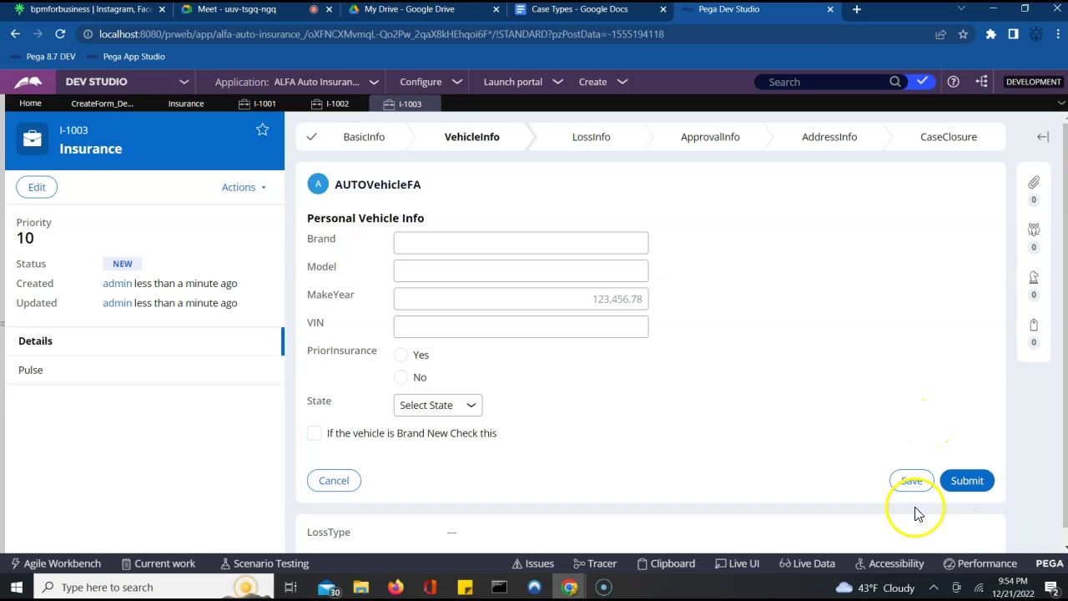
{"action": "left_click", "coordinate": [966, 484]}
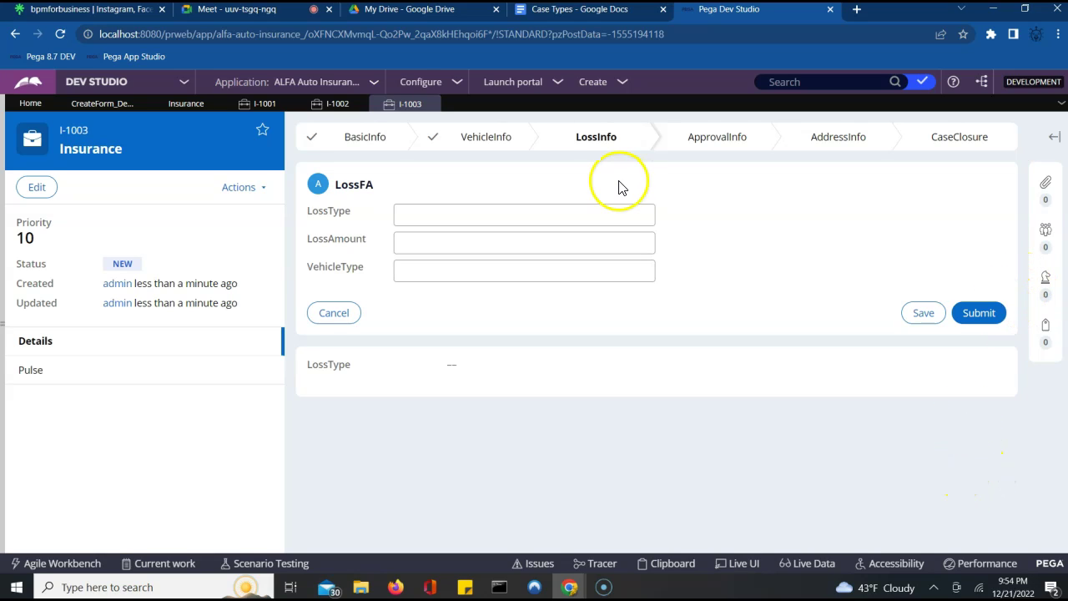
{"action": "left_click", "coordinate": [597, 142]}
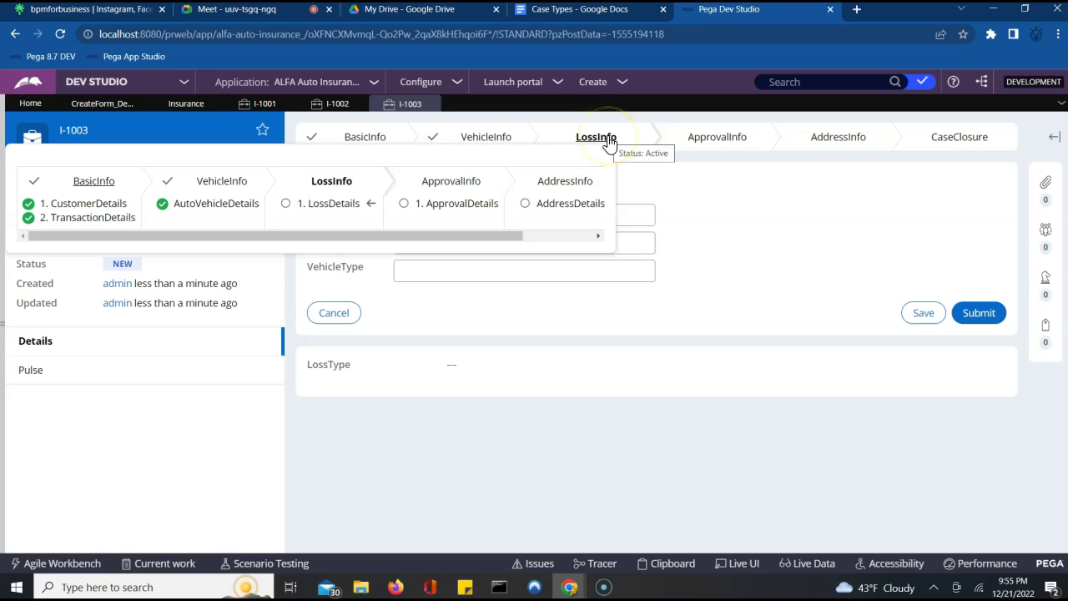
{"action": "left_click", "coordinate": [567, 158]}
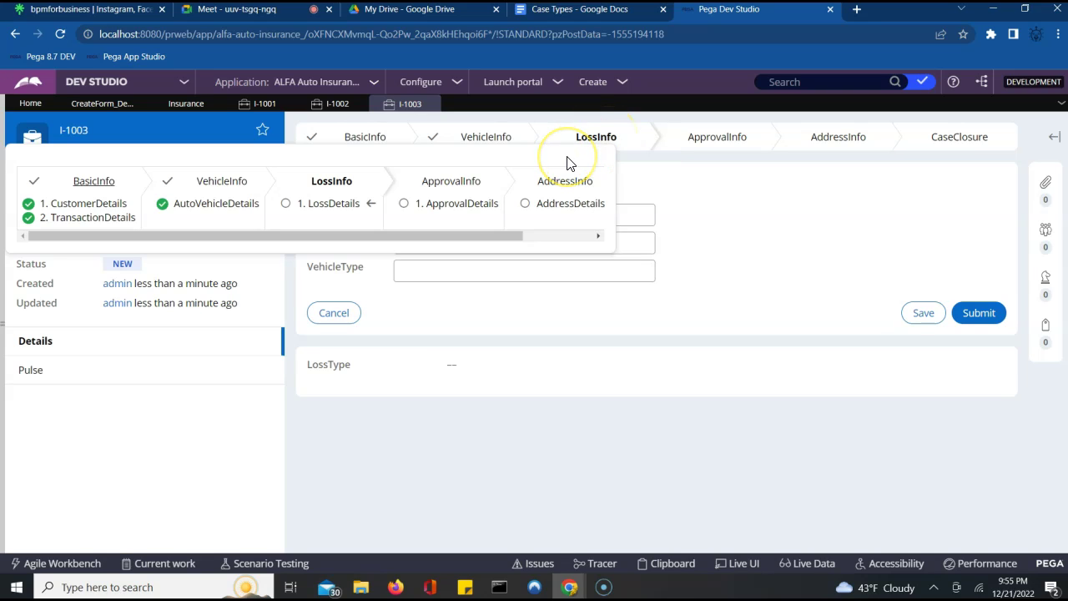
{"action": "left_click", "coordinate": [604, 139]}
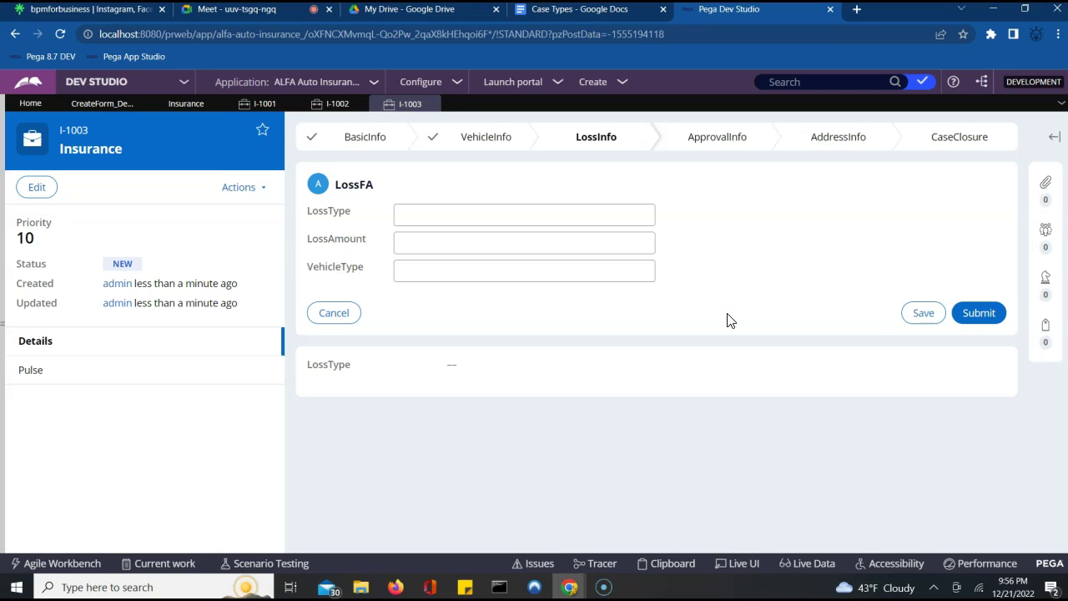
{"action": "left_click", "coordinate": [978, 315]}
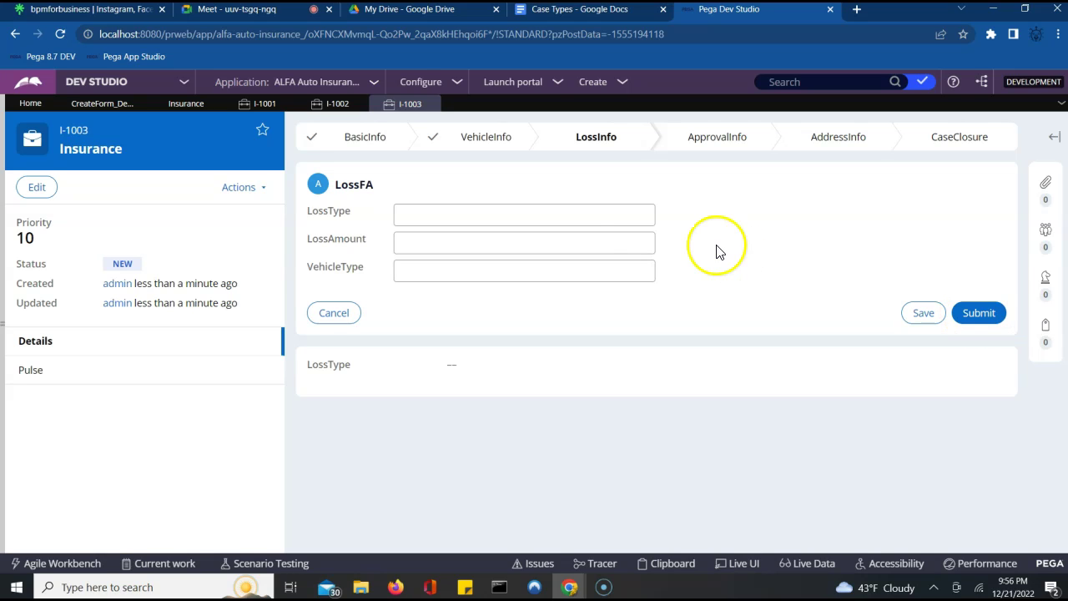
{"action": "left_click", "coordinate": [1058, 102]}
{"action": "left_click", "coordinate": [838, 239]}
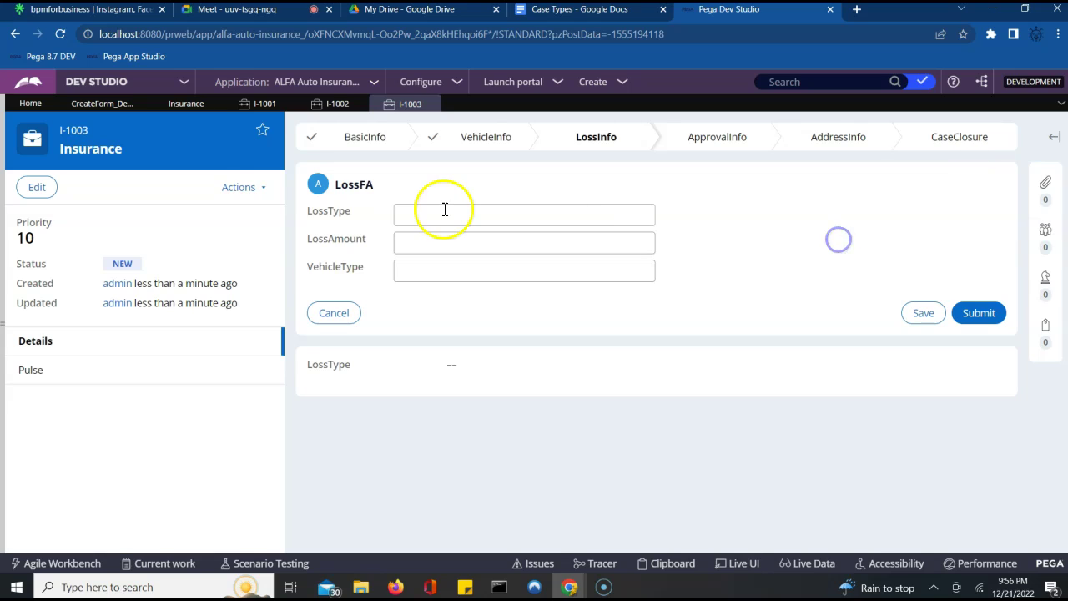
- Submit LossFA, approve and submit ApprovalFA, then submit AddressFA so I-1003 becomes Resolved-Completed
{"action": "left_click", "coordinate": [259, 188]}
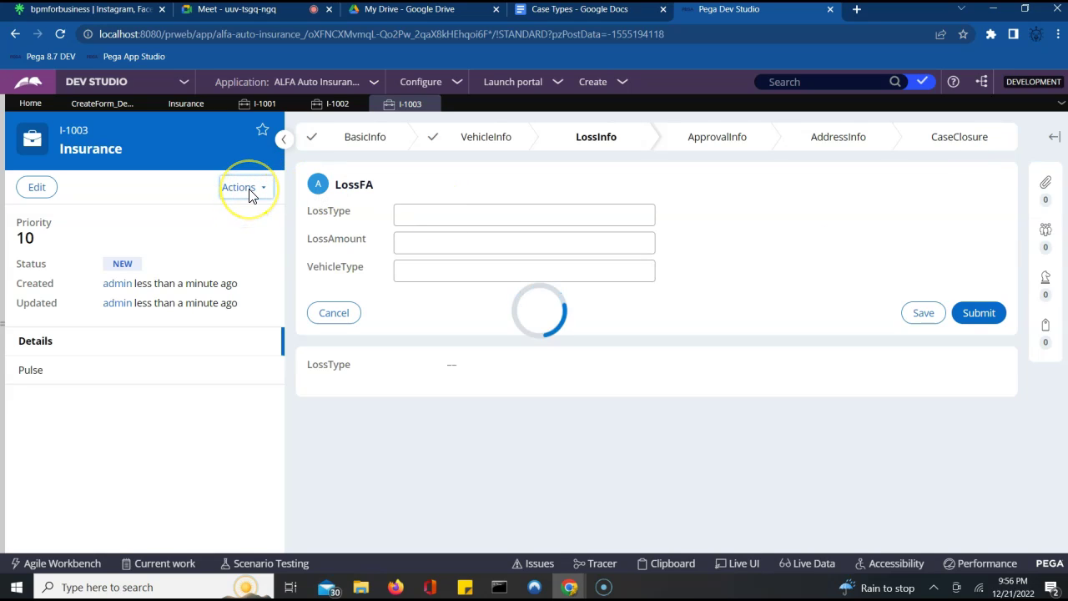
{"action": "left_click", "coordinate": [737, 274]}
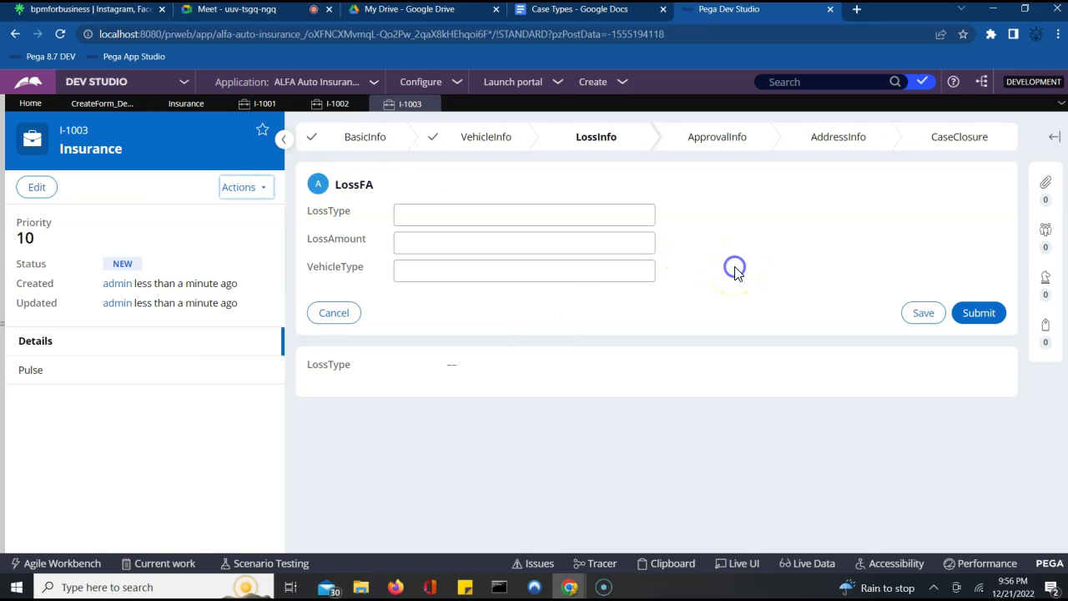
{"action": "left_click", "coordinate": [975, 317]}
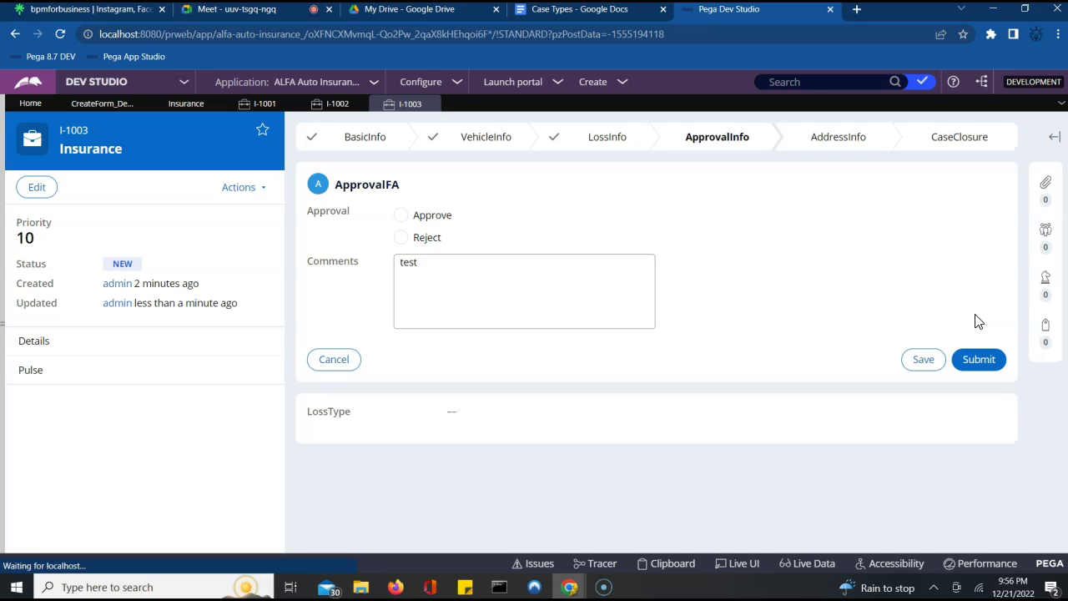
{"action": "left_click", "coordinate": [402, 217]}
{"action": "left_click", "coordinate": [983, 360]}
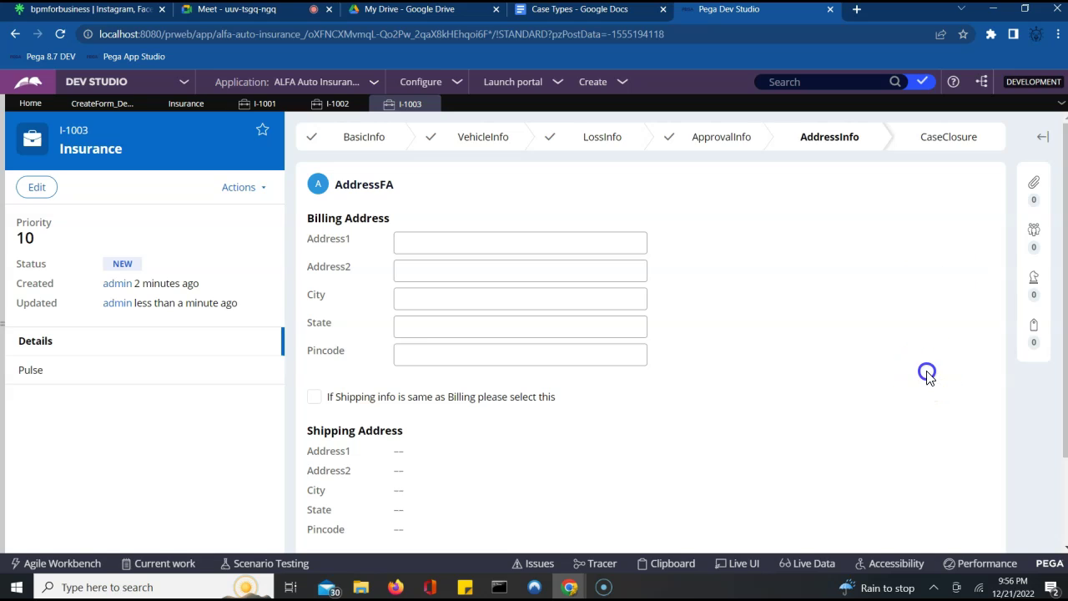
{"action": "scroll", "coordinate": [928, 376], "scroll_direction": "down", "scroll_amount": 2}
{"action": "left_click", "coordinate": [973, 463]}
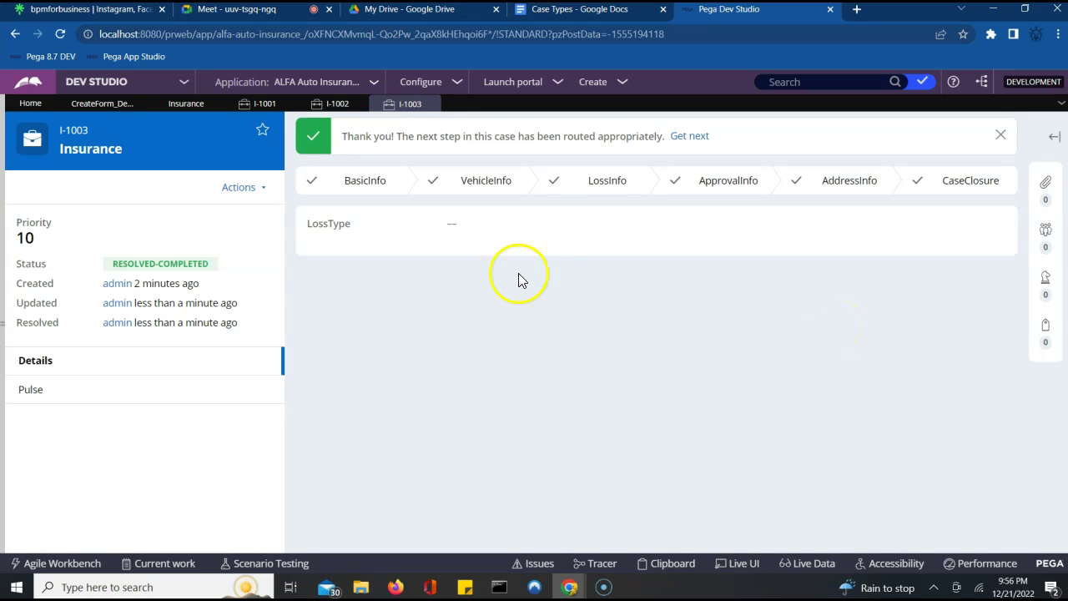
{"action": "double_click", "coordinate": [161, 268]}
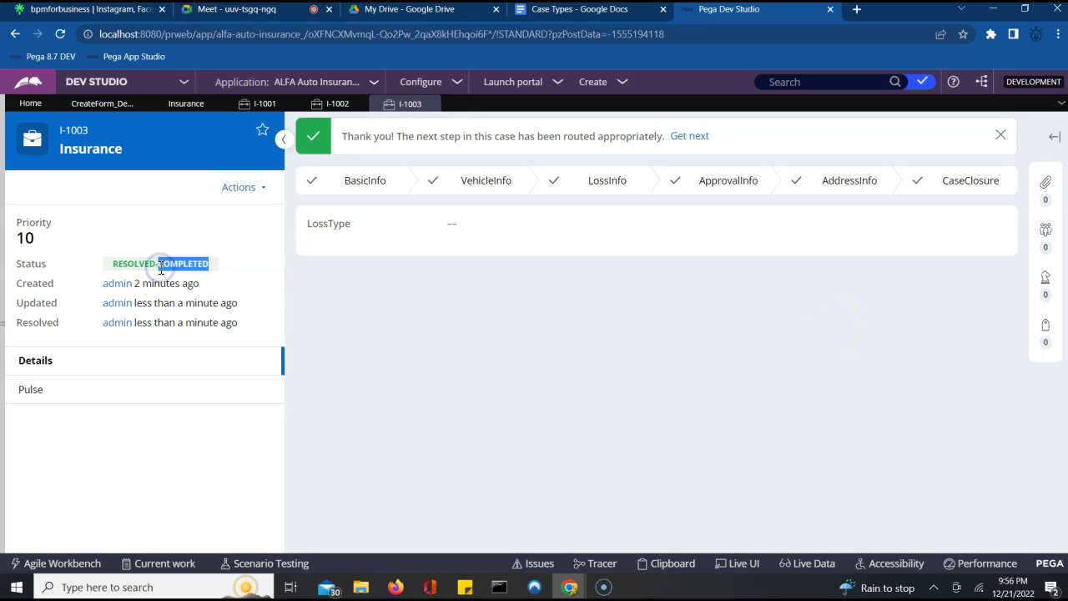
{"action": "left_click", "coordinate": [226, 253]}
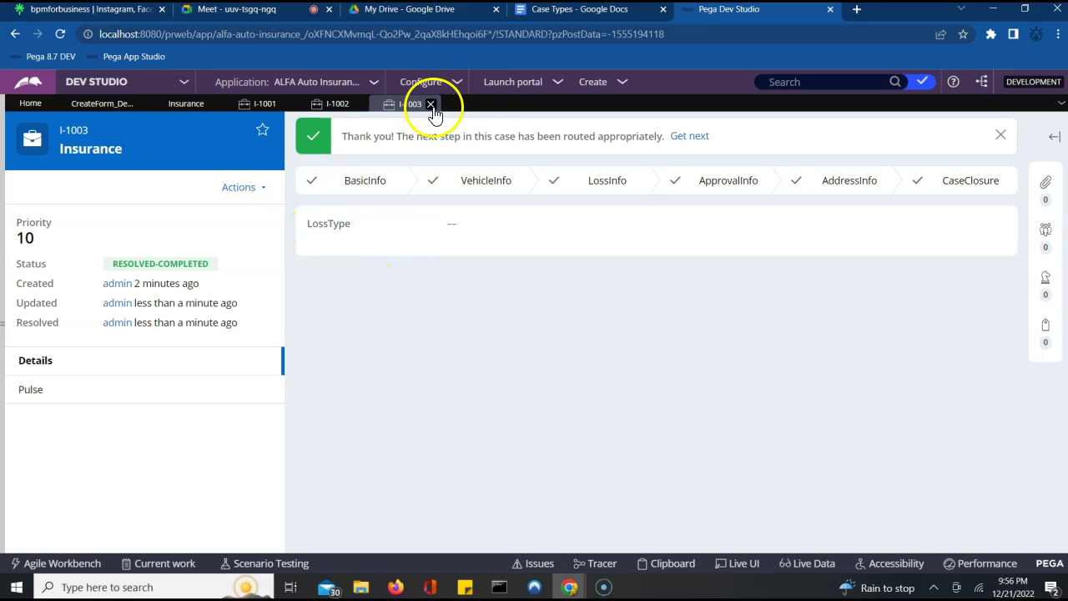
- Close the I-1003, I-1002 and I-1001 case tabs and go back to the Insurance life cycle
{"action": "left_click", "coordinate": [431, 105]}
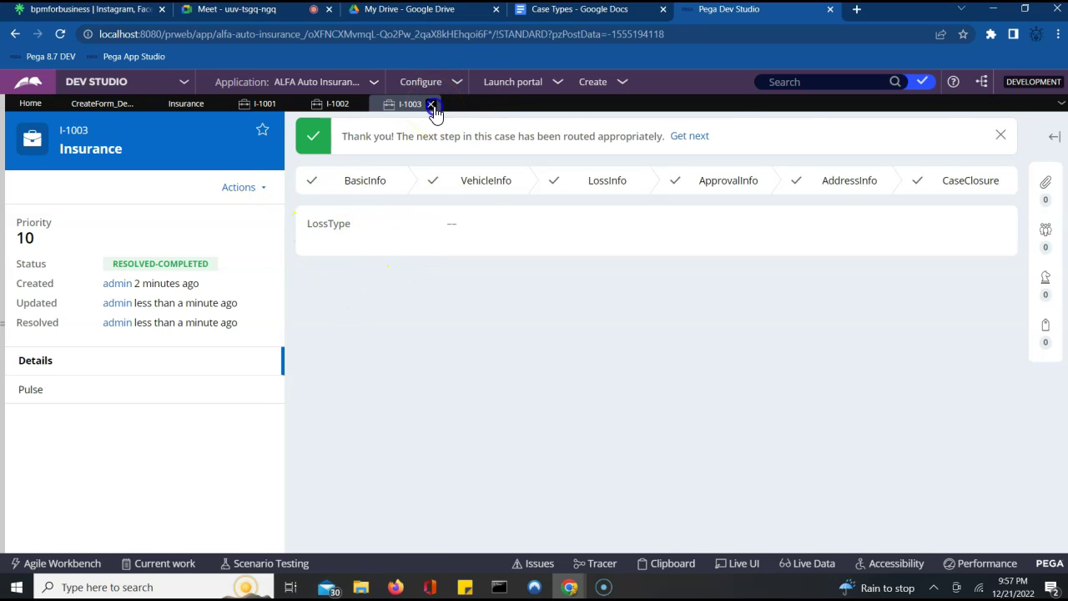
{"action": "left_click", "coordinate": [360, 104]}
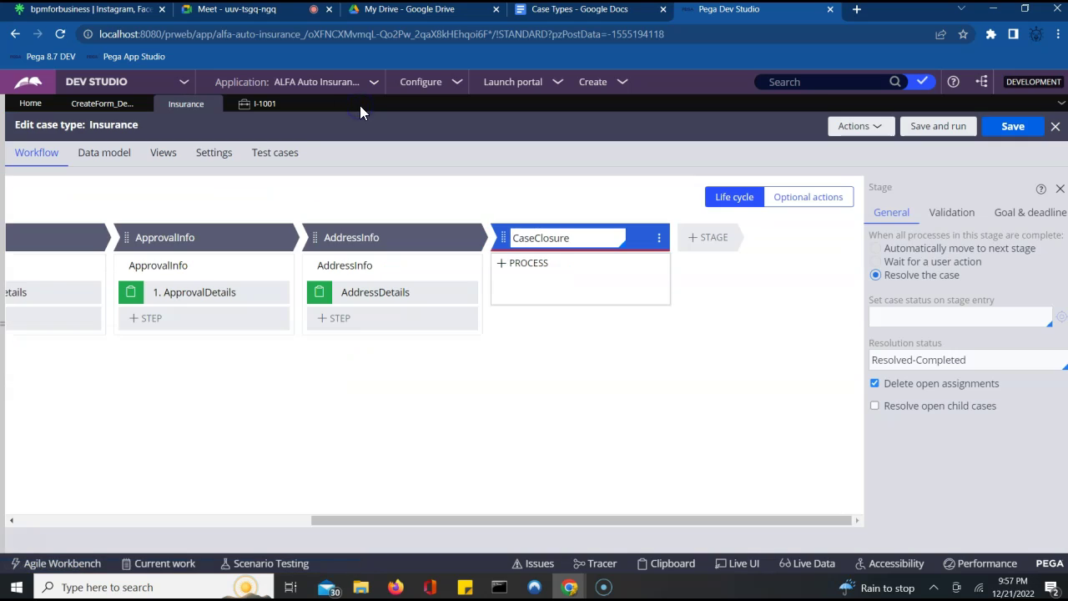
{"action": "left_click", "coordinate": [282, 105]}
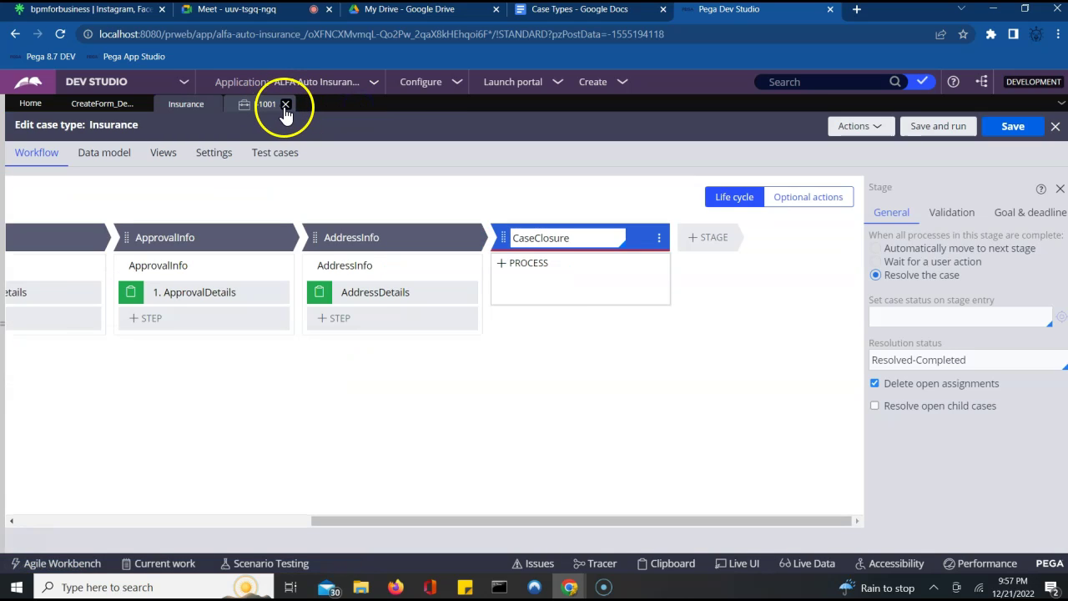
{"action": "left_click", "coordinate": [247, 524]}
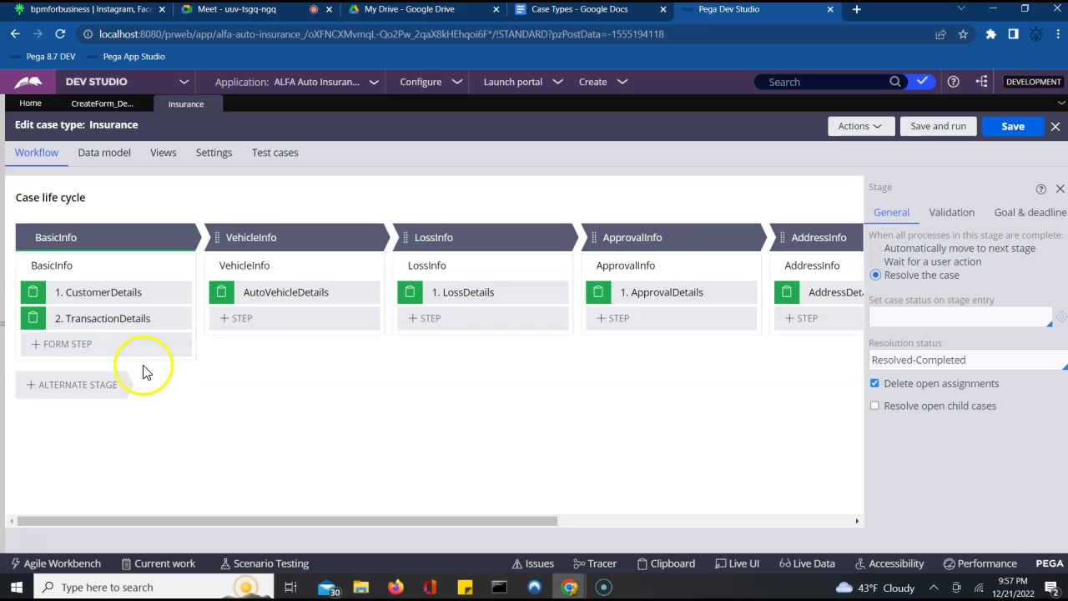
{"action": "mouse_move", "coordinate": [740, 302]}
- Add a Collect Information form step to BasicInfo, then delete the empty step
{"action": "left_click", "coordinate": [48, 349]}
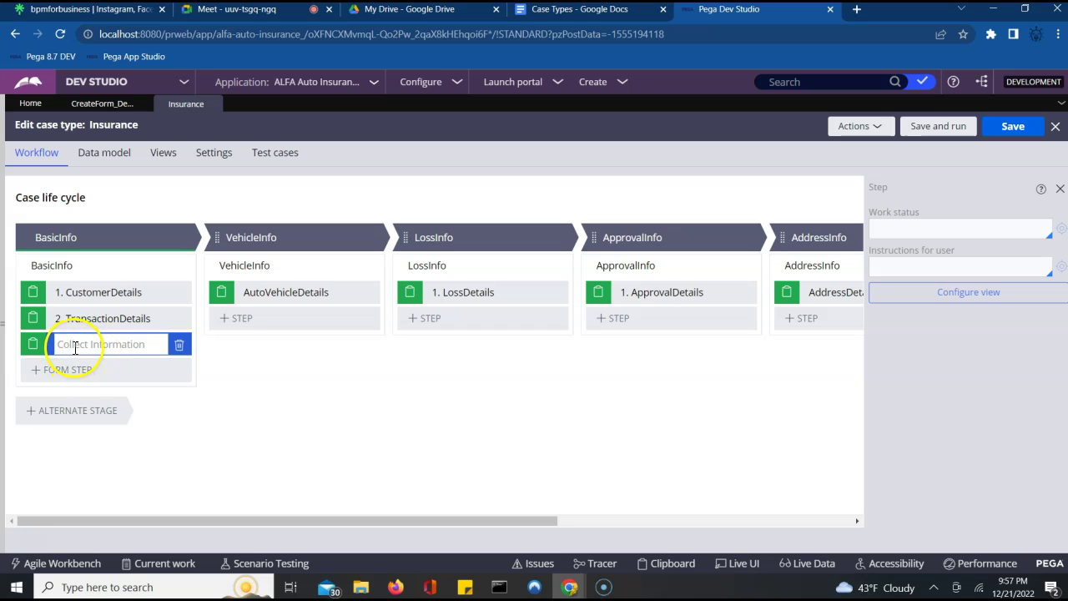
{"action": "right_click", "coordinate": [73, 350]}
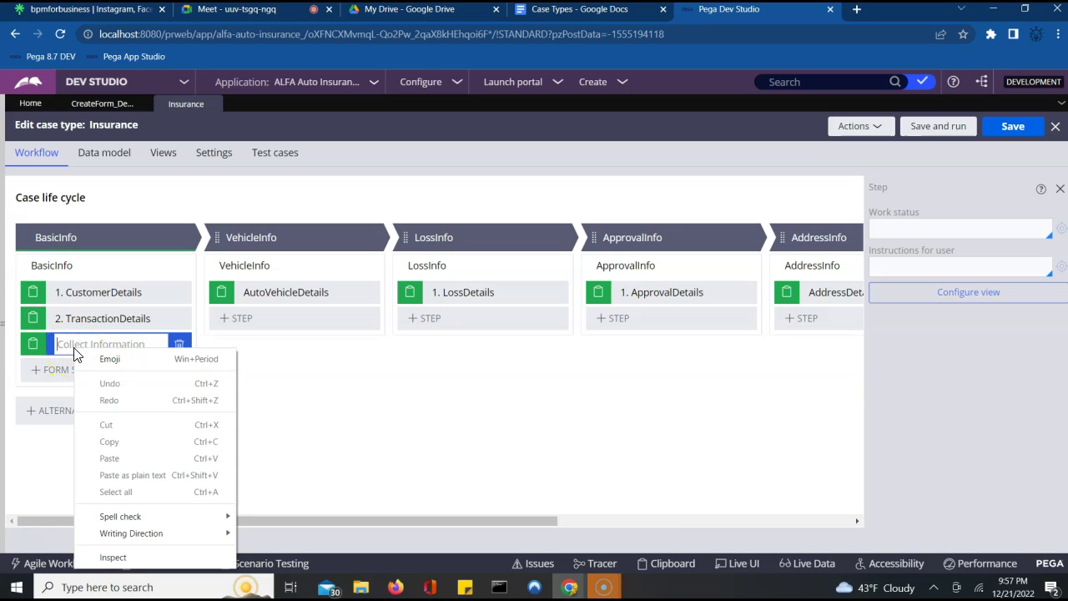
{"action": "left_click", "coordinate": [36, 343]}
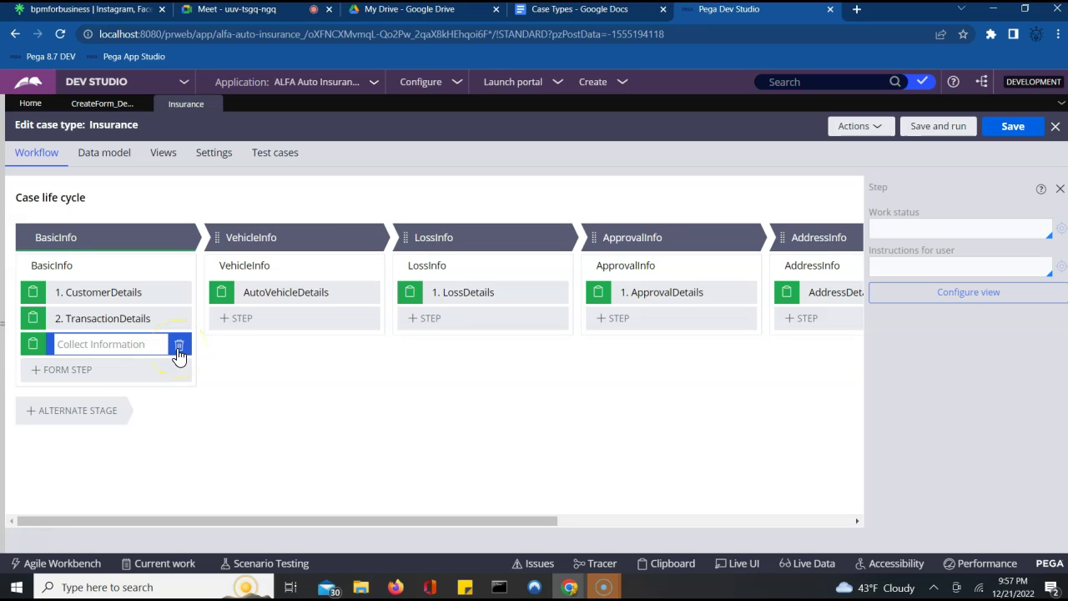
{"action": "left_click", "coordinate": [130, 344]}
{"action": "left_click", "coordinate": [33, 343]}
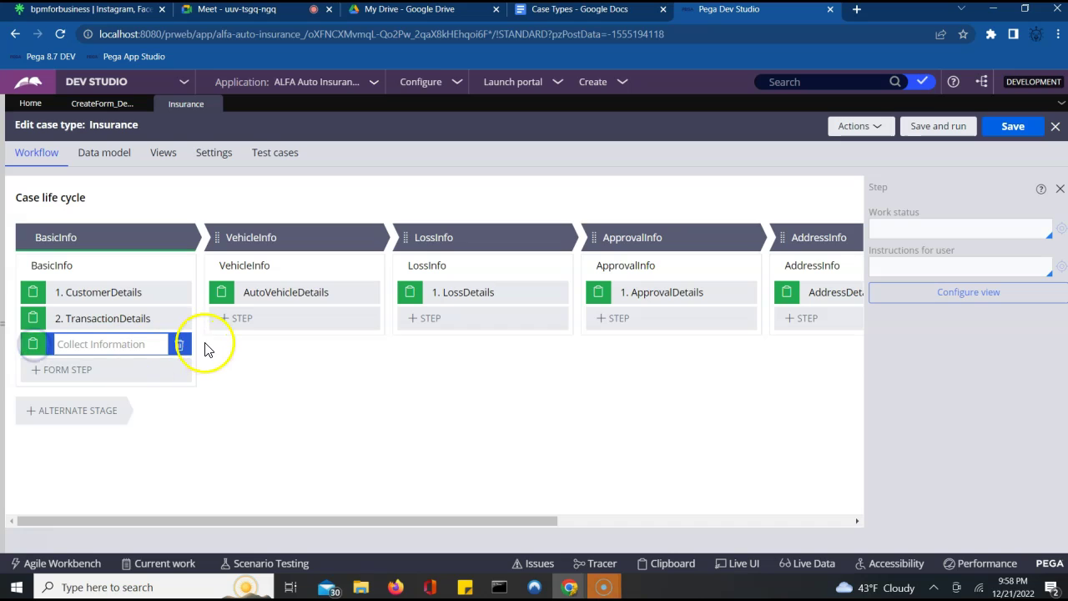
{"action": "left_click", "coordinate": [179, 345]}
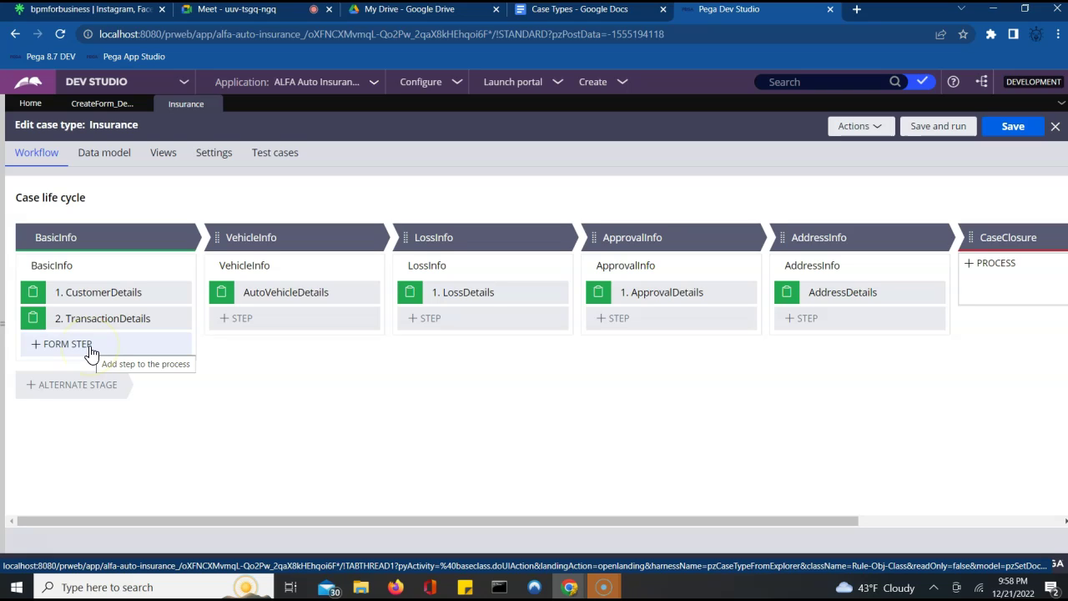
- Add another BasicInfo form step, try dragging it to reorder, then delete it
{"action": "left_click", "coordinate": [116, 346]}
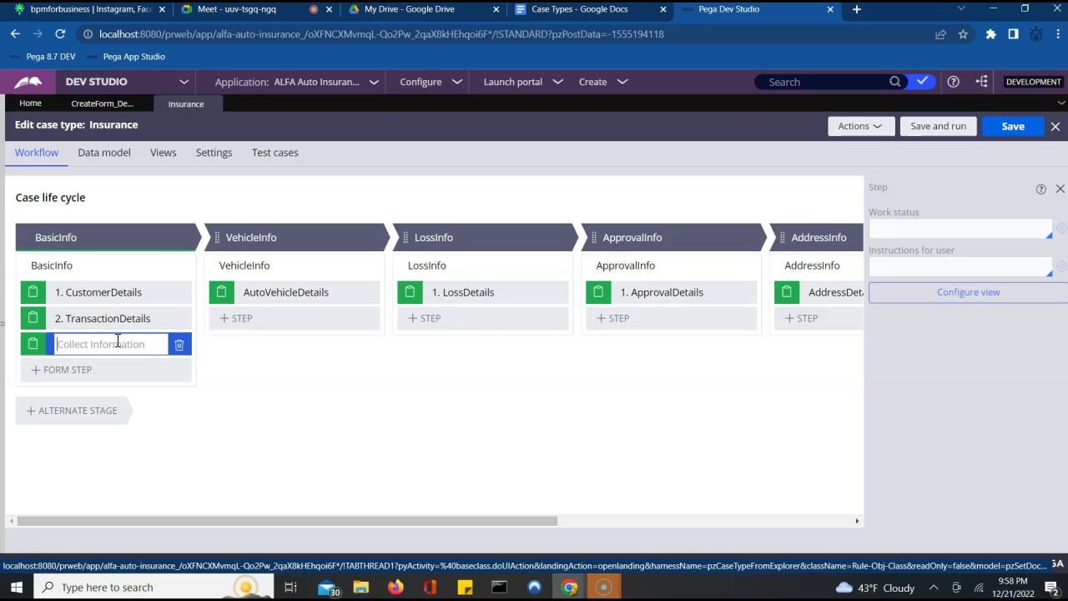
{"action": "left_click", "coordinate": [106, 357]}
{"action": "left_click", "coordinate": [27, 343]}
{"action": "right_click", "coordinate": [25, 343]}
{"action": "key", "text": "Escape"}
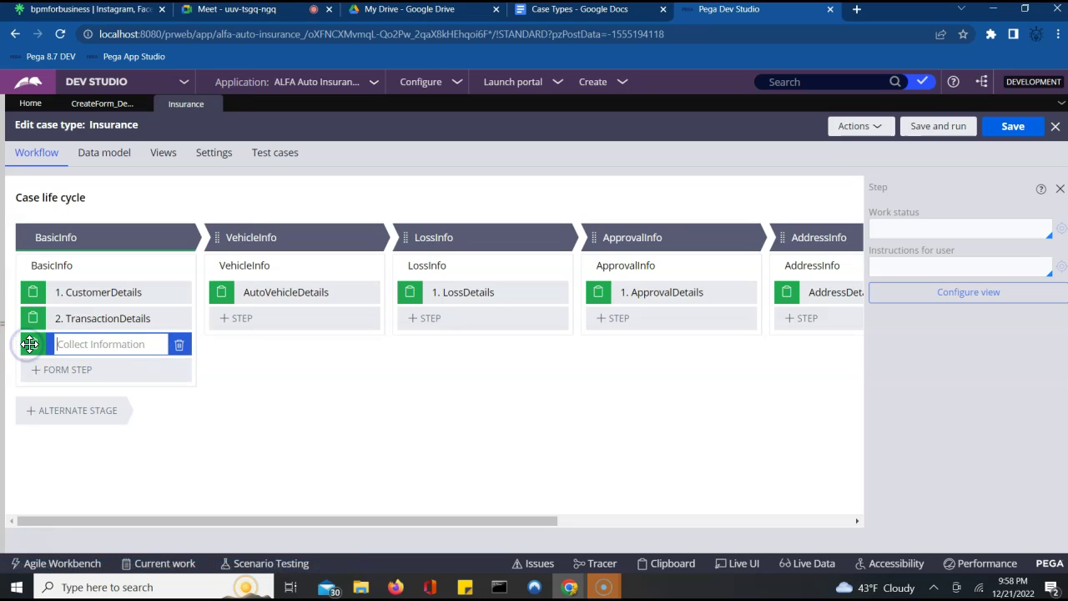
{"action": "left_click_drag", "start_coordinate": [26, 344], "coordinate": [29, 343]}
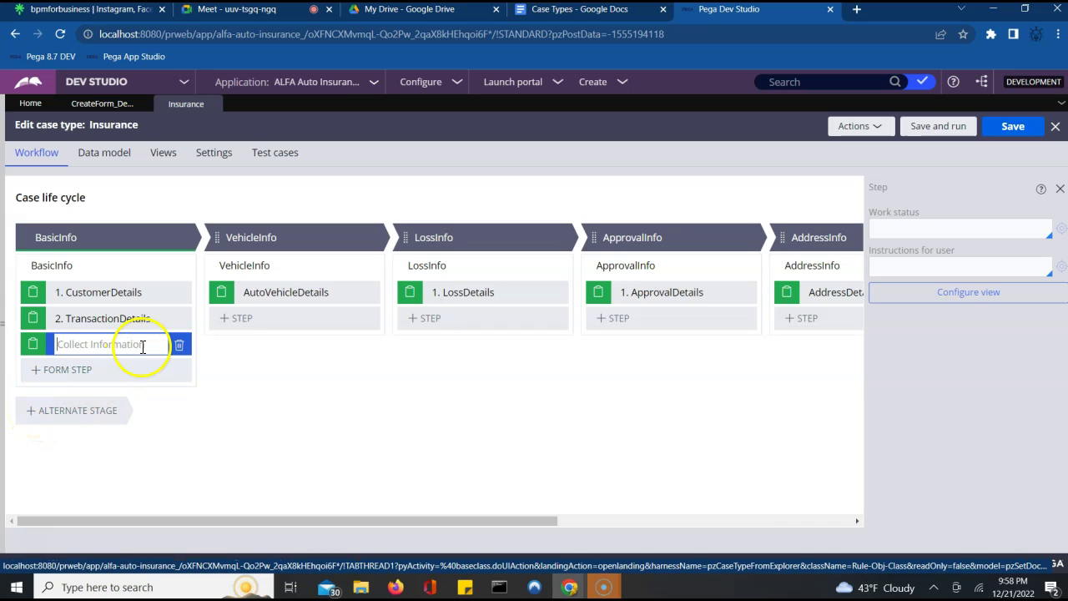
{"action": "right_click", "coordinate": [40, 345]}
{"action": "key", "text": "Escape"}
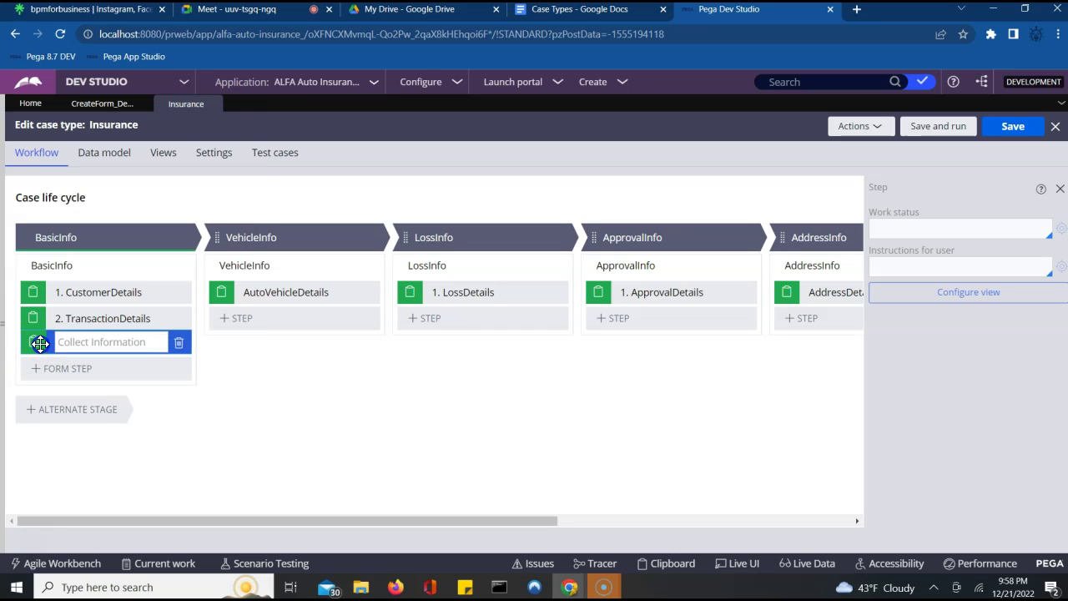
{"action": "left_click", "coordinate": [70, 344]}
{"action": "left_click", "coordinate": [178, 343]}
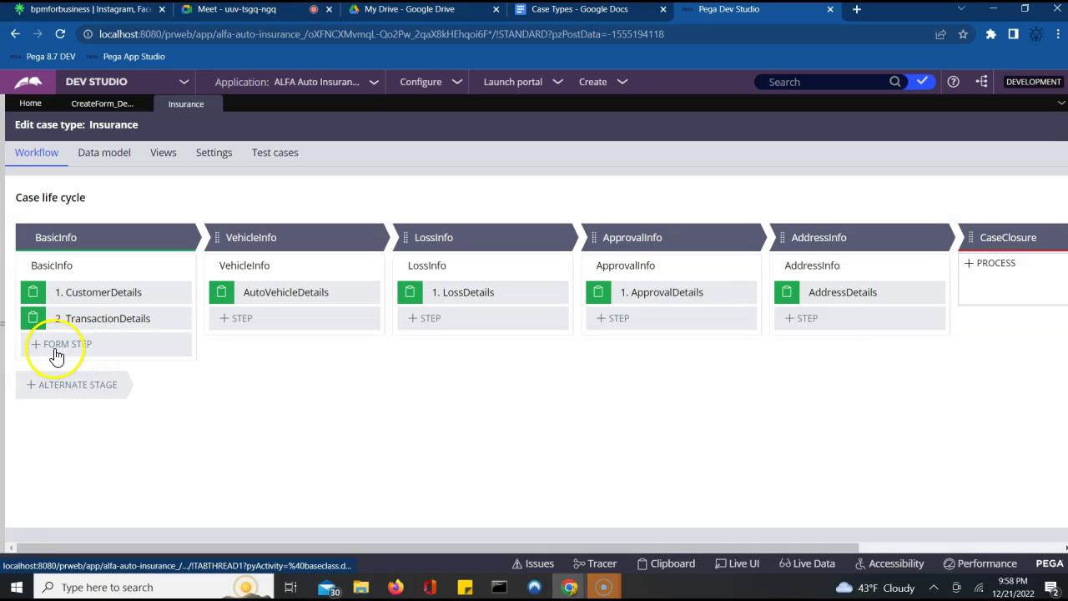
- Re-add a BasicInfo form step and start creating a new pyStatusWork work status value
{"action": "left_click", "coordinate": [65, 347]}
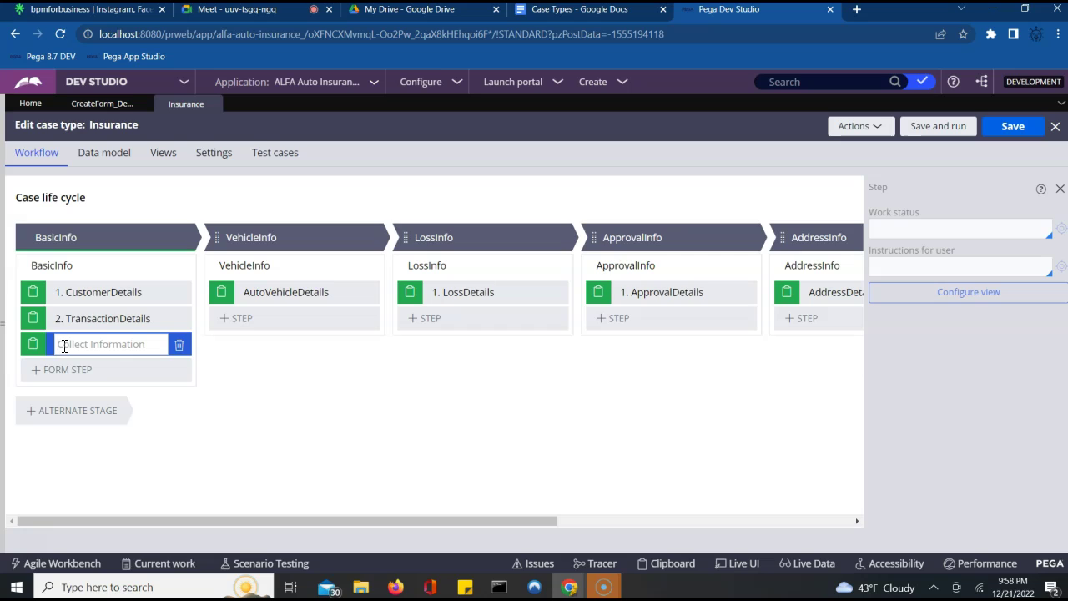
{"action": "left_click", "coordinate": [958, 233]}
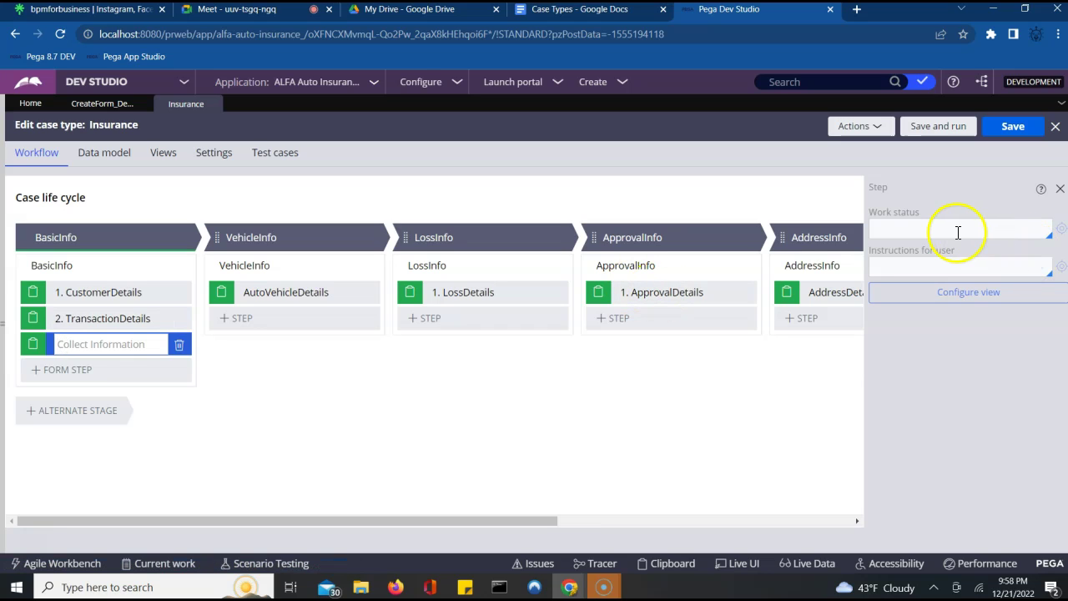
{"action": "left_click", "coordinate": [1060, 229]}
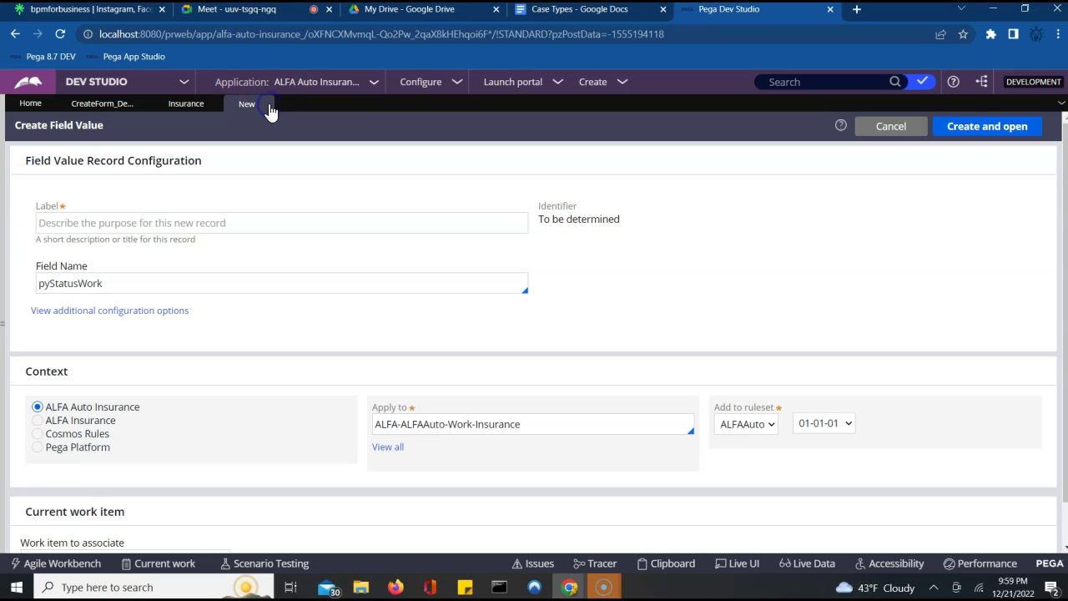
- Close the Create Field Value form and open the Case types navigation panel
{"action": "left_click", "coordinate": [270, 104]}
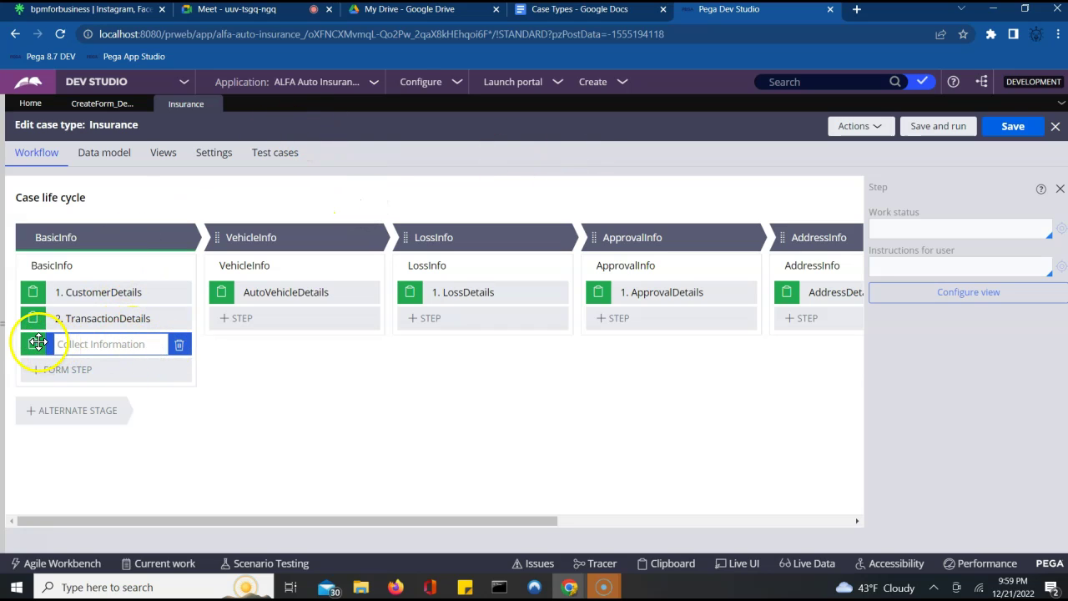
{"action": "left_click", "coordinate": [70, 344]}
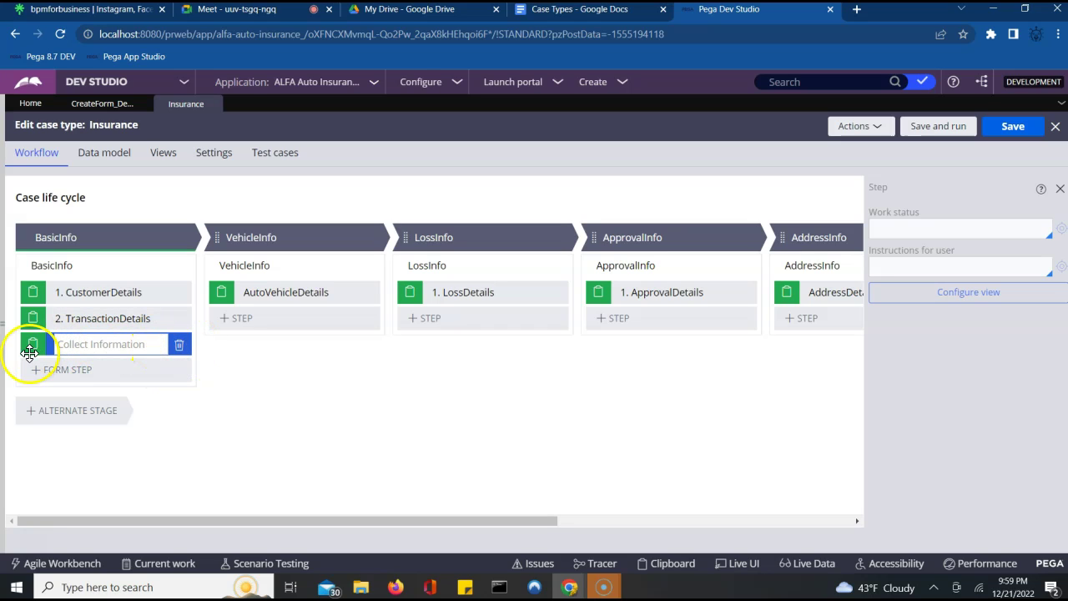
{"action": "right_click", "coordinate": [33, 350]}
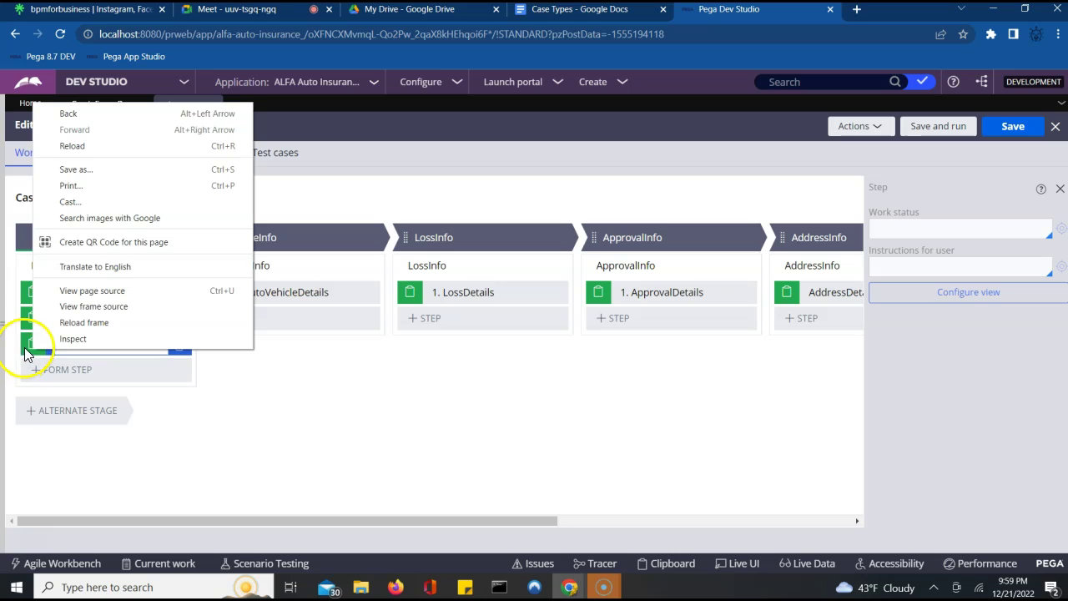
{"action": "left_click", "coordinate": [33, 352]}
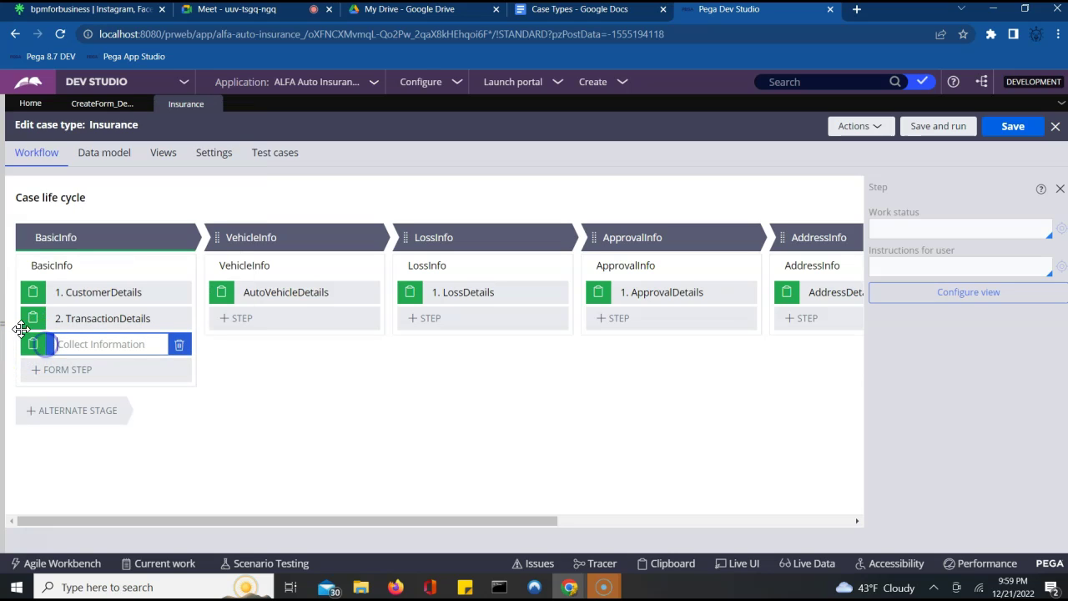
{"action": "left_click", "coordinate": [4, 327]}
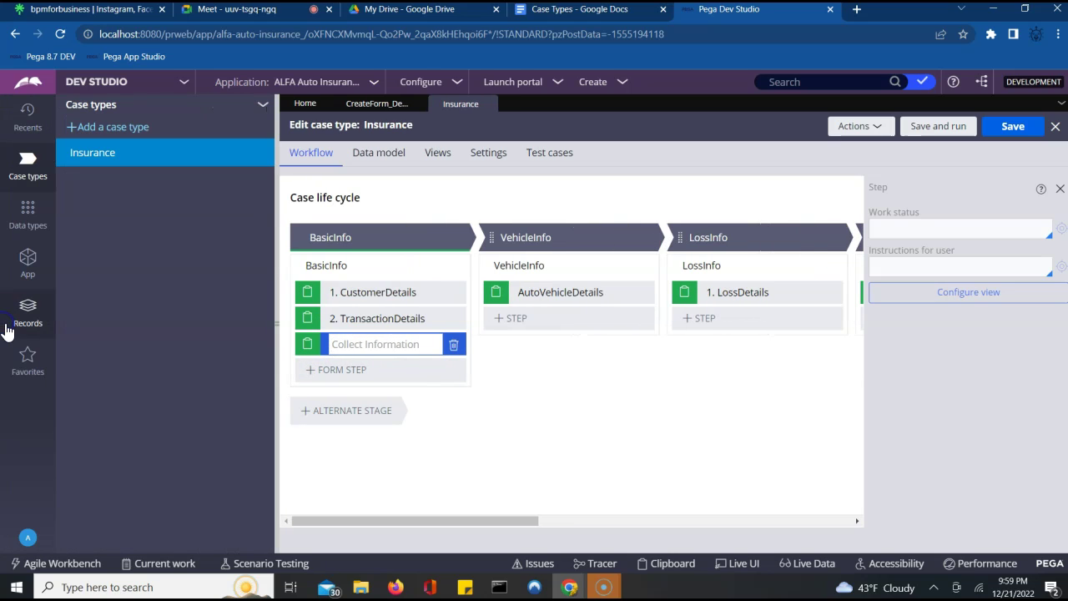
- Add a fourth empty Collect Information form step to BasicInfo
{"action": "left_click", "coordinate": [329, 375]}
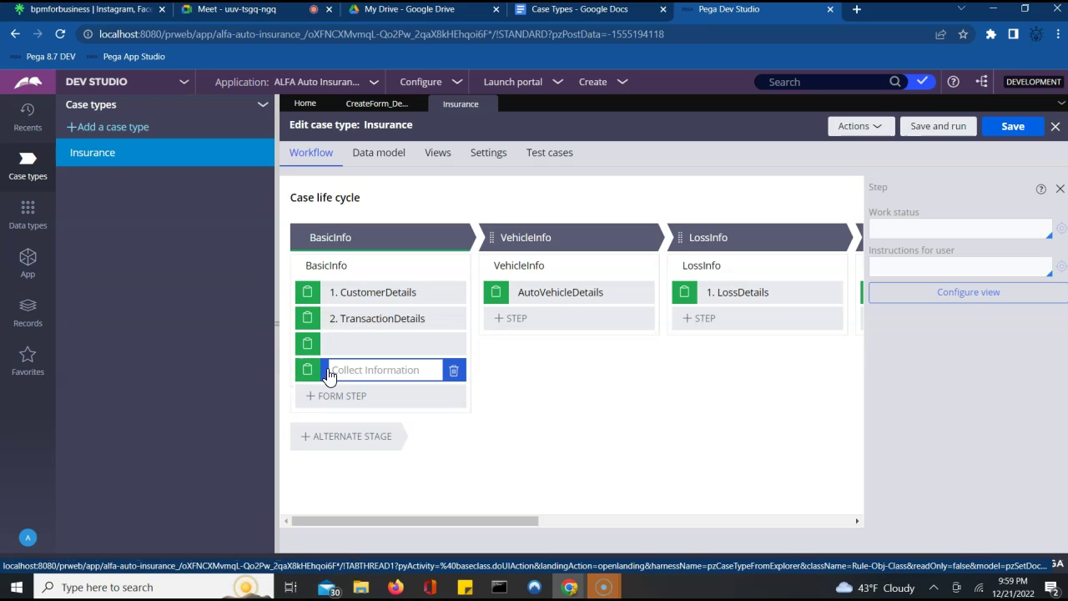
{"action": "left_click", "coordinate": [333, 344]}
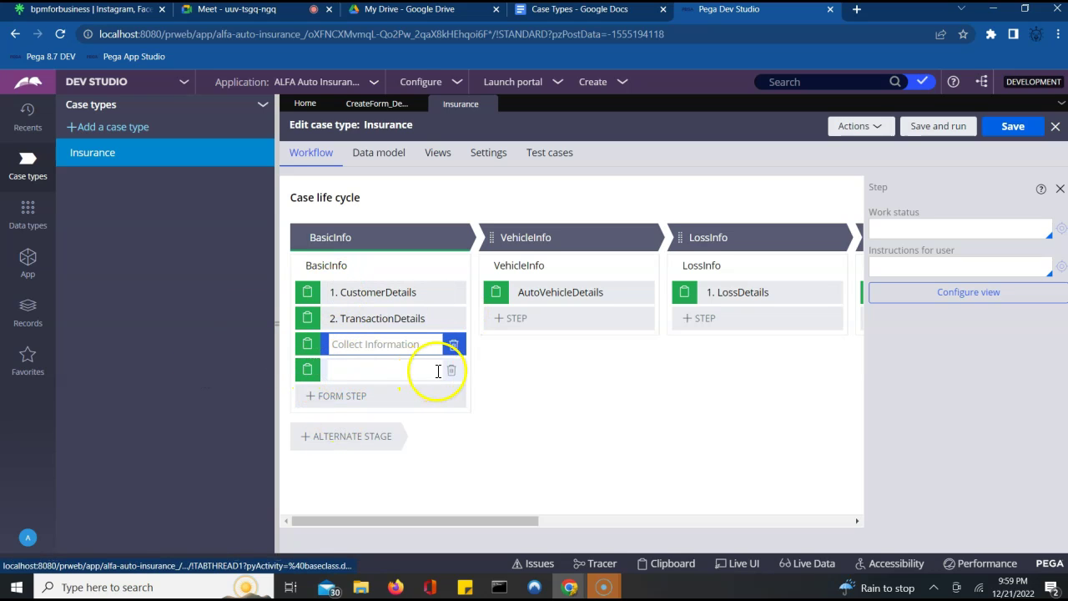
{"action": "left_click", "coordinate": [463, 372]}
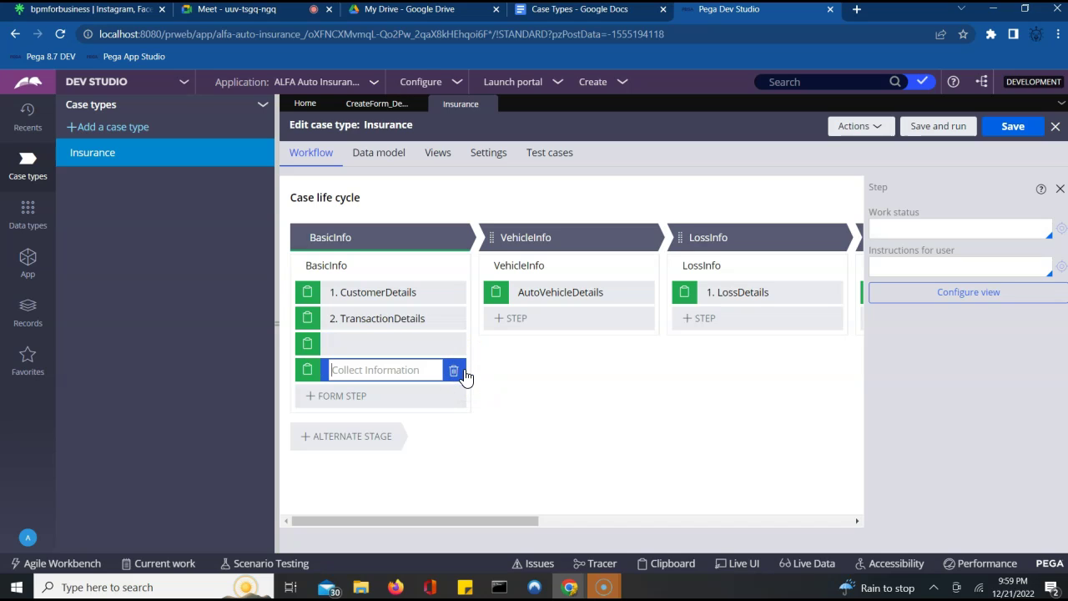
{"action": "right_click", "coordinate": [465, 375]}
{"action": "key", "text": "Escape"}
{"action": "left_click", "coordinate": [308, 371]}
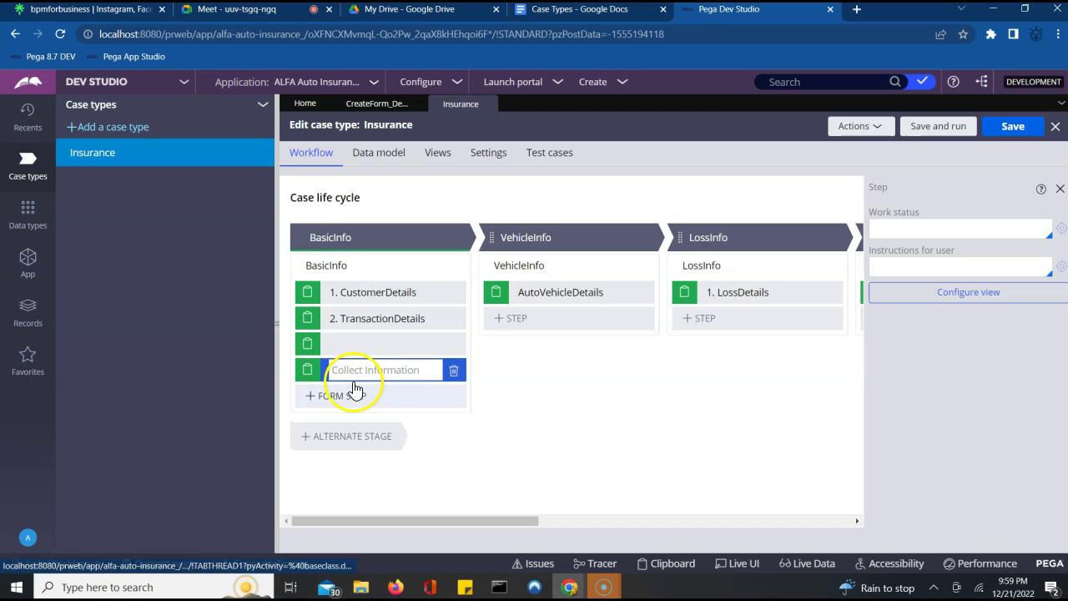
{"action": "left_click", "coordinate": [348, 378]}
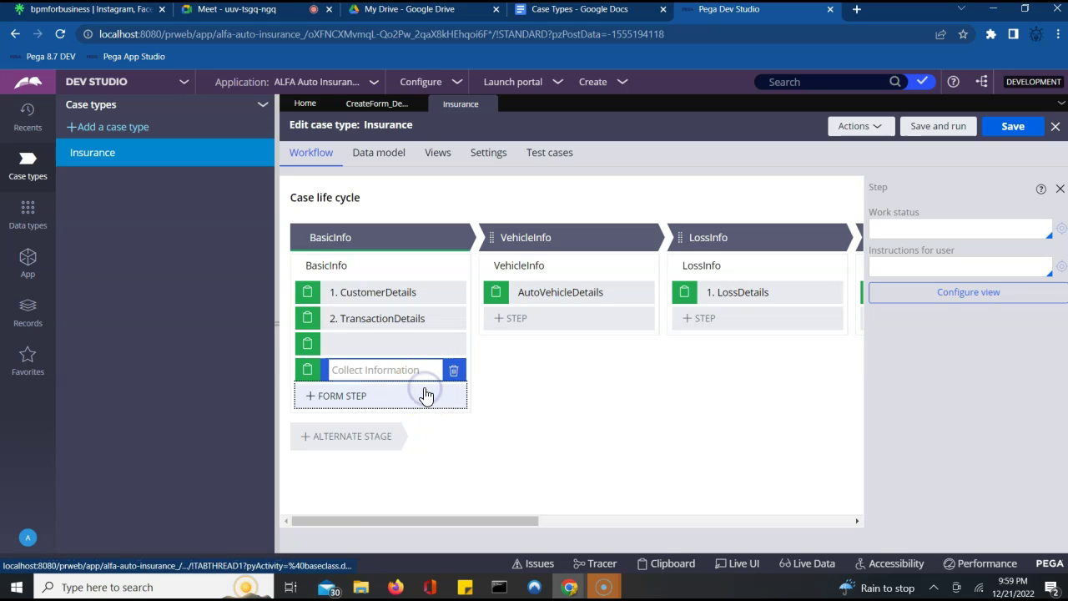
- Add one more form step, then delete it and the empty fourth step
{"action": "left_click", "coordinate": [426, 394]}
{"action": "left_click", "coordinate": [382, 395]}
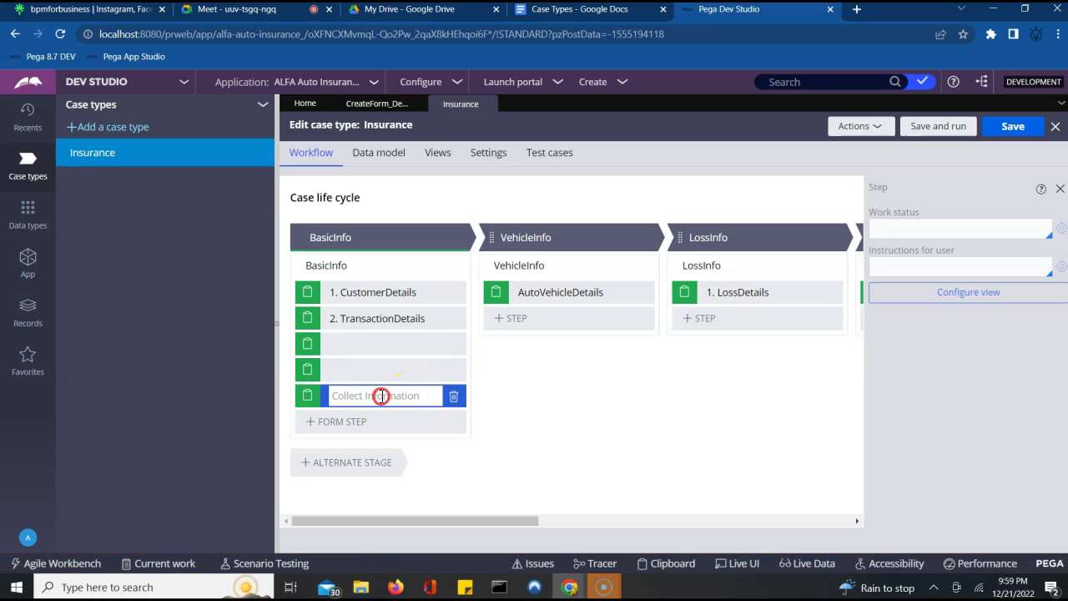
{"action": "right_click", "coordinate": [381, 395]}
{"action": "right_click", "coordinate": [306, 397]}
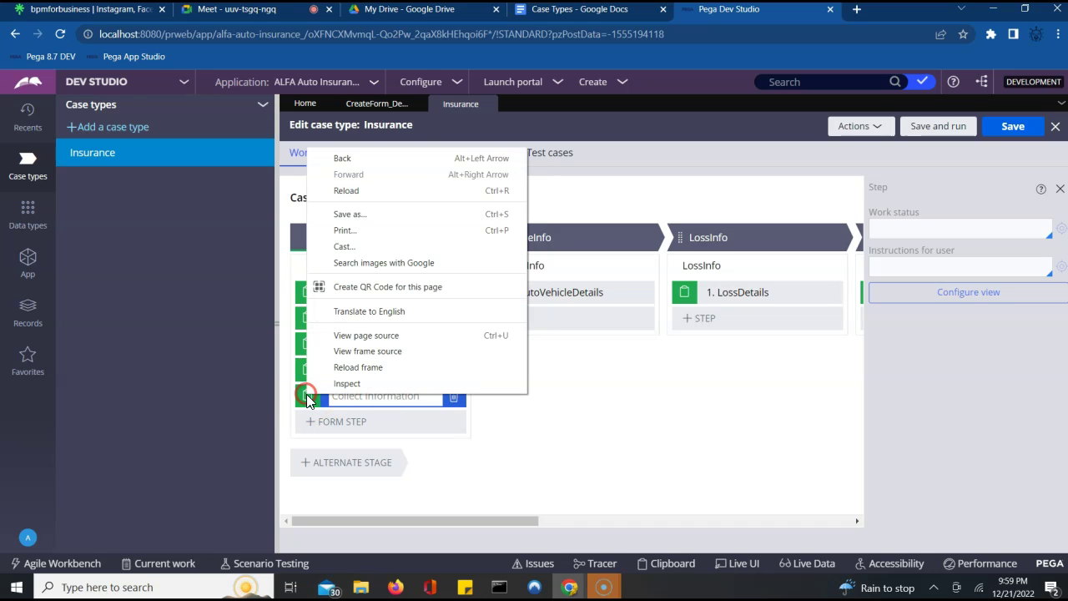
{"action": "left_click", "coordinate": [528, 413]}
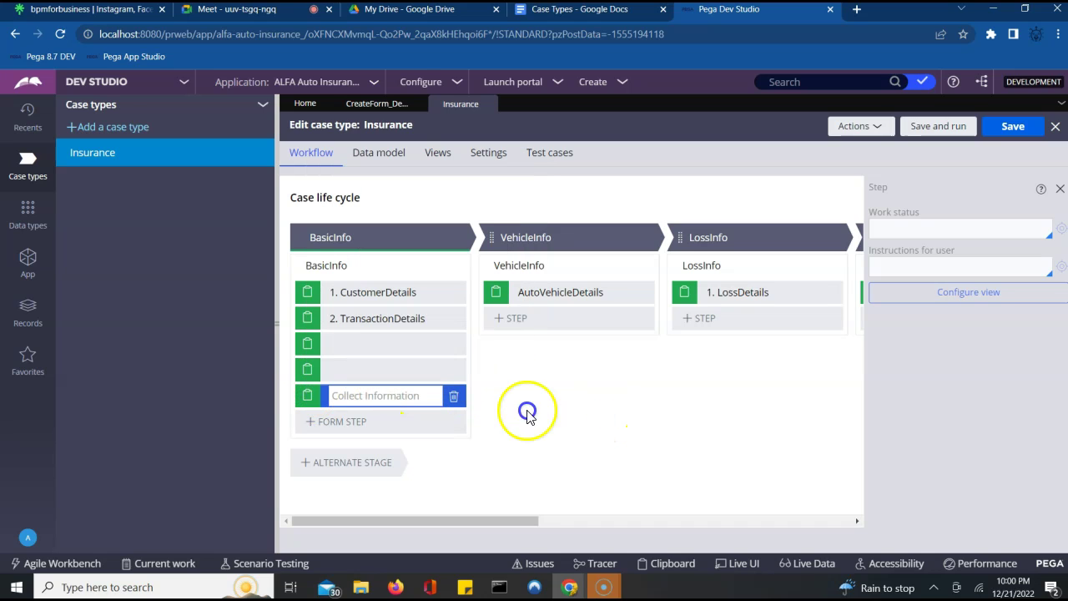
{"action": "left_click_drag", "start_coordinate": [527, 413], "coordinate": [461, 405]}
{"action": "left_click", "coordinate": [463, 402]}
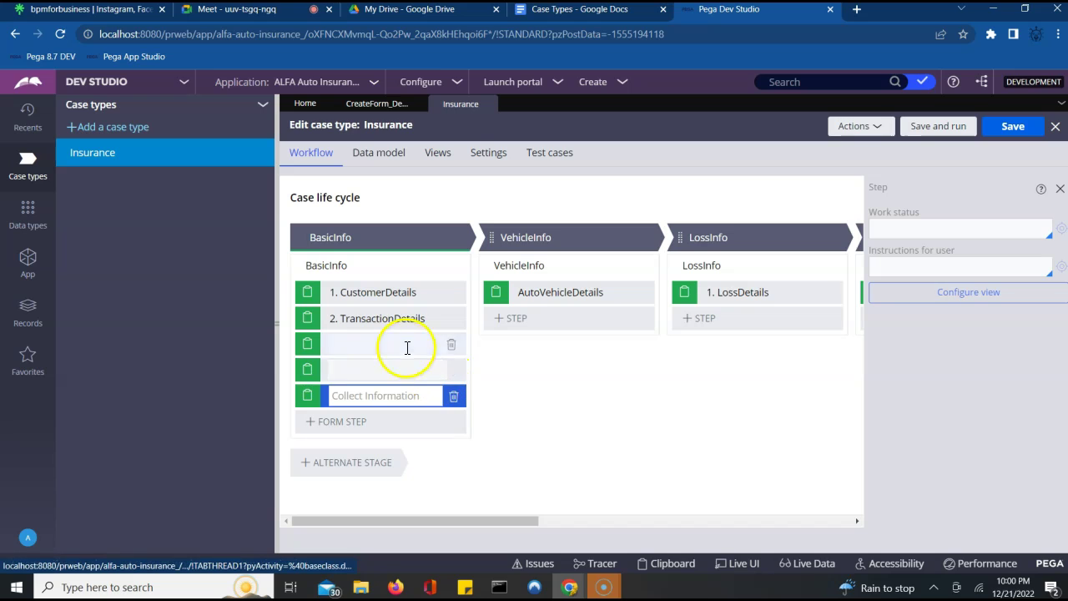
{"action": "left_click", "coordinate": [454, 401]}
{"action": "left_click", "coordinate": [451, 381]}
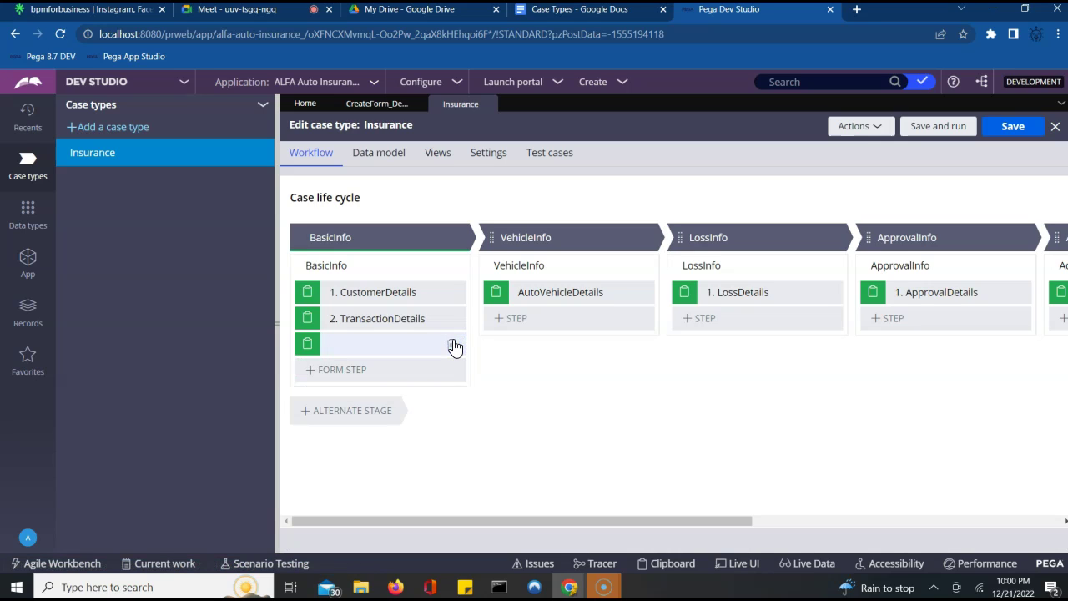
- Delete the last empty step, leaving BasicInfo with CustomerDetails and TransactionDetails
{"action": "left_click", "coordinate": [453, 344]}
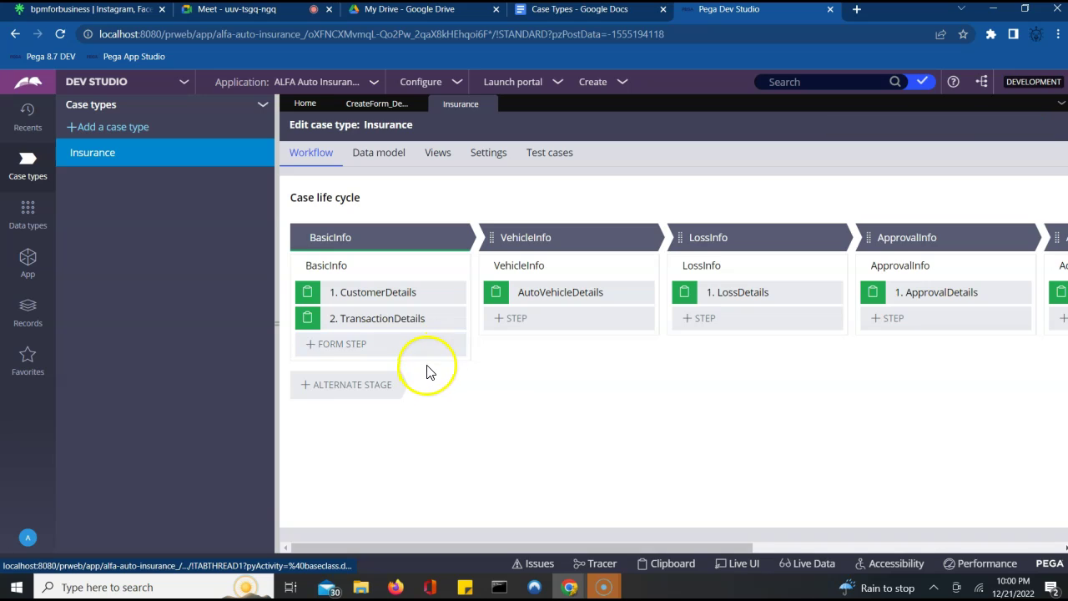
{"action": "left_click", "coordinate": [359, 364]}
{"action": "right_click", "coordinate": [360, 363]}
{"action": "left_click", "coordinate": [360, 364]}
{"action": "double_click", "coordinate": [360, 364]}
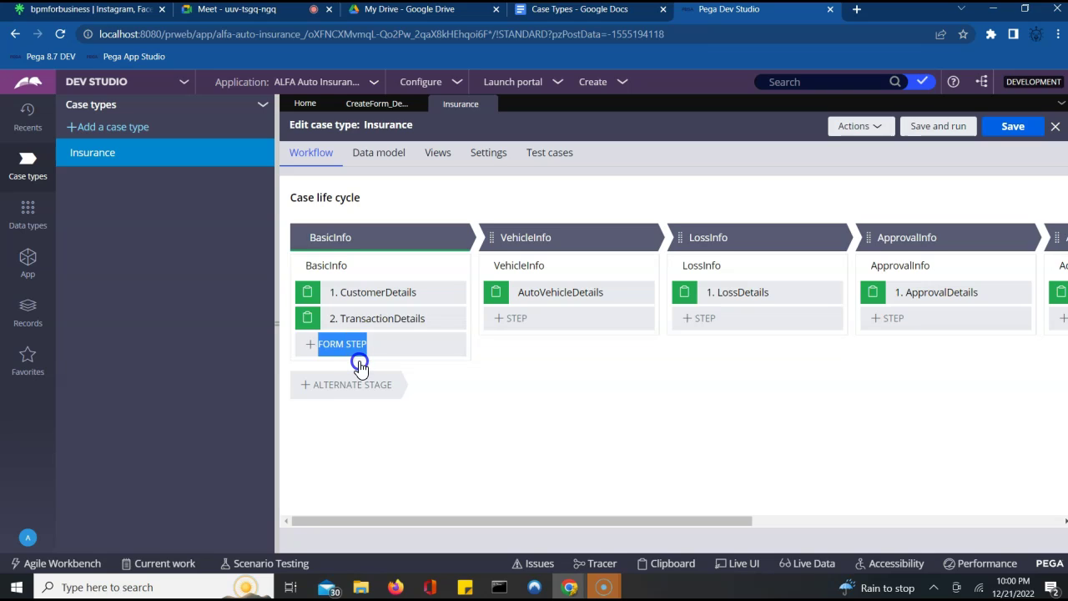
- Save and run the Insurance case type, creating case I-1004
{"action": "left_click", "coordinate": [861, 131]}
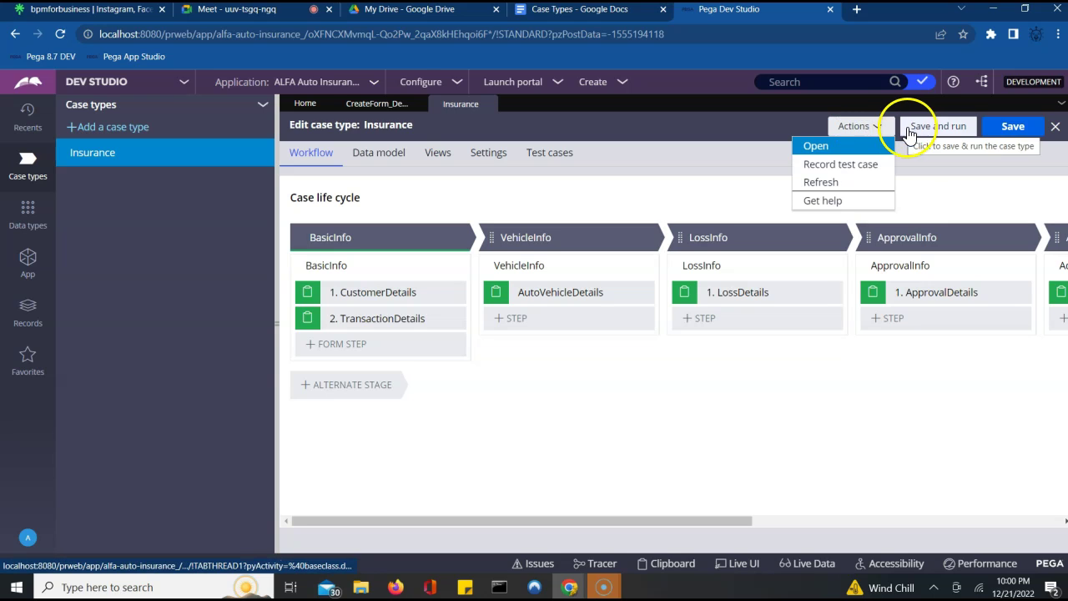
{"action": "left_click", "coordinate": [955, 129]}
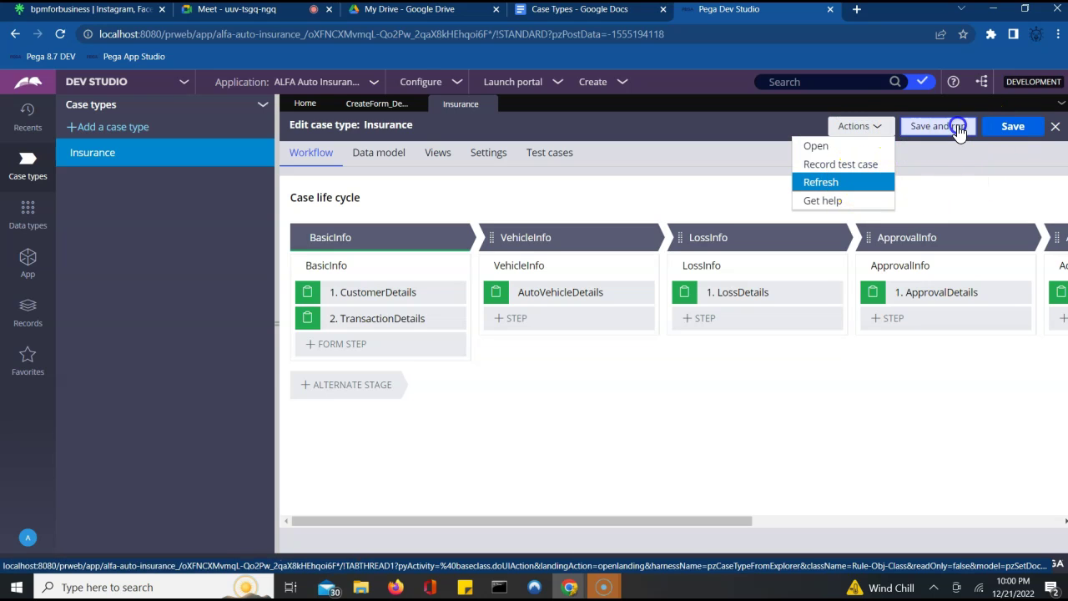
{"action": "left_click", "coordinate": [891, 130]}
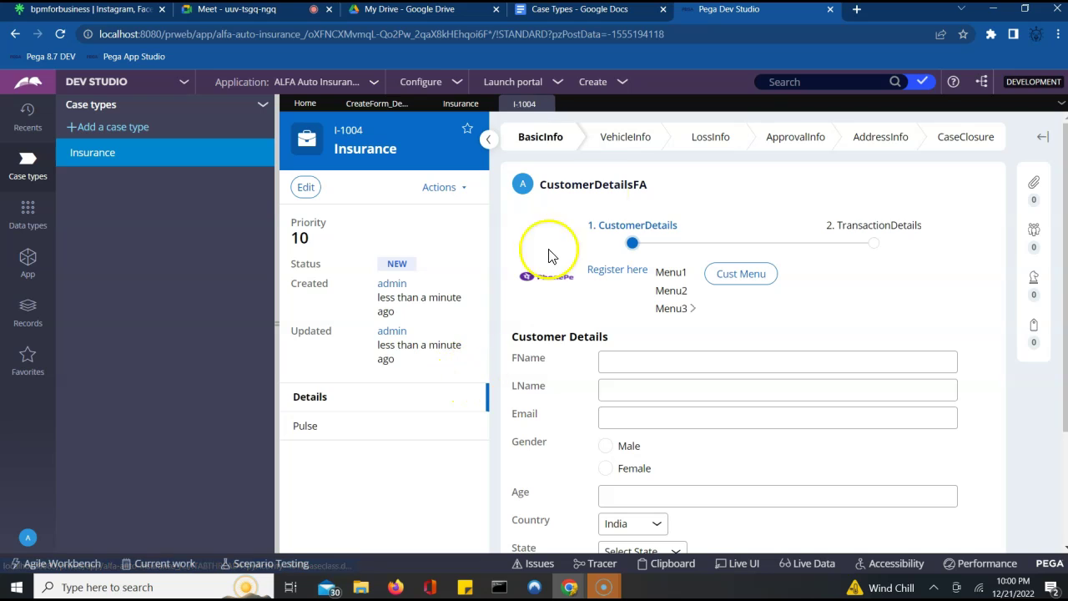
- Close case I-1004 and, back in Insurance, open VehicleInfo's step-type choices including More
{"action": "left_click", "coordinate": [461, 104]}
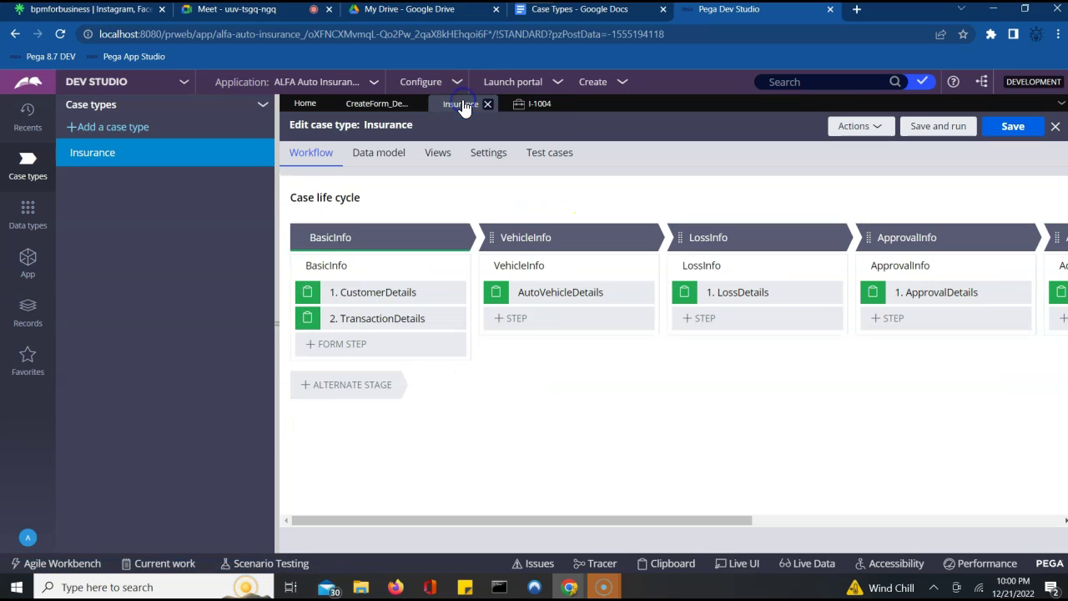
{"action": "left_click", "coordinate": [564, 104]}
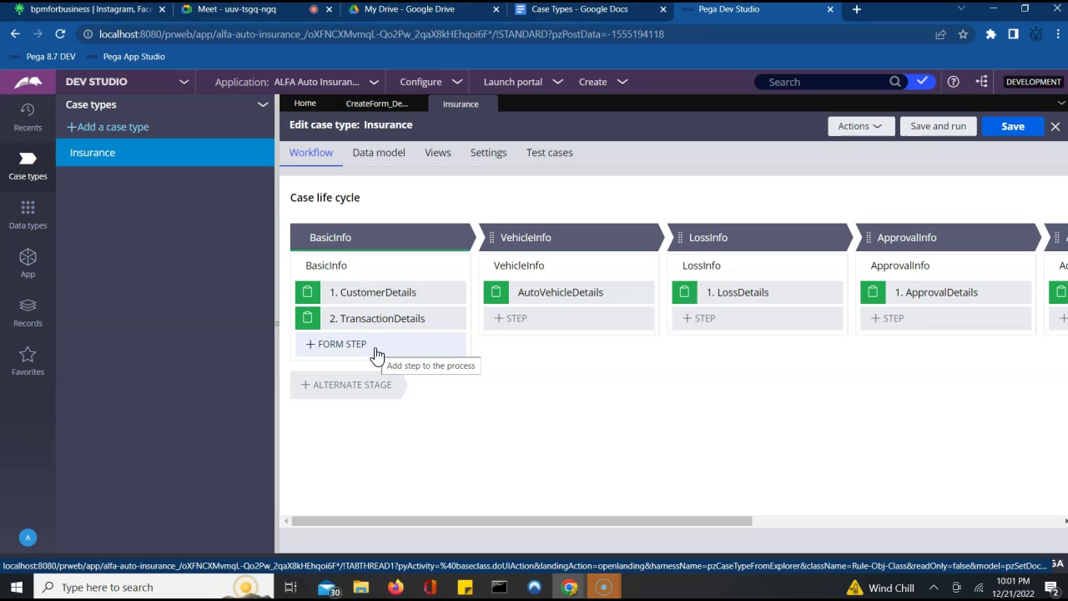
{"action": "left_click", "coordinate": [500, 322]}
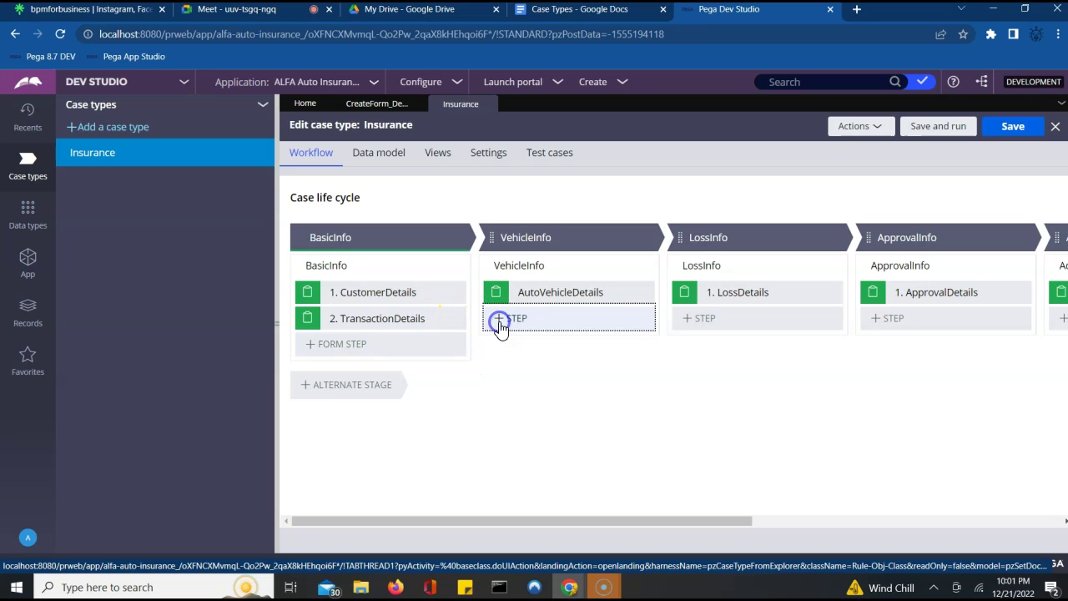
{"action": "left_click", "coordinate": [500, 323]}
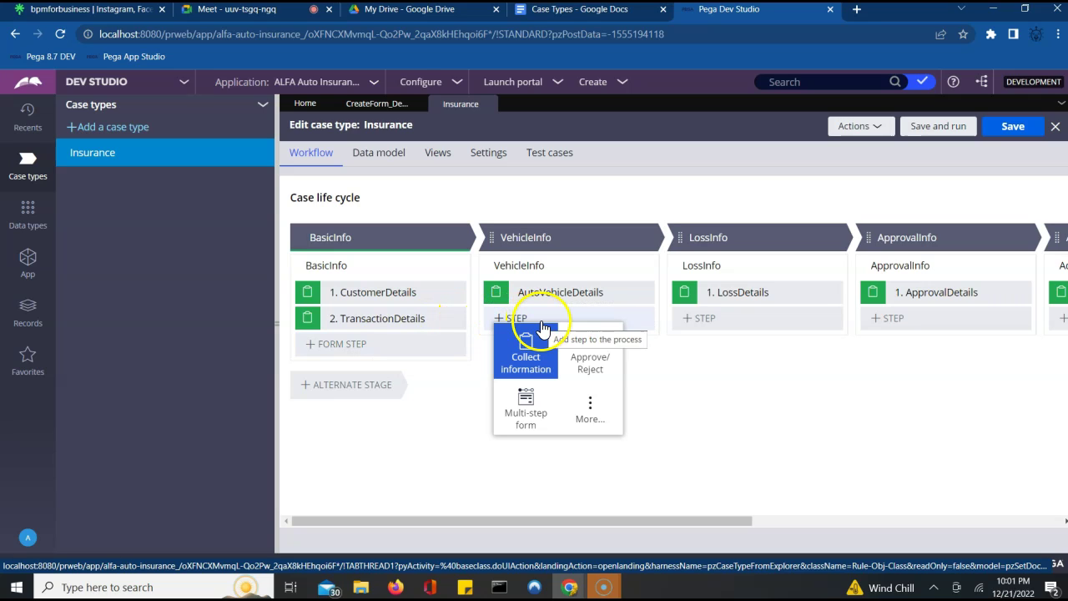
{"action": "left_click", "coordinate": [734, 463]}
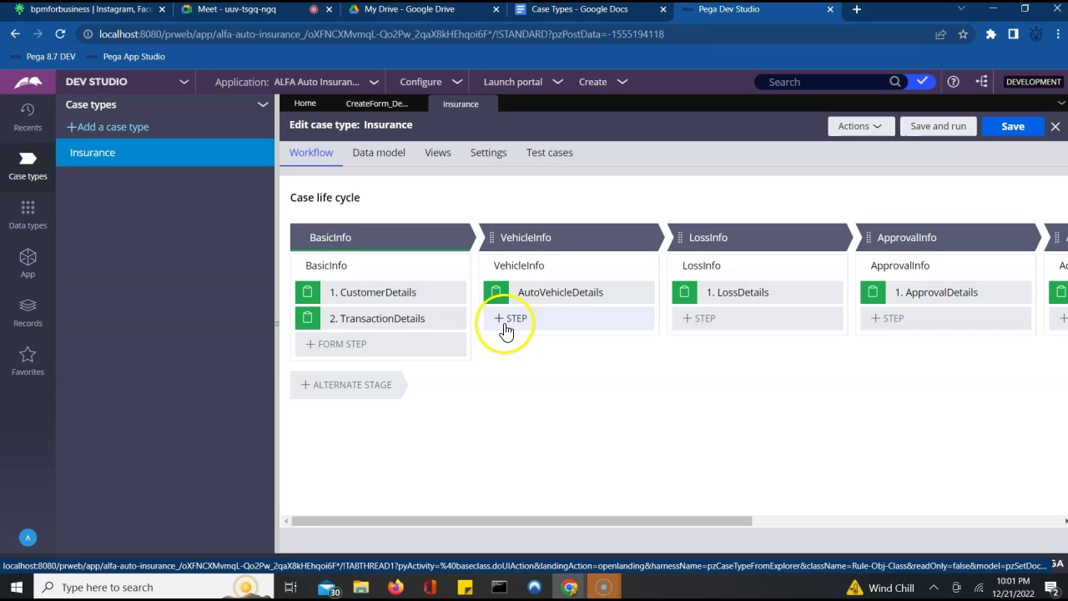
{"action": "left_click", "coordinate": [509, 320]}
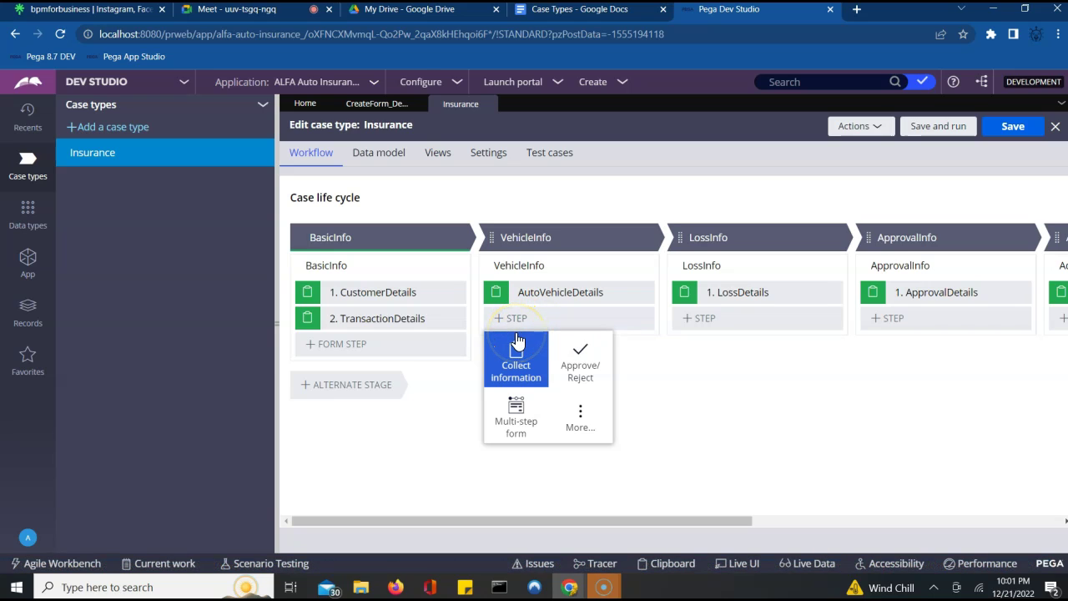
{"action": "left_click", "coordinate": [564, 405]}
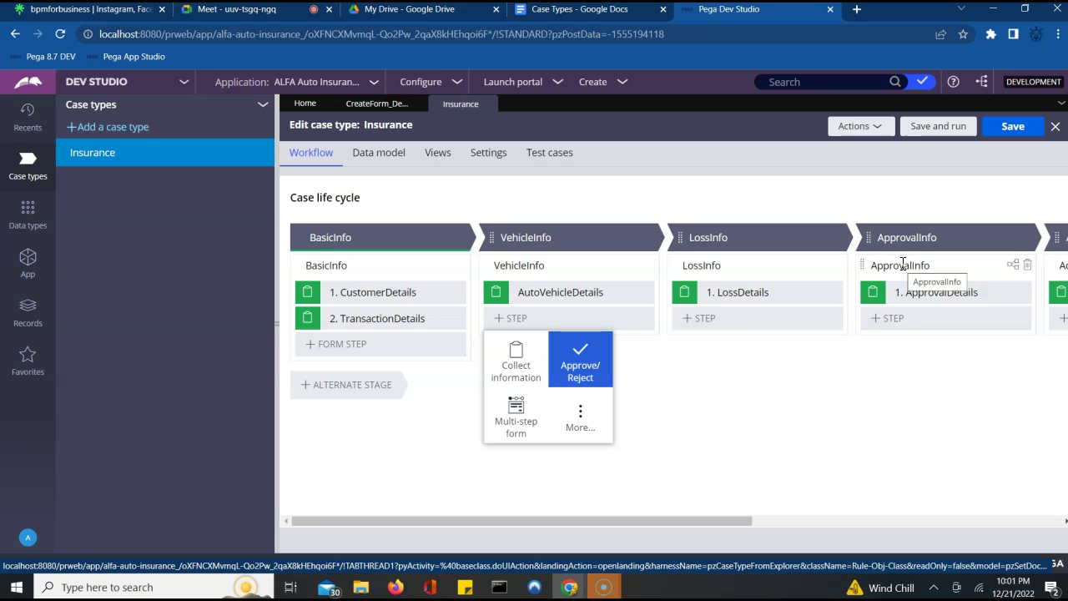
- Browse VehicleInfo step types (Collect information, Approve/Reject, Multi-step form), then expand the Automations list
{"action": "left_click", "coordinate": [580, 421]}
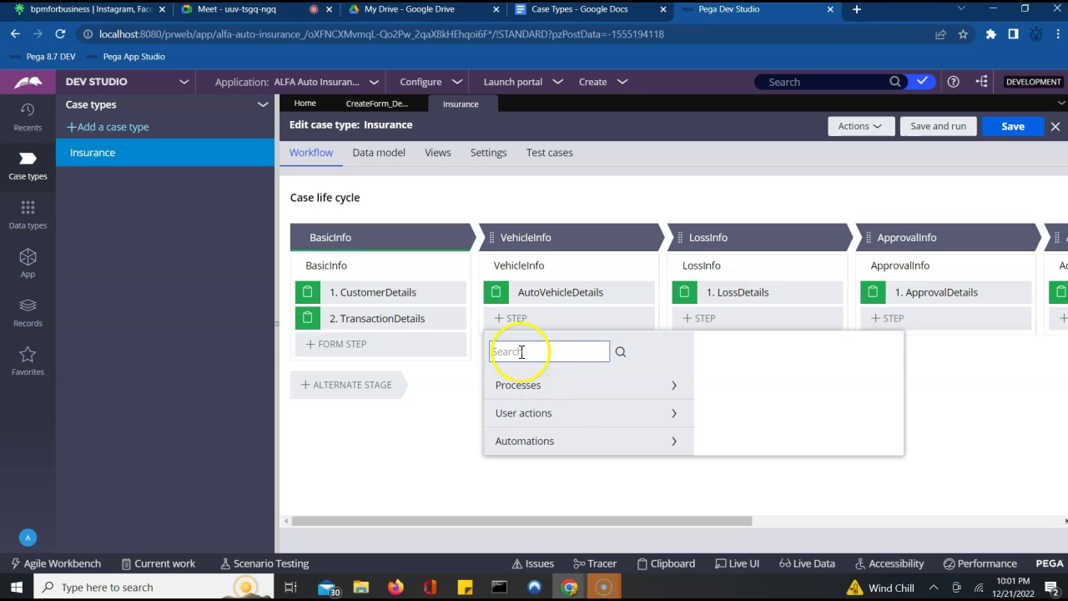
{"action": "left_click", "coordinate": [509, 321]}
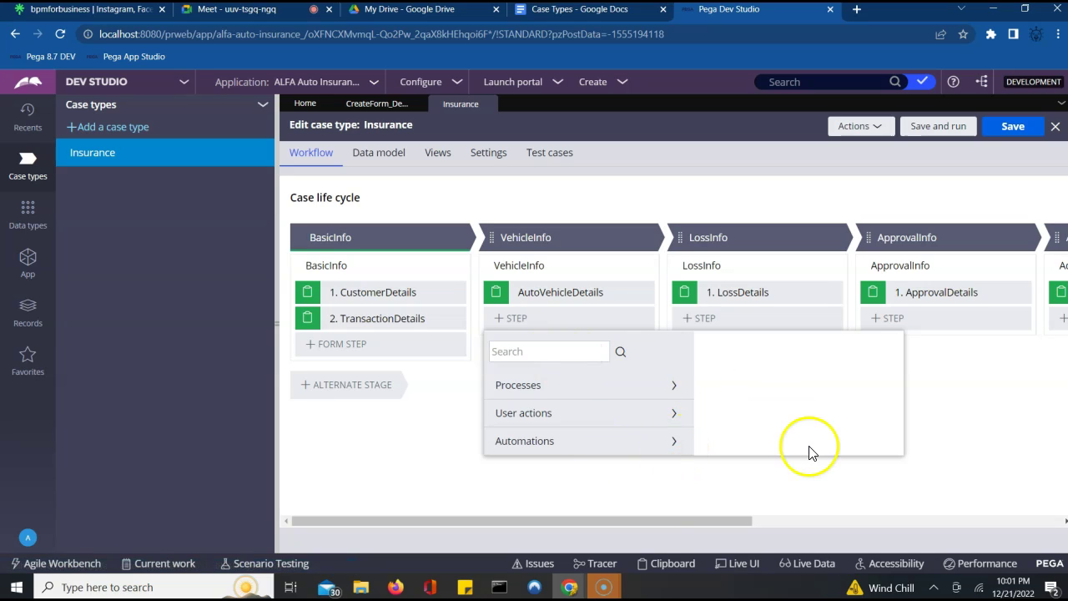
{"action": "left_click", "coordinate": [811, 483]}
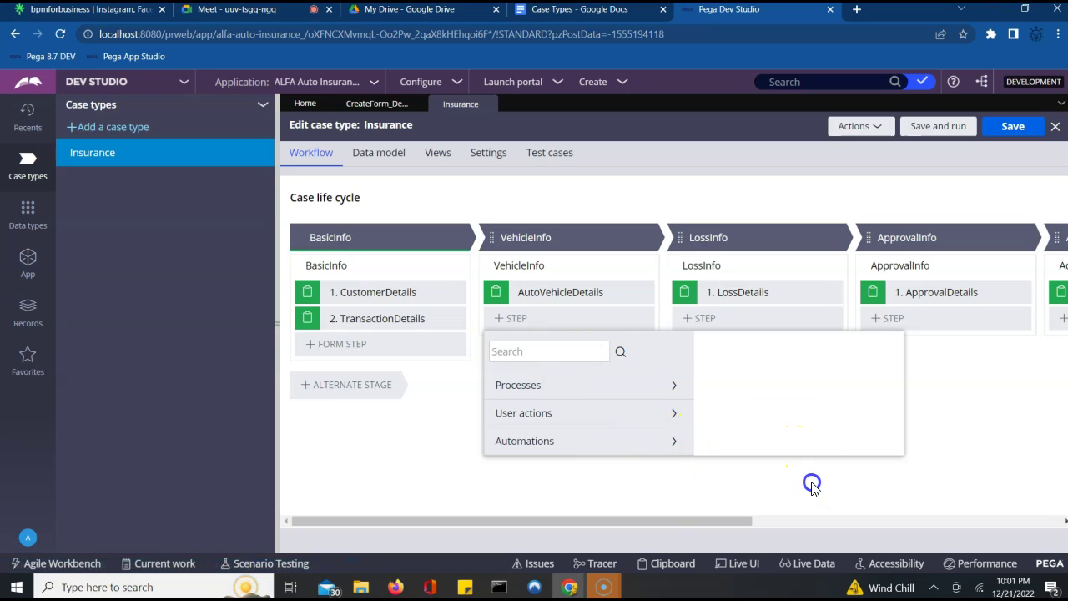
{"action": "left_click", "coordinate": [544, 320]}
{"action": "left_click", "coordinate": [516, 366]}
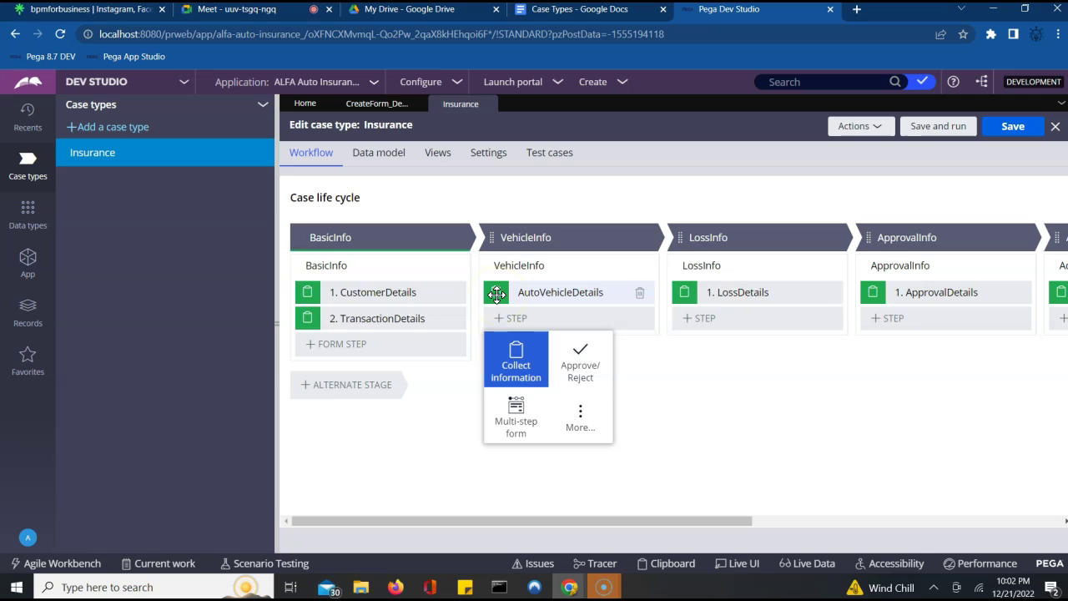
{"action": "left_click", "coordinate": [572, 358]}
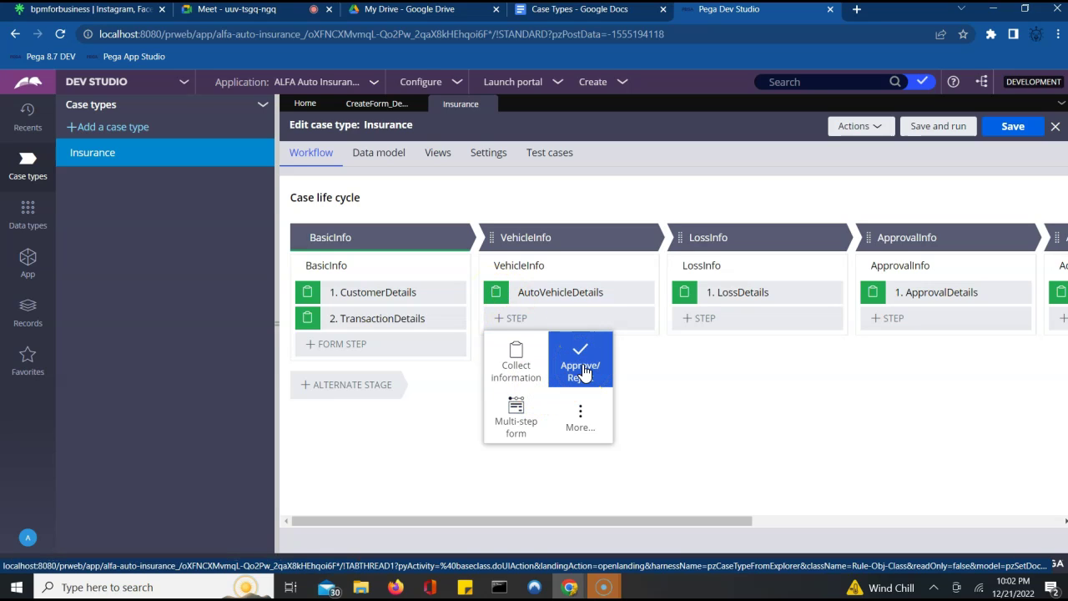
{"action": "left_click", "coordinate": [516, 413]}
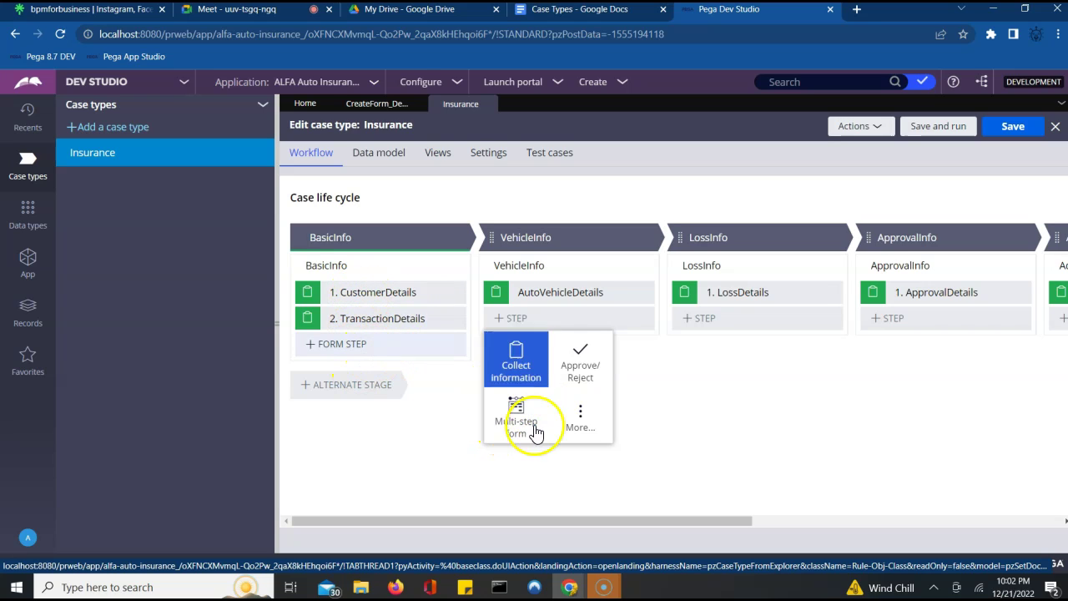
{"action": "left_click", "coordinate": [578, 415]}
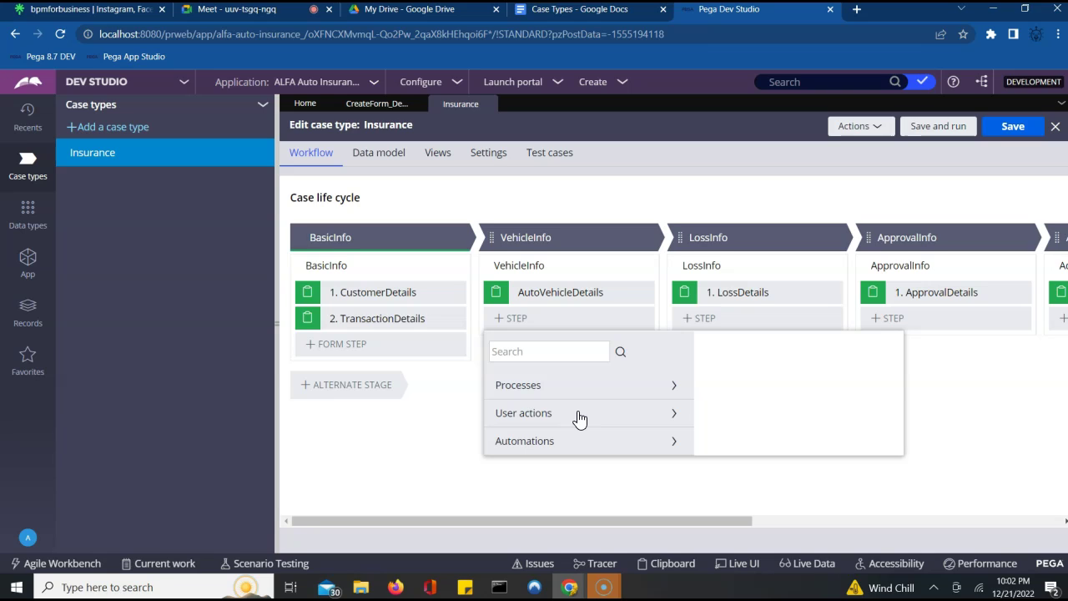
{"action": "left_click", "coordinate": [605, 448]}
{"action": "left_click", "coordinate": [675, 444]}
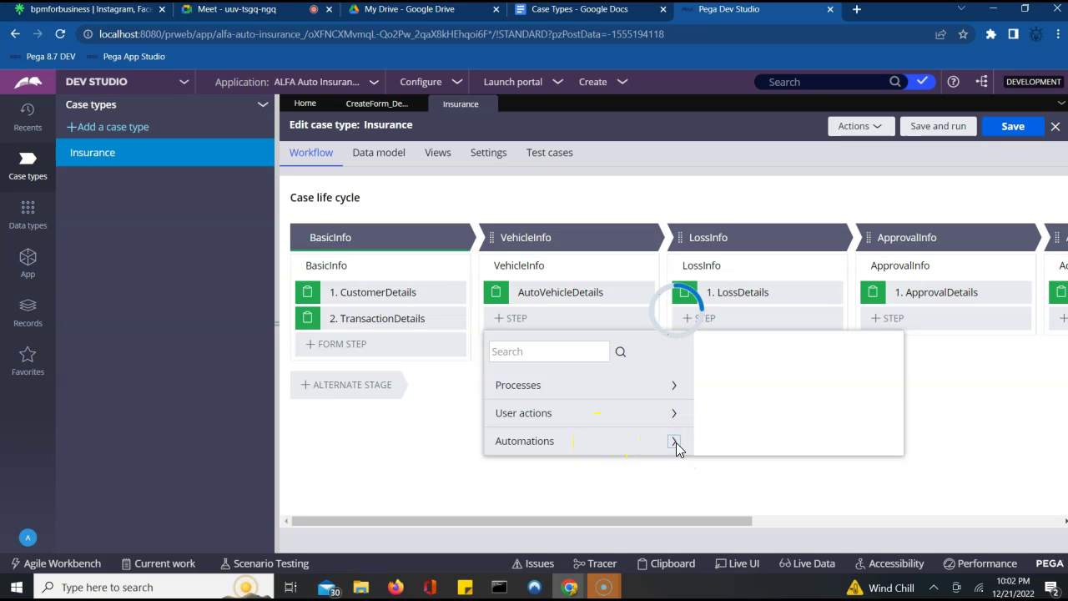
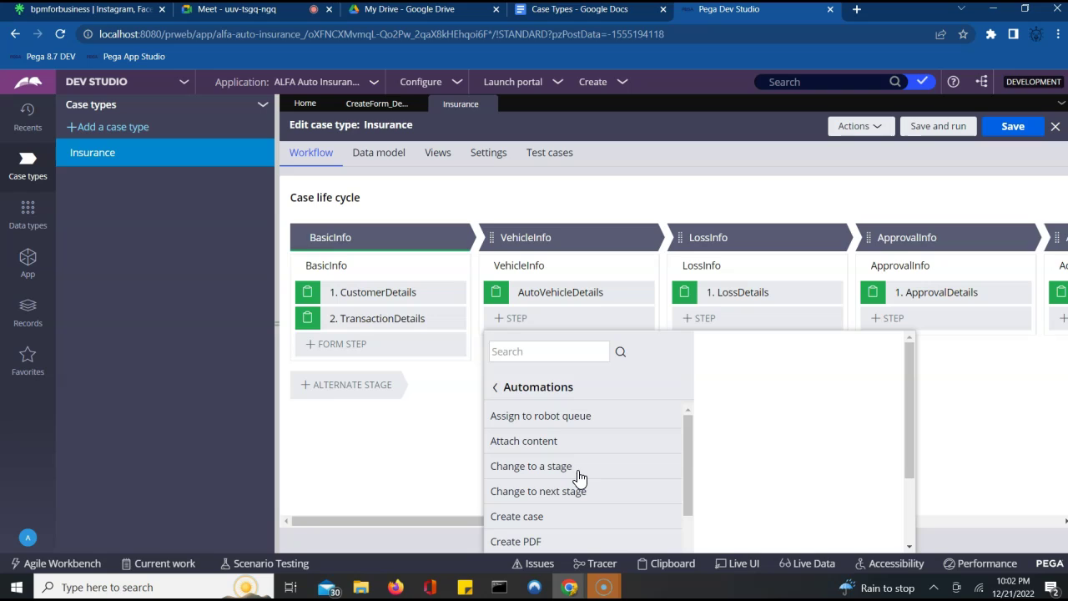
- Add a trial 'Change to a stage' step to VehicleInfo targeting ApprovalInfo, then delete it
{"action": "left_click", "coordinate": [564, 473]}
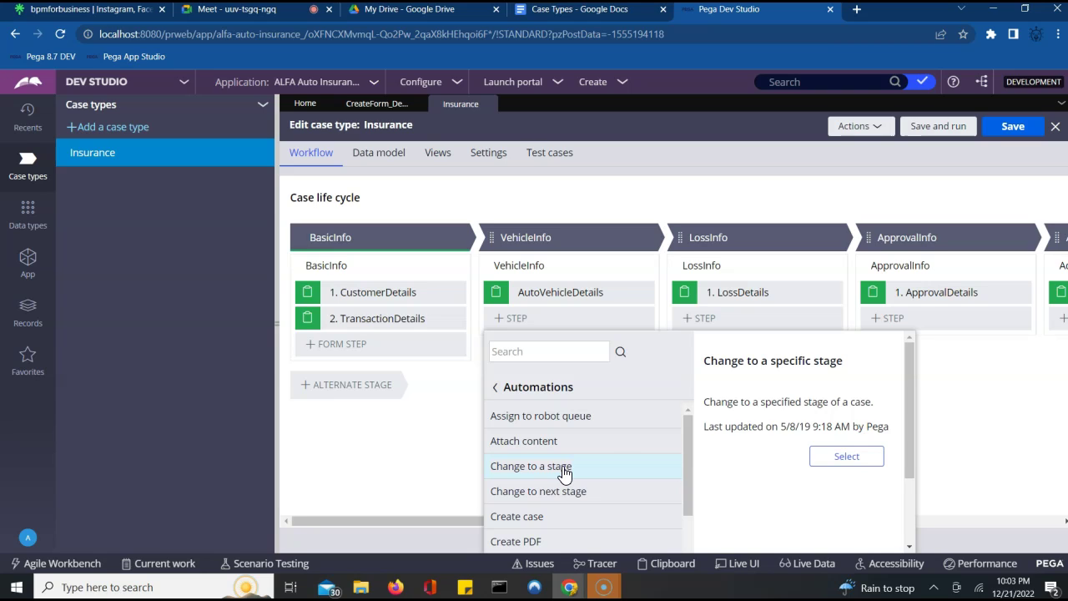
{"action": "left_click", "coordinate": [844, 455]}
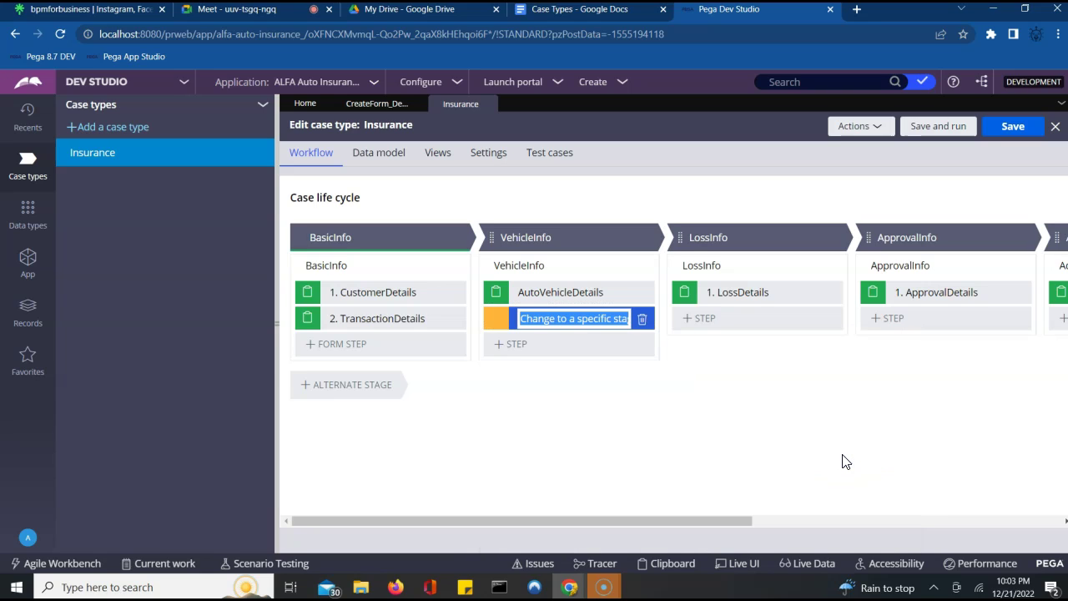
{"action": "left_click", "coordinate": [496, 322]}
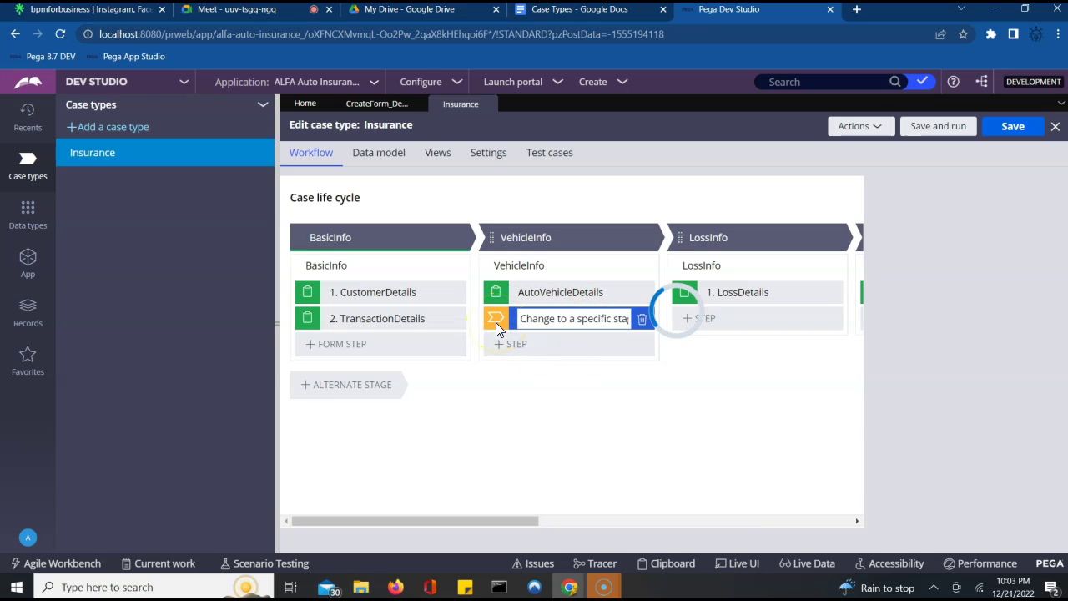
{"action": "left_click", "coordinate": [508, 287]}
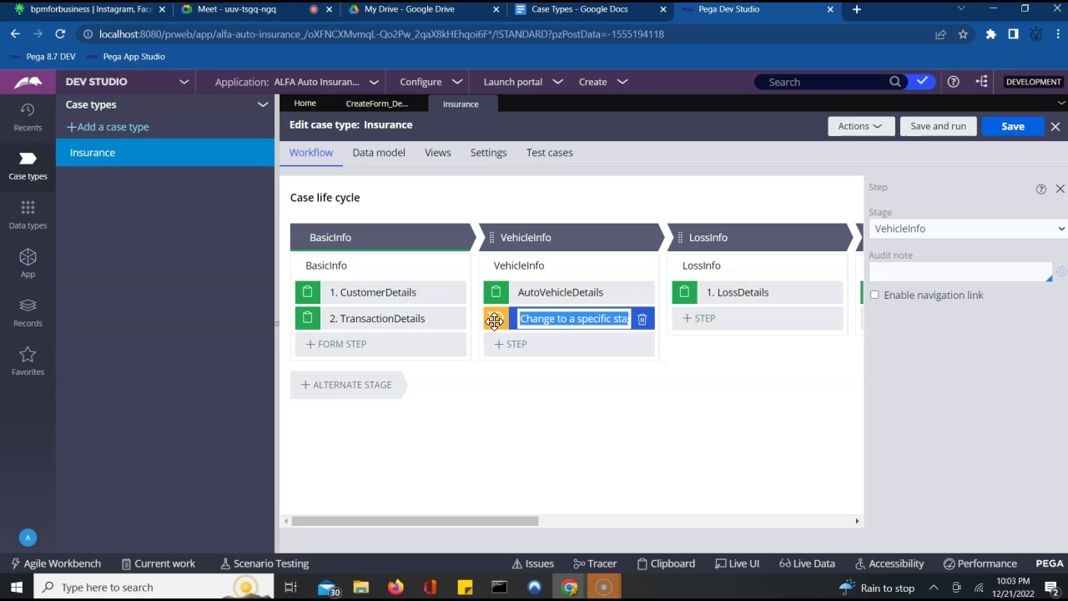
{"action": "left_click", "coordinate": [567, 320]}
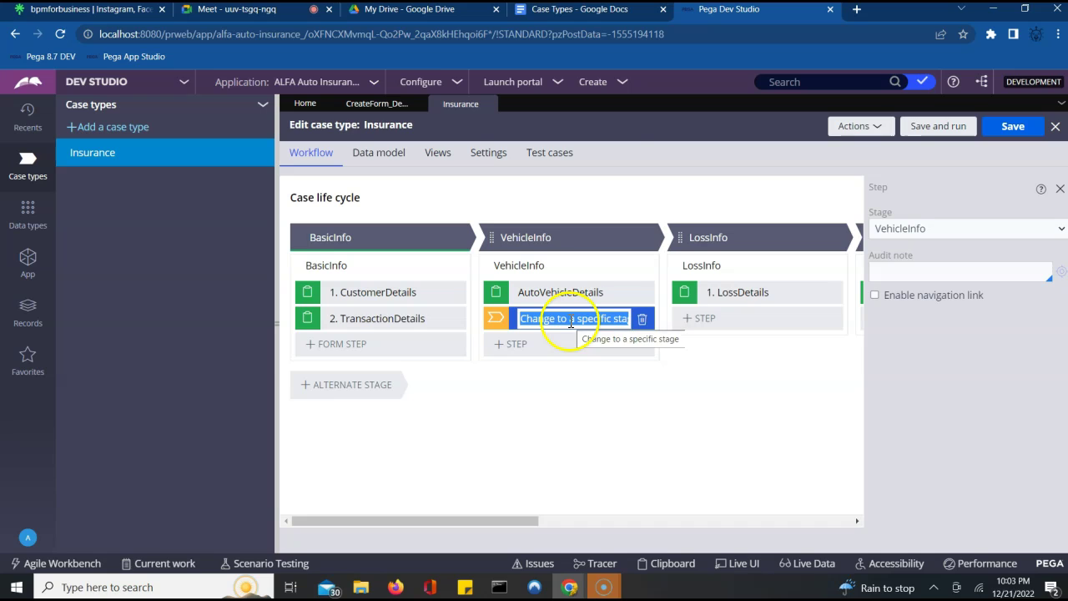
{"action": "left_click", "coordinate": [941, 228]}
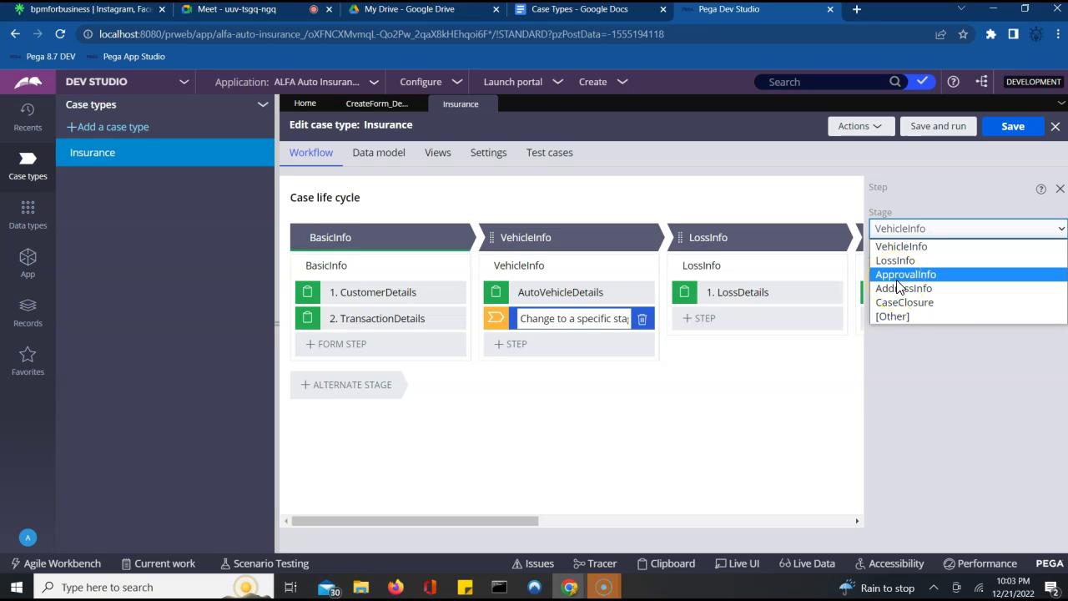
{"action": "left_click", "coordinate": [897, 275]}
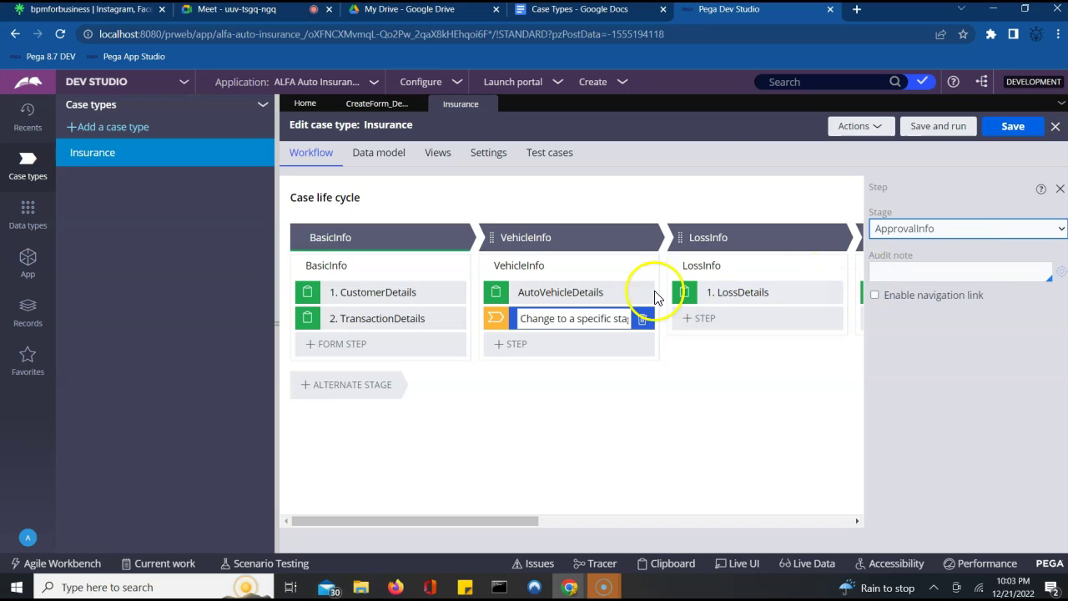
{"action": "left_click", "coordinate": [642, 324]}
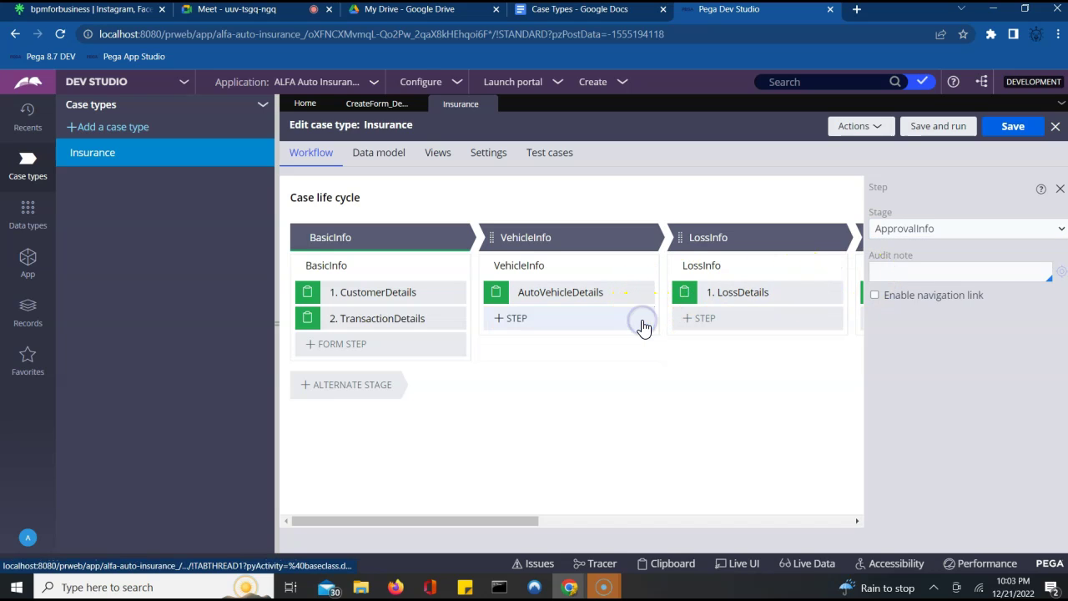
{"action": "left_click", "coordinate": [591, 421]}
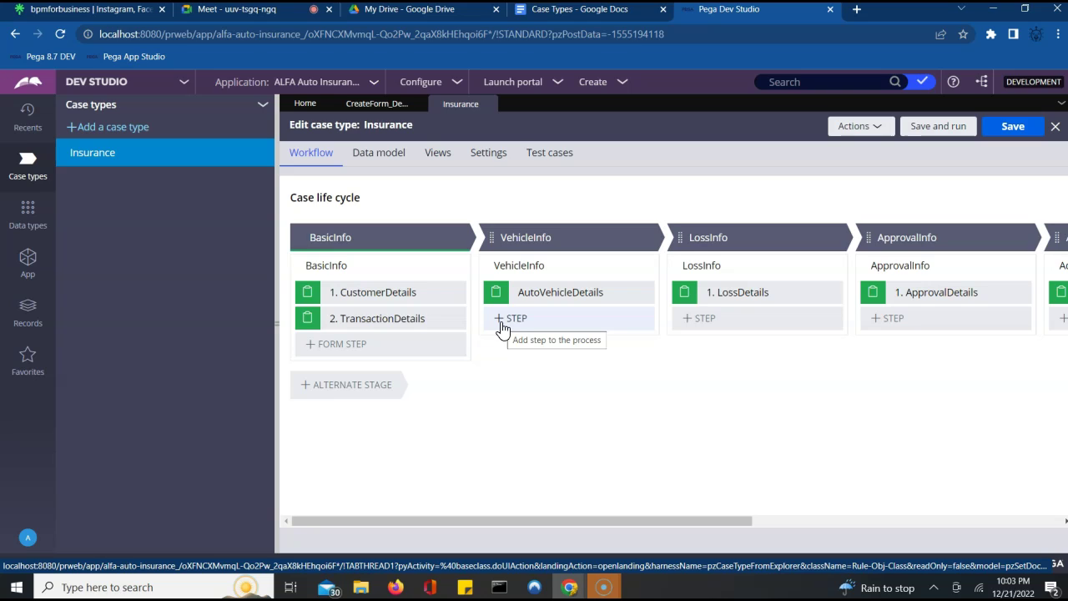
- Add a 'Change to a stage' step to VehicleInfo targeting ApprovalInfo, then save and run
{"action": "left_click", "coordinate": [501, 326]}
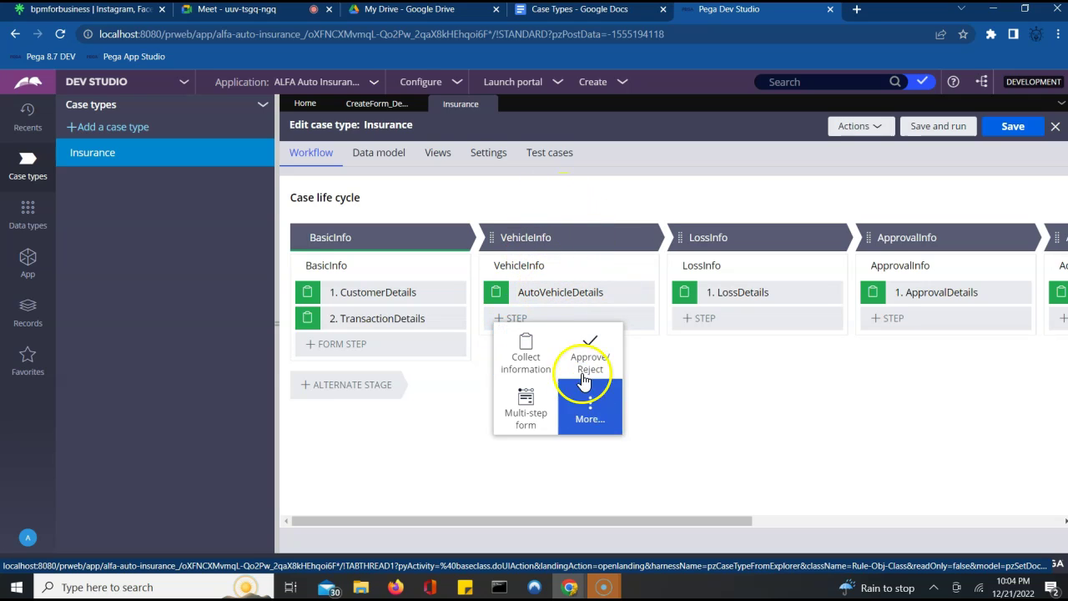
{"action": "left_click", "coordinate": [591, 408]}
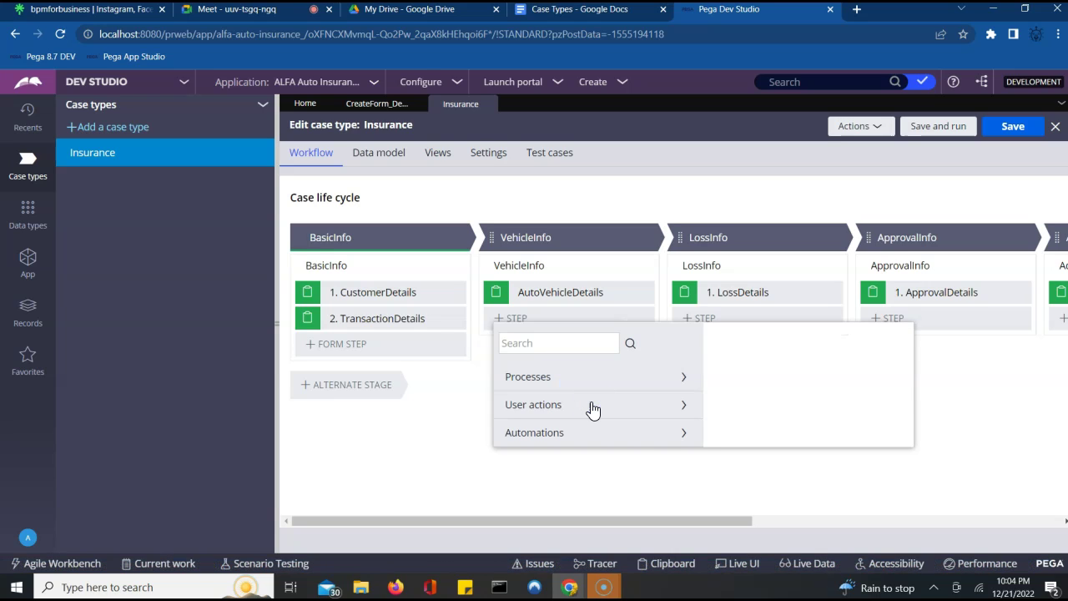
{"action": "left_click", "coordinate": [683, 441]}
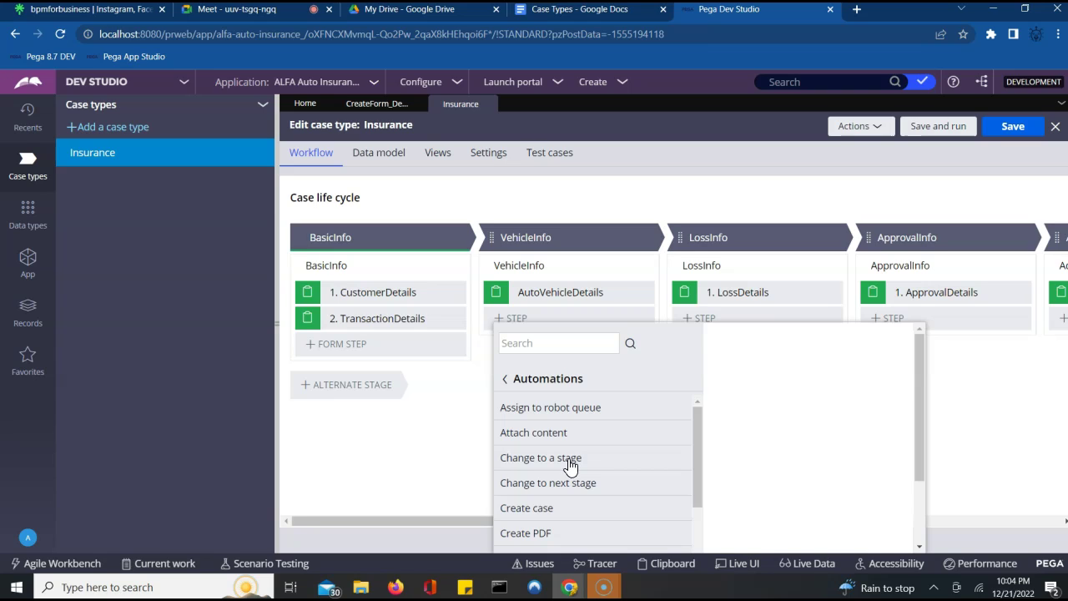
{"action": "left_click", "coordinate": [548, 465]}
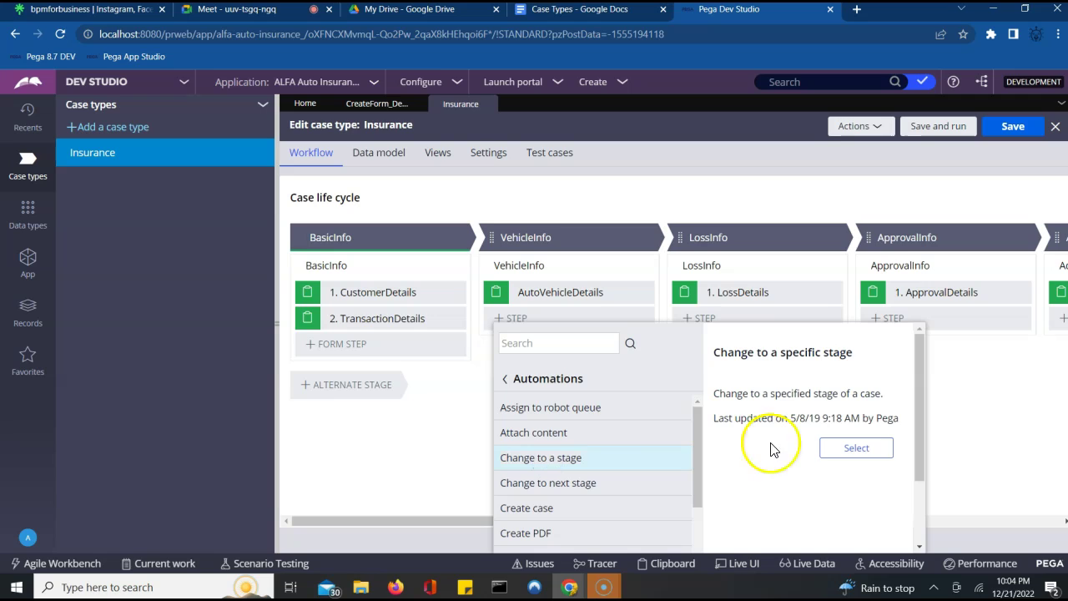
{"action": "left_click", "coordinate": [850, 450]}
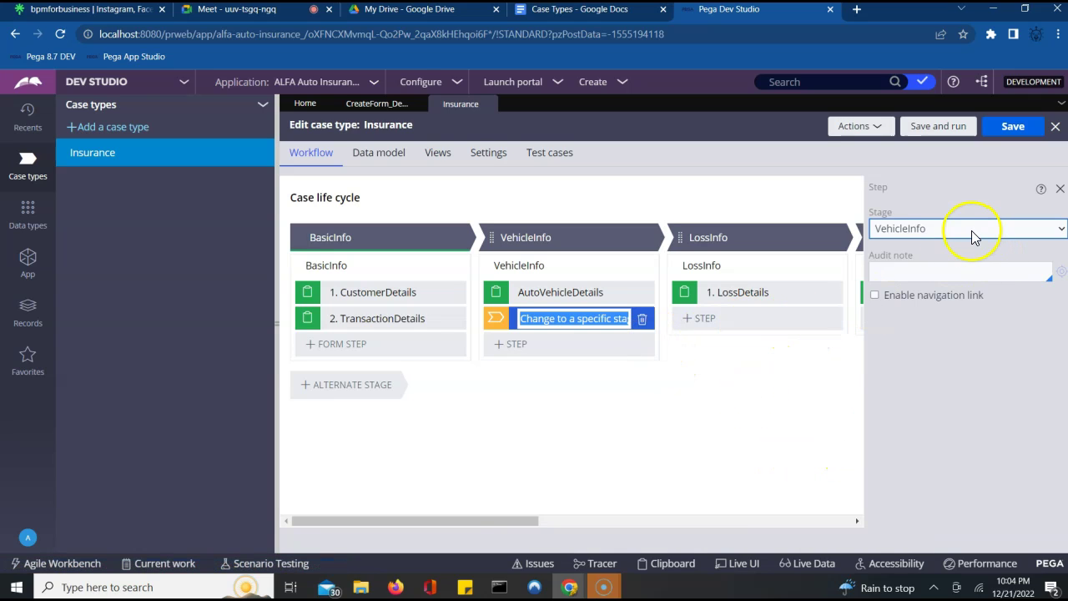
{"action": "left_click", "coordinate": [971, 230]}
{"action": "key", "text": "Down"}
{"action": "key", "text": "Down"}
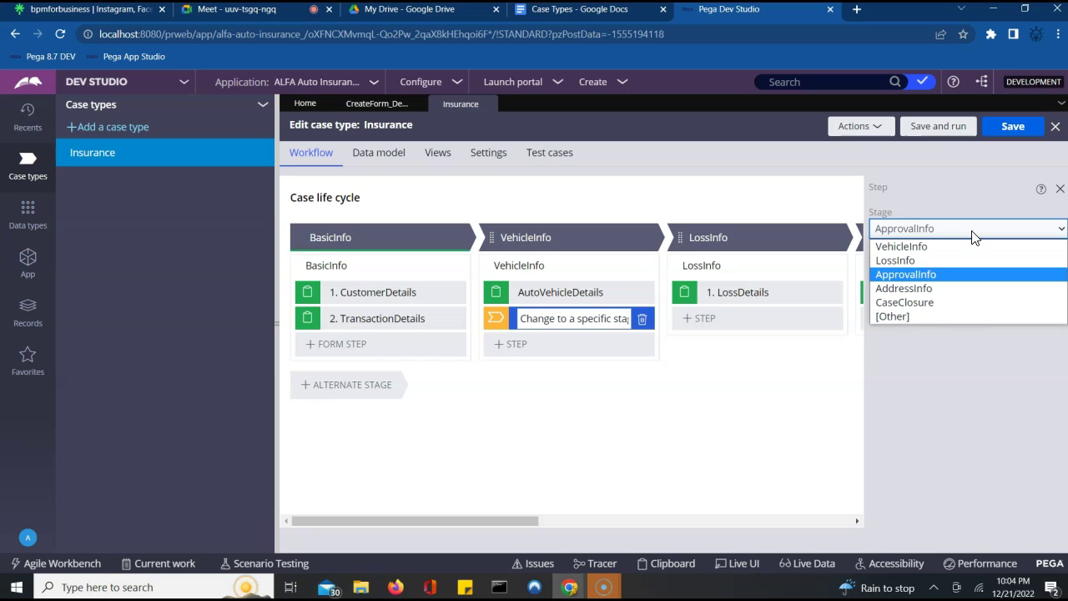
{"action": "key", "text": "Return"}
{"action": "left_click", "coordinate": [1012, 129]}
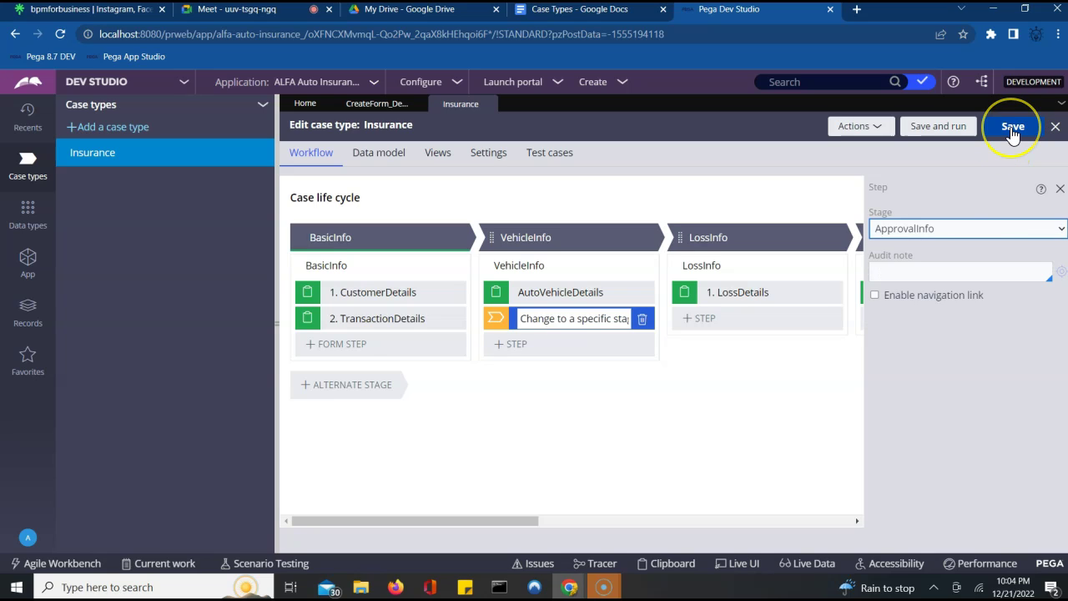
{"action": "left_click", "coordinate": [940, 130]}
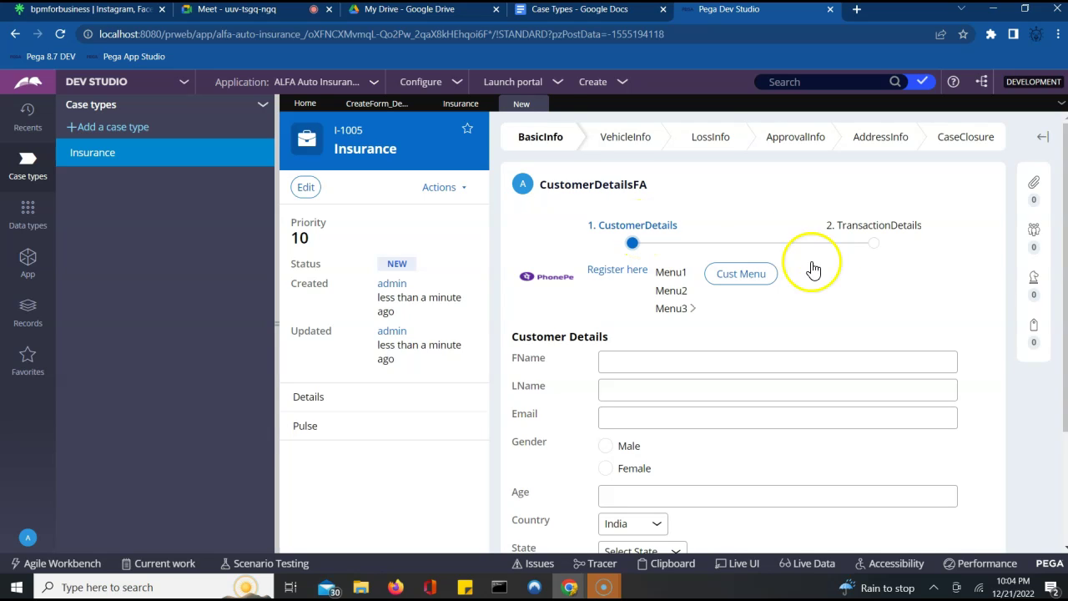
- Continue past customer details, create the case, and submit the vehicle information form
{"action": "scroll", "coordinate": [948, 262], "scroll_direction": "down", "scroll_amount": 2}
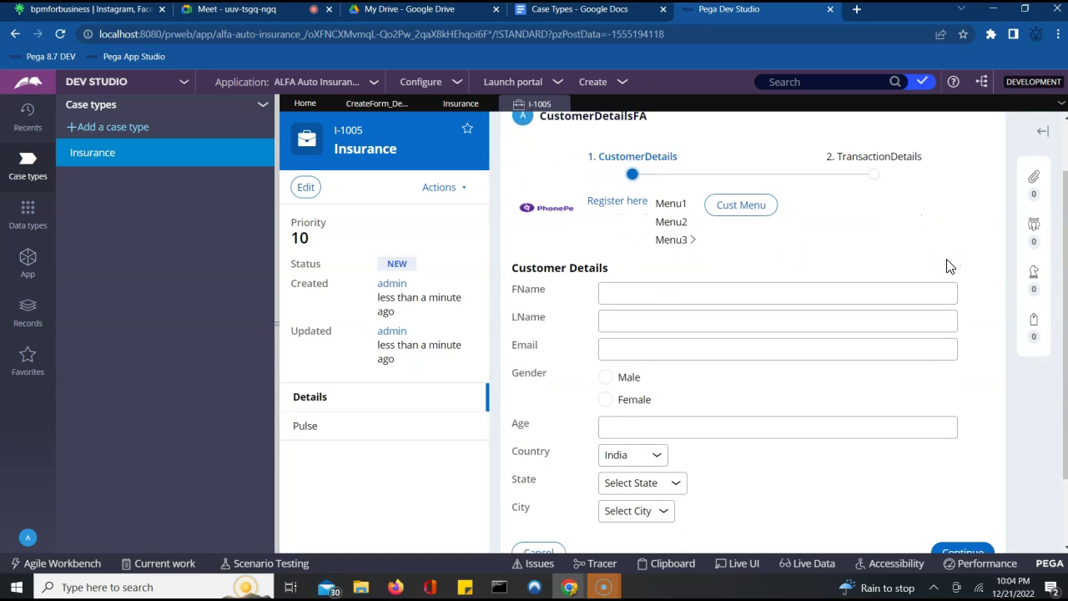
{"action": "left_click", "coordinate": [965, 465]}
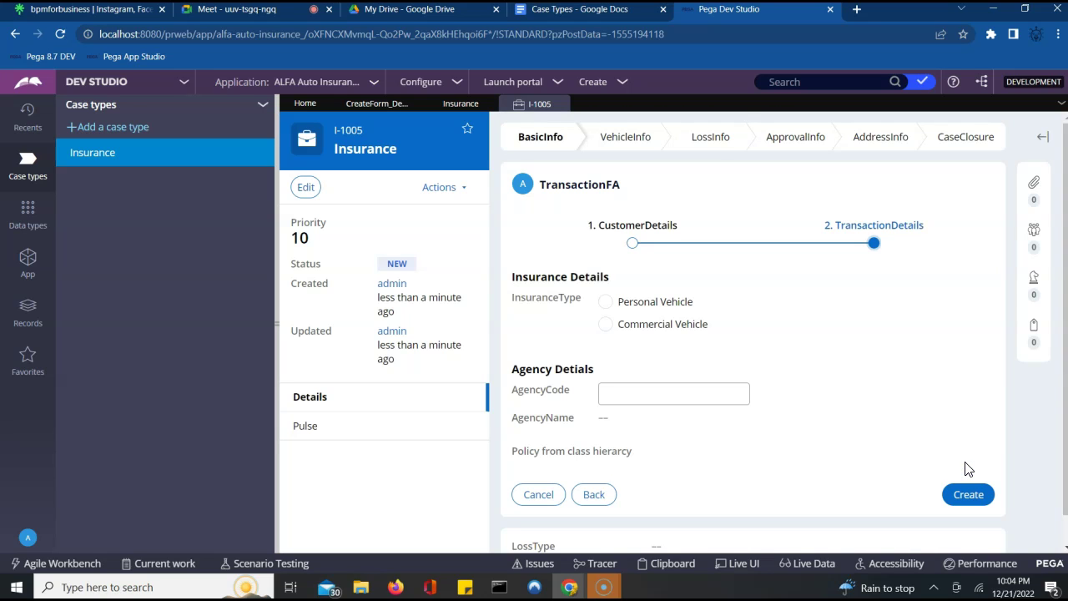
{"action": "left_click", "coordinate": [925, 439]}
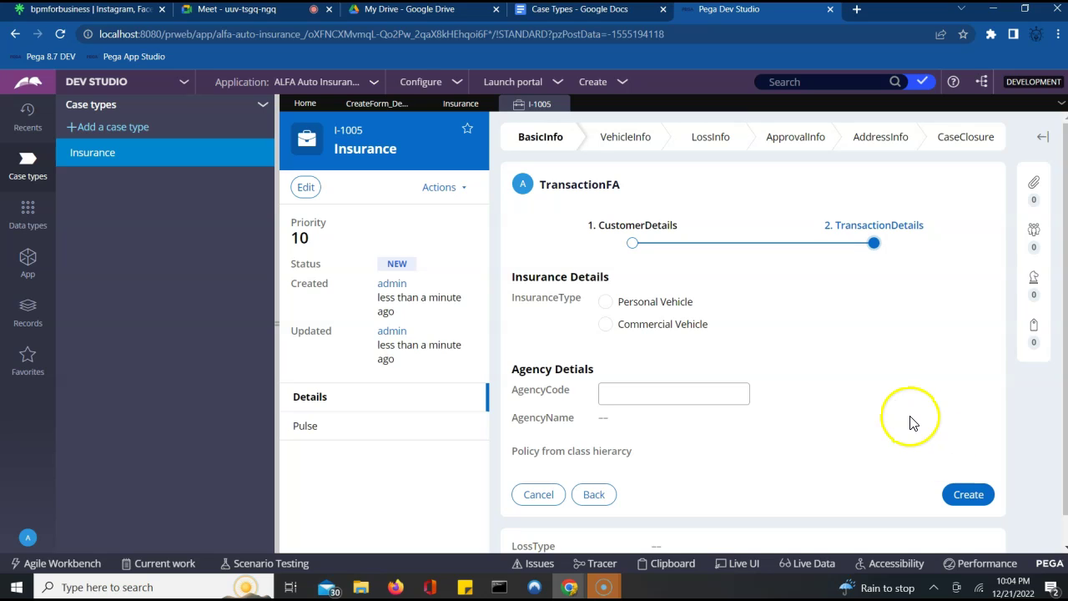
{"action": "left_click", "coordinate": [967, 494]}
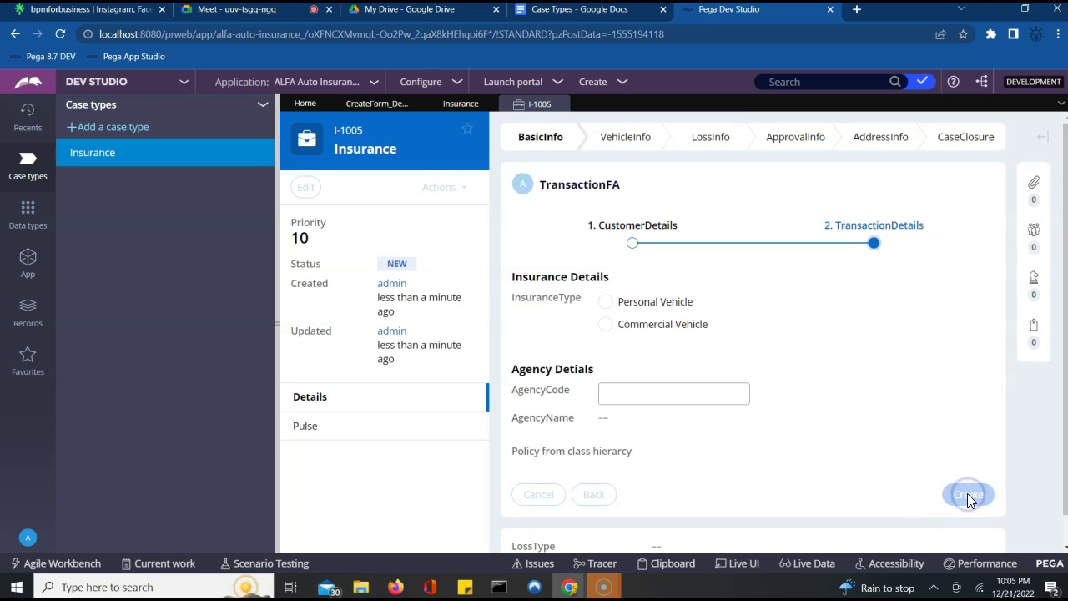
{"action": "left_click", "coordinate": [915, 451]}
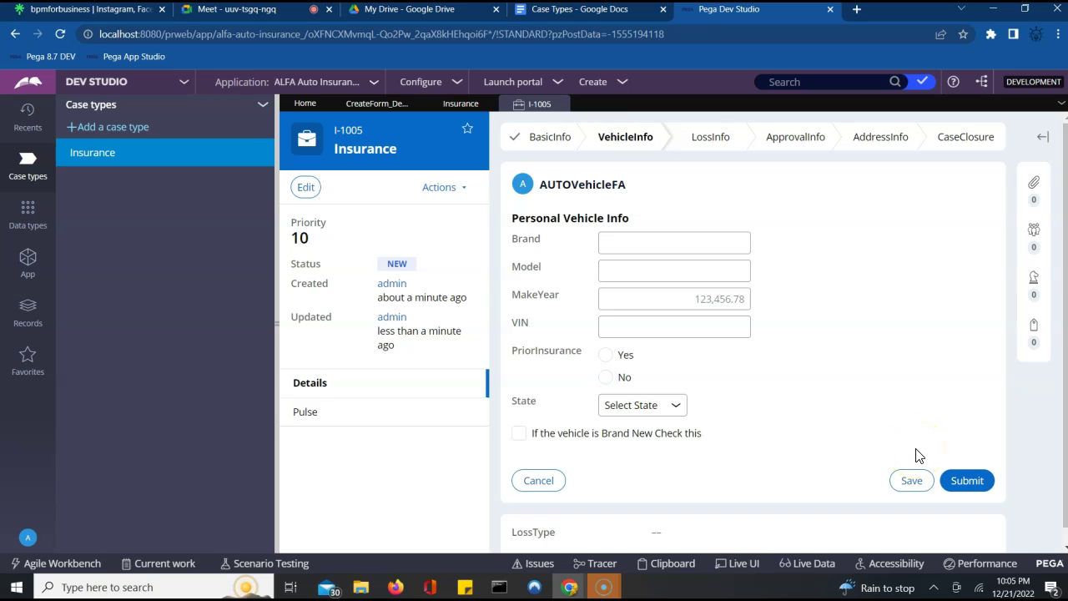
{"action": "left_click", "coordinate": [886, 413]}
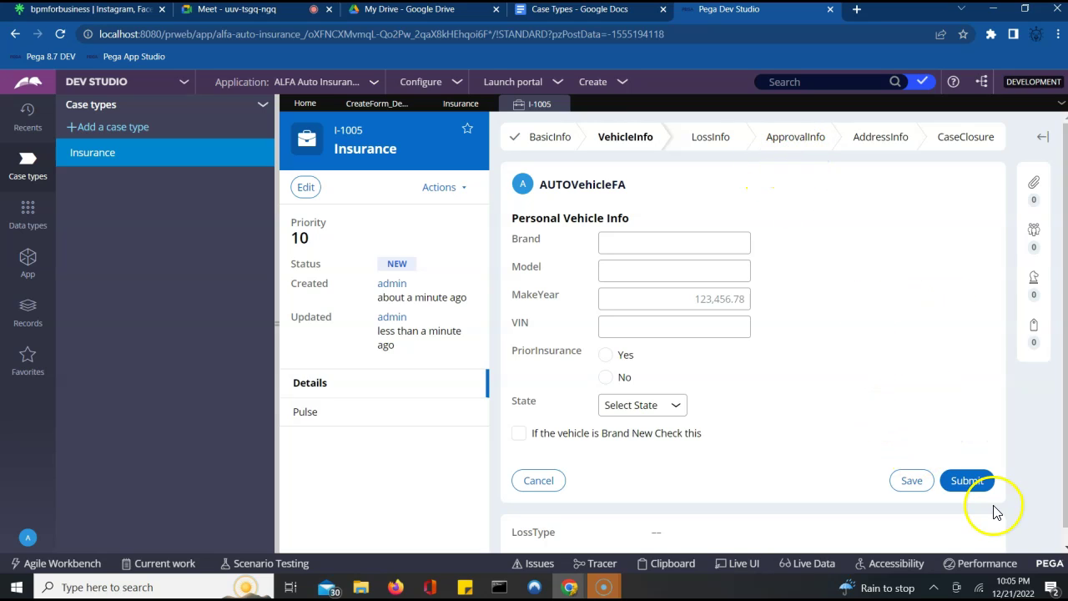
{"action": "left_click", "coordinate": [970, 484]}
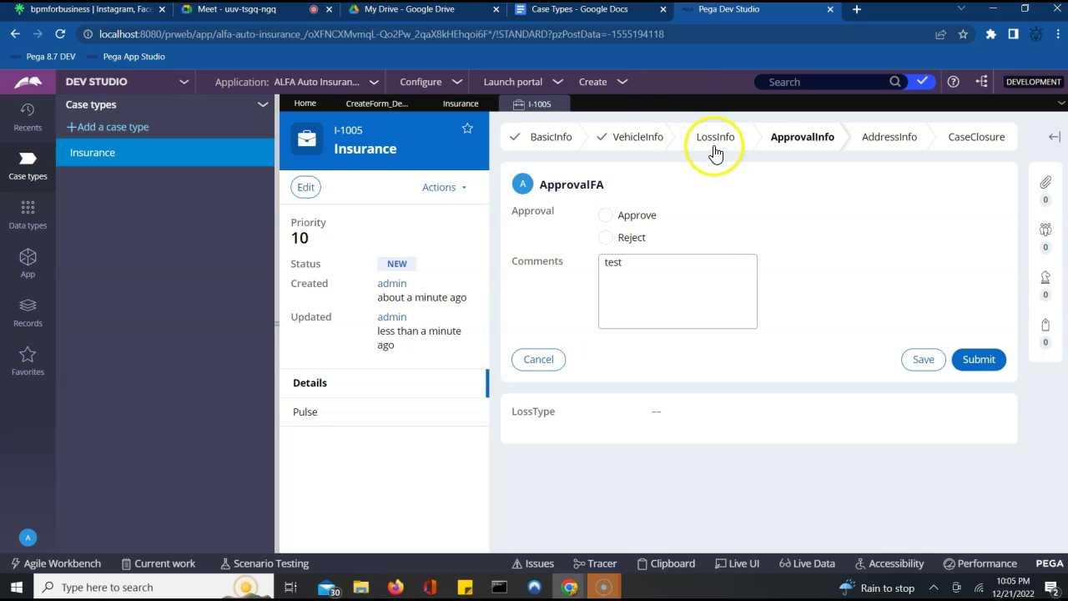
- Check the stages overview to confirm the case now sits at ApprovalInfo's ApprovalDetails step
{"action": "left_click", "coordinate": [782, 146]}
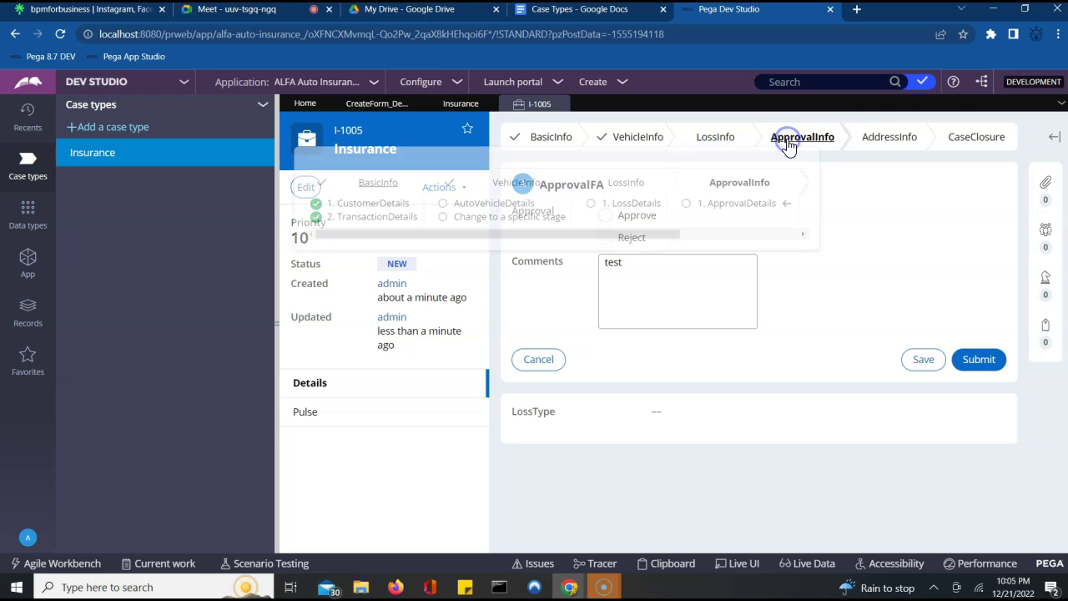
{"action": "left_click", "coordinate": [782, 153]}
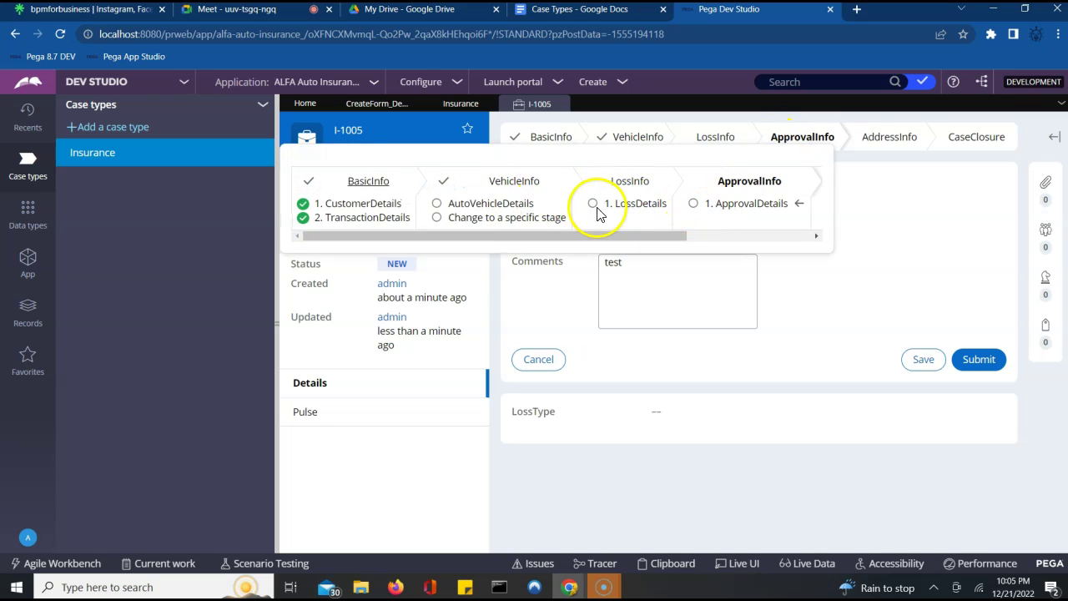
{"action": "double_click", "coordinate": [750, 204]}
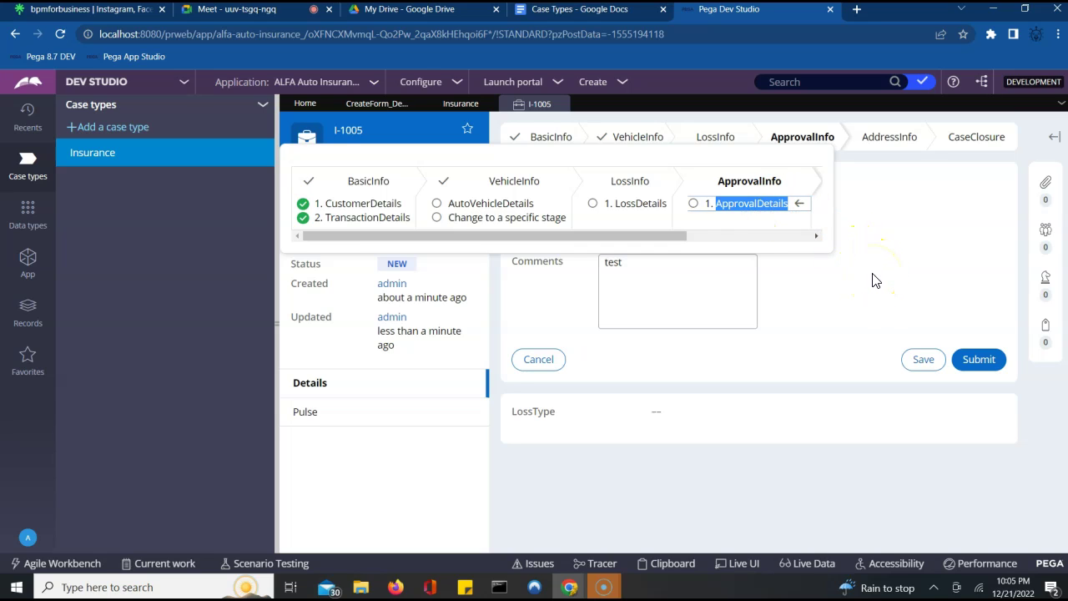
{"action": "left_click", "coordinate": [872, 281]}
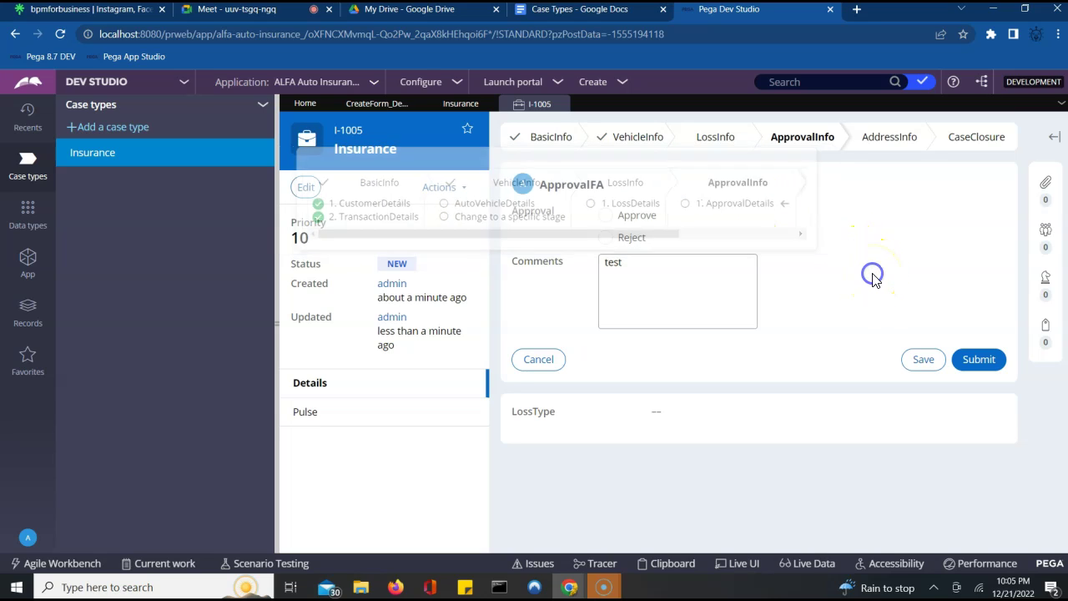
{"action": "left_click", "coordinate": [561, 104]}
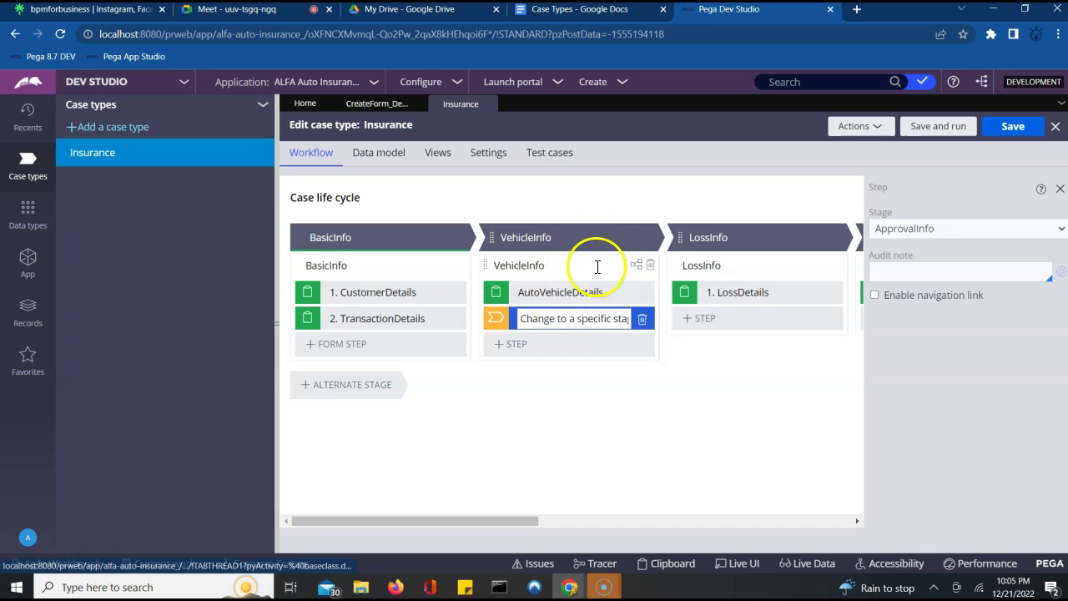
{"action": "left_click", "coordinate": [637, 266]}
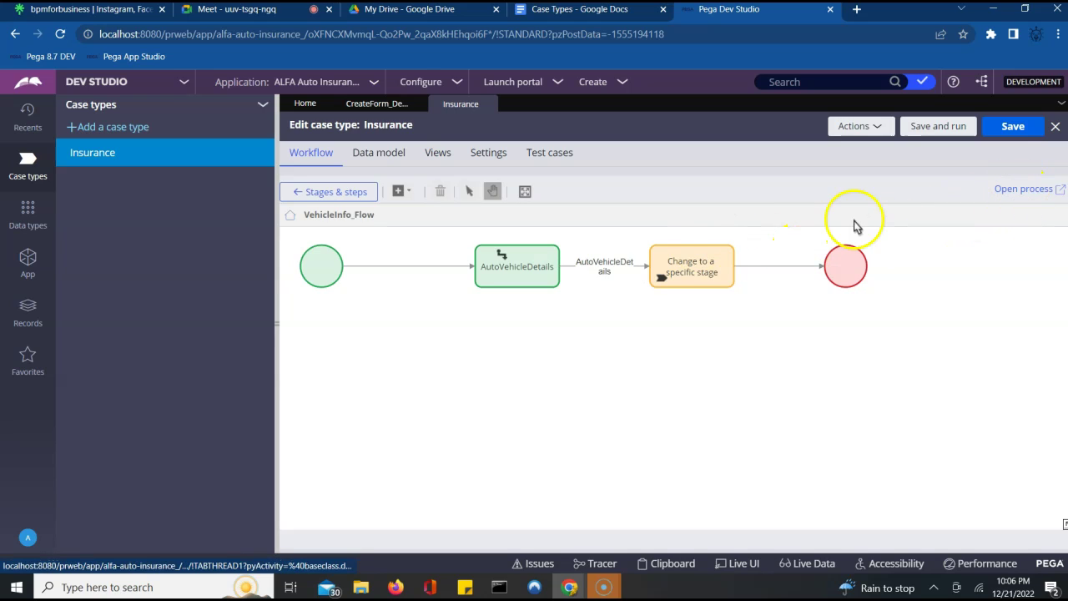
{"action": "left_click", "coordinate": [1029, 190]}
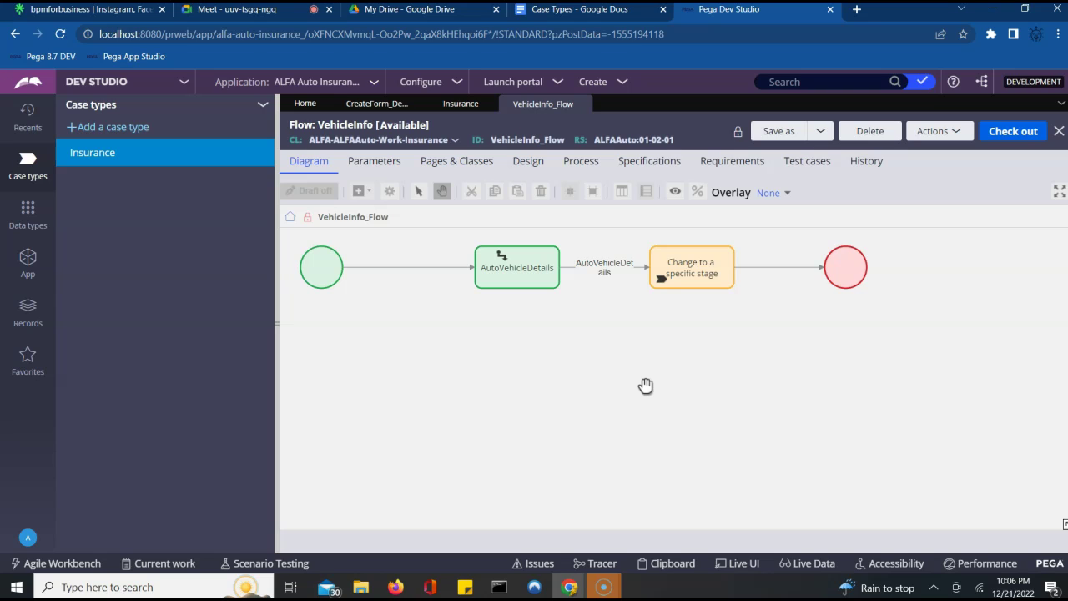
{"action": "left_click", "coordinate": [583, 106]}
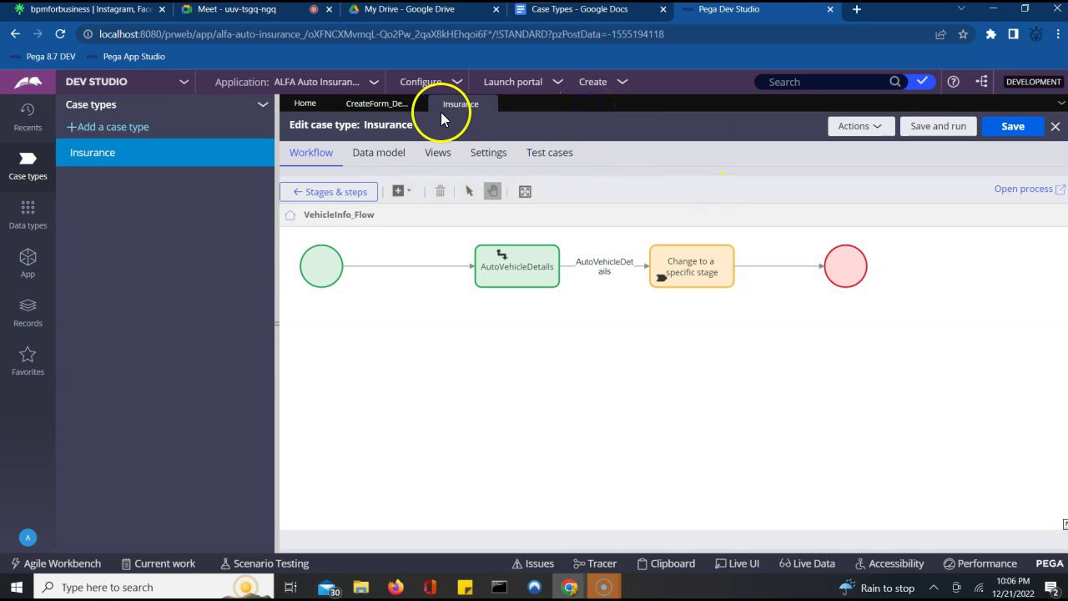
{"action": "left_click", "coordinate": [332, 193]}
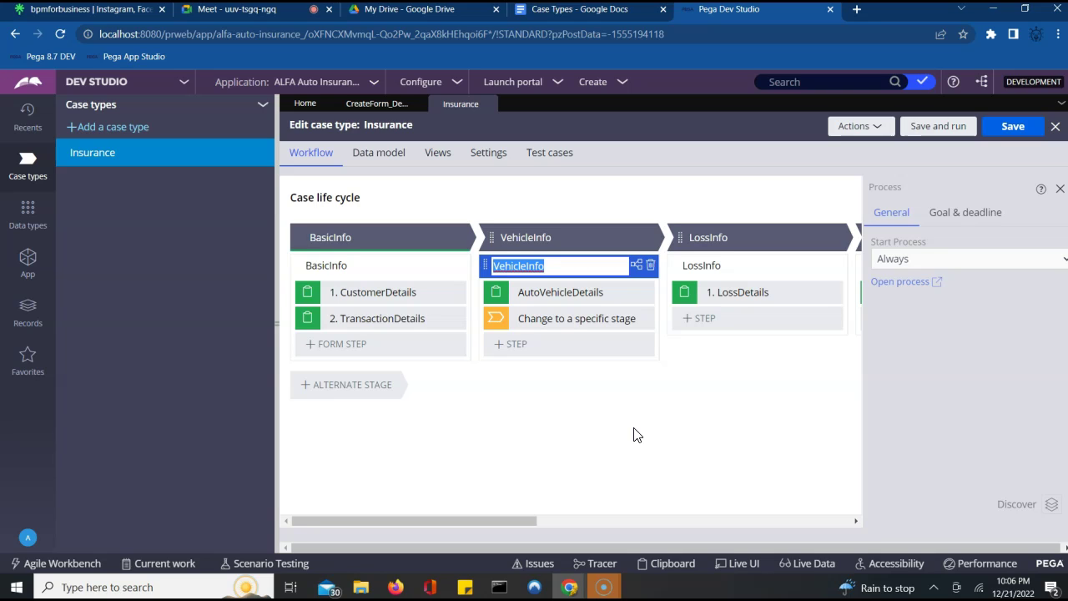
{"action": "mouse_move", "coordinate": [640, 325]}
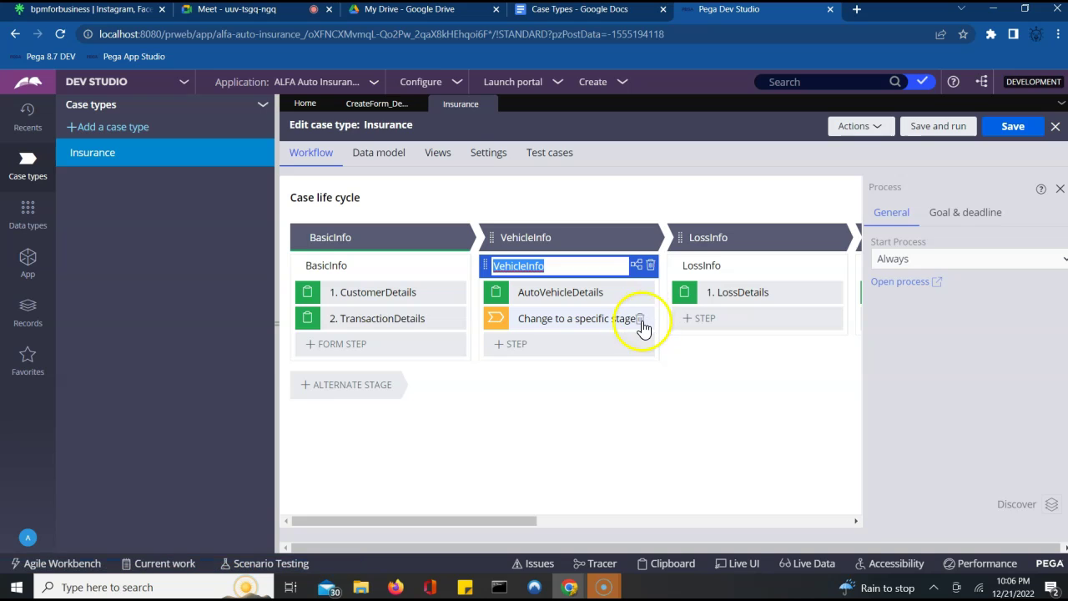
- Delete the 'Change to a specific stage' step from VehicleInfo and save Insurance
{"action": "left_click", "coordinate": [639, 320]}
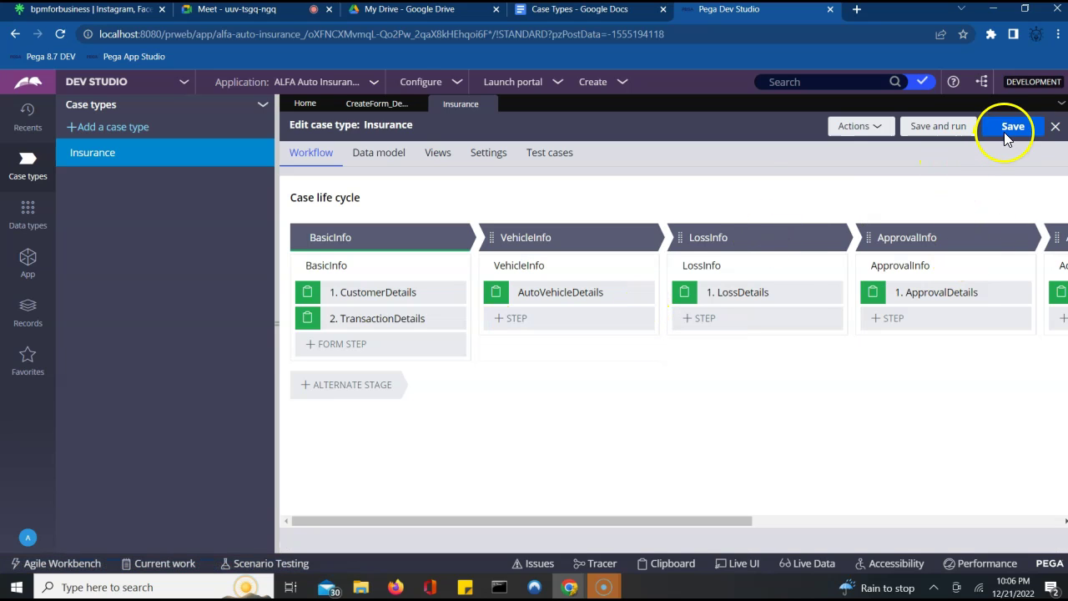
{"action": "left_click", "coordinate": [1005, 133]}
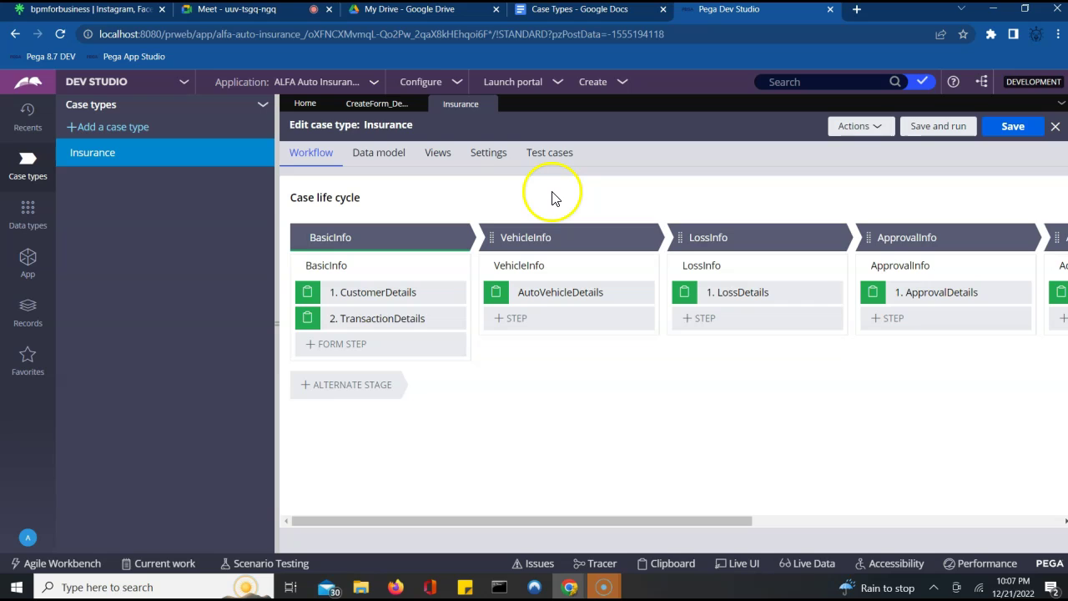
{"action": "left_click", "coordinate": [380, 131]}
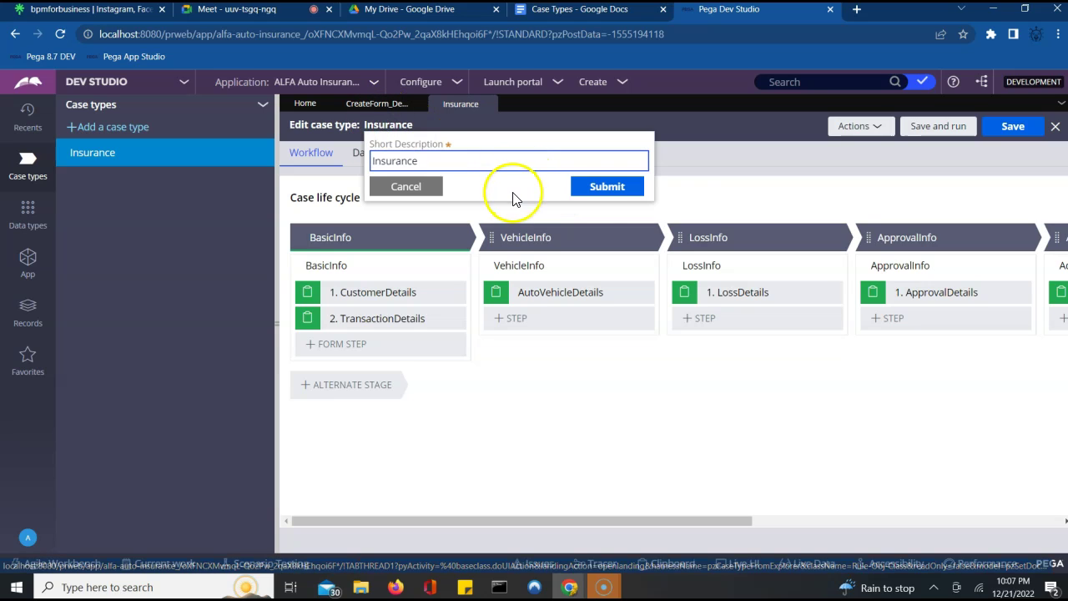
{"action": "left_click", "coordinate": [735, 207]}
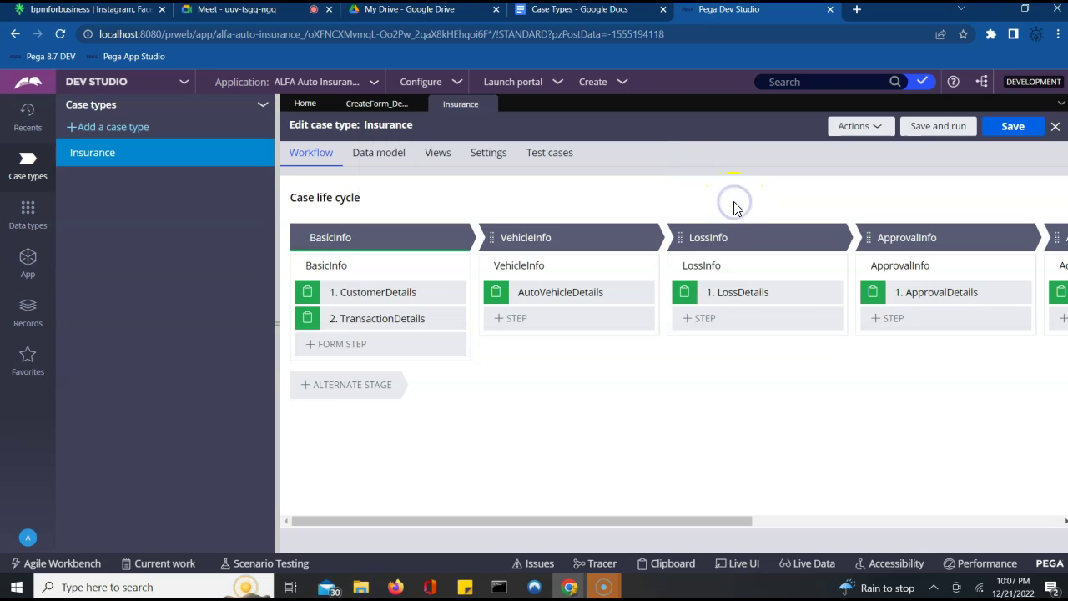
{"action": "left_click", "coordinate": [740, 320]}
{"action": "left_click", "coordinate": [798, 362]}
- Open the three-dot options menu beside Insurance in the Case types panel
{"action": "left_click", "coordinate": [610, 394]}
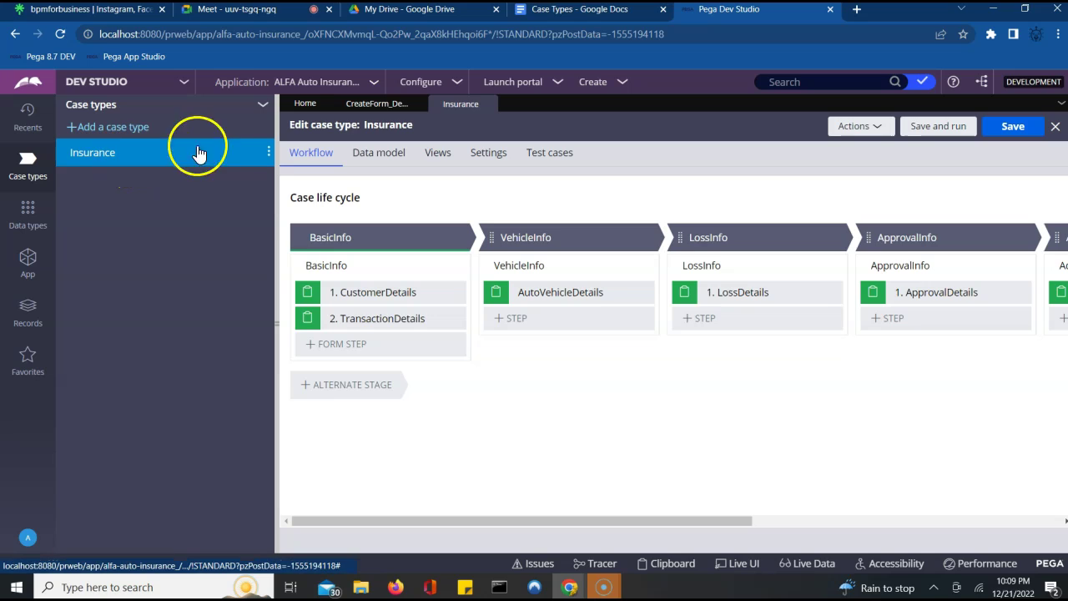
{"action": "left_click", "coordinate": [268, 154]}
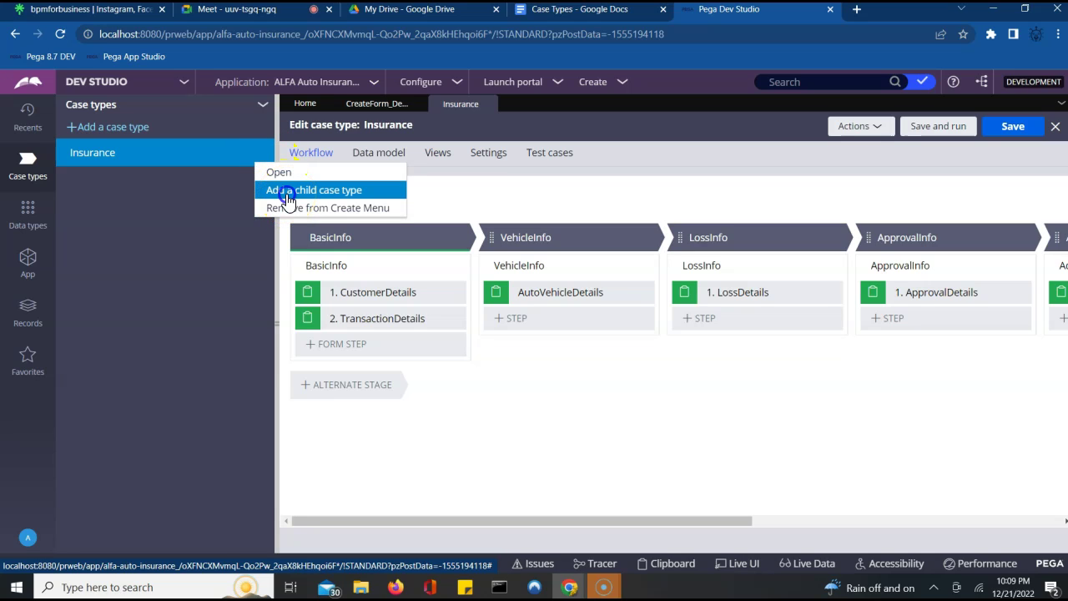
{"action": "left_click", "coordinate": [288, 190]}
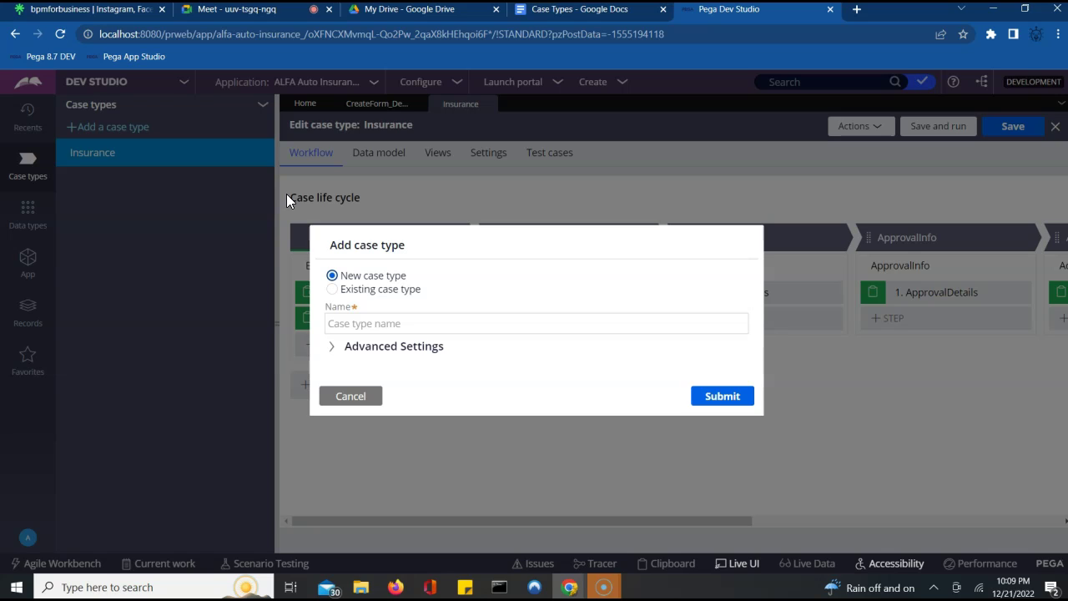
{"action": "left_click", "coordinate": [373, 323]}
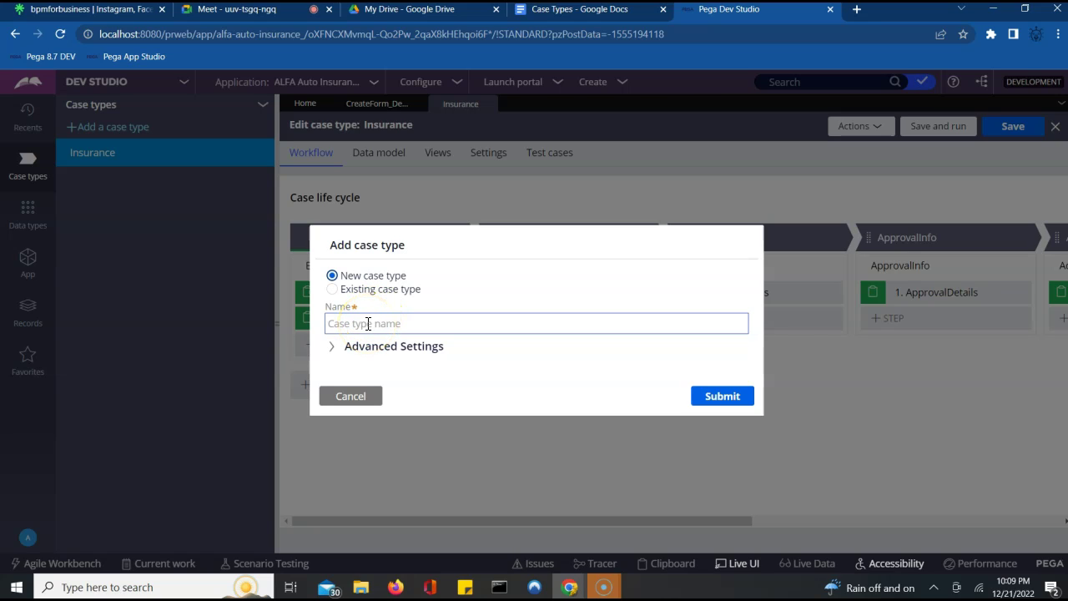
{"action": "left_click", "coordinate": [368, 324]}
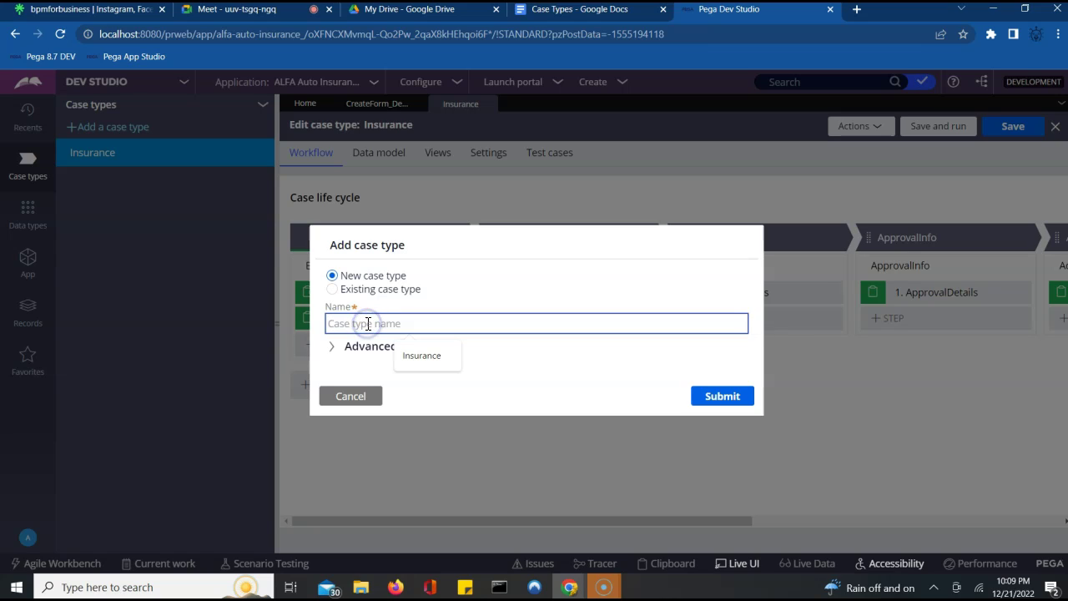
{"action": "type", "text": "V"}
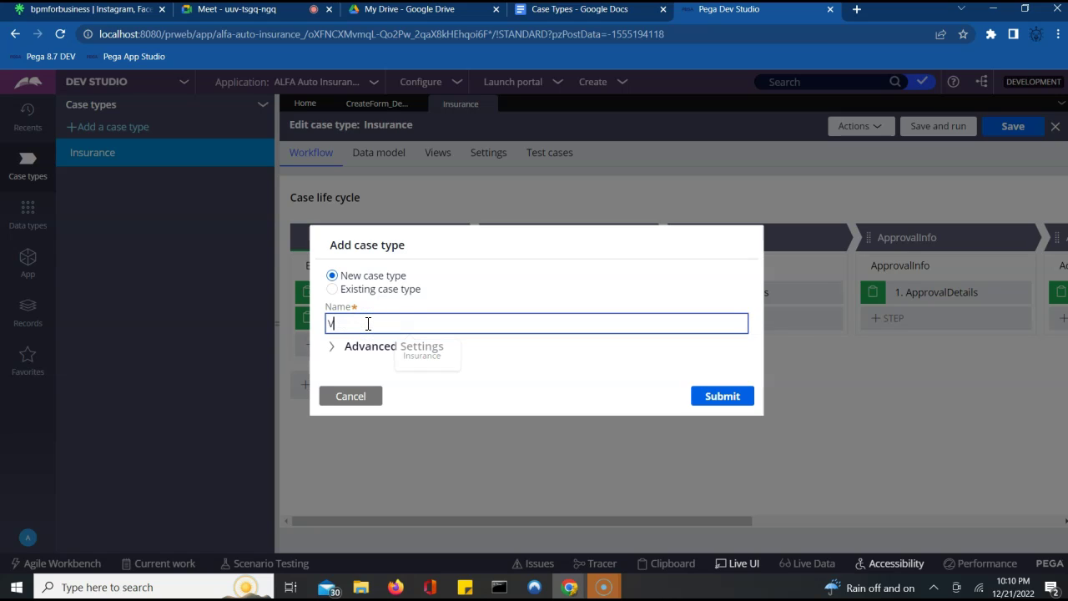
{"action": "type", "text": "erifa"}
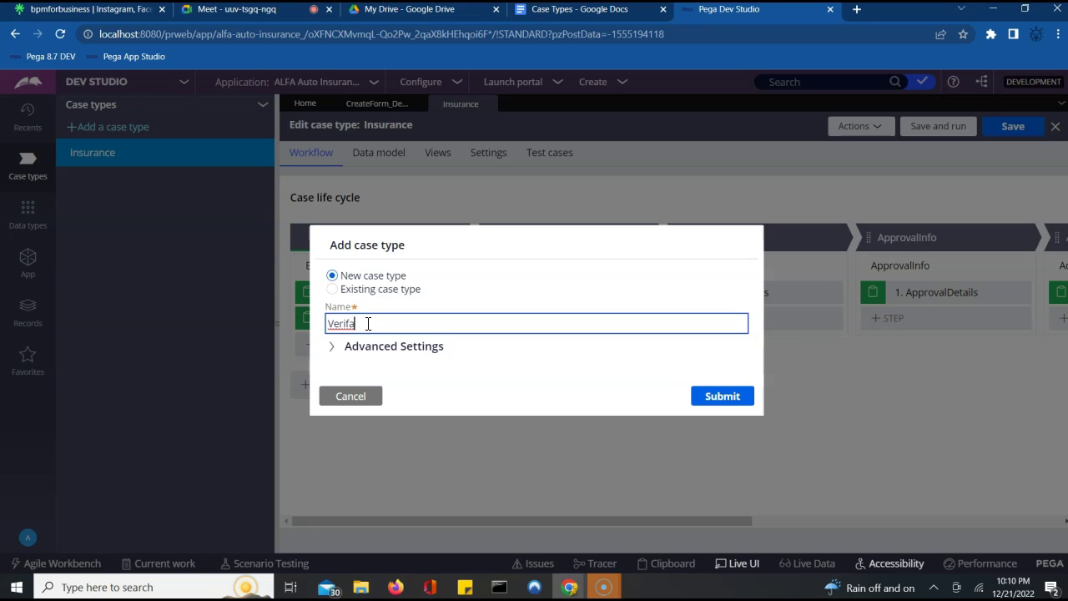
{"action": "key", "text": "BackSpace"}
{"action": "type", "text": "ication"}
{"action": "left_click", "coordinate": [332, 347]}
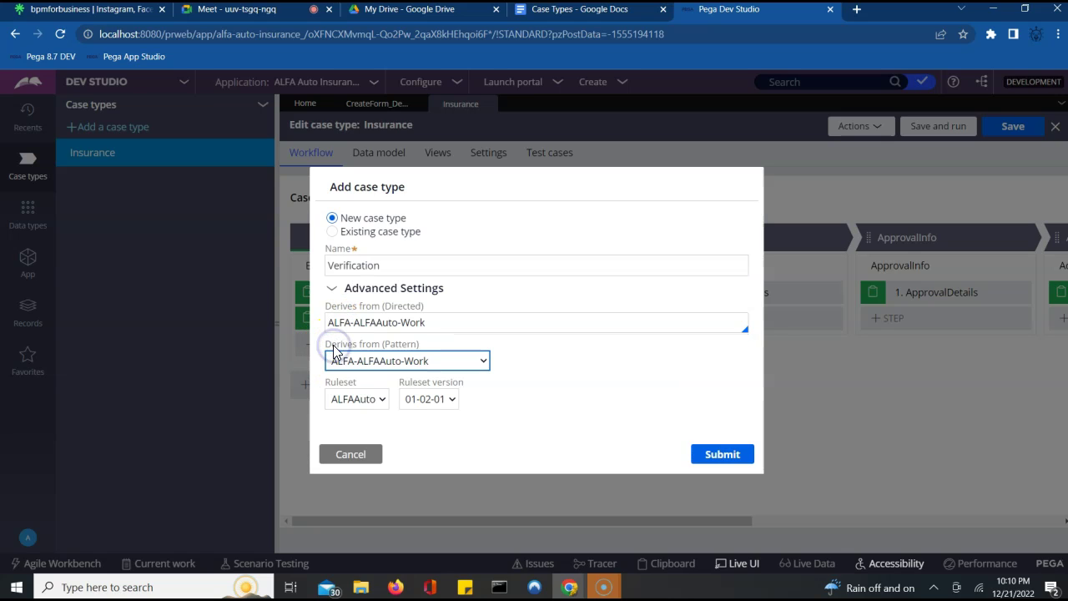
{"action": "left_click", "coordinate": [447, 325]}
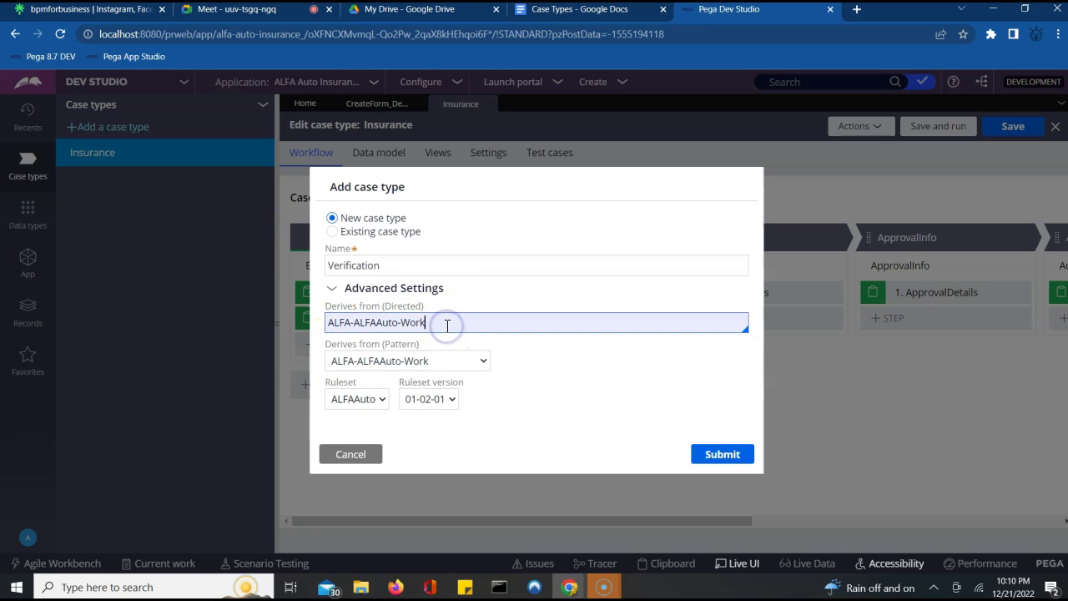
{"action": "type", "text": "-"}
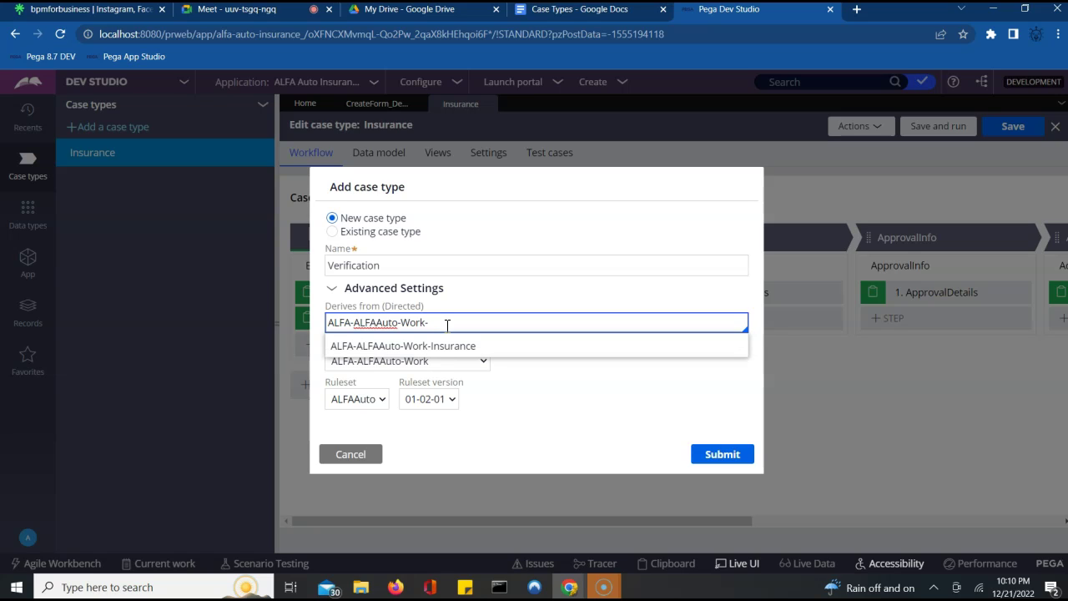
{"action": "left_click", "coordinate": [393, 264]}
{"action": "double_click", "coordinate": [363, 265]}
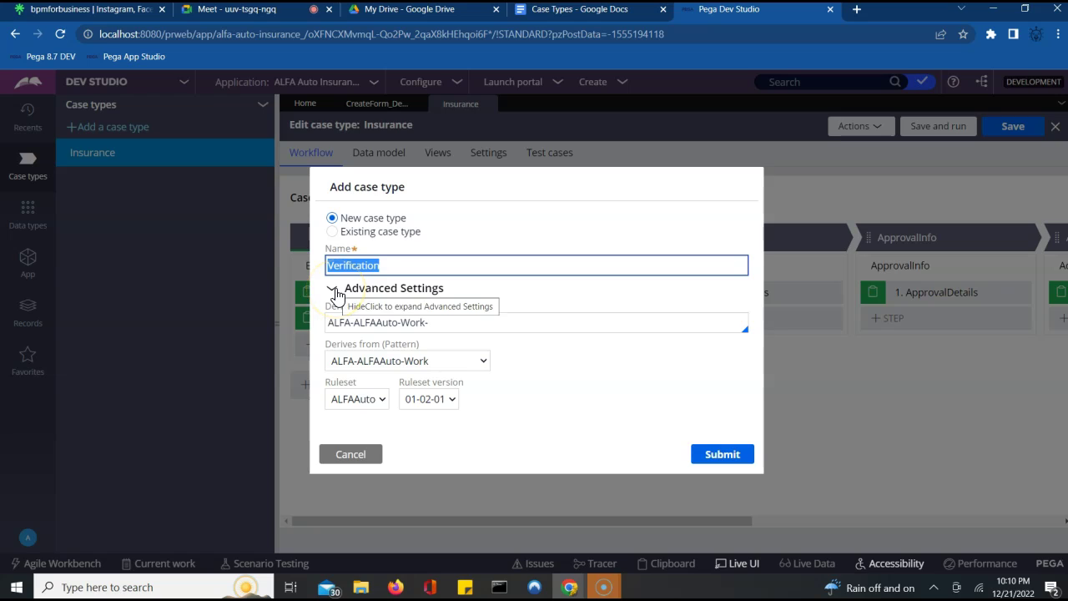
{"action": "left_click", "coordinate": [435, 323]}
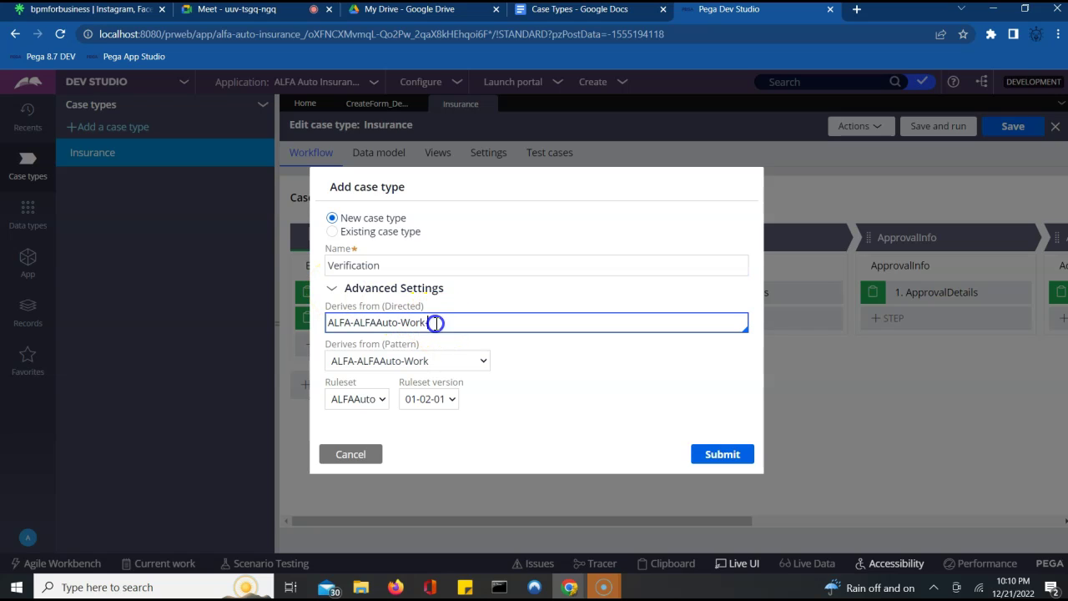
{"action": "type", "text": "-"}
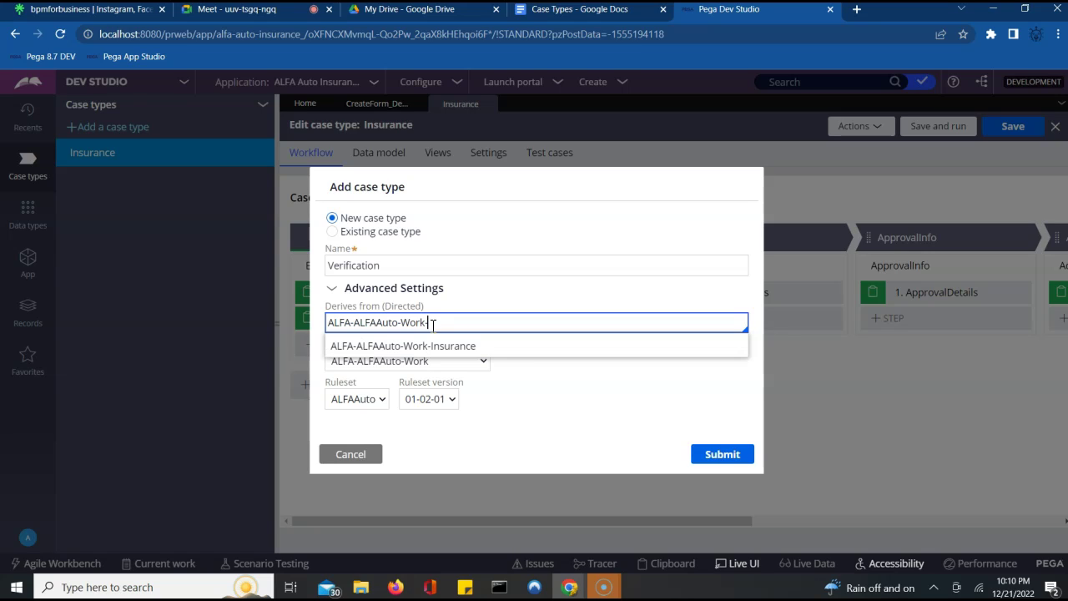
{"action": "key", "text": "Return"}
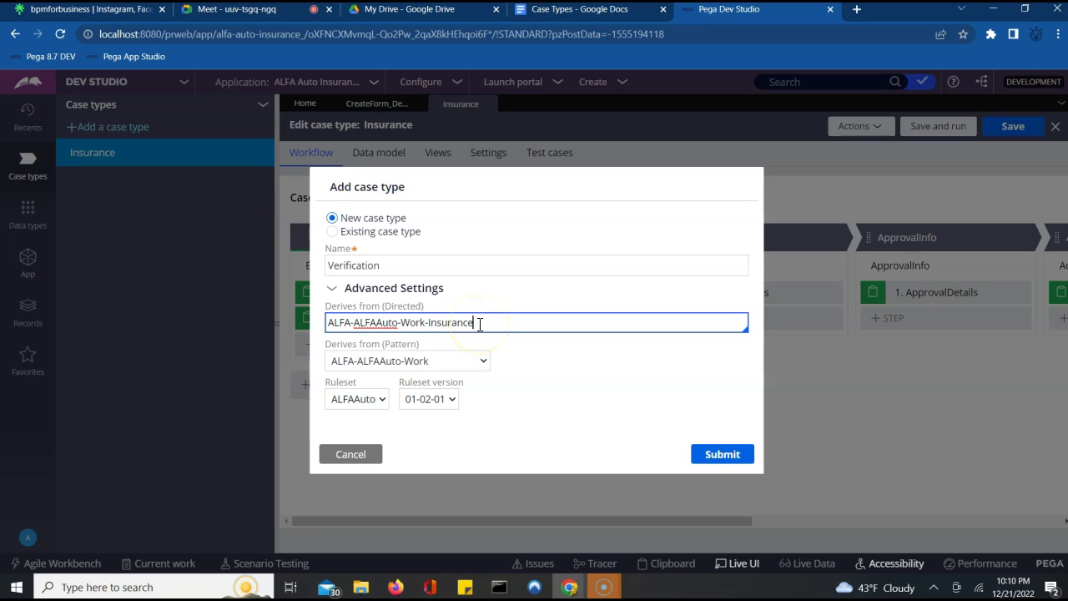
{"action": "left_click", "coordinate": [425, 322]}
{"action": "left_click", "coordinate": [427, 368]}
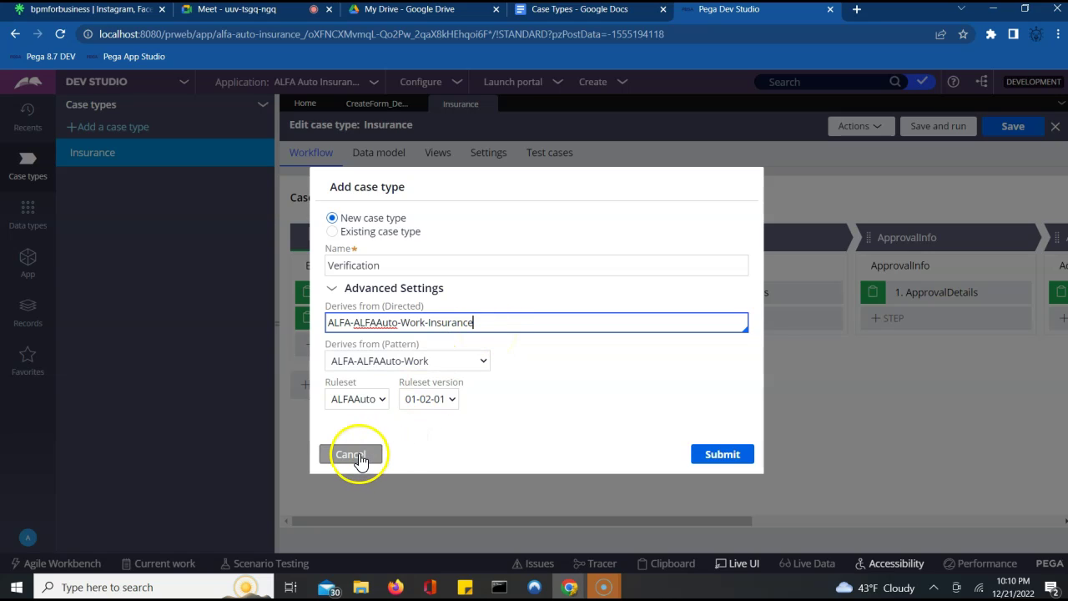
{"action": "left_click", "coordinate": [360, 455]}
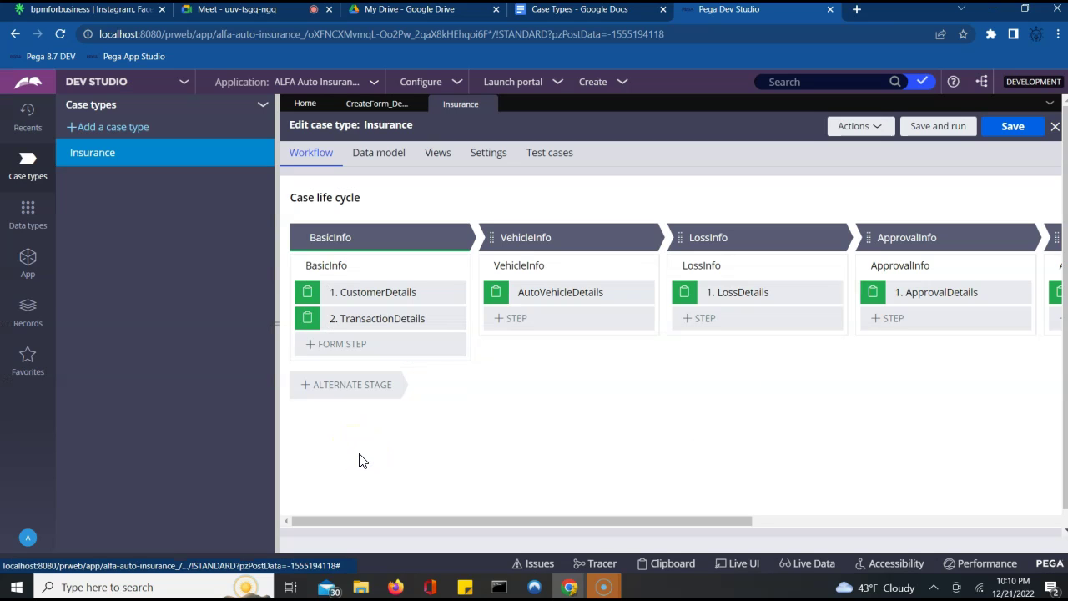
- In the App Explorer, collapse the Process, User Interface and Insurance class nodes
{"action": "left_click", "coordinate": [27, 264]}
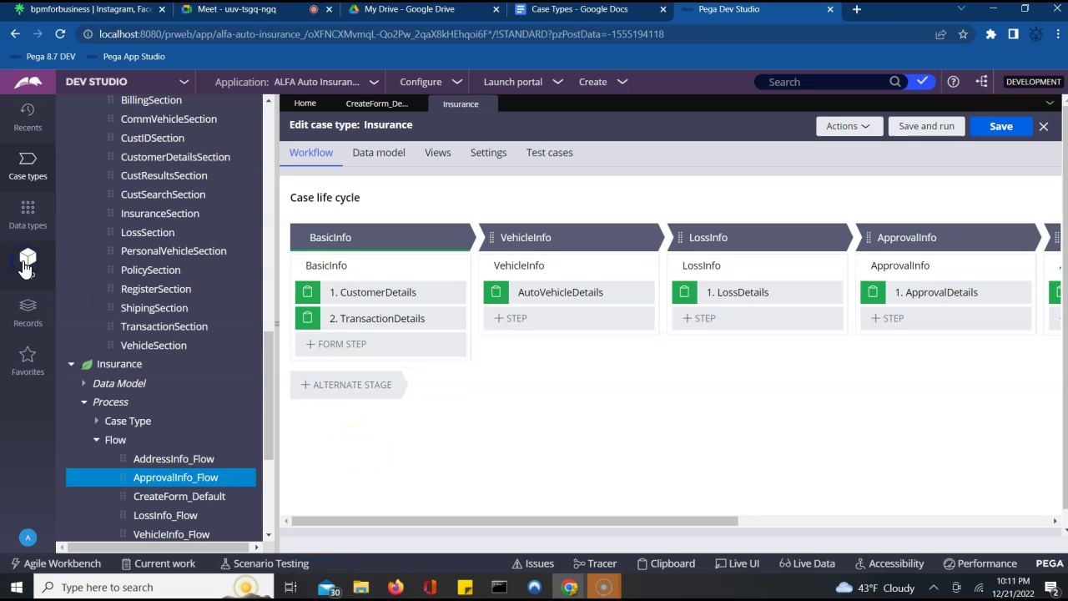
{"action": "scroll", "coordinate": [266, 196], "scroll_direction": "up", "scroll_amount": 15}
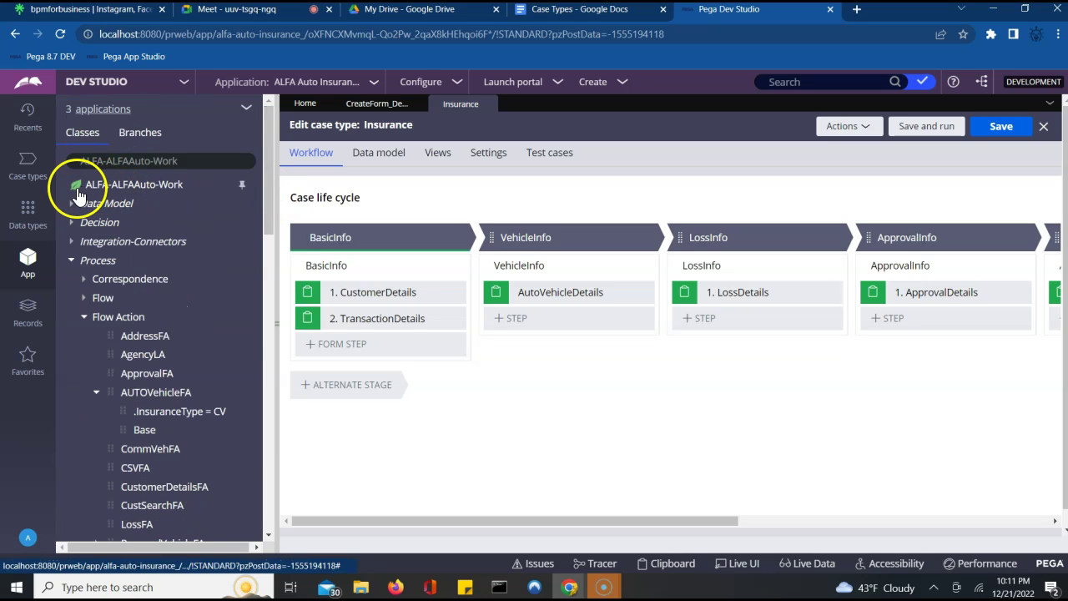
{"action": "left_click", "coordinate": [71, 261]}
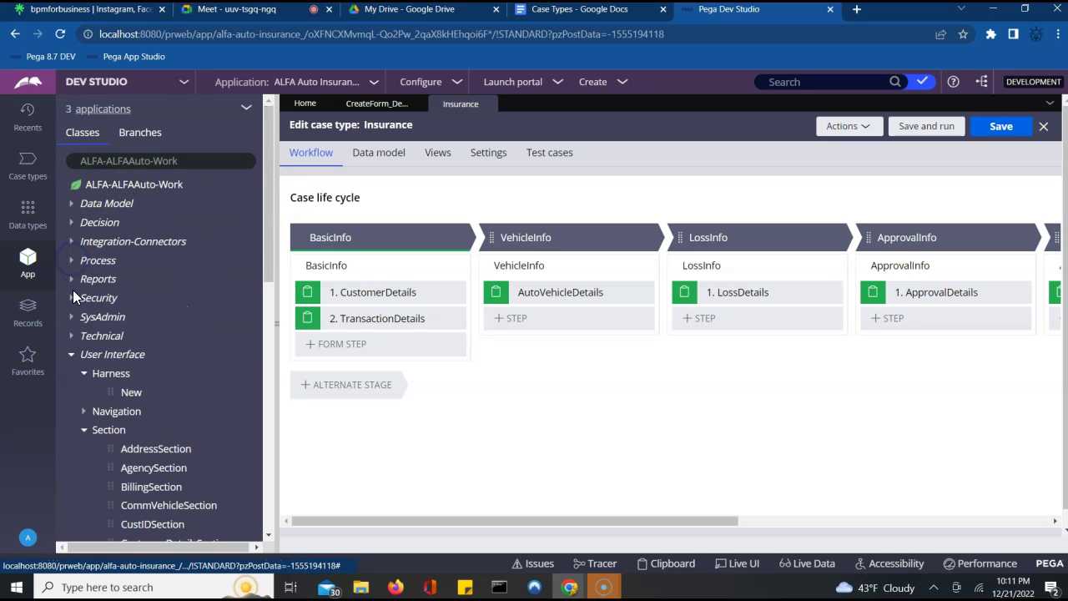
{"action": "left_click", "coordinate": [71, 354]}
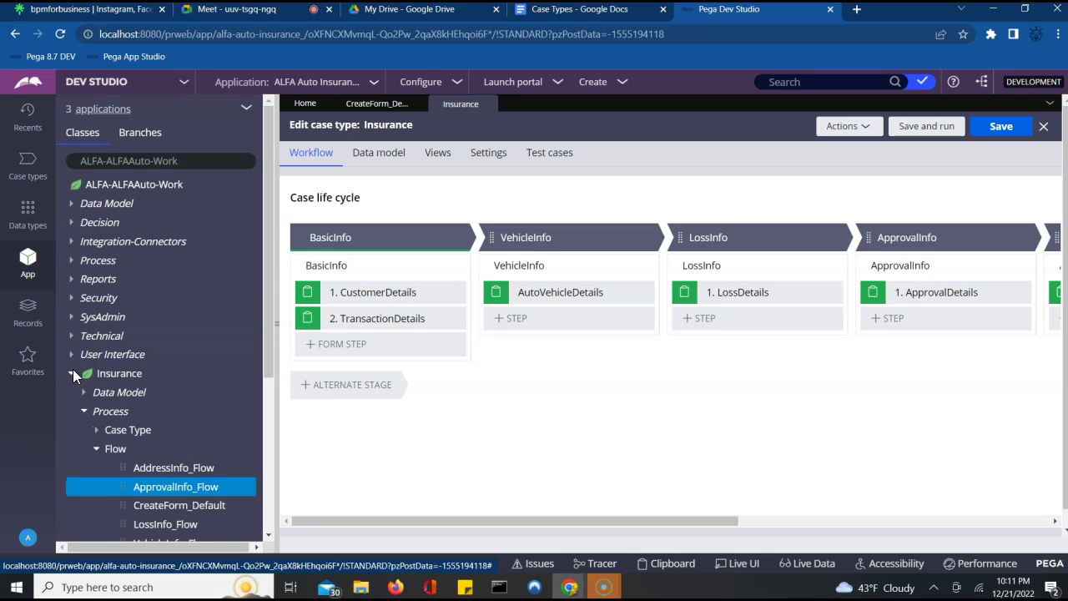
{"action": "left_click", "coordinate": [72, 375]}
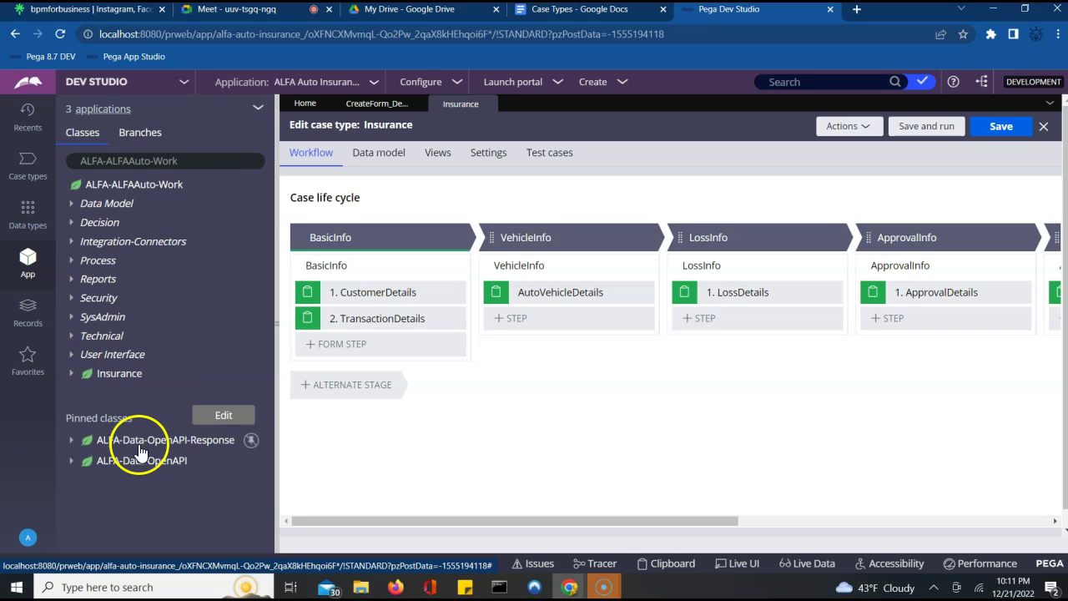
- Unpin both ALFA-Data-OpenAPI classes, pin the Insurance work class, and return to Case types
{"action": "mouse_move", "coordinate": [242, 444]}
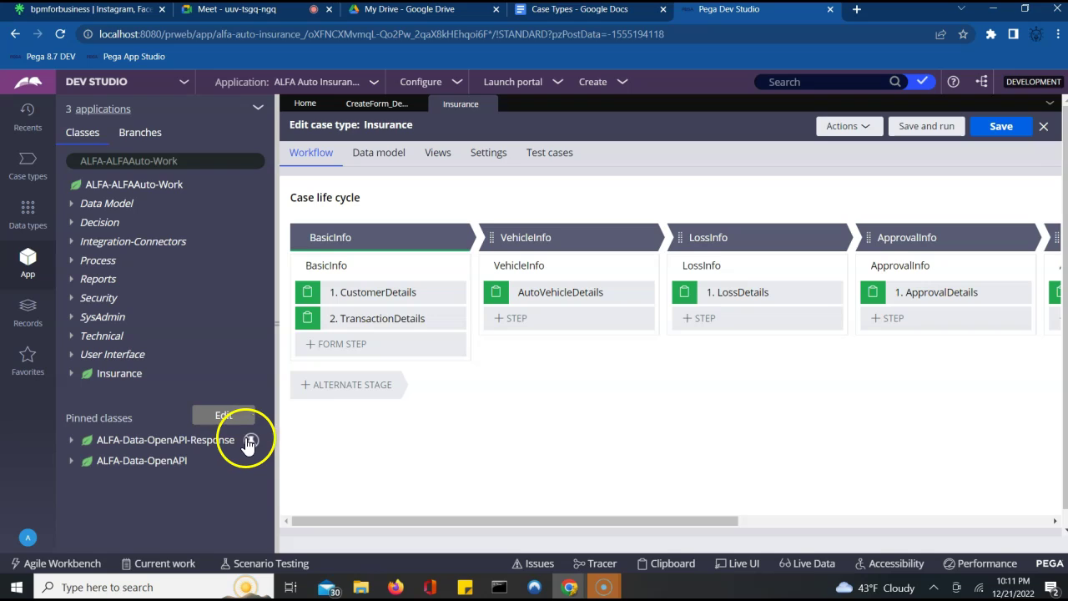
{"action": "left_click", "coordinate": [250, 443]}
{"action": "left_click", "coordinate": [252, 442]}
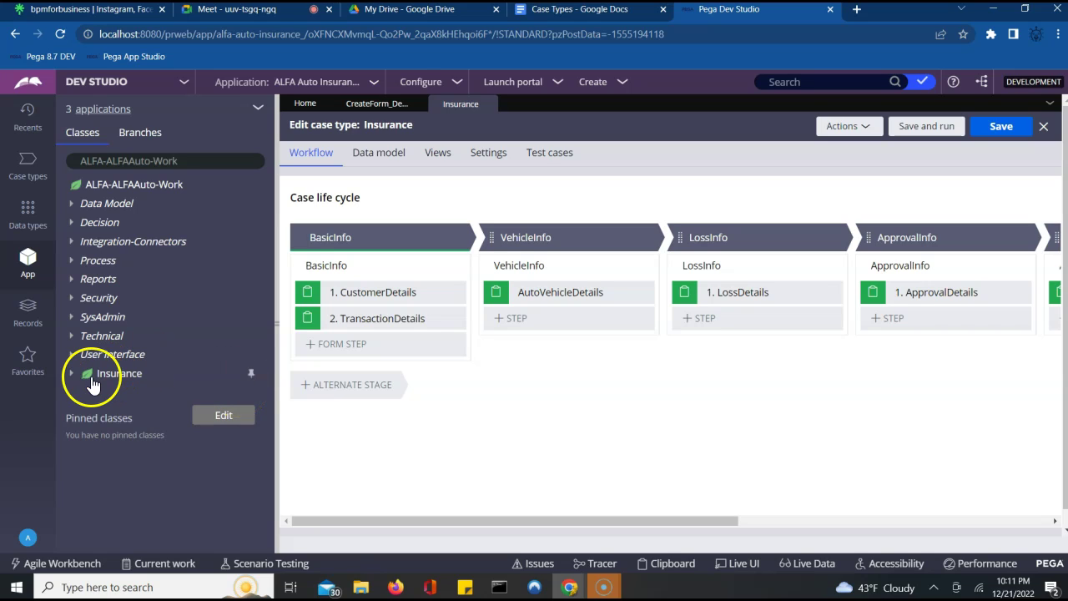
{"action": "left_click", "coordinate": [253, 375]}
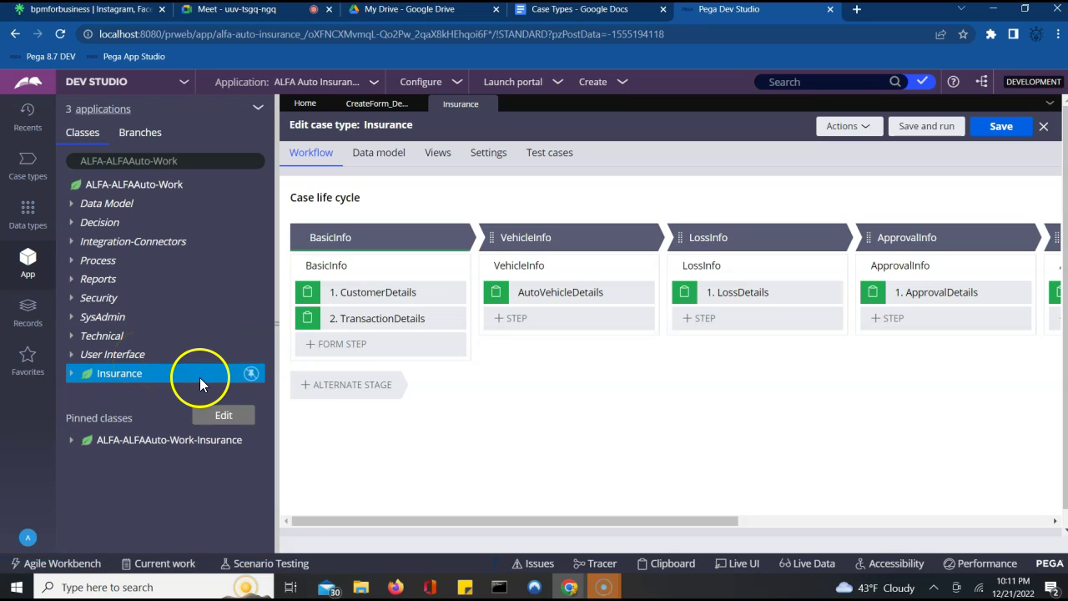
{"action": "left_click", "coordinate": [71, 373]}
{"action": "left_click", "coordinate": [71, 374]}
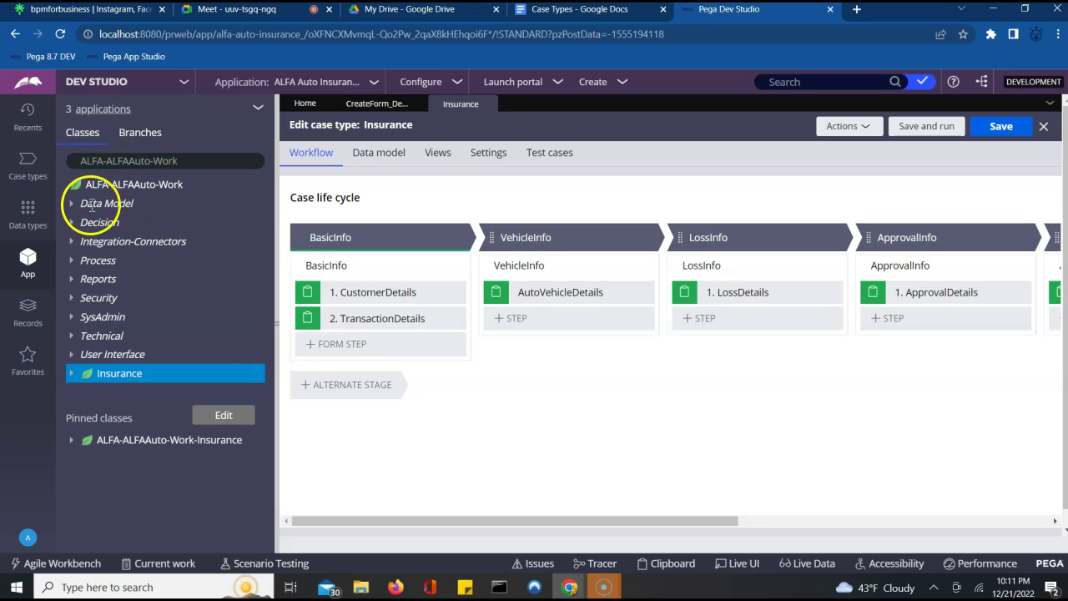
{"action": "left_click", "coordinate": [28, 160]}
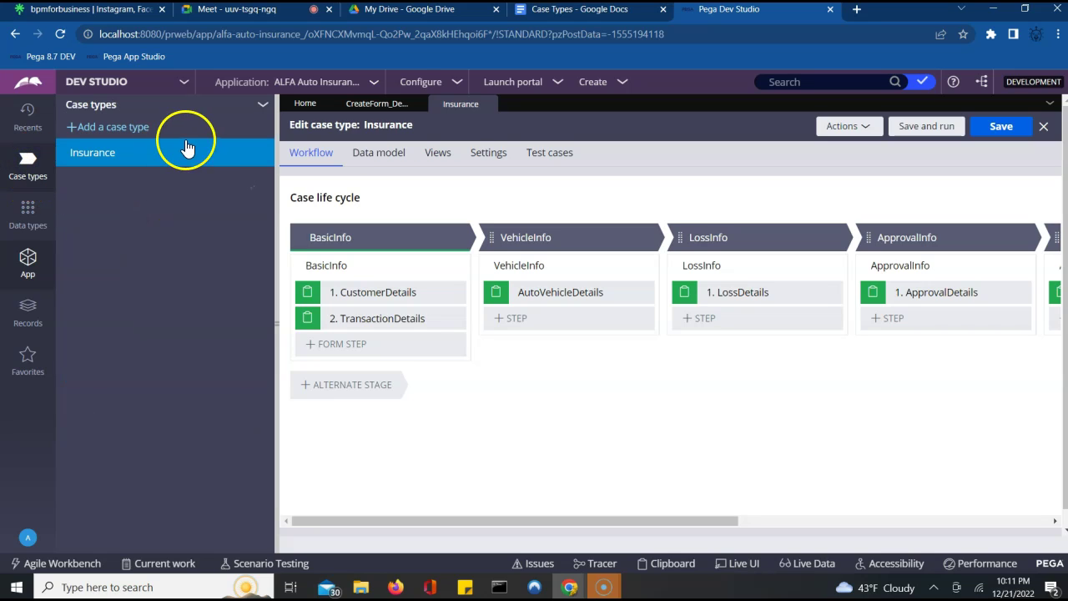
- Add child case type 'Verification' under Insurance, deriving directly from ALFA-ALFAAuto-Work-Insurance
{"action": "right_click", "coordinate": [262, 152]}
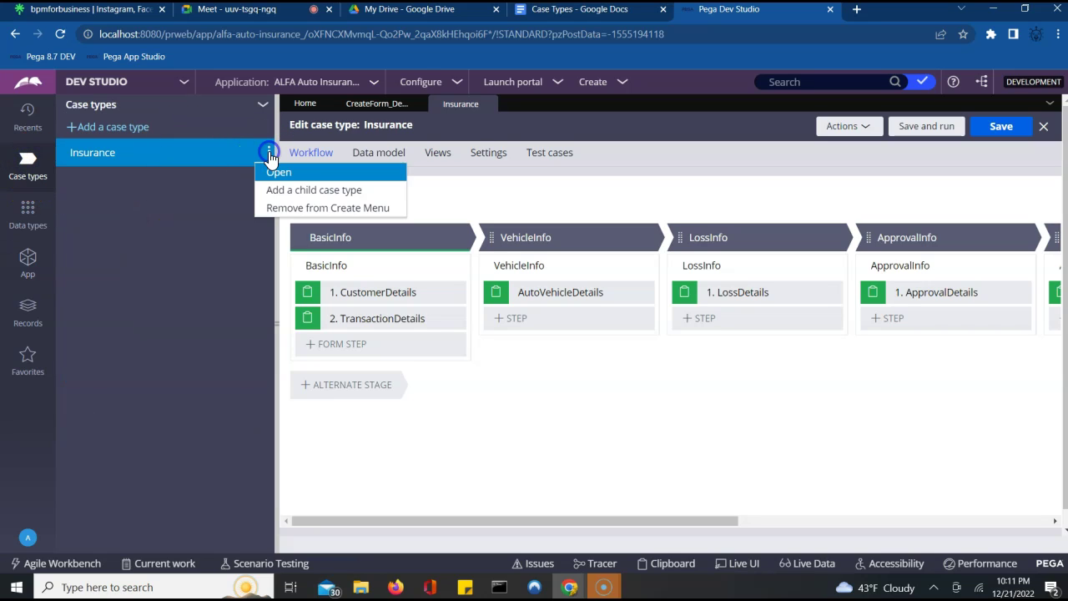
{"action": "left_click", "coordinate": [307, 193]}
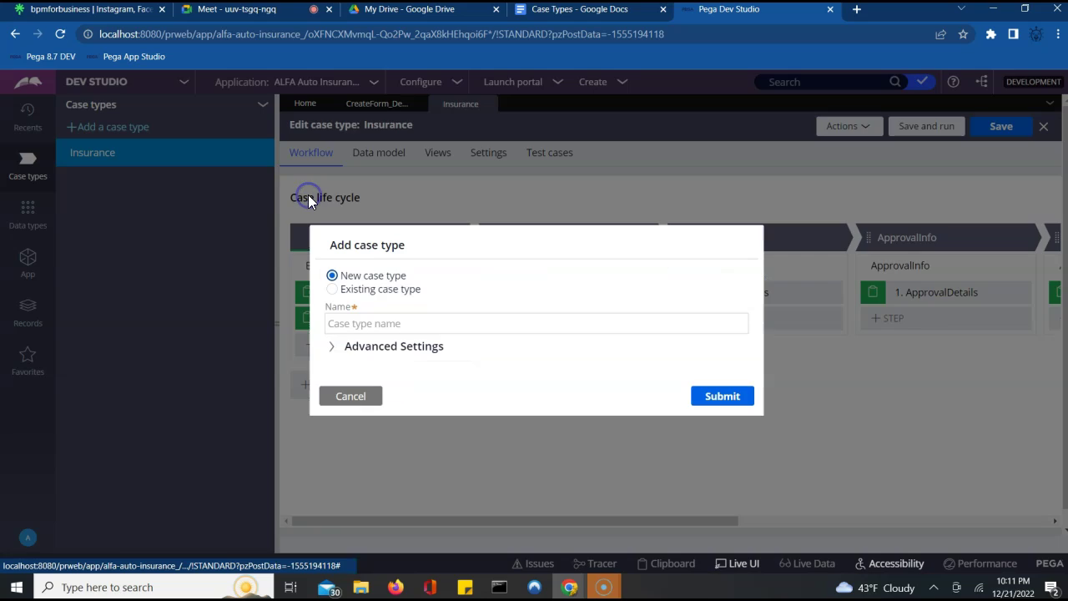
{"action": "left_click", "coordinate": [370, 324]}
{"action": "left_click", "coordinate": [412, 364]}
{"action": "left_click", "coordinate": [334, 355]}
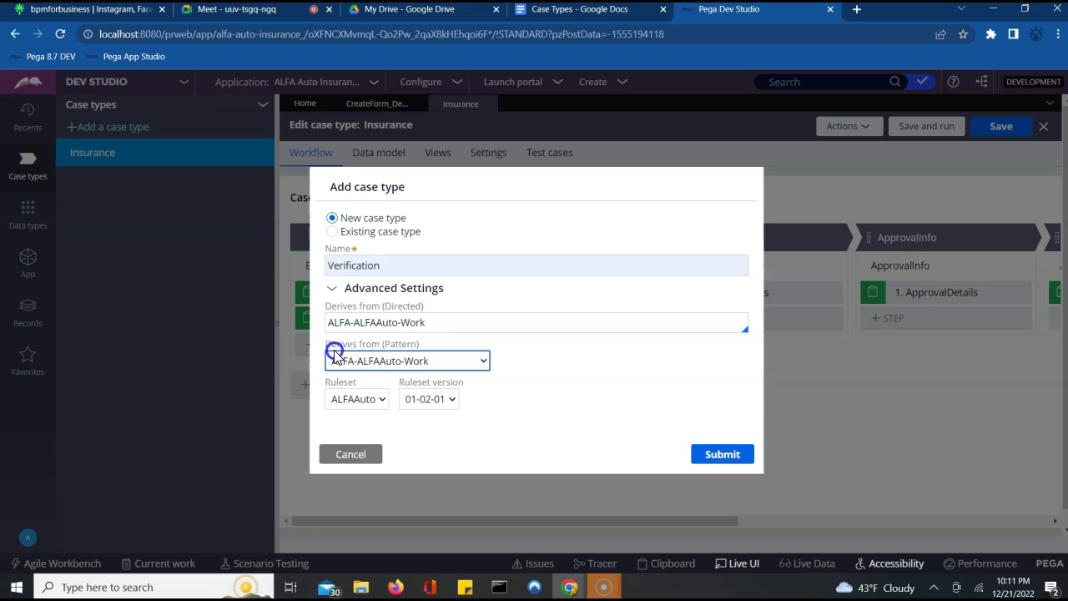
{"action": "left_click", "coordinate": [476, 331]}
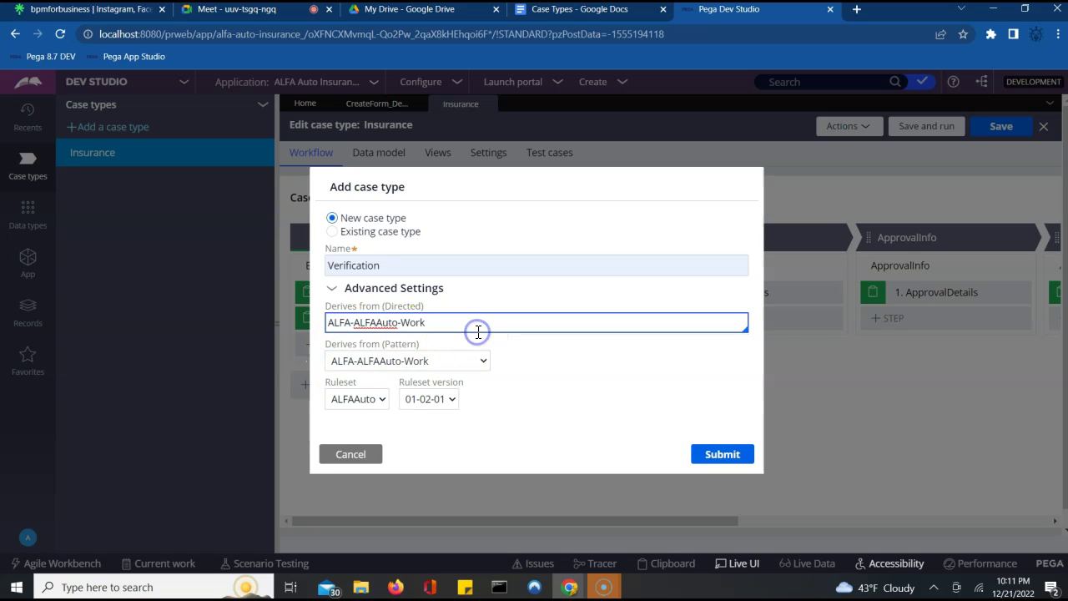
{"action": "key", "text": "Down"}
{"action": "key", "text": "Return"}
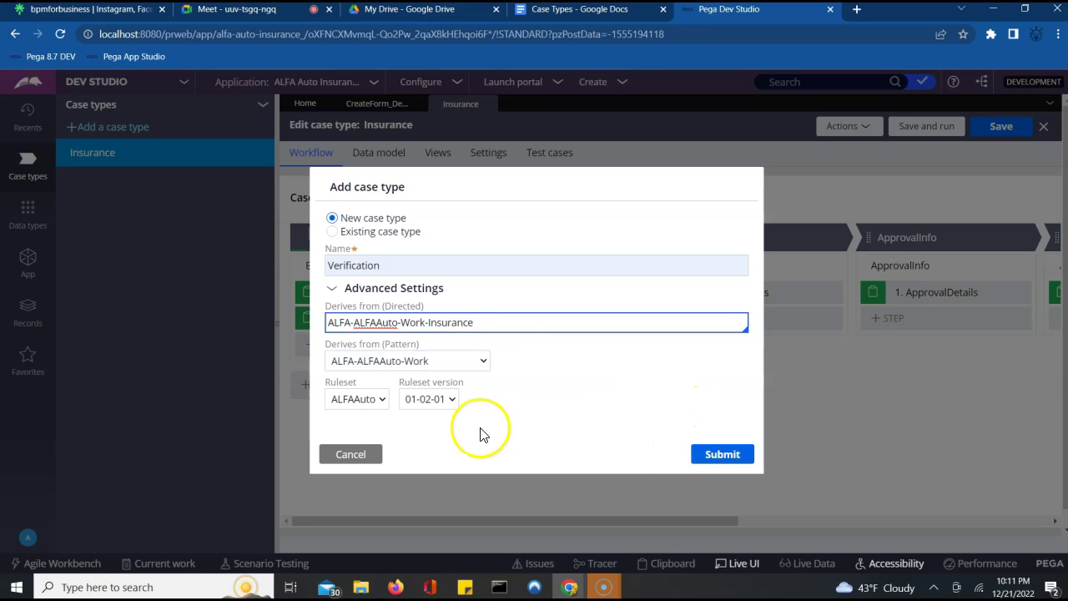
{"action": "left_click", "coordinate": [726, 457]}
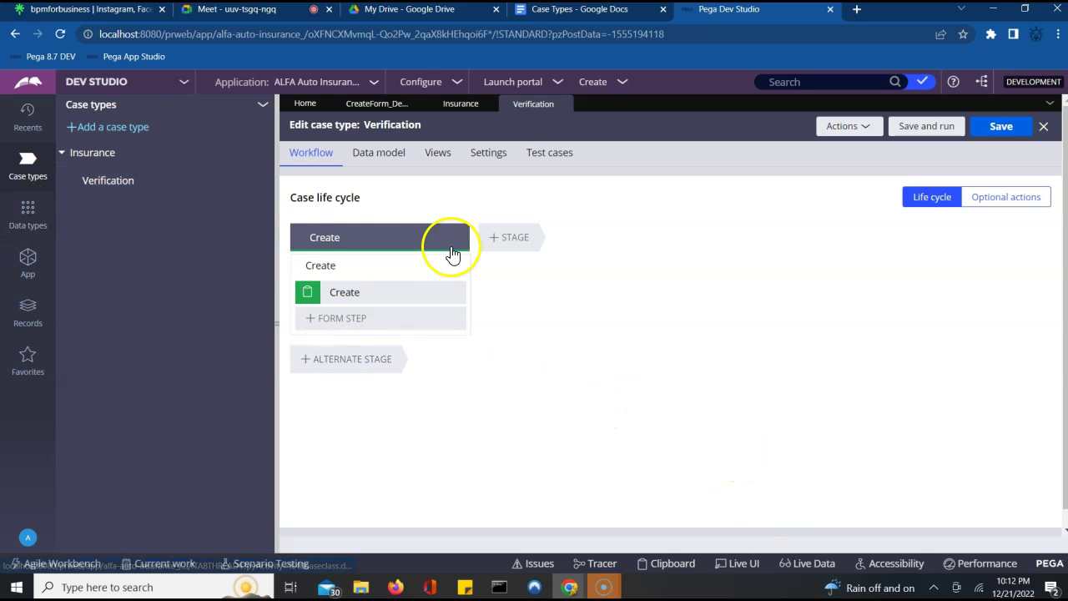
- Switch the Verification case type editor to its Data model view
{"action": "left_click", "coordinate": [387, 159]}
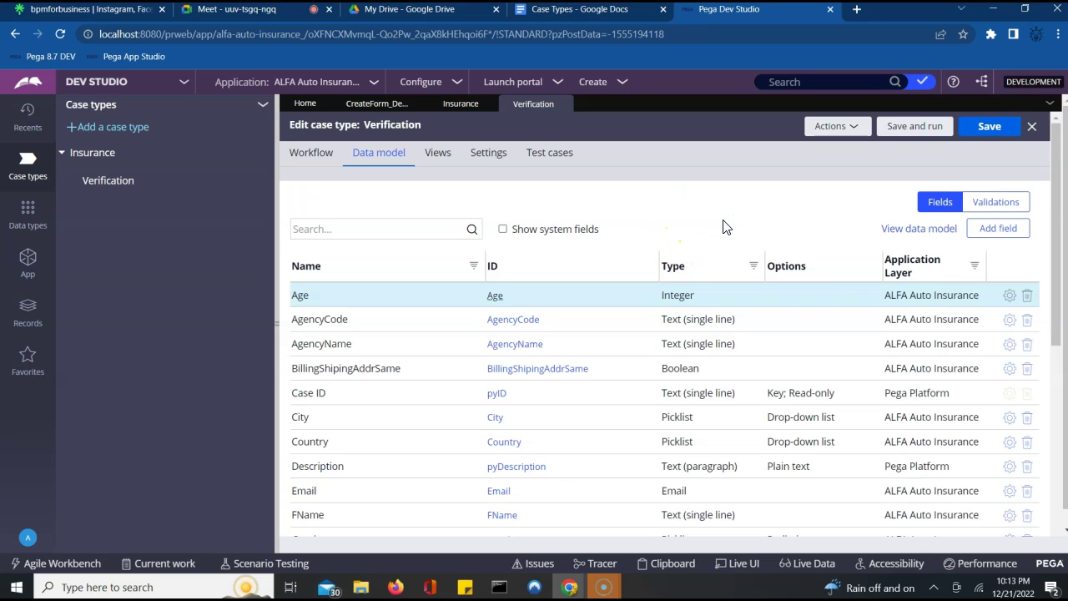
- Bring up the Add field dialog from Verification's Data model list
{"action": "left_click", "coordinate": [734, 225]}
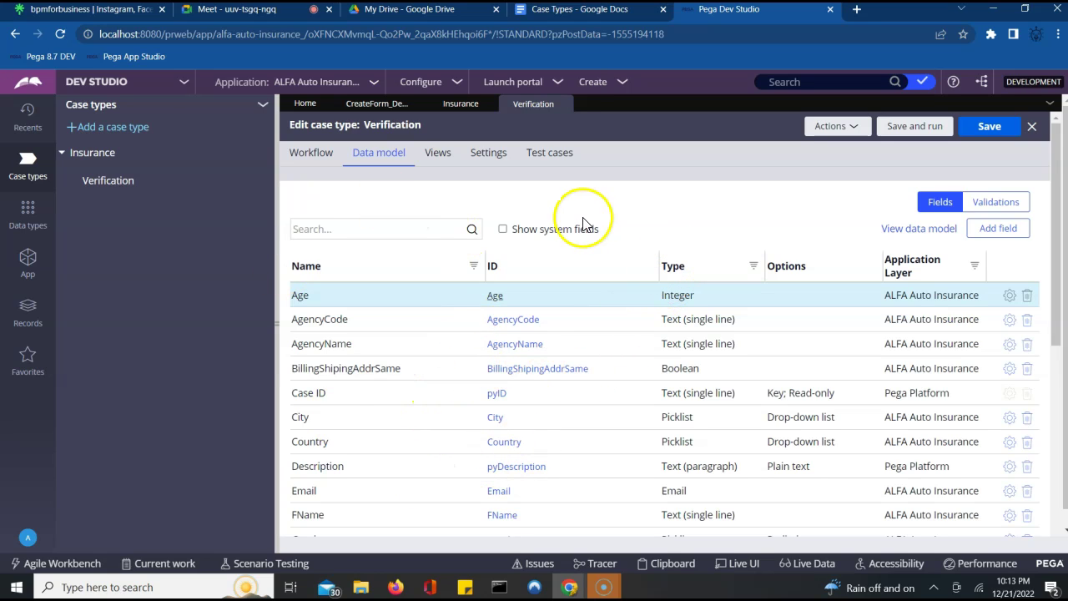
{"action": "left_click", "coordinate": [502, 229]}
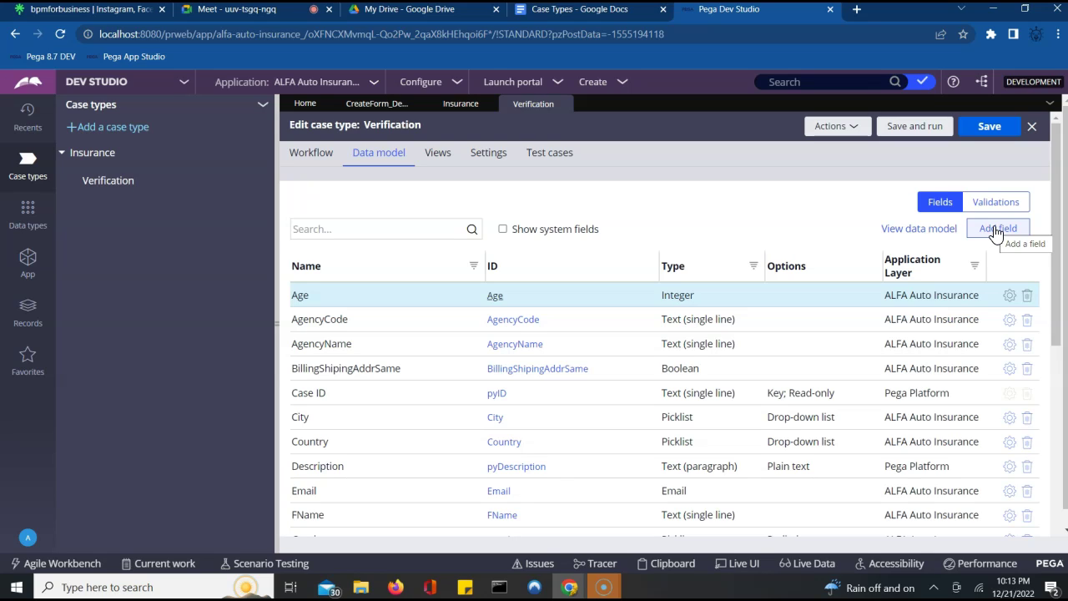
{"action": "left_click", "coordinate": [993, 233]}
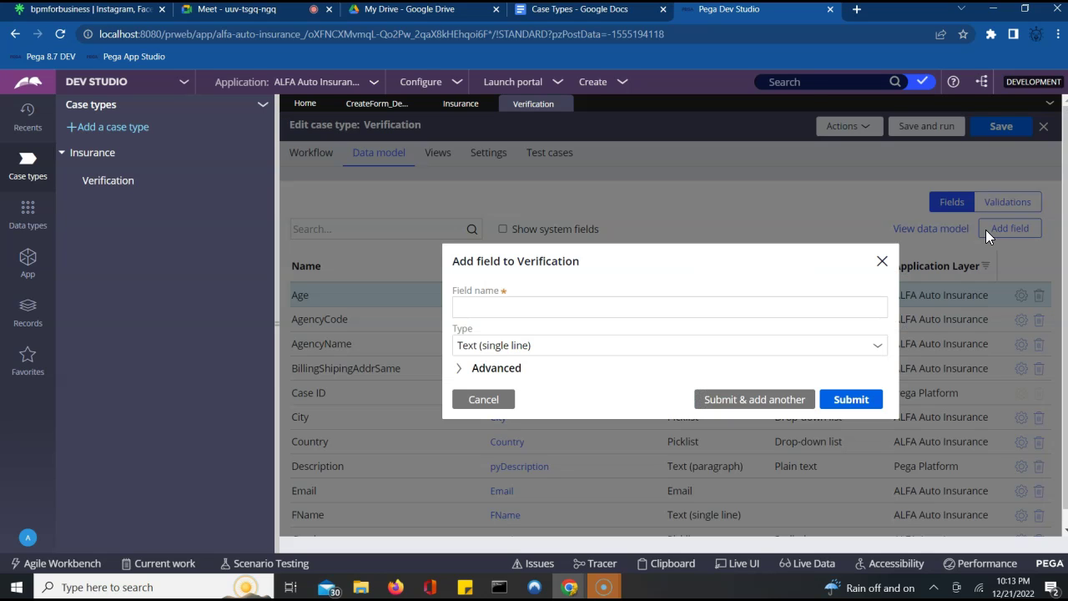
- Name the new field Verified and set its type to Picklist
{"action": "left_click", "coordinate": [565, 308]}
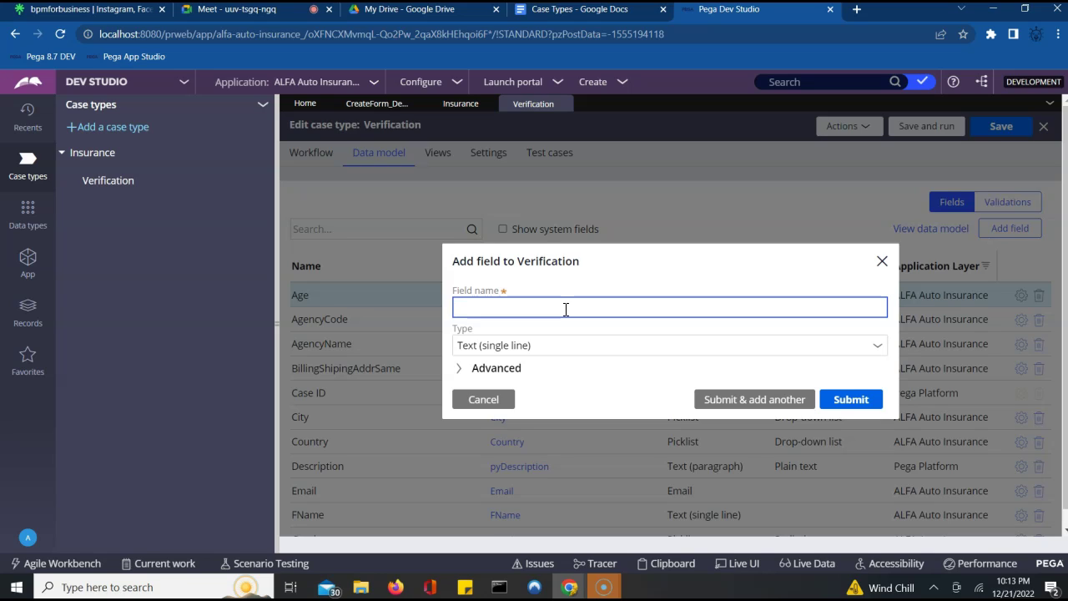
{"action": "type", "text": "Verified"}
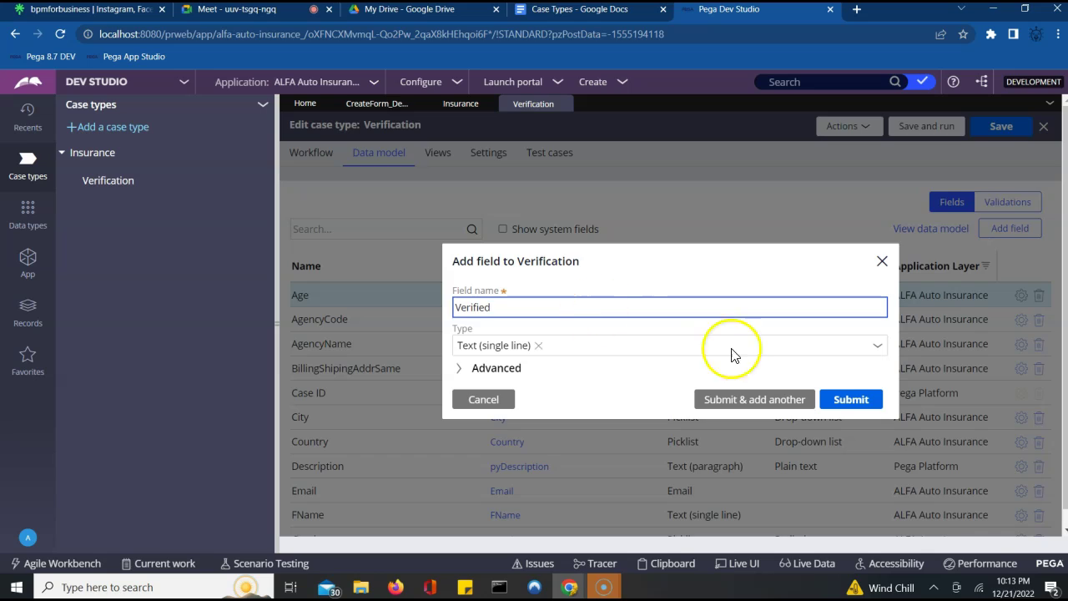
{"action": "left_click", "coordinate": [878, 347]}
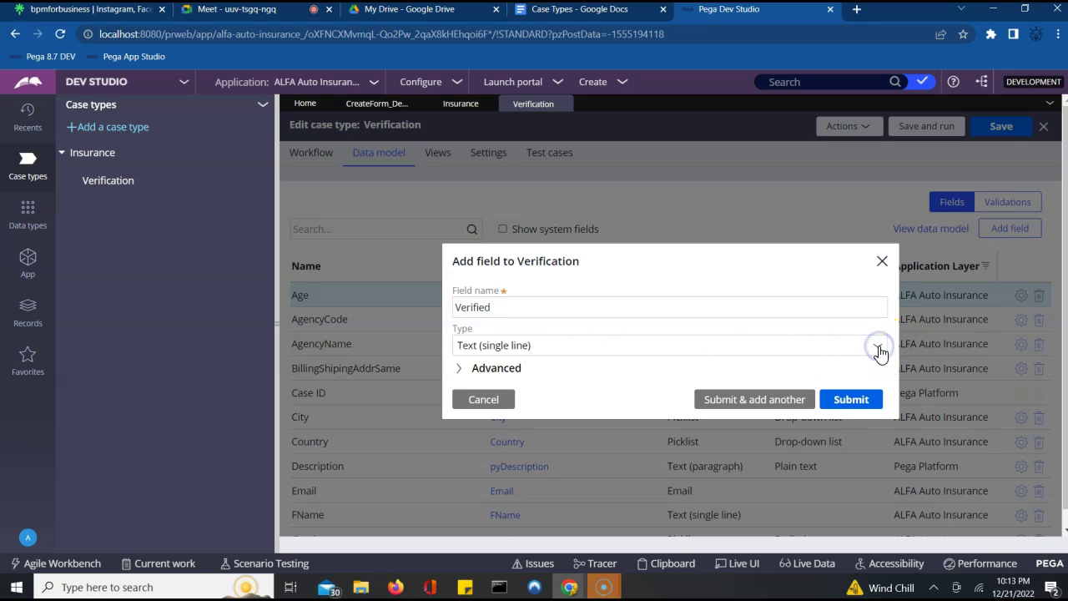
{"action": "left_click", "coordinate": [854, 354]}
{"action": "left_click", "coordinate": [877, 347]}
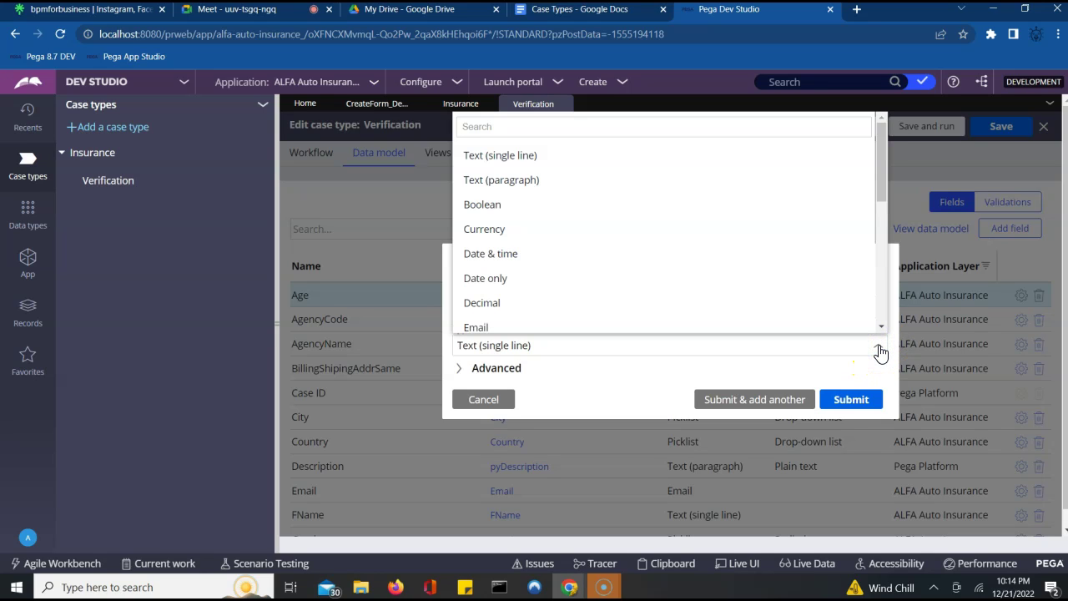
{"action": "scroll", "coordinate": [740, 305], "scroll_direction": "down", "scroll_amount": 1}
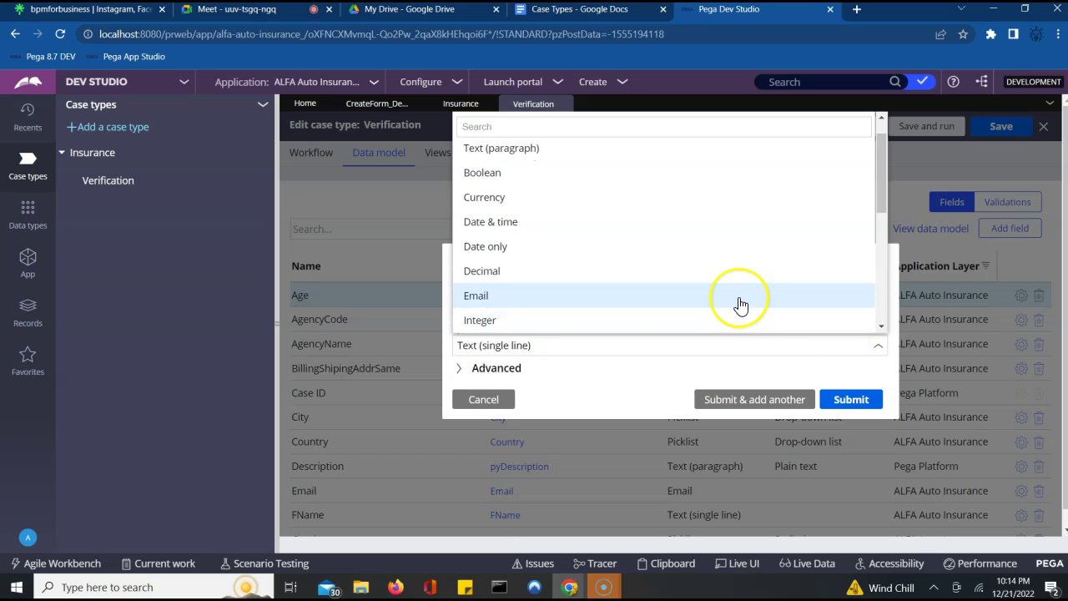
{"action": "scroll", "coordinate": [740, 305], "scroll_direction": "down", "scroll_amount": 3}
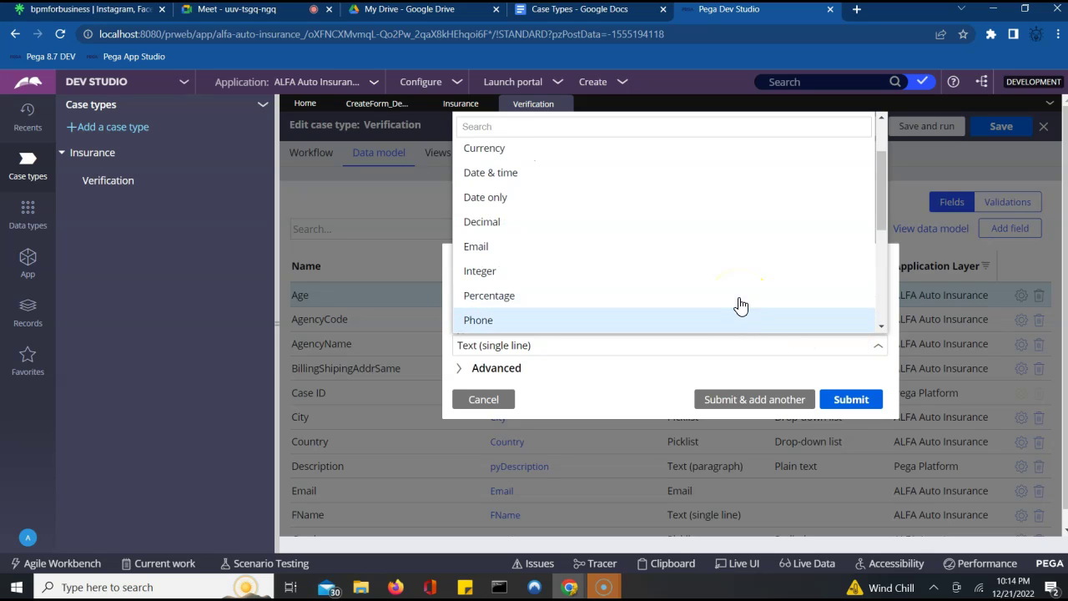
{"action": "left_click", "coordinate": [740, 318]}
- Give the Verified picklist the choices Success and Failure and submit it
{"action": "left_click", "coordinate": [561, 357]}
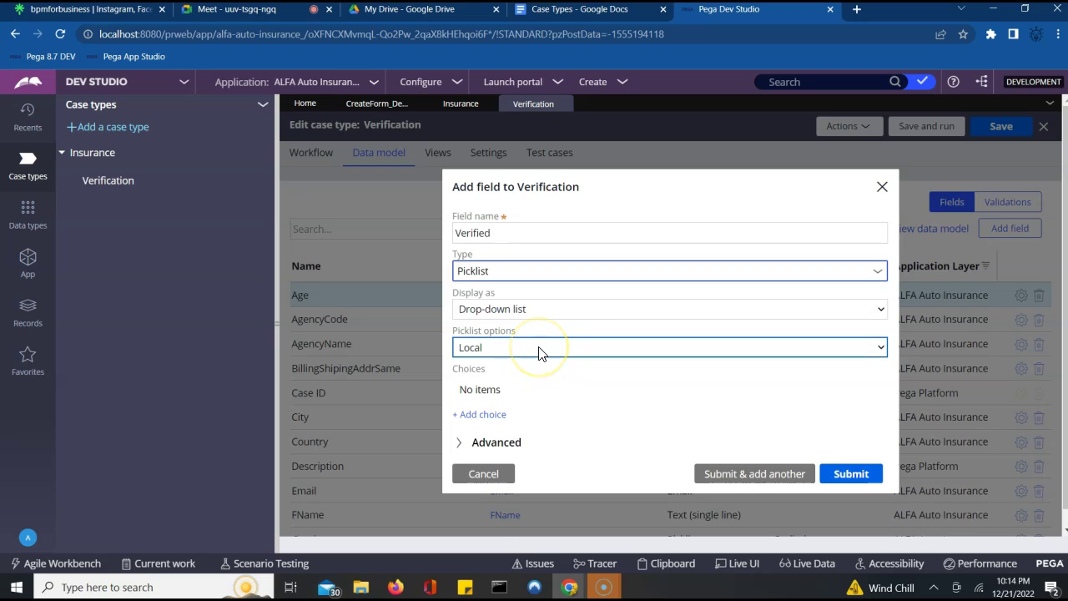
{"action": "left_click", "coordinate": [471, 413]}
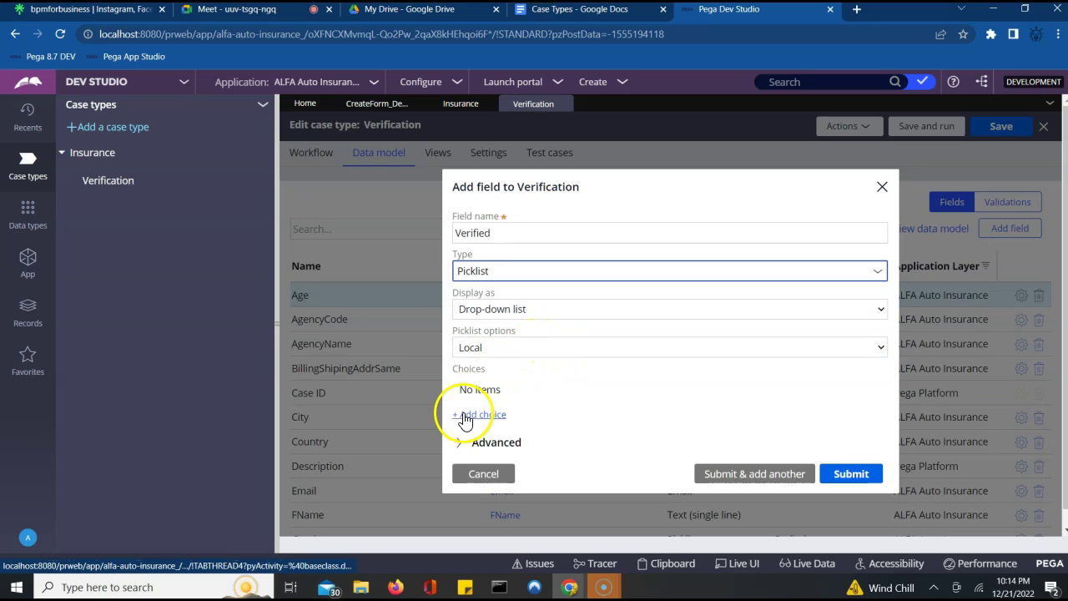
{"action": "left_click", "coordinate": [513, 393]}
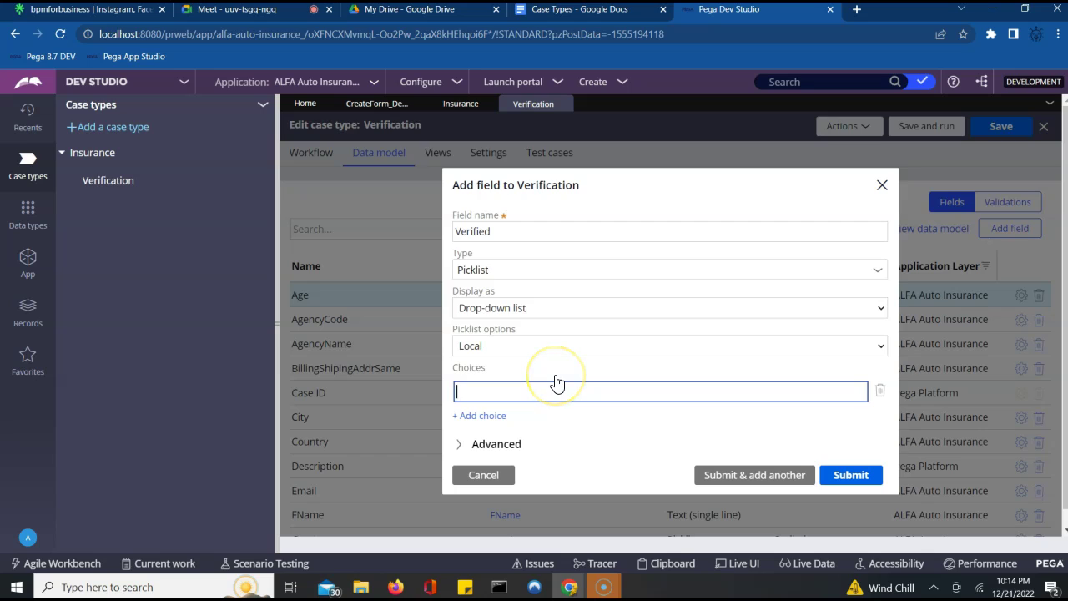
{"action": "left_click", "coordinate": [544, 393]}
{"action": "type", "text": "Success"}
{"action": "left_click", "coordinate": [492, 414]}
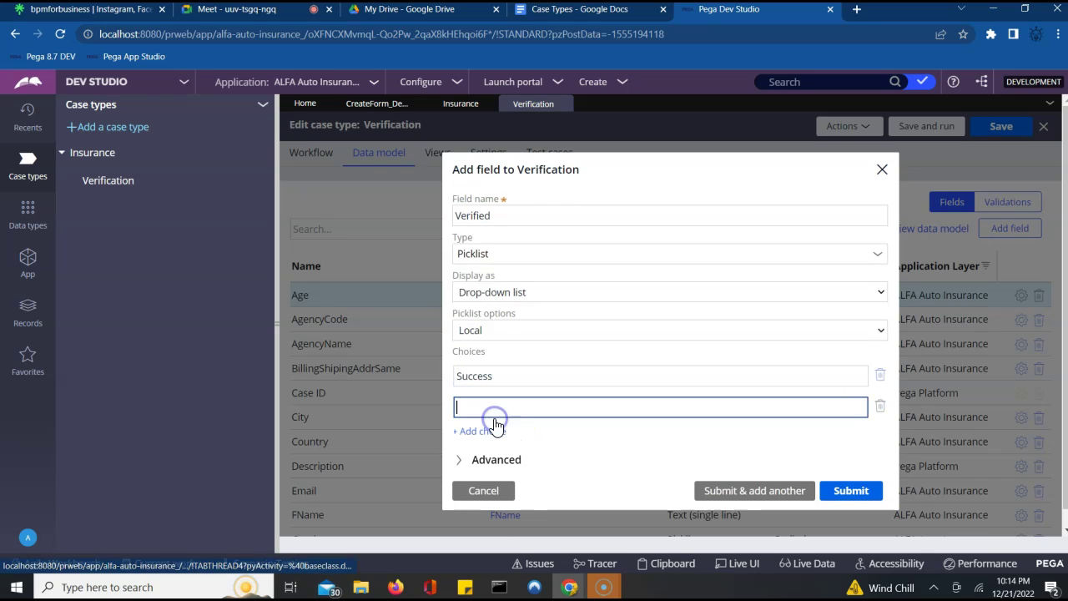
{"action": "type", "text": "Failure"}
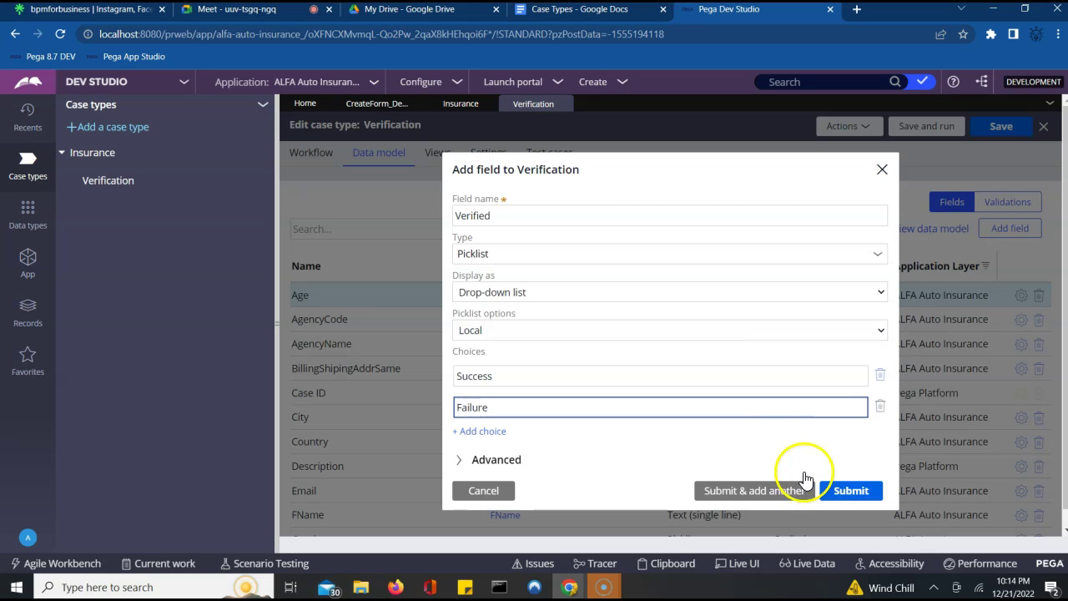
{"action": "left_click", "coordinate": [757, 496]}
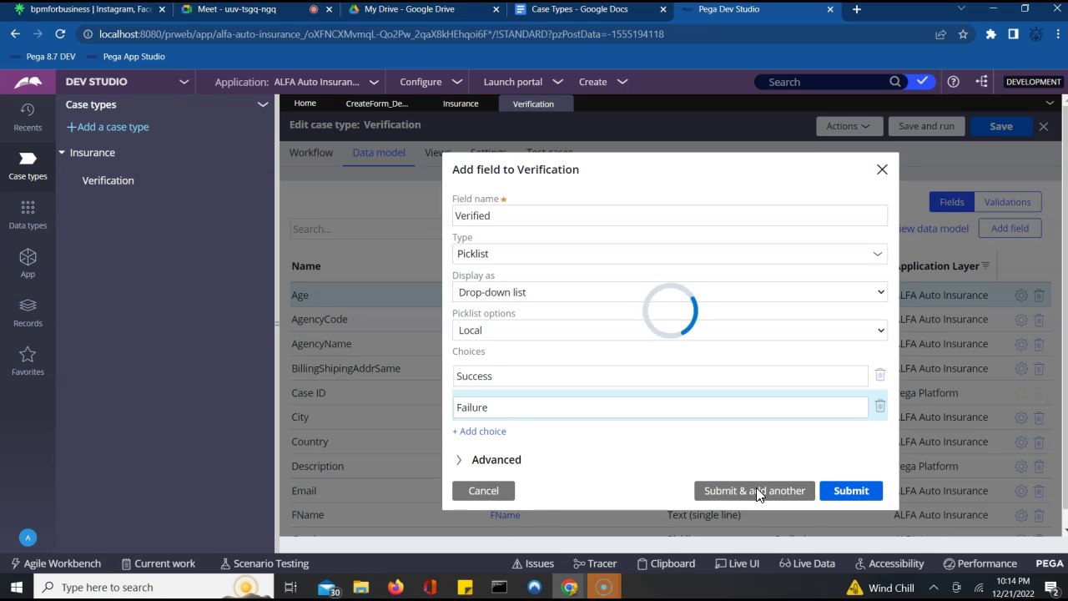
- Add a single-line text field named Comments
{"action": "left_click", "coordinate": [602, 317]}
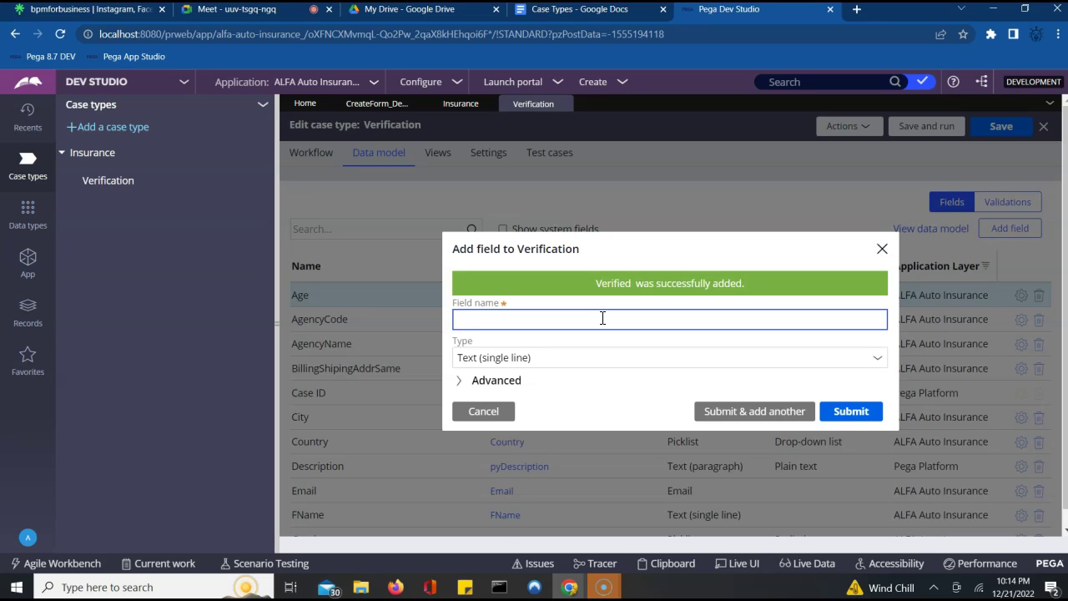
{"action": "type", "text": "Comments"}
{"action": "left_click", "coordinate": [845, 417]}
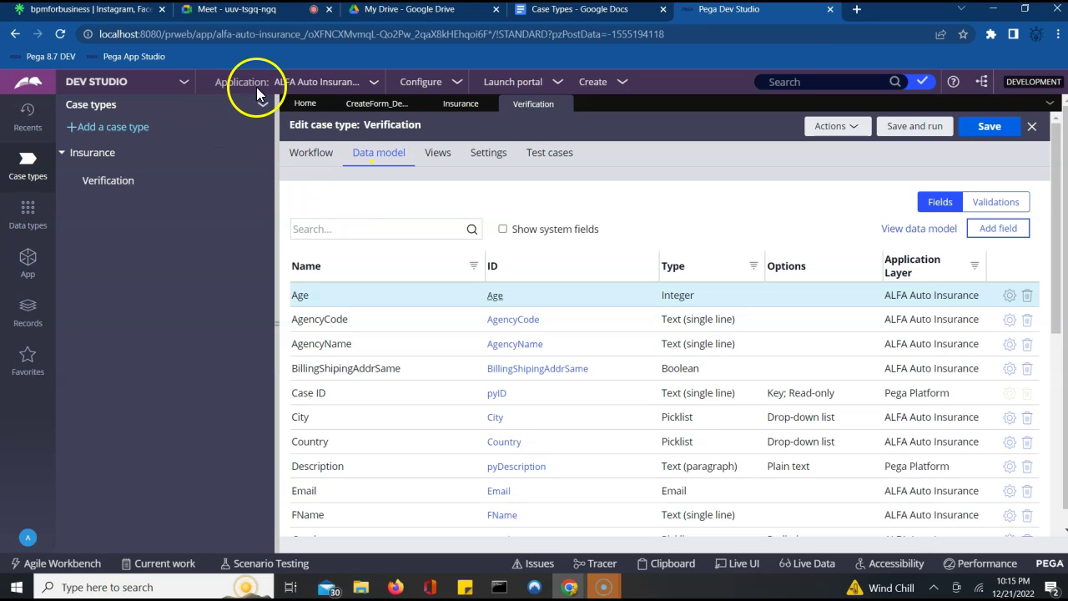
- In the Verification life cycle, append a new blank stage after the Create stage
{"action": "left_click", "coordinate": [311, 156]}
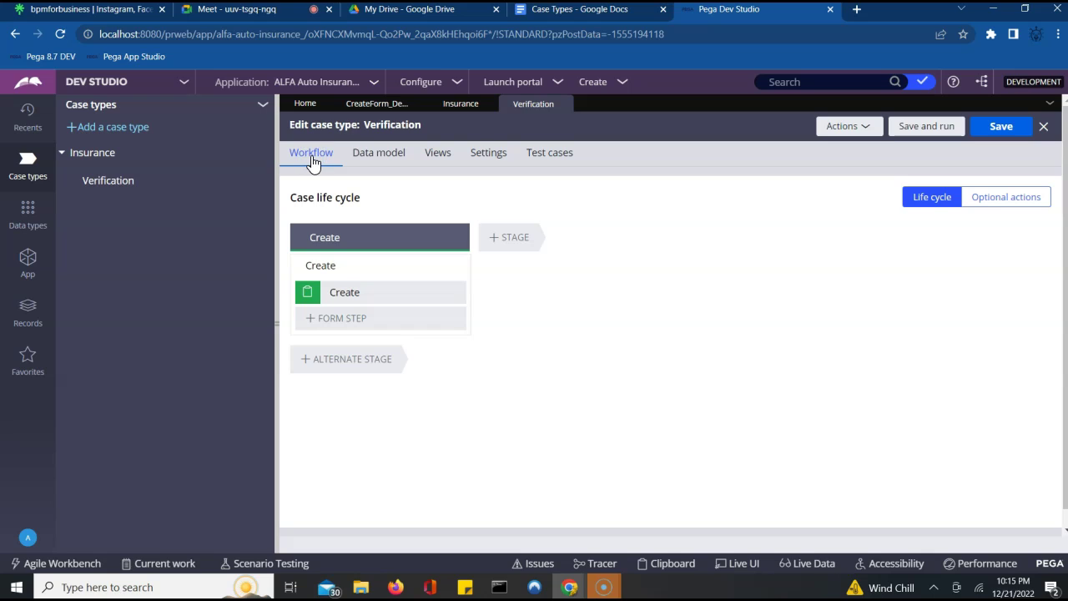
{"action": "left_click", "coordinate": [313, 237]}
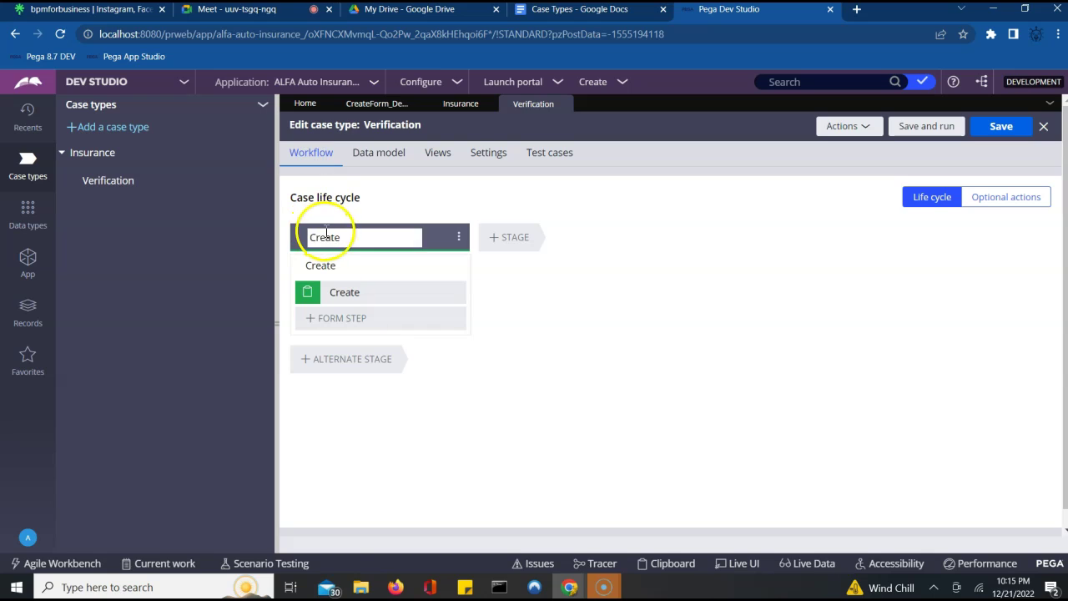
{"action": "left_click", "coordinate": [458, 238]}
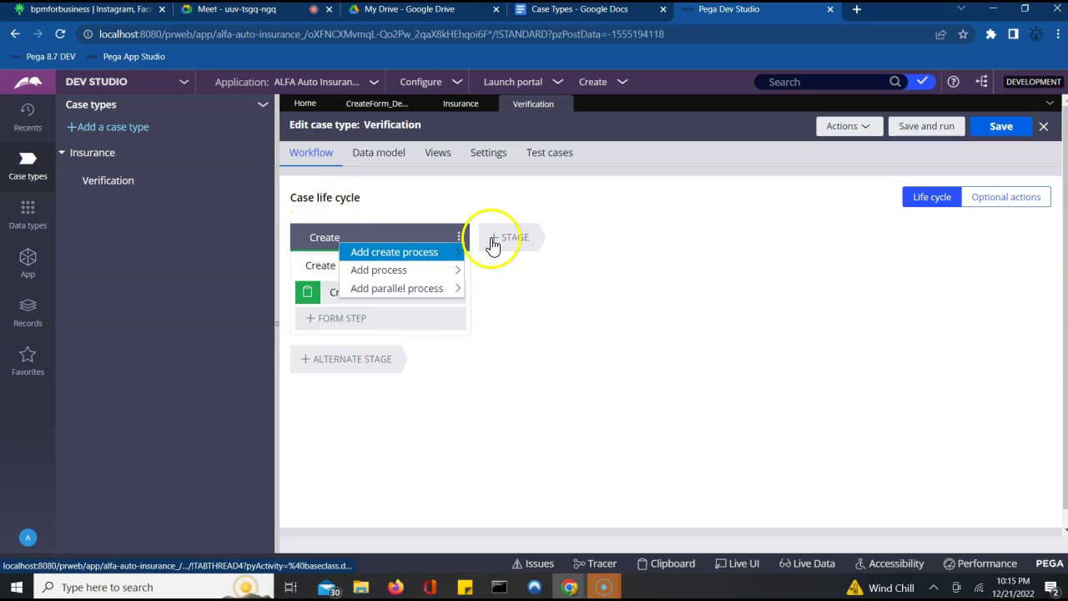
{"action": "left_click", "coordinate": [631, 331]}
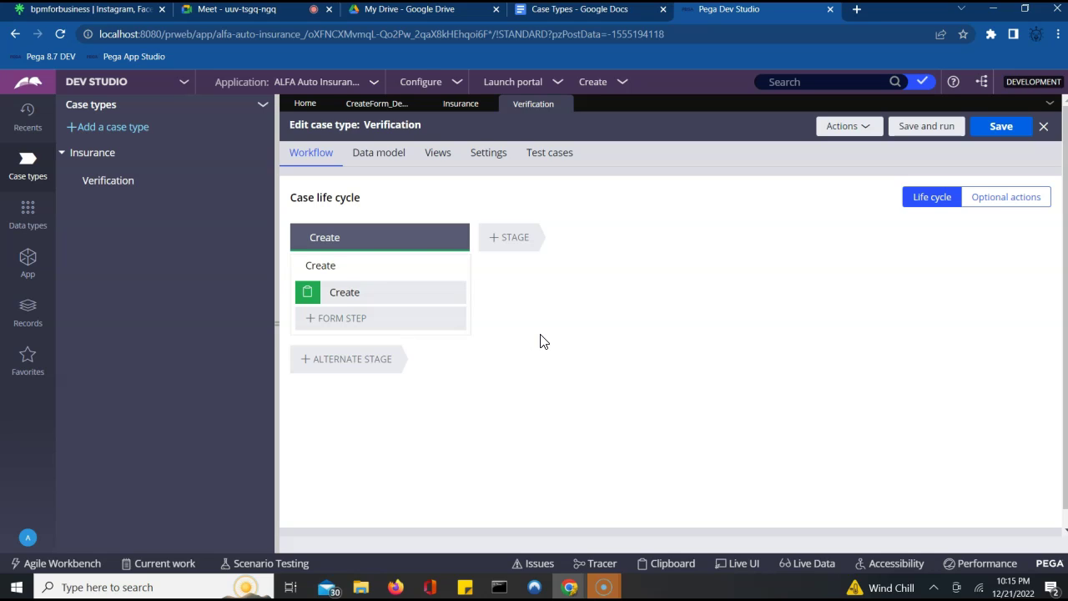
{"action": "left_click", "coordinate": [381, 238]}
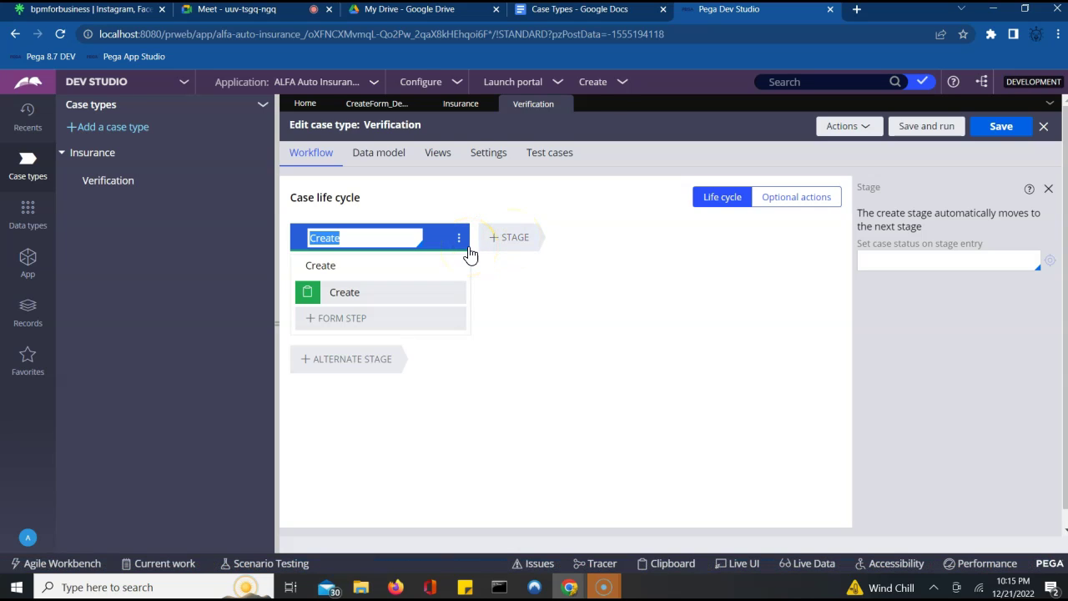
{"action": "left_click", "coordinate": [405, 237]}
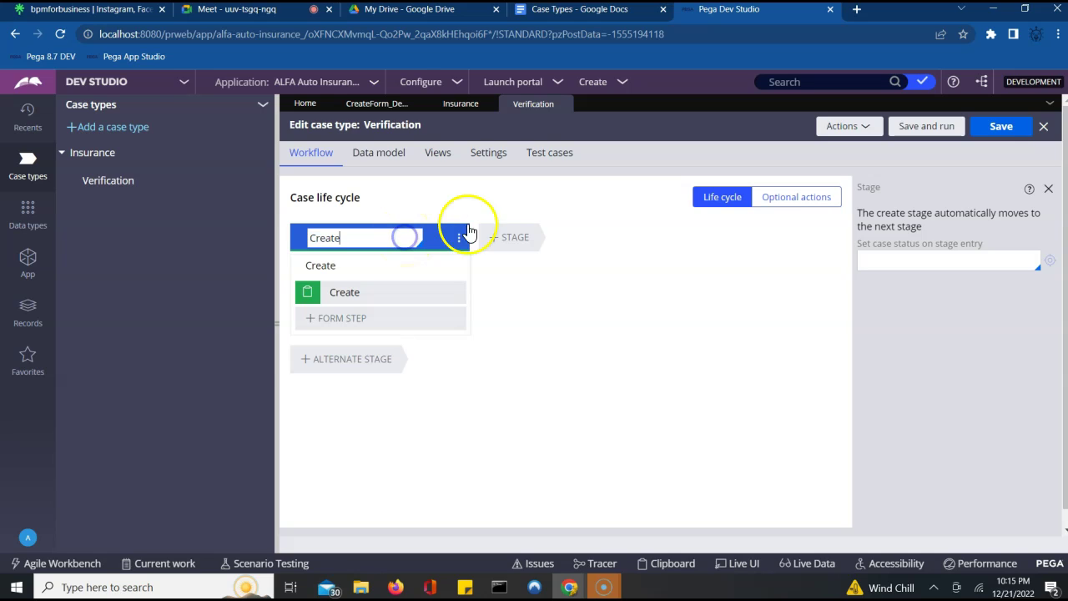
{"action": "left_click", "coordinate": [496, 240]}
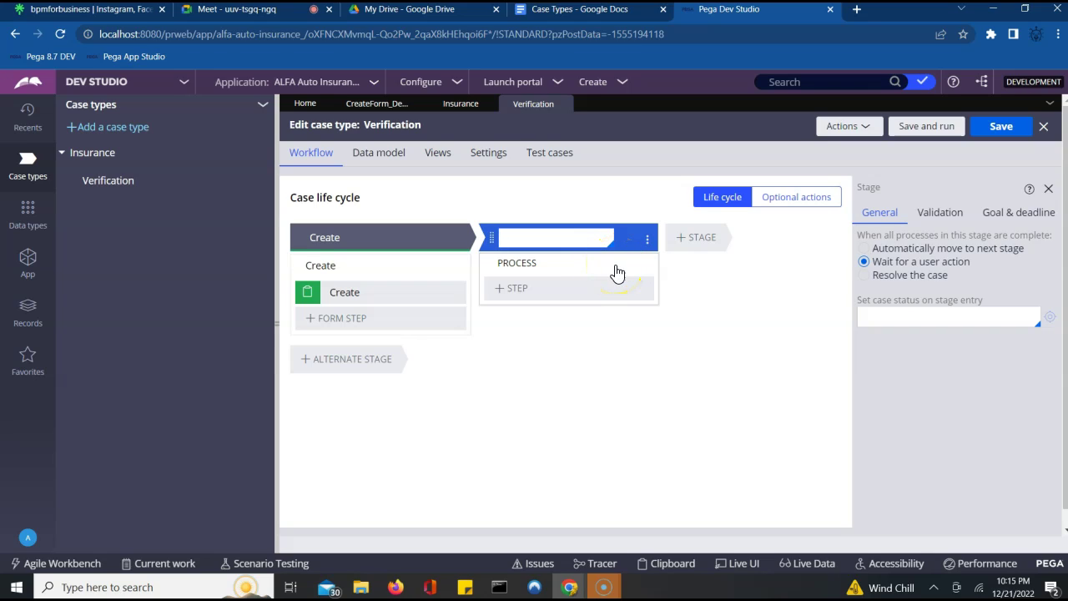
{"action": "left_click", "coordinate": [494, 269]}
{"action": "left_click", "coordinate": [405, 239]}
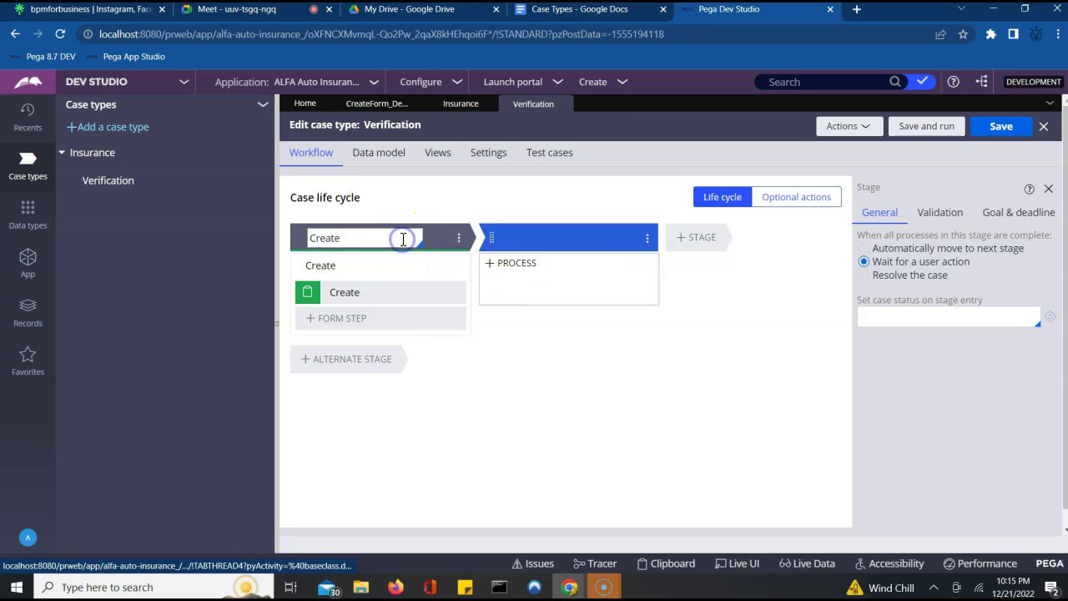
- Replace the Create stage name with VerificationInfo and call the new stage CaseClose
{"action": "left_click_drag", "start_coordinate": [440, 282], "coordinate": [391, 281]}
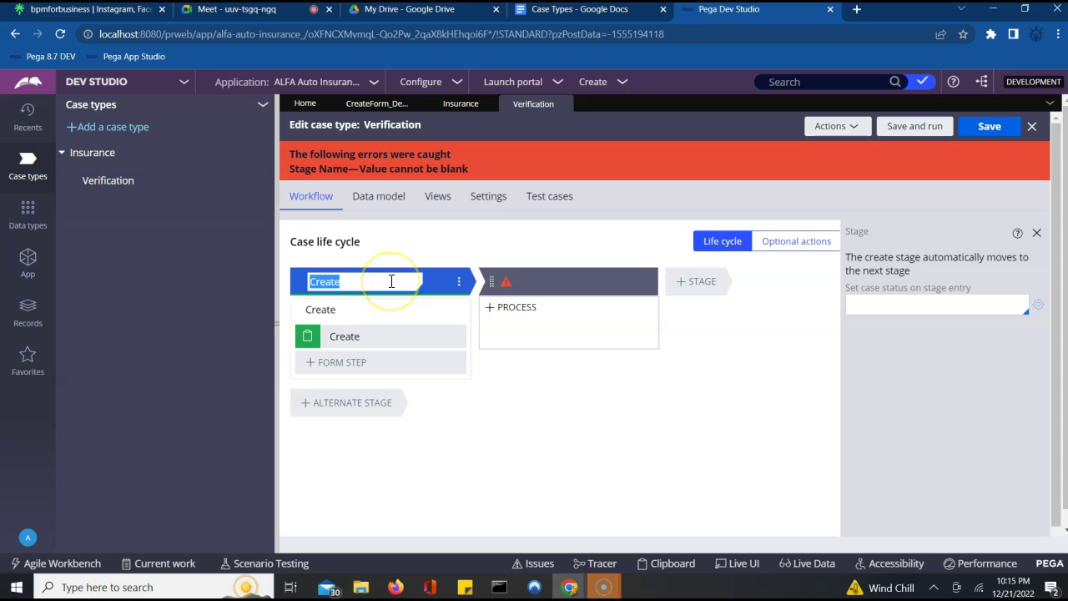
{"action": "type", "text": "Vi"}
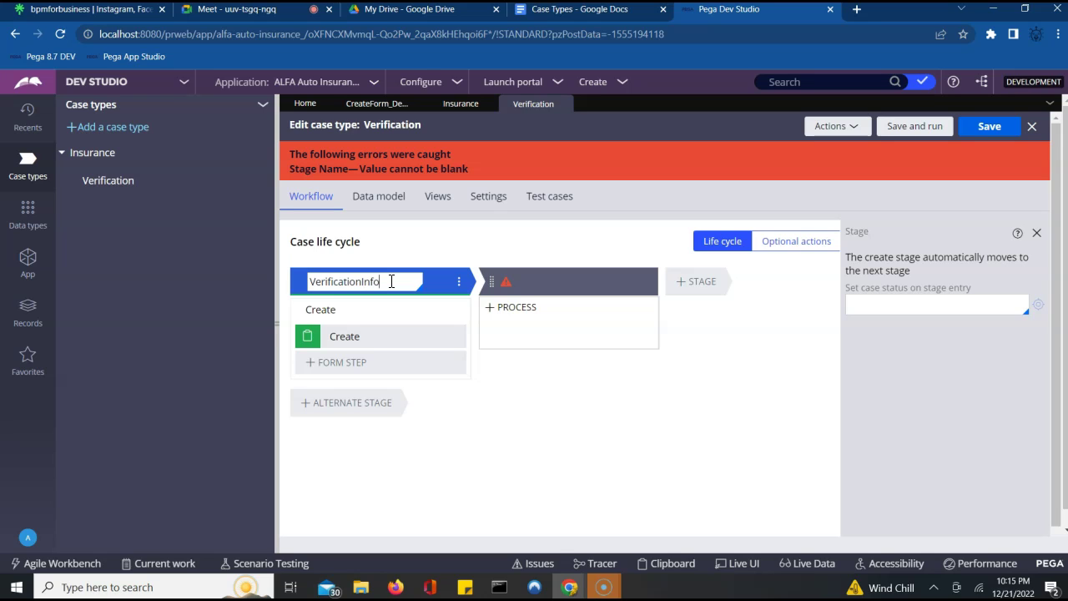
{"action": "left_click", "coordinate": [526, 286]}
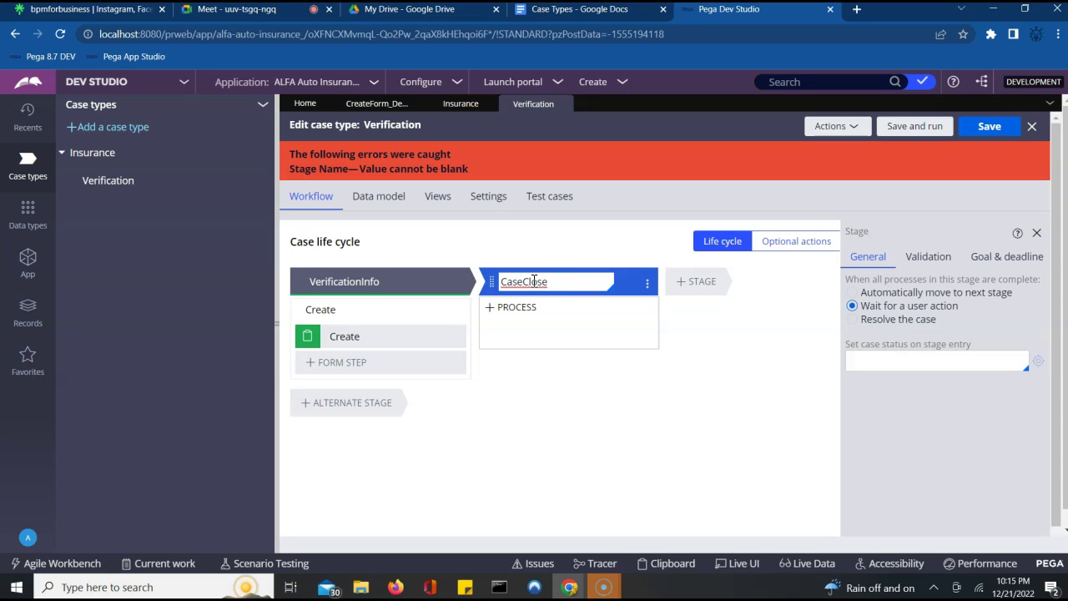
{"action": "left_click", "coordinate": [462, 401]}
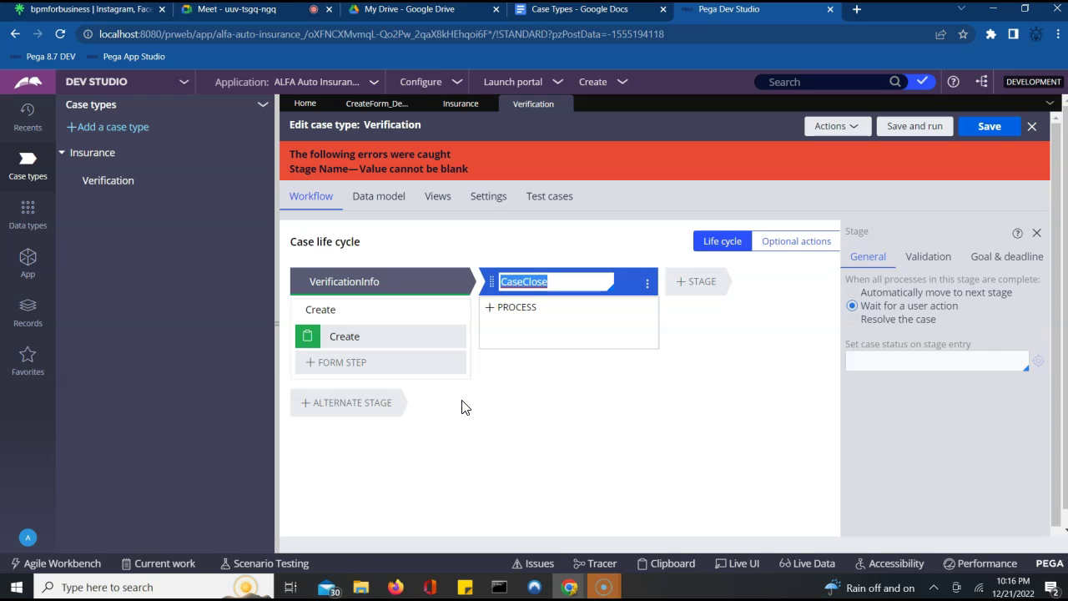
{"action": "left_click", "coordinate": [361, 313]}
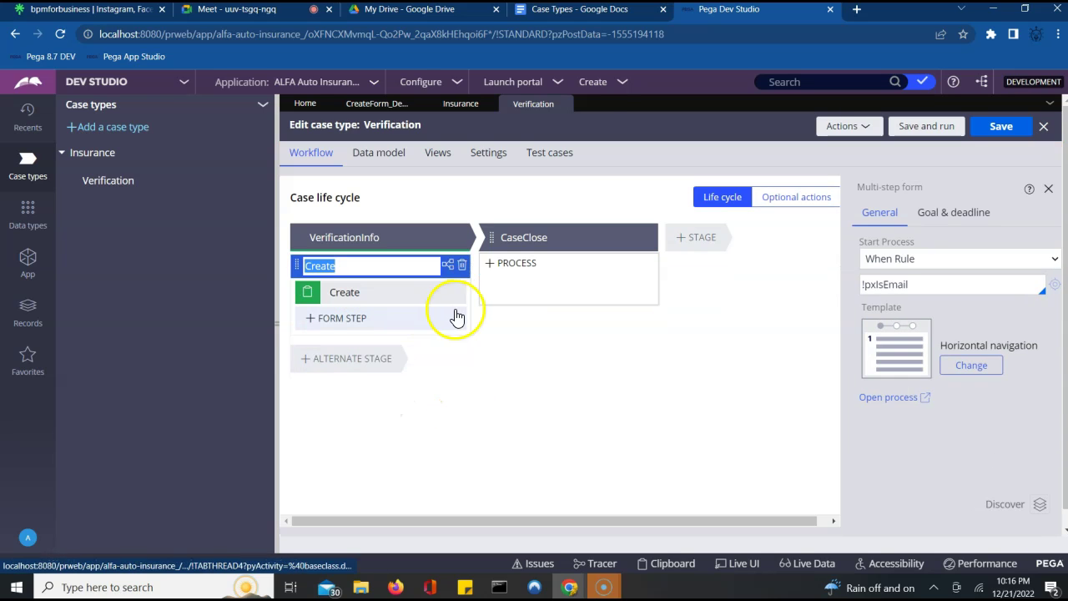
- Delete the Create process and add a Collect information step named VerifcationDetails
{"action": "left_click", "coordinate": [463, 267]}
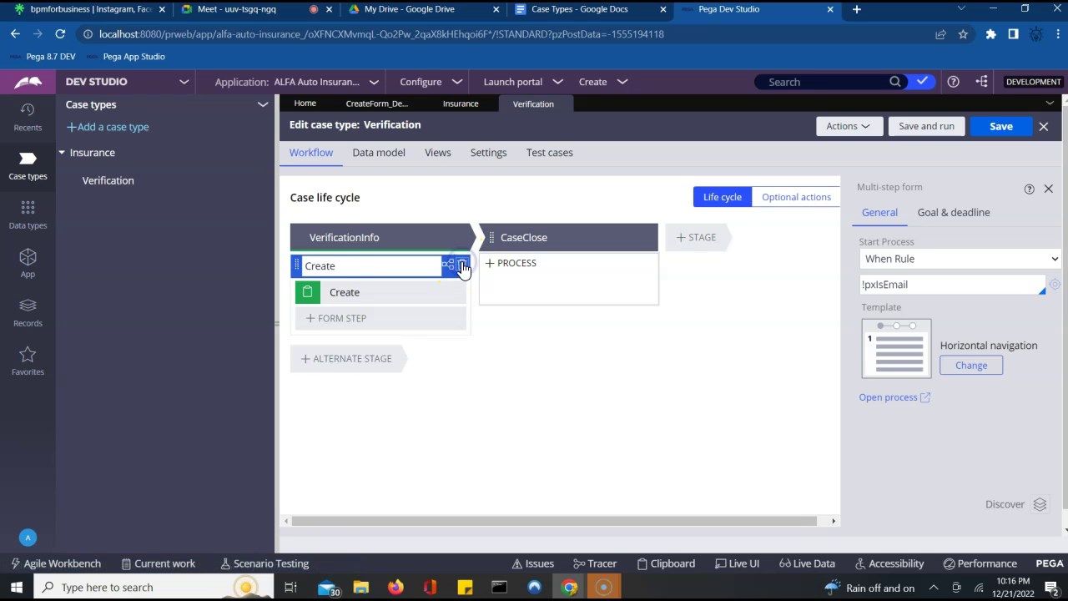
{"action": "left_click", "coordinate": [334, 263]}
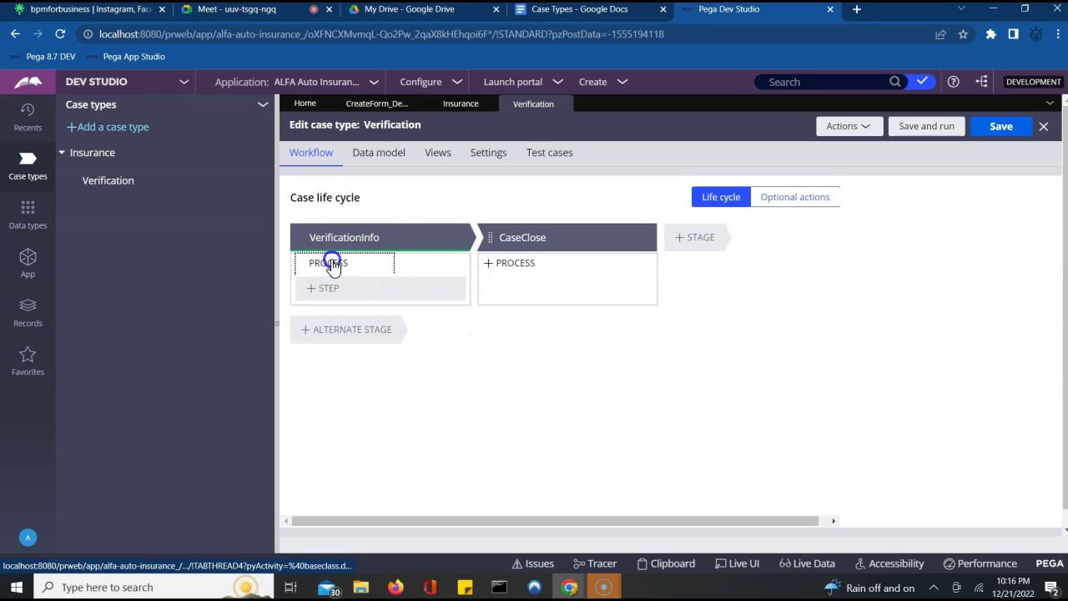
{"action": "left_click", "coordinate": [357, 270]}
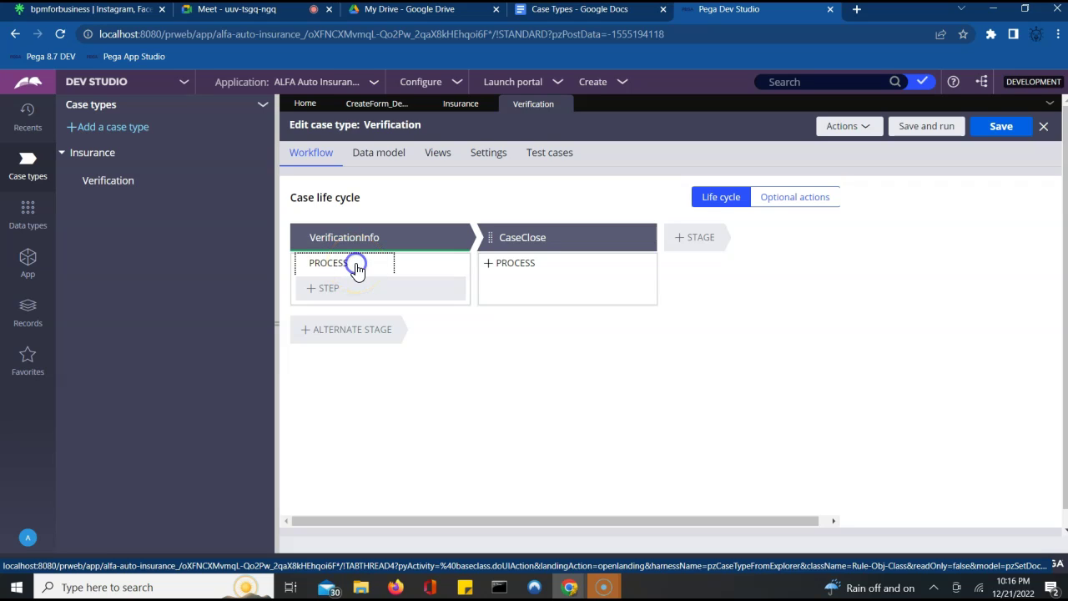
{"action": "left_click", "coordinate": [319, 285]}
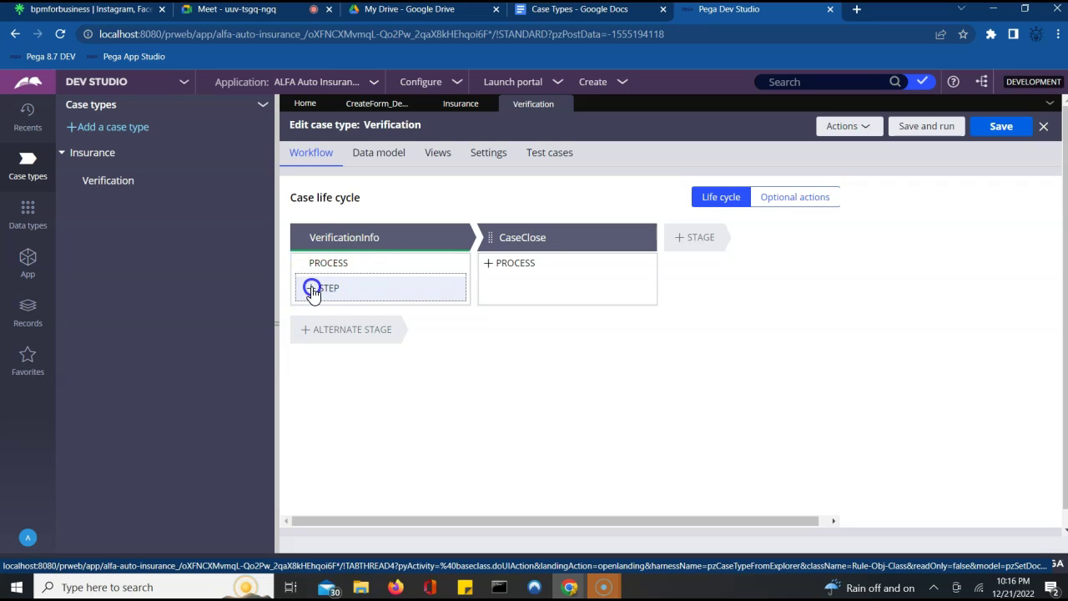
{"action": "left_click", "coordinate": [328, 325]}
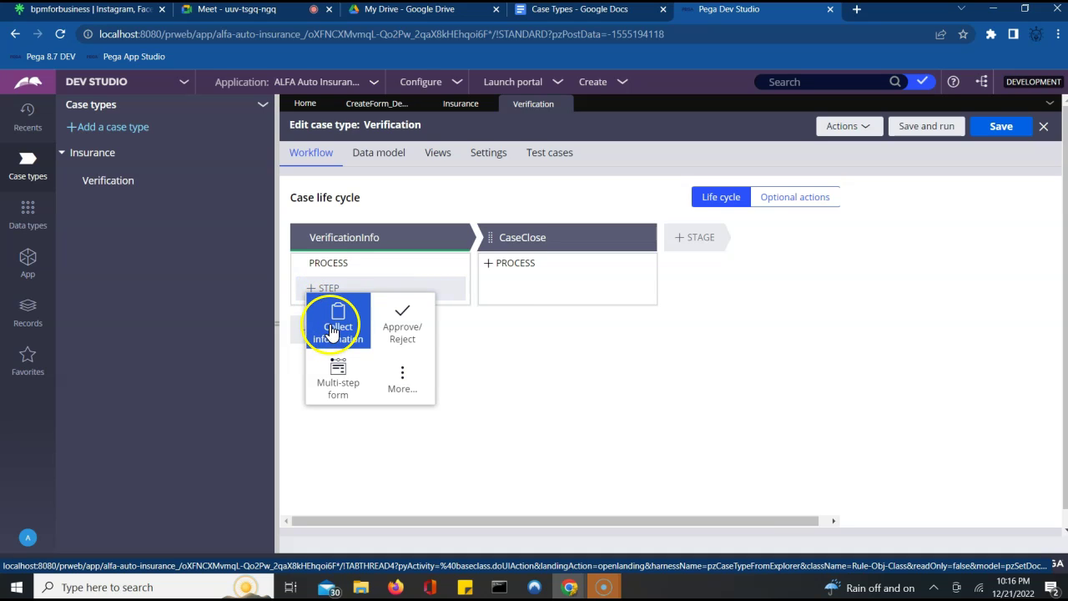
{"action": "left_click", "coordinate": [384, 301]}
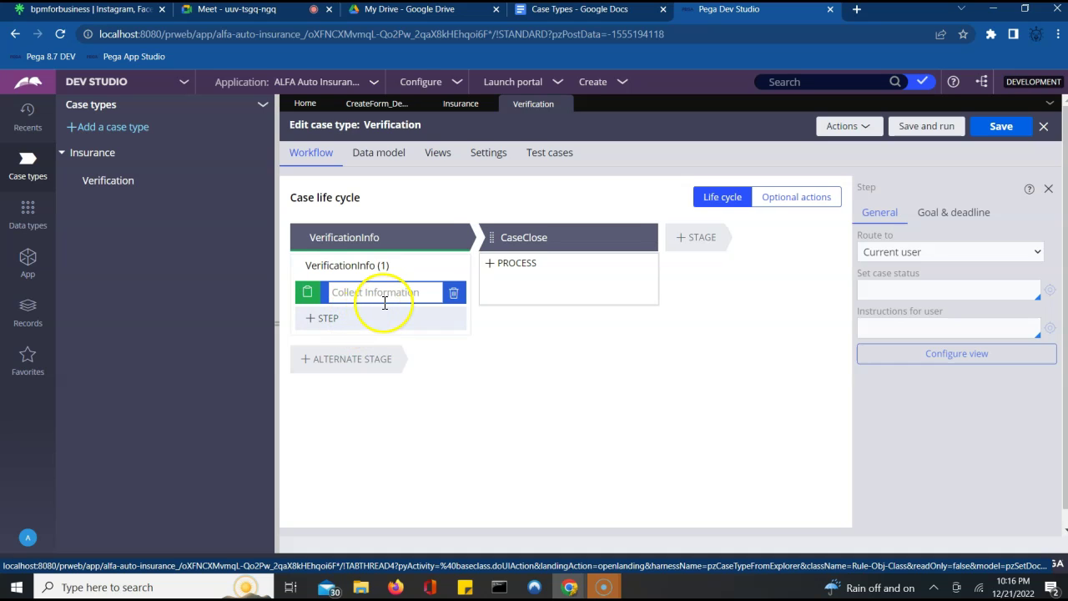
{"action": "type", "text": "VerificationDetails"}
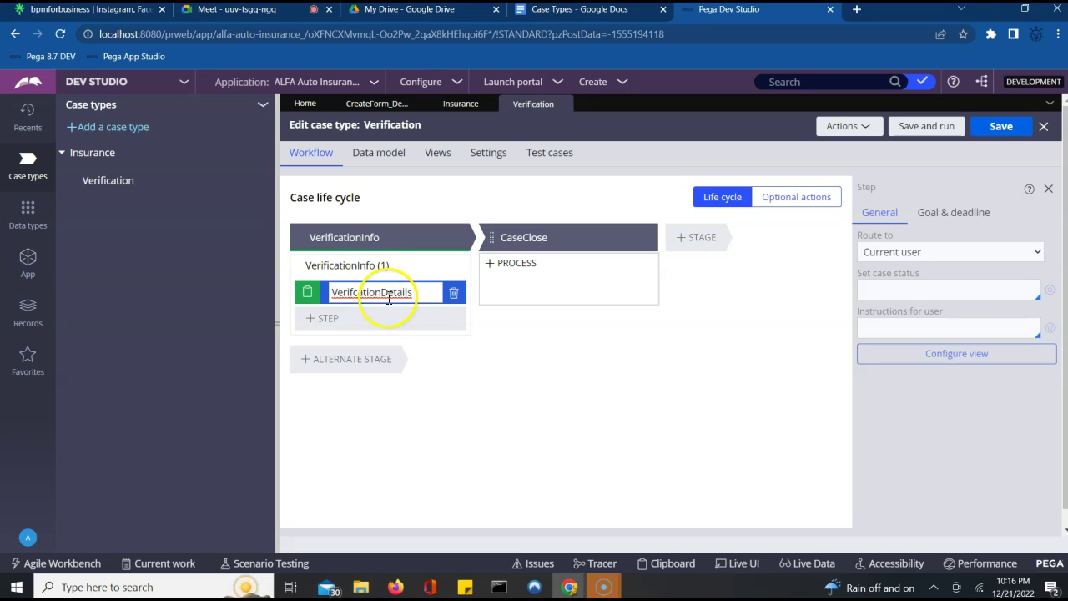
- Rename the process to VerificationInfo, dropping the (1) suffix
{"action": "left_click", "coordinate": [374, 267]}
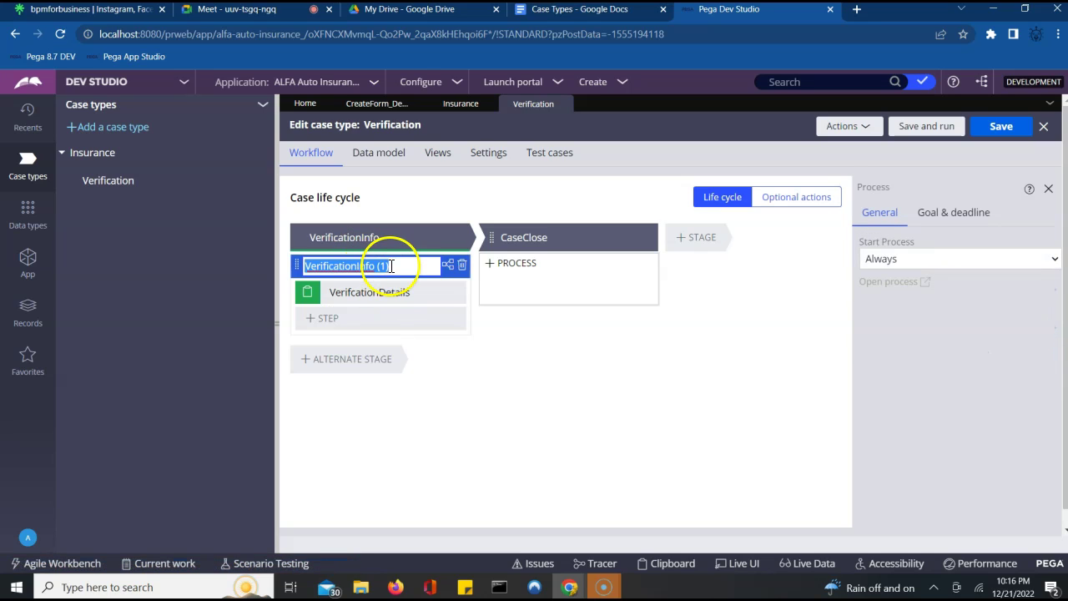
{"action": "left_click", "coordinate": [399, 265]}
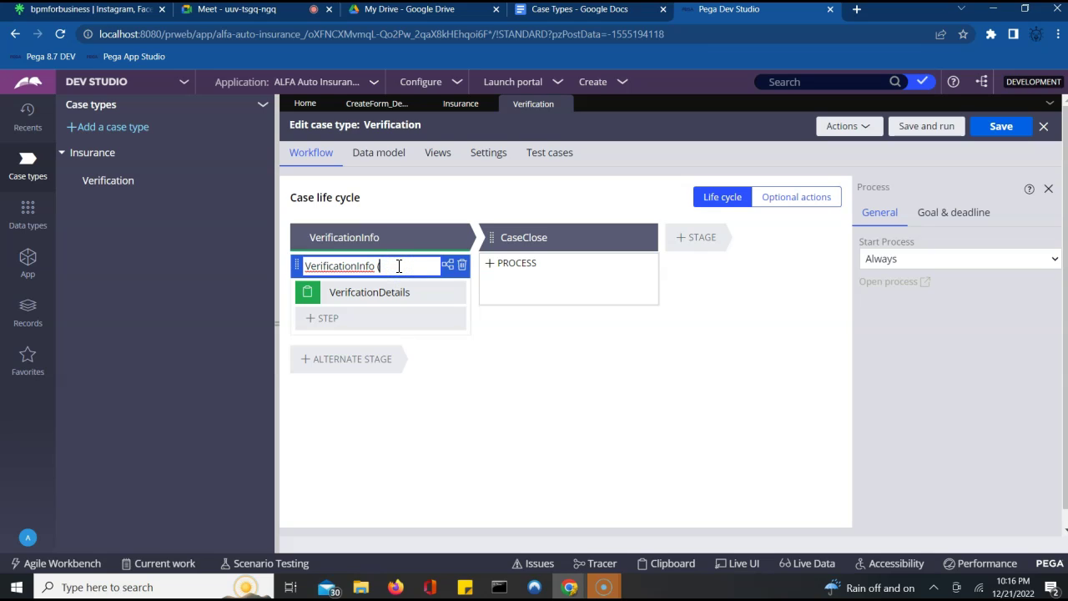
{"action": "left_click", "coordinate": [512, 357]}
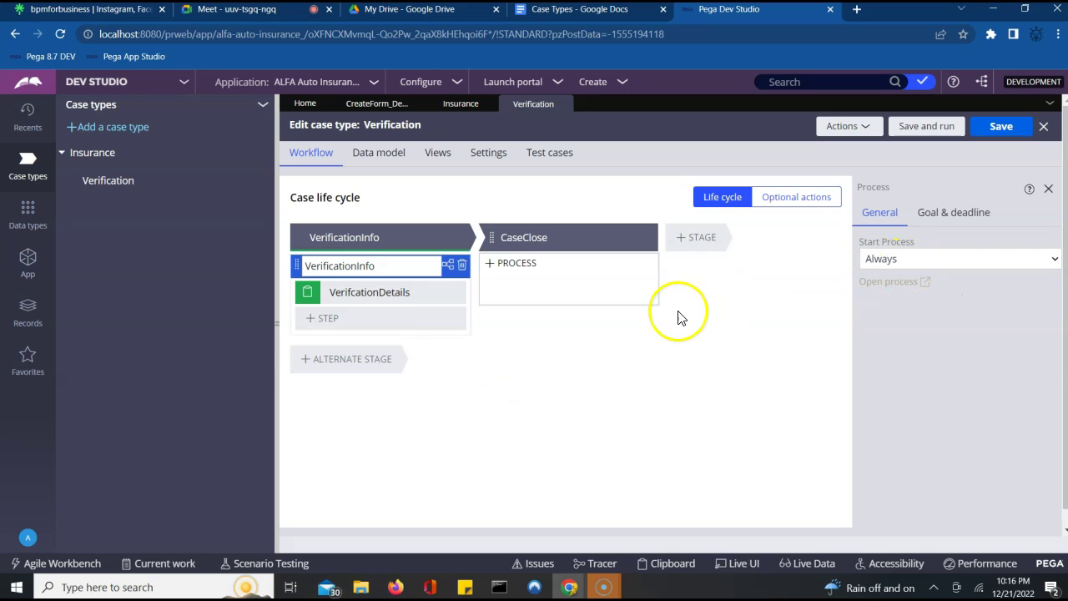
{"action": "left_click", "coordinate": [433, 292]}
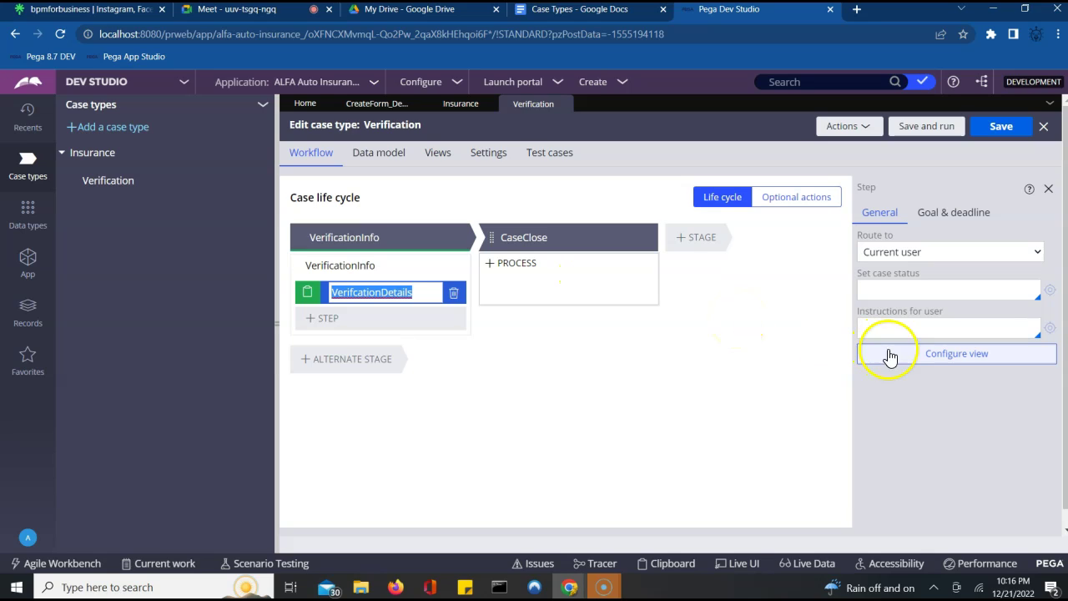
- Open the VerifcationDetails form view and add the existing Verified field to it
{"action": "left_click", "coordinate": [926, 353]}
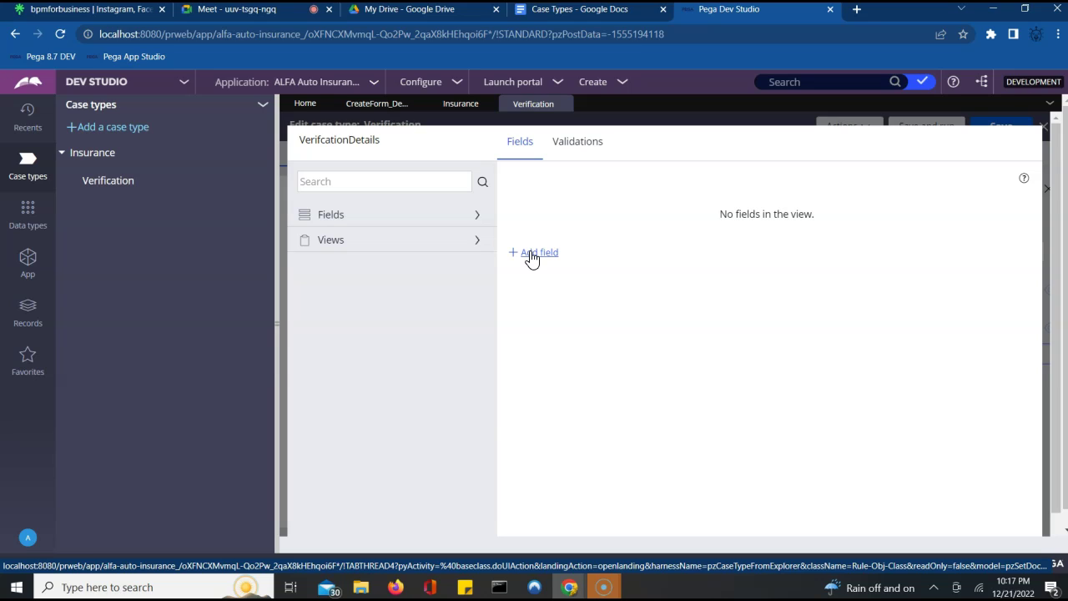
{"action": "left_click", "coordinate": [532, 255]}
{"action": "left_click", "coordinate": [567, 382]}
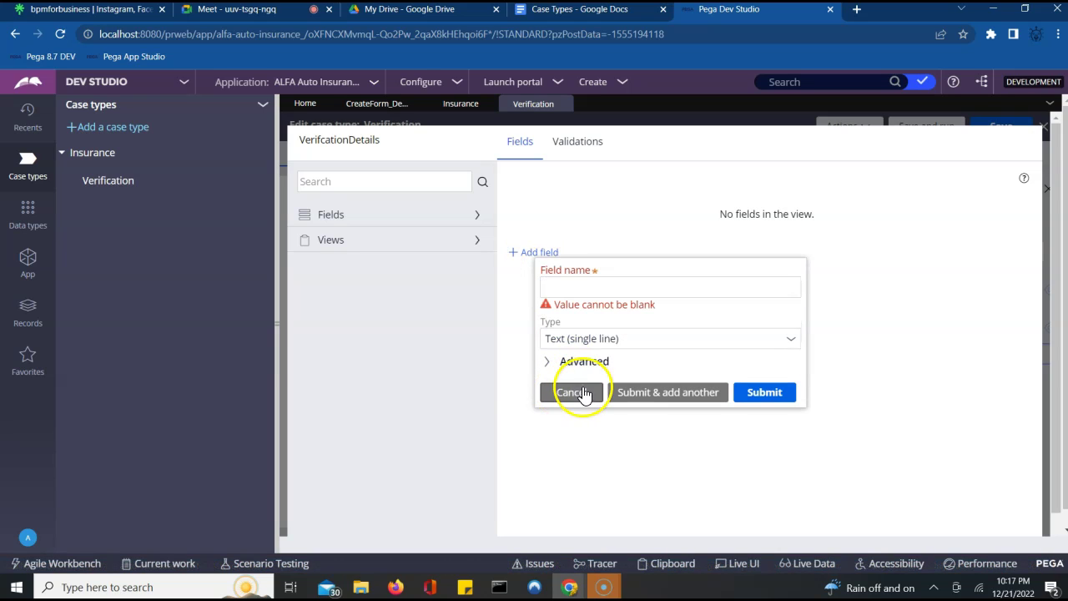
{"action": "left_click", "coordinate": [579, 395]}
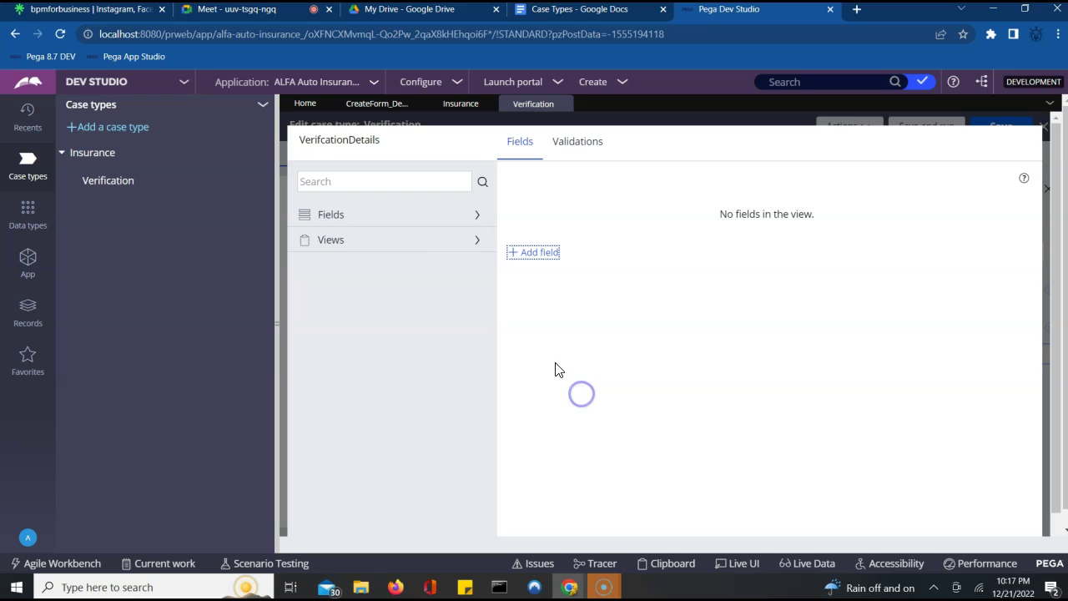
{"action": "left_click", "coordinate": [473, 220]}
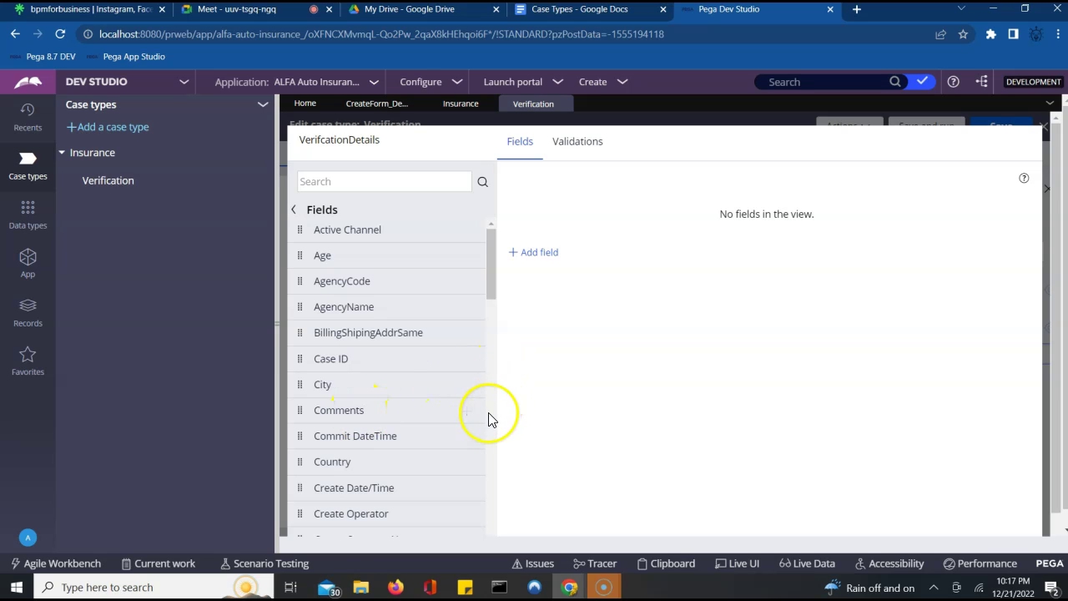
{"action": "scroll", "coordinate": [488, 412], "scroll_direction": "down", "scroll_amount": 5}
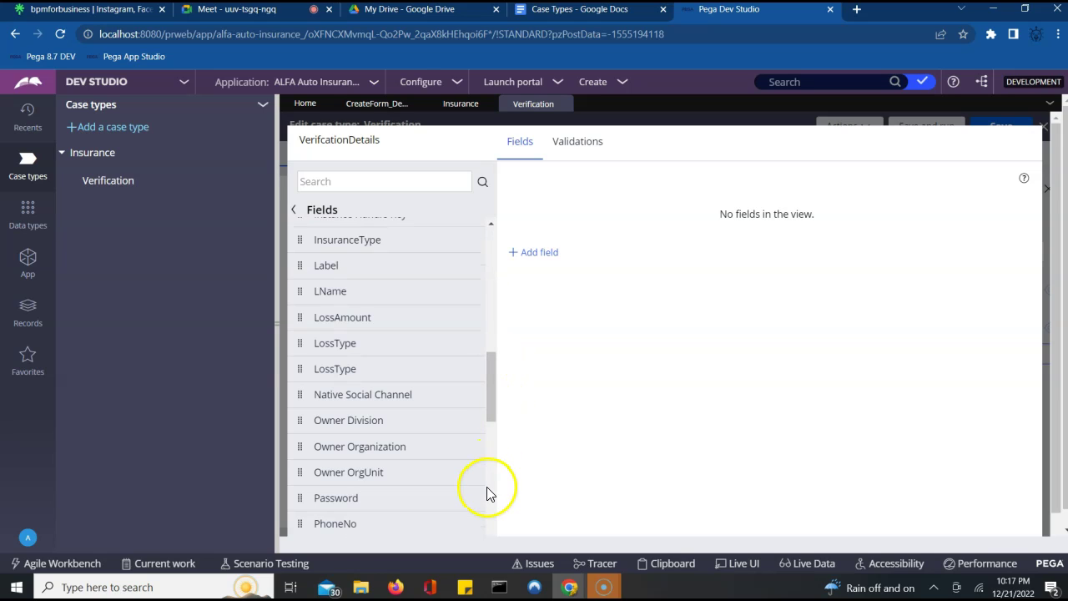
{"action": "scroll", "coordinate": [489, 490], "scroll_direction": "down", "scroll_amount": 5}
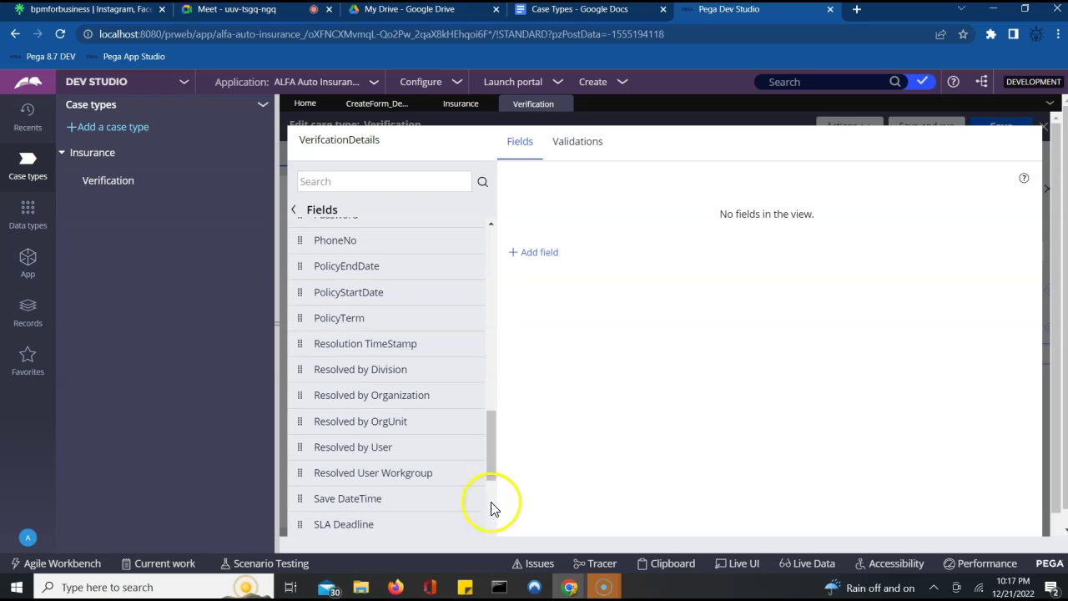
{"action": "left_click", "coordinate": [493, 526]}
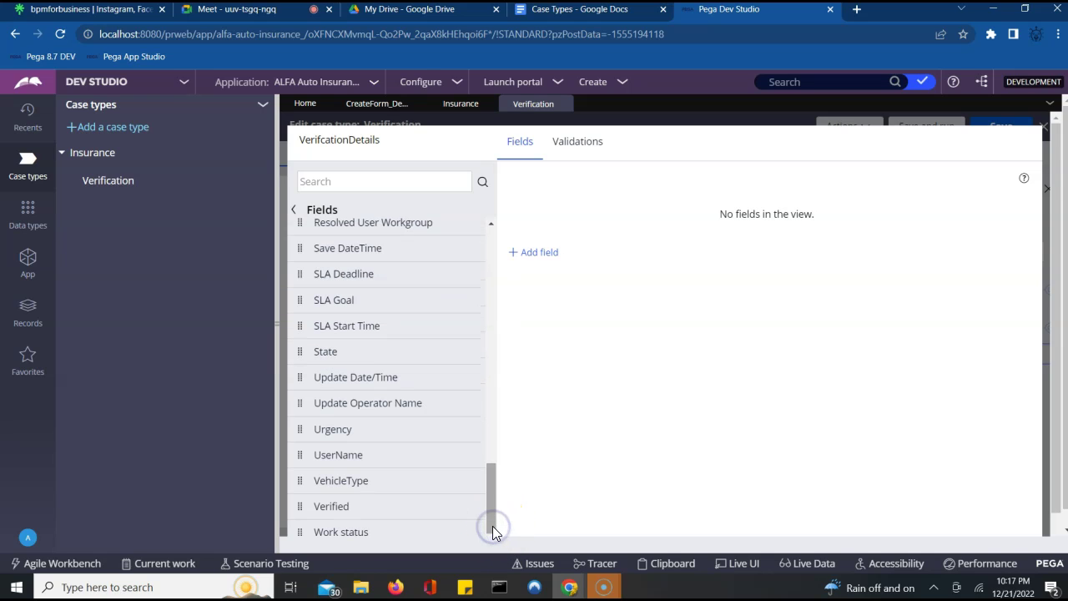
{"action": "mouse_move", "coordinate": [344, 507]}
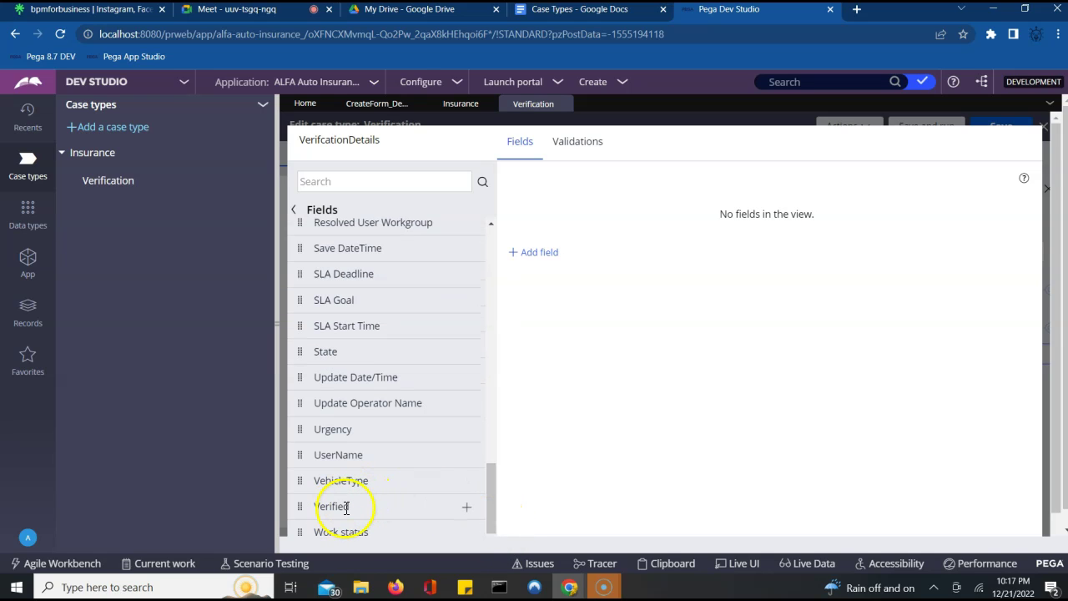
{"action": "left_click", "coordinate": [467, 510]}
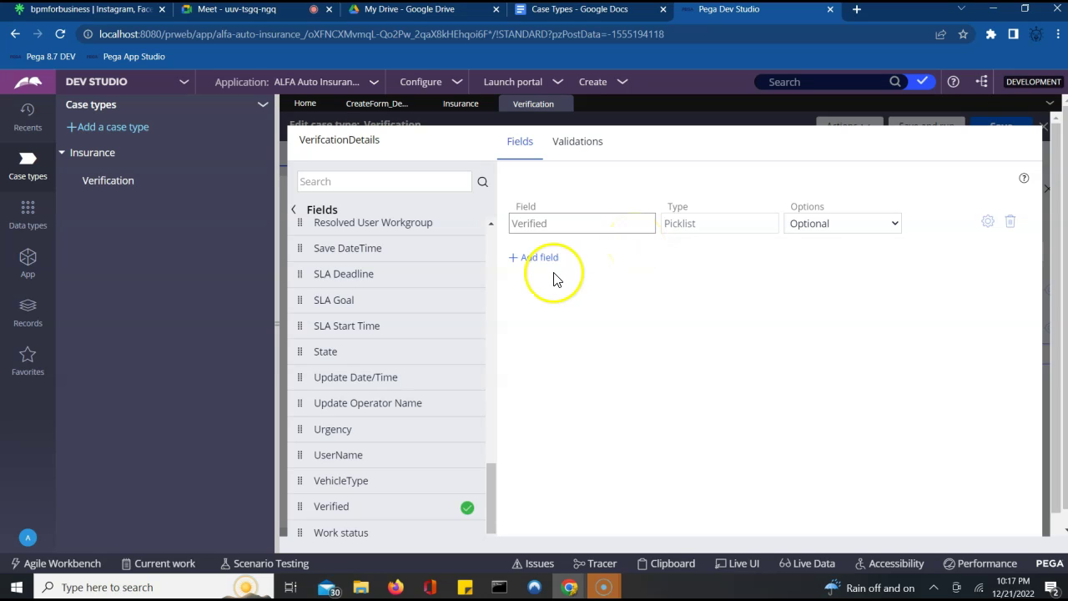
- Search the field list for 'comm', add the Comments field, and submit the view
{"action": "scroll", "coordinate": [489, 267], "scroll_direction": "up", "scroll_amount": 10}
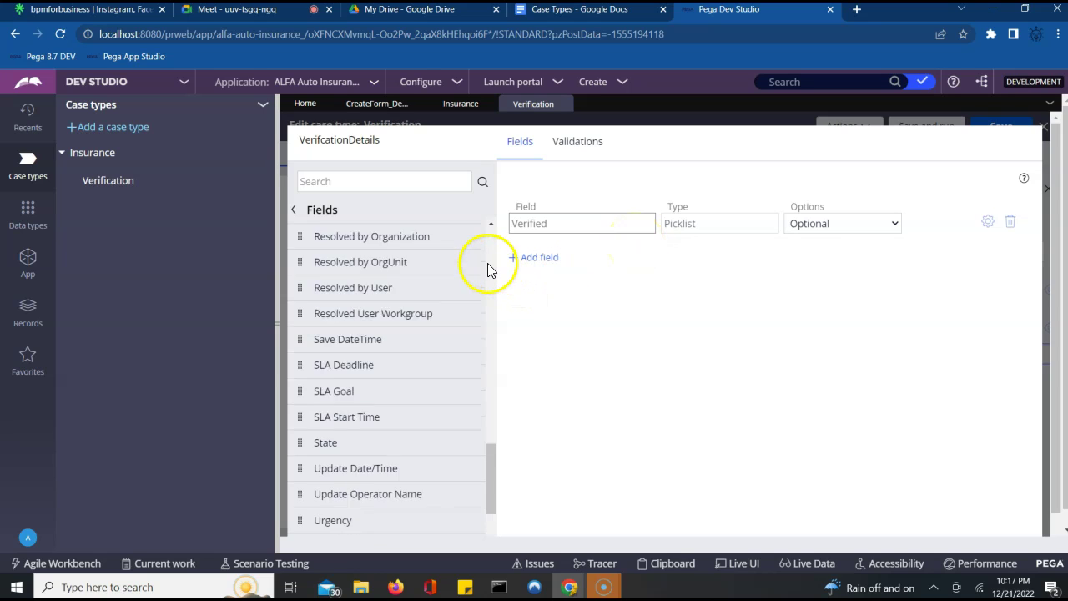
{"action": "left_click", "coordinate": [359, 182]}
{"action": "type", "text": "comm"}
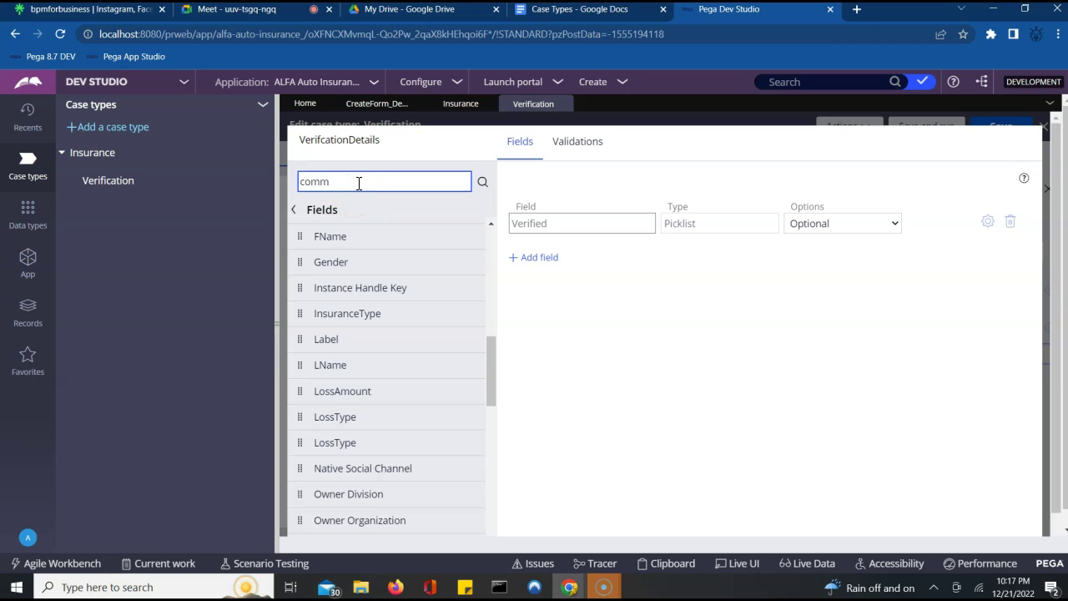
{"action": "left_click", "coordinate": [482, 181]}
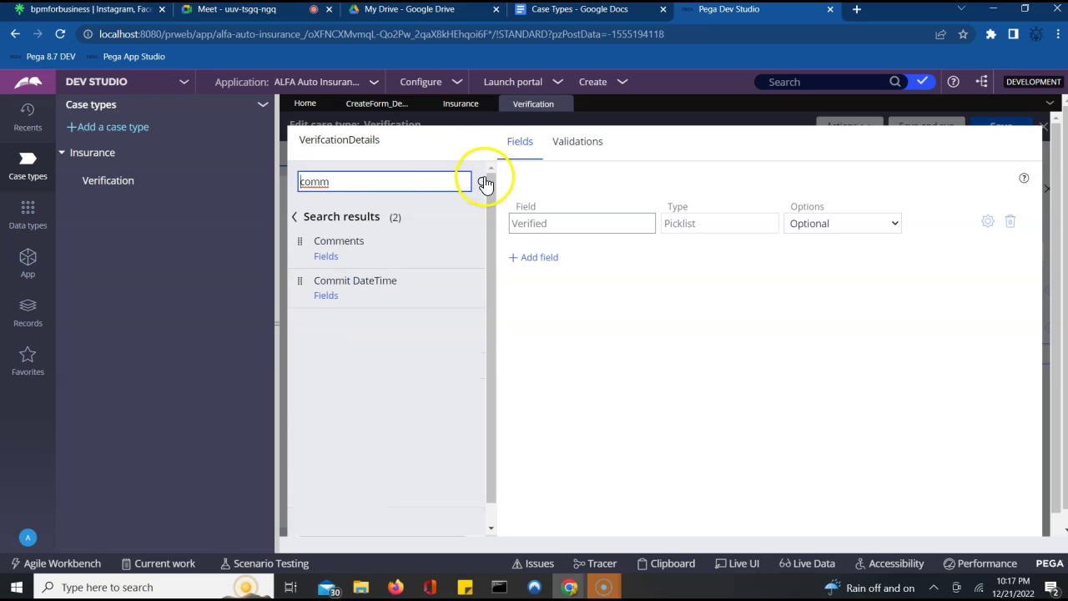
{"action": "left_click", "coordinate": [468, 244]}
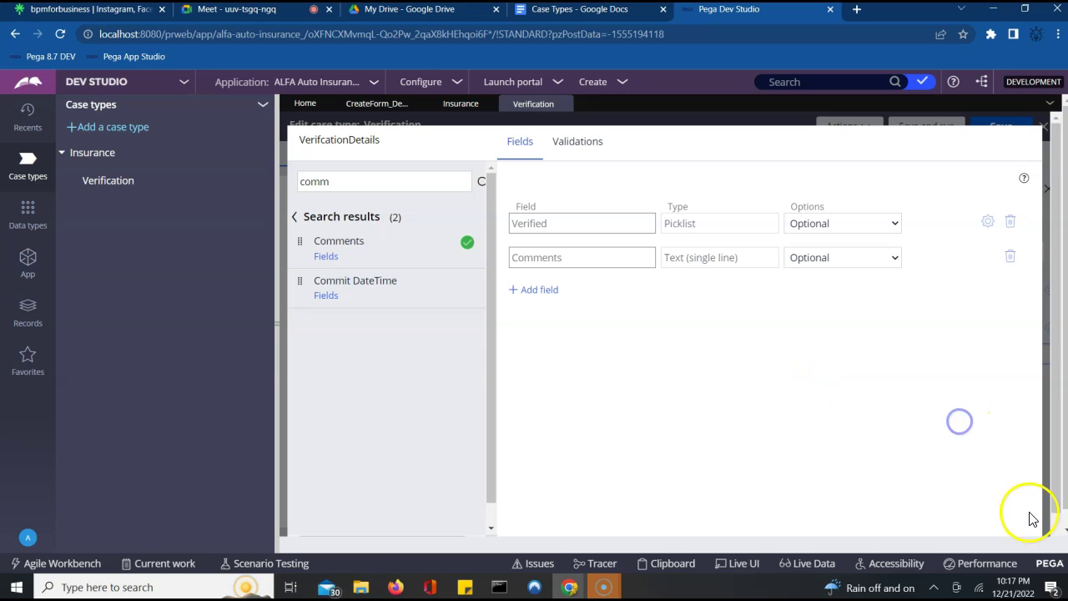
{"action": "left_click", "coordinate": [1055, 530]}
{"action": "left_click", "coordinate": [1005, 534]}
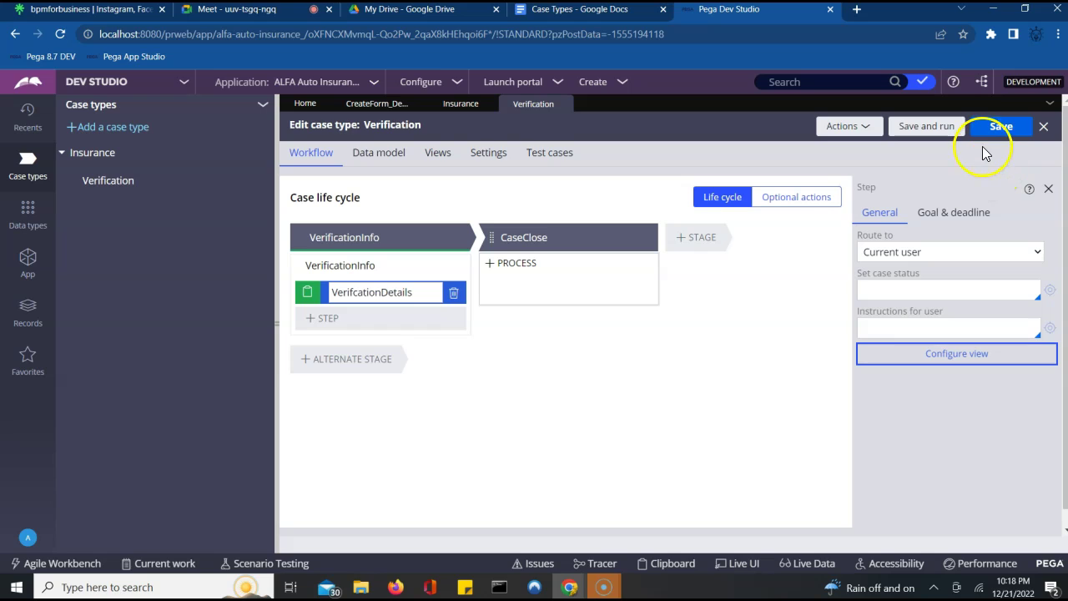
- Set the CaseClose stage to resolve the case as Resolved-Completed and save Verification
{"action": "left_click", "coordinate": [504, 239]}
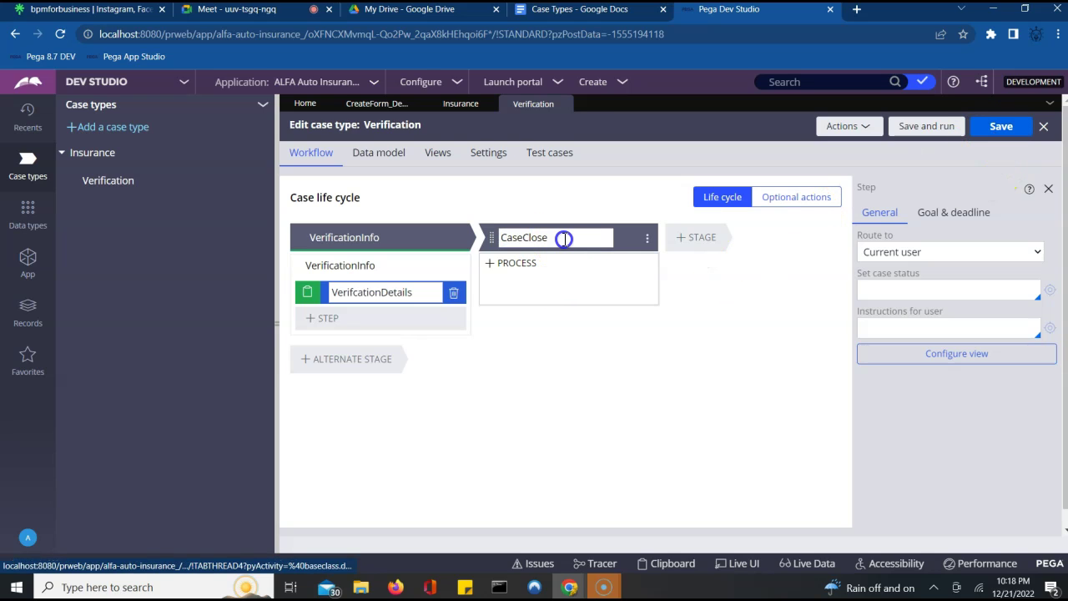
{"action": "left_click", "coordinate": [564, 239]}
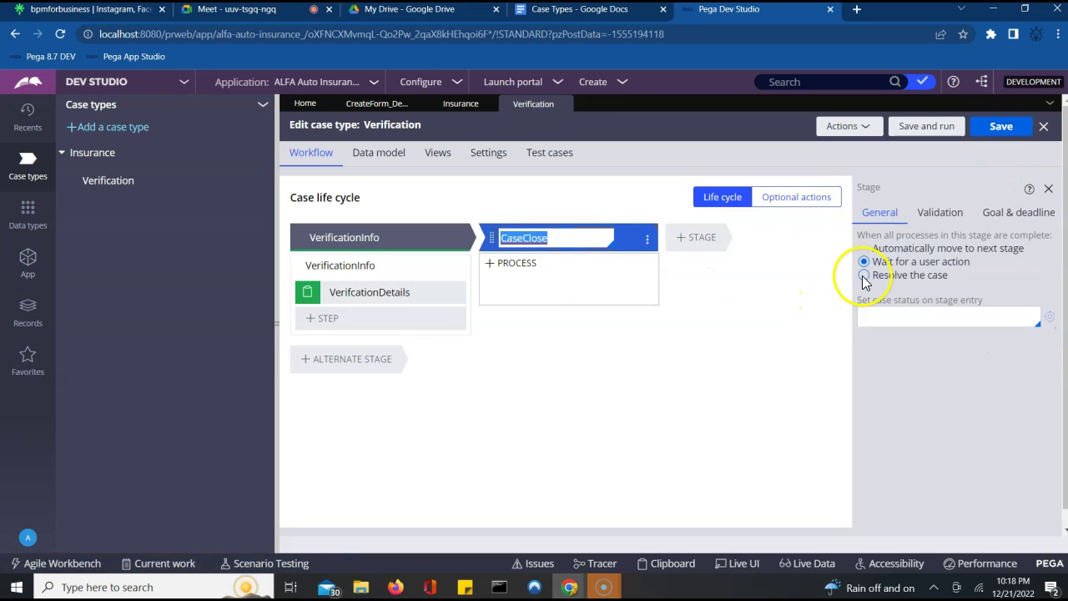
{"action": "left_click", "coordinate": [864, 275]}
{"action": "left_click", "coordinate": [1002, 126]}
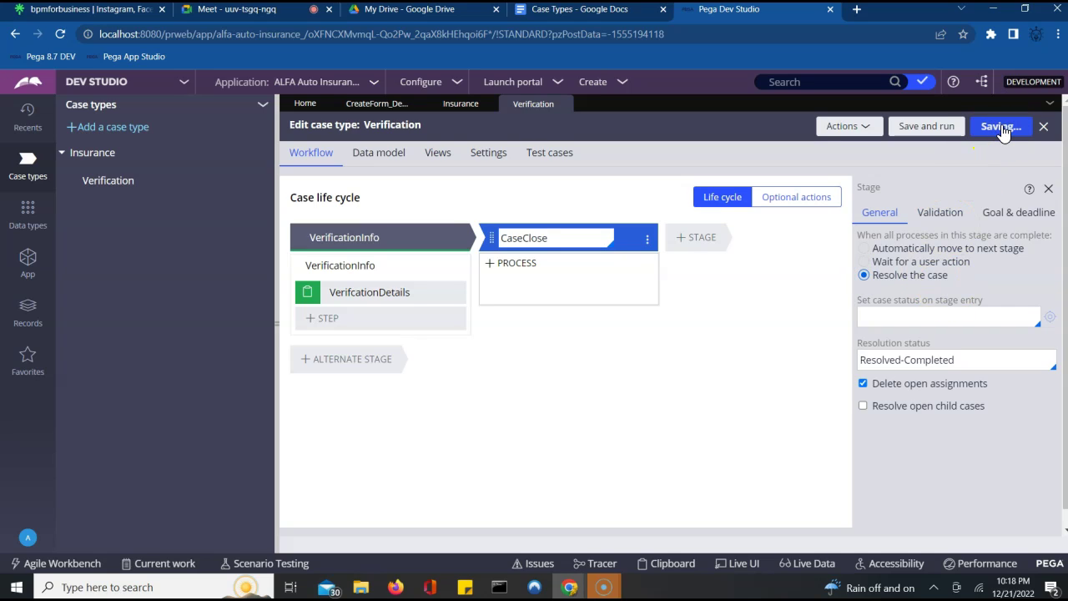
{"action": "left_click", "coordinate": [655, 195]}
{"action": "left_click", "coordinate": [477, 150]}
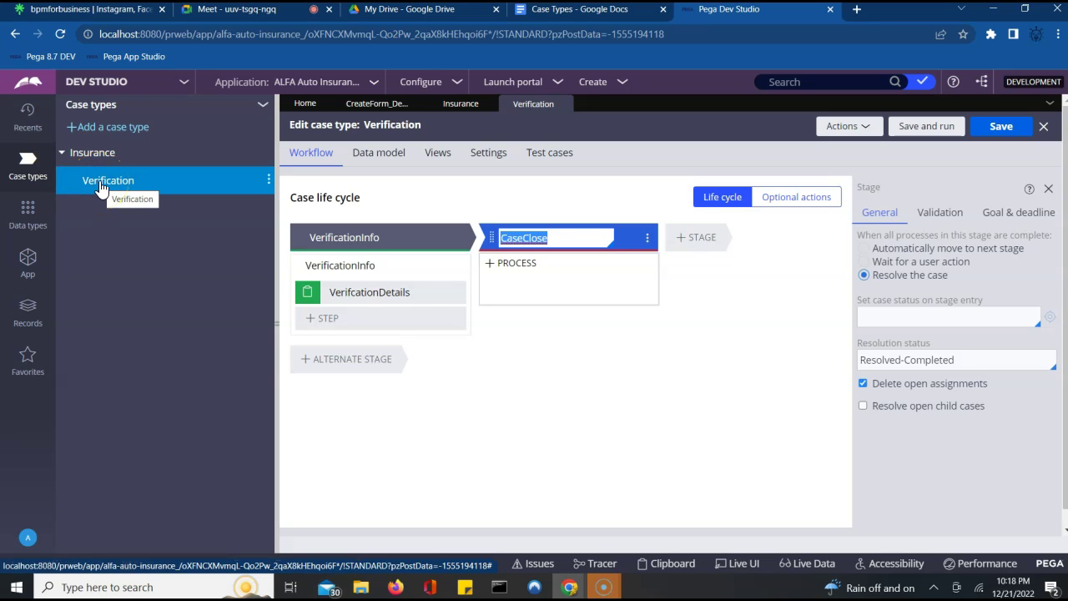
{"action": "left_click", "coordinate": [30, 265]}
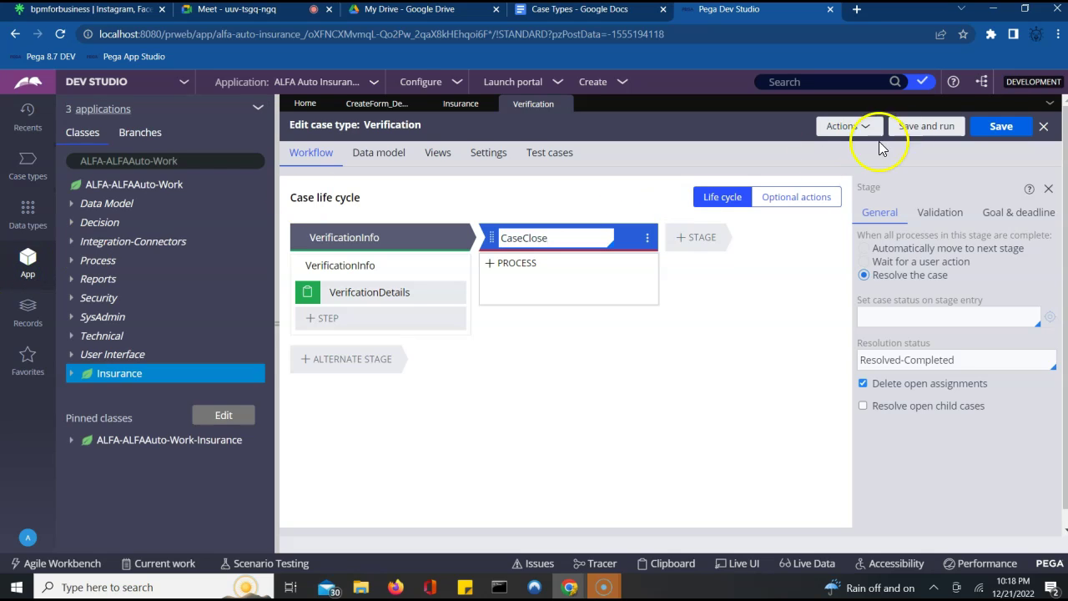
{"action": "left_click", "coordinate": [987, 129]}
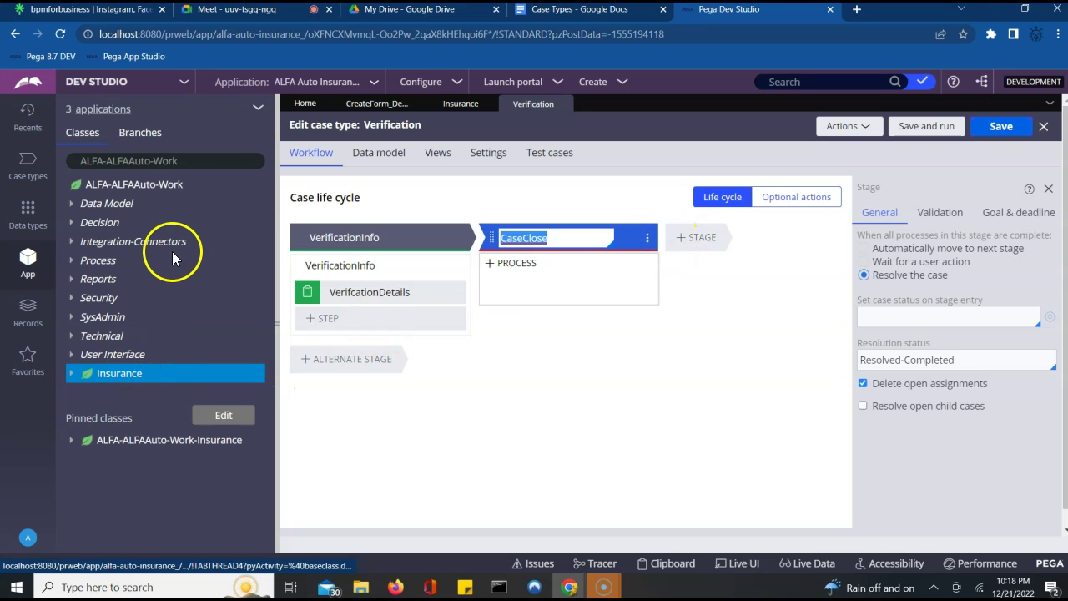
{"action": "left_click", "coordinate": [92, 380]}
{"action": "right_click", "coordinate": [92, 378]}
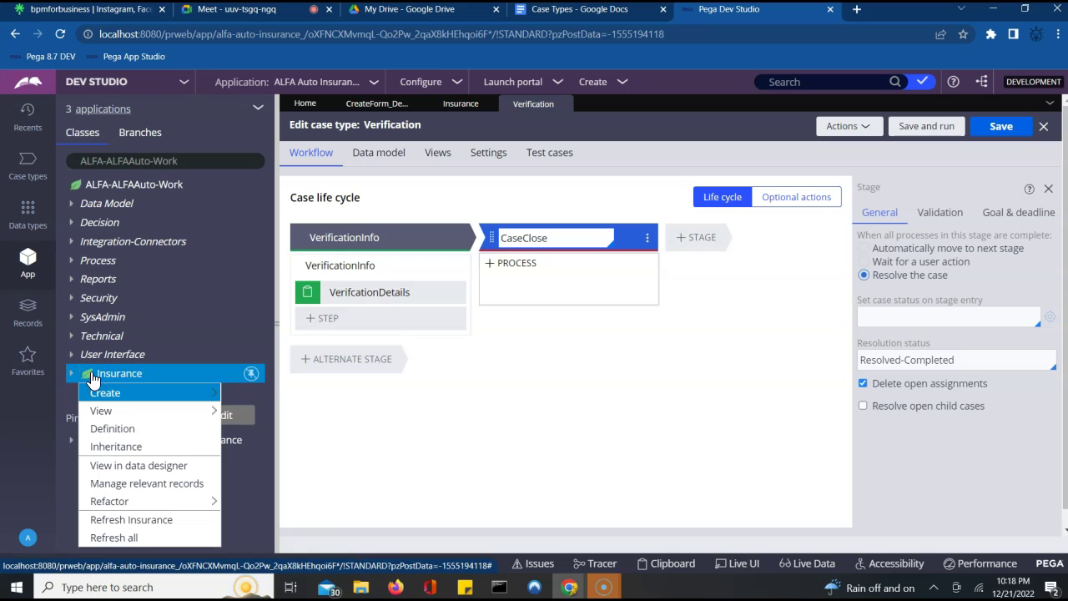
{"action": "left_click", "coordinate": [122, 523]}
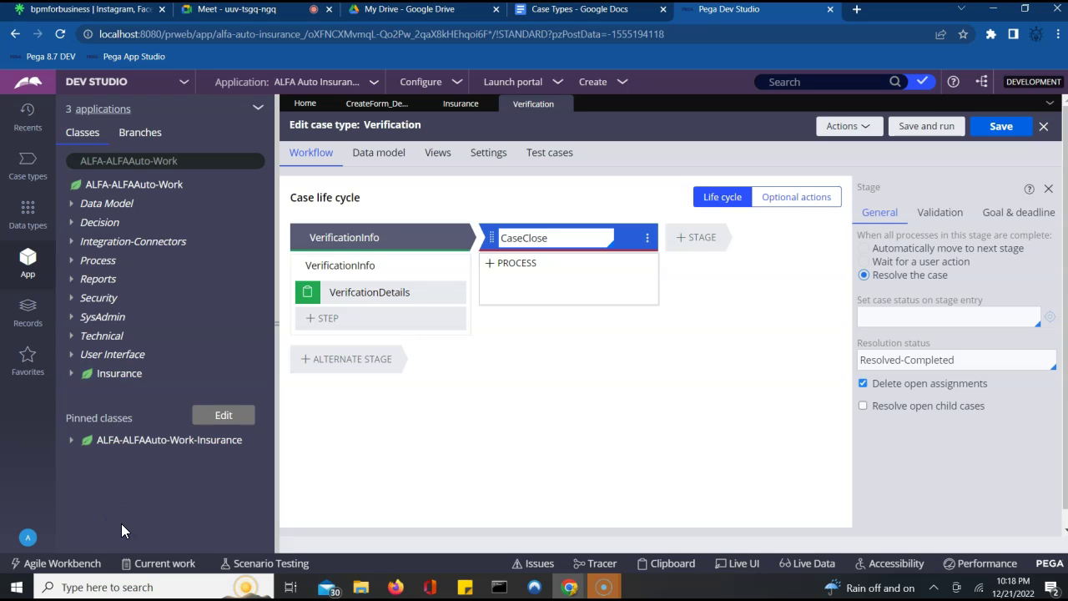
{"action": "left_click", "coordinate": [71, 375]}
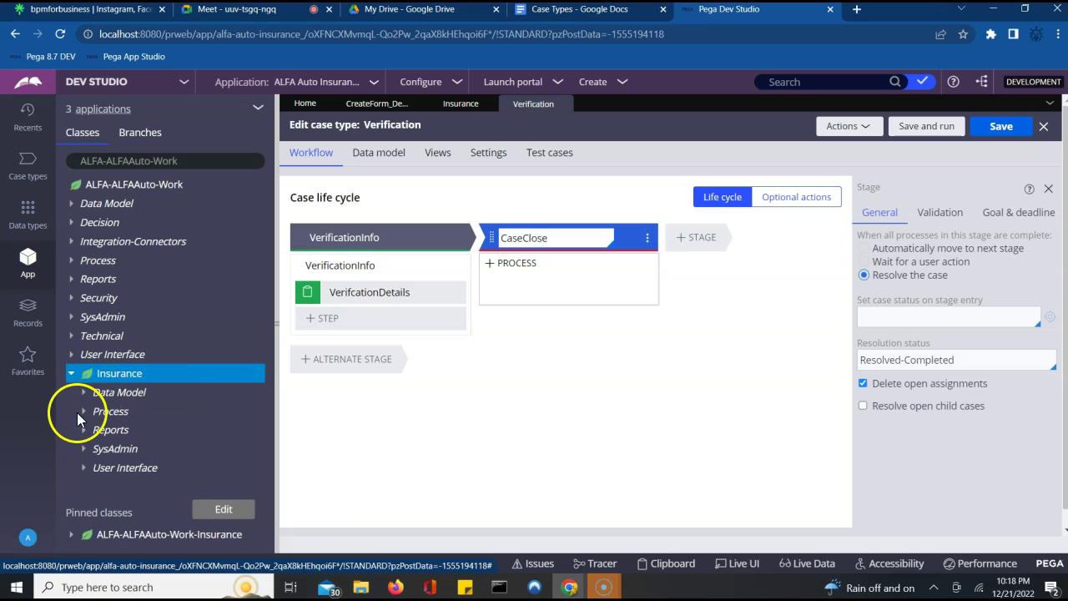
{"action": "left_click", "coordinate": [83, 400]}
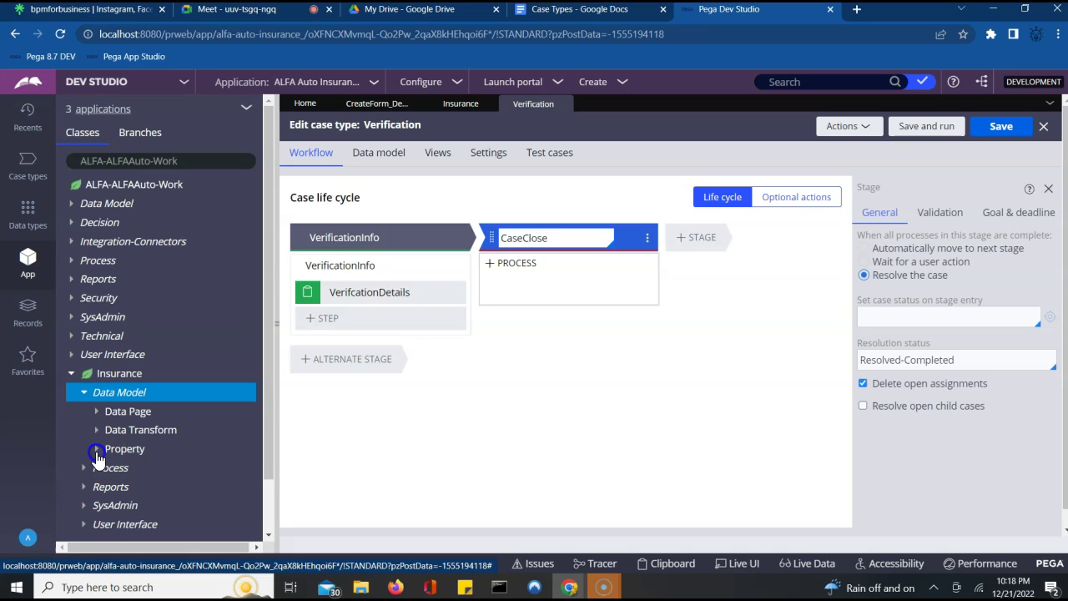
{"action": "left_click", "coordinate": [96, 449]}
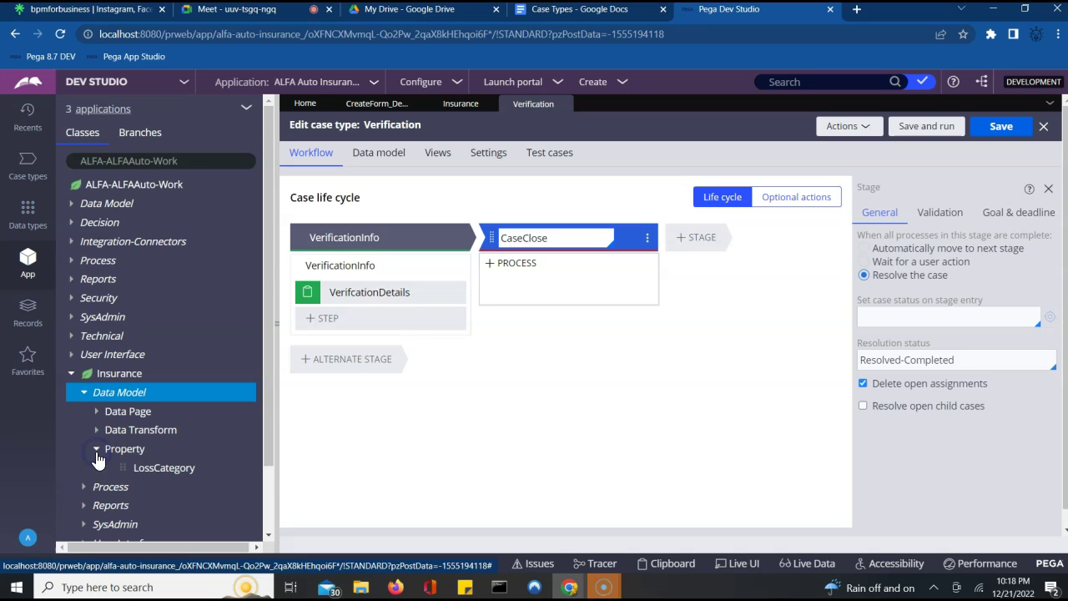
{"action": "left_click", "coordinate": [267, 525]}
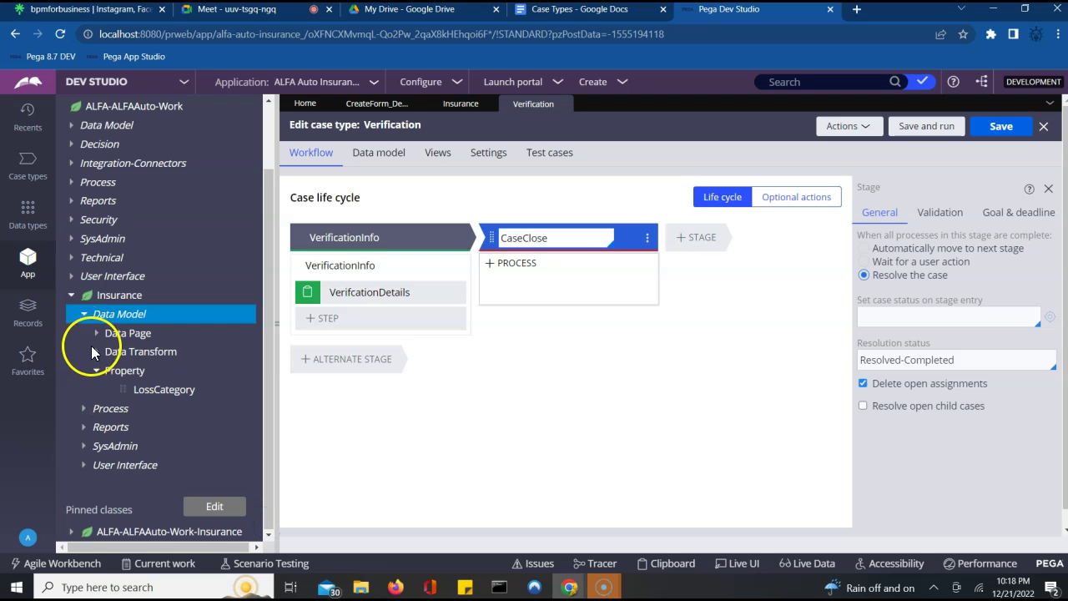
{"action": "left_click", "coordinate": [84, 319]}
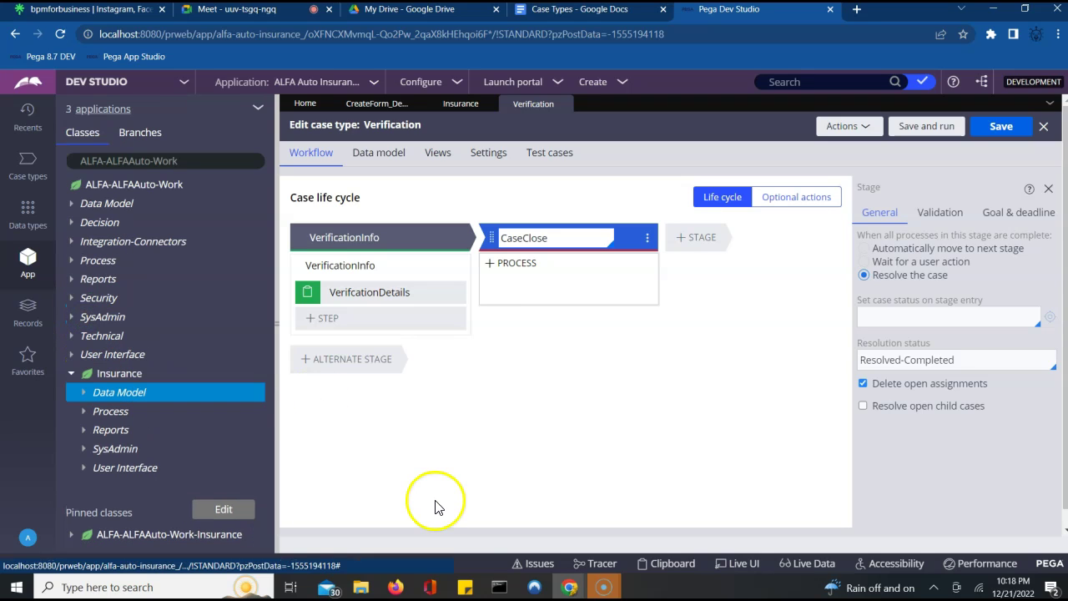
{"action": "left_click", "coordinate": [511, 483]}
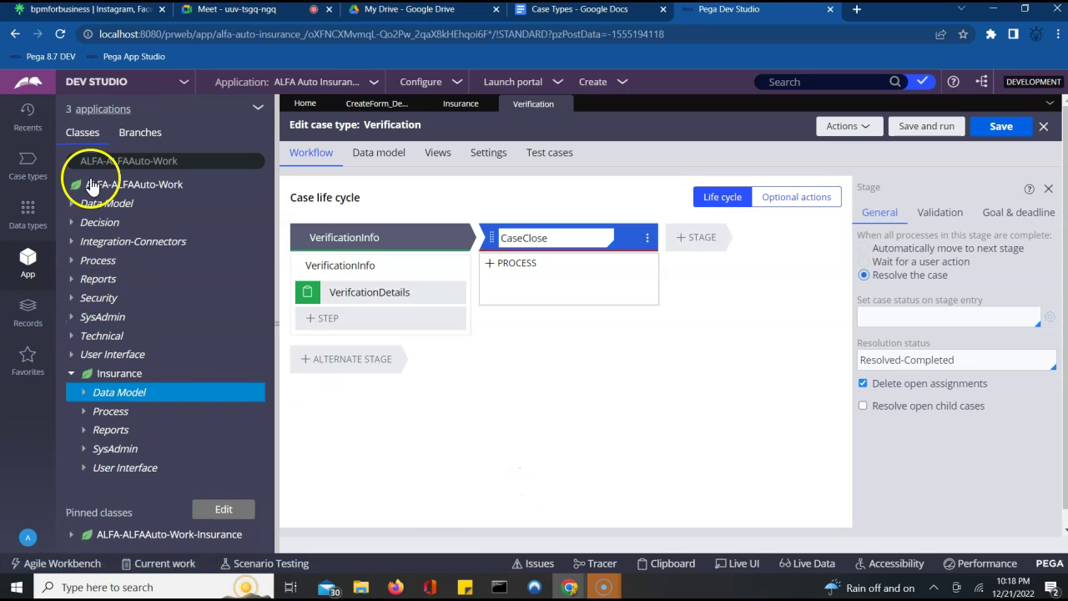
{"action": "left_click", "coordinate": [28, 178]}
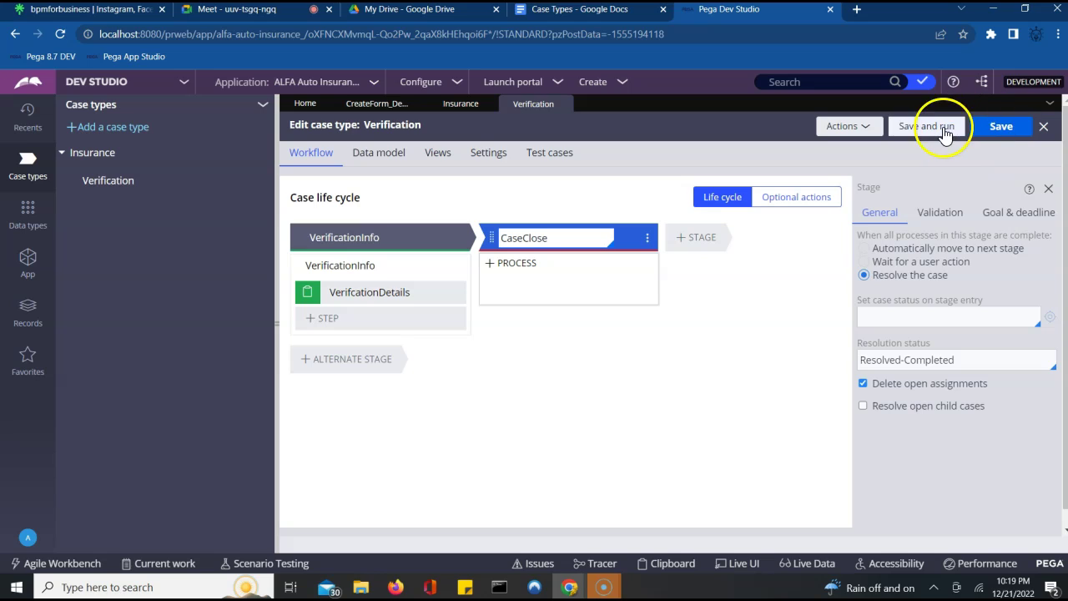
- Save and close the Verification case type, then show the Insurance case type's options menu
{"action": "left_click", "coordinate": [1001, 127]}
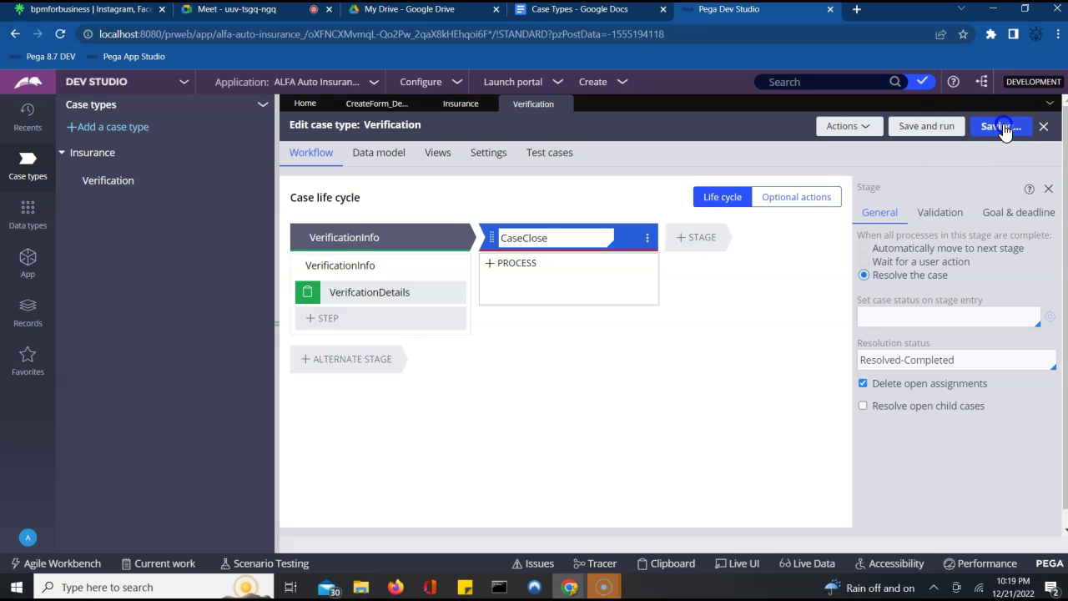
{"action": "left_click", "coordinate": [1043, 128]}
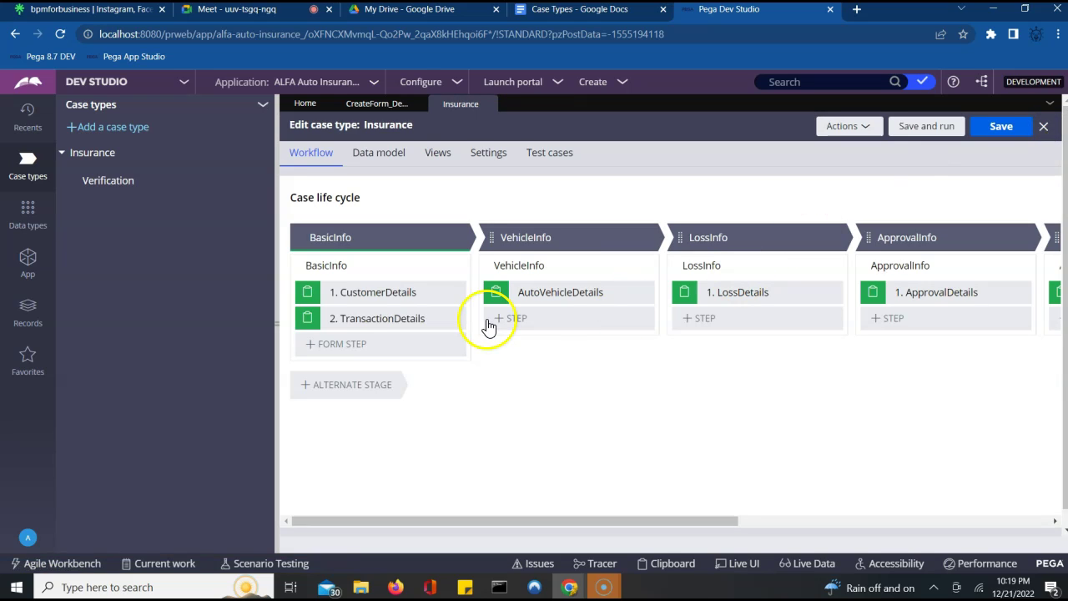
{"action": "left_click", "coordinate": [108, 188]}
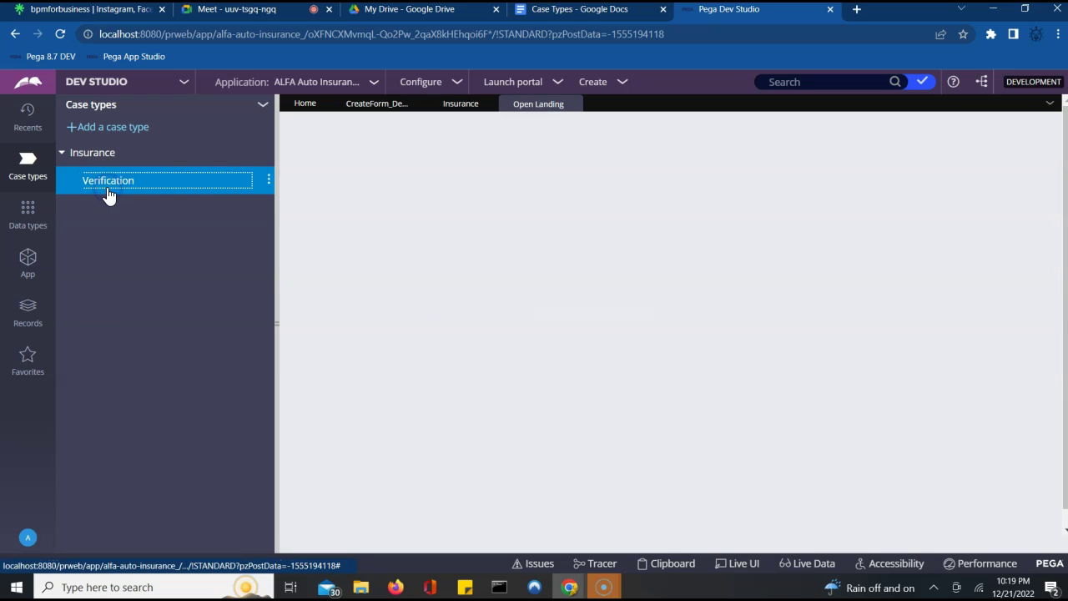
{"action": "left_click", "coordinate": [279, 251]}
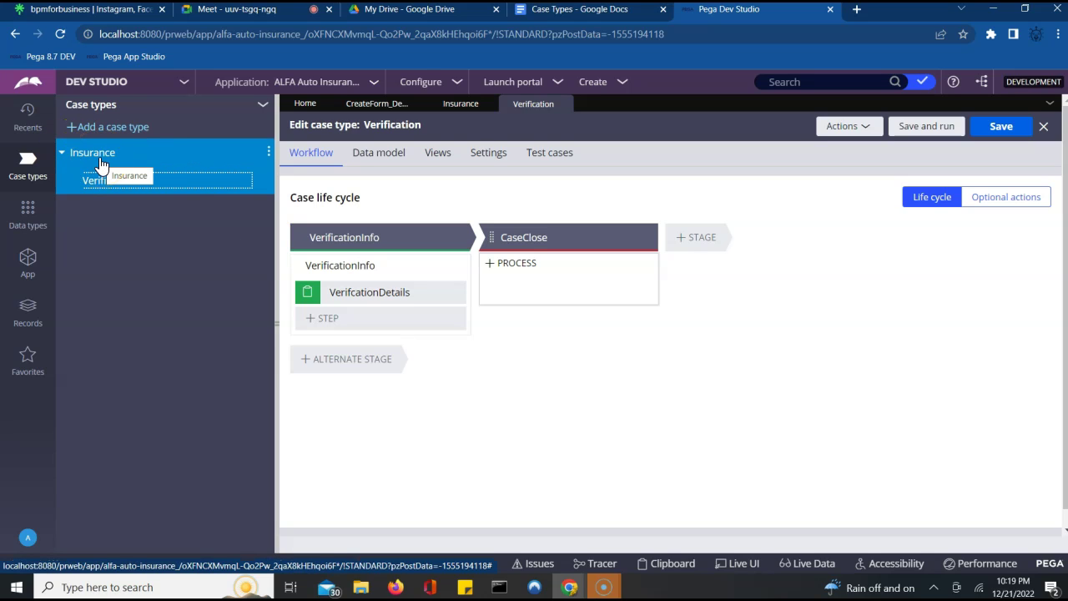
{"action": "left_click", "coordinate": [268, 157]}
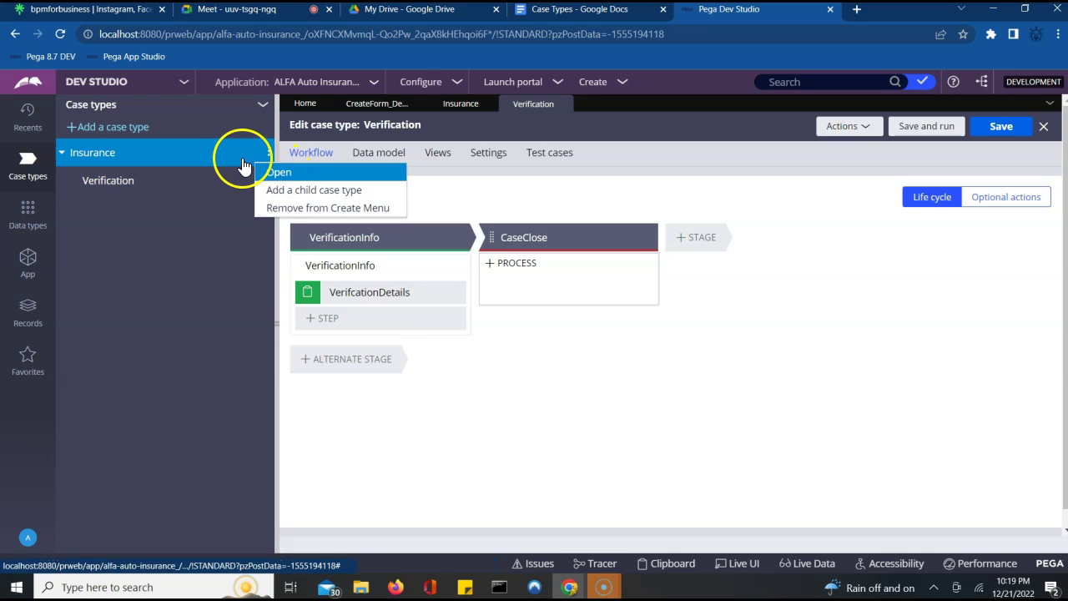
- Add child case type Approvals with Derives from (Directed) set to ALFA-ALFAAuto-Work-Insurance
{"action": "left_click", "coordinate": [284, 192]}
{"action": "left_click", "coordinate": [376, 324]}
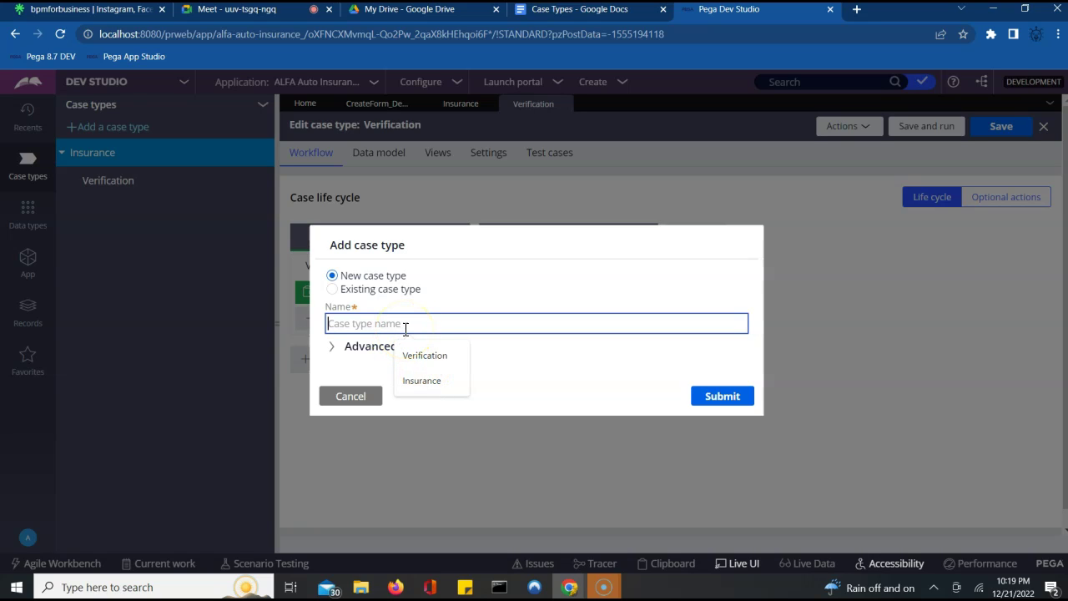
{"action": "type", "text": "Approvals"}
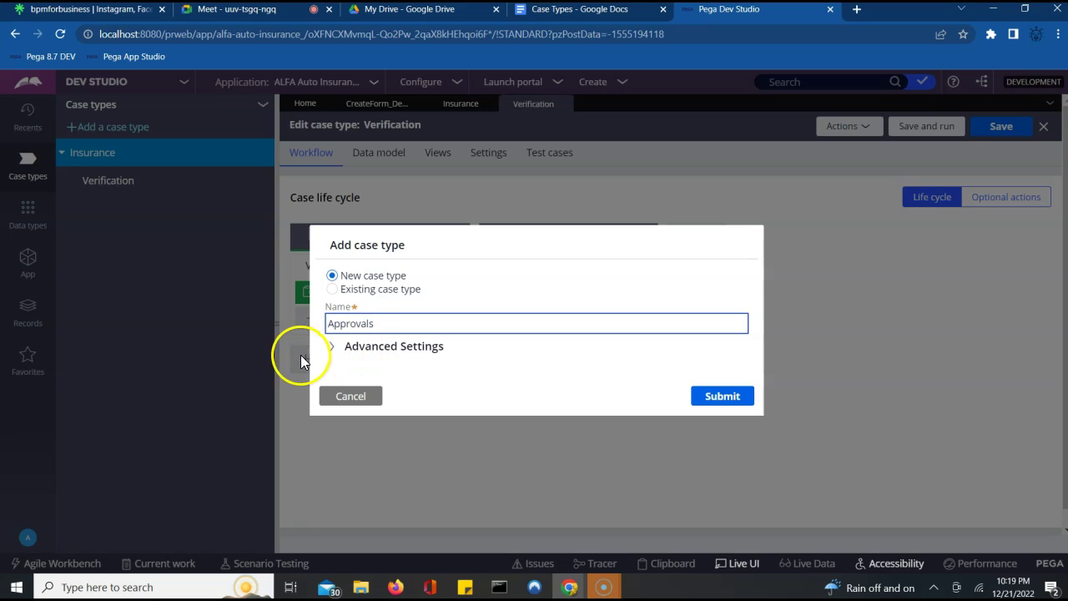
{"action": "left_click", "coordinate": [332, 348]}
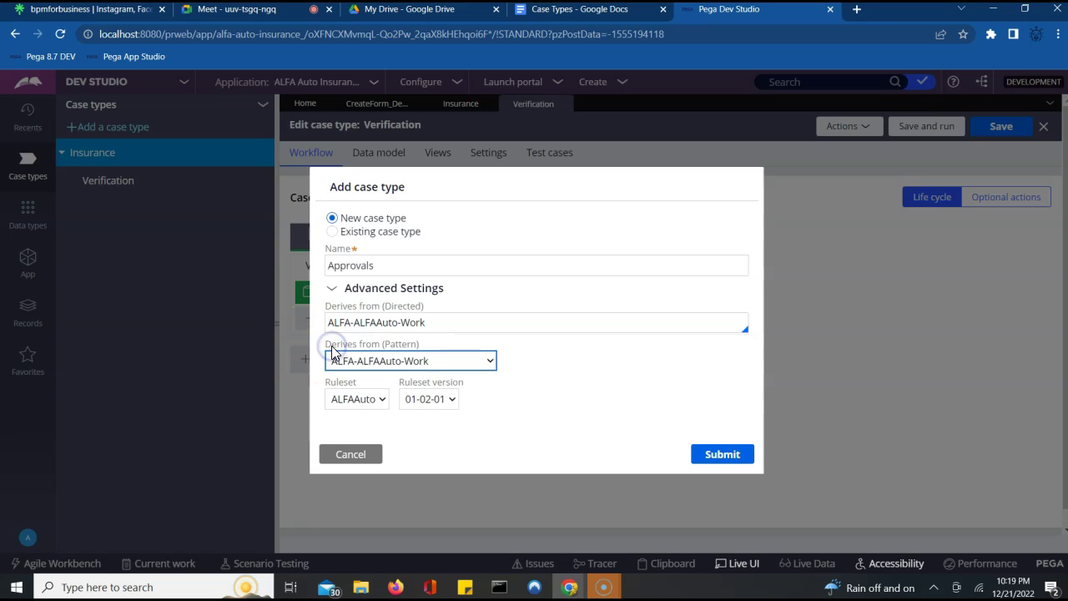
{"action": "left_click", "coordinate": [458, 324]}
{"action": "key", "text": "Down"}
{"action": "key", "text": "Down"}
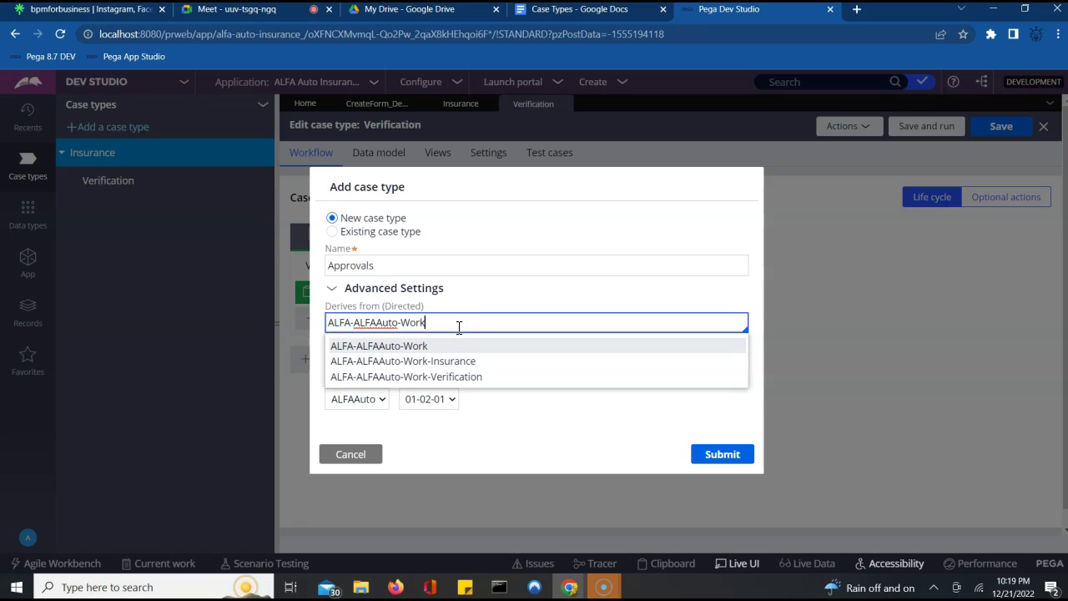
{"action": "key", "text": "Return"}
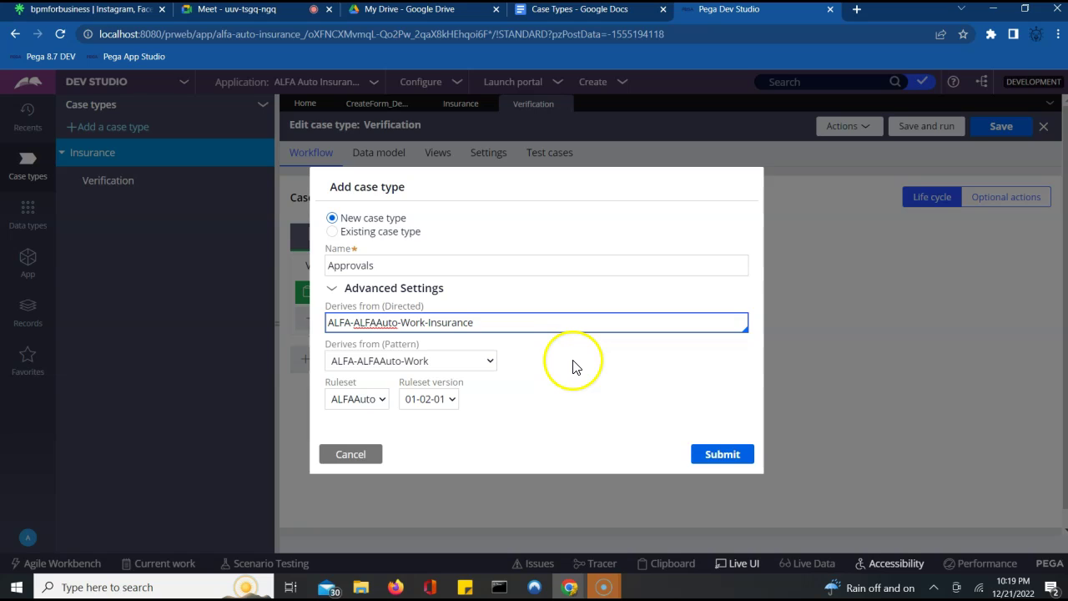
{"action": "left_click", "coordinate": [550, 332]}
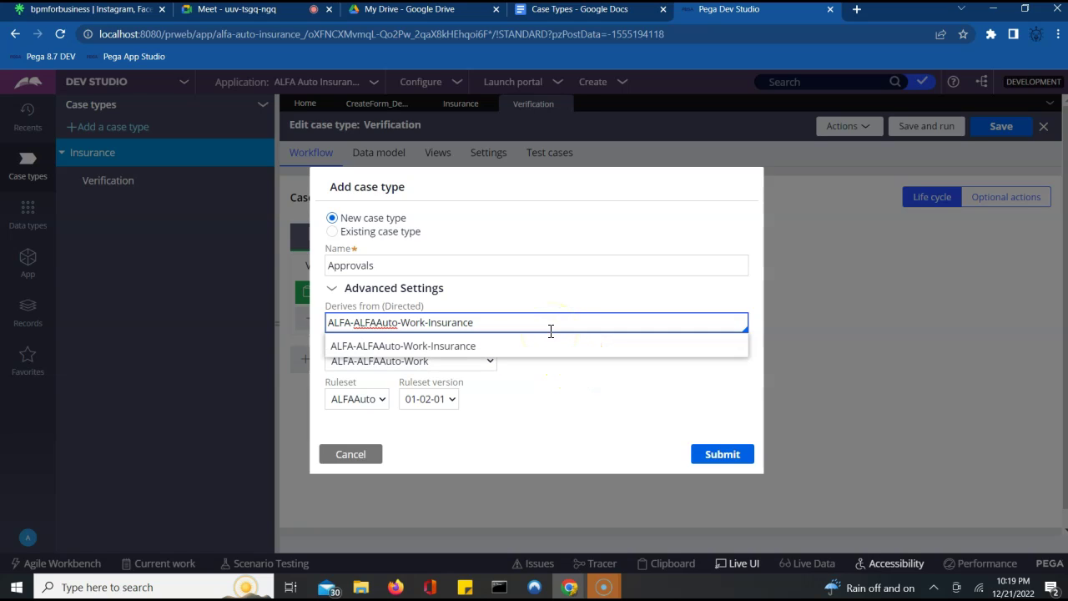
{"action": "left_click", "coordinate": [572, 397]}
{"action": "left_click", "coordinate": [720, 457]}
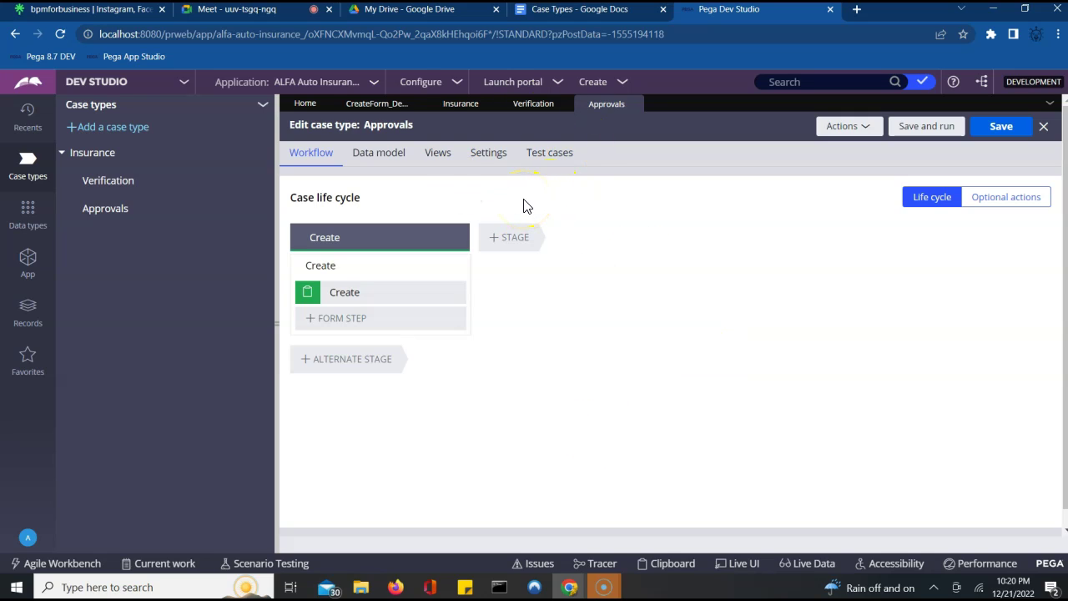
- In the Approvals data model, add an Approved field of type Picklist displayed as radio buttons
{"action": "left_click", "coordinate": [375, 159]}
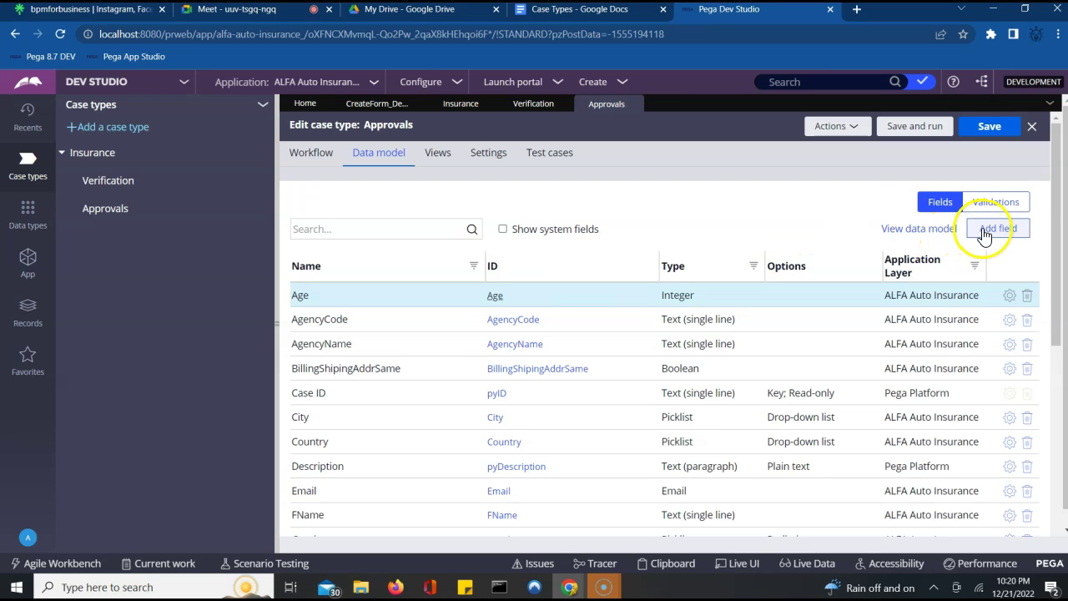
{"action": "left_click", "coordinate": [982, 227]}
{"action": "left_click", "coordinate": [651, 308]}
{"action": "type", "text": "Approved"}
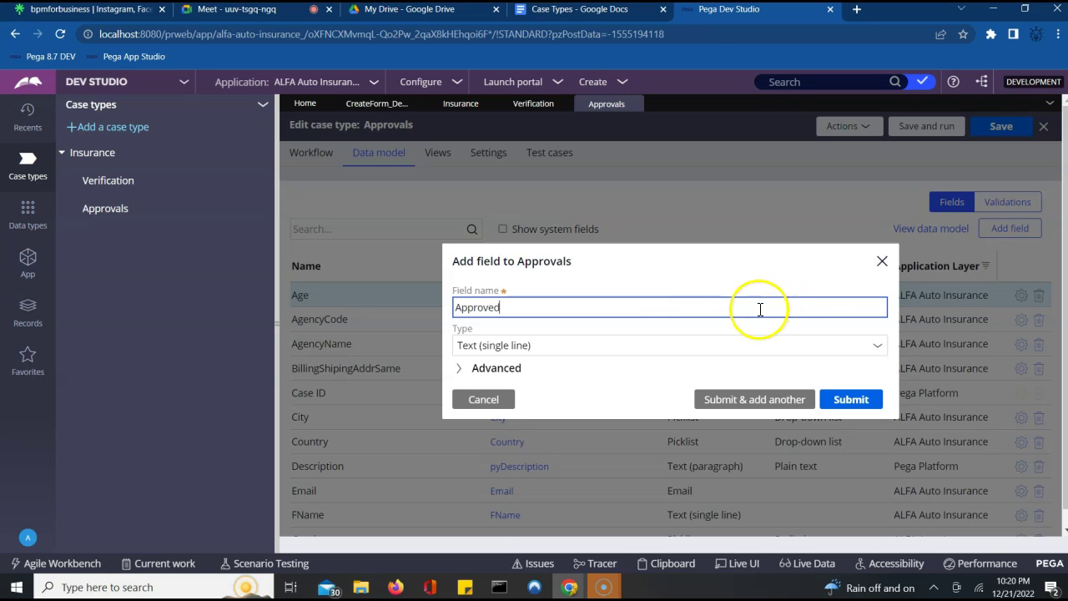
{"action": "left_click", "coordinate": [875, 354]}
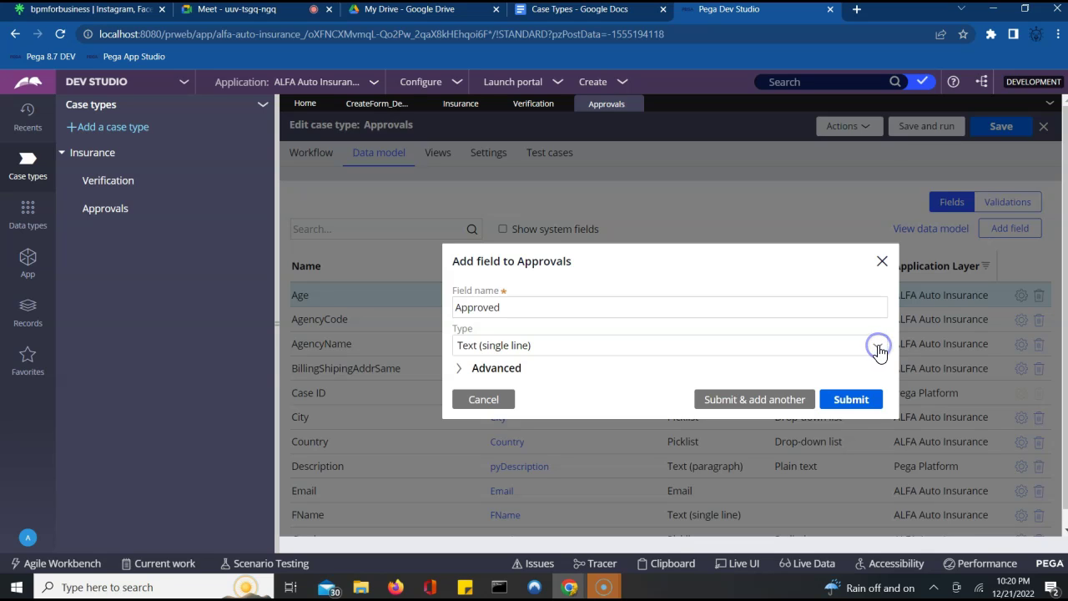
{"action": "left_click", "coordinate": [878, 348]}
{"action": "left_click", "coordinate": [881, 317]}
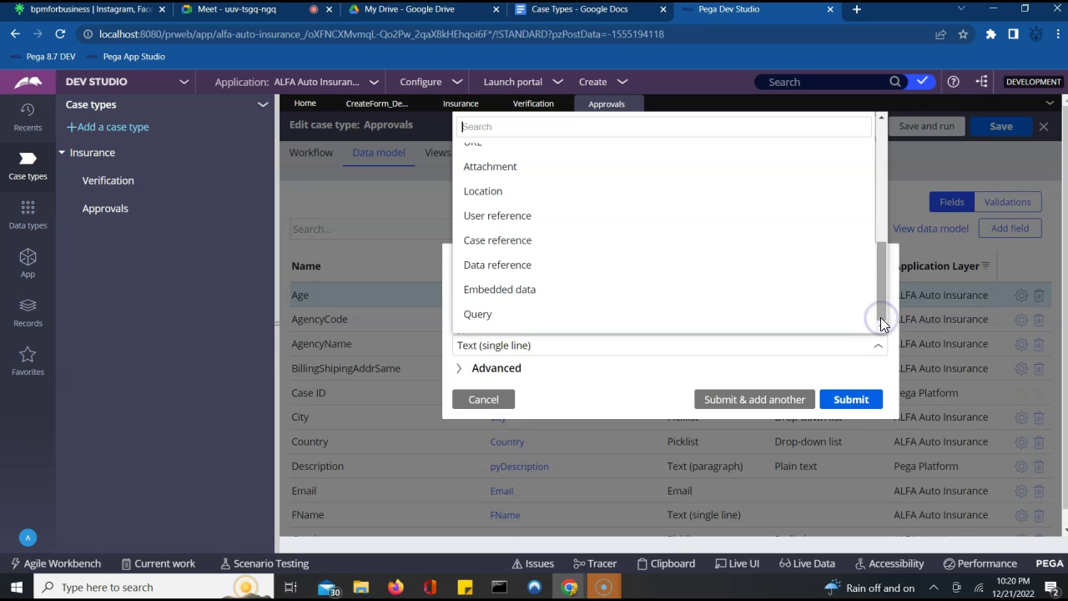
{"action": "left_click", "coordinate": [882, 215]}
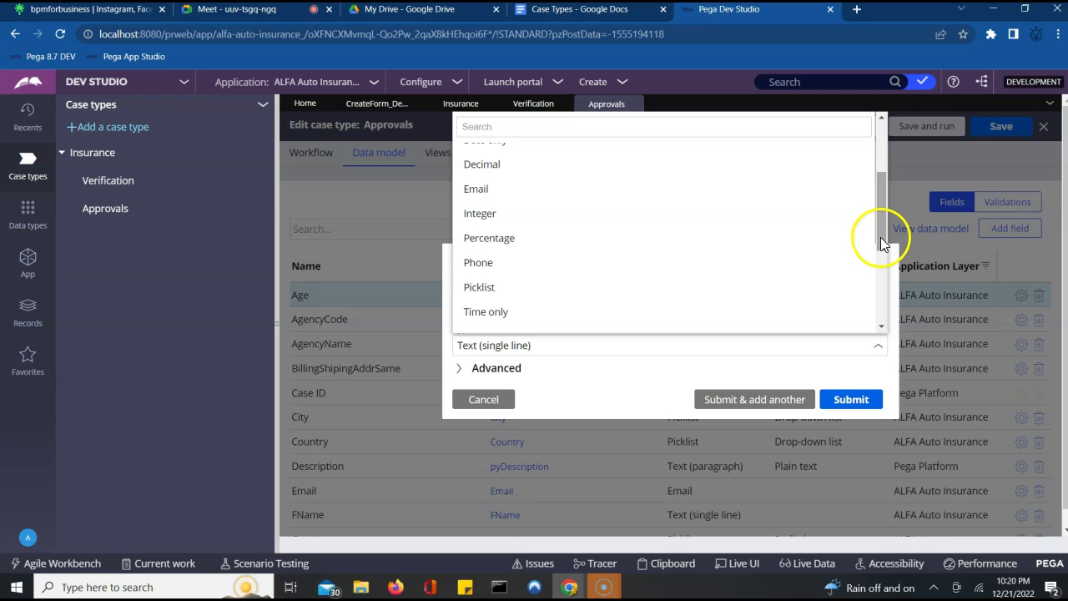
{"action": "left_click", "coordinate": [541, 286]}
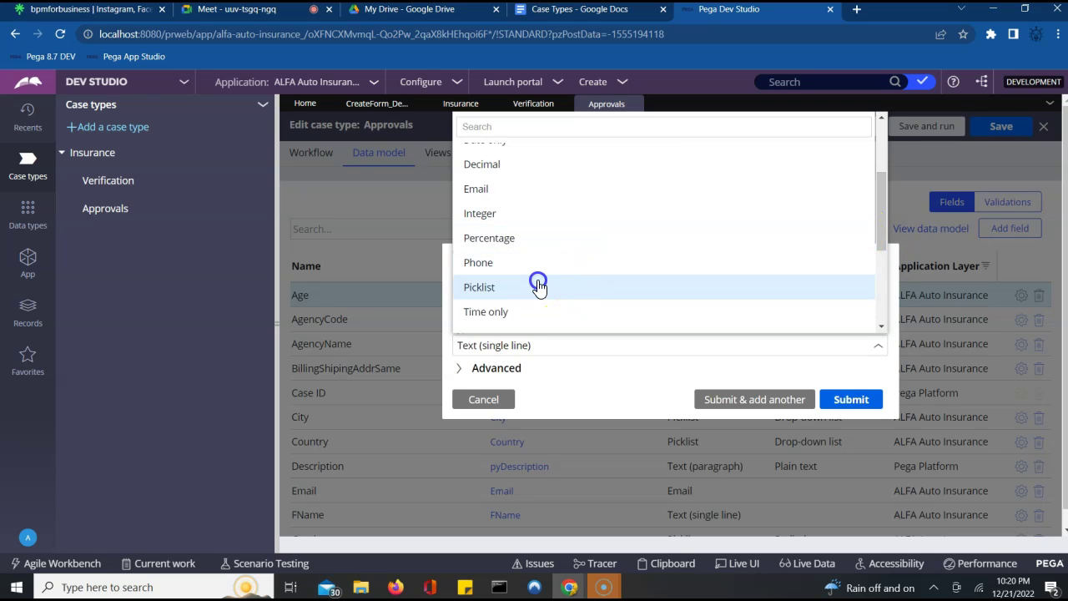
{"action": "left_click", "coordinate": [532, 309]}
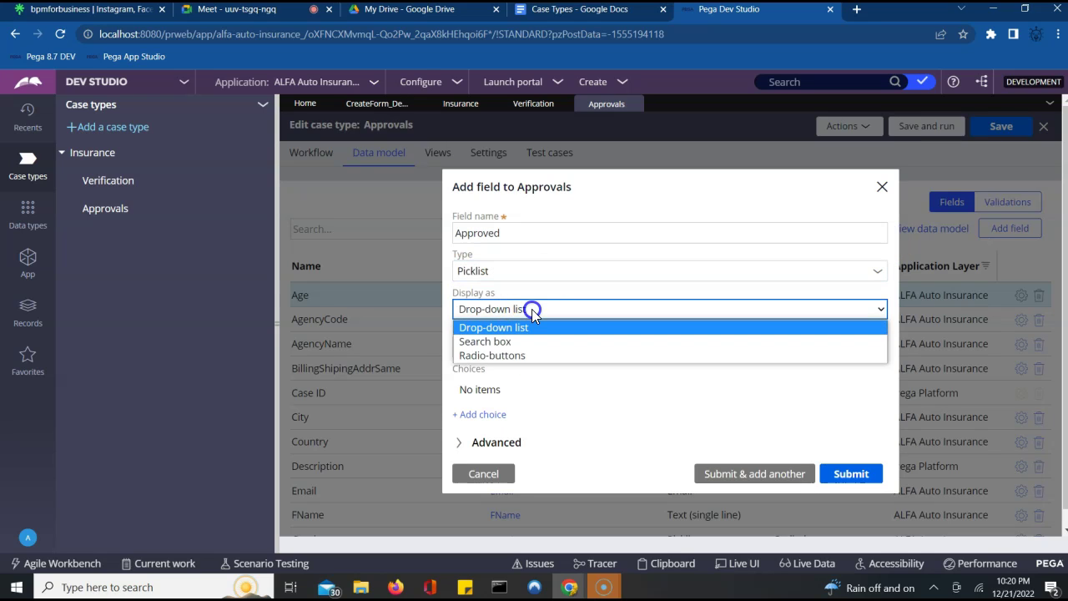
{"action": "left_click", "coordinate": [498, 357]}
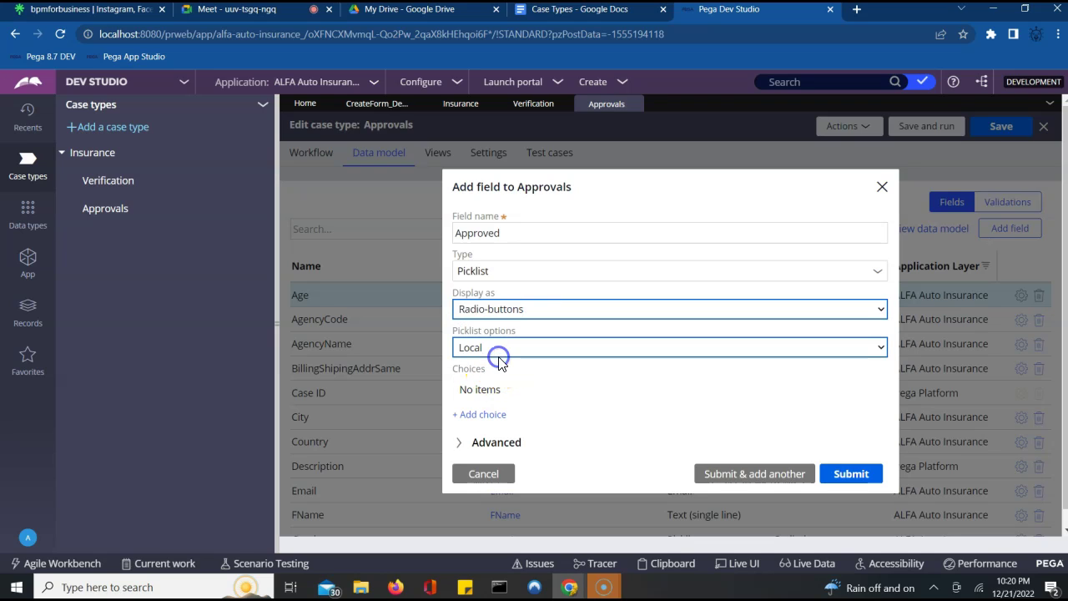
- Give Approved local choices Approve and Reject, add a Comments text field, and save
{"action": "left_click", "coordinate": [515, 348]}
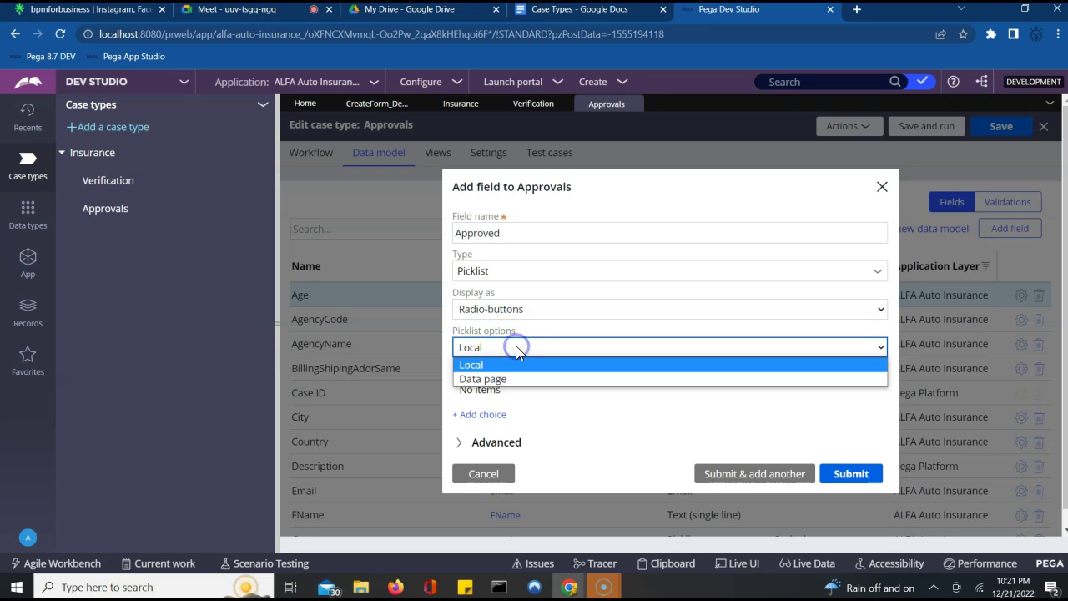
{"action": "left_click", "coordinate": [576, 409]}
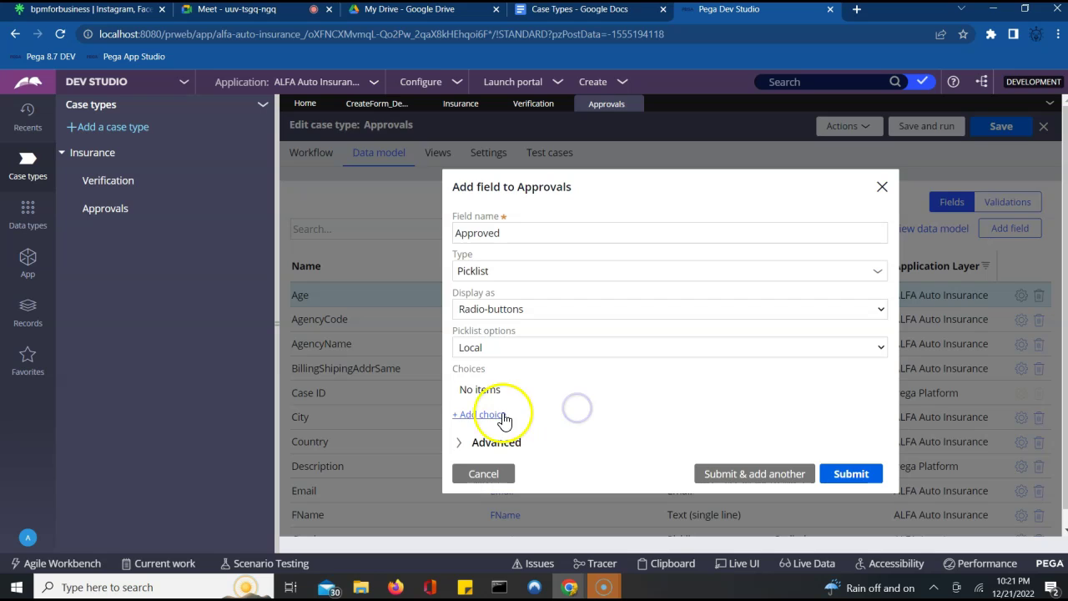
{"action": "left_click", "coordinate": [489, 422]}
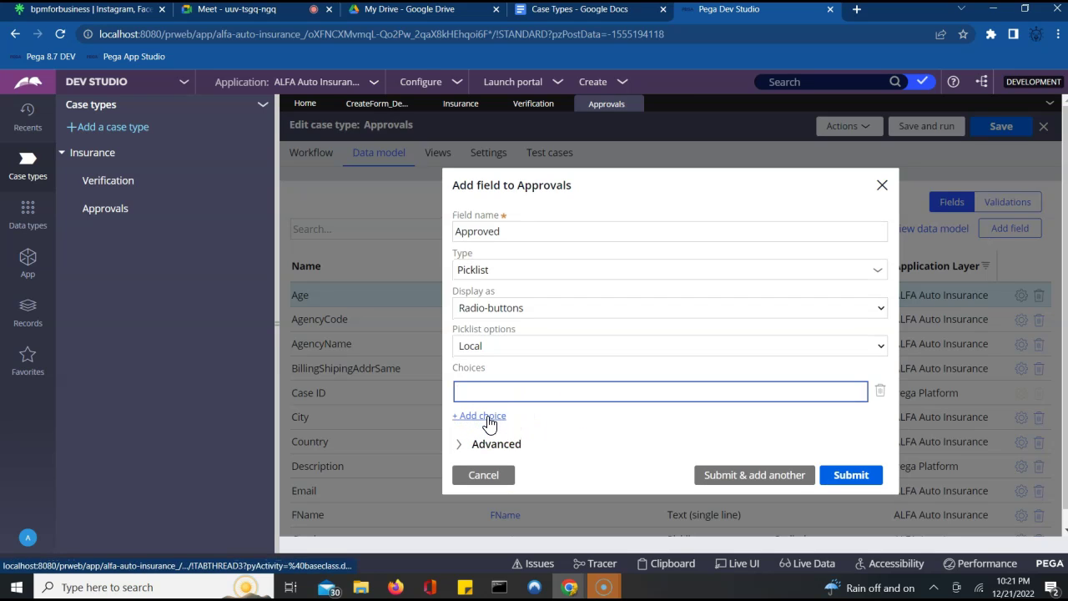
{"action": "left_click", "coordinate": [541, 390]}
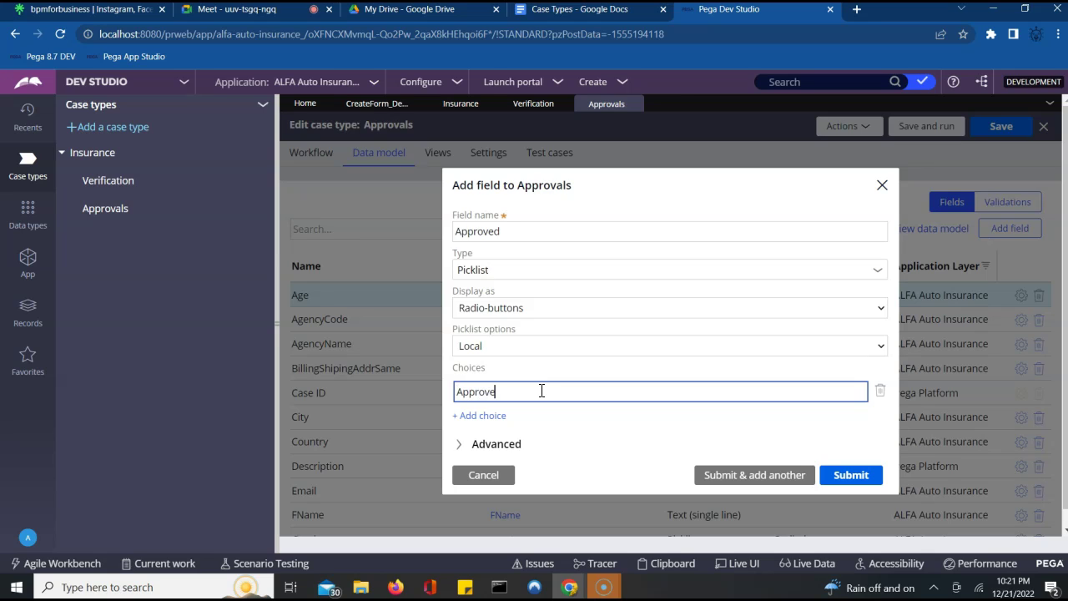
{"action": "left_click", "coordinate": [482, 414]}
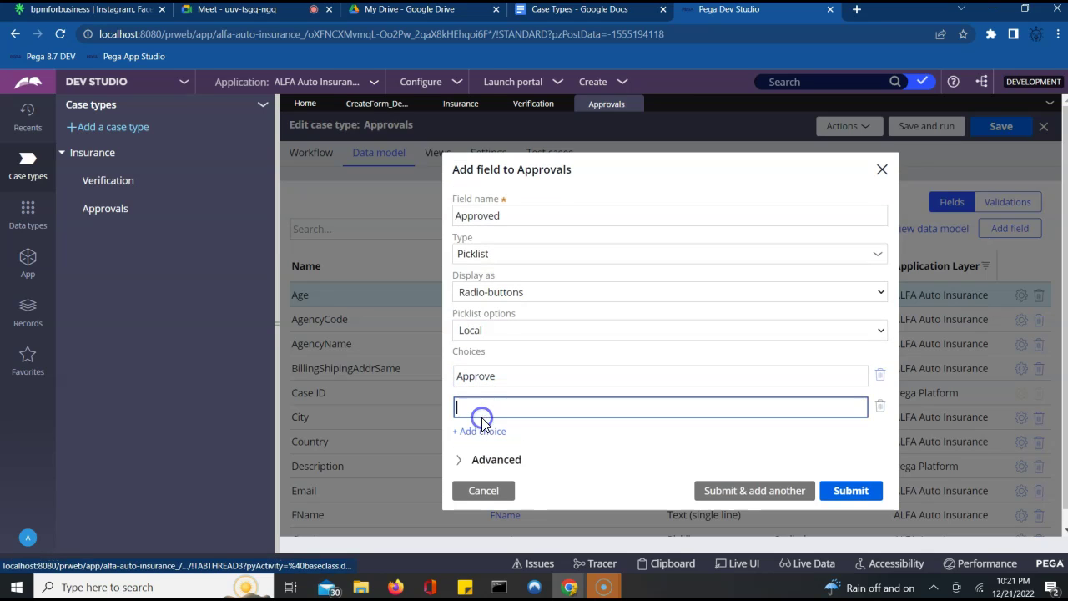
{"action": "type", "text": "Reject"}
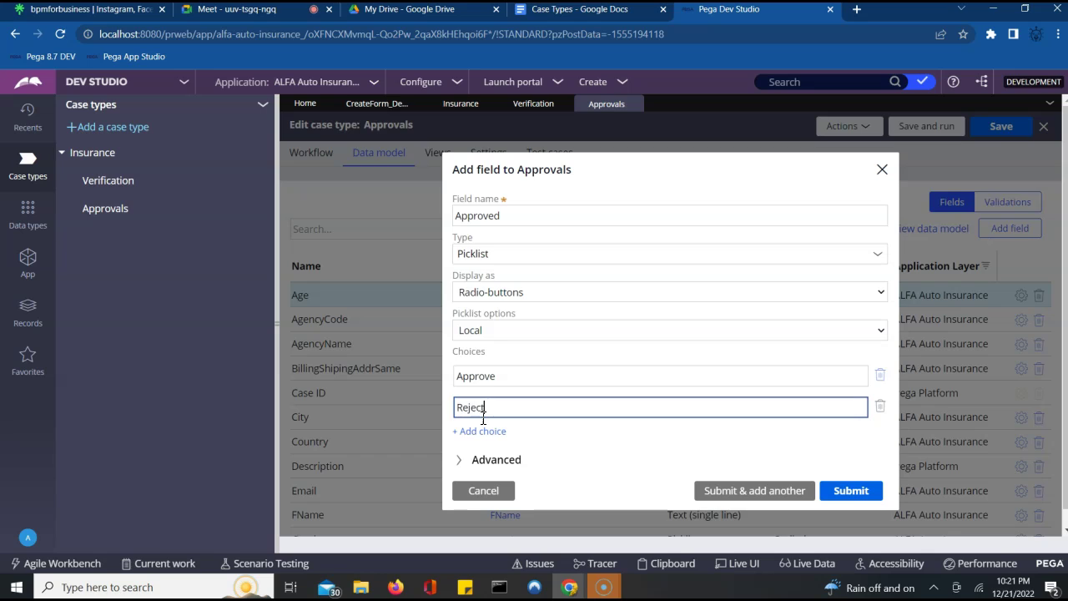
{"action": "left_click", "coordinate": [801, 492]}
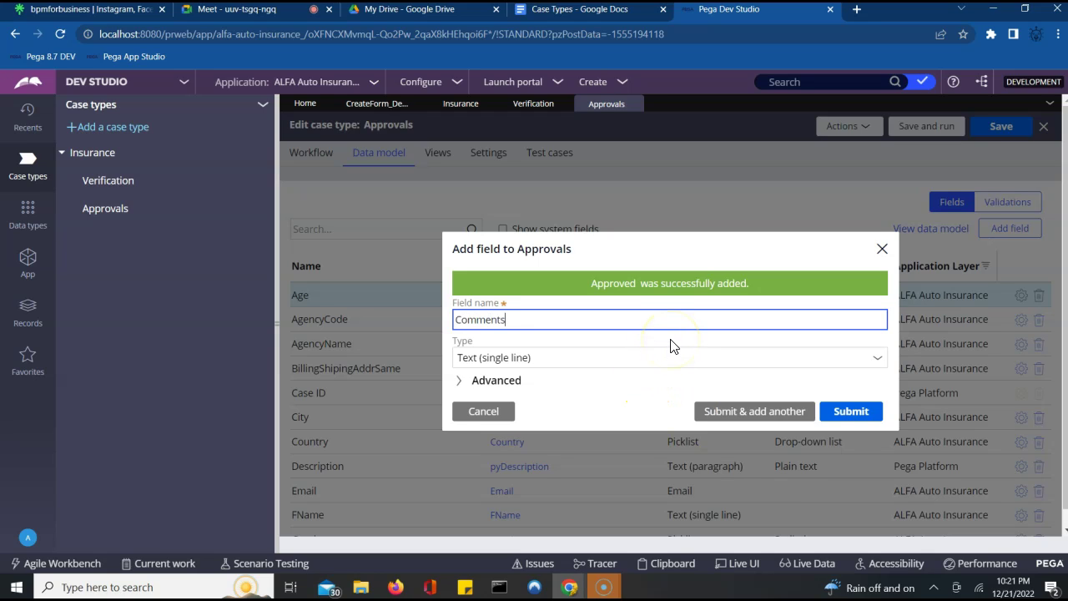
{"action": "left_click", "coordinate": [851, 412]}
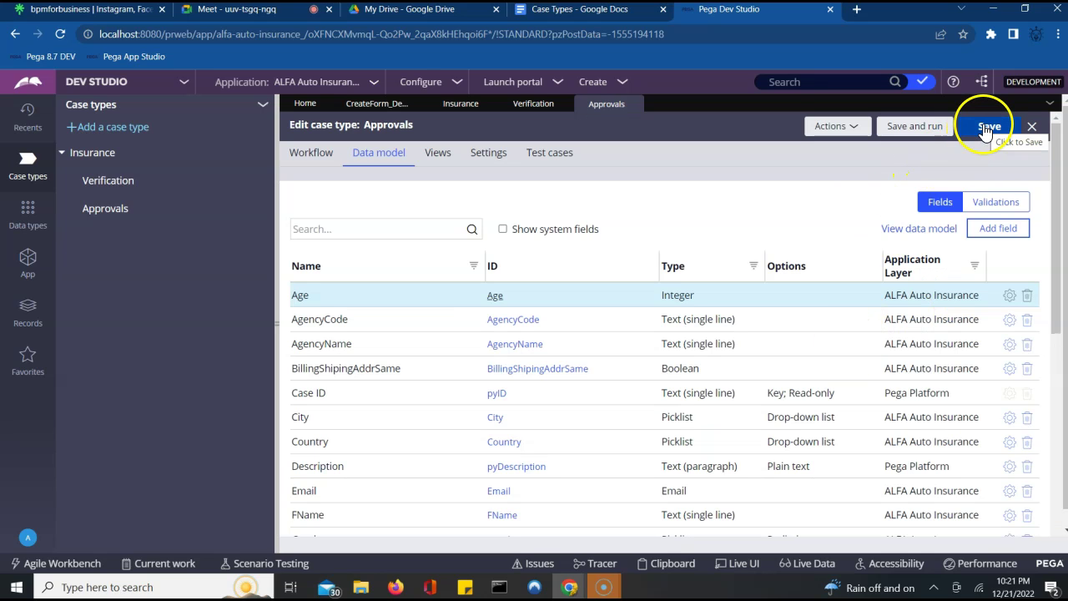
{"action": "left_click", "coordinate": [984, 128]}
- Add a CaseClosure stage after Create in Approvals, set to resolve as Resolved-Completed
{"action": "left_click", "coordinate": [307, 161]}
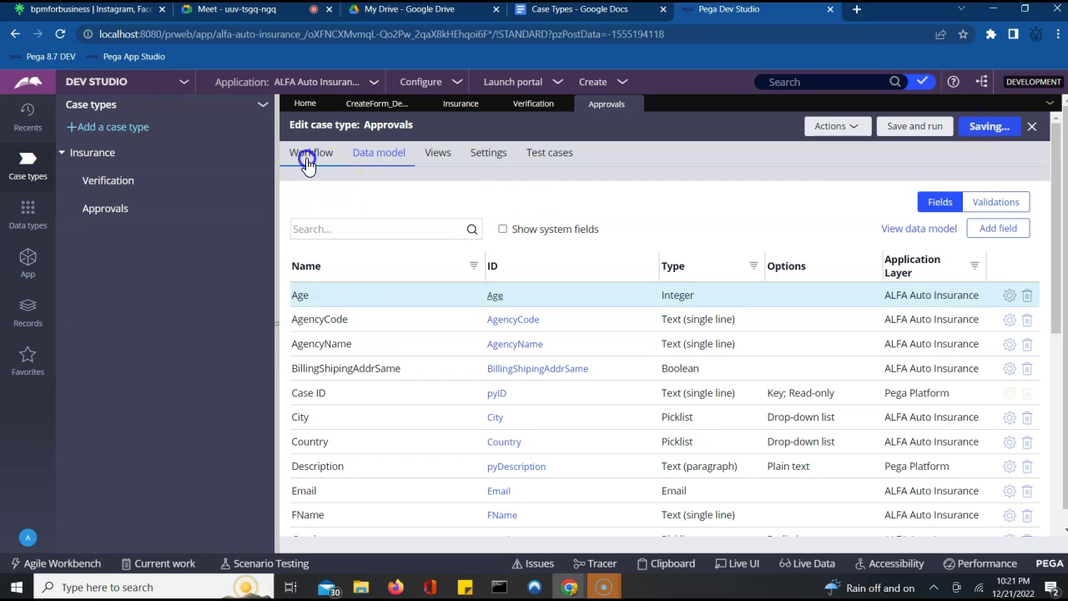
{"action": "left_click", "coordinate": [500, 240]}
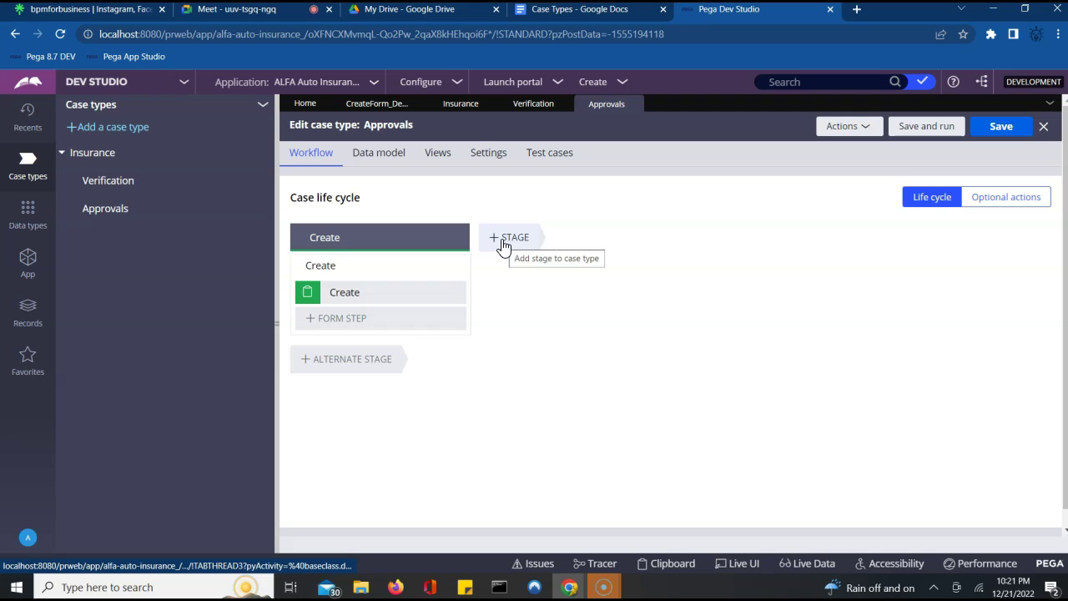
{"action": "left_click", "coordinate": [496, 241]}
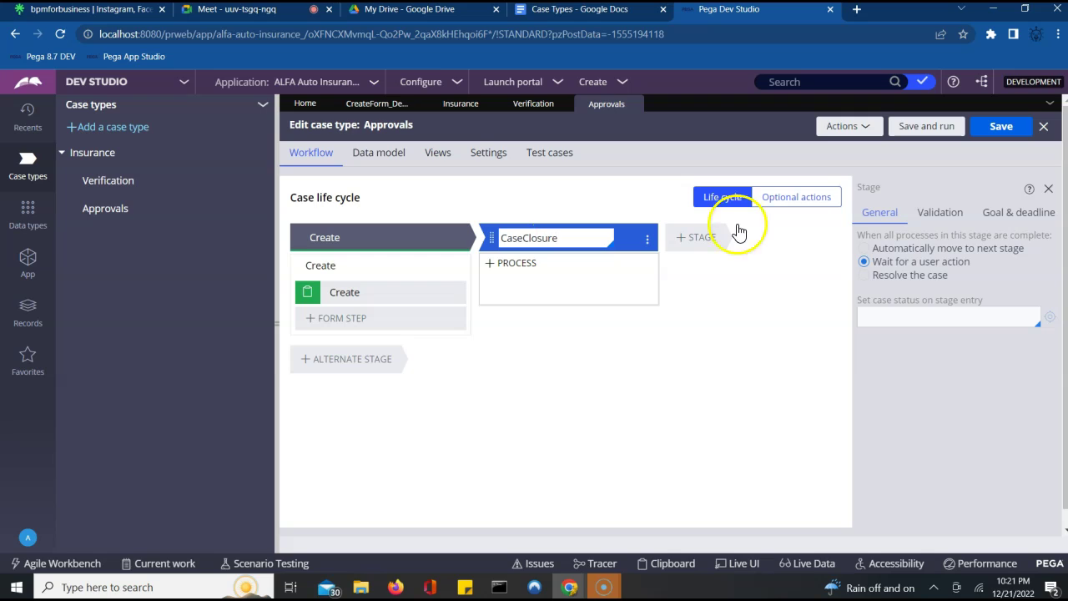
{"action": "left_click", "coordinate": [864, 275]}
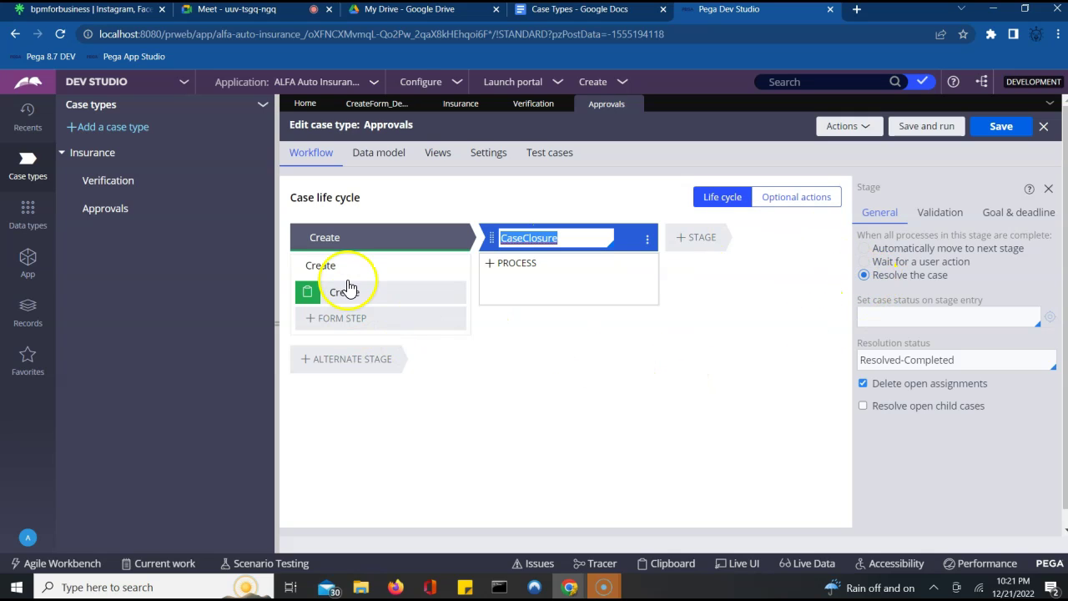
{"action": "left_click", "coordinate": [371, 291]}
{"action": "left_click", "coordinate": [373, 241]}
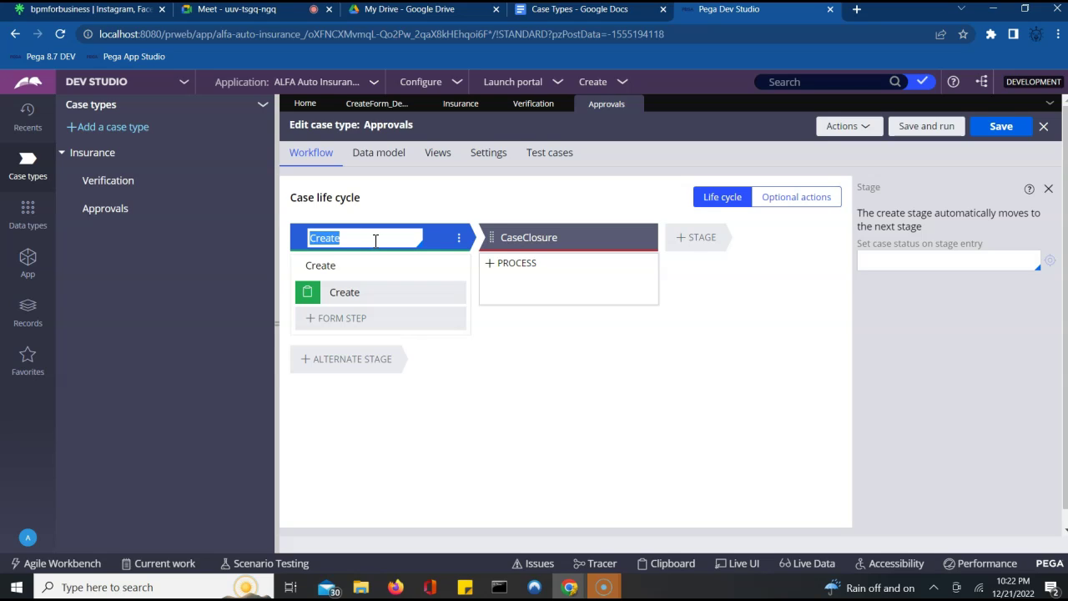
- Rename the Create stage to Approvals
{"action": "left_click", "coordinate": [389, 244]}
{"action": "left_click", "coordinate": [722, 202]}
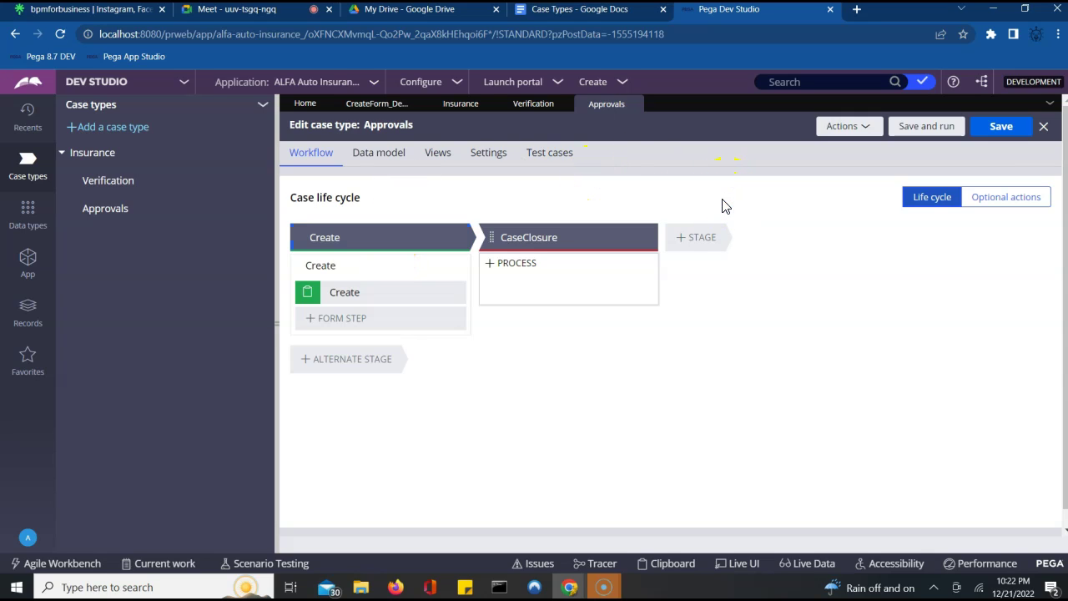
{"action": "left_click", "coordinate": [931, 208]}
{"action": "left_click", "coordinate": [966, 203]}
{"action": "left_click", "coordinate": [943, 204]}
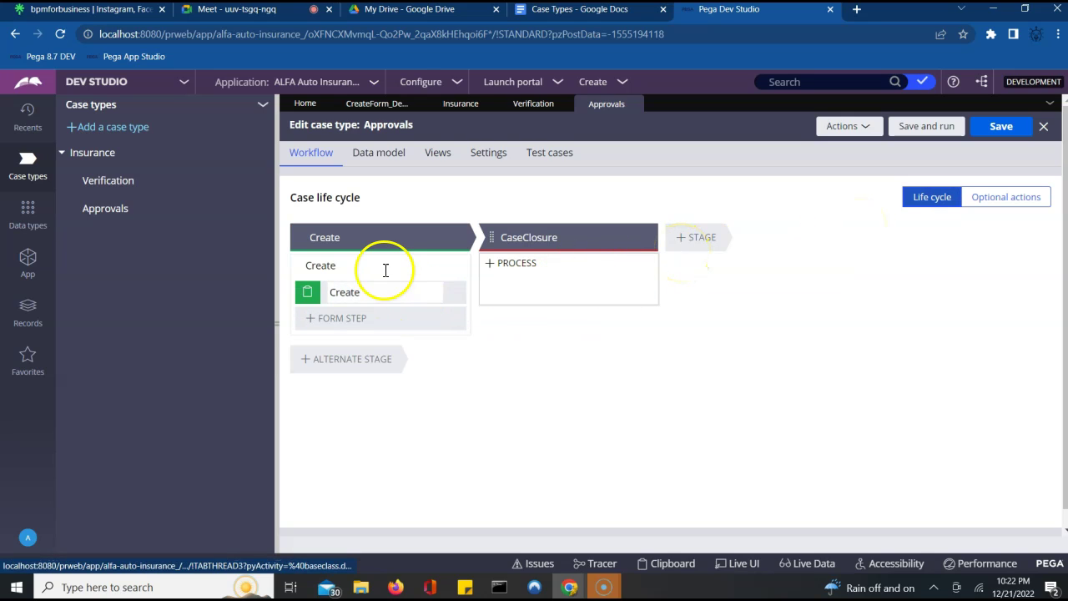
{"action": "left_click", "coordinate": [400, 239]}
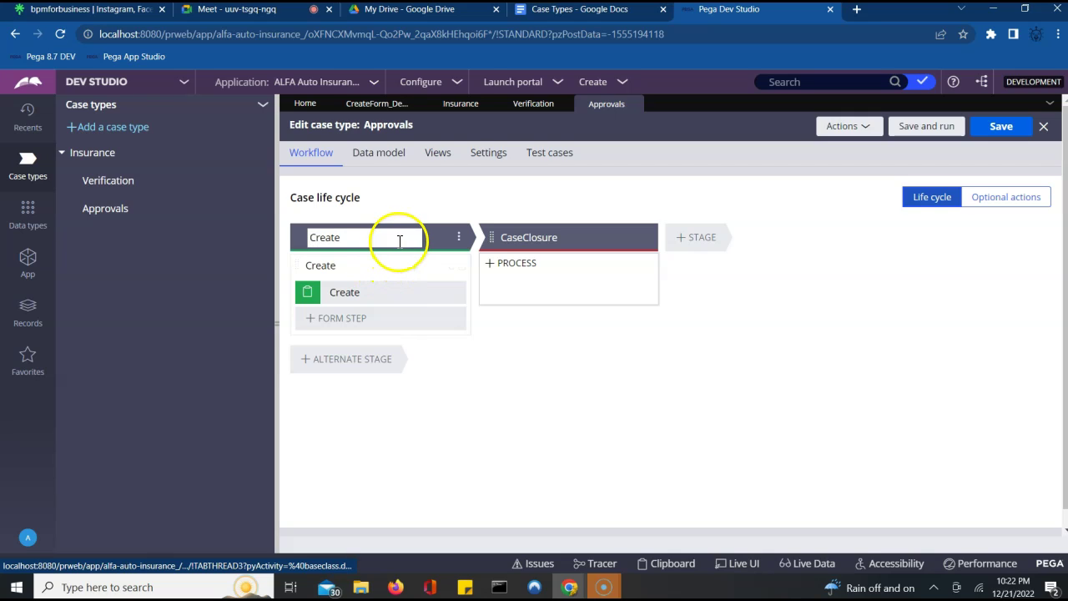
{"action": "type", "text": "Approval"}
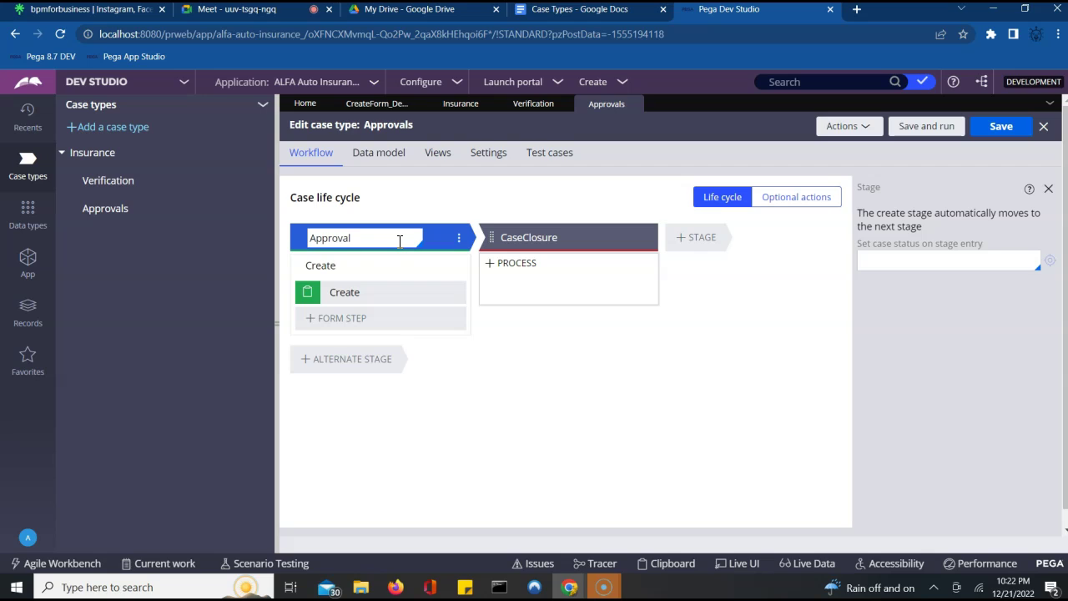
{"action": "key", "text": "ctrl+a"}
{"action": "left_click", "coordinate": [400, 241]}
{"action": "type", "text": "s"}
- Delete the Create process and add a Collect information step named ApprovalDetails
{"action": "left_click", "coordinate": [372, 275]}
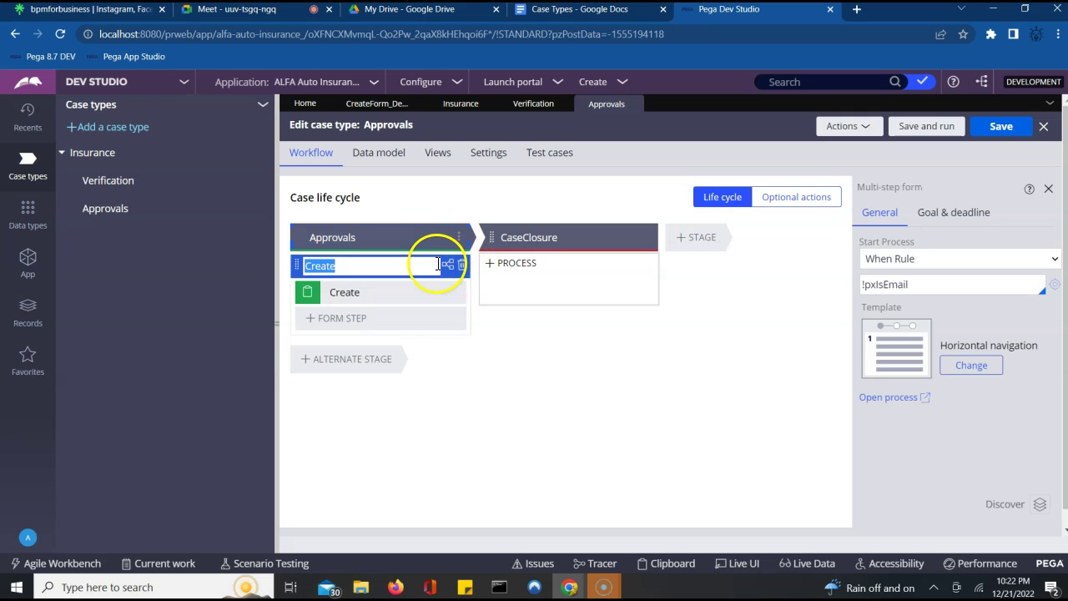
{"action": "left_click", "coordinate": [459, 265]}
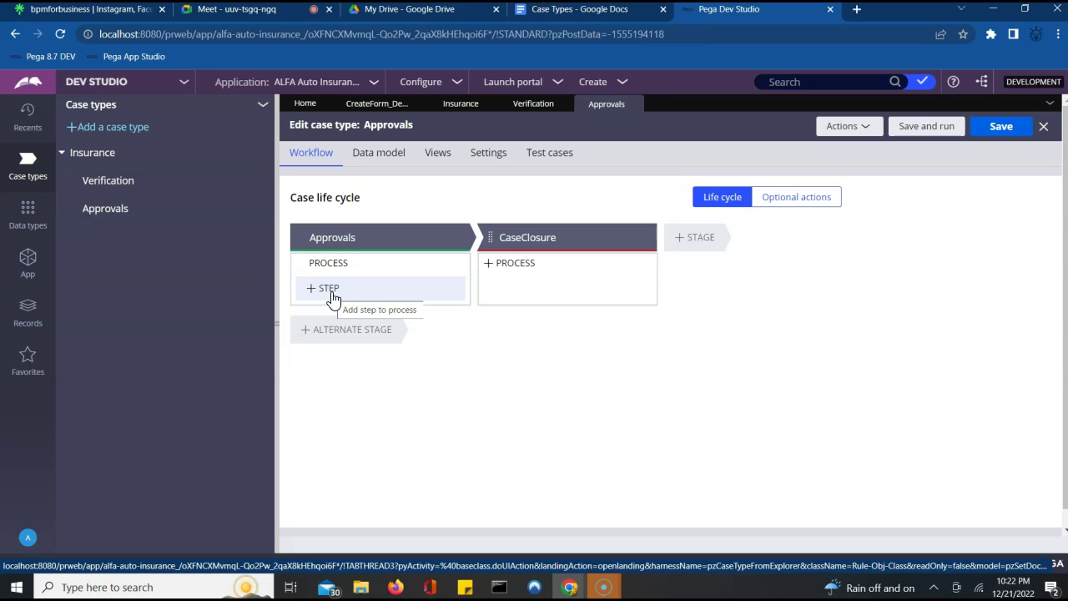
{"action": "left_click", "coordinate": [336, 295]}
{"action": "left_click", "coordinate": [358, 269]}
{"action": "left_click", "coordinate": [349, 288]}
{"action": "left_click", "coordinate": [329, 332]}
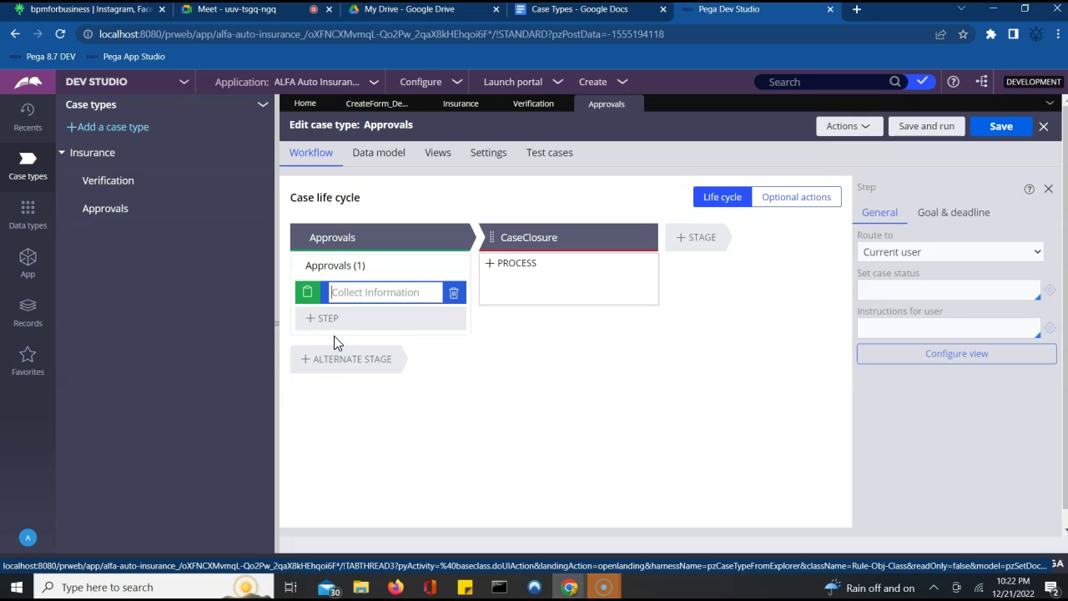
{"action": "type", "text": "ApprovalDetails"}
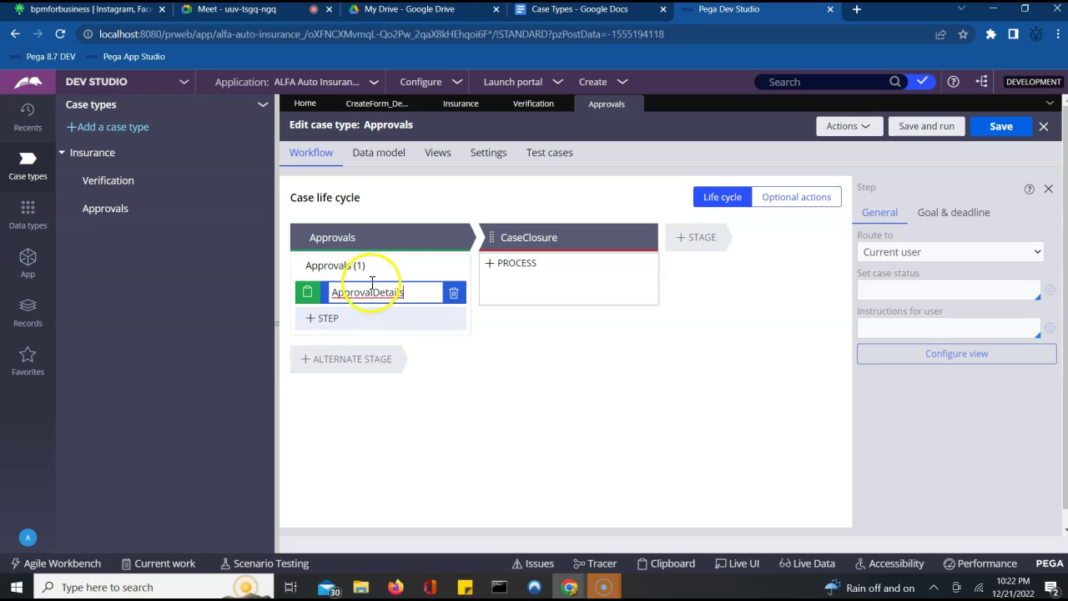
- Rename the process to Approvals, removing its count suffix, and save the case type
{"action": "left_click", "coordinate": [381, 263]}
{"action": "left_click", "coordinate": [376, 266]}
{"action": "key", "text": "BackSpace"}
{"action": "key", "text": "BackSpace"}
{"action": "key", "text": "BackSpace"}
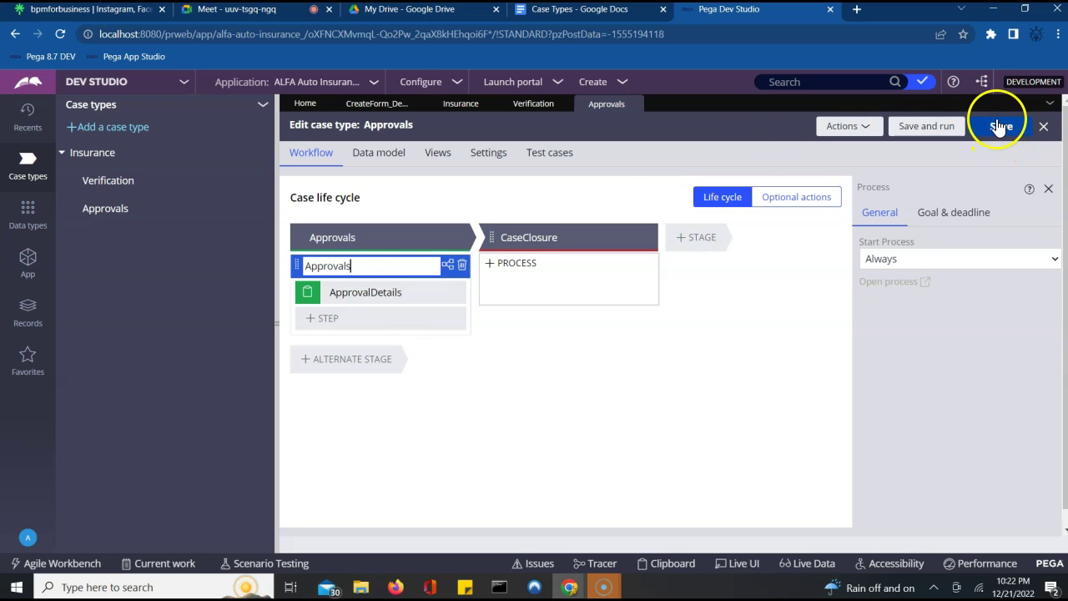
{"action": "left_click", "coordinate": [587, 241]}
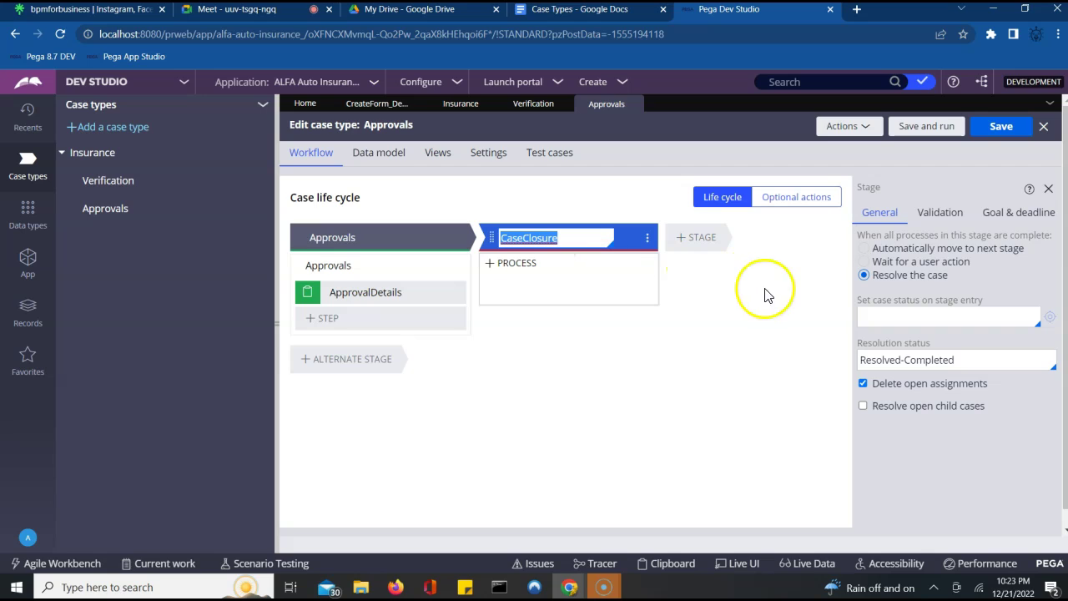
{"action": "left_click", "coordinate": [1006, 128]}
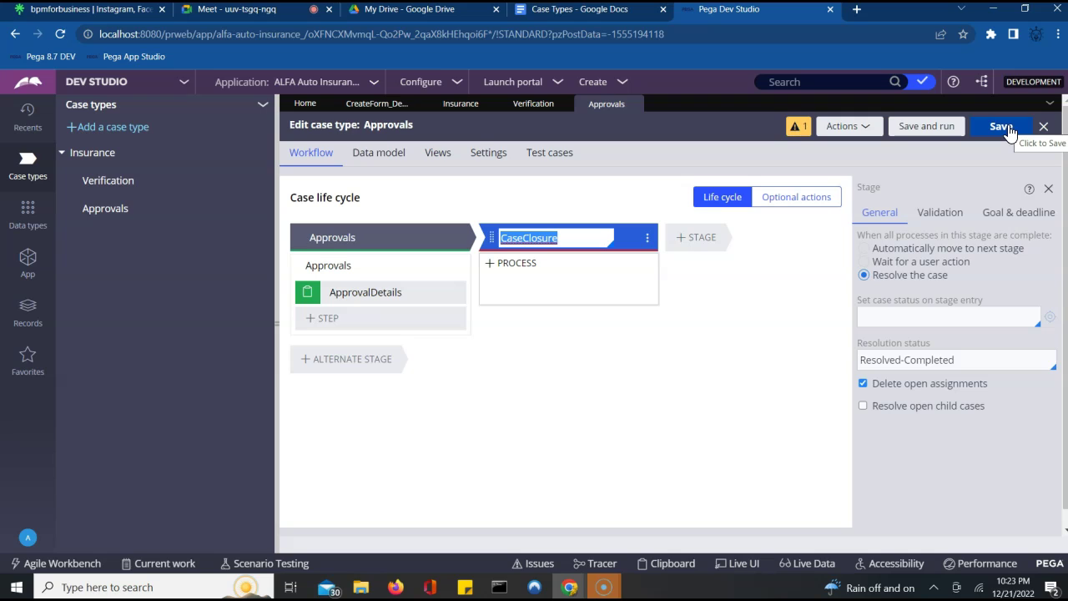
- Add the Approved picklist and Comments text fields, both optional, to the ApprovalDetails view
{"action": "left_click", "coordinate": [414, 294]}
{"action": "left_click", "coordinate": [941, 365]}
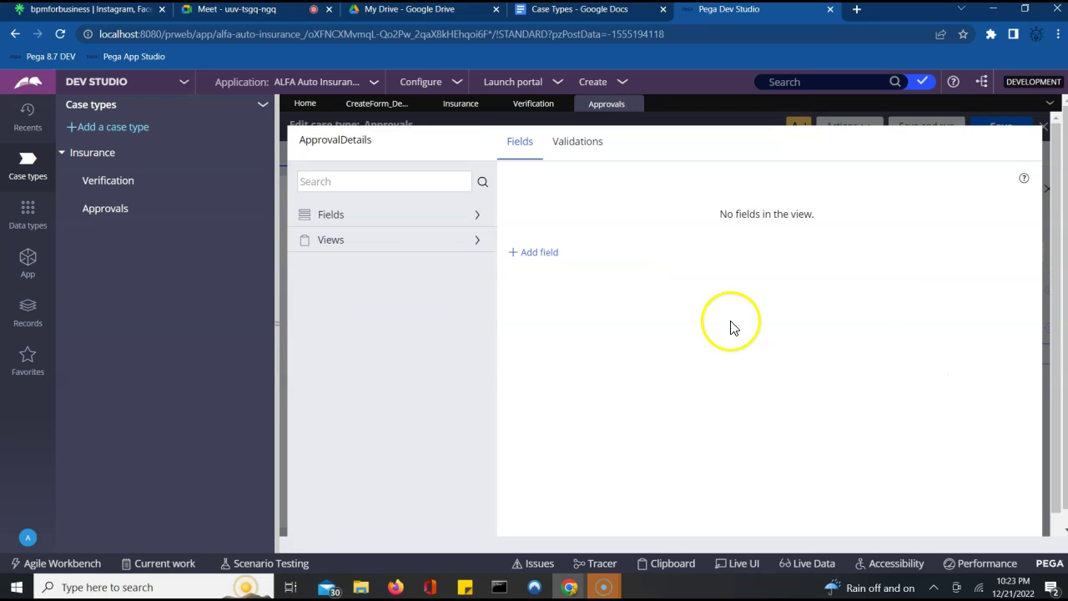
{"action": "left_click", "coordinate": [476, 217]}
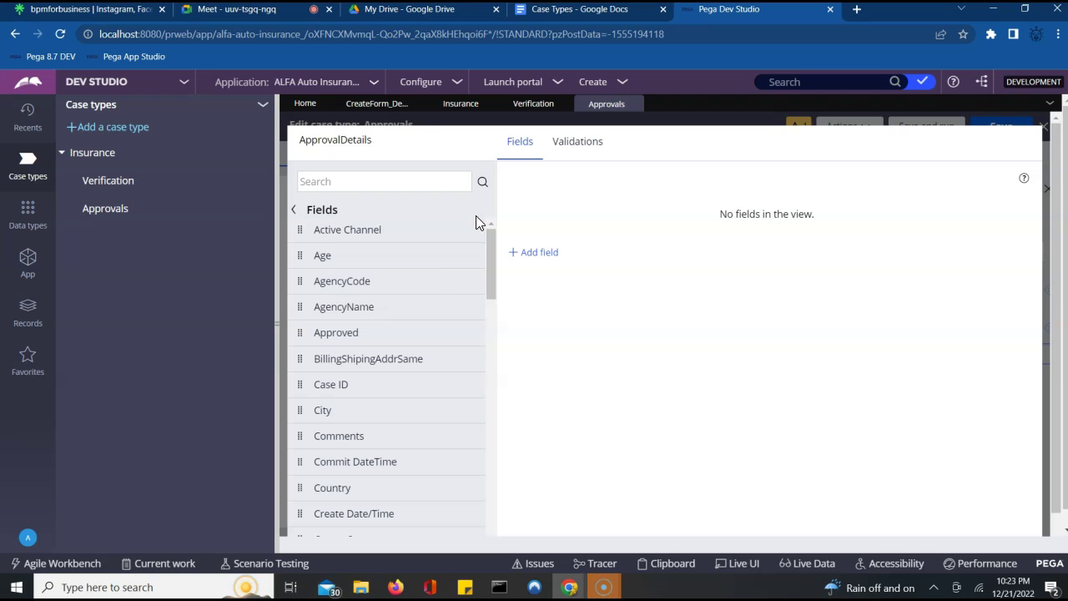
{"action": "left_click", "coordinate": [355, 332]}
{"action": "left_click", "coordinate": [468, 333]}
{"action": "left_click", "coordinate": [389, 183]}
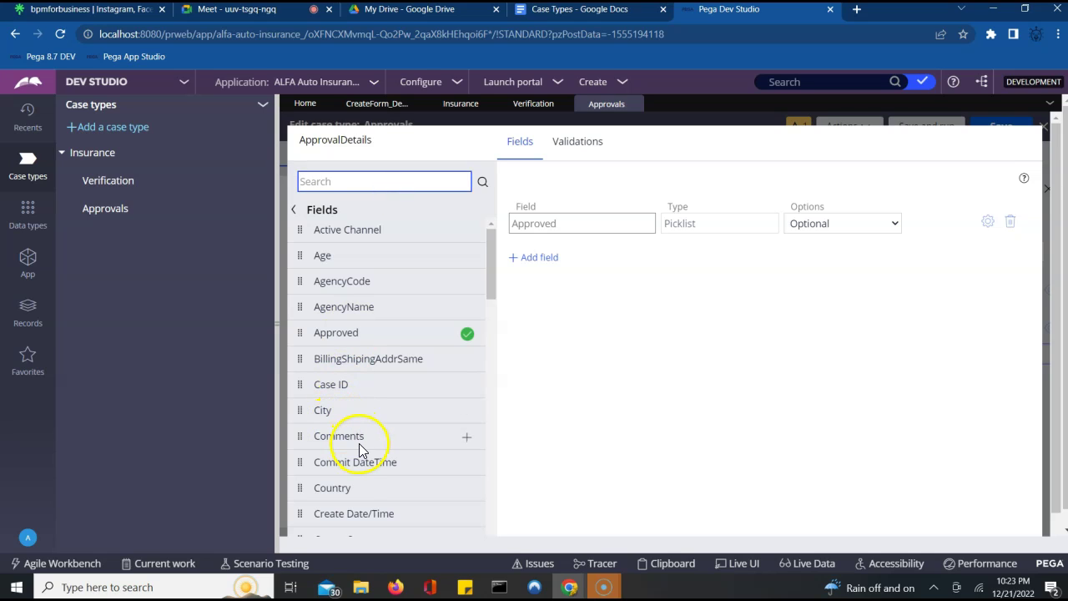
{"action": "left_click", "coordinate": [467, 440]}
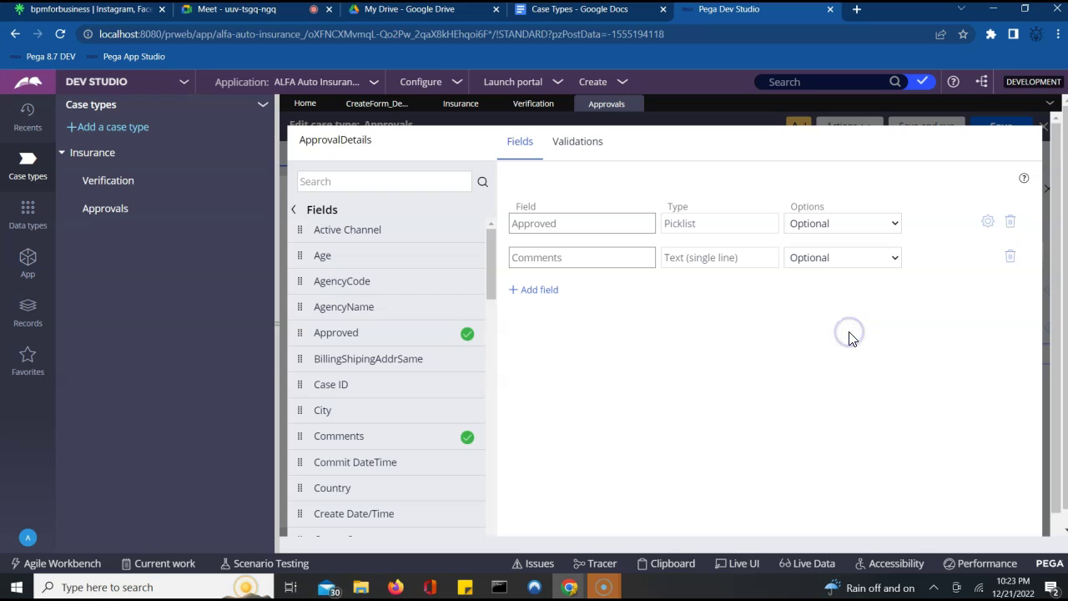
{"action": "scroll", "coordinate": [1055, 532], "scroll_direction": "down", "scroll_amount": 1}
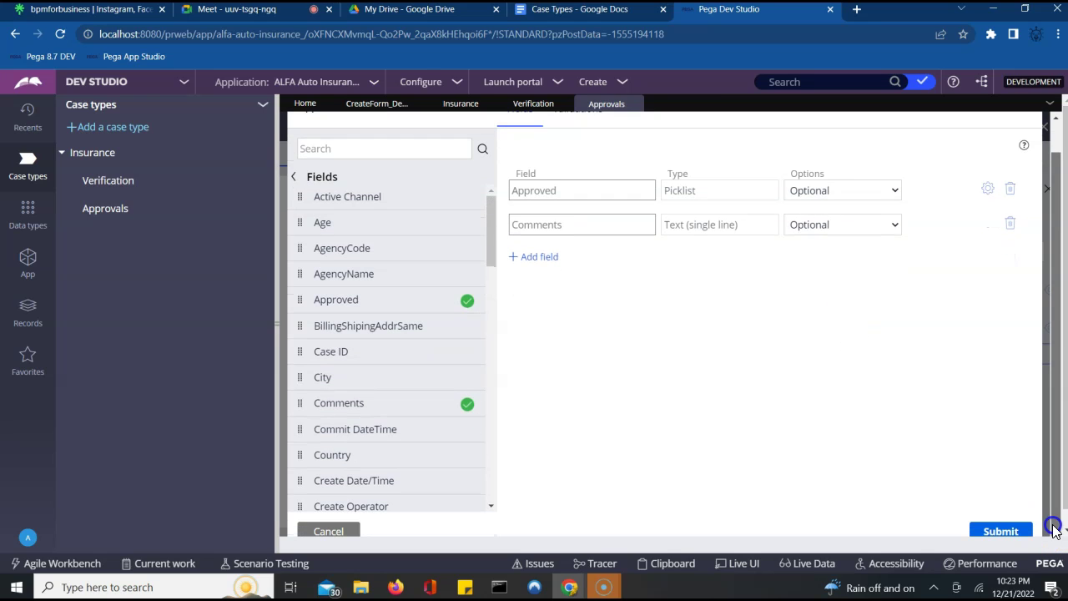
{"action": "left_click", "coordinate": [1005, 532]}
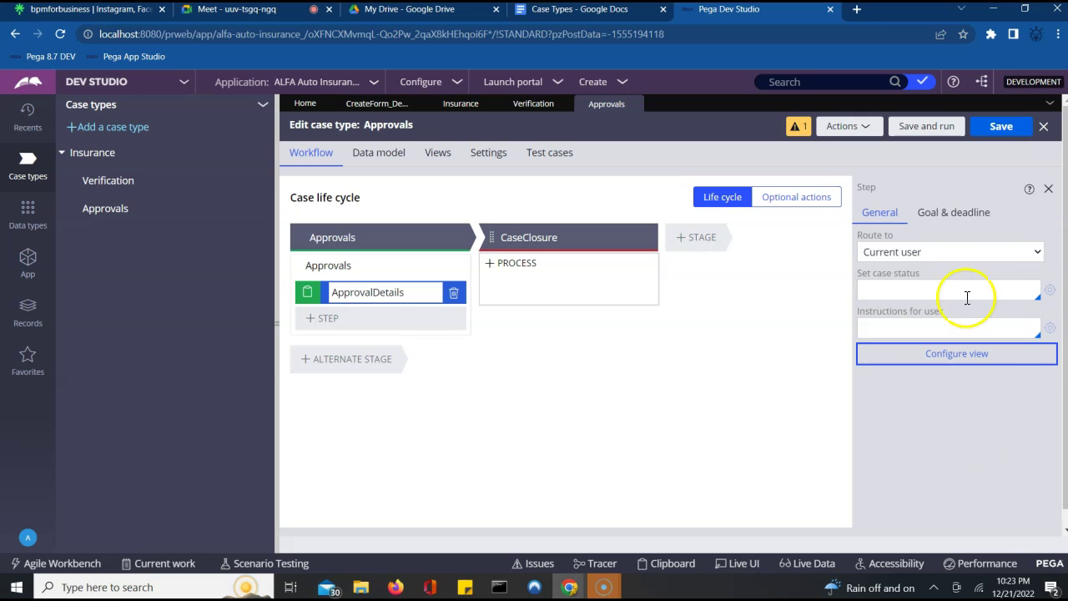
- Save the Approvals case type and deselect the step name on the canvas
{"action": "left_click", "coordinate": [1001, 129]}
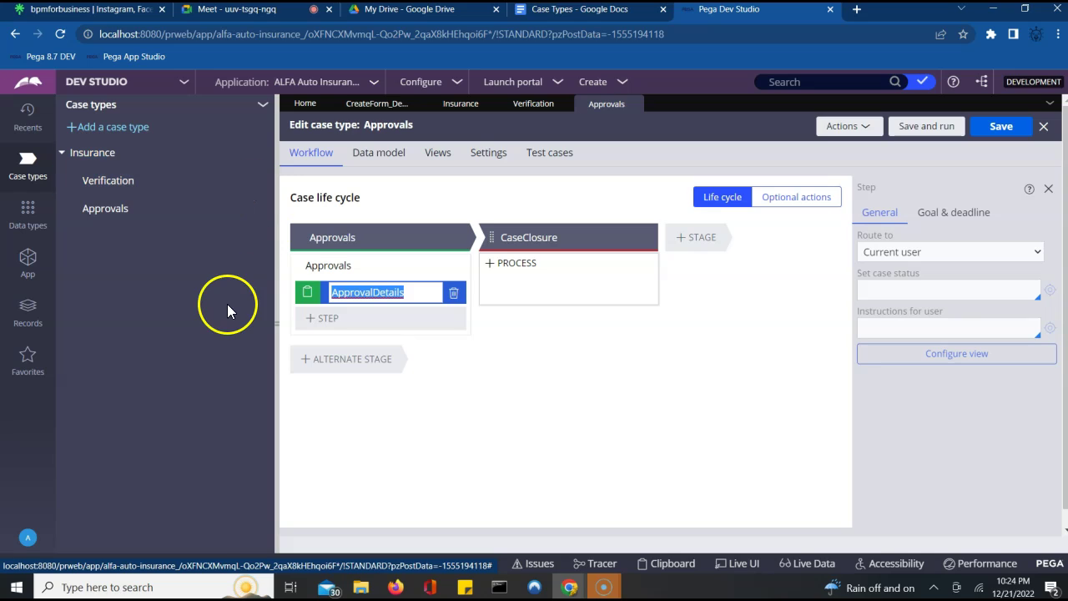
{"action": "left_click", "coordinate": [538, 449]}
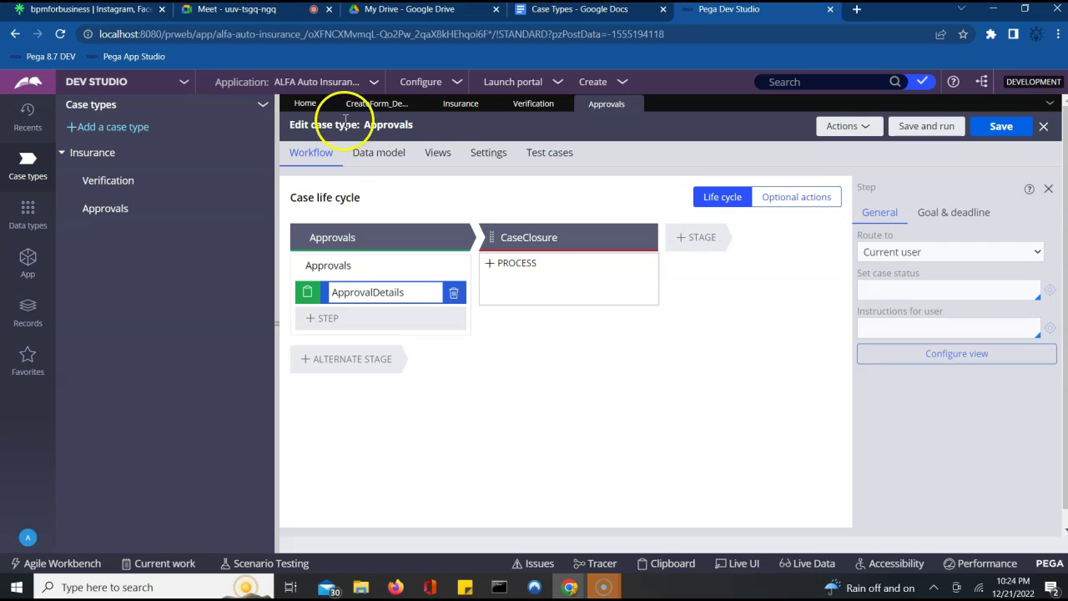
- Close the Insurance case type and reopen it from the Case types explorer
{"action": "left_click", "coordinate": [457, 109]}
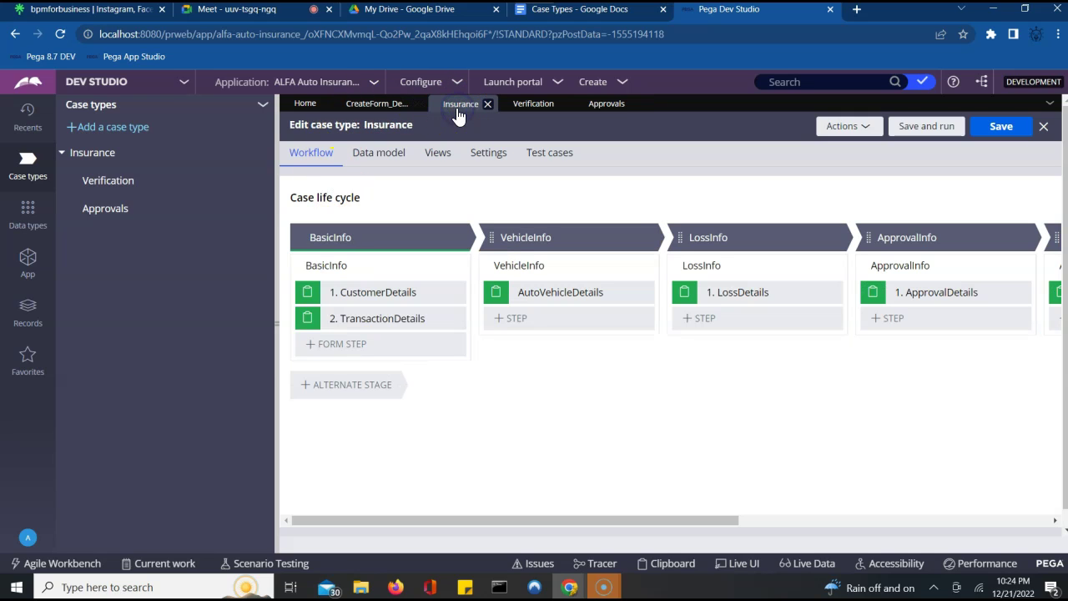
{"action": "left_click", "coordinate": [488, 106]}
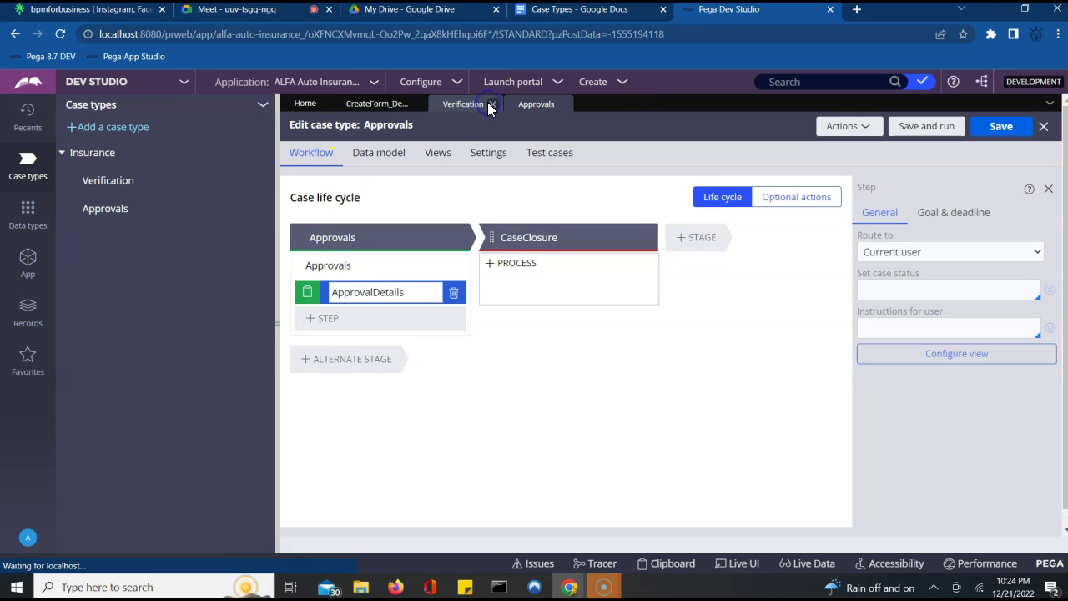
{"action": "left_click", "coordinate": [91, 158]}
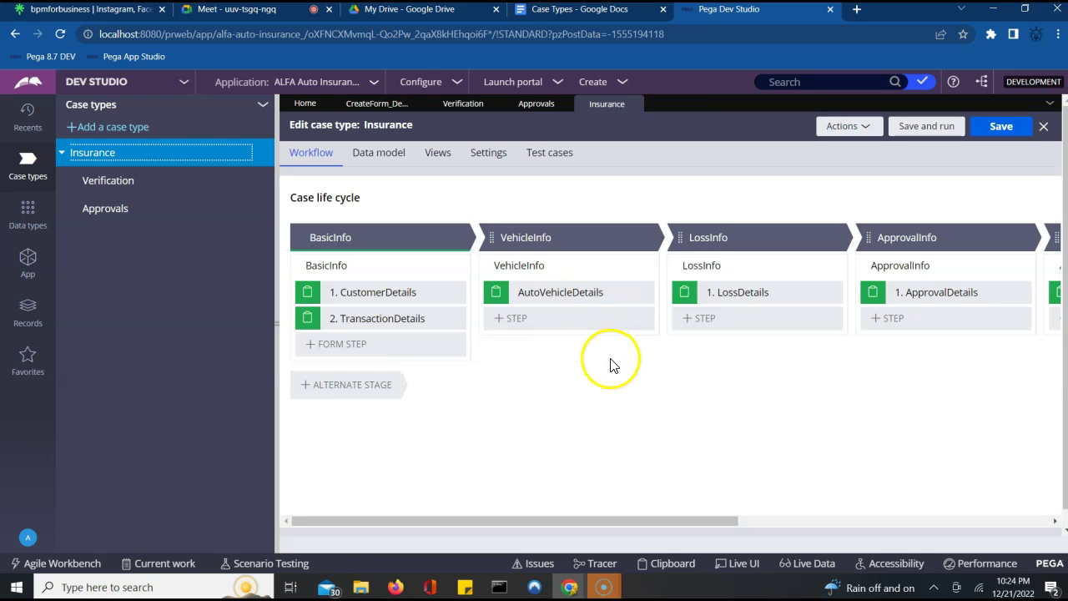
{"action": "left_click", "coordinate": [638, 403]}
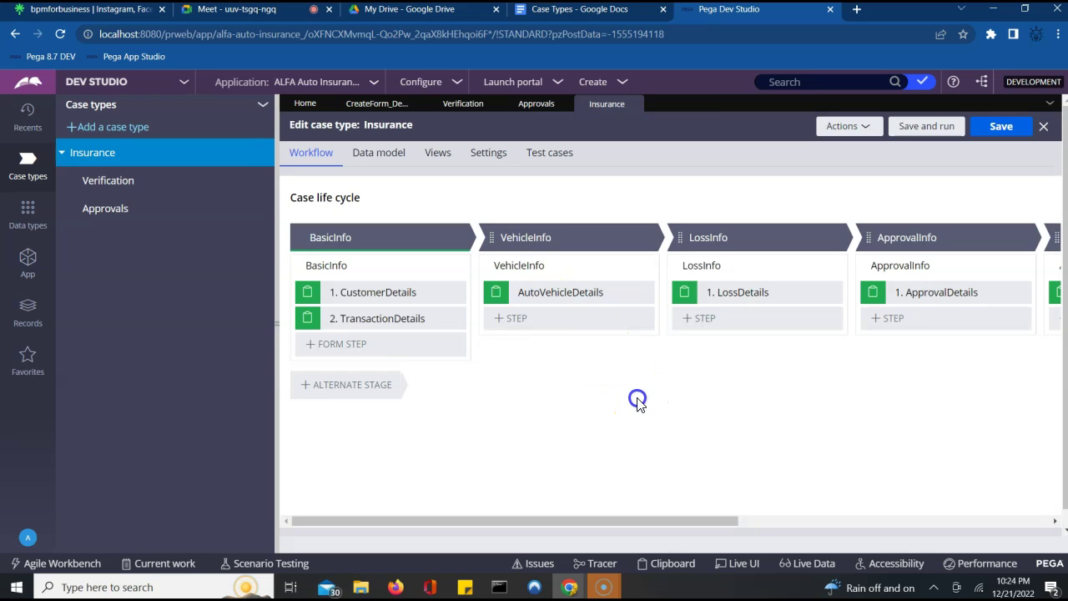
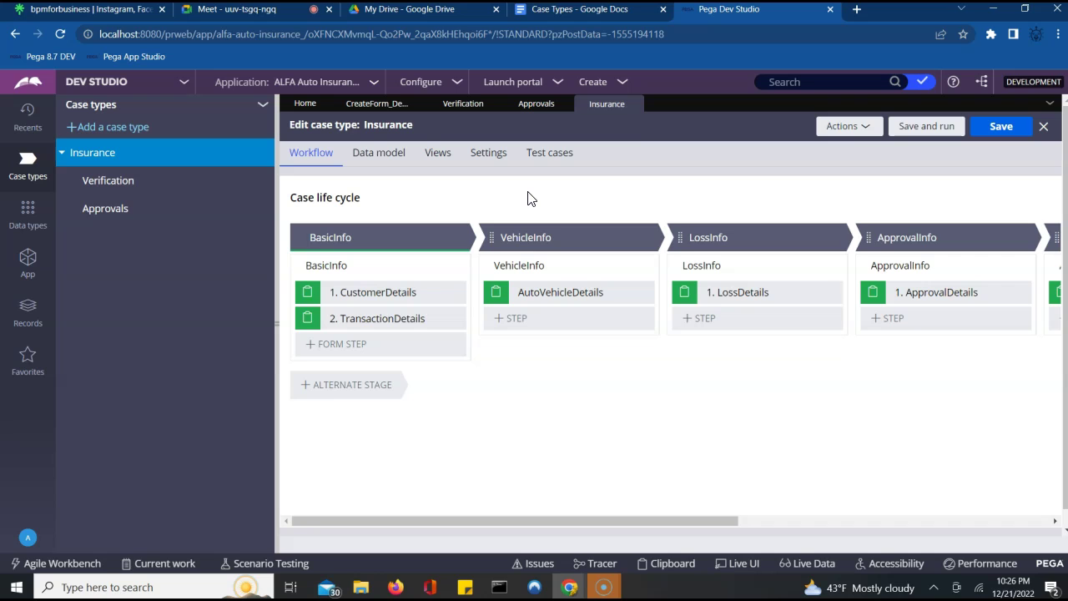
- Dismiss the call-ending notice in Google Meet and return to Pega Dev Studio
{"action": "left_click", "coordinate": [263, 13]}
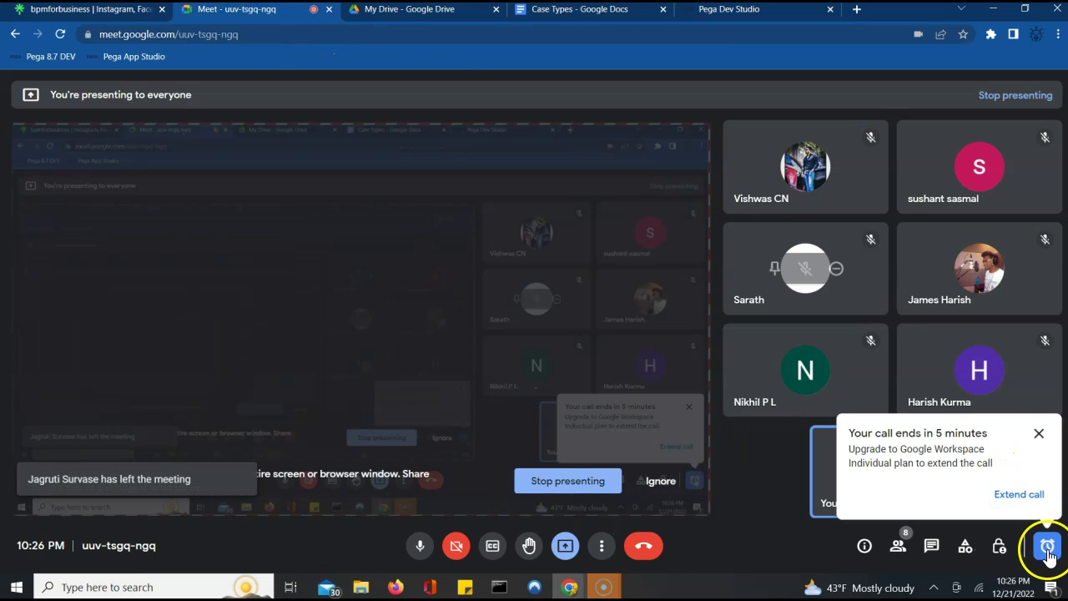
{"action": "left_click", "coordinate": [1047, 546]}
{"action": "left_click", "coordinate": [1048, 546]}
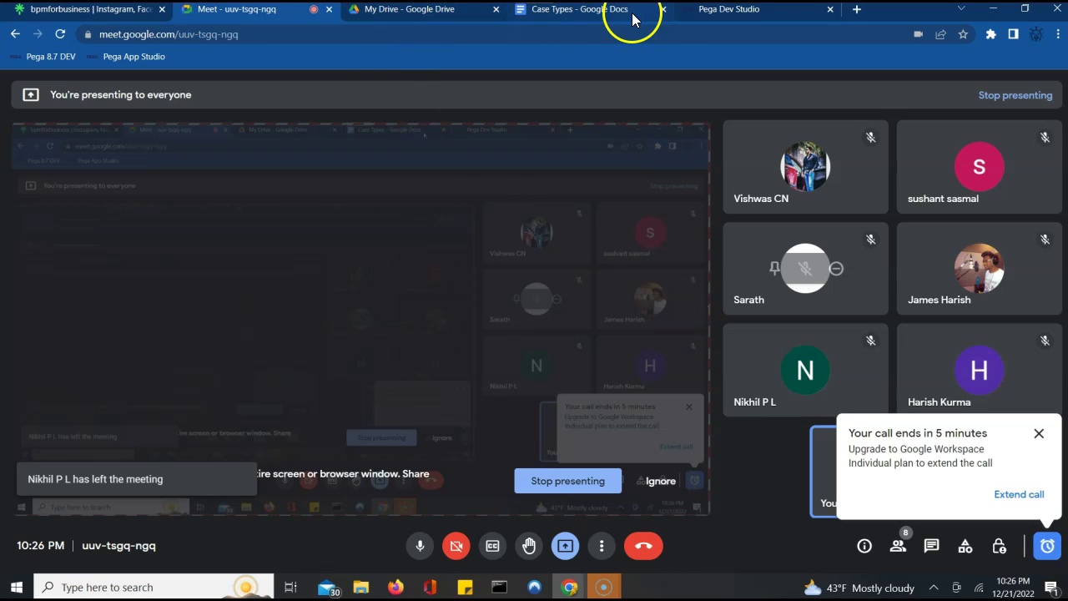
{"action": "left_click", "coordinate": [694, 11]}
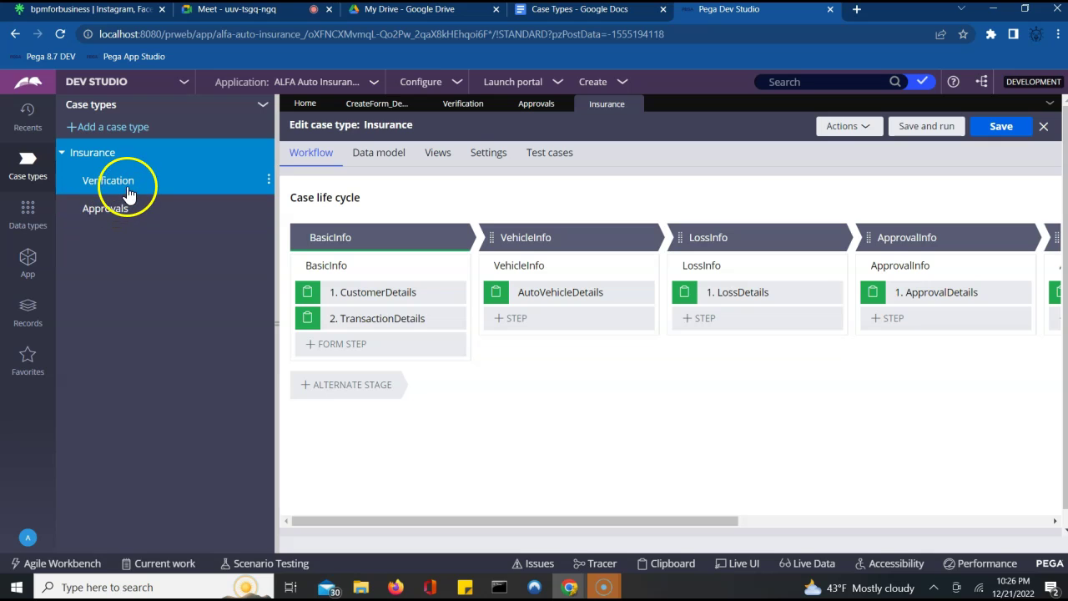
- Delete the ApprovalInfo stage from the Insurance life cycle and save, leaving LossInfo's name unchanged
{"action": "left_click", "coordinate": [130, 215]}
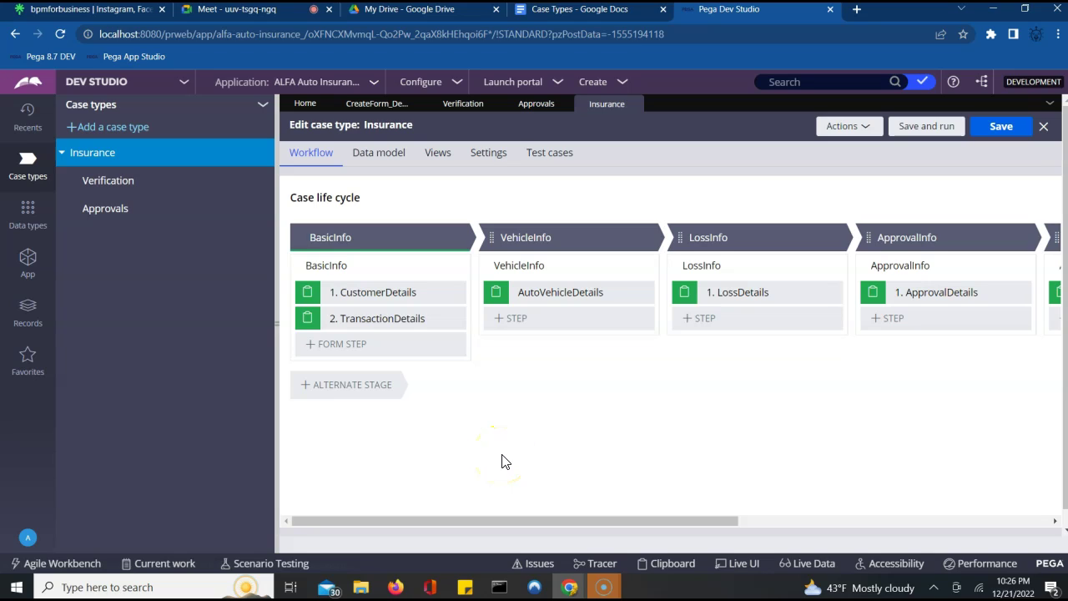
{"action": "left_click", "coordinate": [540, 497]}
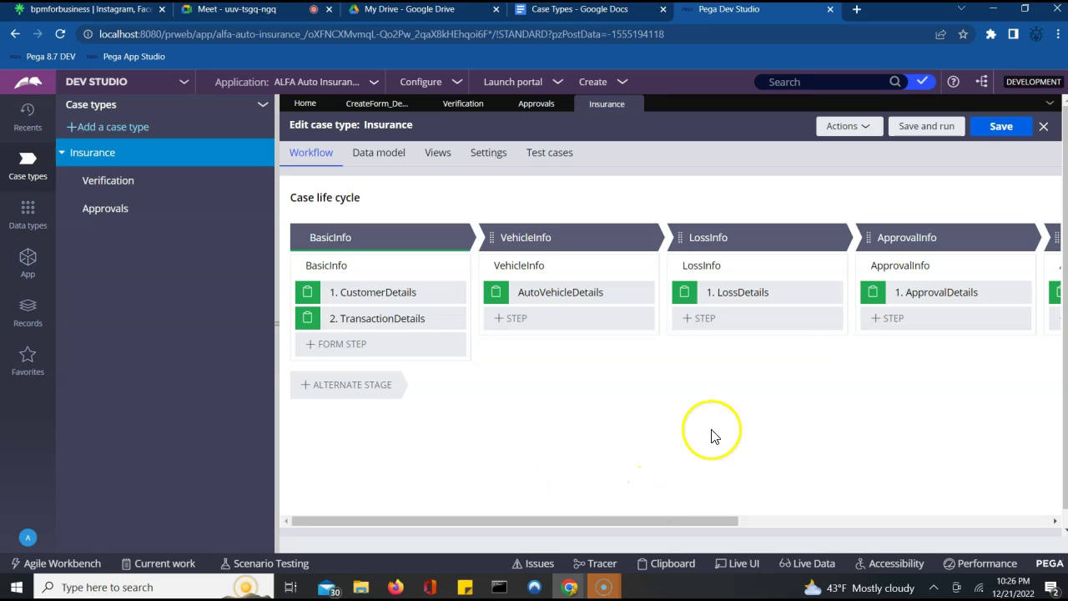
{"action": "mouse_move", "coordinate": [997, 239]}
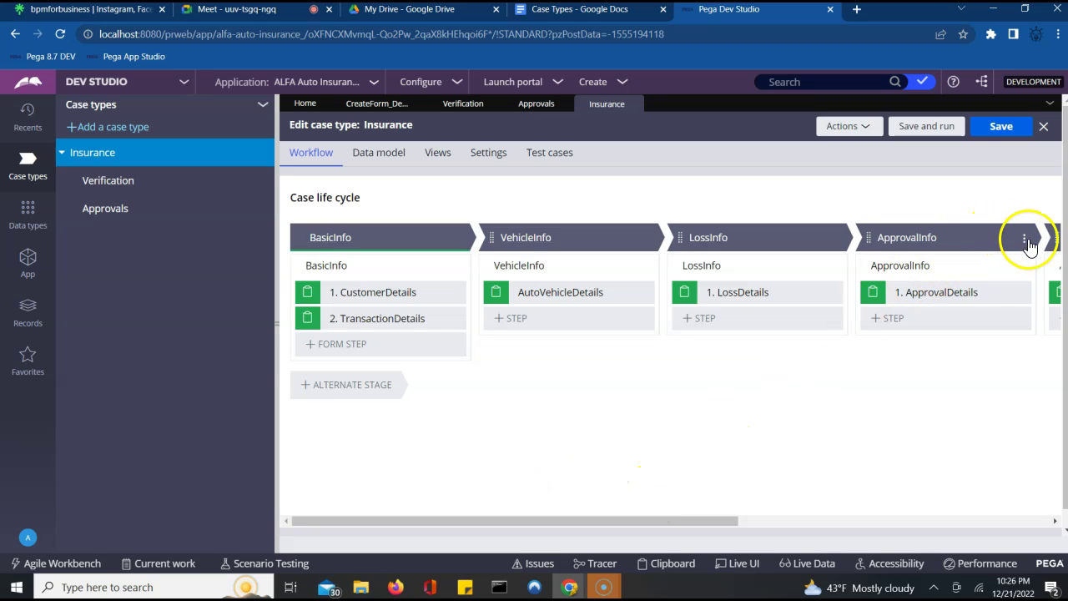
{"action": "left_click", "coordinate": [1025, 240]}
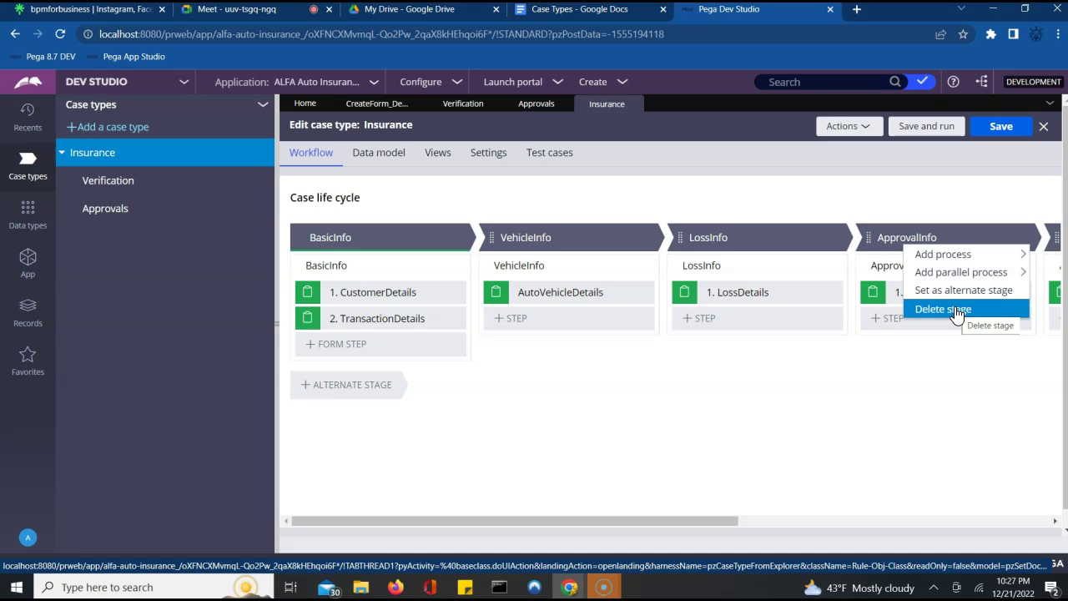
{"action": "left_click", "coordinate": [955, 311]}
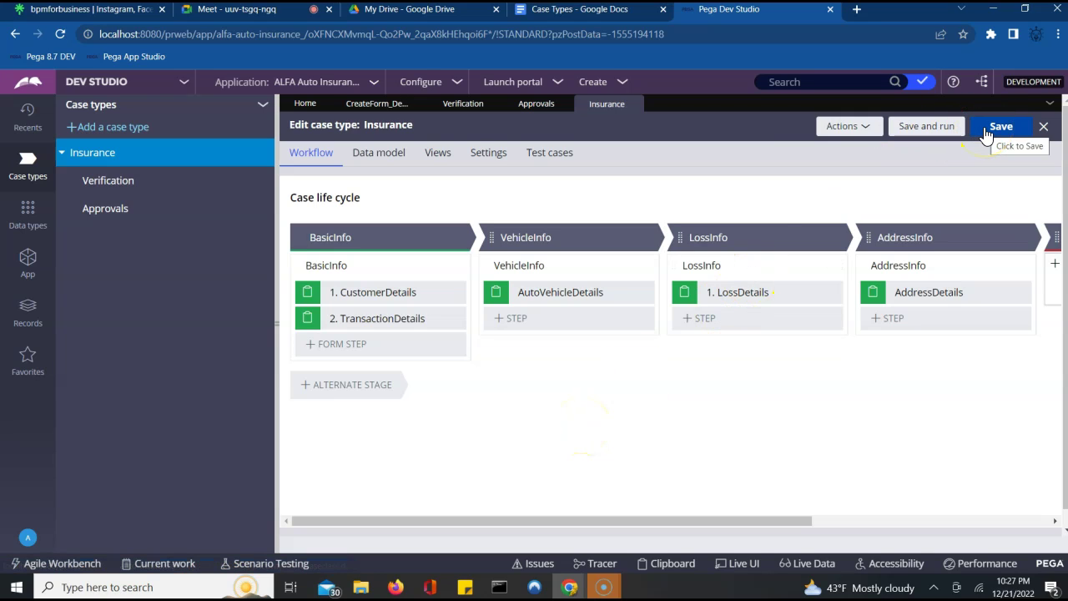
{"action": "left_click", "coordinate": [986, 134]}
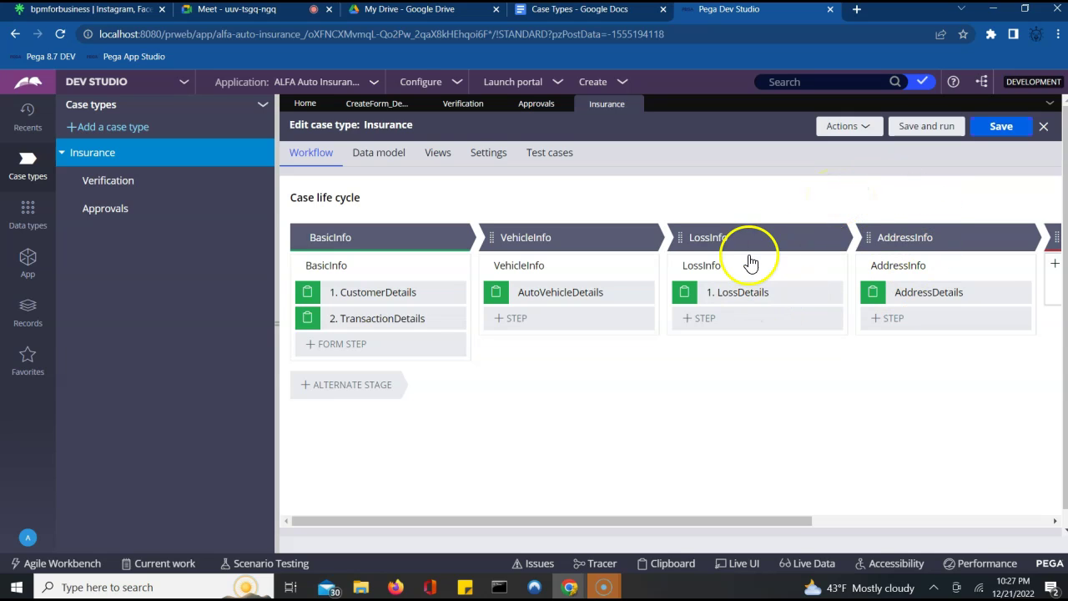
{"action": "left_click", "coordinate": [752, 237]}
{"action": "left_click", "coordinate": [968, 265]}
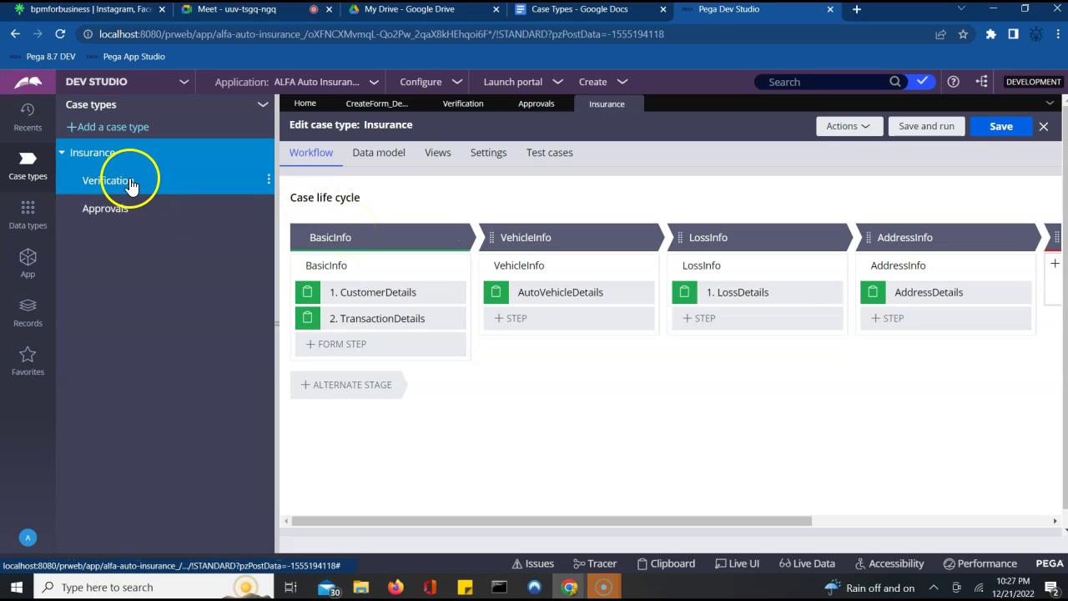
- Open the Verification case type and show its Settings
{"action": "left_click", "coordinate": [131, 185]}
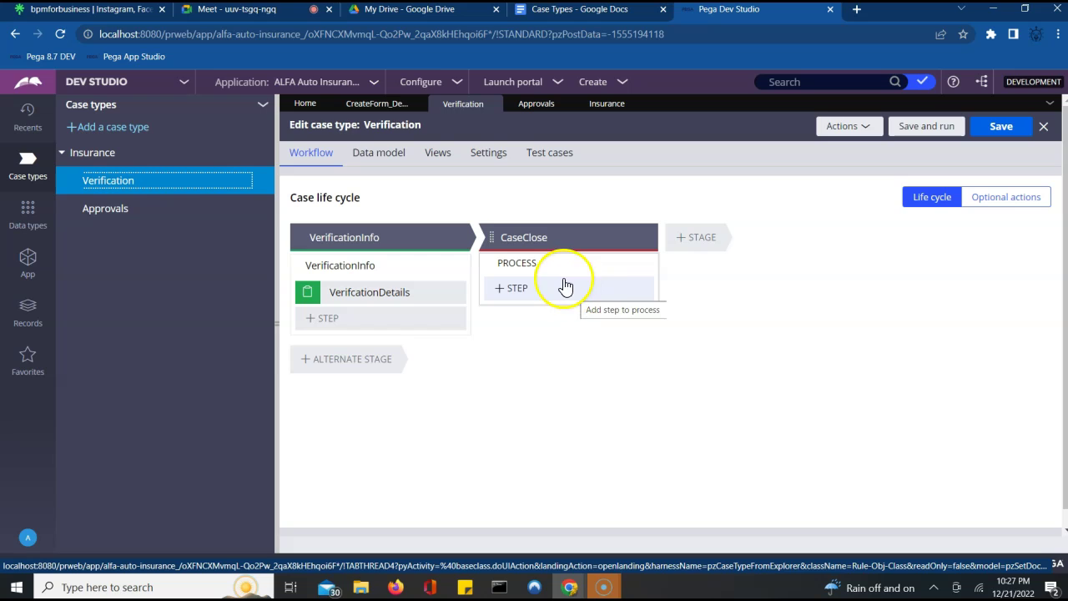
{"action": "left_click", "coordinate": [490, 158]}
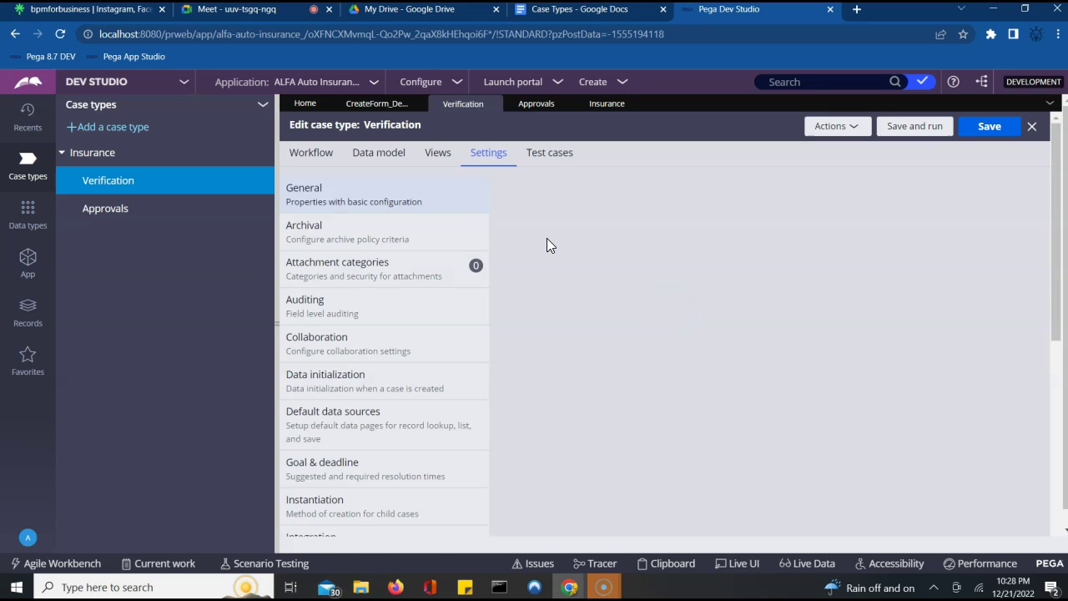
- Set Verification's instantiation to 'Automatically by system when' parent case Insurance starts
{"action": "left_click", "coordinate": [574, 350]}
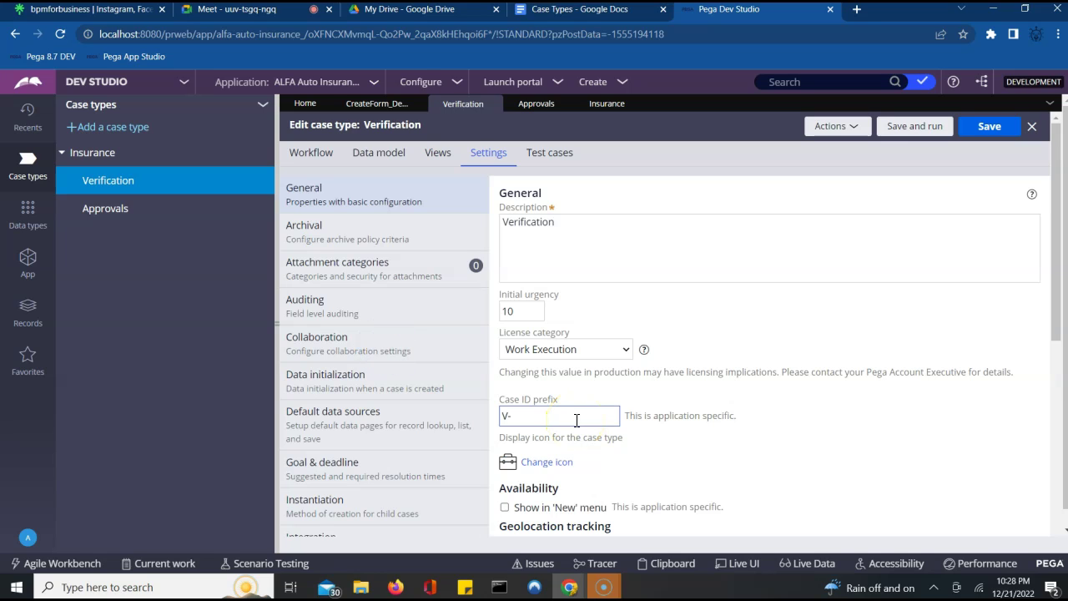
{"action": "left_click", "coordinate": [511, 361]}
{"action": "left_click", "coordinate": [471, 198]}
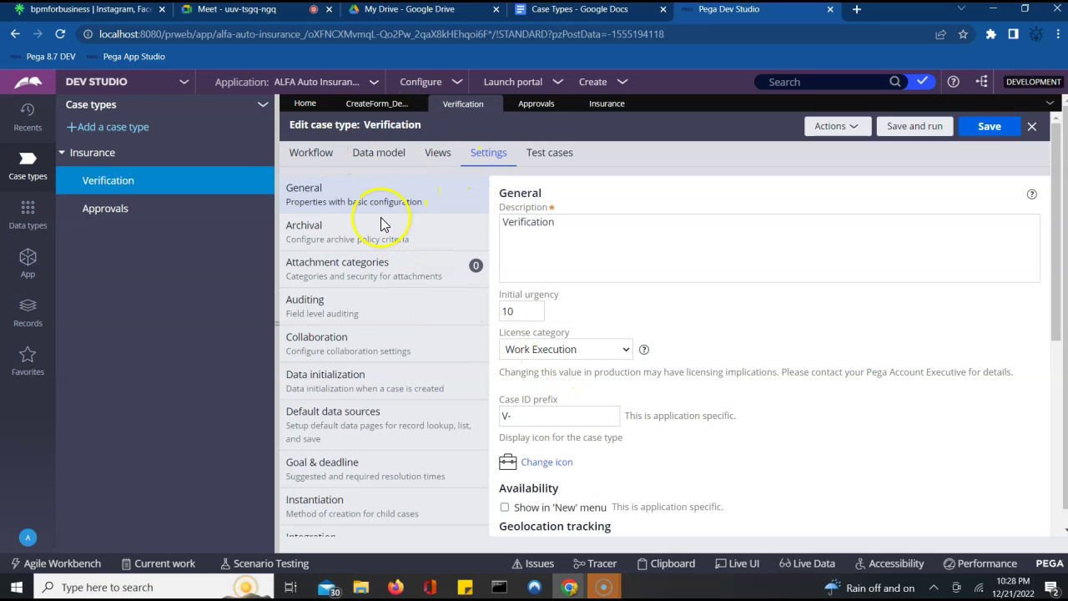
{"action": "left_click", "coordinate": [335, 508]}
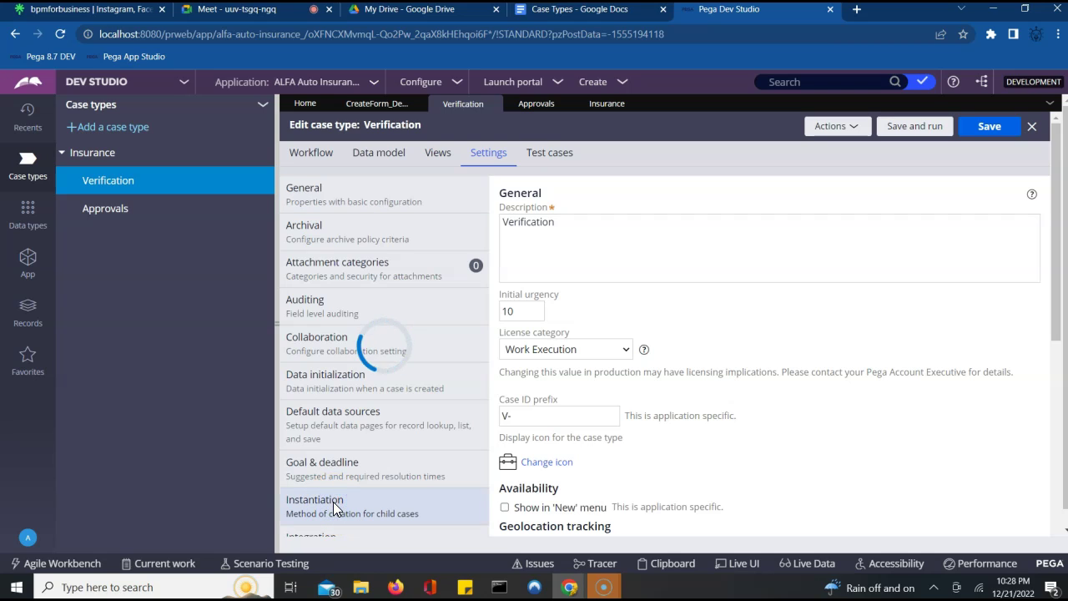
{"action": "left_click", "coordinate": [634, 453]}
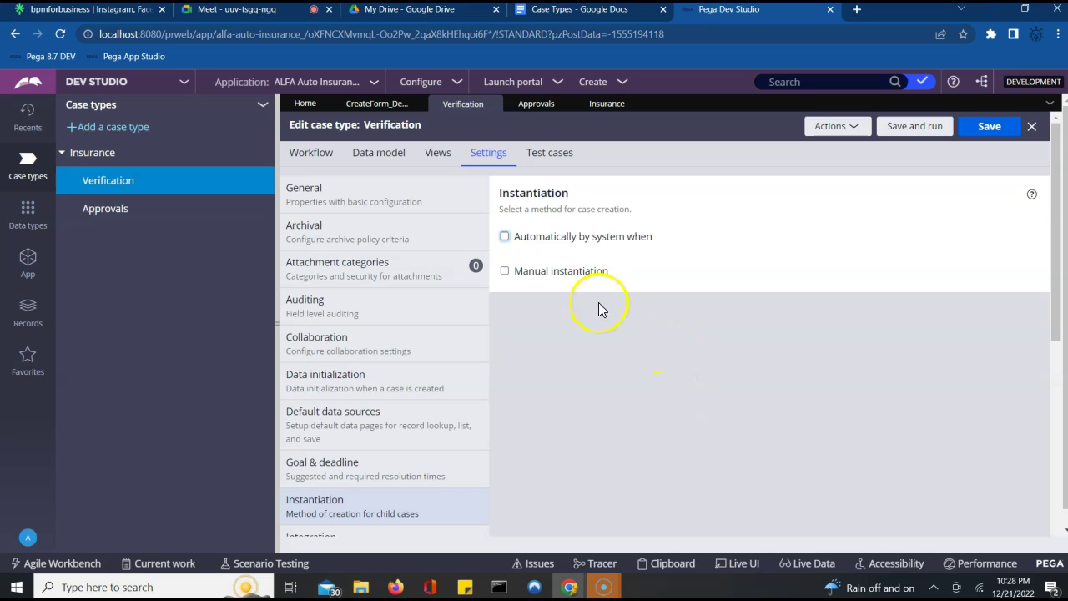
{"action": "left_click", "coordinate": [504, 239]}
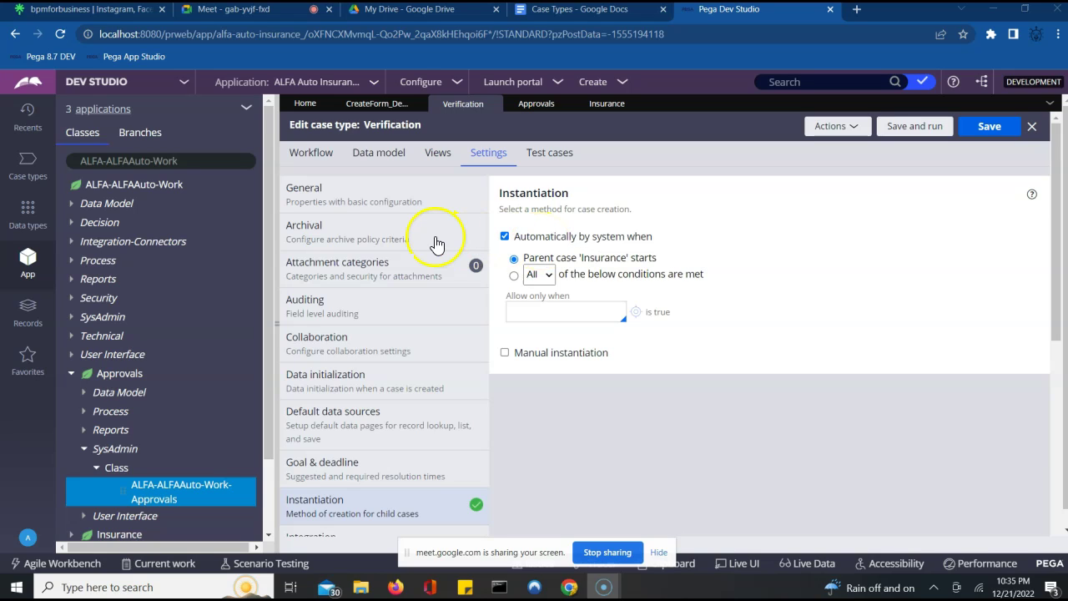
- Check the Case ID prefix in General settings, then save Verification and run a new case
{"action": "left_click", "coordinate": [365, 205]}
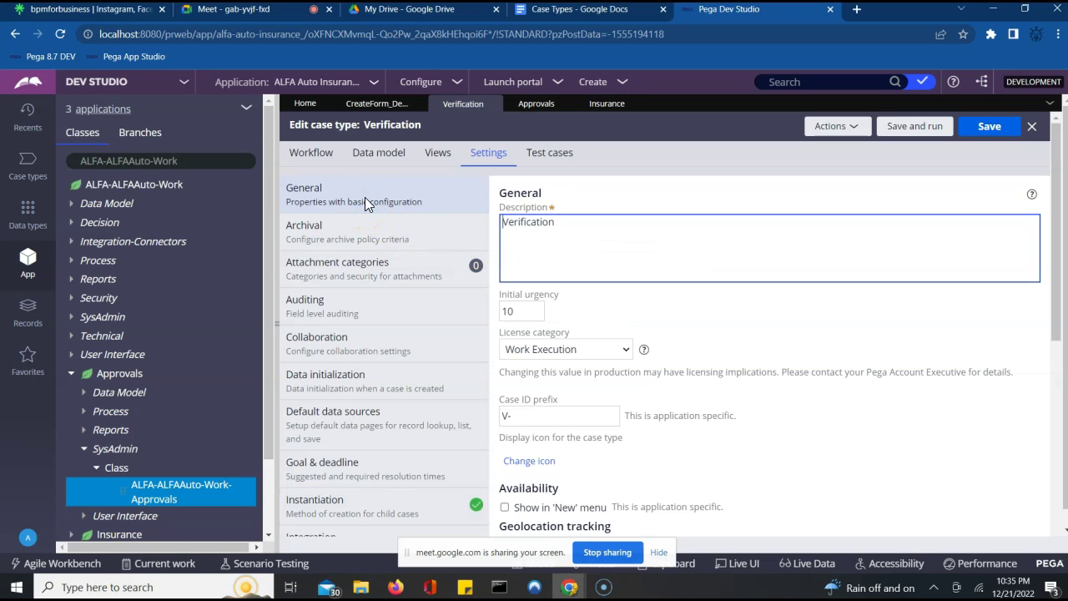
{"action": "left_click", "coordinate": [517, 417]}
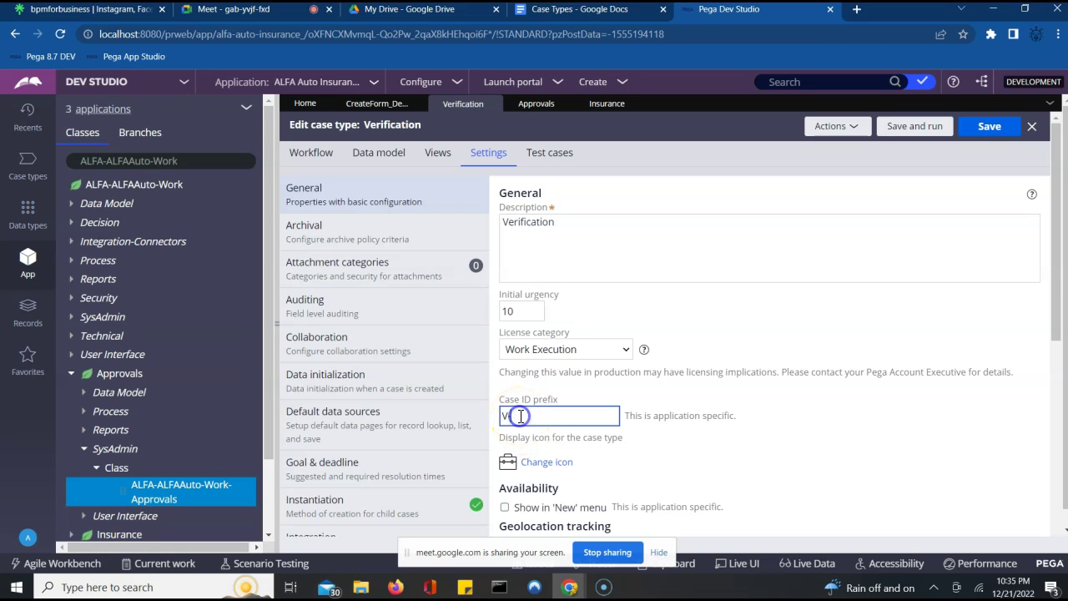
{"action": "left_click", "coordinate": [27, 167]}
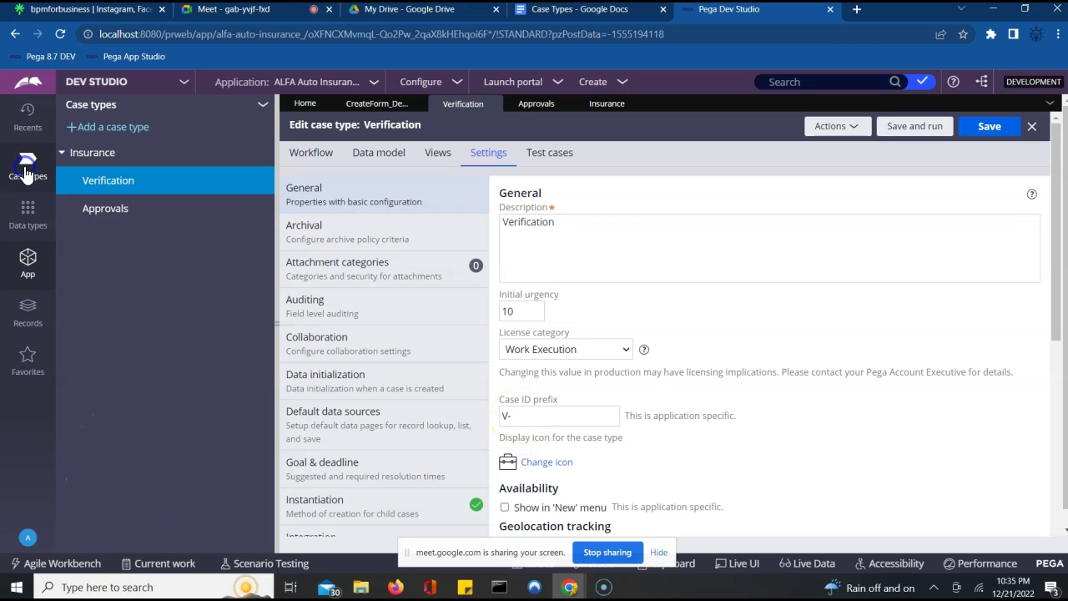
{"action": "left_click", "coordinate": [106, 210]}
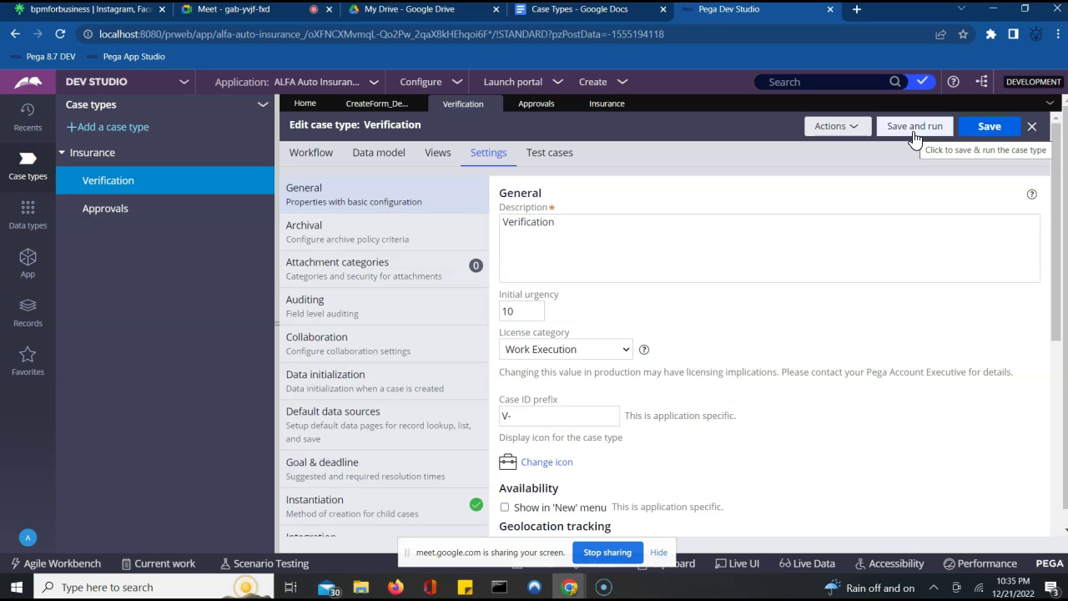
{"action": "left_click", "coordinate": [914, 132]}
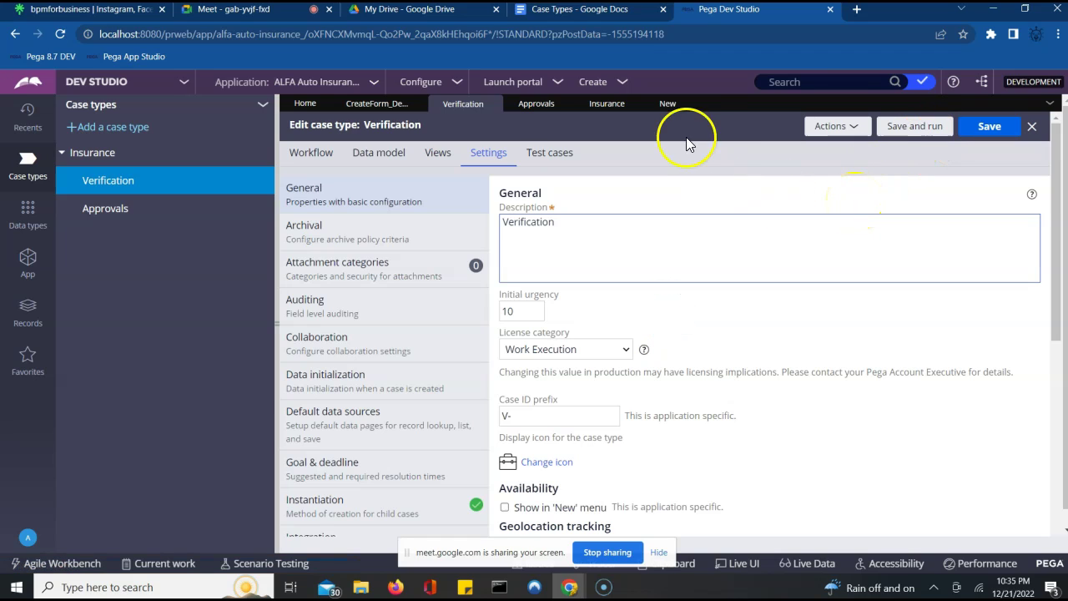
- View the new test case V-1, then close its tab
{"action": "left_click", "coordinate": [681, 105]}
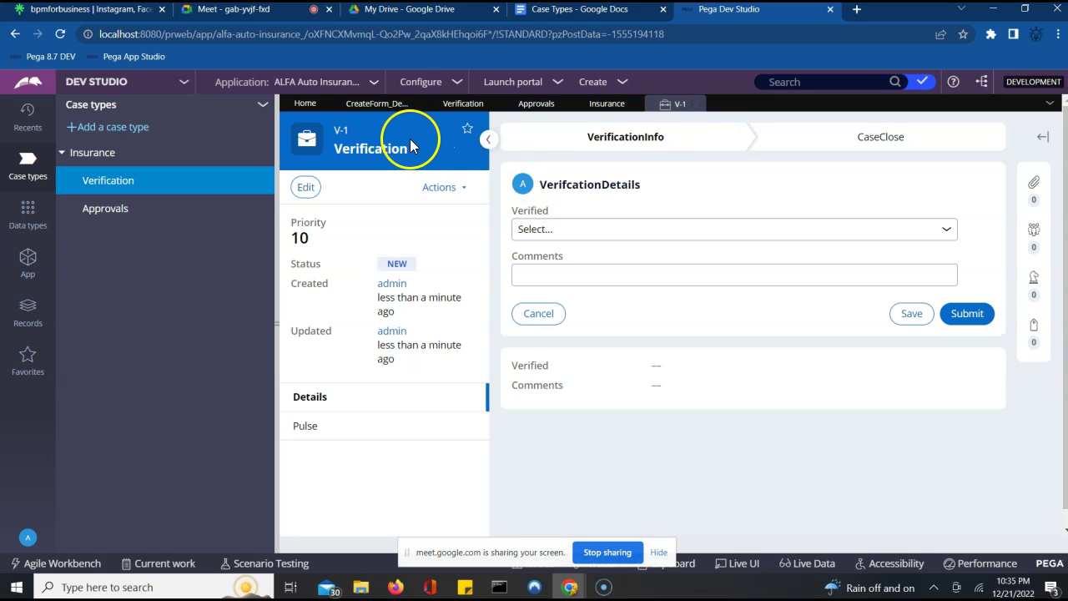
{"action": "left_click", "coordinate": [694, 105]}
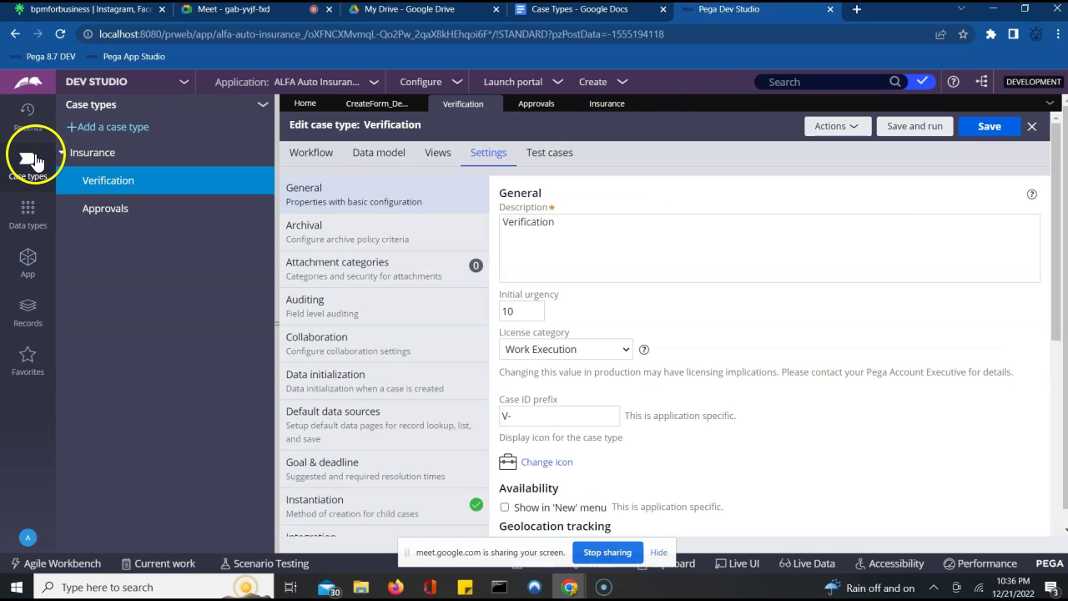
- Refresh the App Explorer classes and list the Approvals and Verification data model properties
{"action": "left_click", "coordinate": [30, 262]}
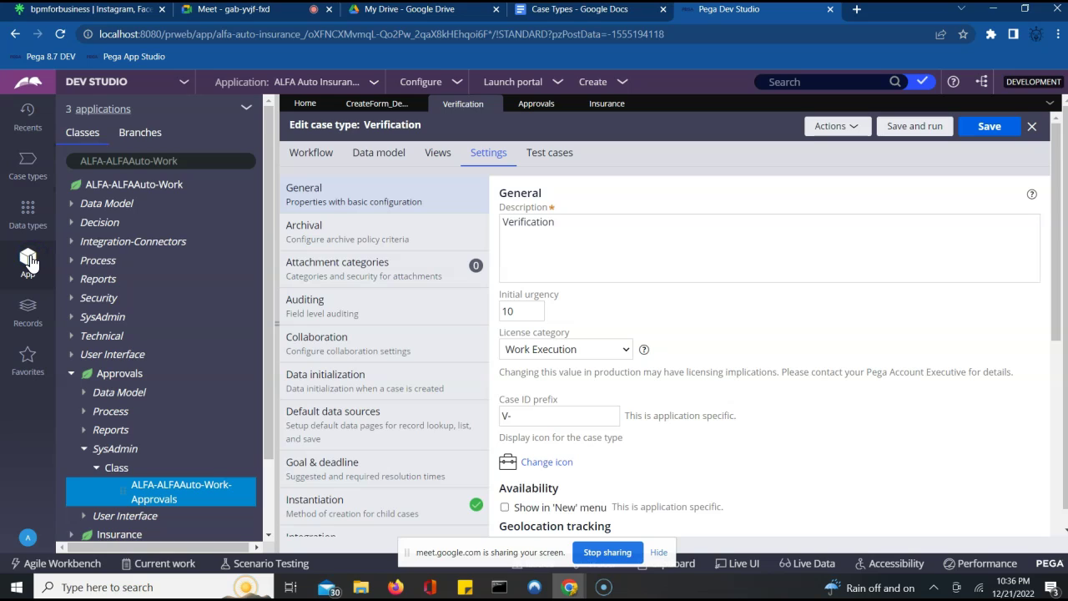
{"action": "left_click", "coordinate": [134, 185]}
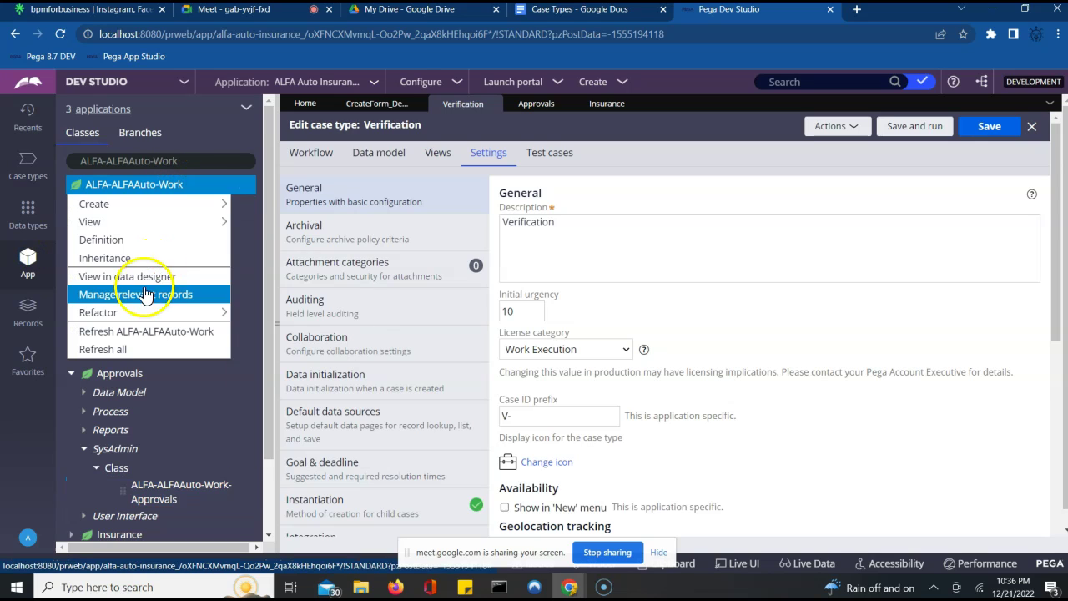
{"action": "left_click", "coordinate": [123, 350]}
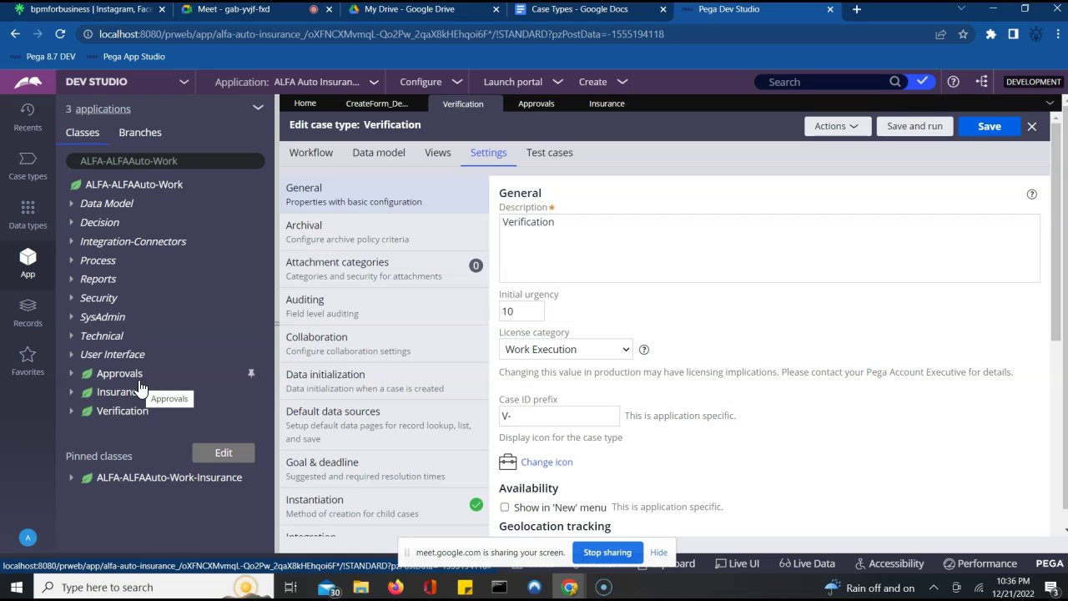
{"action": "left_click", "coordinate": [70, 374]}
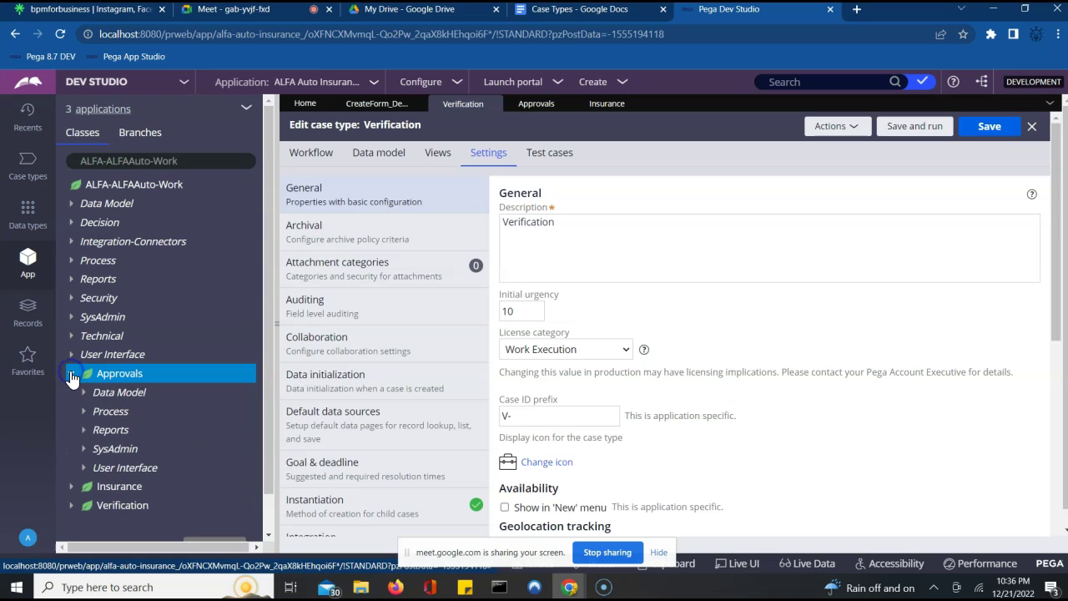
{"action": "left_click", "coordinate": [82, 393]}
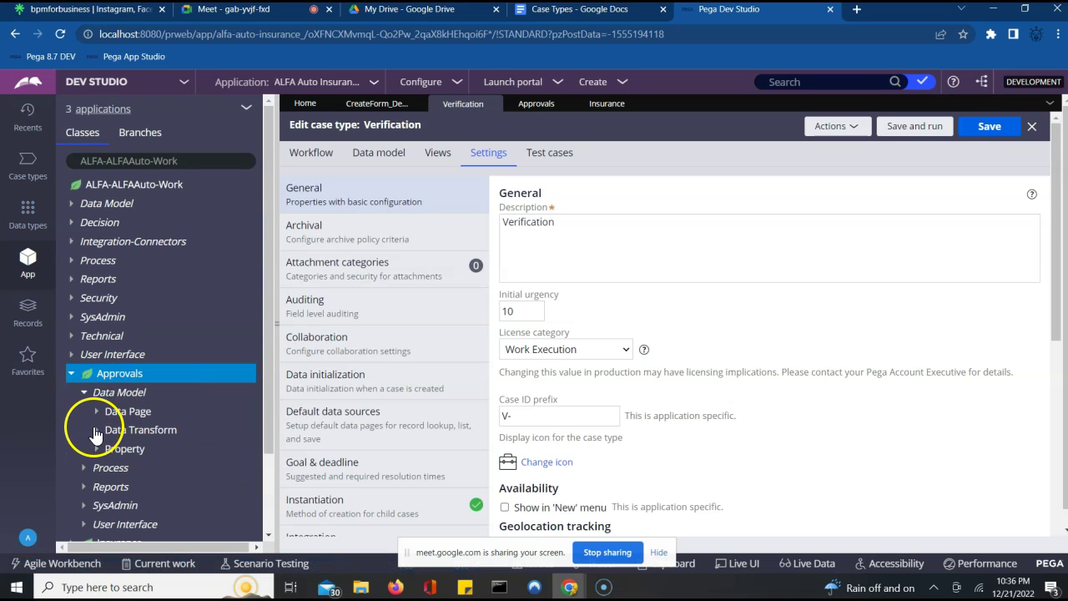
{"action": "left_click", "coordinate": [96, 454]}
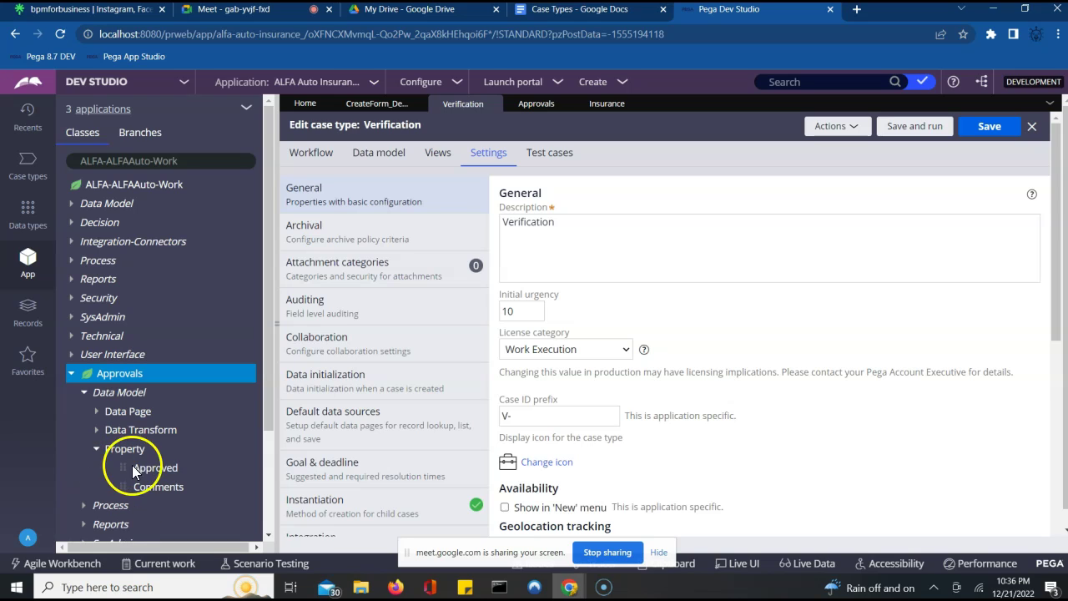
{"action": "left_click", "coordinate": [269, 532]}
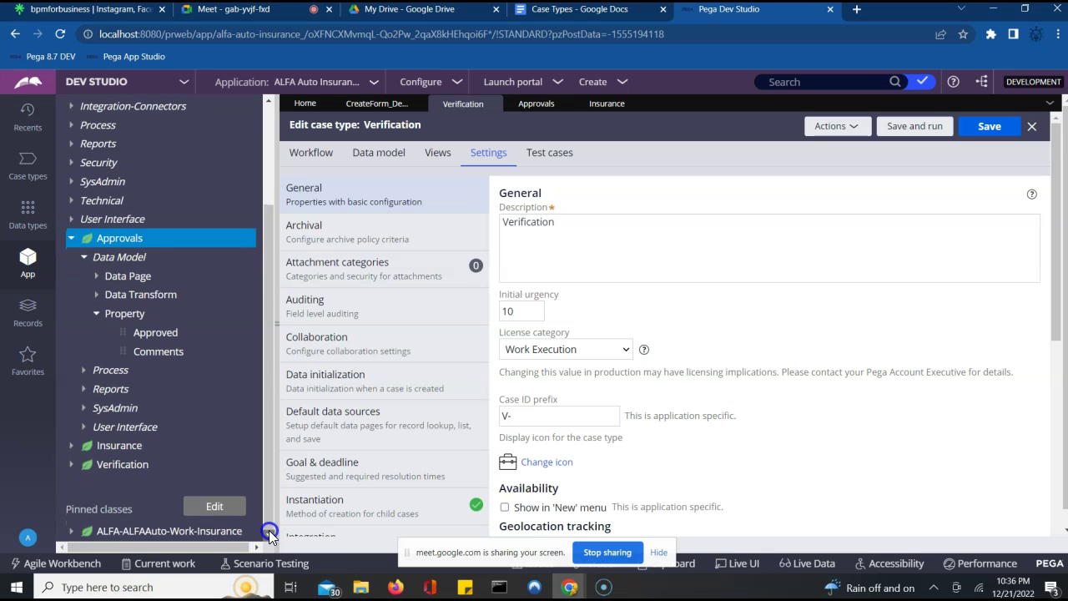
{"action": "left_click", "coordinate": [71, 464]}
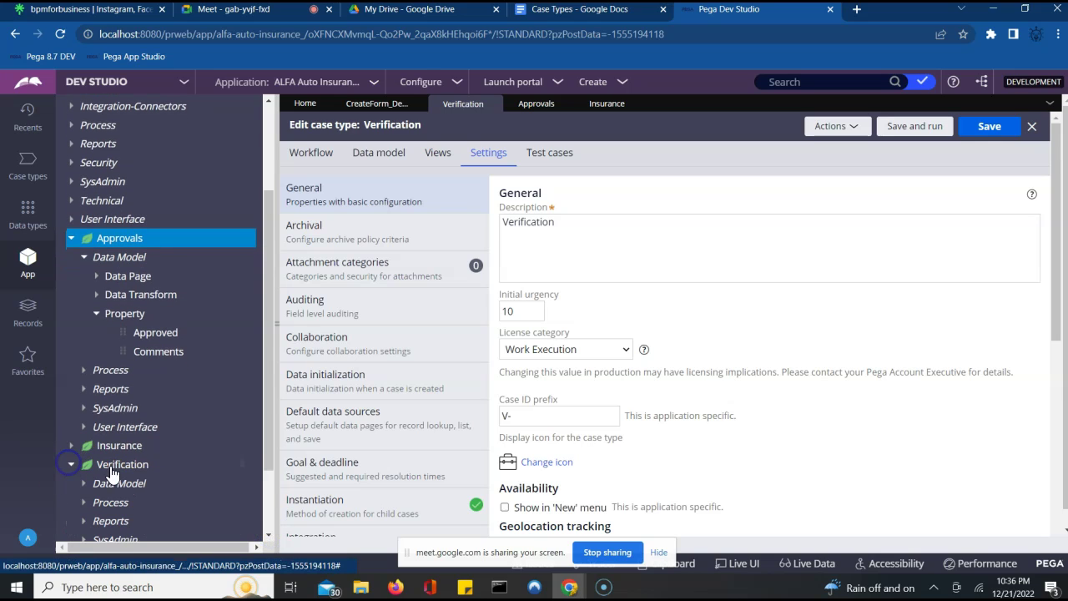
{"action": "left_click", "coordinate": [272, 534]}
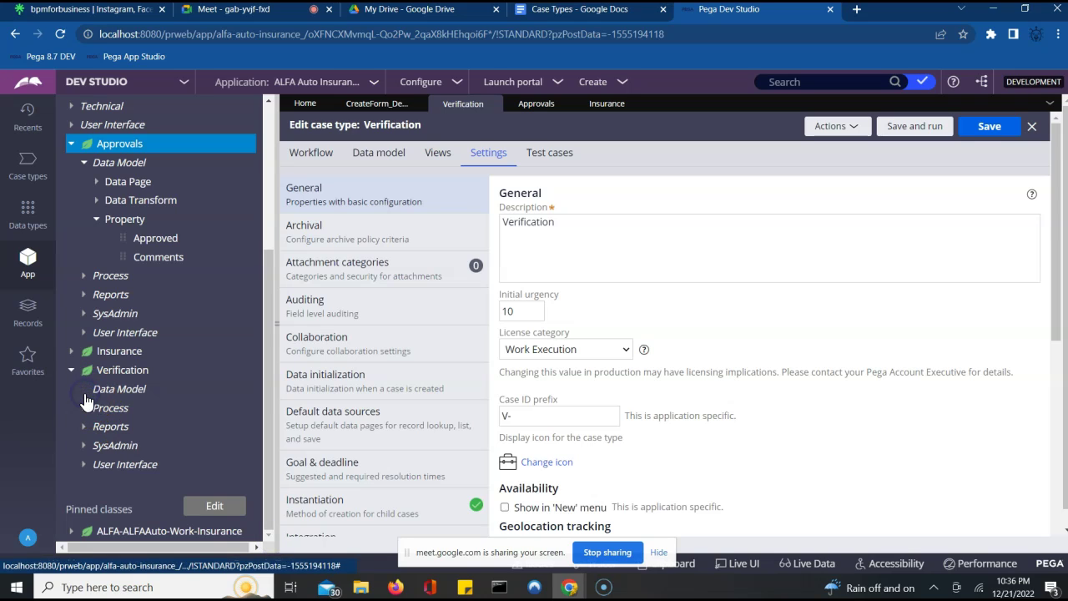
{"action": "left_click", "coordinate": [121, 390]}
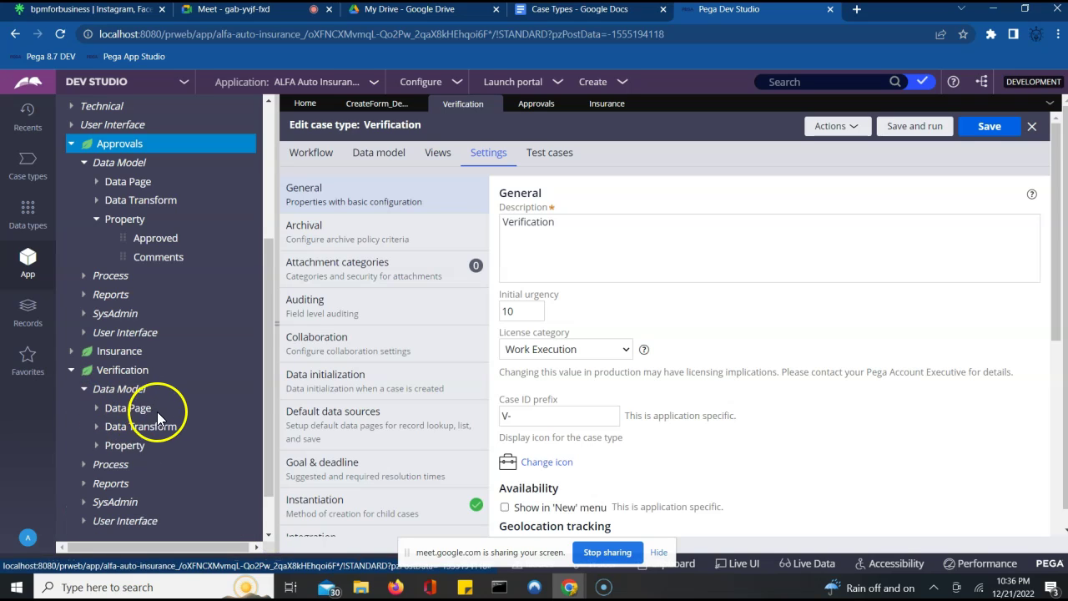
{"action": "left_click", "coordinate": [99, 446]}
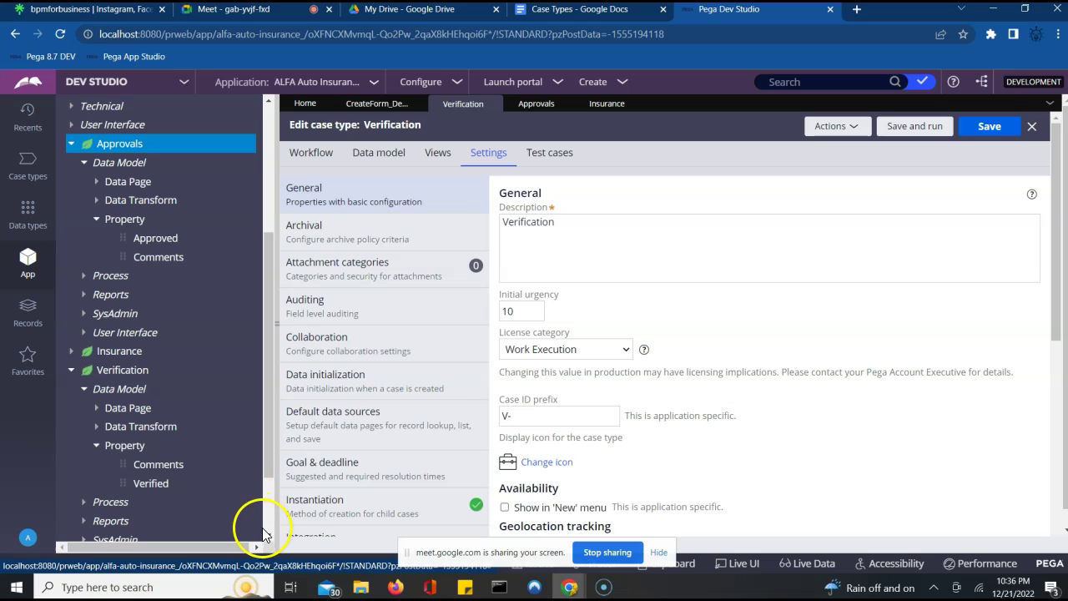
{"action": "scroll", "coordinate": [269, 534], "scroll_direction": "down", "scroll_amount": 1}
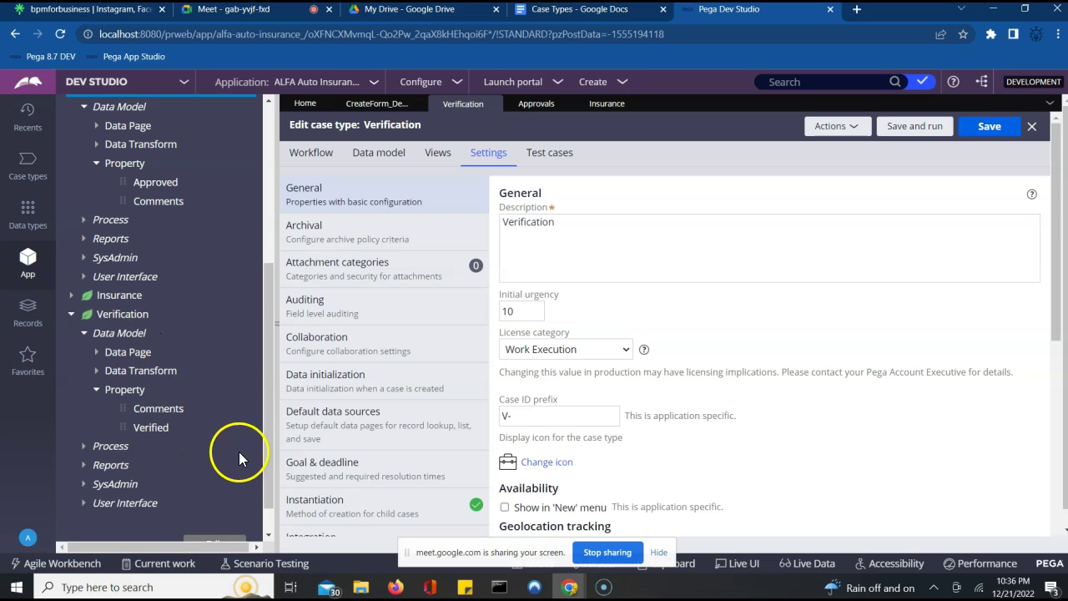
{"action": "left_click", "coordinate": [269, 534]}
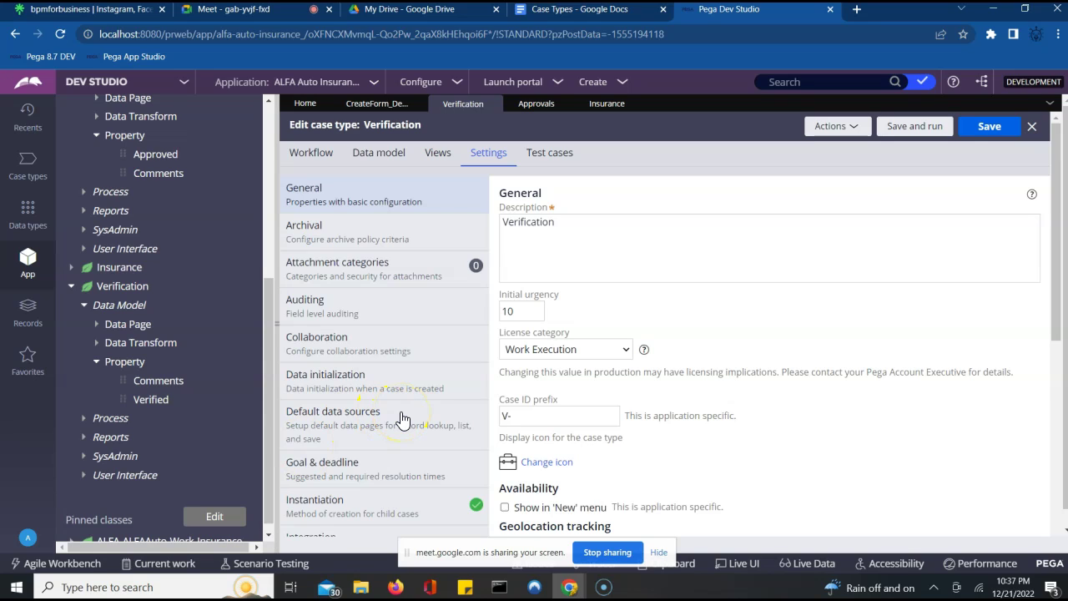
- Display Verification's instantiation settings from the Case types list
{"action": "left_click", "coordinate": [658, 554]}
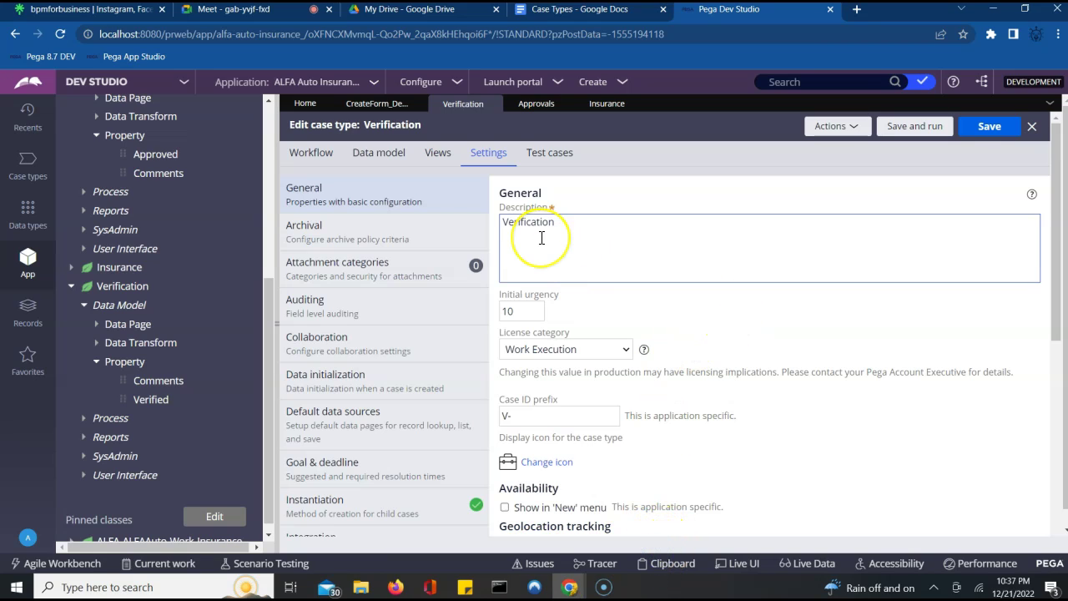
{"action": "left_click", "coordinate": [29, 167]}
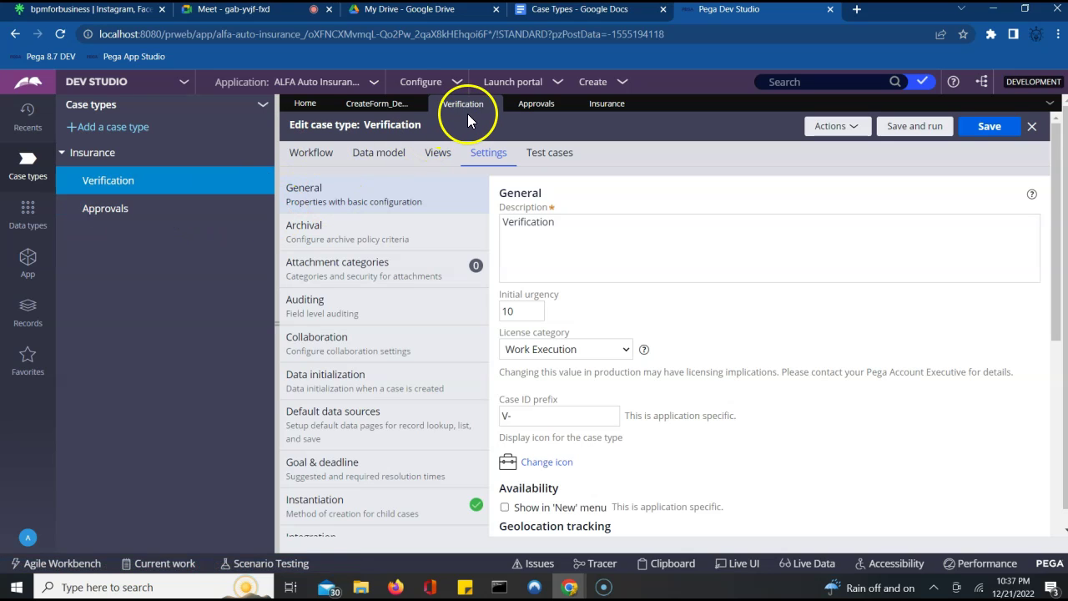
{"action": "left_click", "coordinate": [317, 492]}
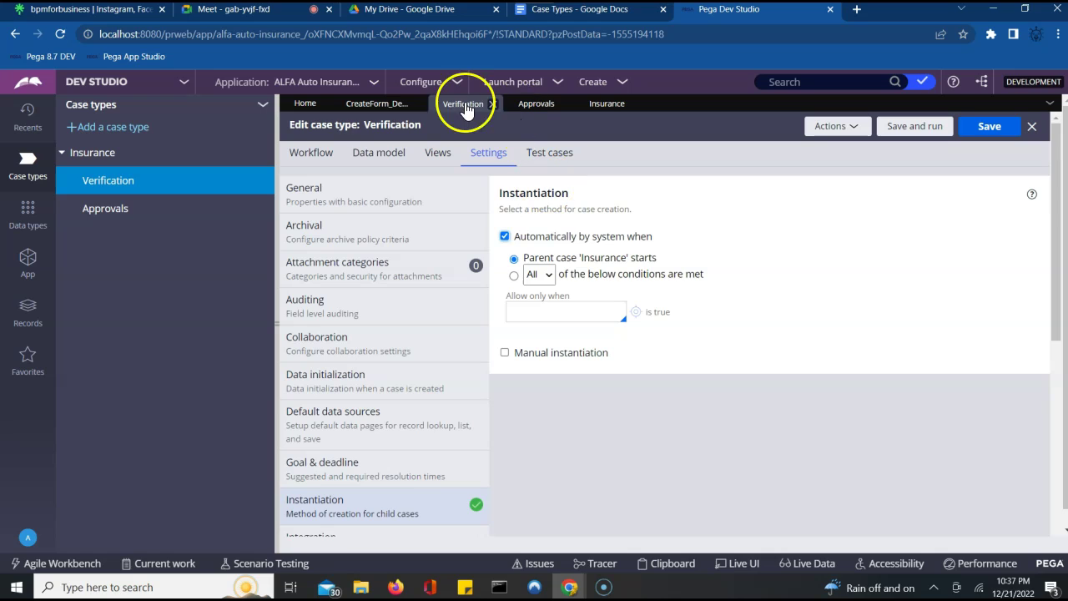
- Save and run Insurance, then refresh it to the newer saved version via Actions
{"action": "left_click", "coordinate": [595, 103]}
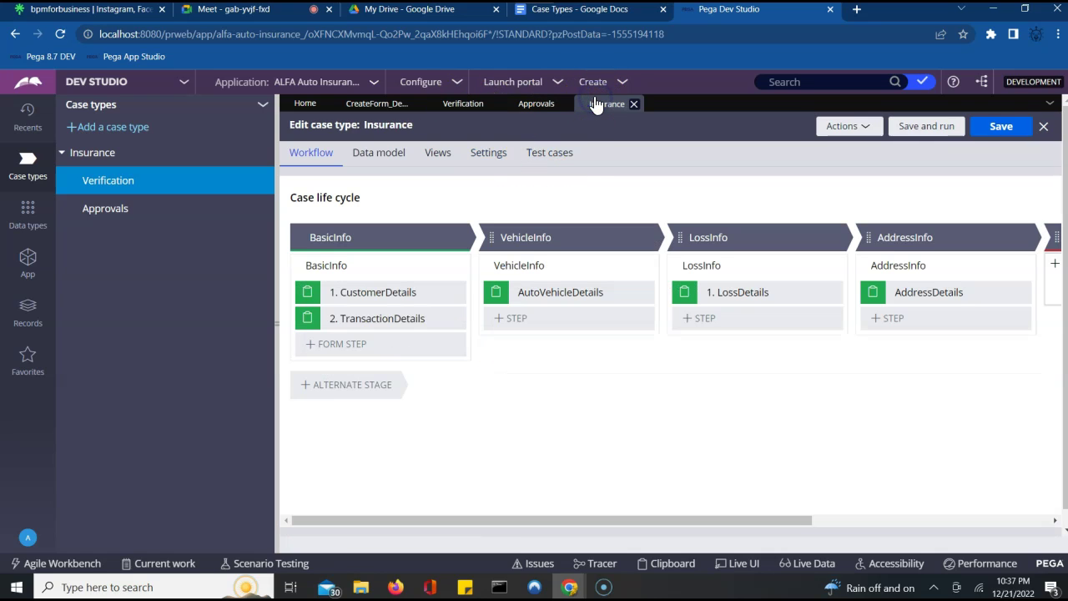
{"action": "left_click", "coordinate": [933, 133]}
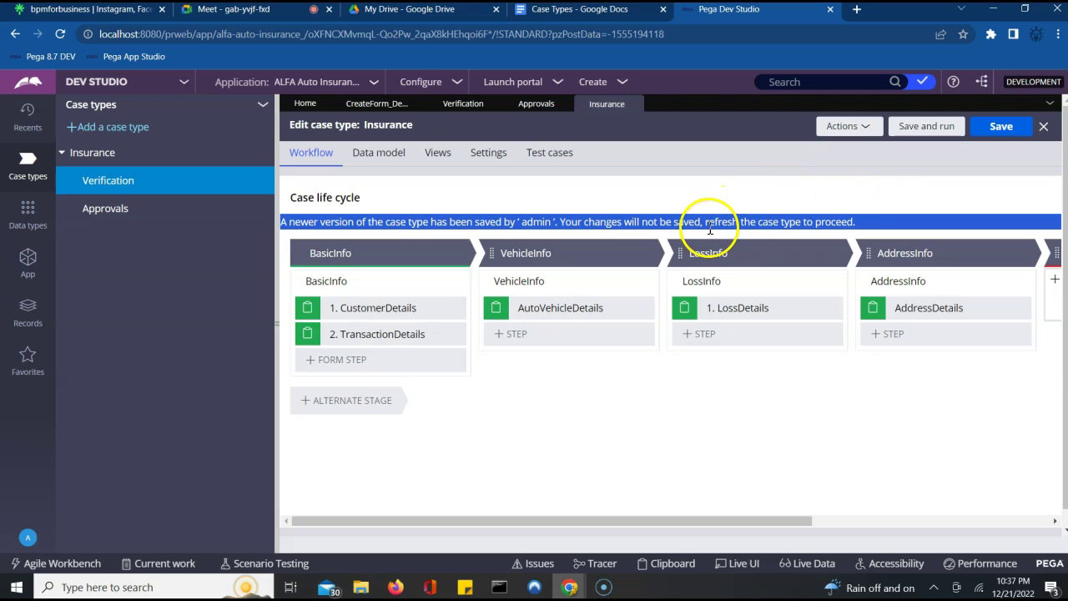
{"action": "left_click", "coordinate": [866, 131]}
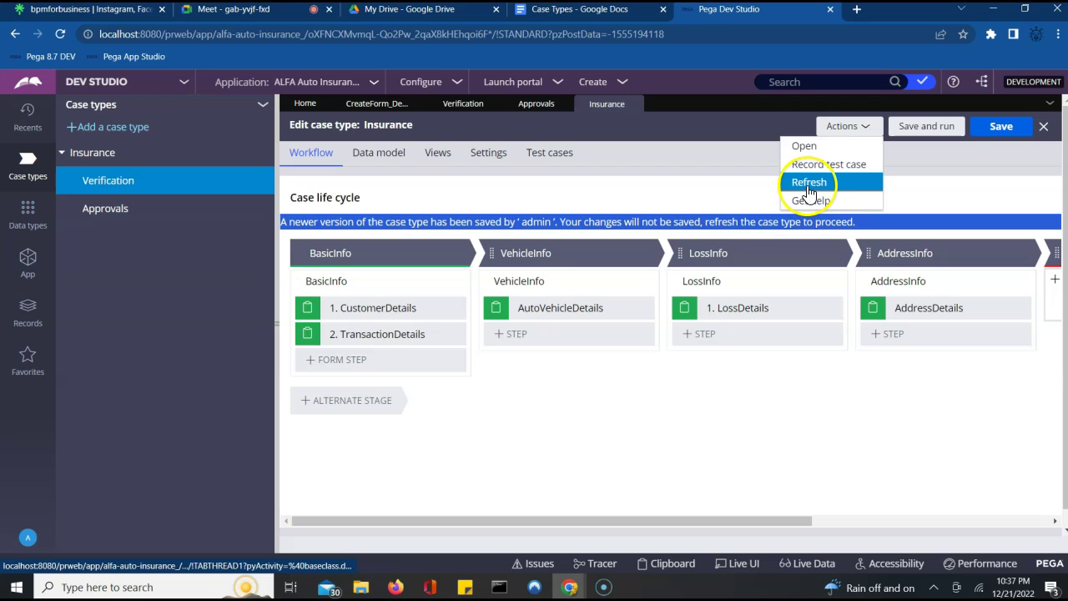
{"action": "left_click", "coordinate": [807, 188]}
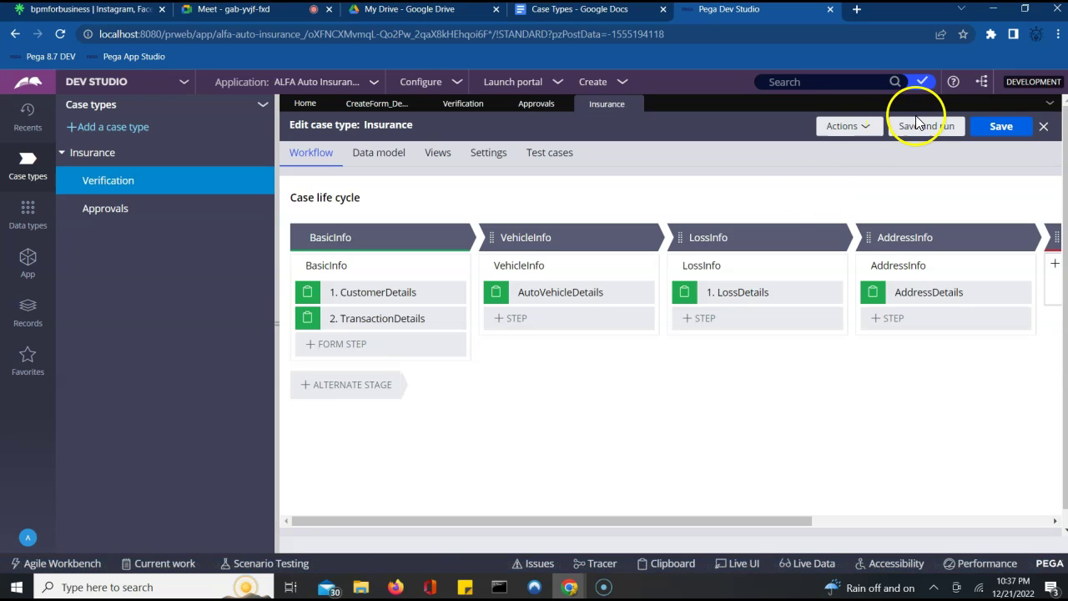
- Save and run Insurance to create case I-1006, reviewing its Customer Details form and Actions menu
{"action": "left_click", "coordinate": [918, 130]}
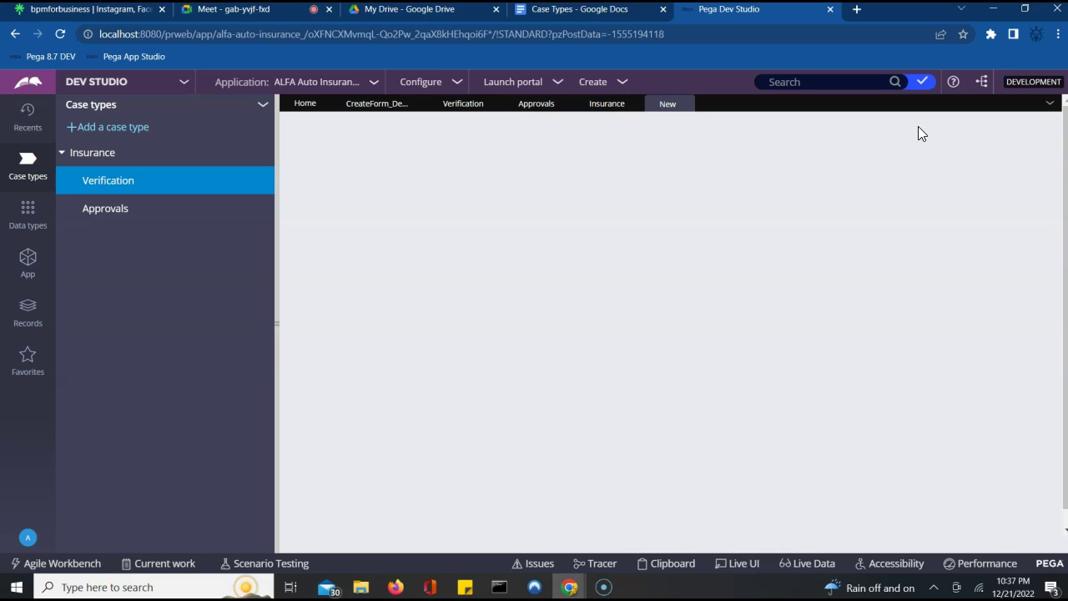
{"action": "left_click", "coordinate": [605, 105]}
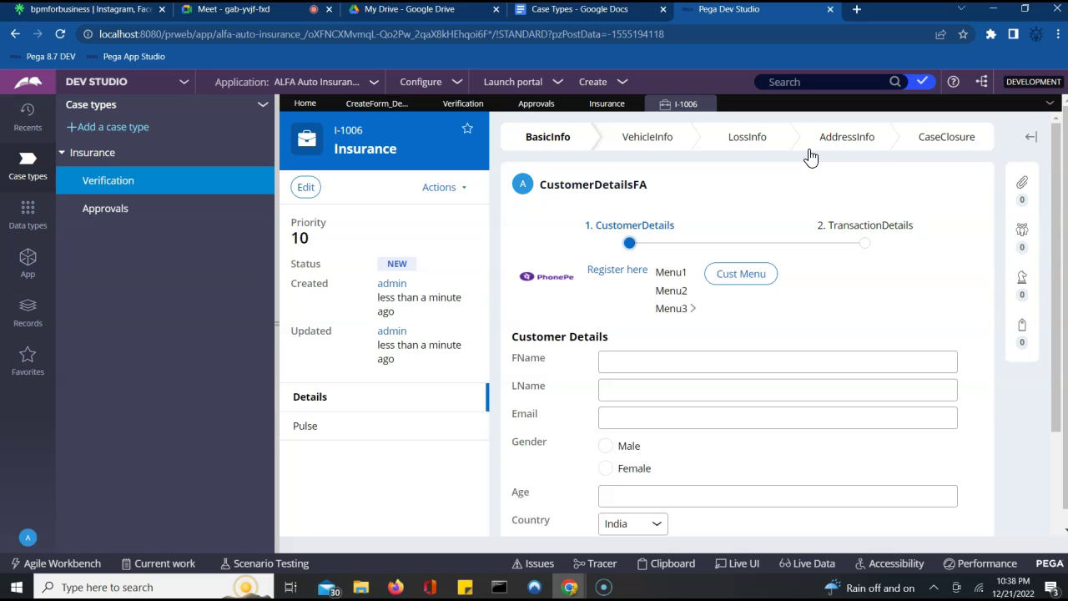
{"action": "left_click", "coordinate": [827, 155]}
{"action": "scroll", "coordinate": [943, 311], "scroll_direction": "down", "scroll_amount": 2}
{"action": "scroll", "coordinate": [943, 311], "scroll_direction": "up", "scroll_amount": 2}
{"action": "left_click", "coordinate": [710, 241]}
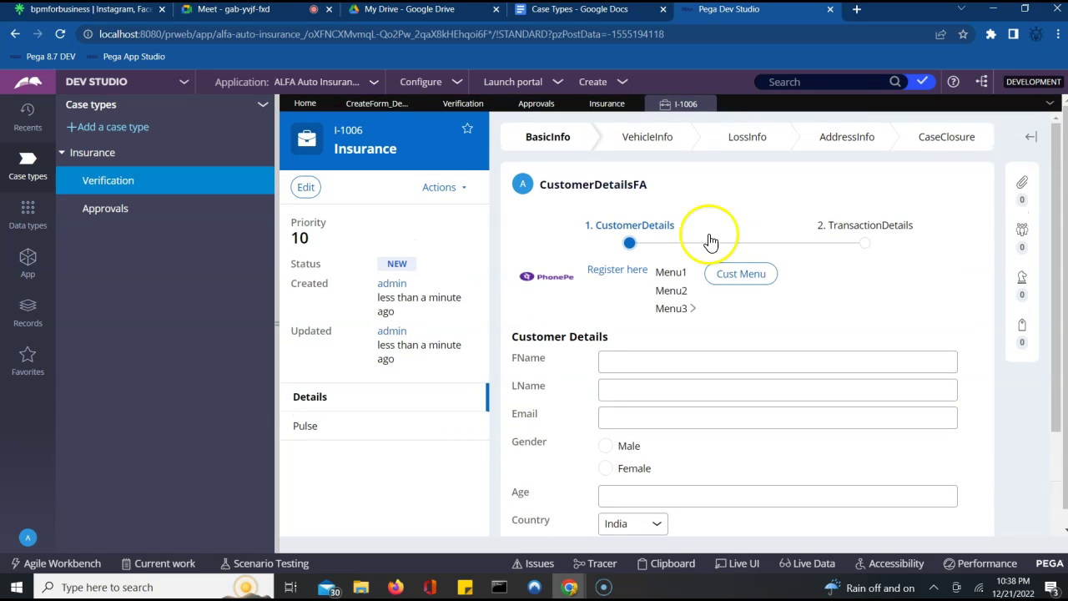
{"action": "left_click", "coordinate": [439, 195]}
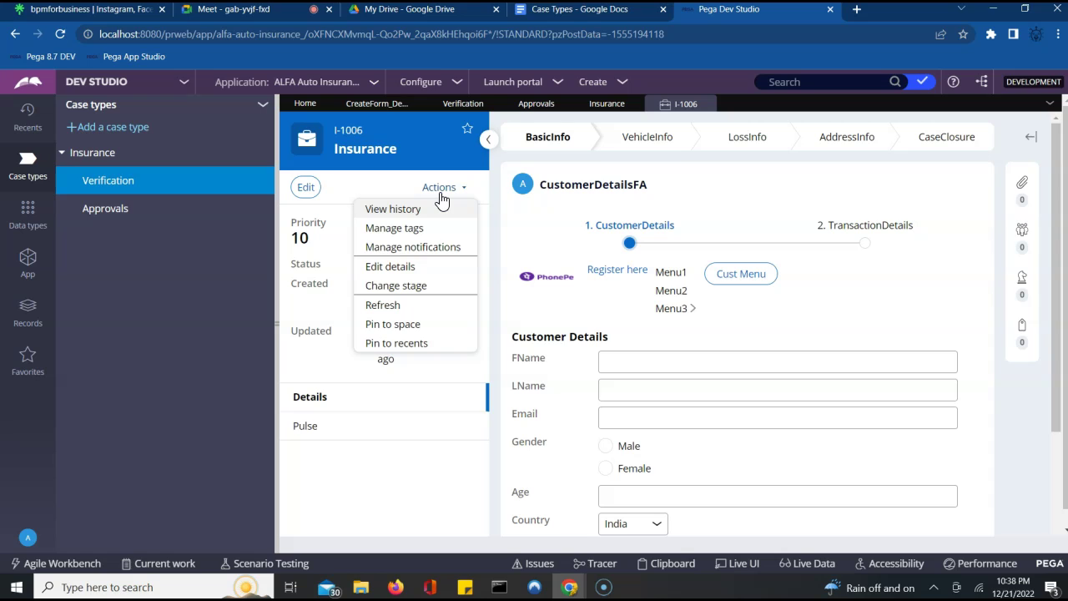
{"action": "left_click", "coordinate": [386, 475]}
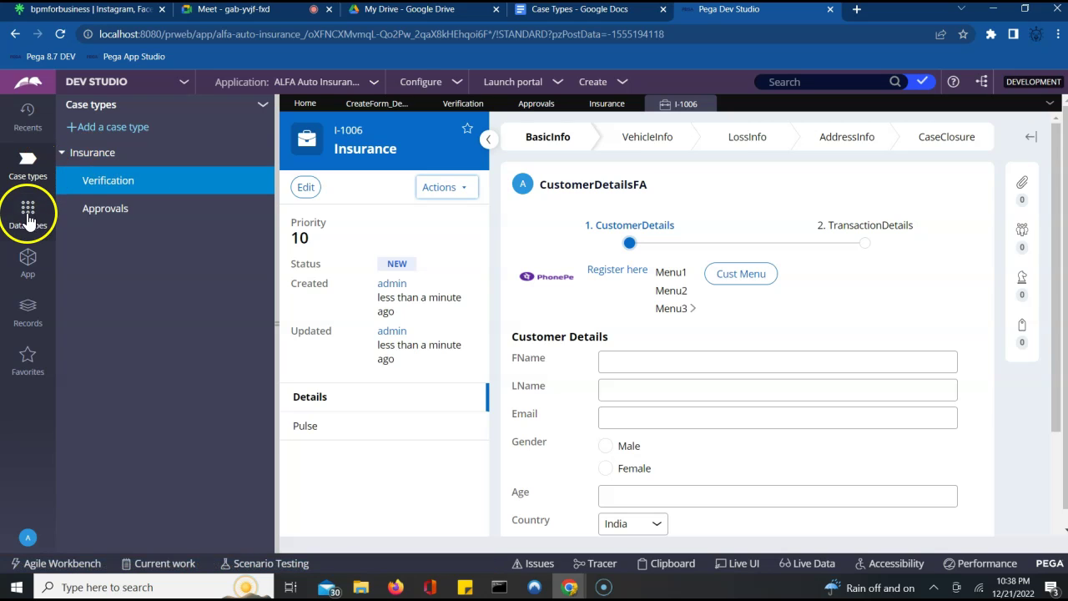
- List the Verification case instances V-1 and V-2, then revisit I-1006 and Verification's settings
{"action": "left_click", "coordinate": [28, 261]}
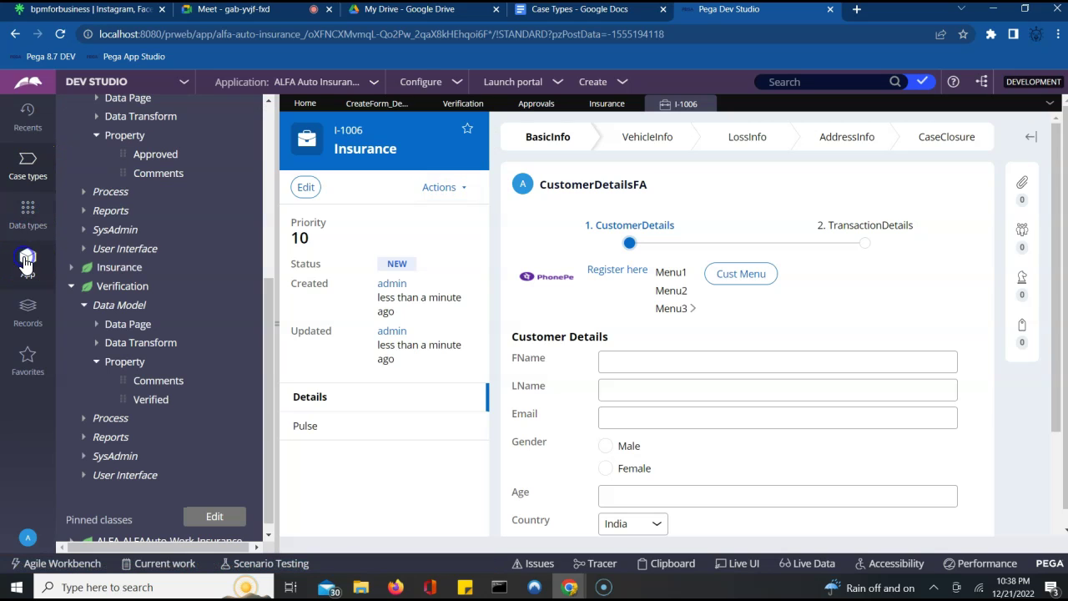
{"action": "left_click", "coordinate": [119, 288]}
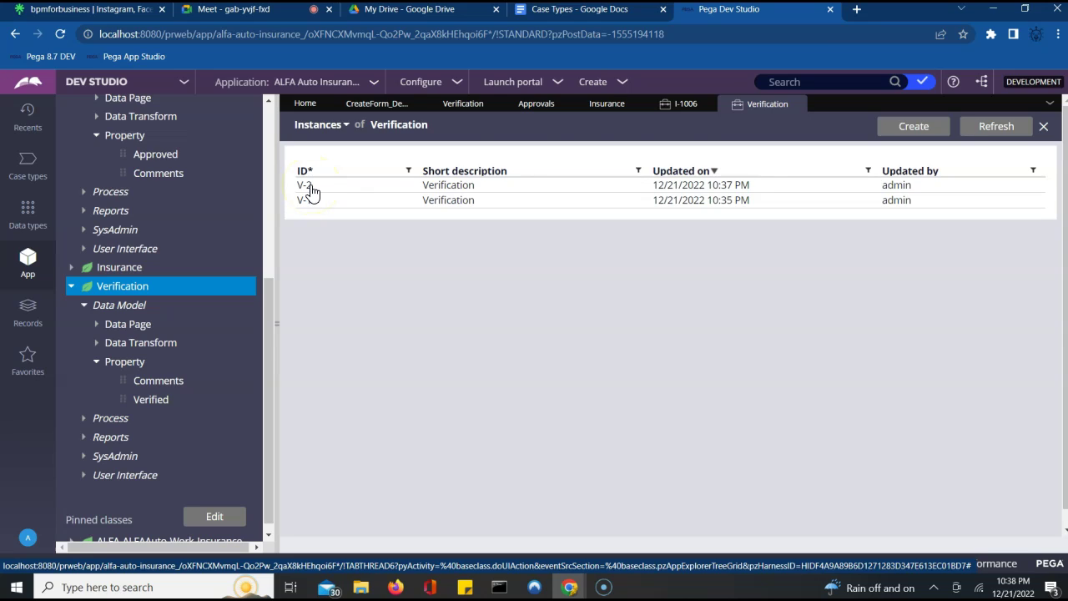
{"action": "left_click", "coordinate": [677, 110]}
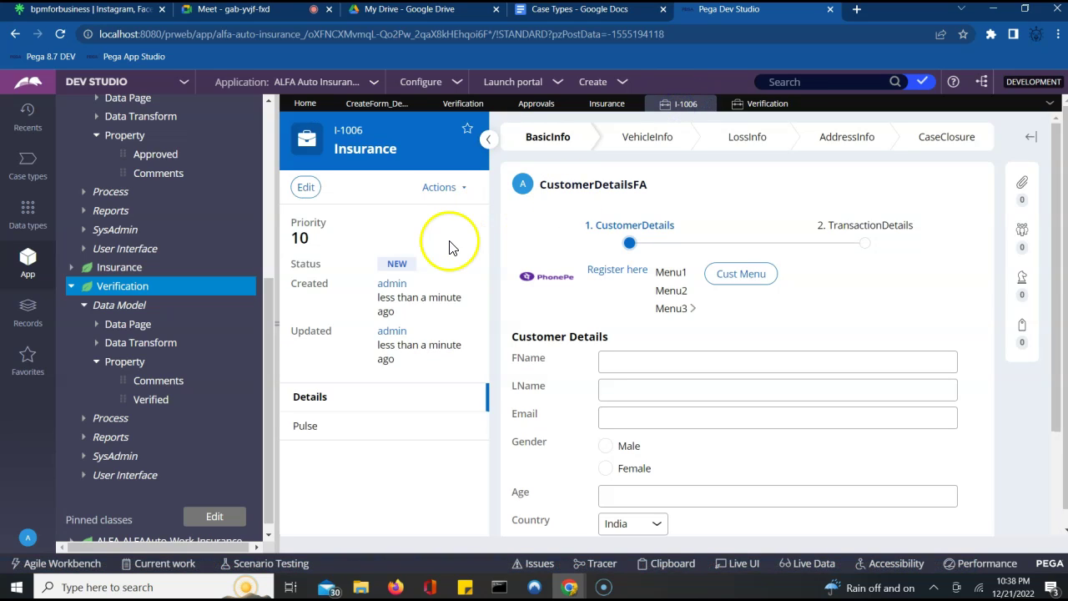
{"action": "left_click", "coordinate": [468, 107]}
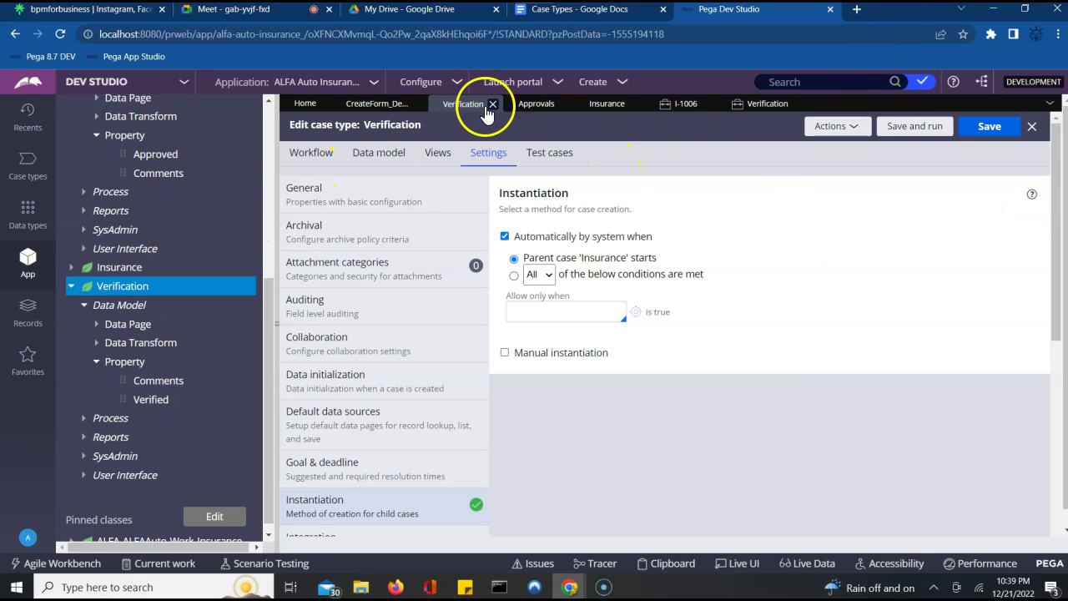
- Close the Verification instances list, review Approvals' instantiation, close Approvals, and show Insurance
{"action": "left_click", "coordinate": [743, 108]}
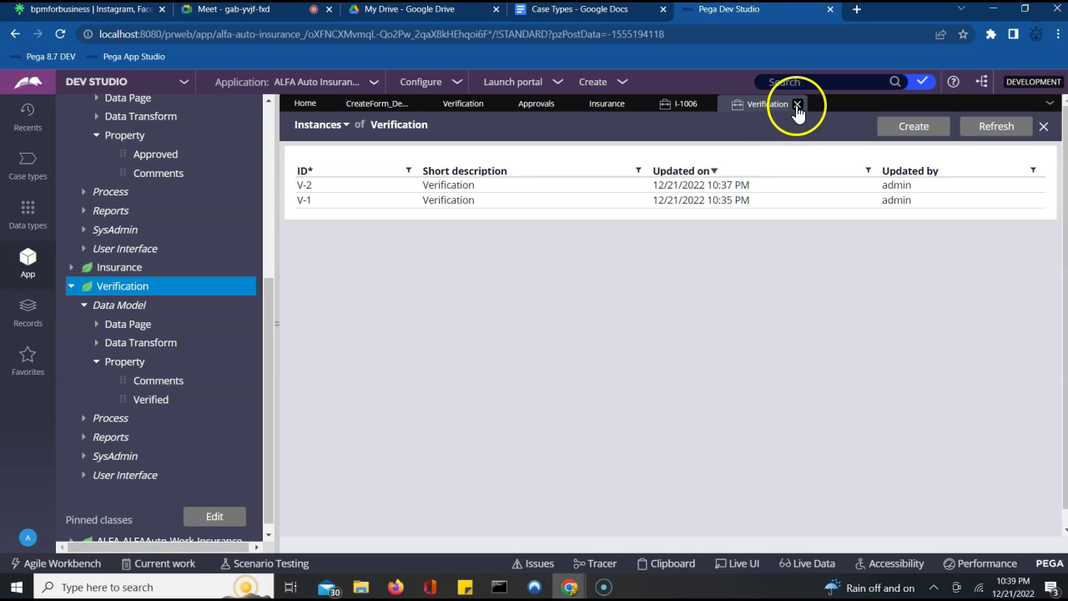
{"action": "left_click", "coordinate": [797, 105]}
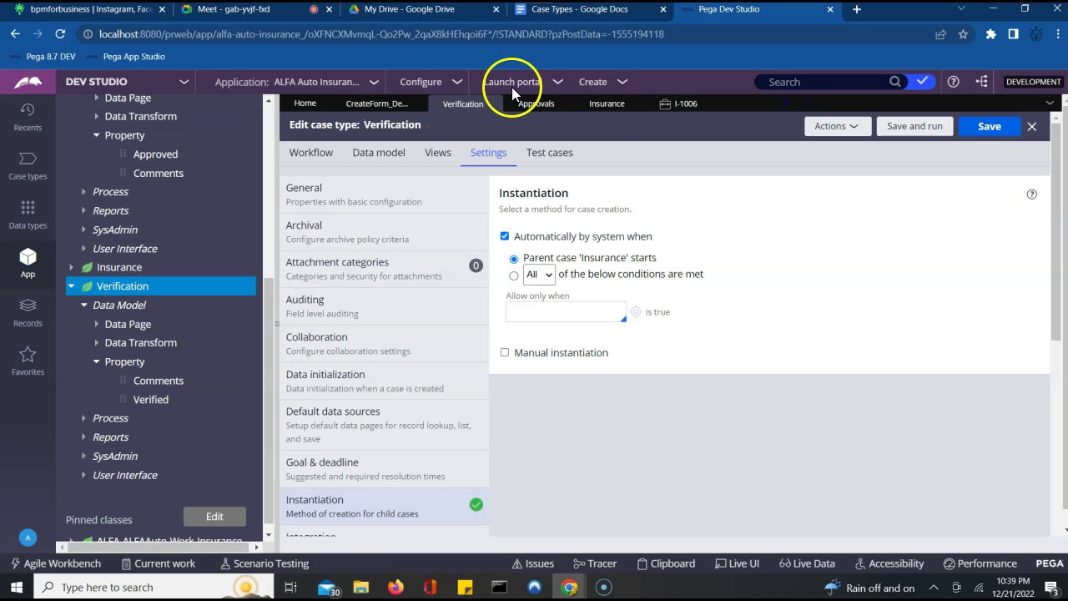
{"action": "left_click", "coordinate": [532, 109]}
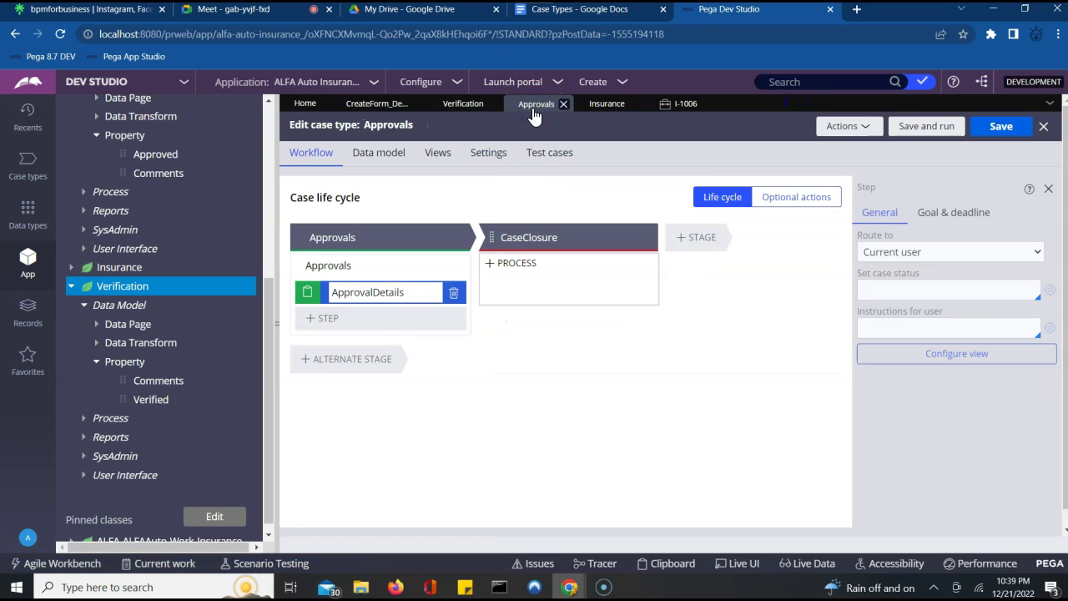
{"action": "left_click", "coordinate": [493, 154]}
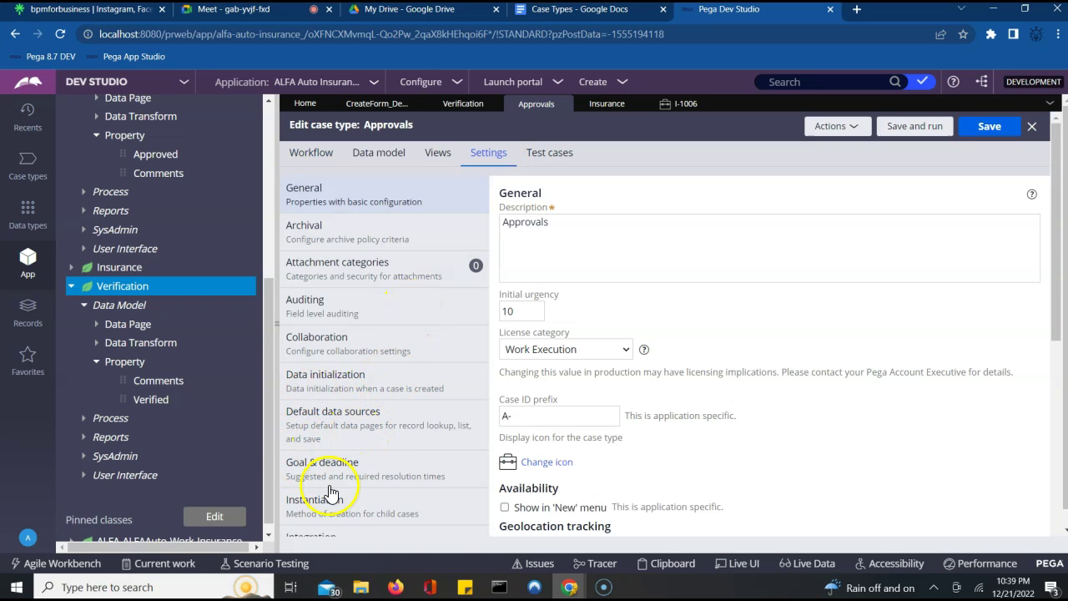
{"action": "left_click", "coordinate": [320, 505]}
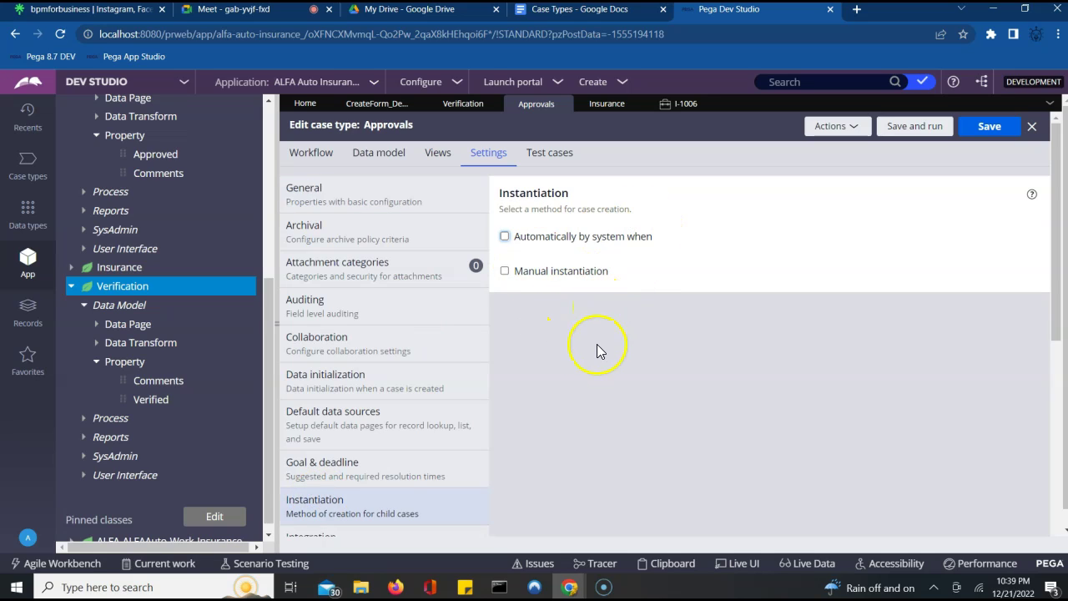
{"action": "left_click", "coordinate": [564, 105]}
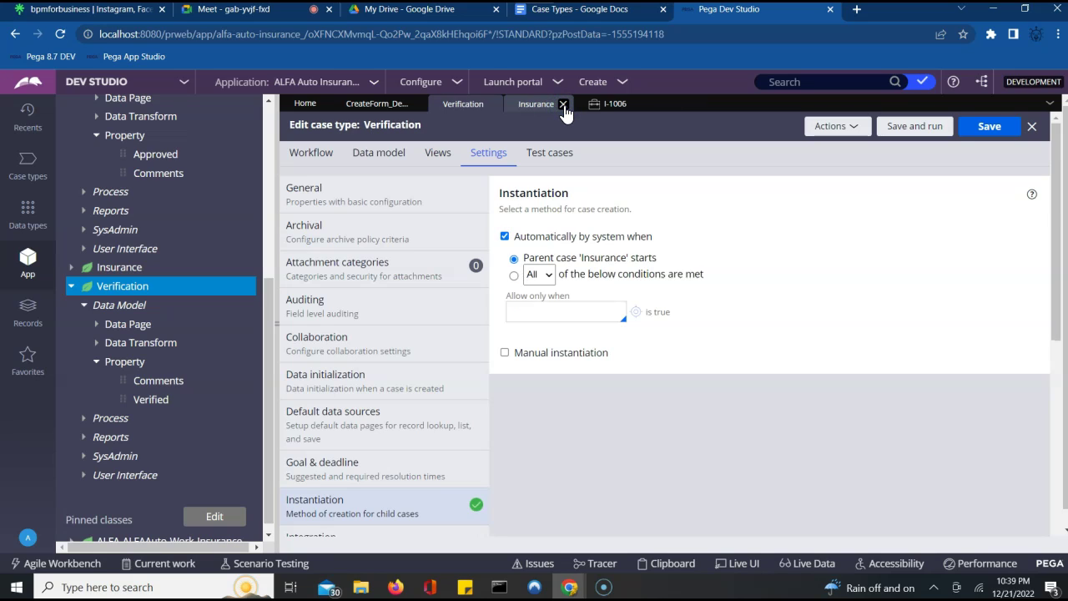
{"action": "left_click", "coordinate": [531, 106]}
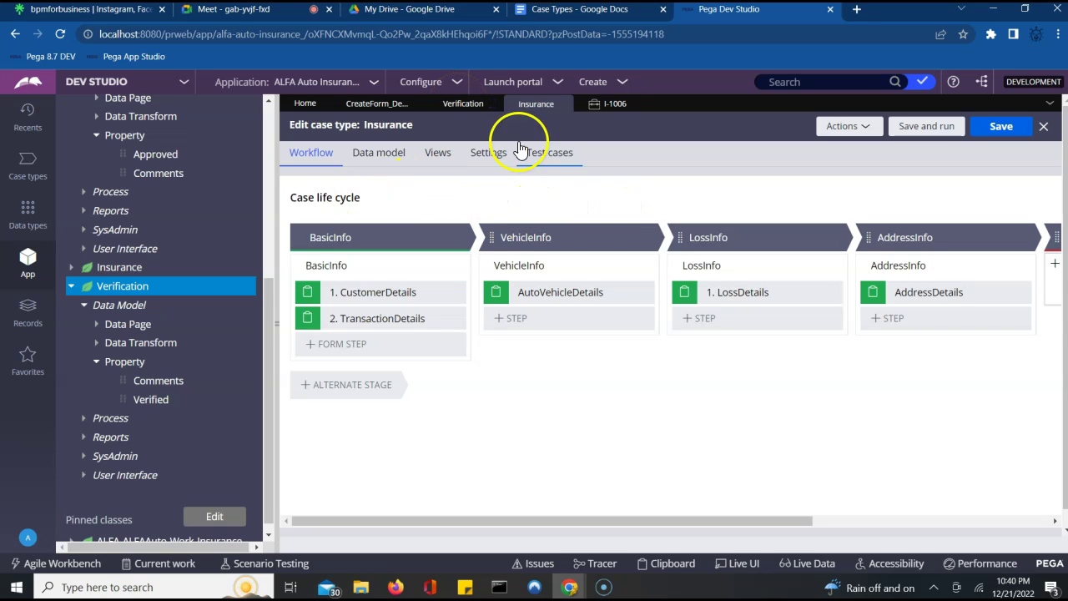
- Open Verification case V-2 from the instances list and resolve it with Verified set to Success
{"action": "left_click", "coordinate": [461, 105]}
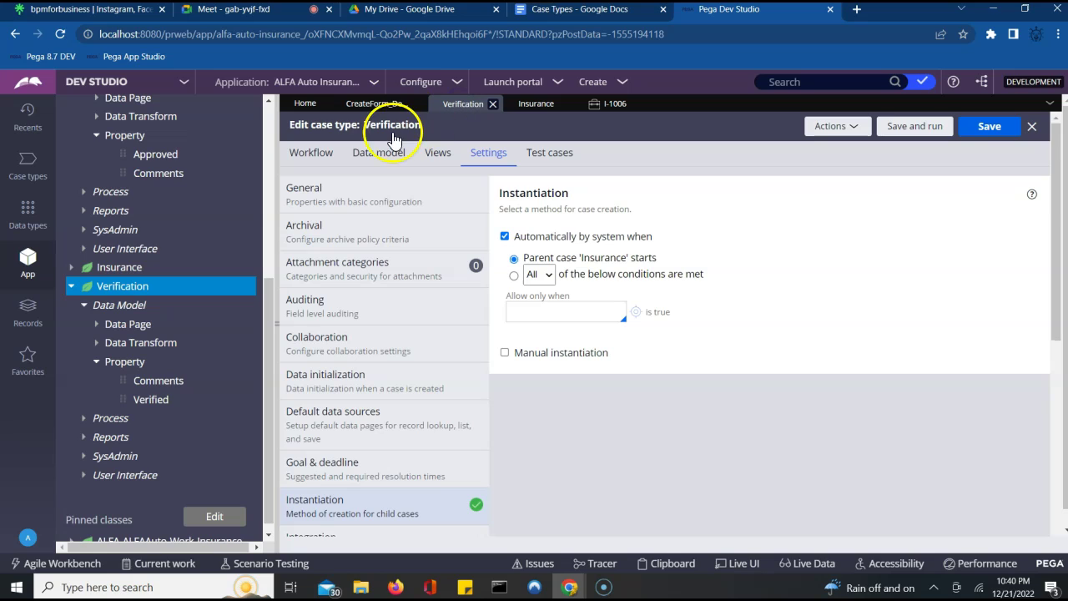
{"action": "left_click", "coordinate": [146, 288]}
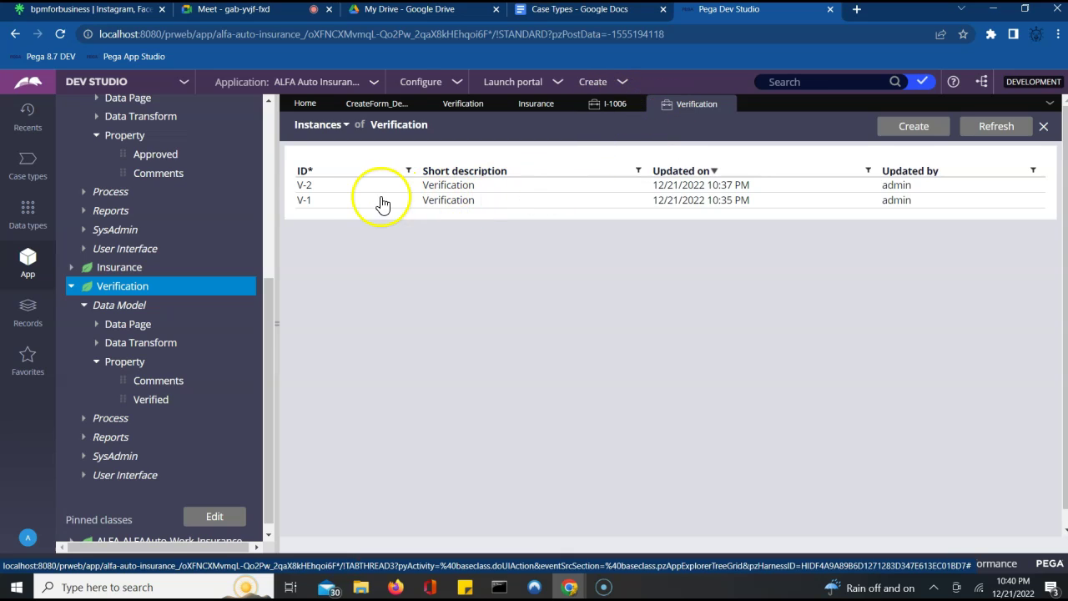
{"action": "left_click", "coordinate": [306, 186]}
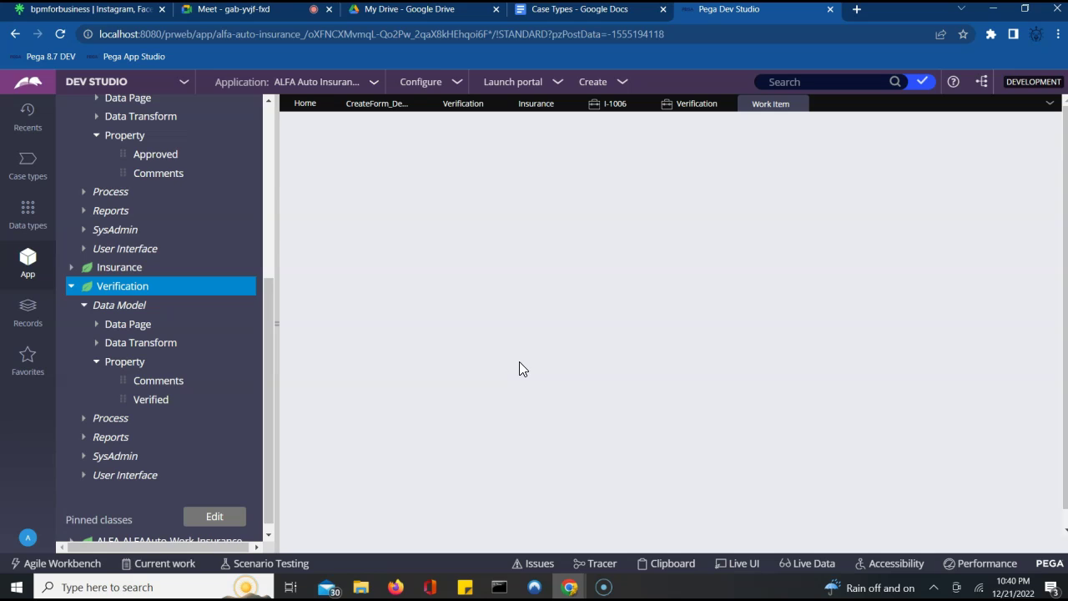
{"action": "left_click", "coordinate": [964, 216]}
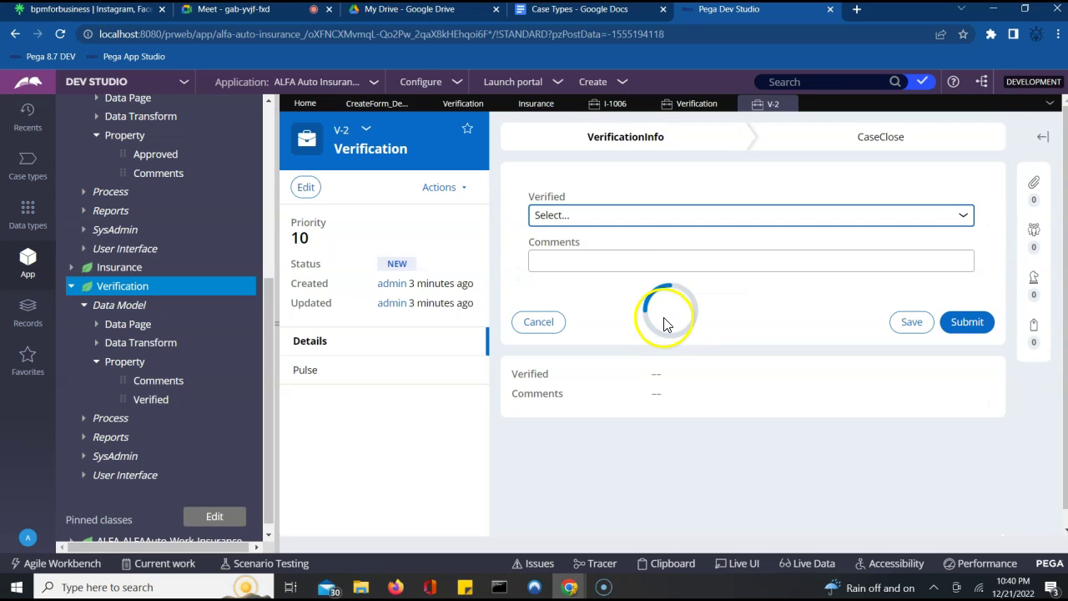
{"action": "left_click", "coordinate": [688, 215]}
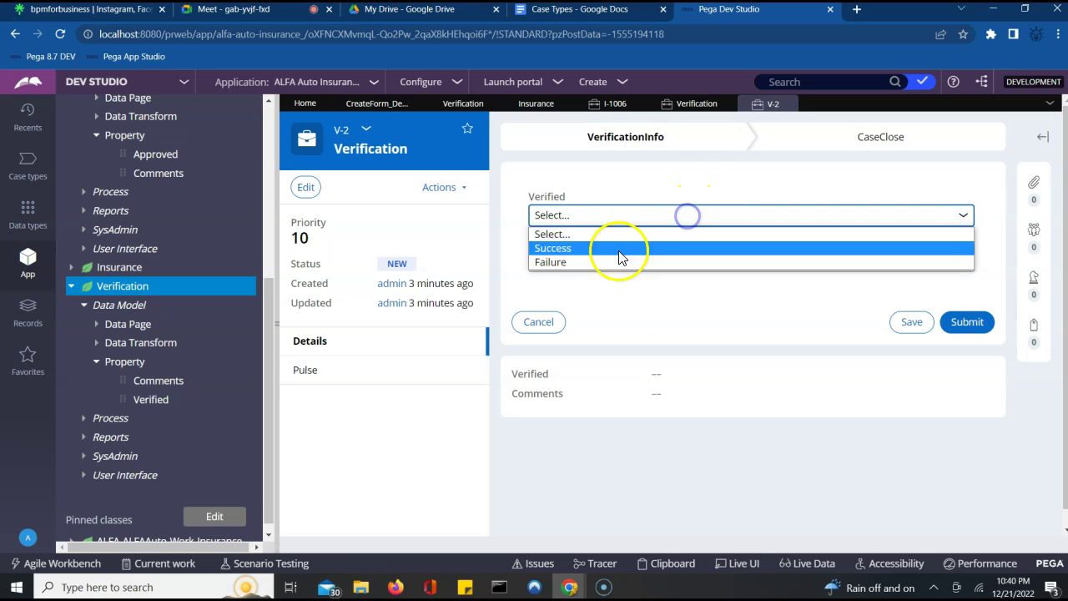
{"action": "left_click", "coordinate": [599, 252]}
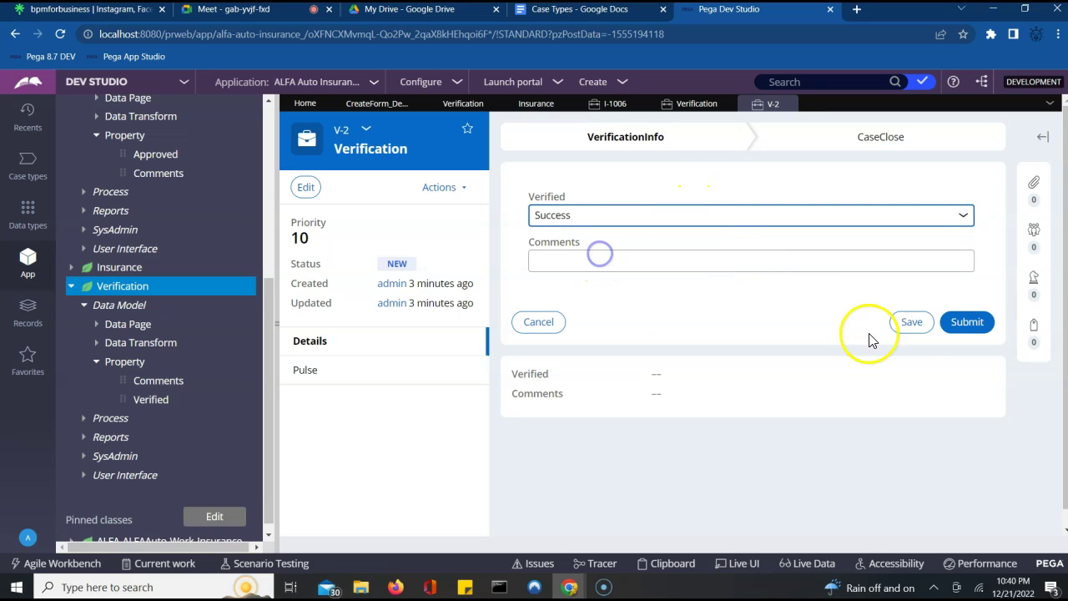
{"action": "left_click", "coordinate": [959, 324]}
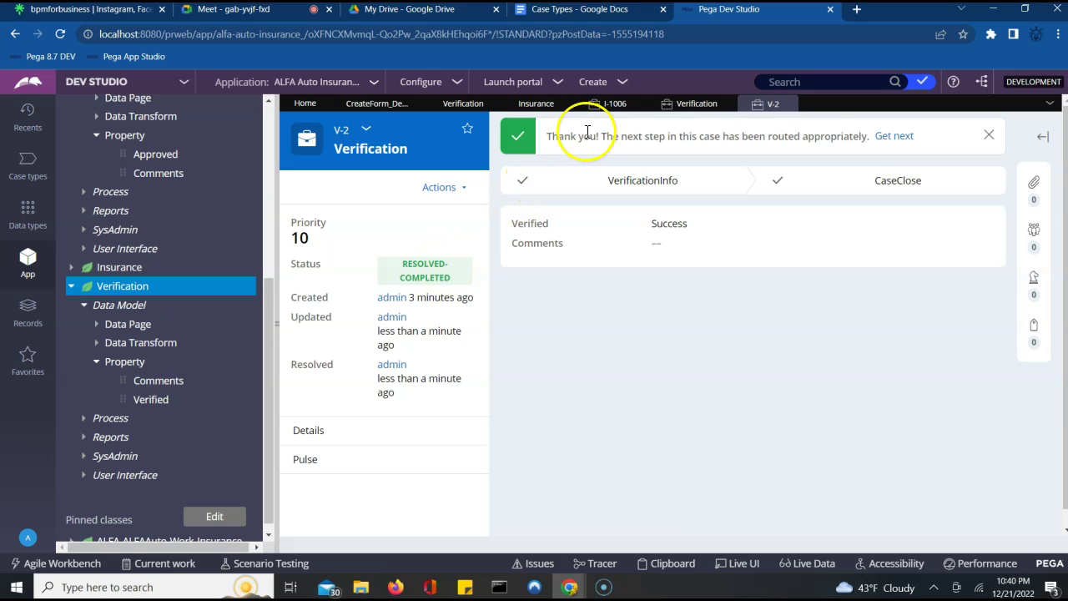
- Return to Insurance case I-1006, admitting the waiting participant to the video call along the way
{"action": "left_click", "coordinate": [615, 107]}
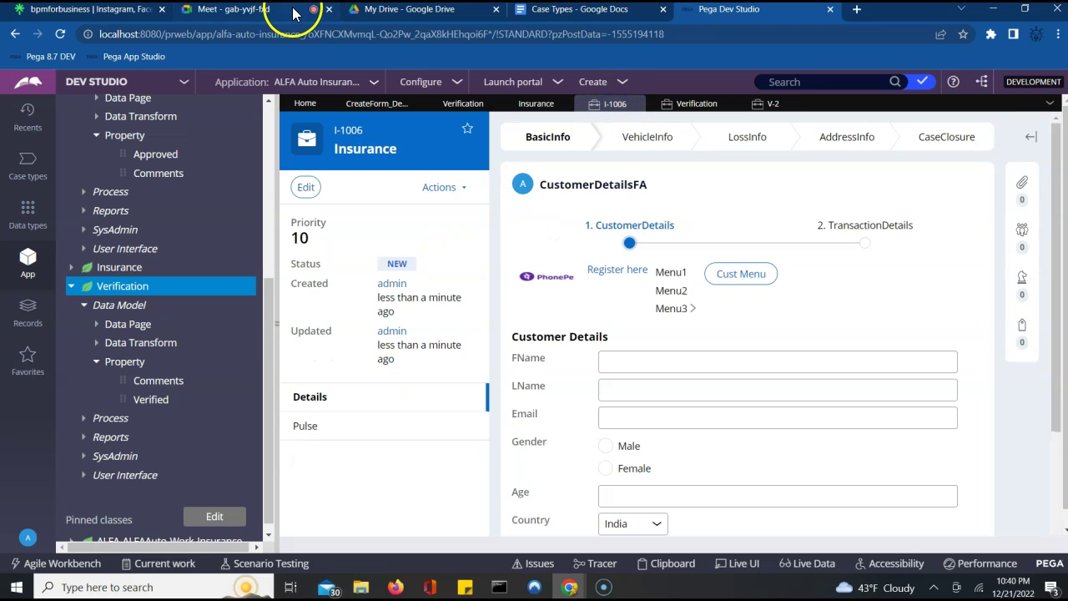
{"action": "left_click", "coordinate": [288, 10]}
{"action": "left_click", "coordinate": [682, 151]}
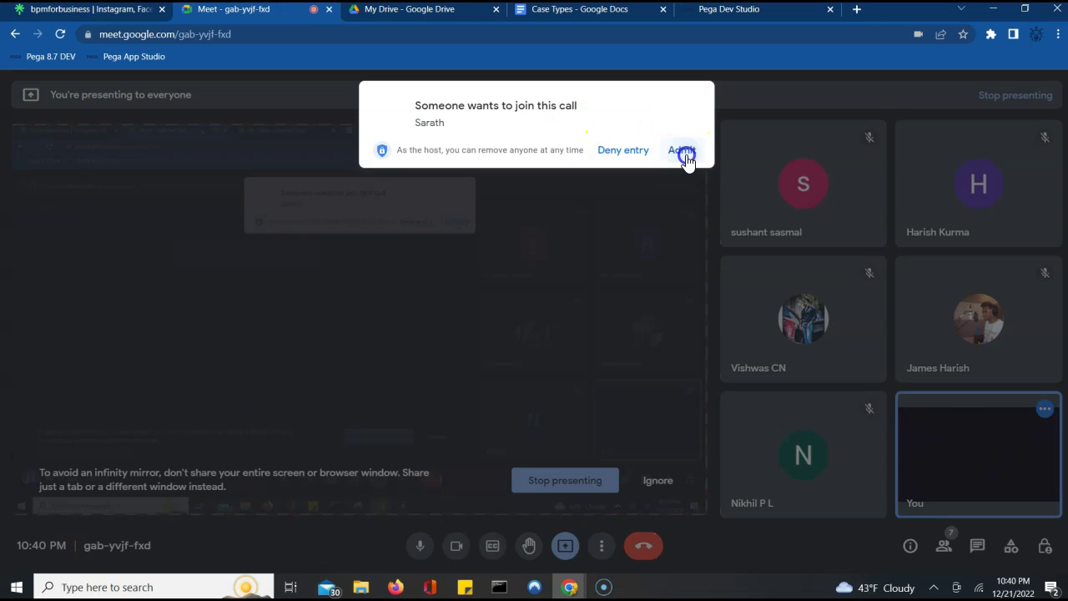
{"action": "left_click", "coordinate": [719, 11]}
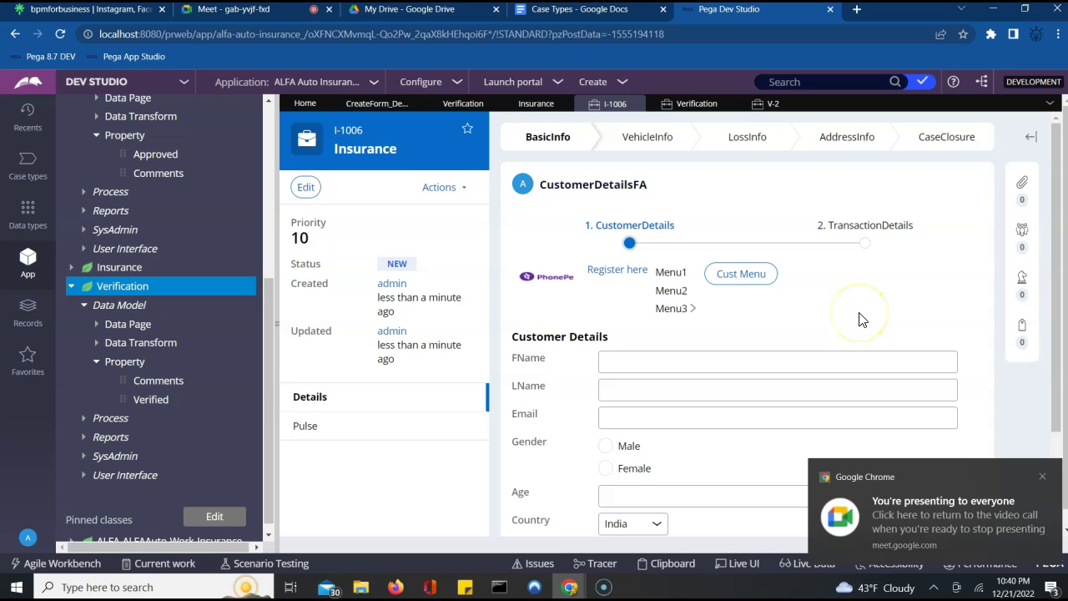
- Switch to the V-2 tab to view the Resolved-Completed case with Verified as Success
{"action": "left_click", "coordinate": [769, 103]}
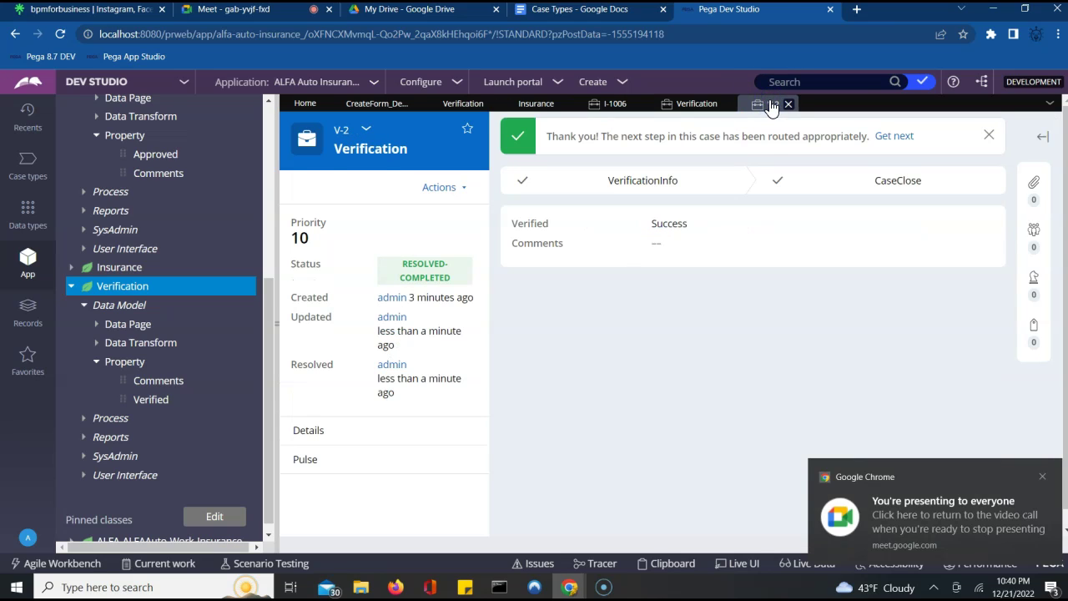
{"action": "left_click", "coordinate": [597, 265]}
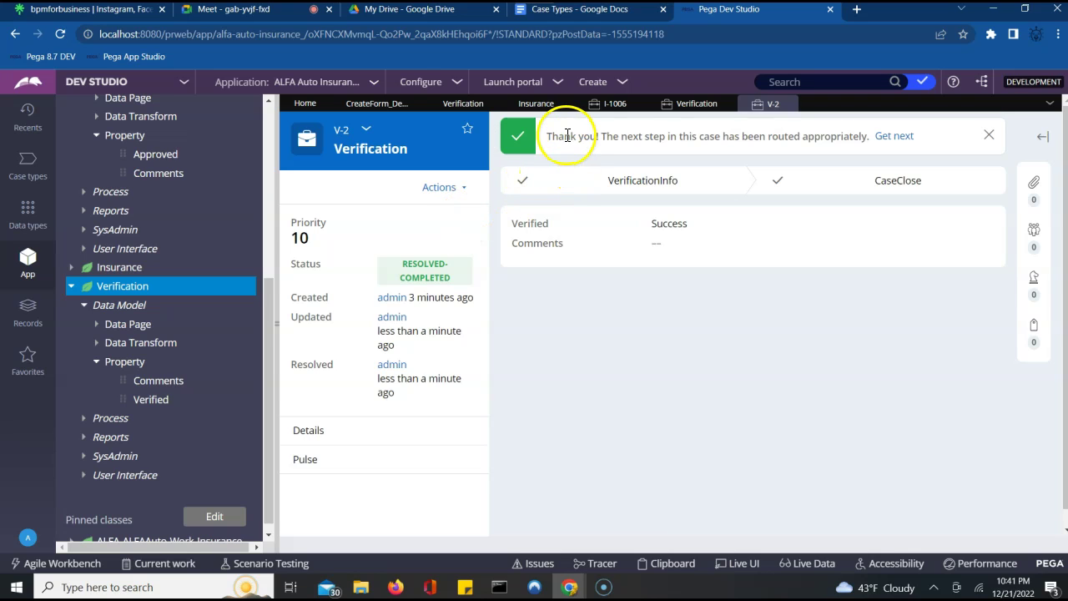
- Create new Insurance case I-1007, then refresh the Verification instances list to reveal V-3
{"action": "left_click", "coordinate": [609, 82]}
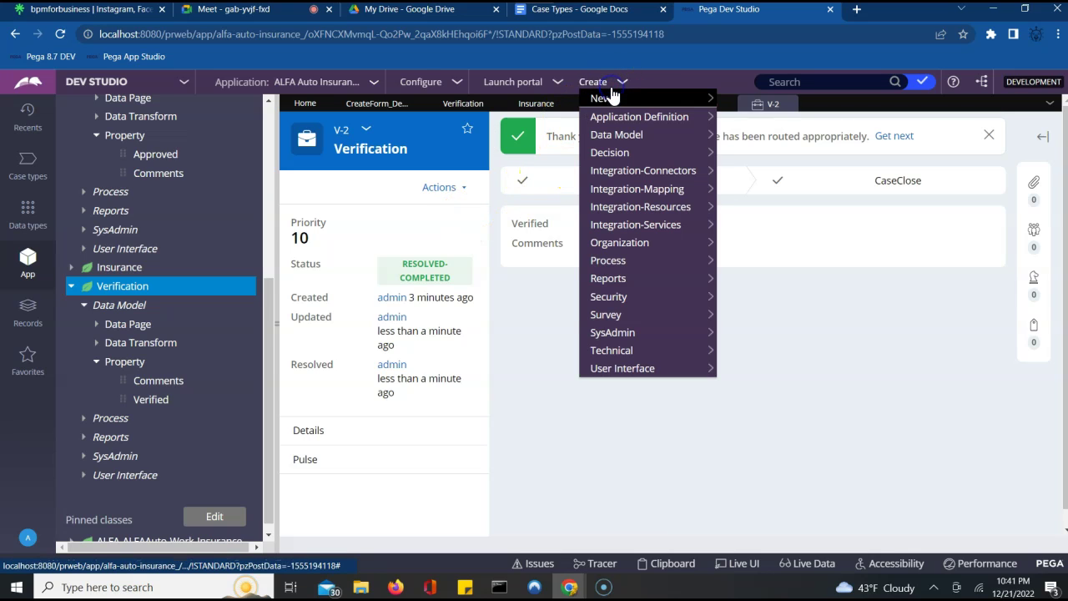
{"action": "left_click", "coordinate": [613, 97]}
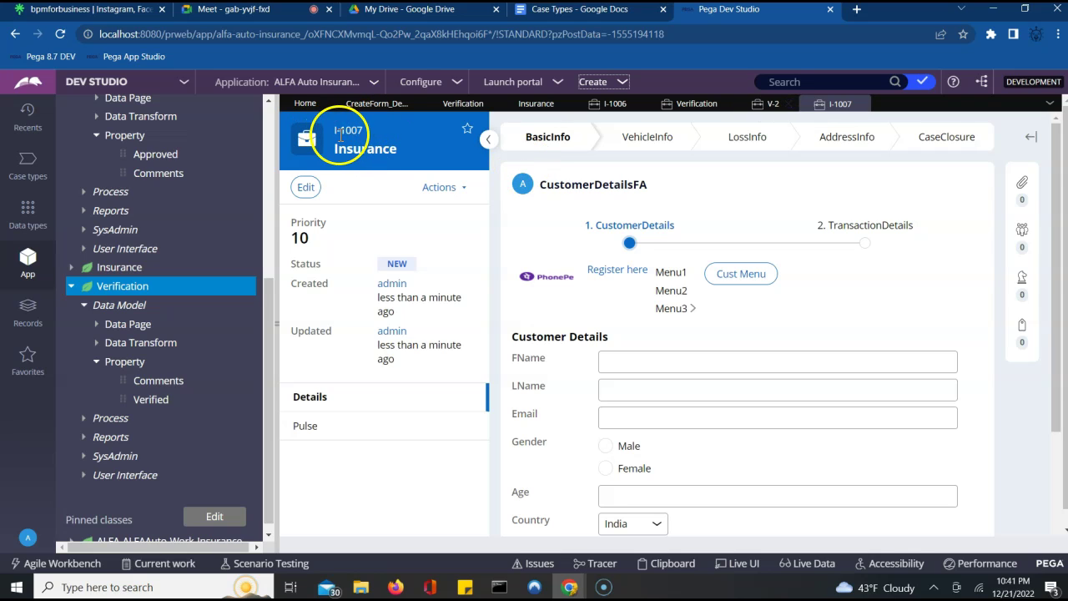
{"action": "left_click", "coordinate": [674, 98]}
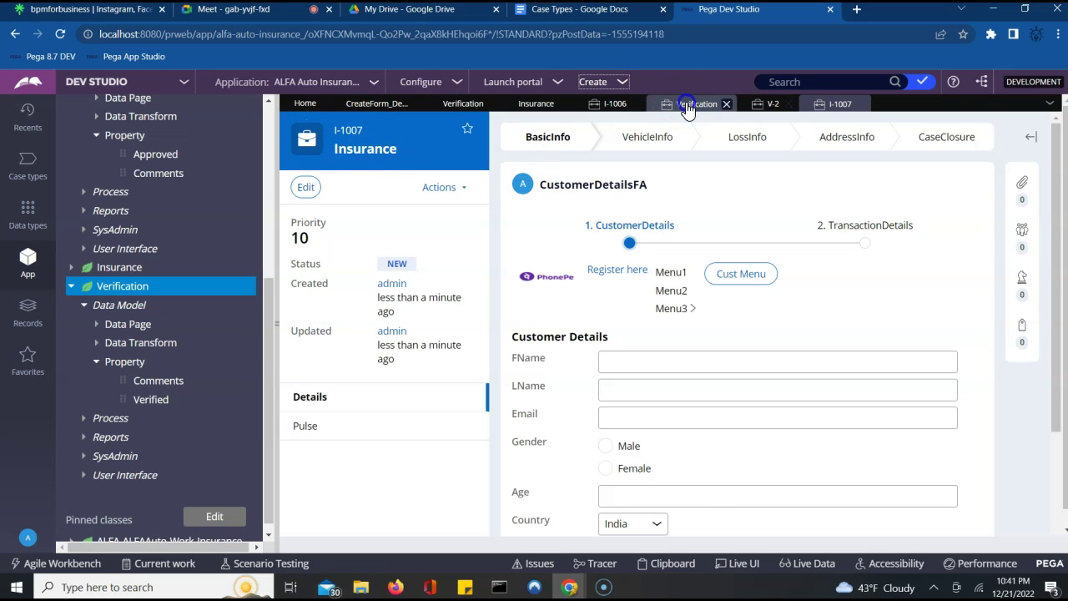
{"action": "left_click", "coordinate": [996, 133]}
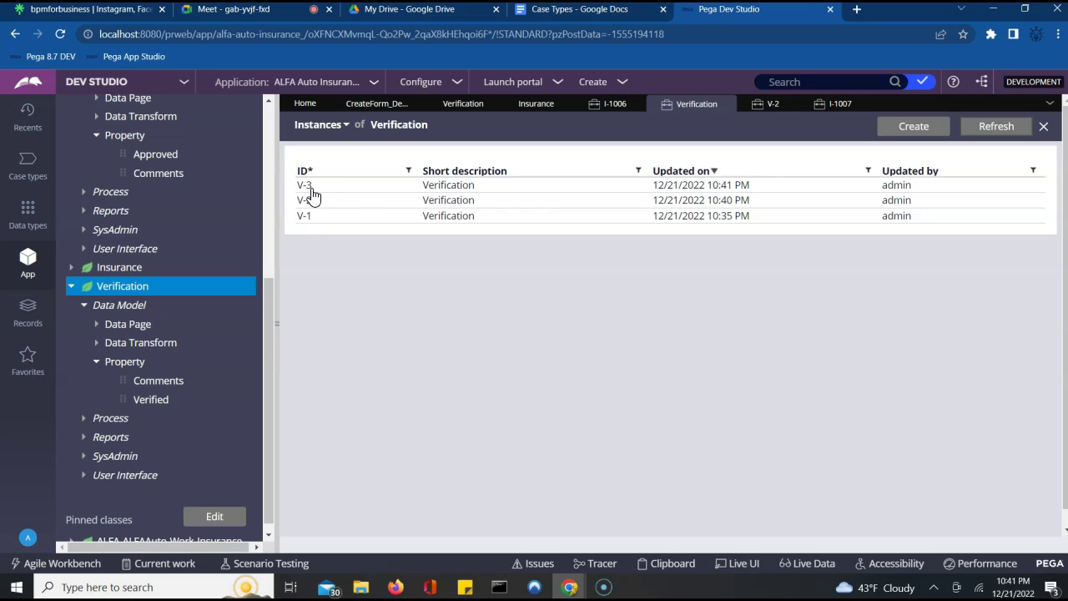
{"action": "left_click", "coordinate": [434, 345]}
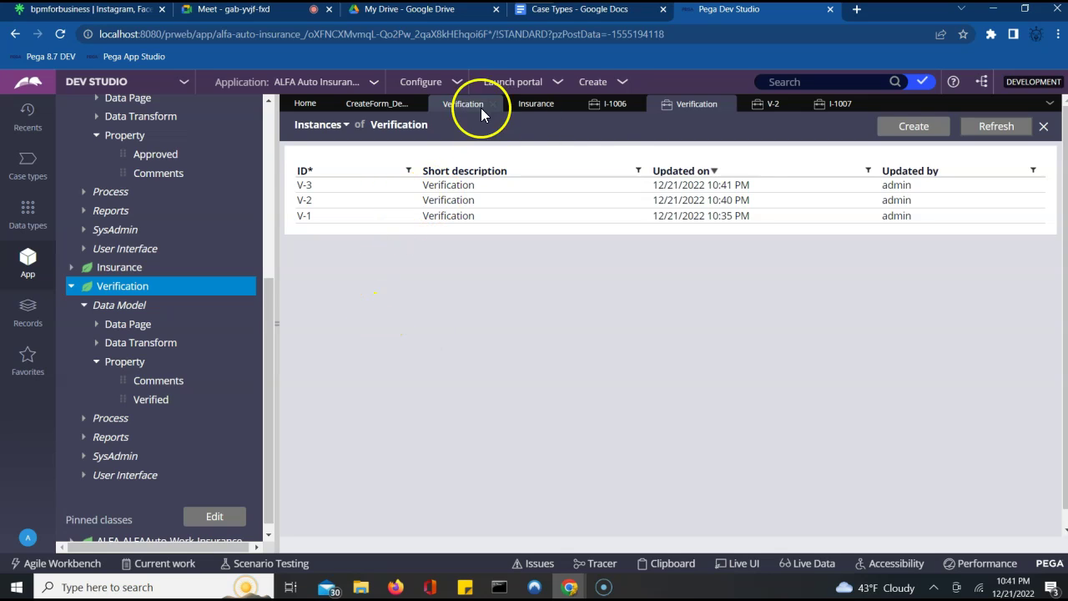
- Switch to the Insurance case type tab to show its BasicInfo, VehicleInfo, LossInfo and AddressInfo stages
{"action": "left_click", "coordinate": [522, 104]}
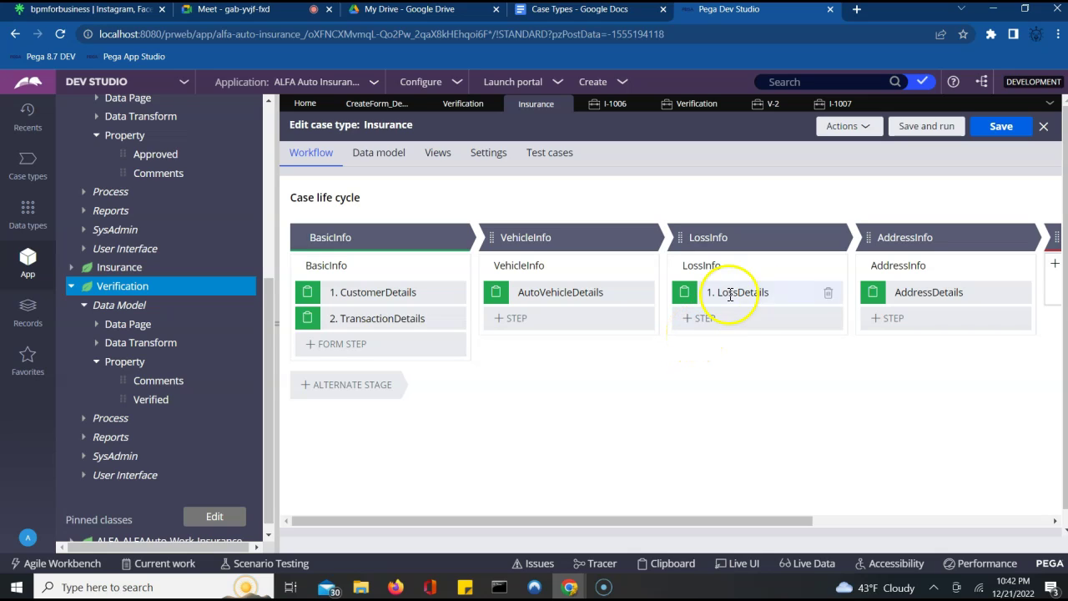
{"action": "mouse_move", "coordinate": [851, 236]}
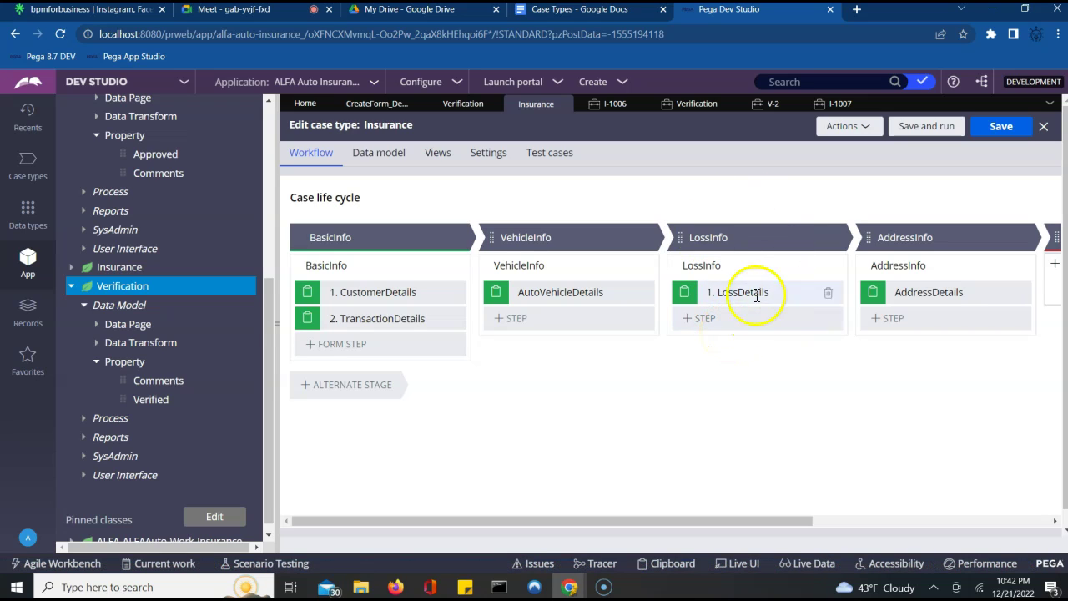
- Insert a Create case step from the Automations category into LossInfo after LossDetails
{"action": "left_click", "coordinate": [687, 323]}
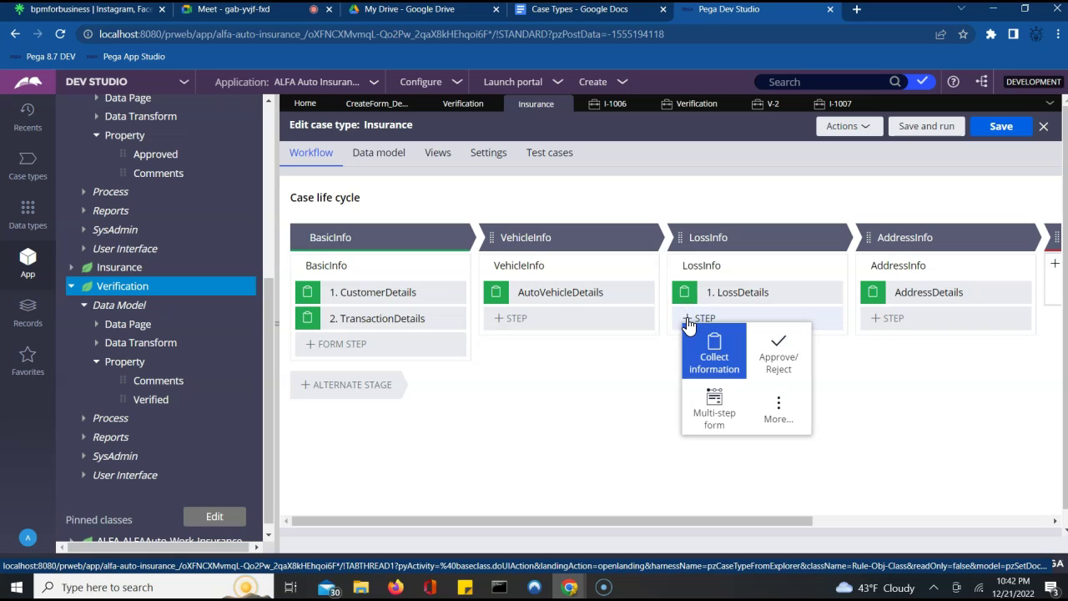
{"action": "left_click", "coordinate": [774, 408]}
{"action": "left_click", "coordinate": [780, 412]}
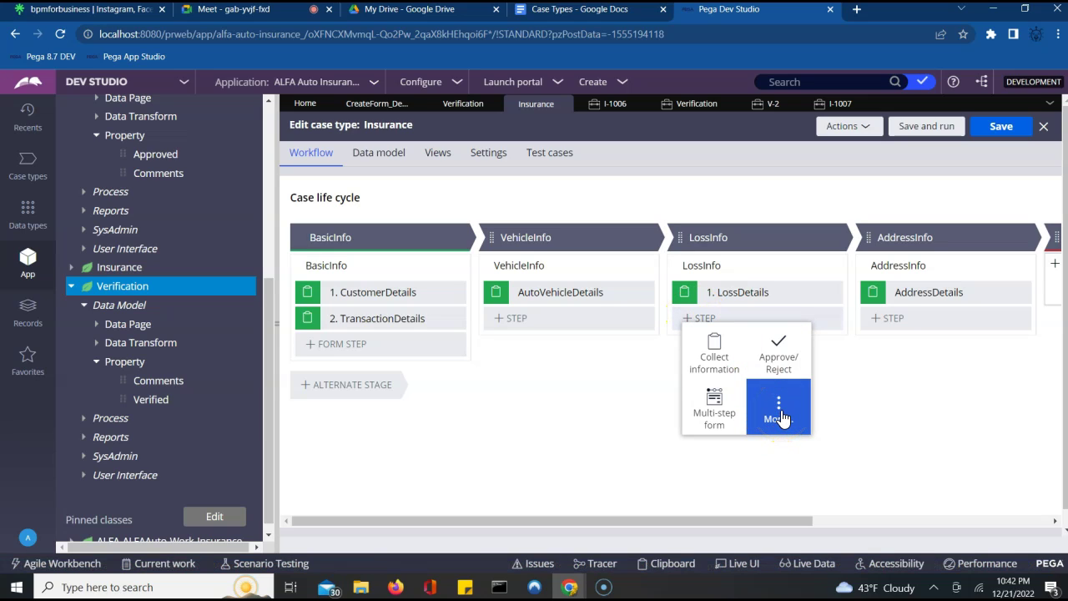
{"action": "left_click", "coordinate": [781, 415]}
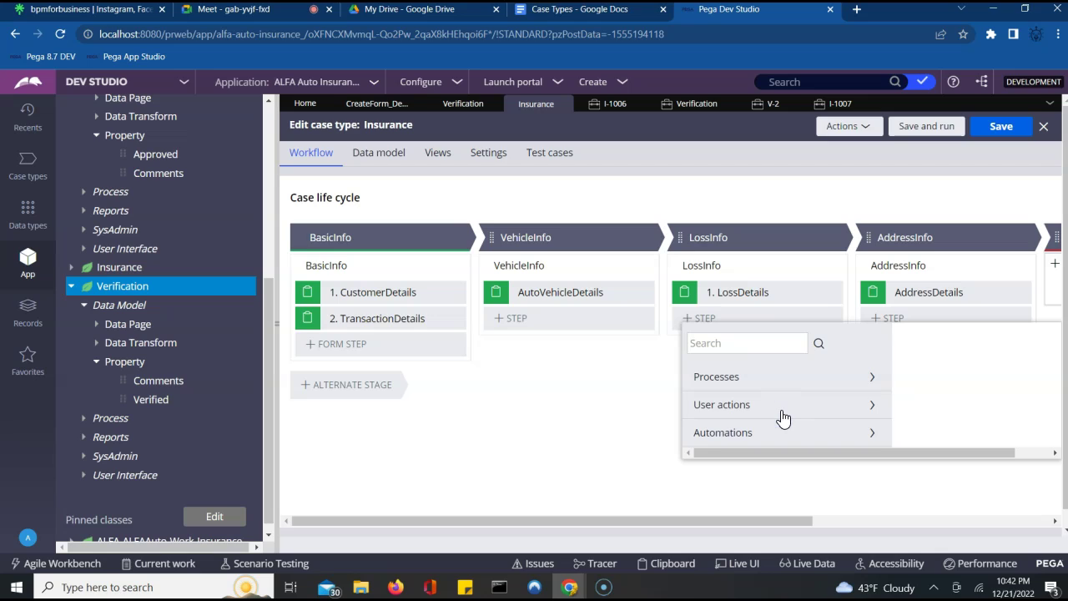
{"action": "left_click", "coordinate": [864, 434]}
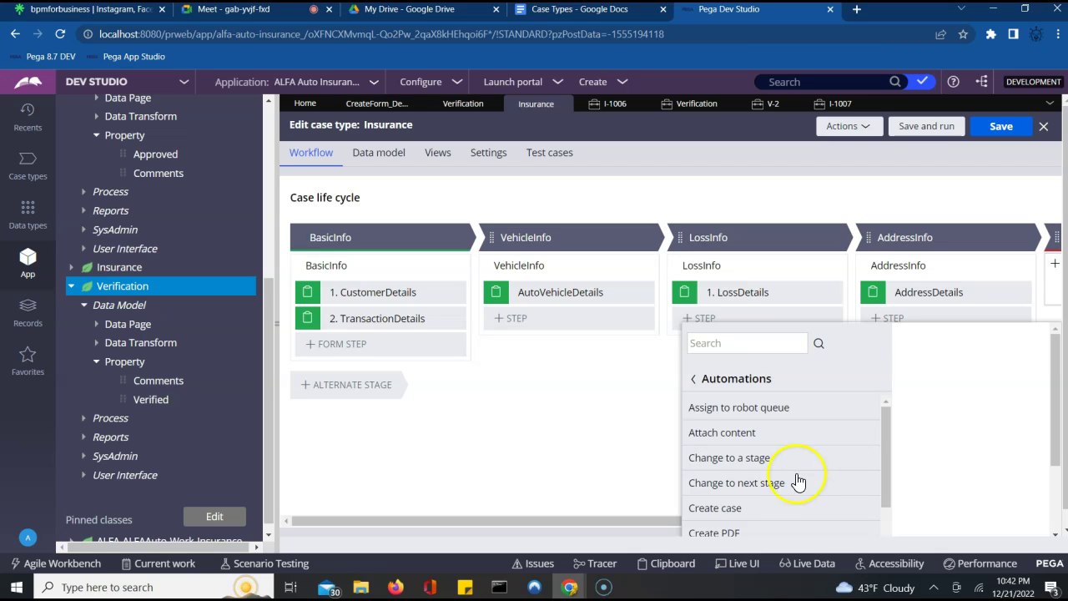
{"action": "left_click", "coordinate": [722, 511]}
{"action": "left_click", "coordinate": [1041, 453]}
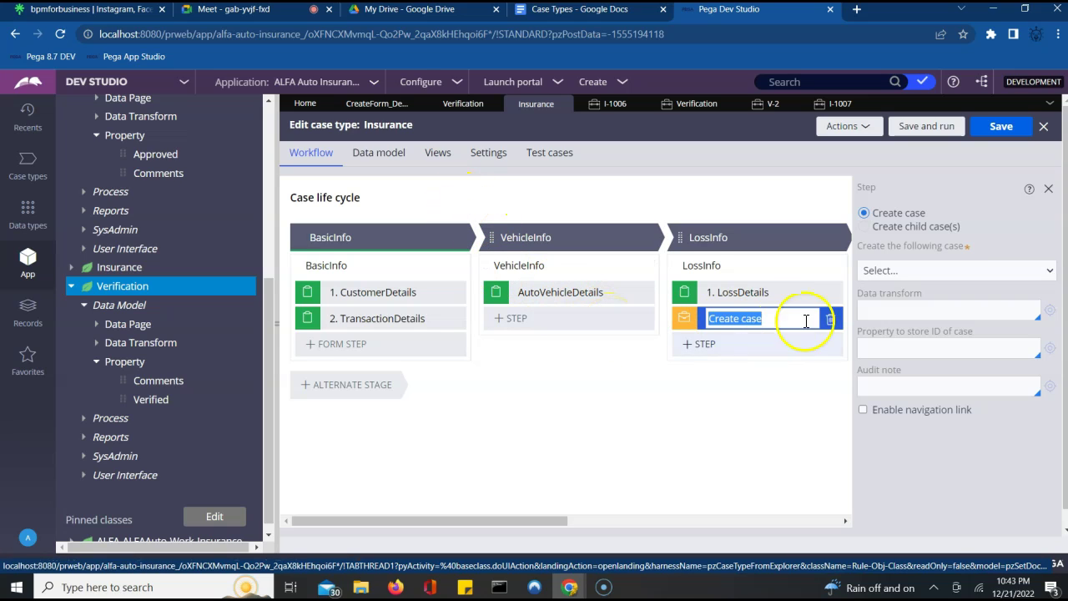
- Set the step to create an Approvals child case, then refresh the case type, discarding those unsaved changes
{"action": "left_click", "coordinate": [864, 226]}
{"action": "left_click", "coordinate": [897, 270]}
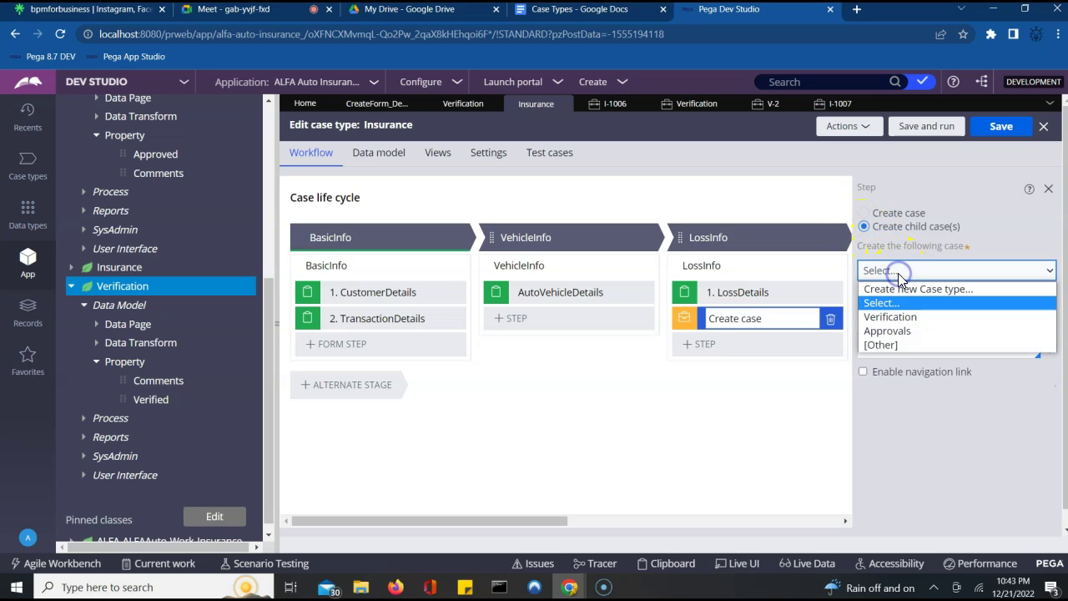
{"action": "left_click", "coordinate": [892, 332]}
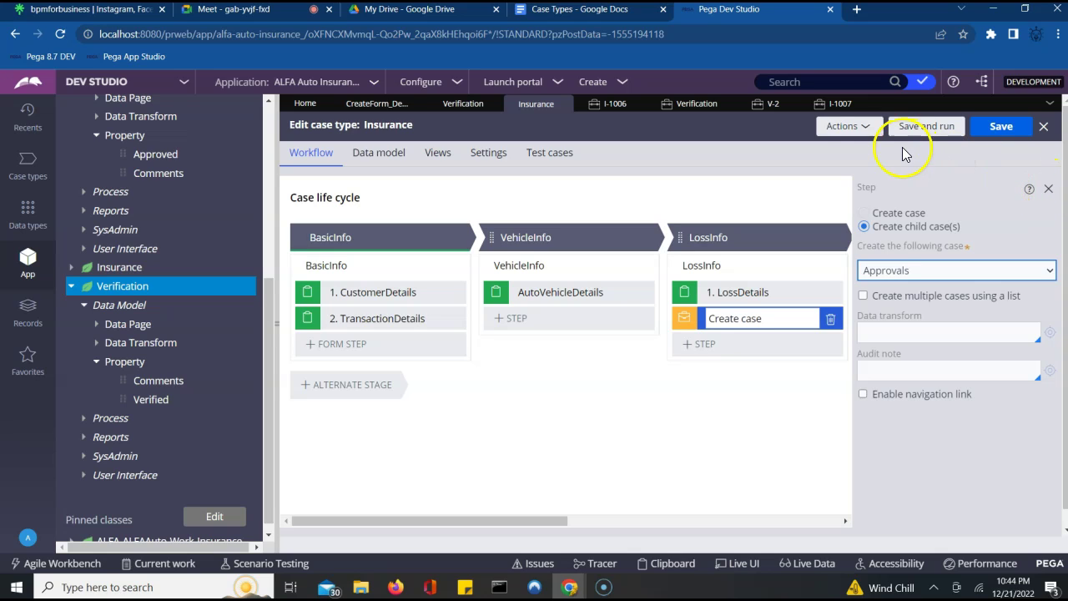
{"action": "left_click", "coordinate": [868, 133]}
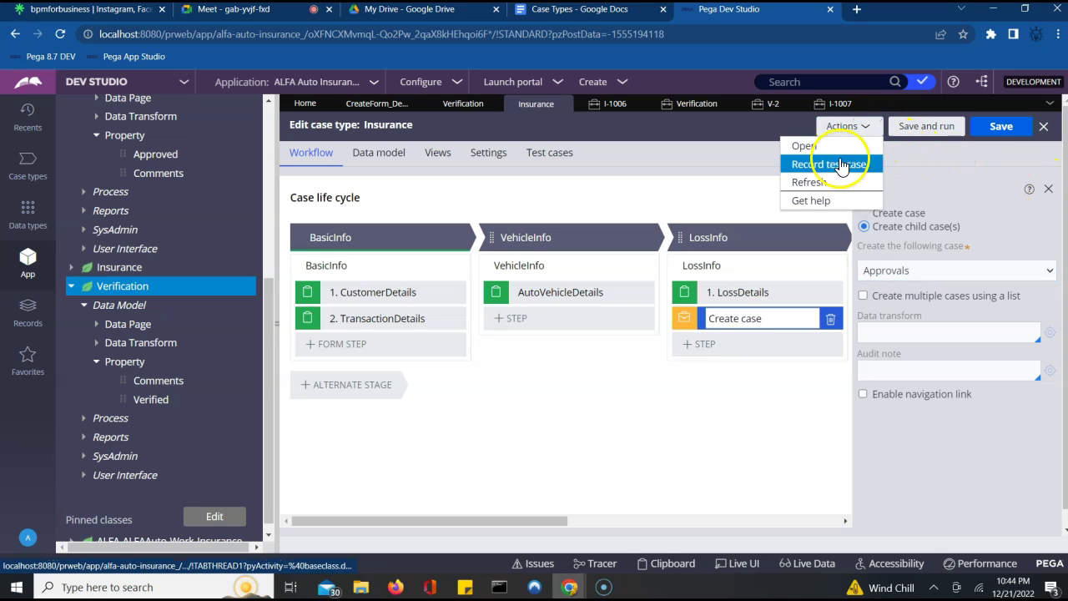
{"action": "left_click", "coordinate": [824, 182]}
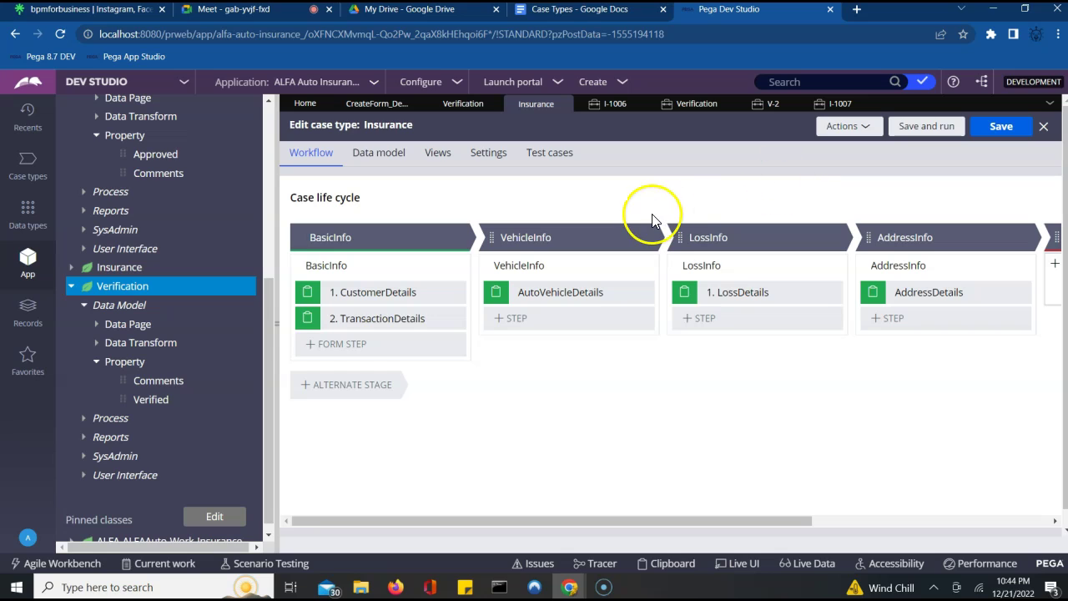
- Add a Create case automation step to the LossInfo stage again
{"action": "left_click", "coordinate": [701, 321]}
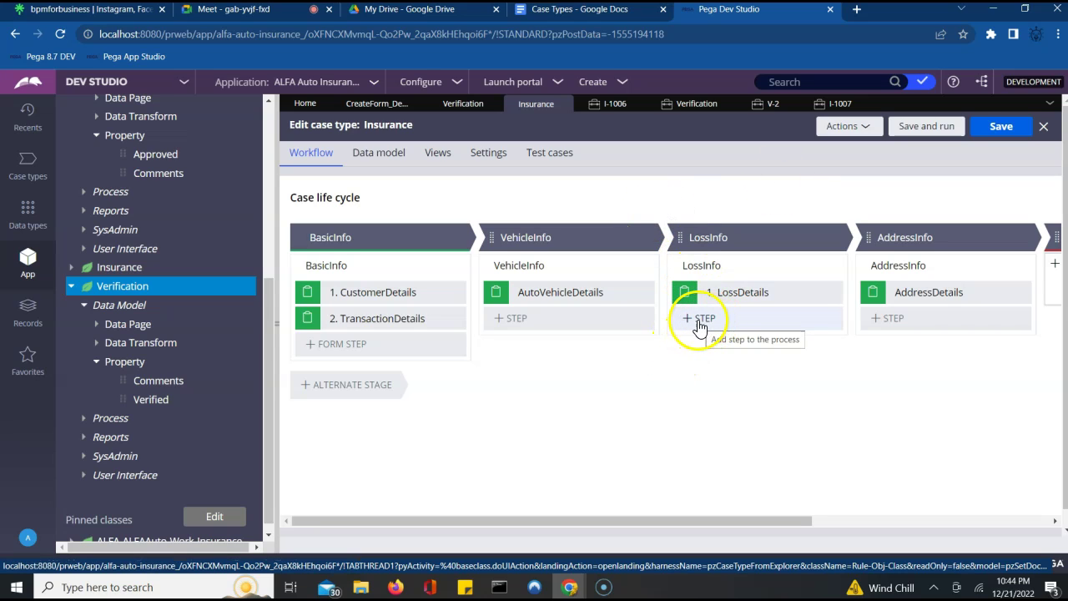
{"action": "left_click", "coordinate": [699, 322]}
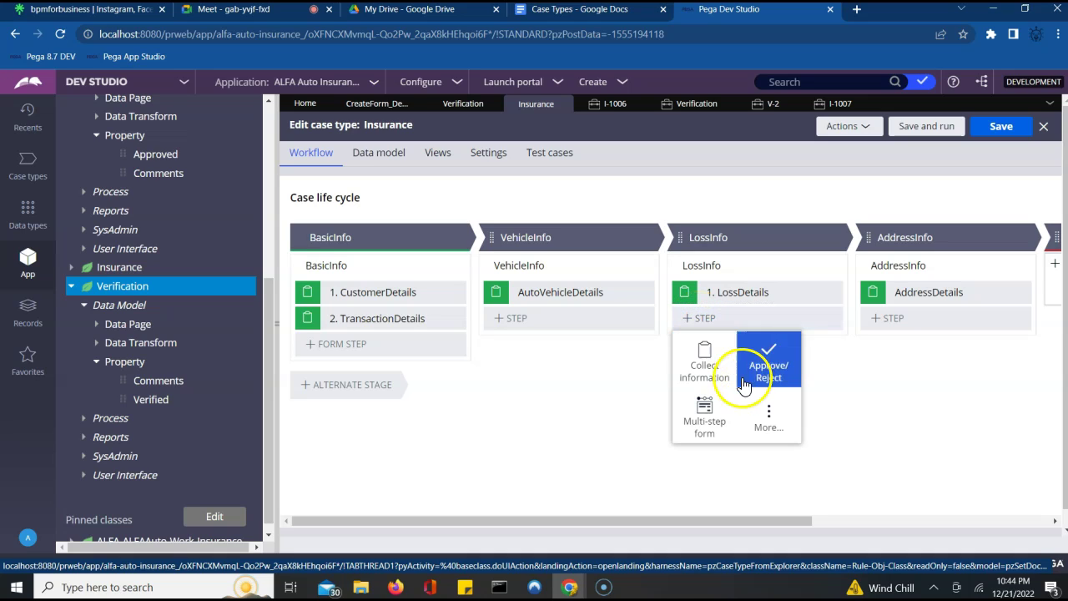
{"action": "left_click", "coordinate": [766, 413]}
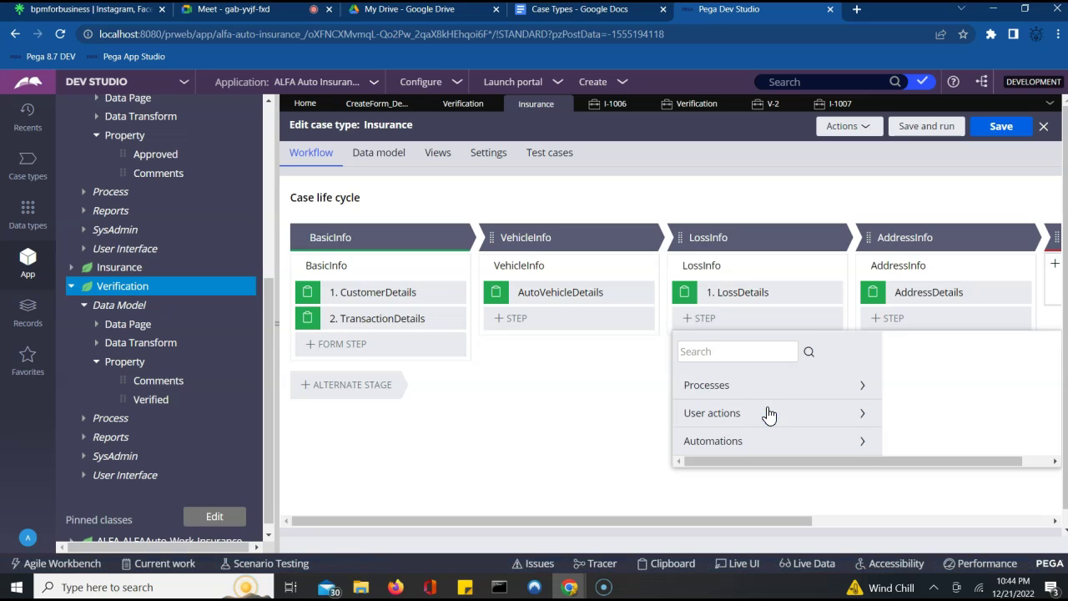
{"action": "left_click", "coordinate": [862, 443]}
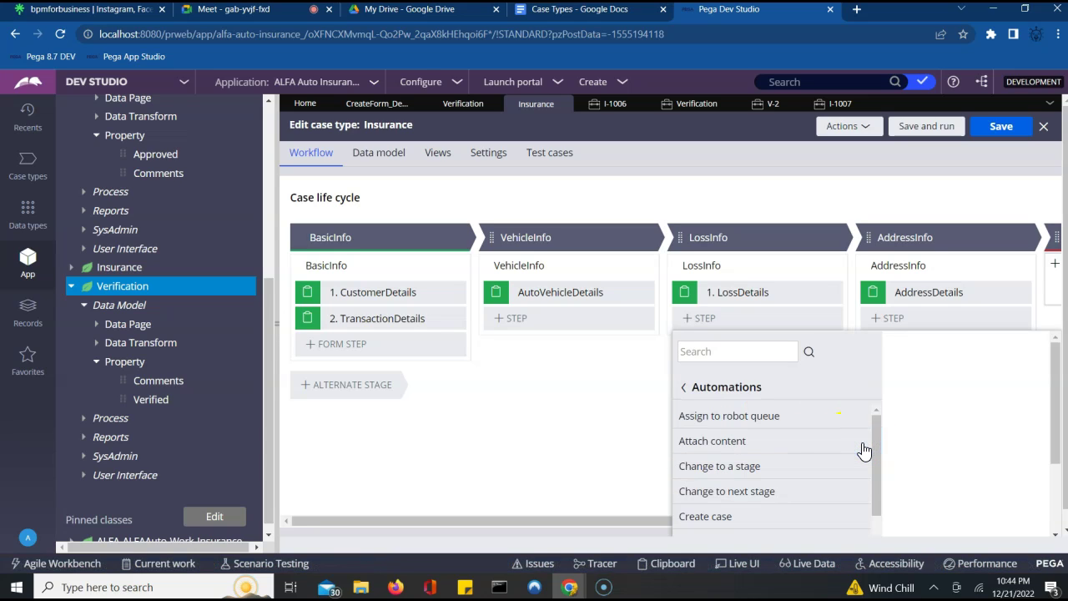
{"action": "left_click", "coordinate": [717, 519]}
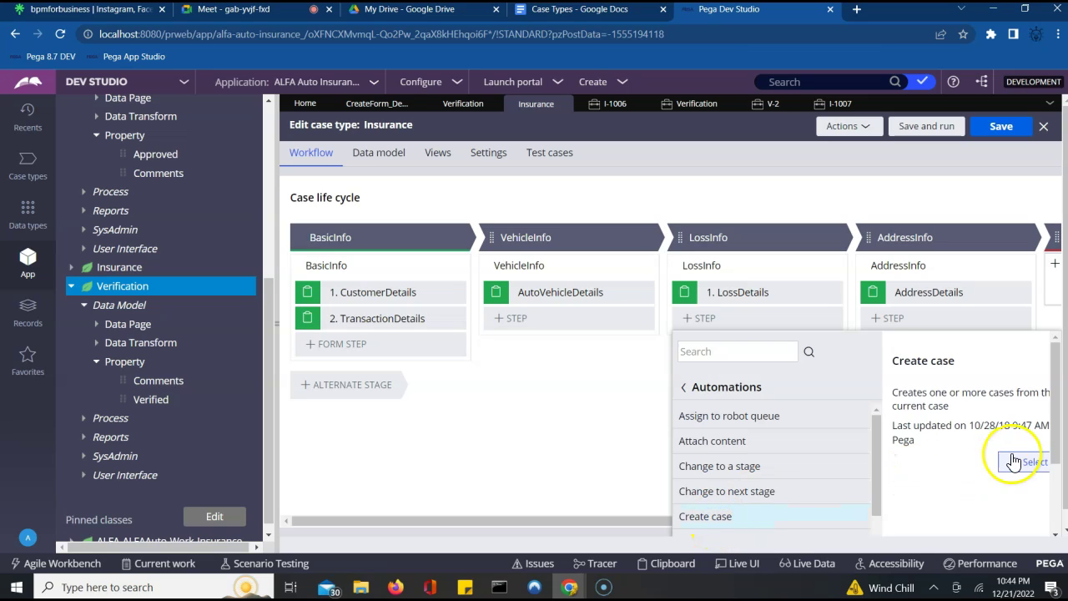
{"action": "left_click", "coordinate": [1027, 463]}
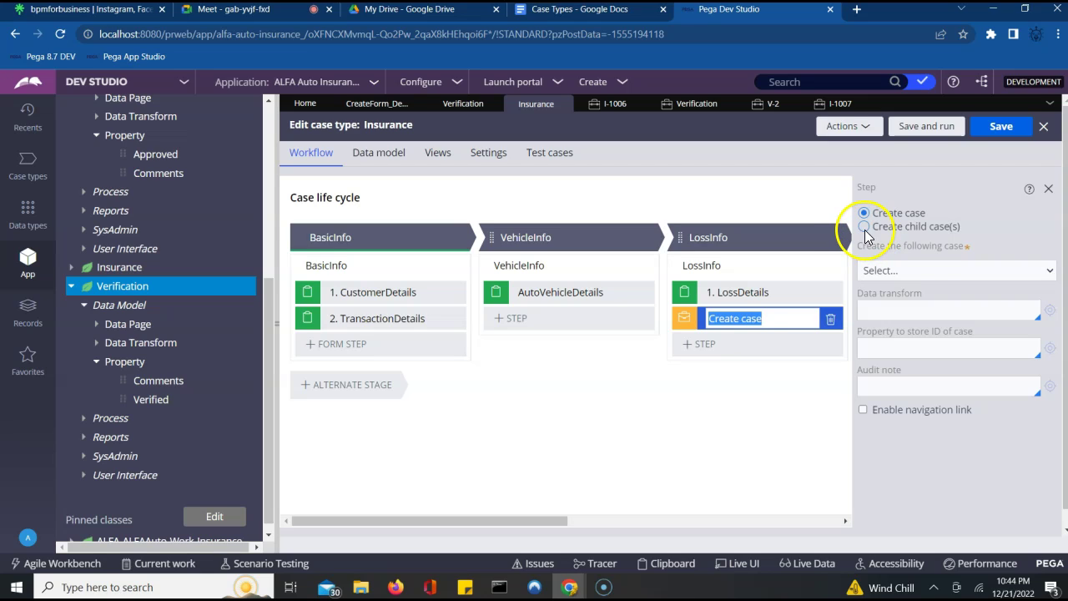
- Configure the step to create child Approvals cases and acknowledge the child-case information notice
{"action": "left_click", "coordinate": [863, 227]}
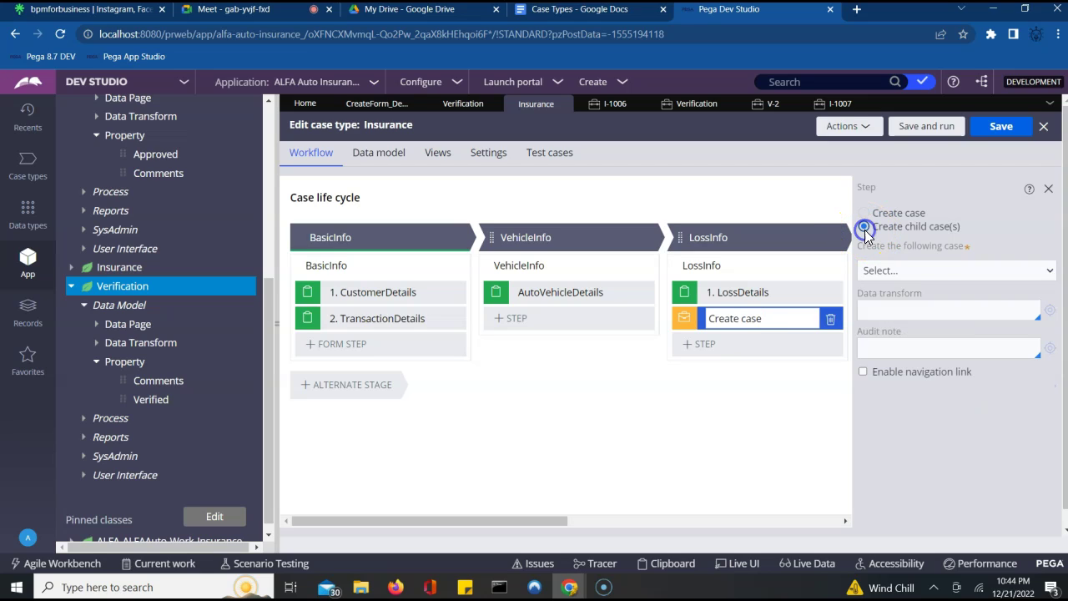
{"action": "left_click", "coordinate": [884, 271]}
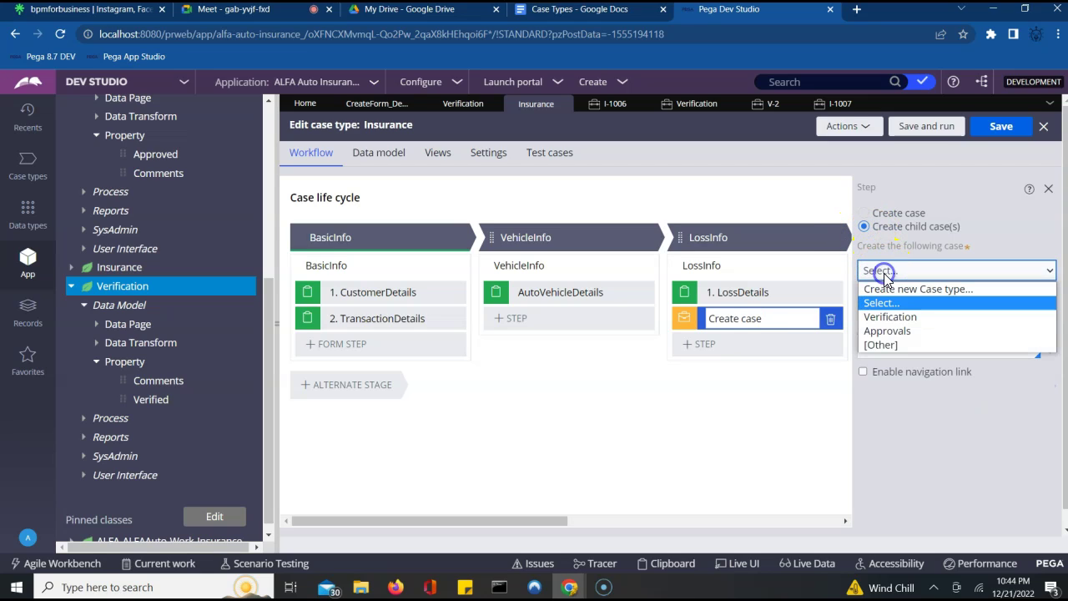
{"action": "left_click", "coordinate": [886, 330]}
{"action": "left_click", "coordinate": [1016, 368]}
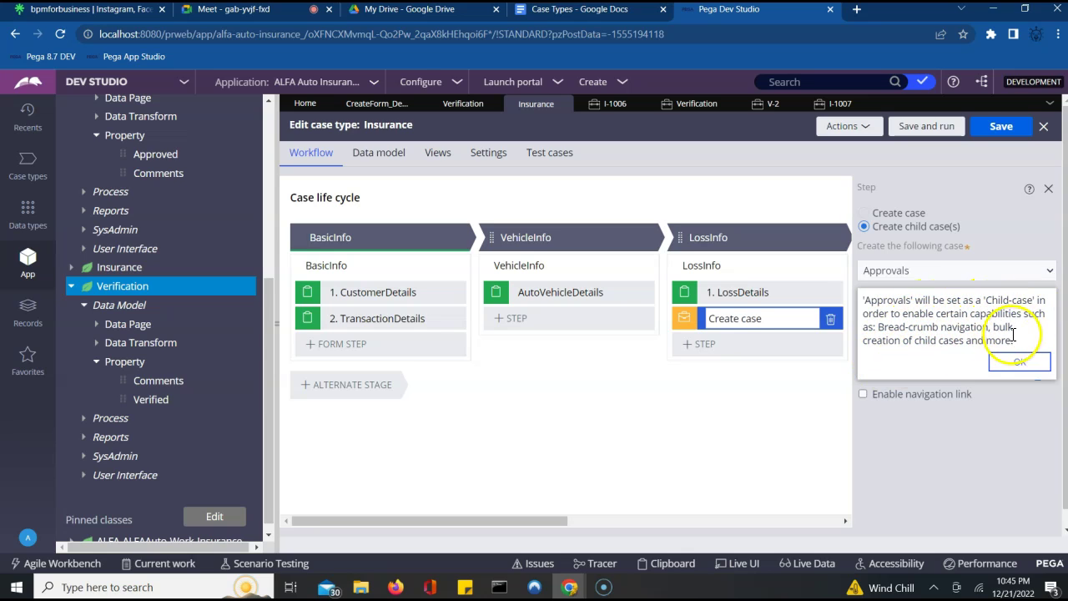
{"action": "left_click", "coordinate": [1019, 362]}
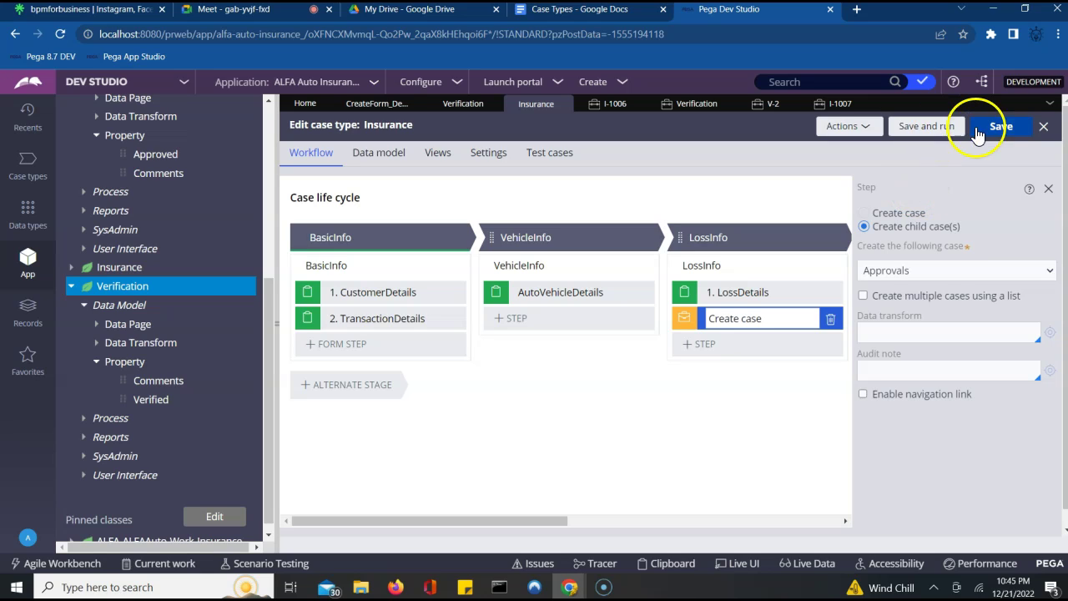
- Save and run the Insurance case type as I-1008, confirming V-4 in the refreshed Verification list
{"action": "left_click", "coordinate": [937, 131]}
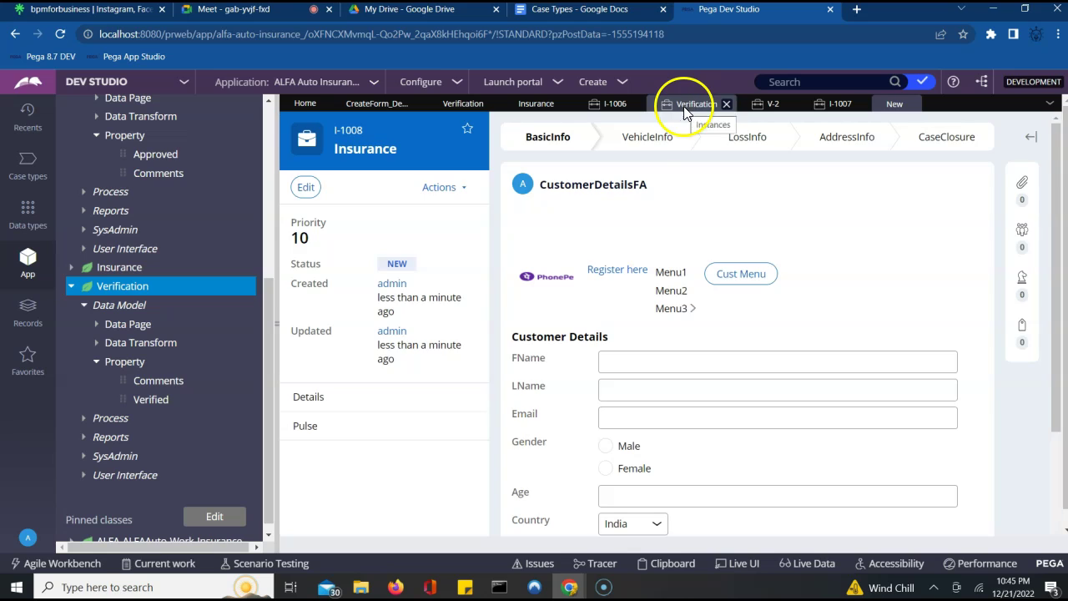
{"action": "left_click", "coordinate": [685, 108]}
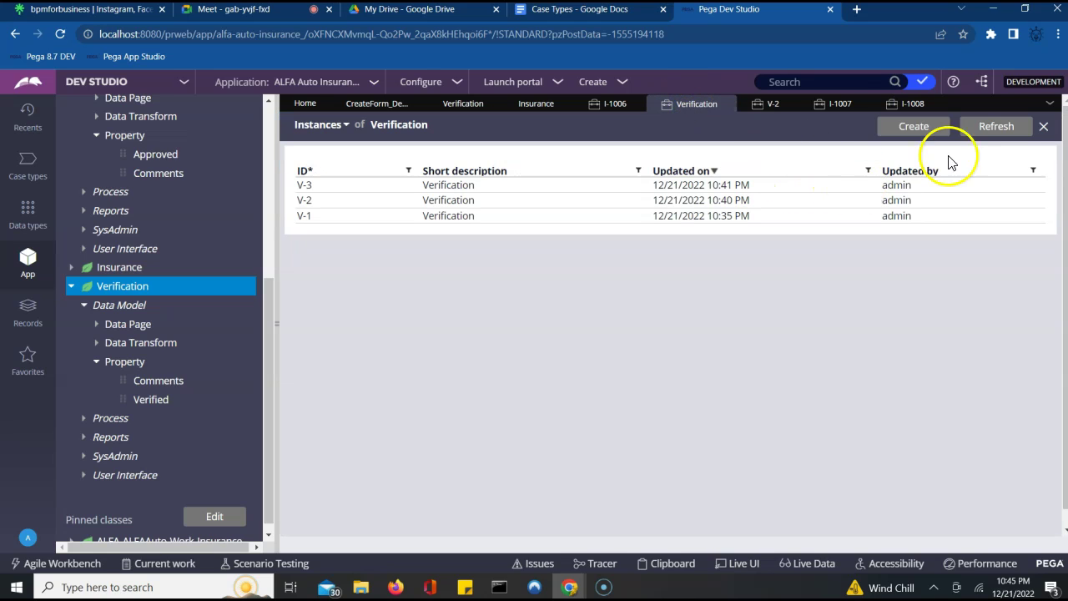
{"action": "left_click", "coordinate": [995, 129]}
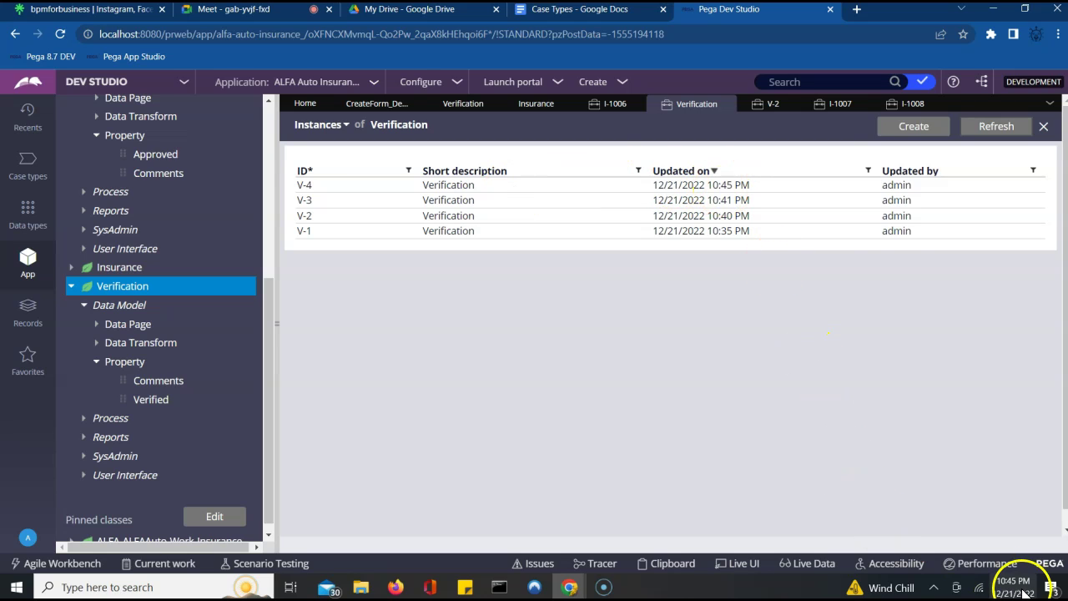
{"action": "left_click", "coordinate": [907, 104]}
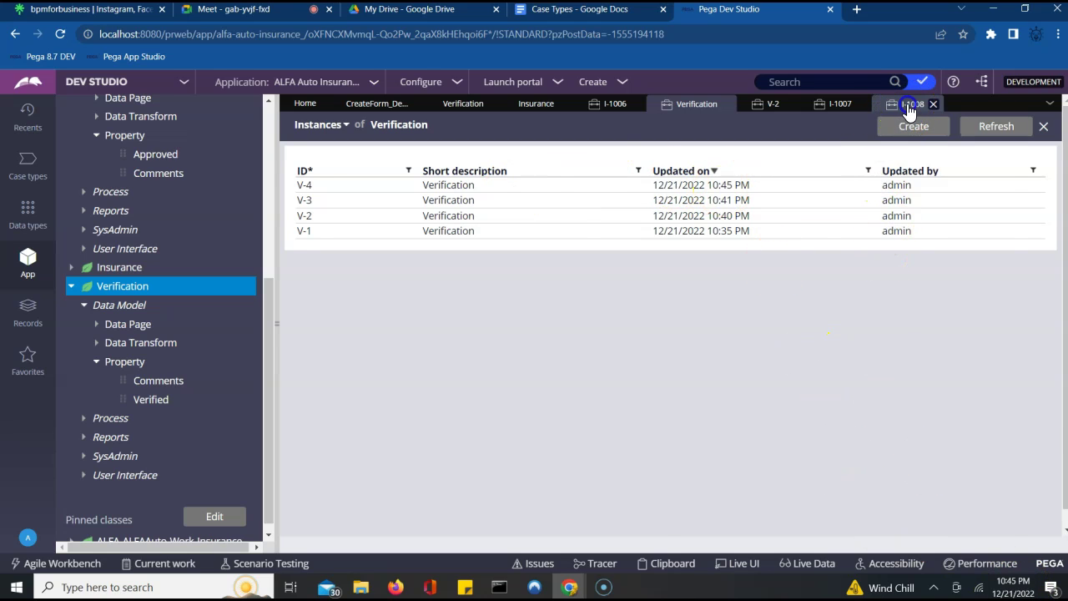
{"action": "left_click", "coordinate": [829, 304]}
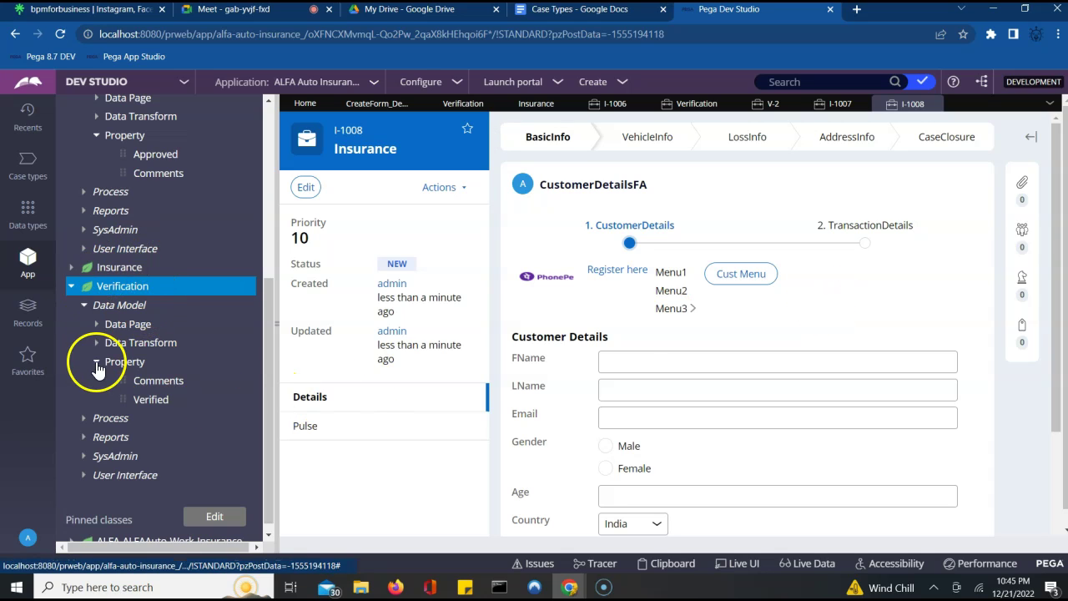
- Check the Approvals case list in the app tree, then return to Insurance case I-1008
{"action": "left_click", "coordinate": [71, 289]}
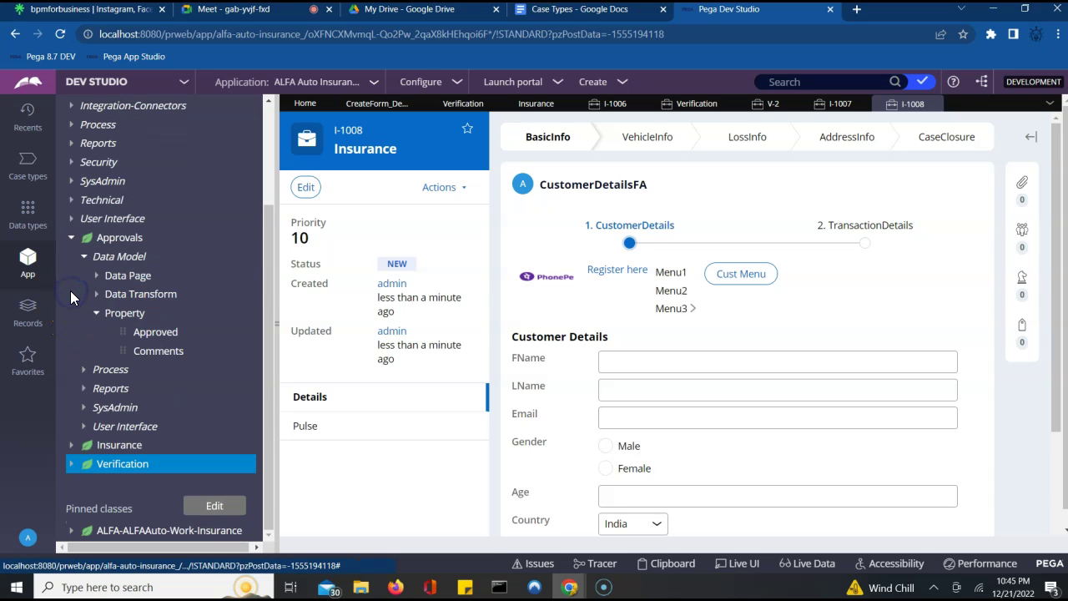
{"action": "left_click", "coordinate": [117, 244]}
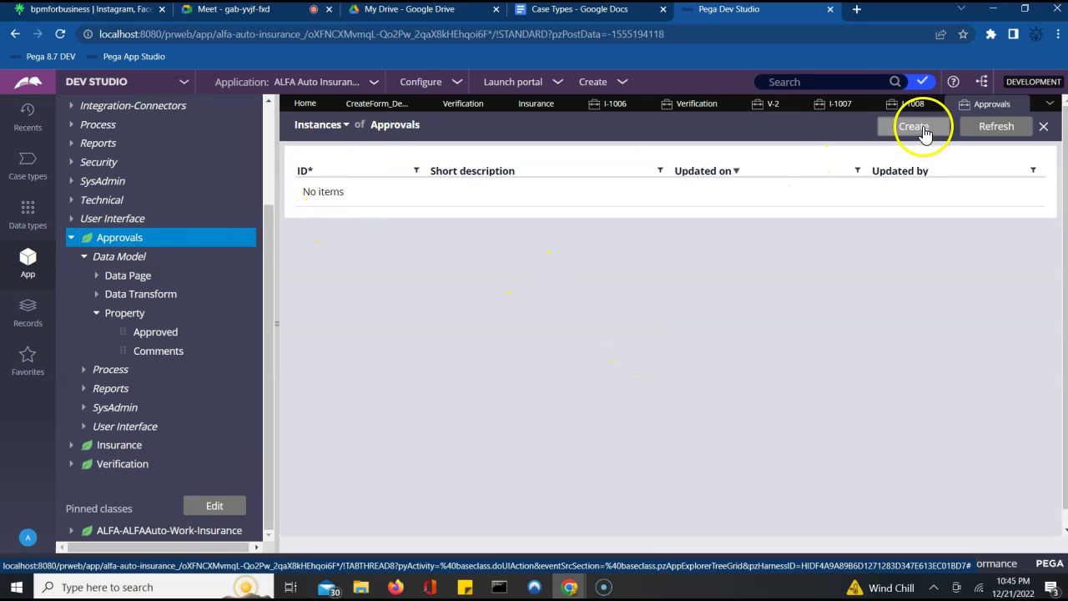
{"action": "left_click", "coordinate": [913, 104]}
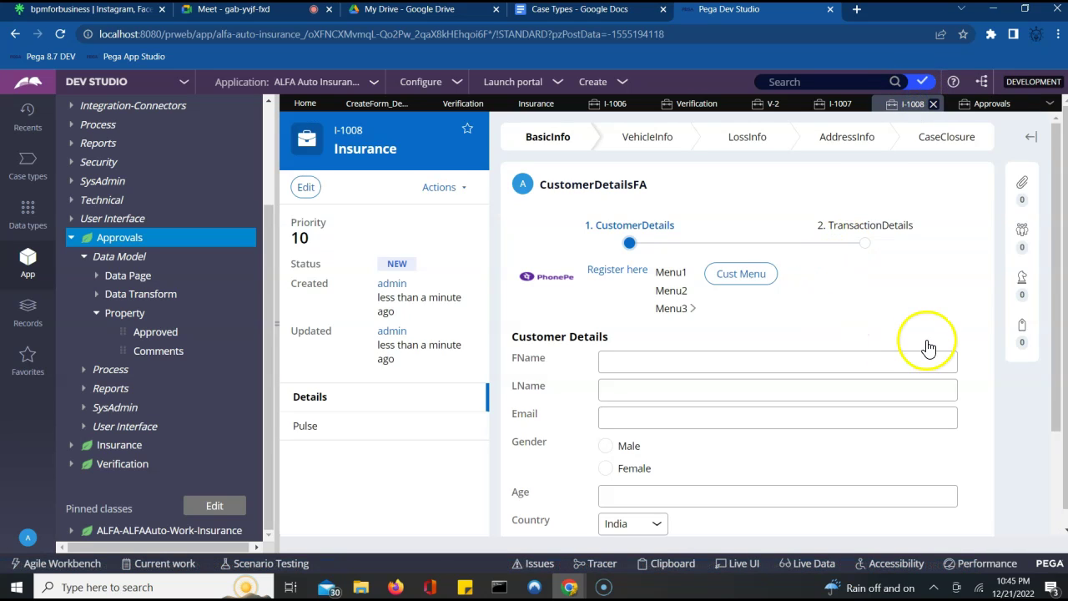
- Continue past customer and transaction details, then submit the vehicle and loss forms
{"action": "scroll", "coordinate": [928, 334], "scroll_direction": "down", "scroll_amount": 2}
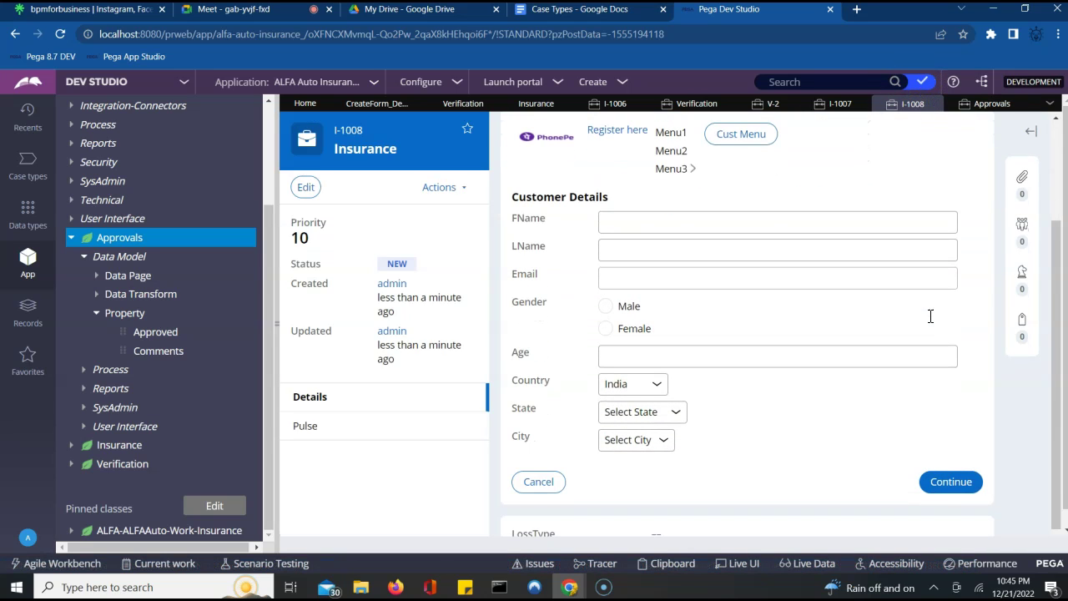
{"action": "left_click", "coordinate": [948, 482]}
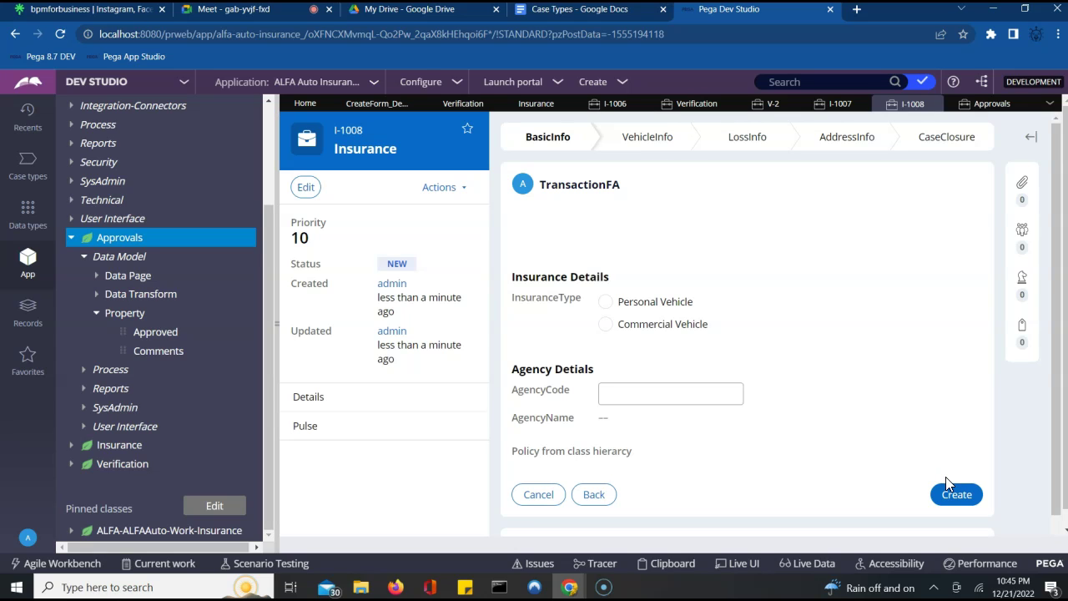
{"action": "left_click", "coordinate": [957, 516]}
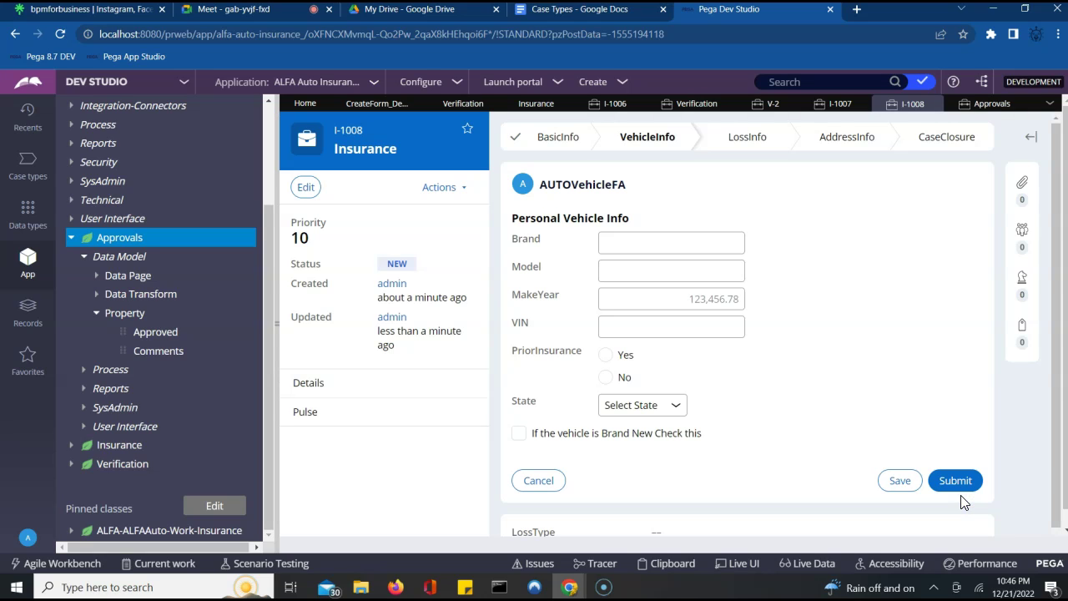
{"action": "left_click", "coordinate": [940, 487]}
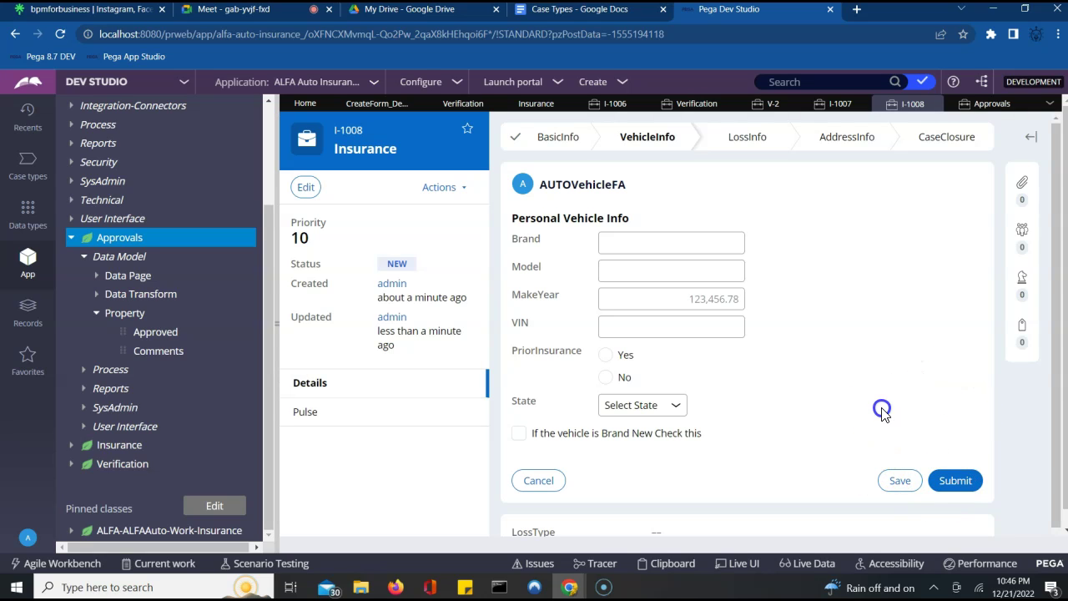
{"action": "left_click", "coordinate": [947, 482]}
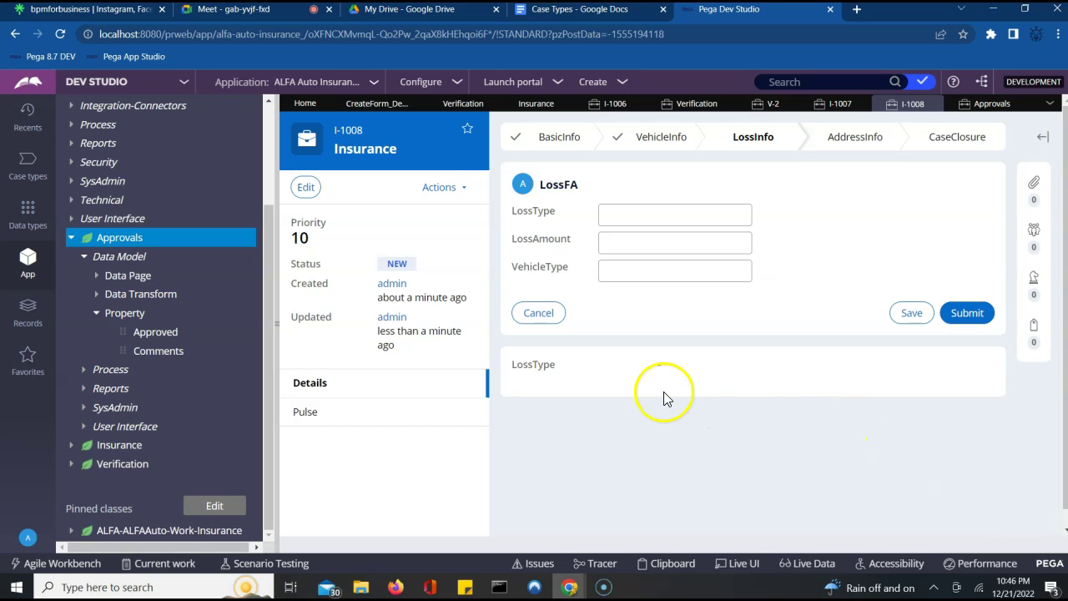
{"action": "left_click", "coordinate": [968, 313]}
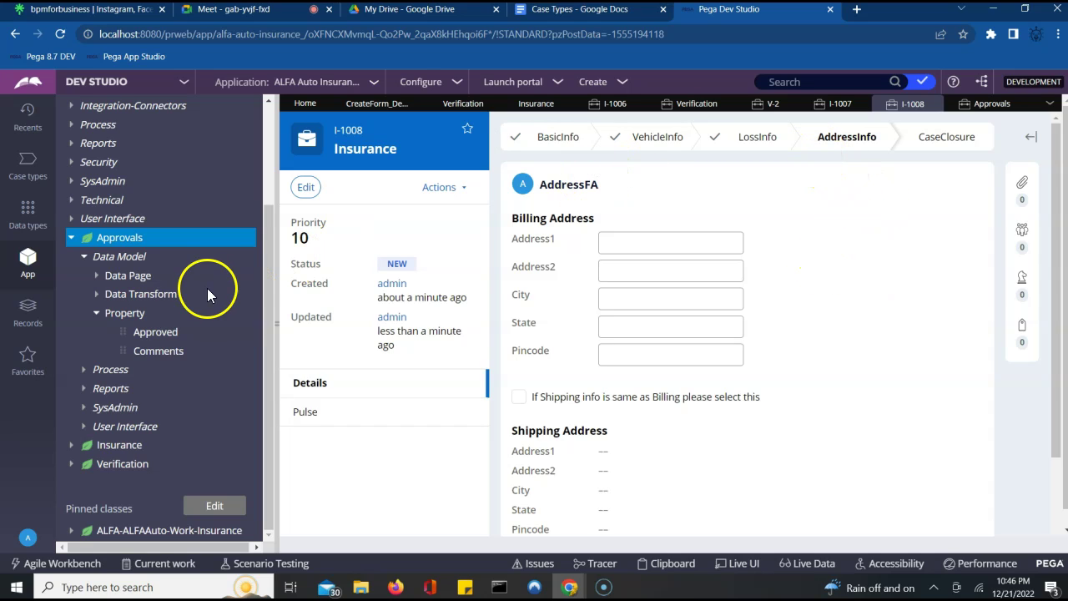
- Open Approvals child case A-1, then navigate from it to its parent Insurance case I-1008
{"action": "left_click", "coordinate": [120, 238]}
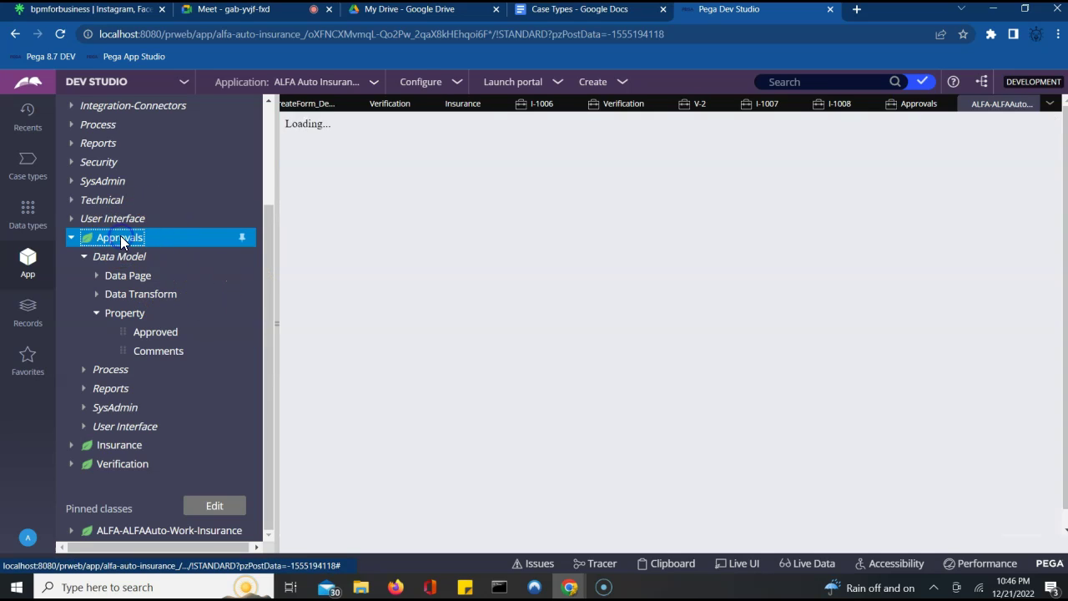
{"action": "left_click", "coordinate": [447, 187]}
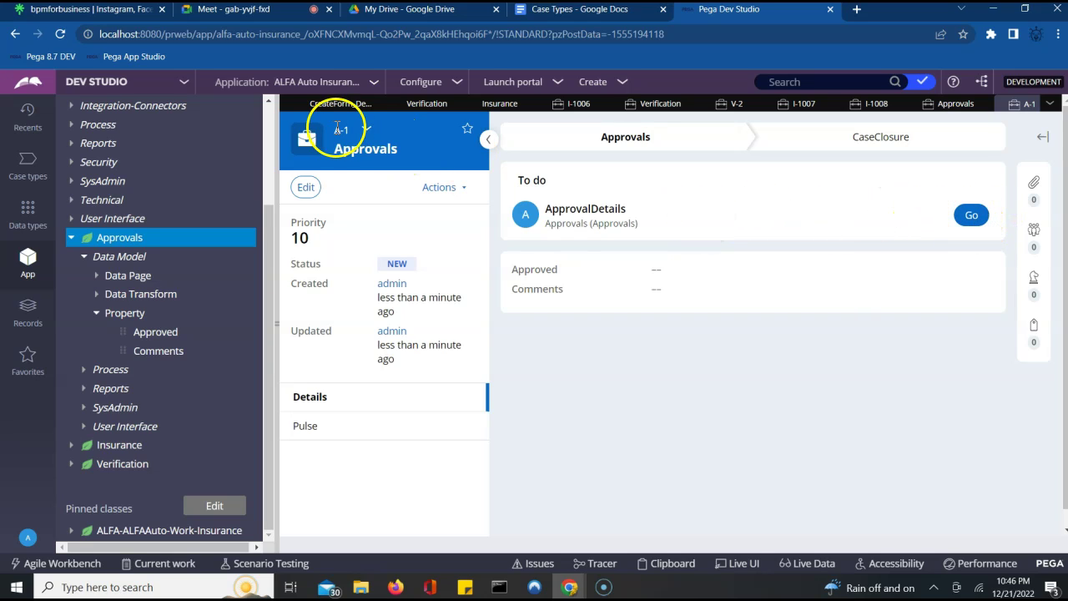
{"action": "left_click", "coordinate": [368, 131]}
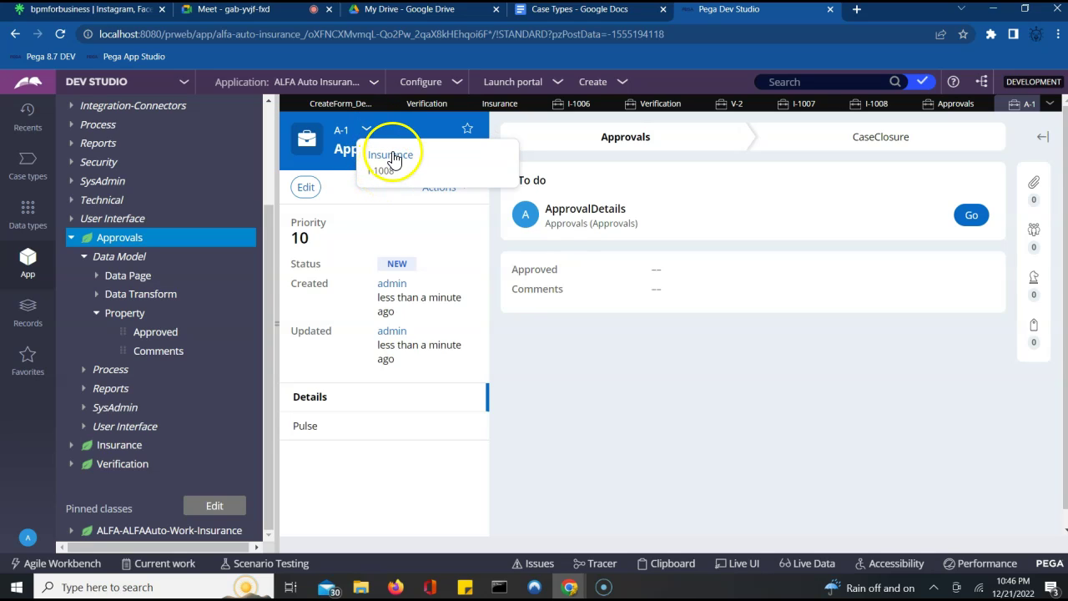
{"action": "left_click", "coordinate": [391, 157]}
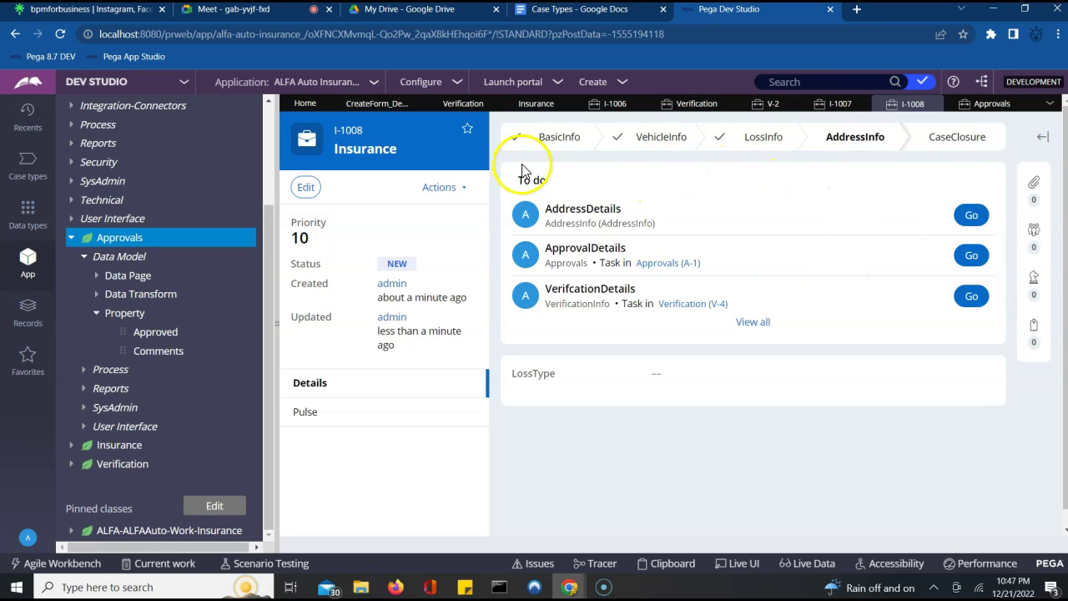
- Return to the Insurance case type's workflow with the Step properties panel closed
{"action": "left_click", "coordinate": [531, 105]}
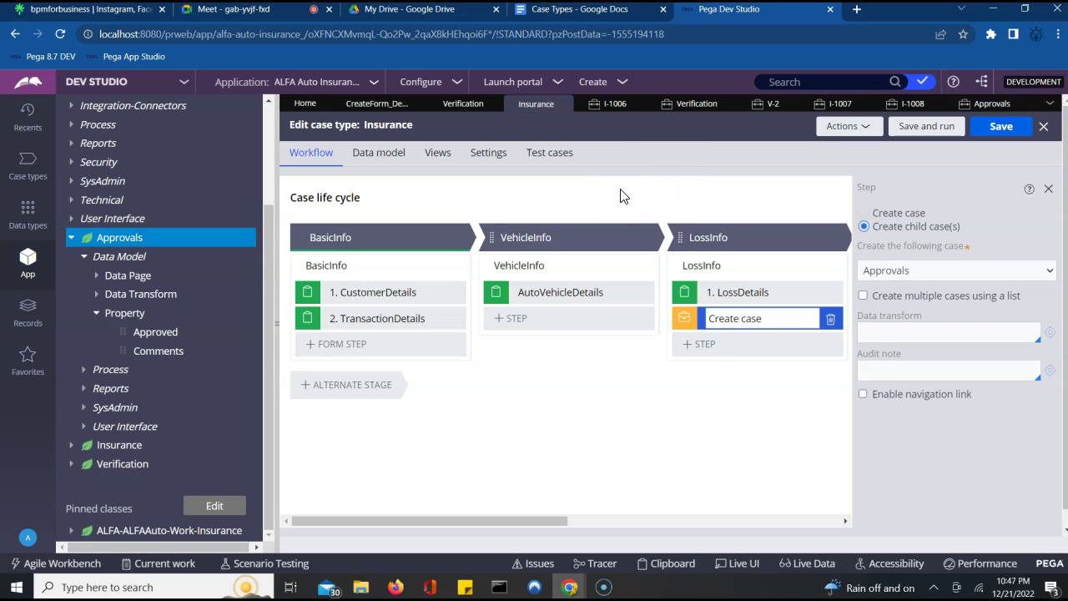
{"action": "left_click", "coordinate": [1049, 192]}
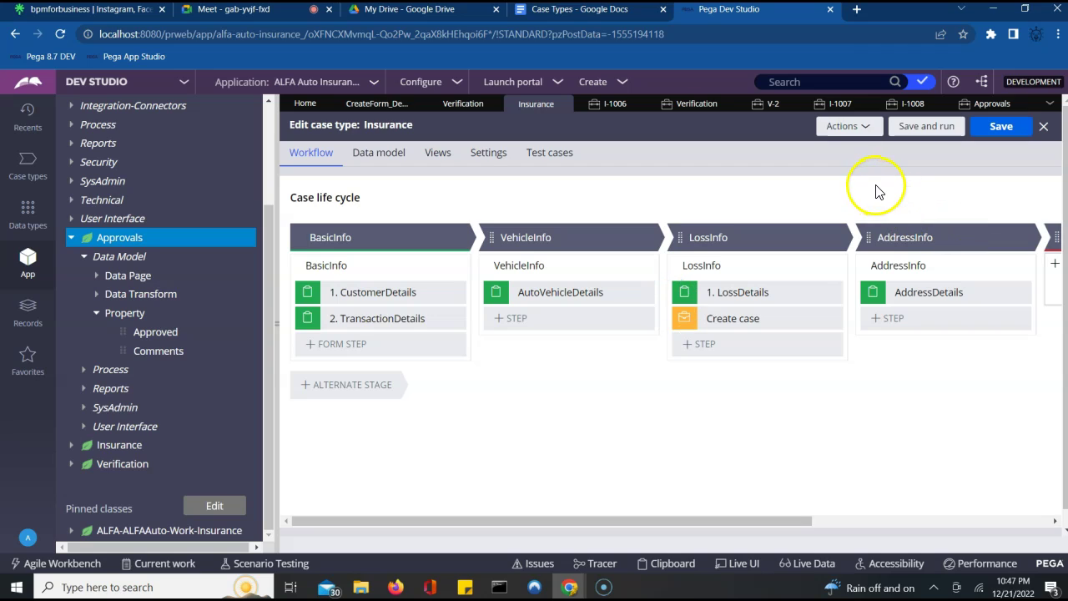
{"action": "left_click", "coordinate": [819, 215]}
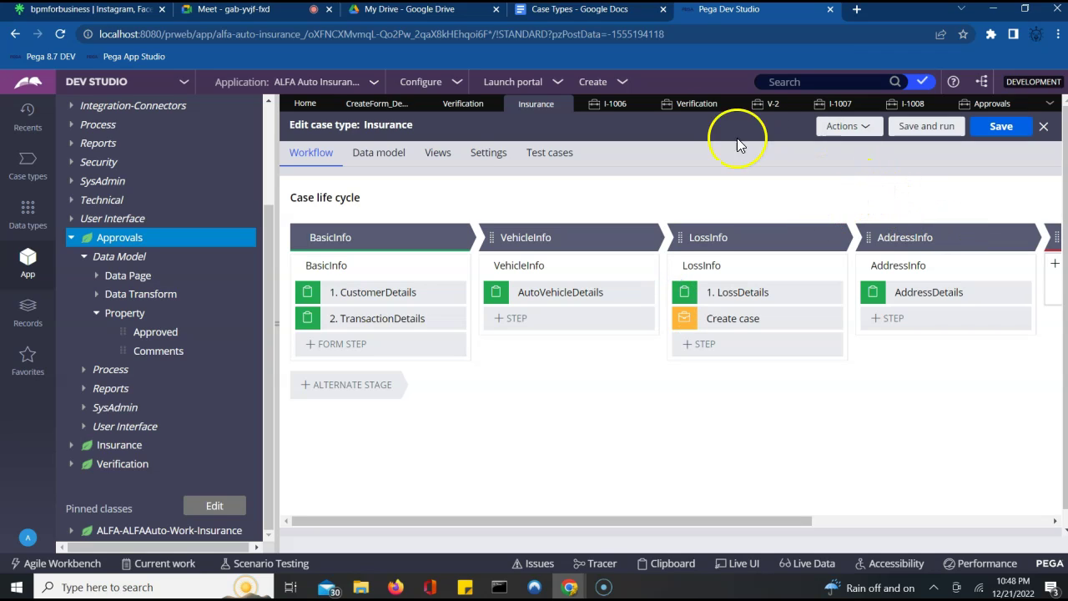
{"action": "left_click", "coordinate": [738, 187]}
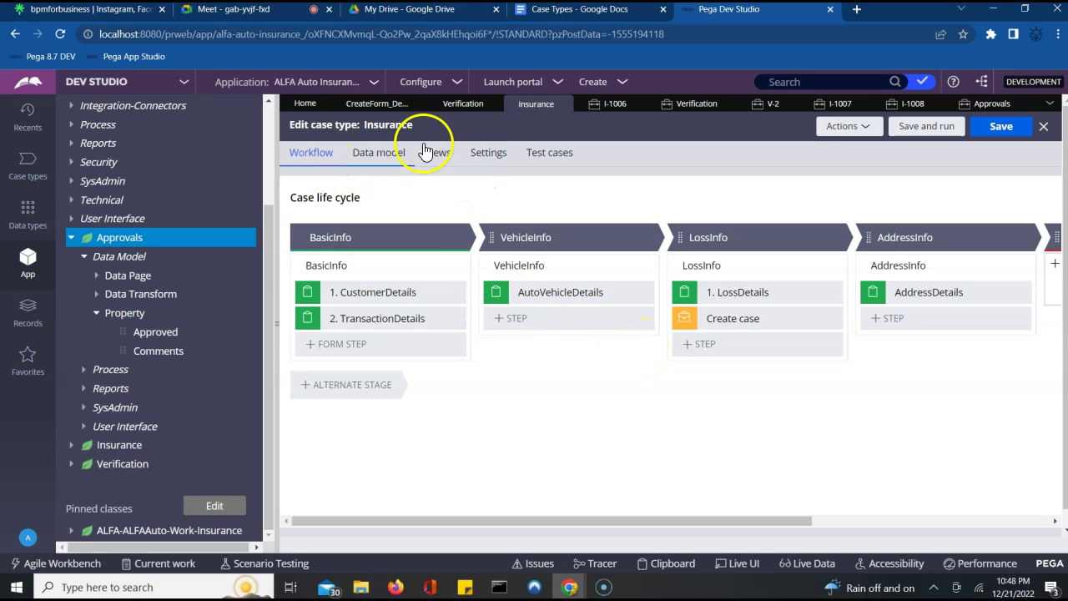
- Add a new blank calculation in the Insurance case type's Calculations settings
{"action": "left_click", "coordinate": [498, 156]}
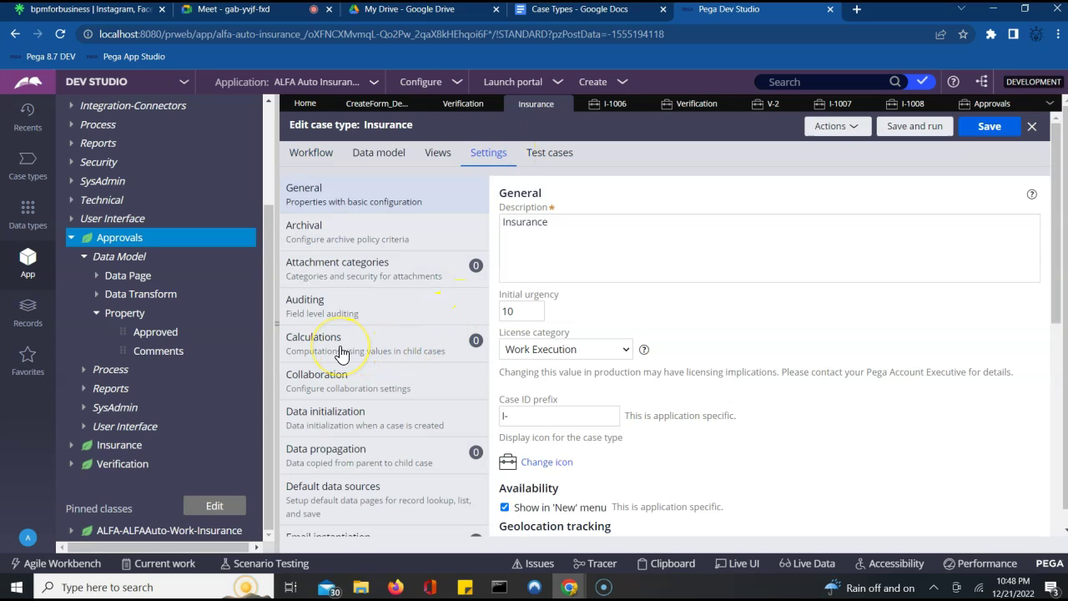
{"action": "left_click", "coordinate": [340, 346]}
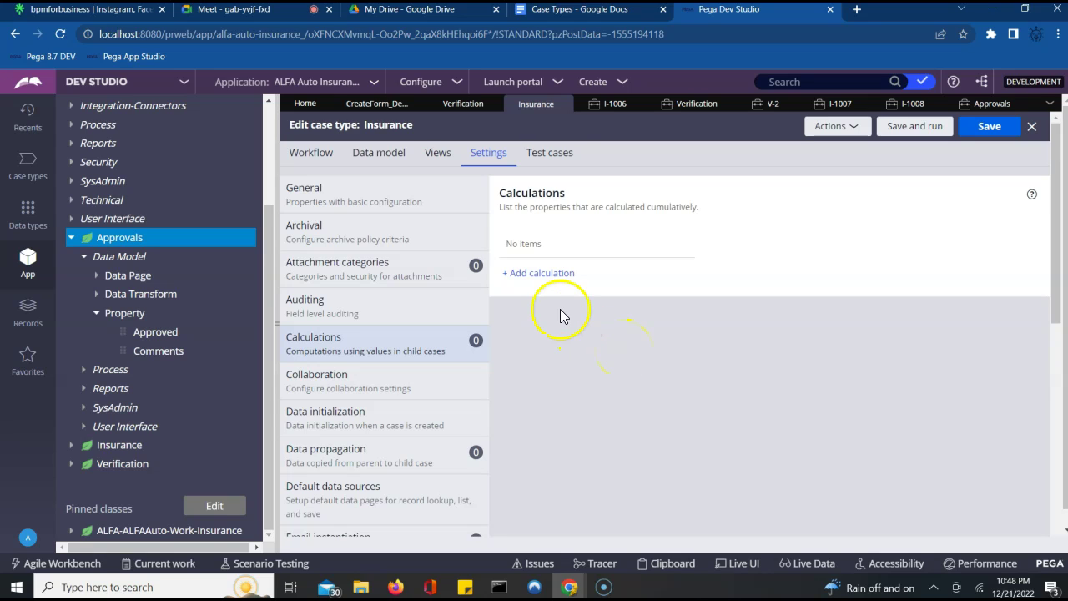
{"action": "left_click", "coordinate": [534, 275]}
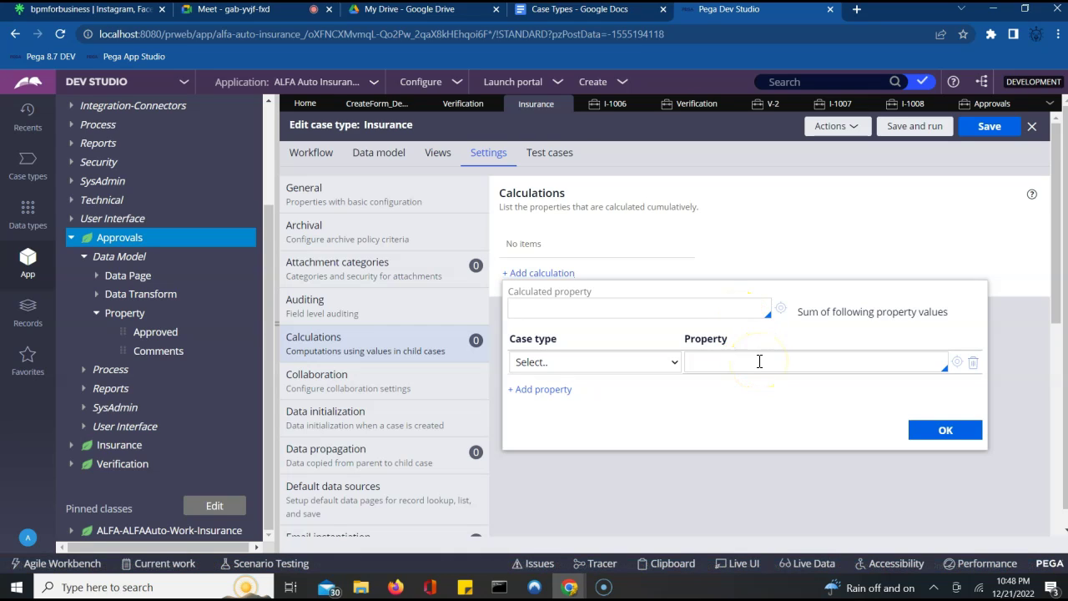
- Enter TotalQuantity as the new calculation's calculated property name
{"action": "left_click", "coordinate": [674, 365]}
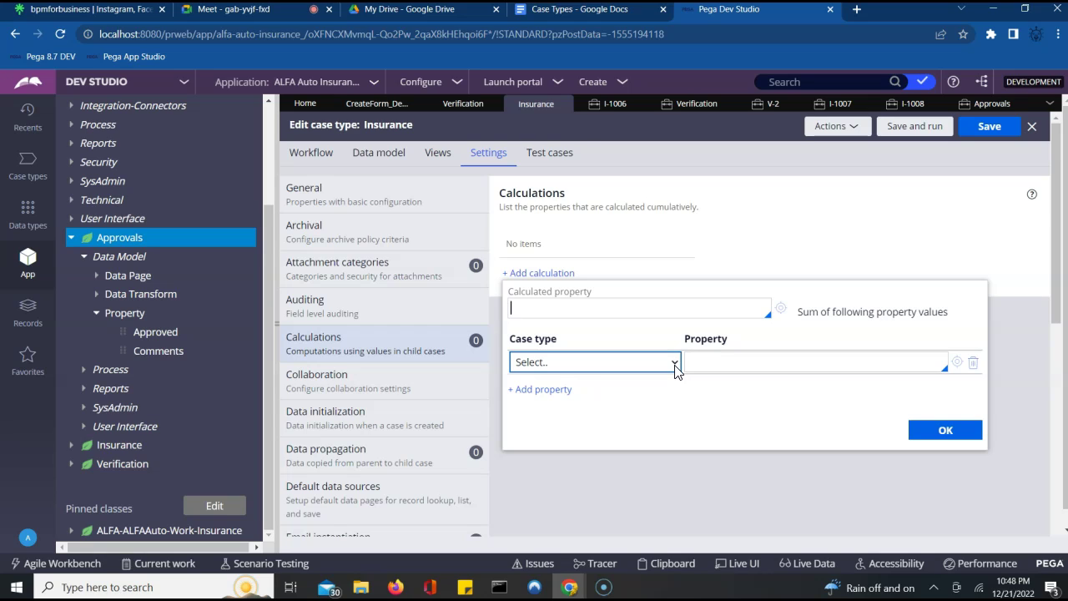
{"action": "left_click", "coordinate": [656, 347]}
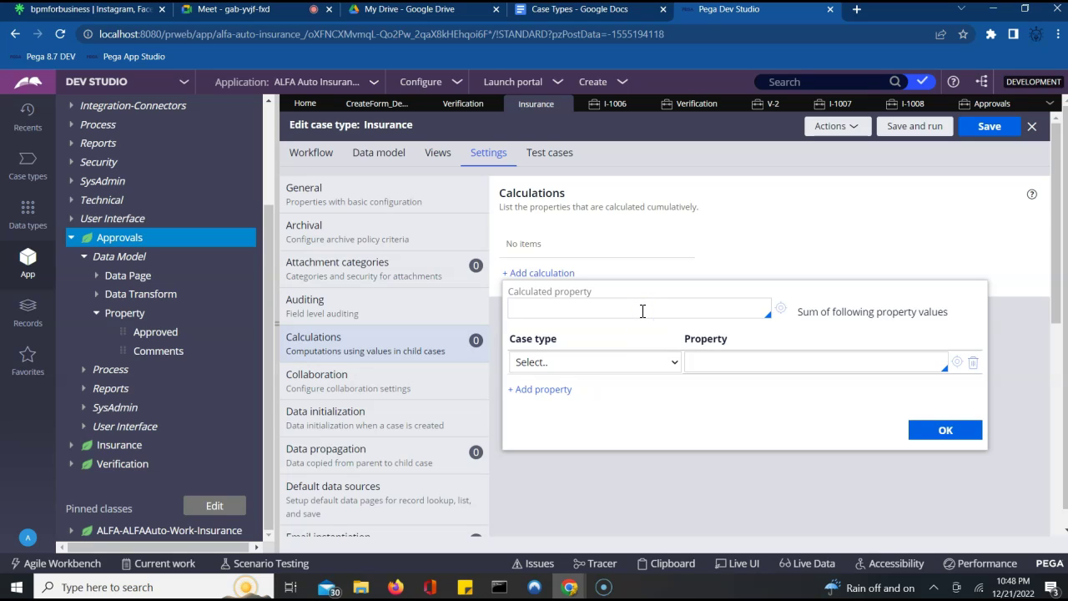
{"action": "left_click", "coordinate": [642, 310]}
{"action": "type", "text": "Total"}
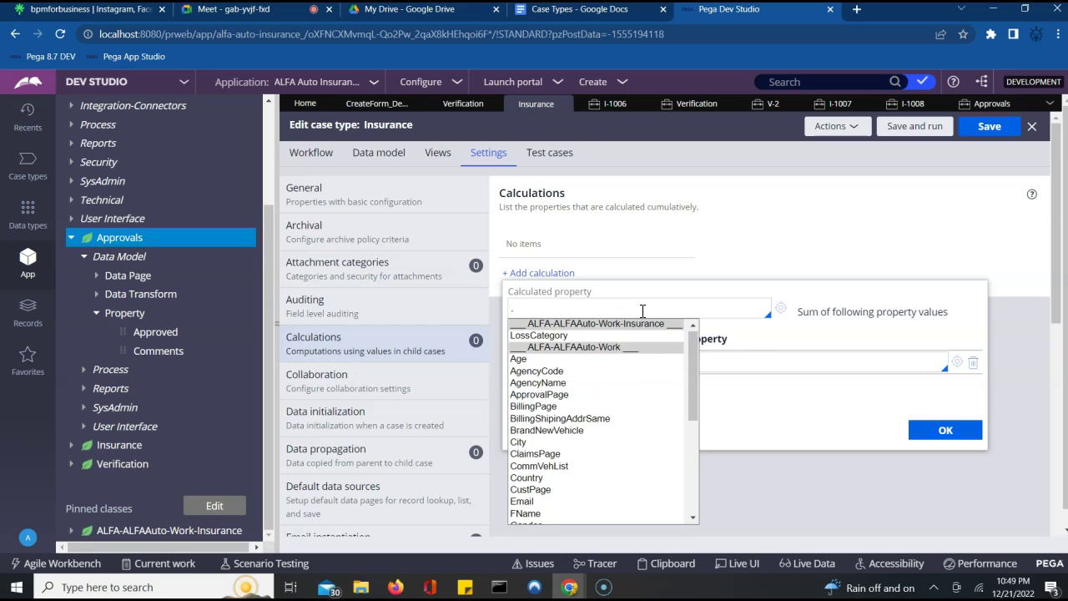
{"action": "key", "text": "Down"}
{"action": "key", "text": "Down"}
{"action": "key", "text": "Down"}
{"action": "key", "text": "Down"}
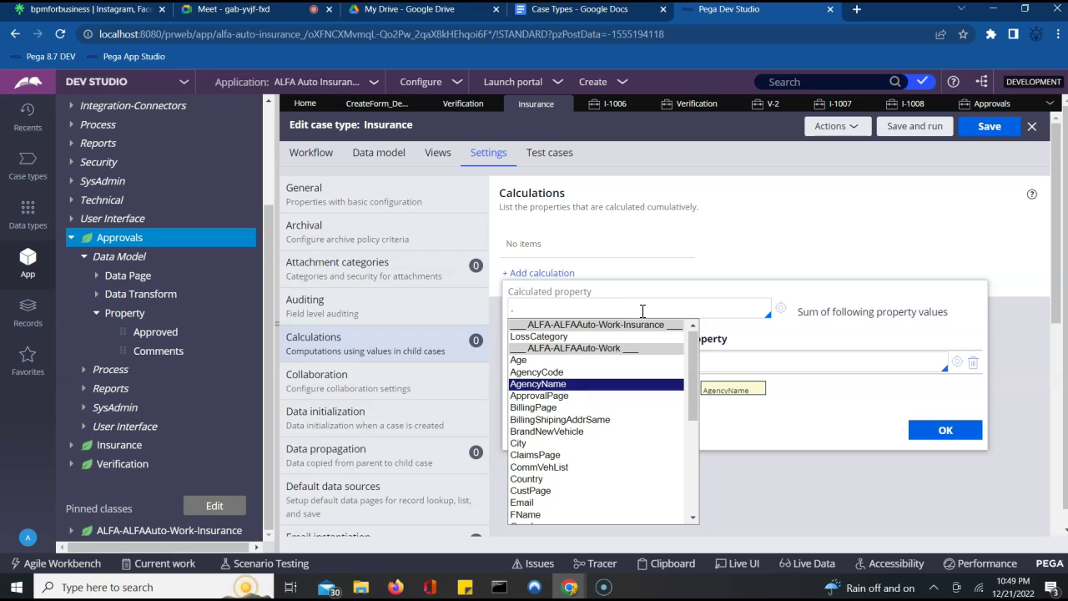
{"action": "left_click", "coordinate": [532, 310]}
{"action": "type", "text": "TotalQuantity"}
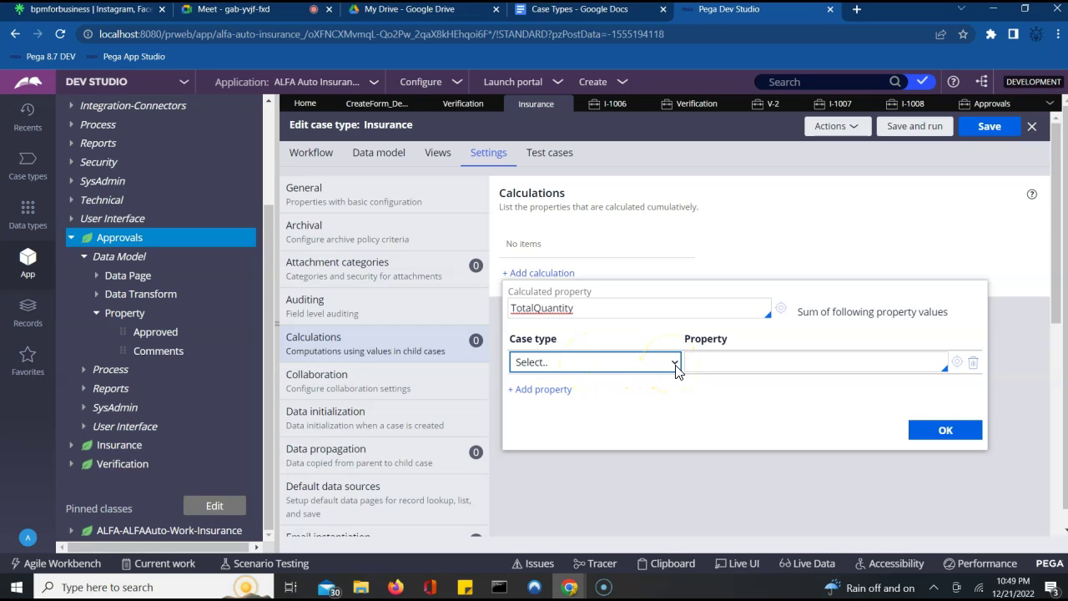
- Sum the Quantity property from the ALFA-ALFAAuto-Work-Verification child case type
{"action": "left_click", "coordinate": [601, 364]}
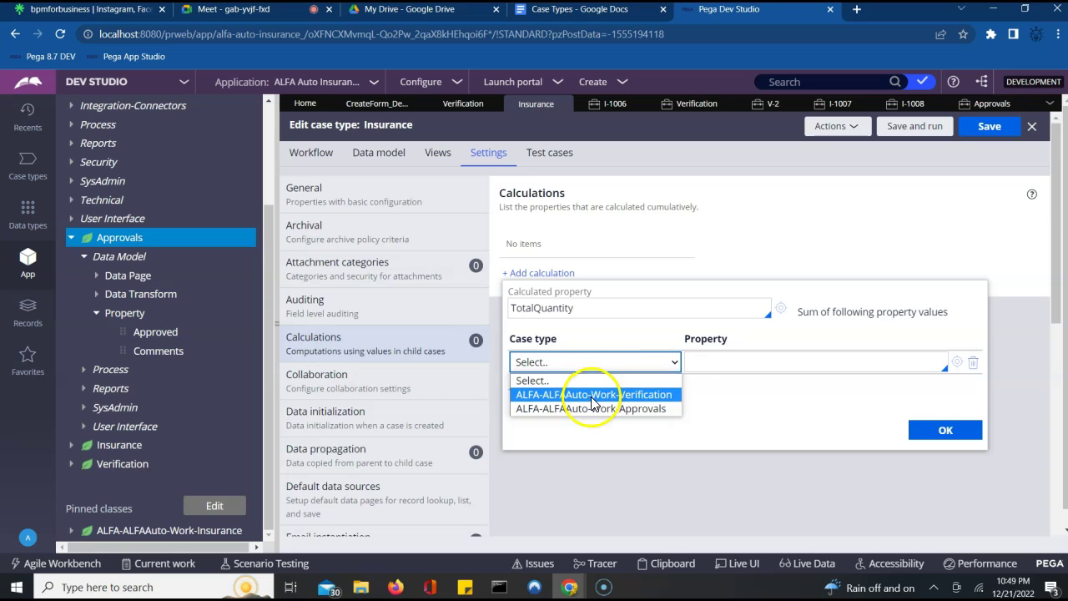
{"action": "left_click", "coordinate": [591, 403]}
{"action": "left_click", "coordinate": [719, 367]}
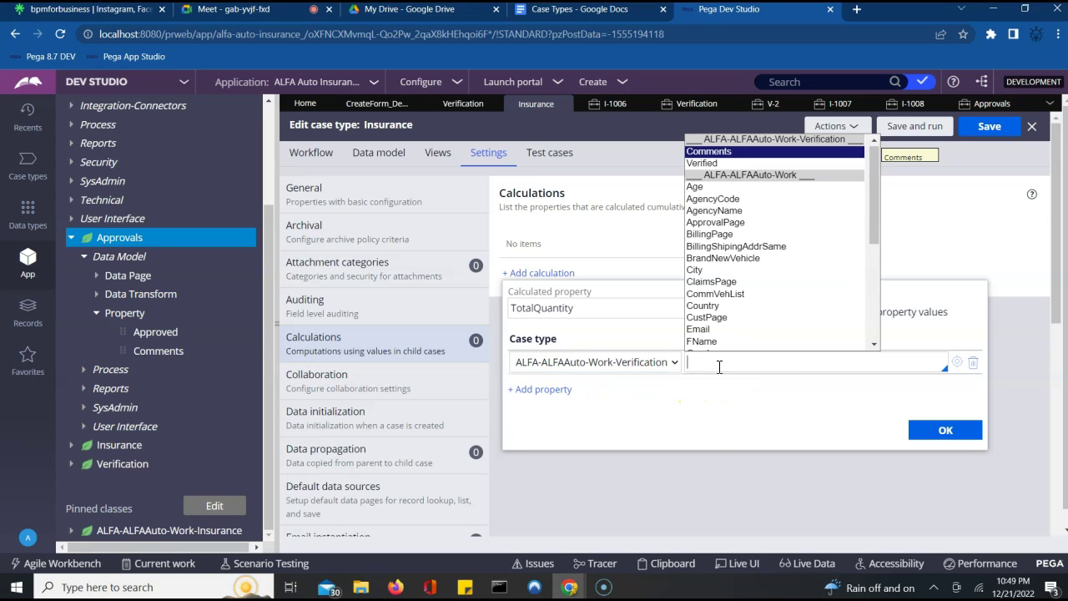
{"action": "key", "text": "Escape"}
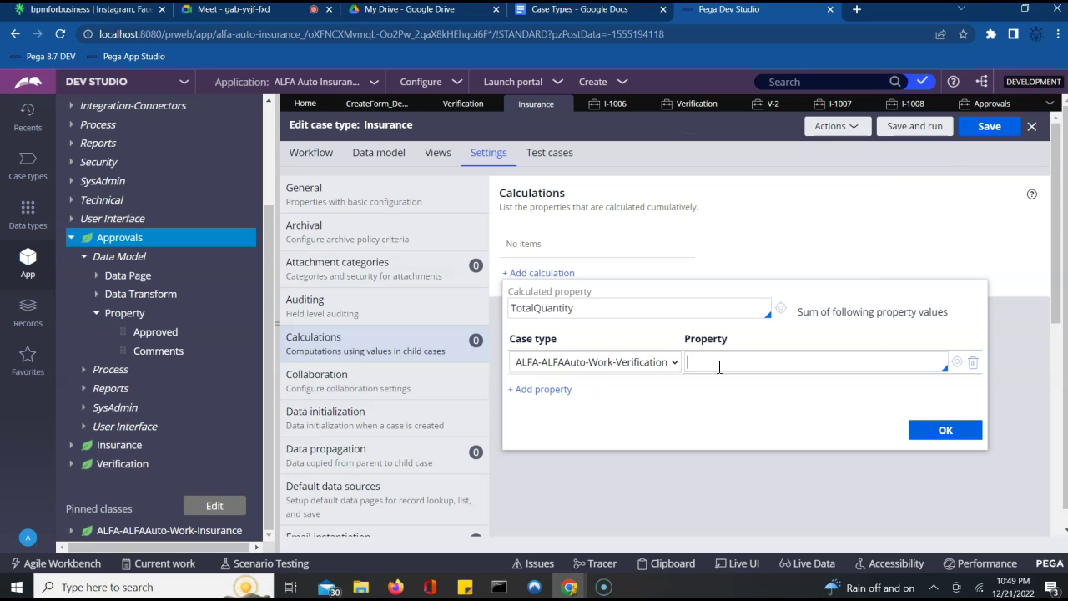
{"action": "type", "text": "Quantity"}
- Add a second row summing Quantity from ALFA-ALFAAuto-Work-Approvals and confirm the calculation
{"action": "left_click", "coordinate": [543, 397]}
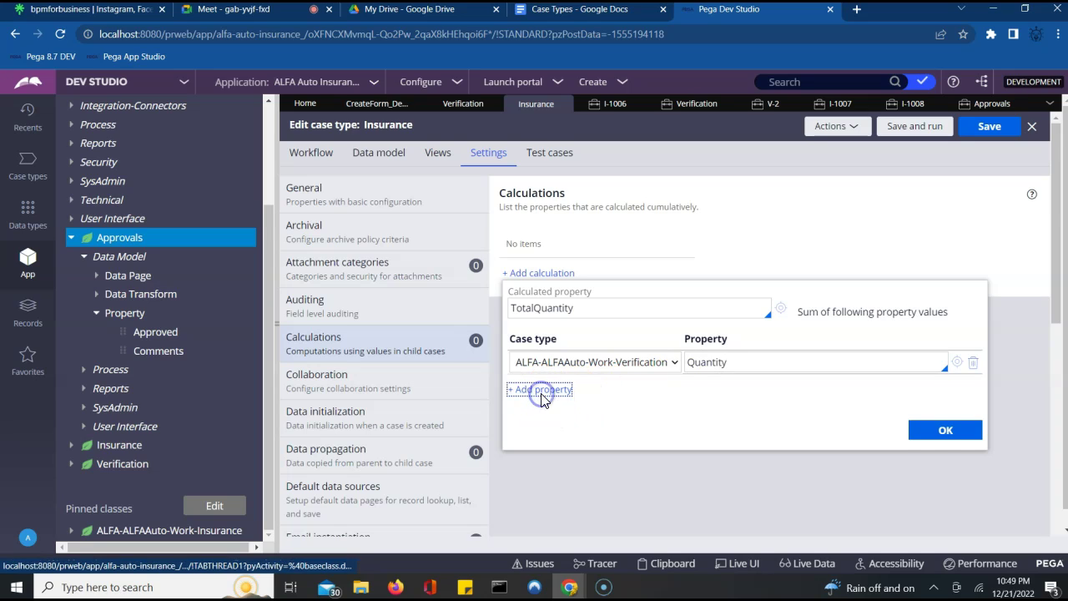
{"action": "left_click", "coordinate": [589, 386]}
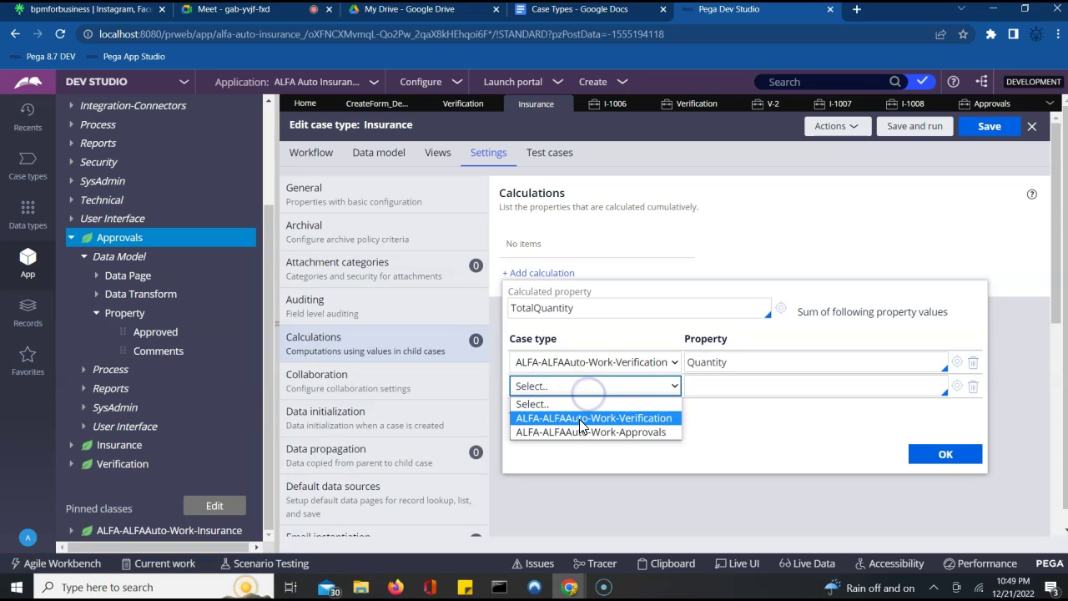
{"action": "left_click", "coordinate": [584, 431]}
{"action": "left_click", "coordinate": [742, 389]}
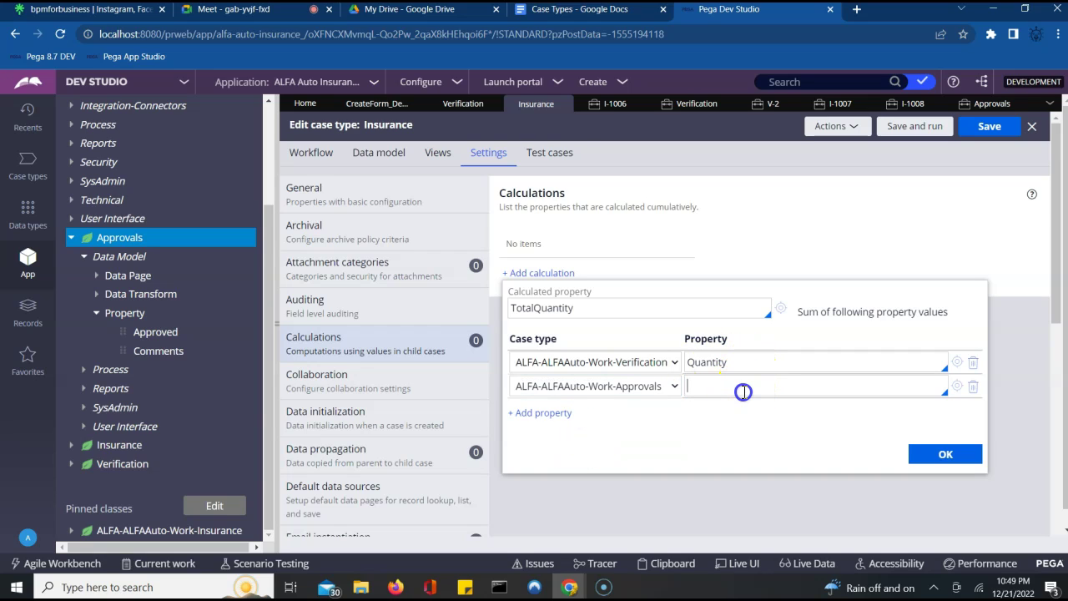
{"action": "type", "text": "Quantity"}
{"action": "left_click", "coordinate": [929, 454]}
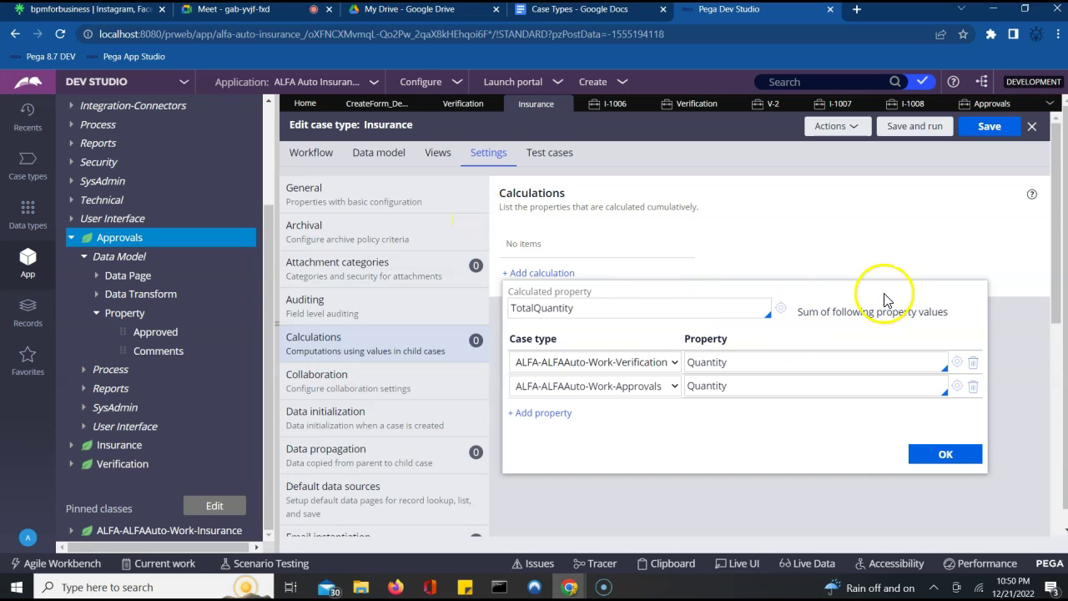
{"action": "left_click_drag", "start_coordinate": [1053, 318], "coordinate": [1053, 442]}
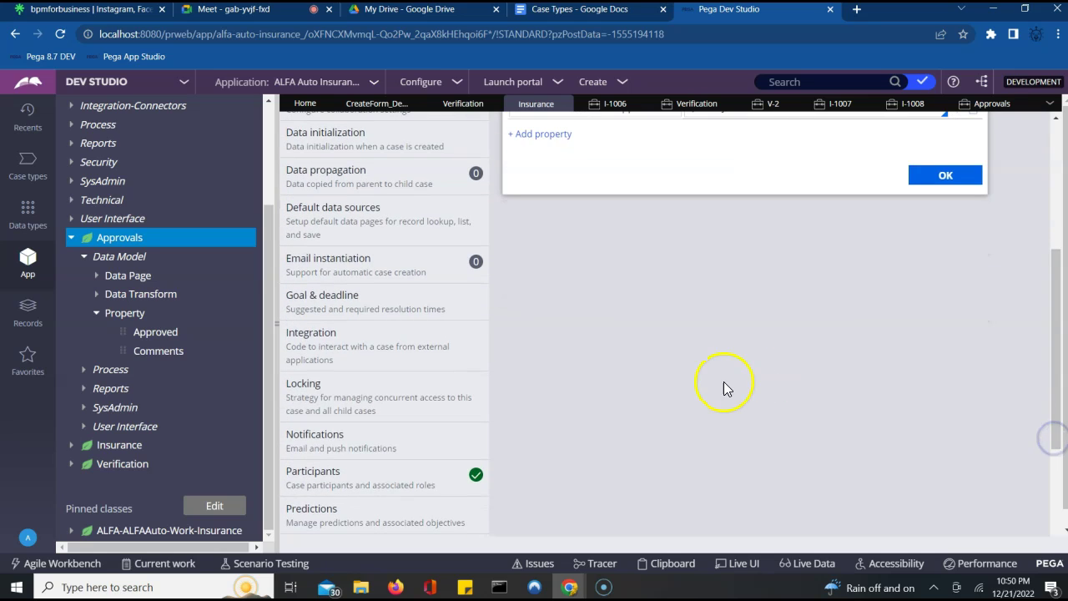
- Show Insurance's Locking settings: one user at a time, 30-minute timeout
{"action": "left_click", "coordinate": [334, 398]}
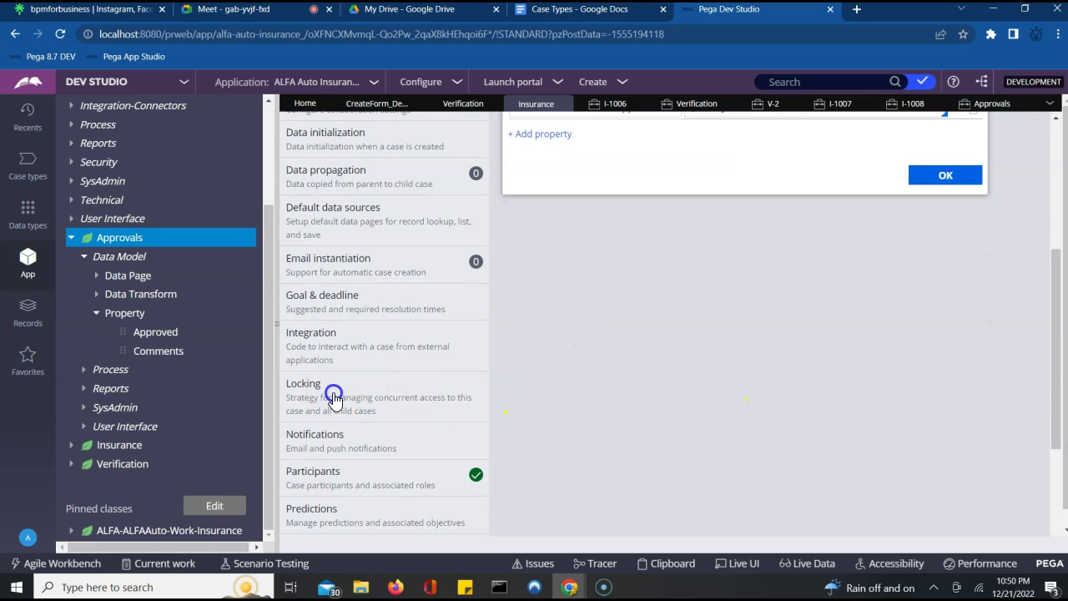
{"action": "left_click", "coordinate": [834, 448]}
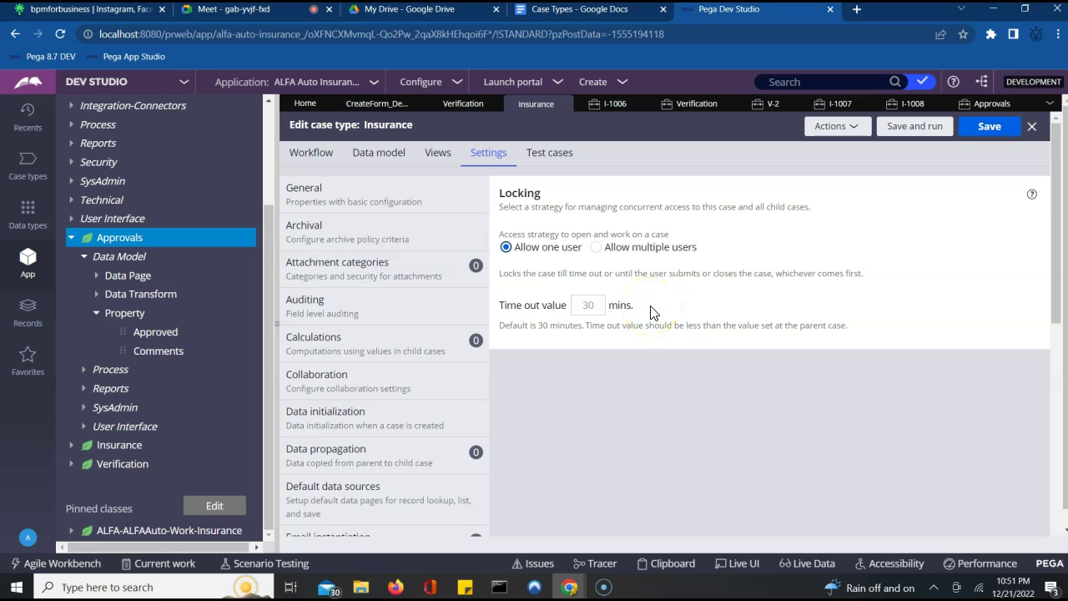
- Switch to the Verification case type and open its Locking settings
{"action": "left_click", "coordinate": [464, 106]}
{"action": "left_click", "coordinate": [624, 475]}
{"action": "scroll", "coordinate": [627, 481], "scroll_direction": "down", "scroll_amount": 2}
{"action": "scroll", "coordinate": [624, 473], "scroll_direction": "down", "scroll_amount": 4}
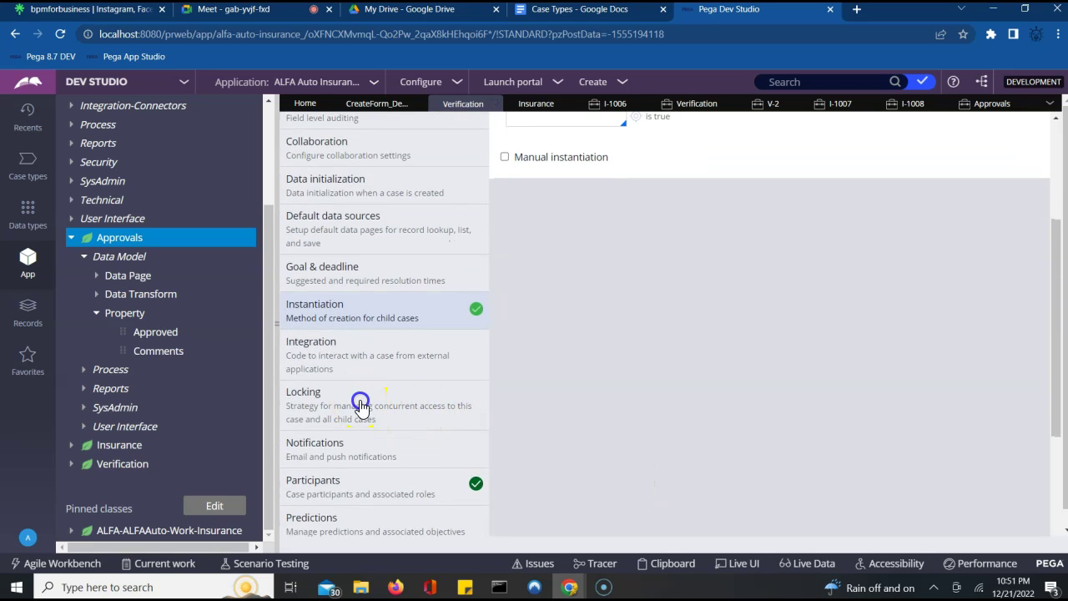
{"action": "left_click", "coordinate": [360, 407]}
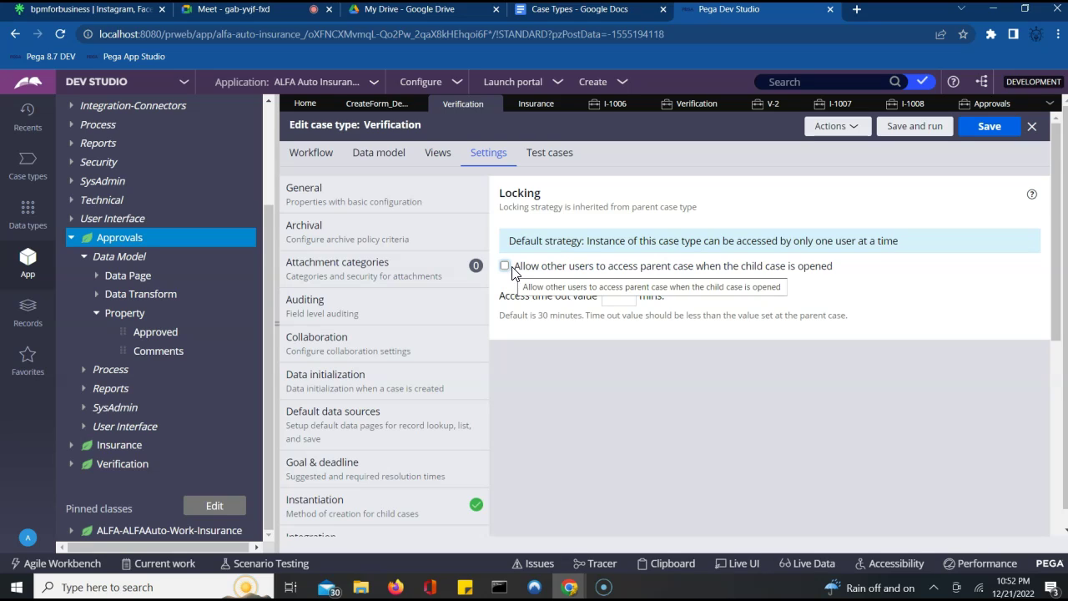
- Enable 'Allow other users to access parent case when the child case is opened' for Verification
{"action": "left_click", "coordinate": [520, 265]}
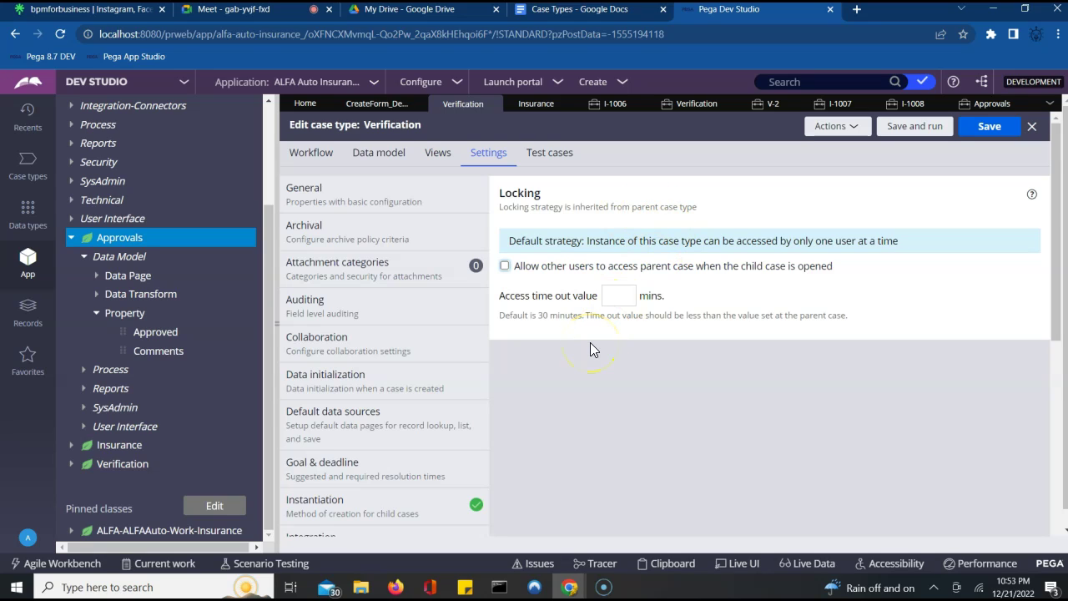
{"action": "left_click", "coordinate": [504, 267]}
{"action": "double_click", "coordinate": [621, 266]}
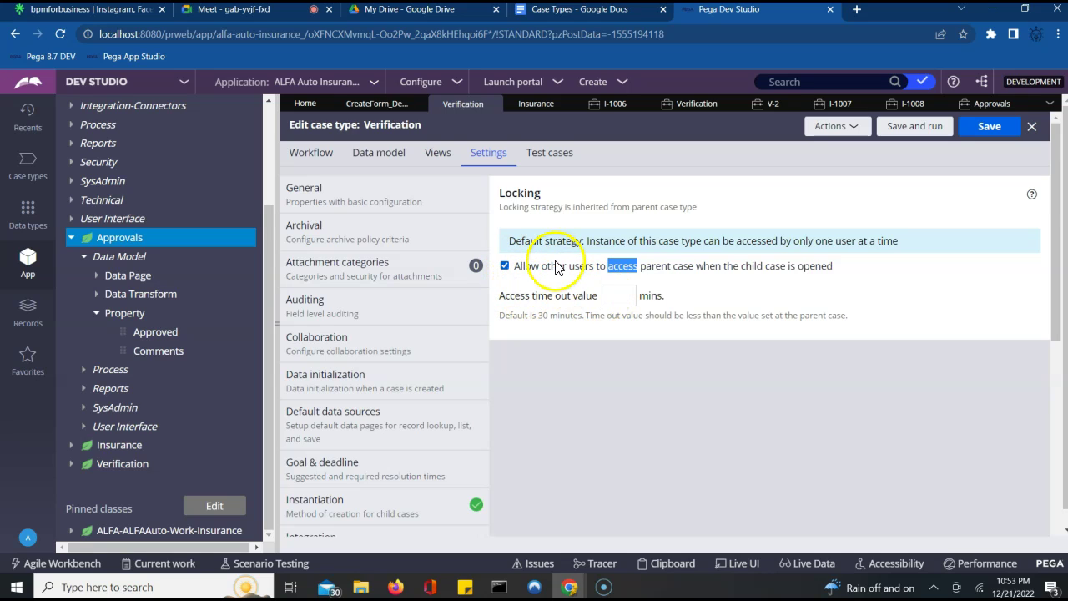
{"action": "left_click", "coordinate": [597, 373]}
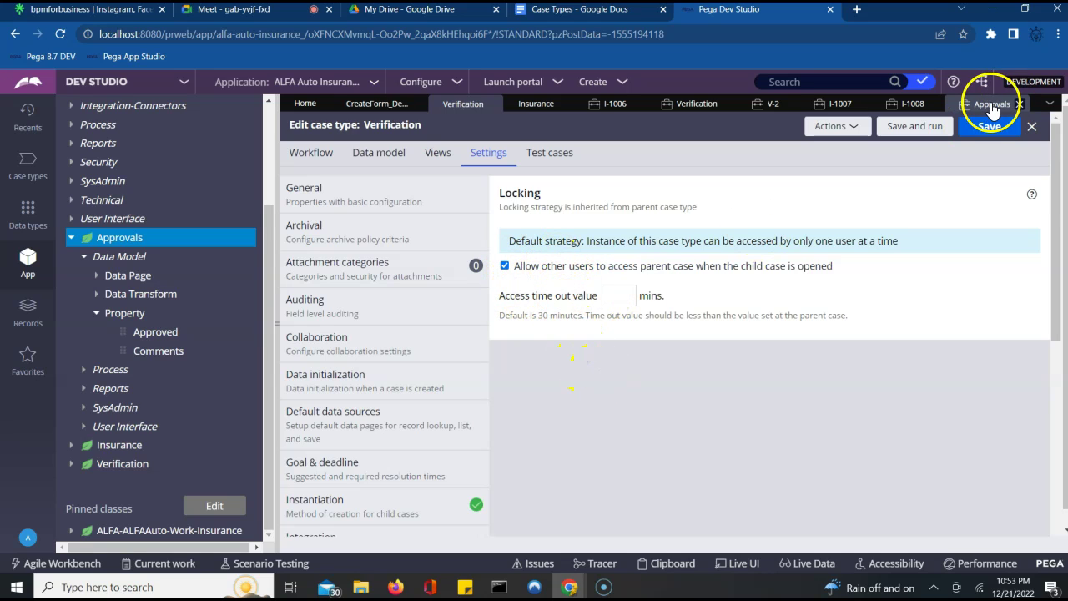
- Open the Approvals case type from the Case types explorer
{"action": "left_click", "coordinate": [993, 105]}
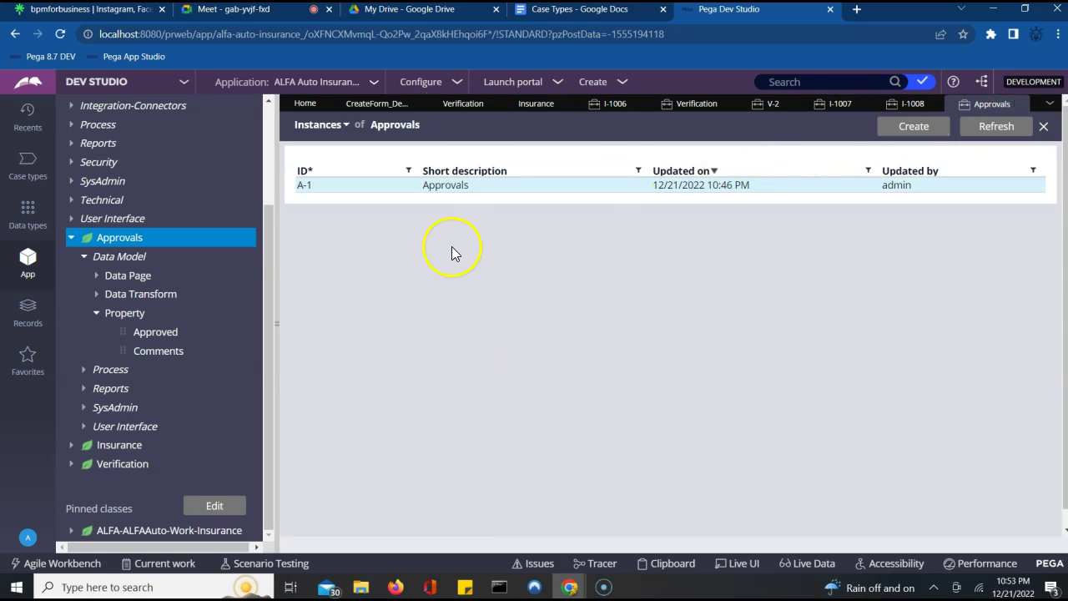
{"action": "left_click", "coordinate": [27, 170]}
{"action": "left_click", "coordinate": [98, 211]}
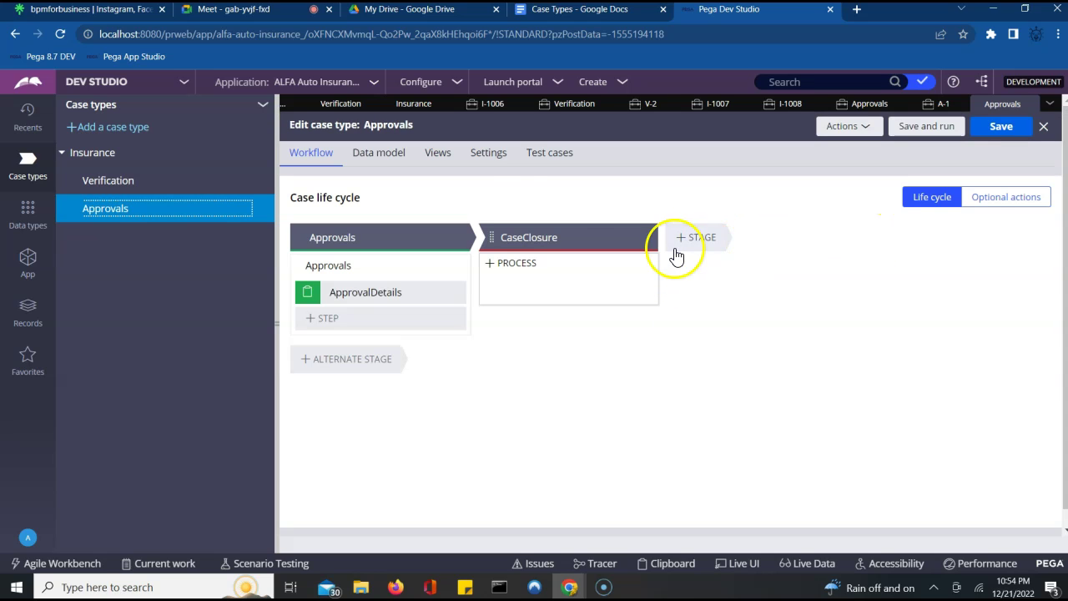
- Let other users access the parent case in Approvals' Locking settings, then save
{"action": "left_click", "coordinate": [491, 150]}
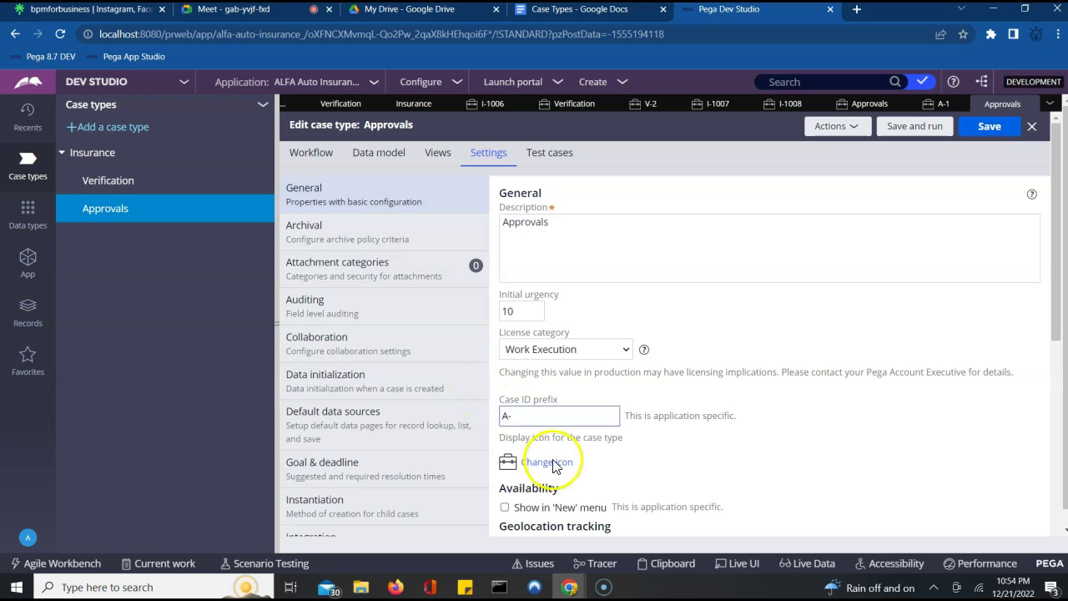
{"action": "scroll", "coordinate": [1058, 539], "scroll_direction": "down", "scroll_amount": 5}
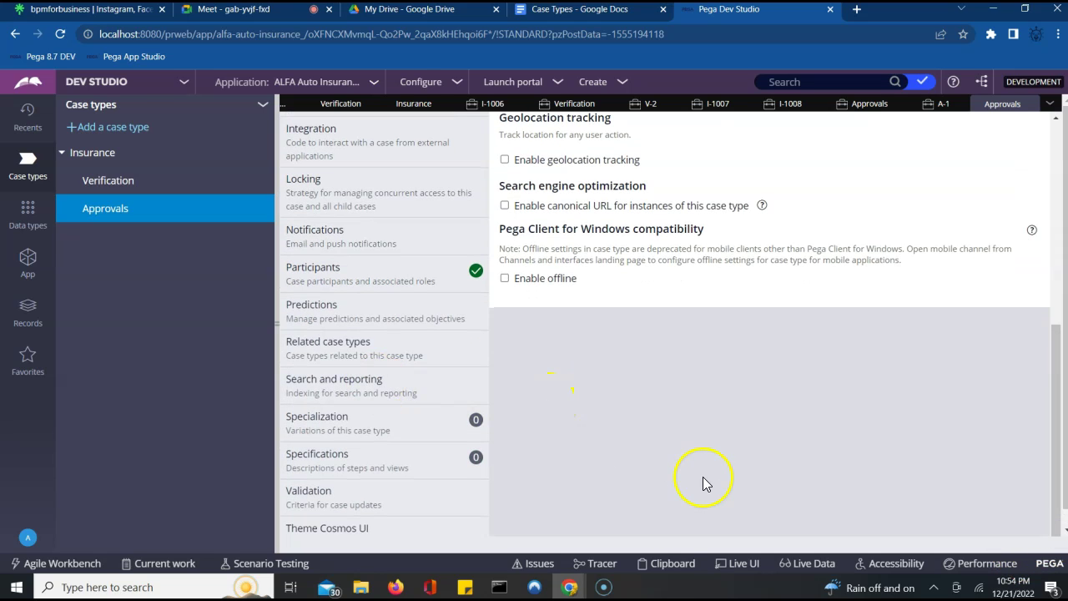
{"action": "left_click", "coordinate": [439, 195]}
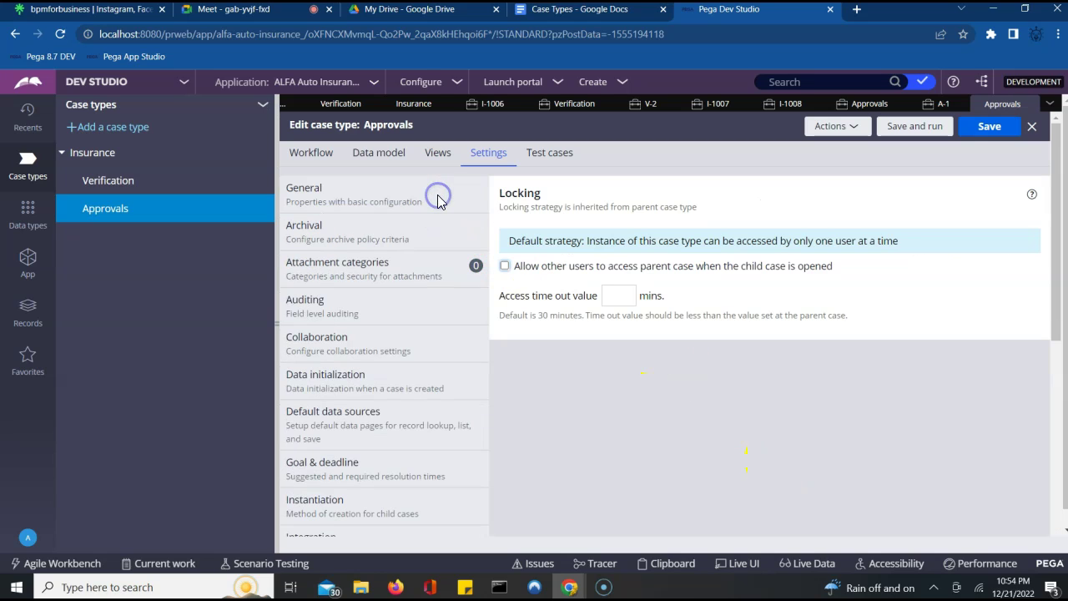
{"action": "left_click", "coordinate": [505, 265]}
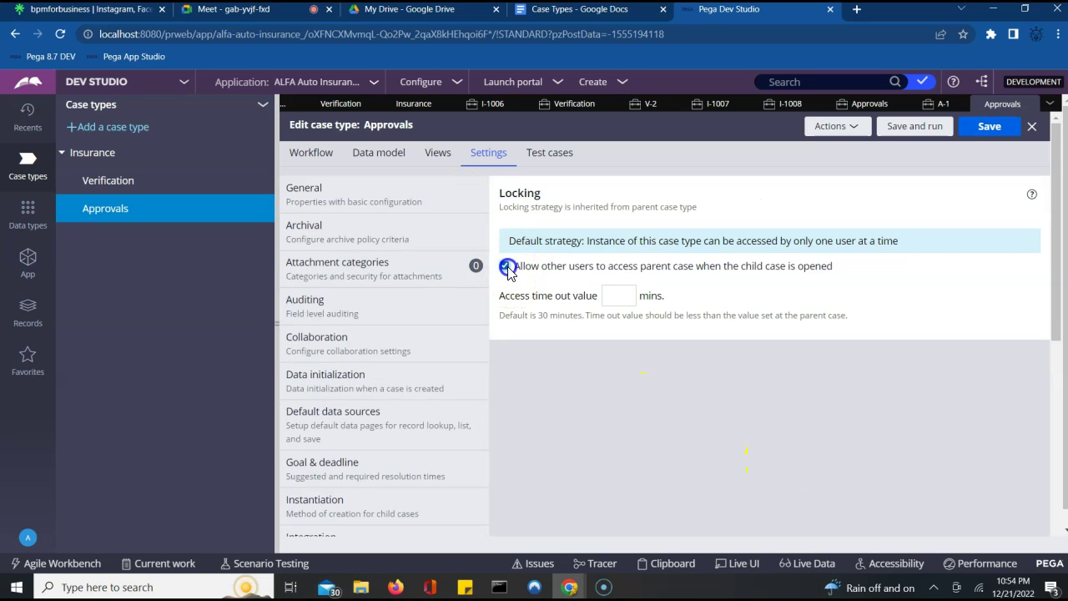
{"action": "left_click", "coordinate": [982, 128]}
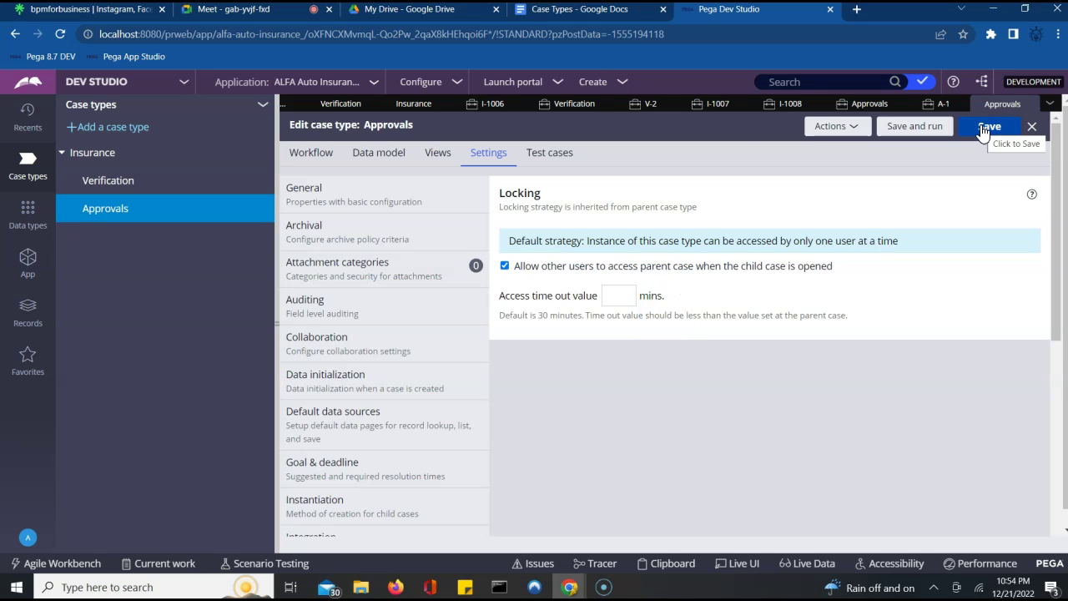
- Save and run the Verification case type, then dismiss the Pega Platform error popup
{"action": "left_click", "coordinate": [572, 103]}
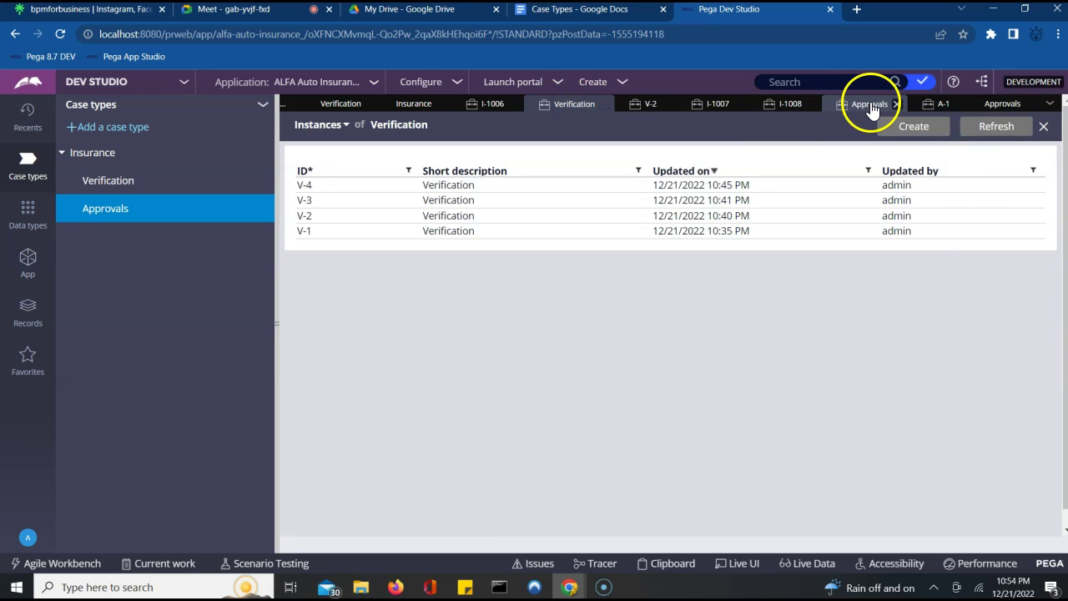
{"action": "left_click", "coordinate": [340, 115]}
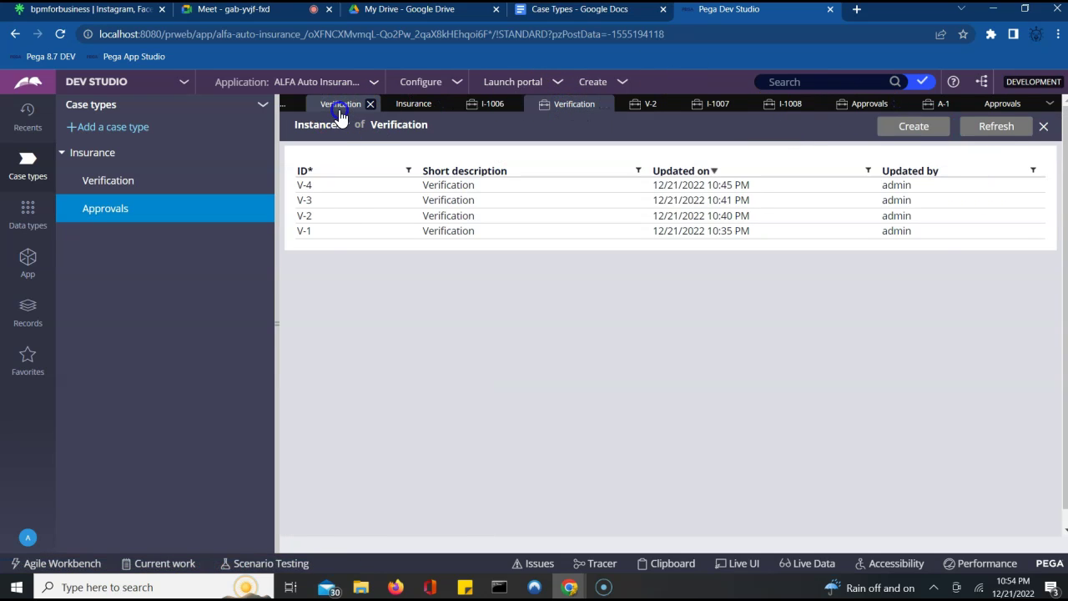
{"action": "left_click", "coordinate": [998, 131]}
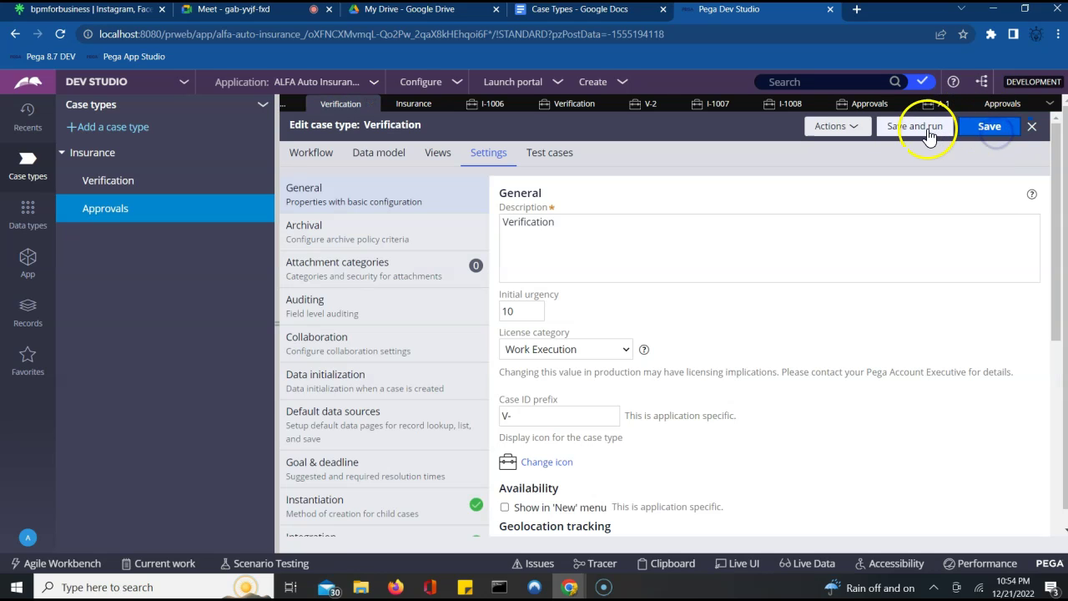
{"action": "left_click", "coordinate": [927, 134]}
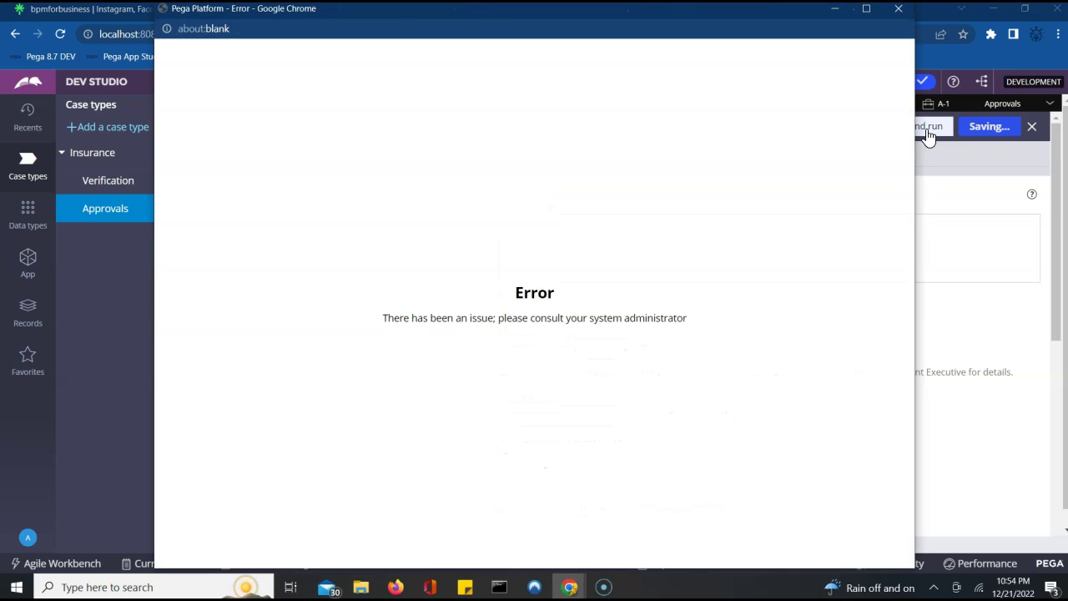
{"action": "left_click", "coordinate": [897, 8]}
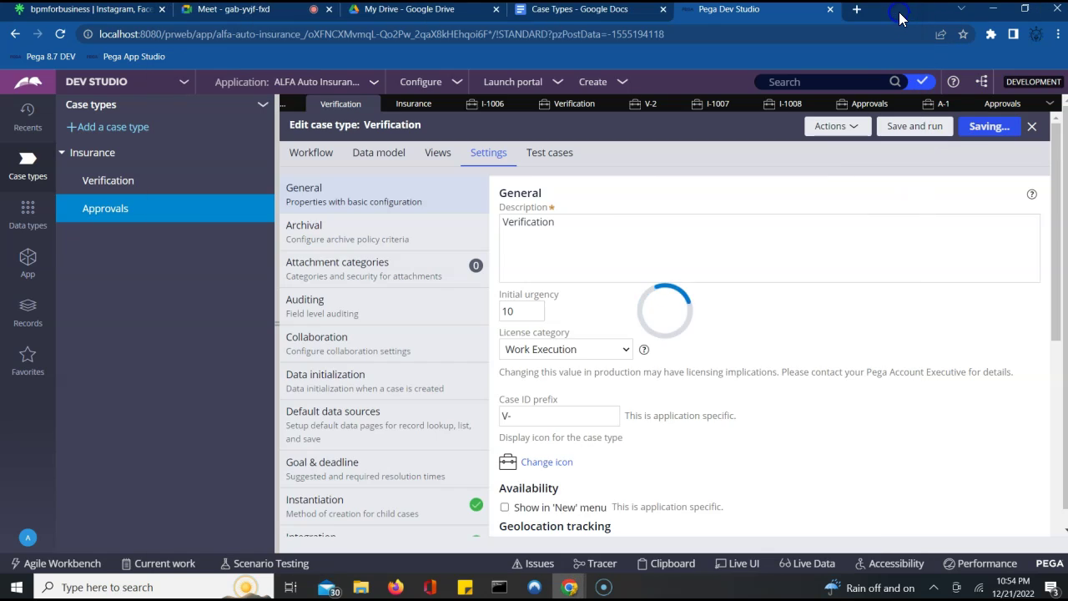